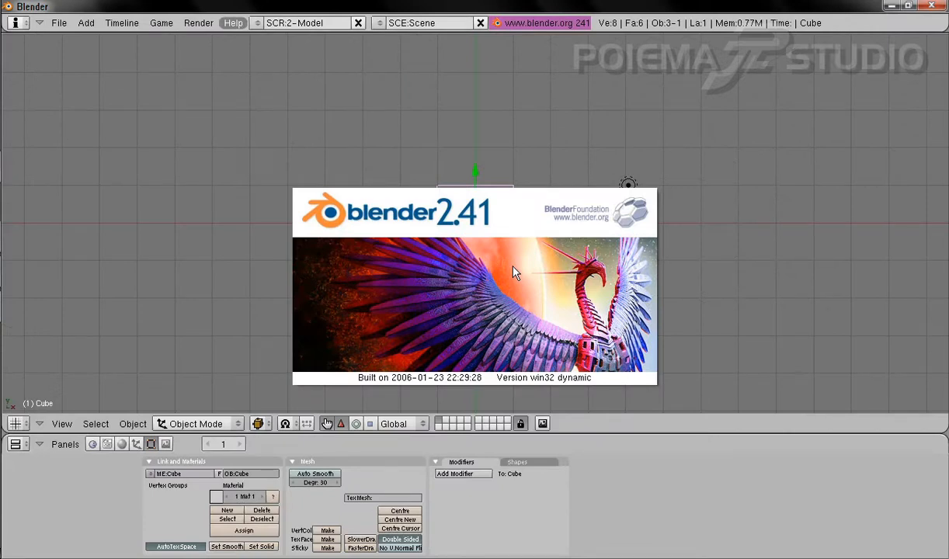
- Dismiss the splash screen and switch the screen layout to 7-Animasi
left_click(513, 272)
left_click(257, 23)
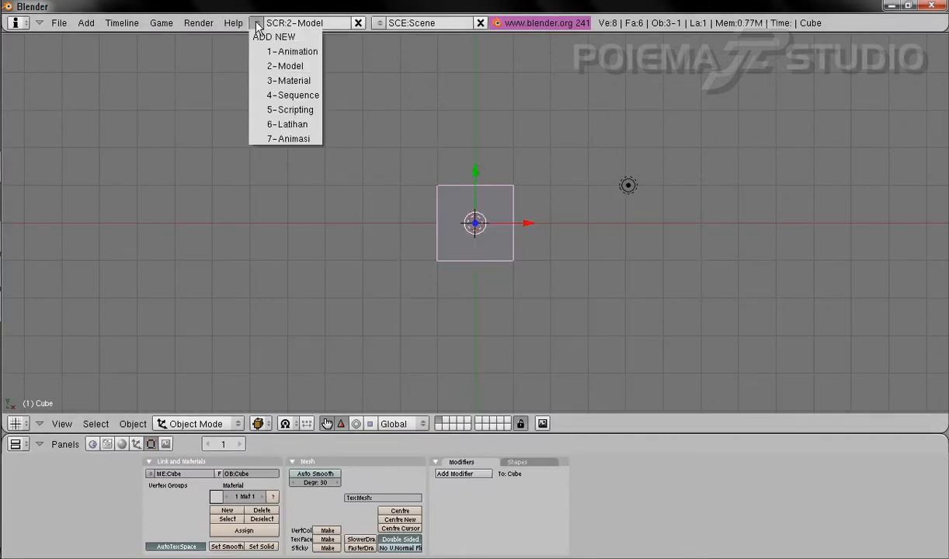
left_click(292, 139)
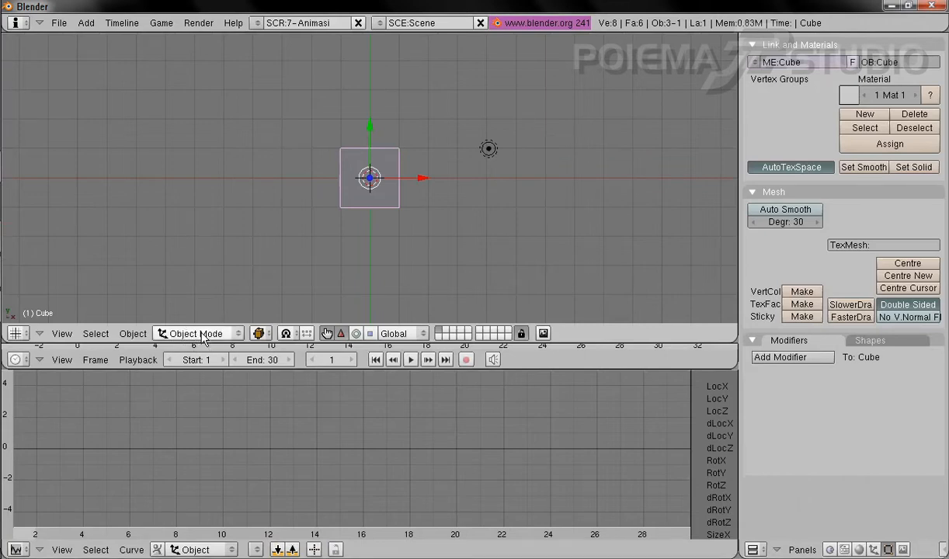
- Select all objects in the default scene and delete them
left_click(98, 332)
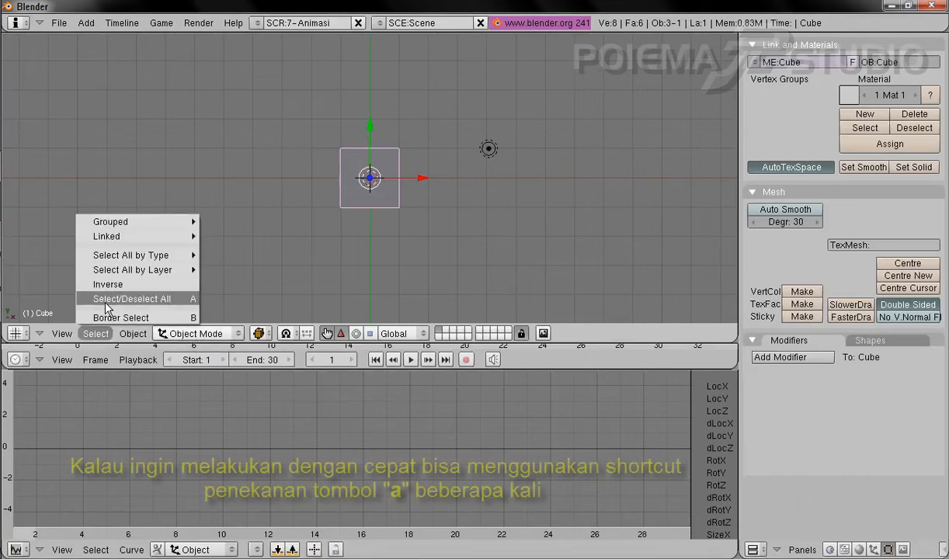
left_click(106, 300)
left_click(94, 333)
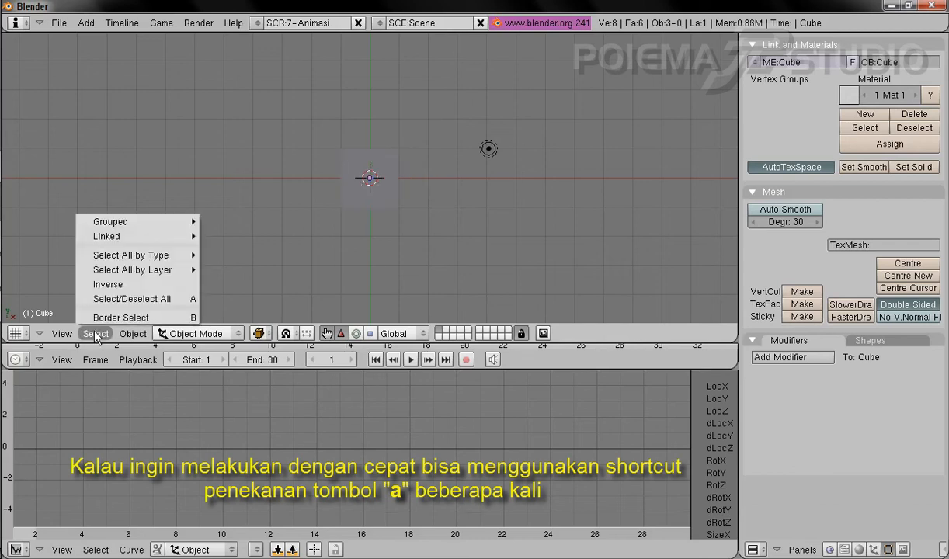
left_click(101, 299)
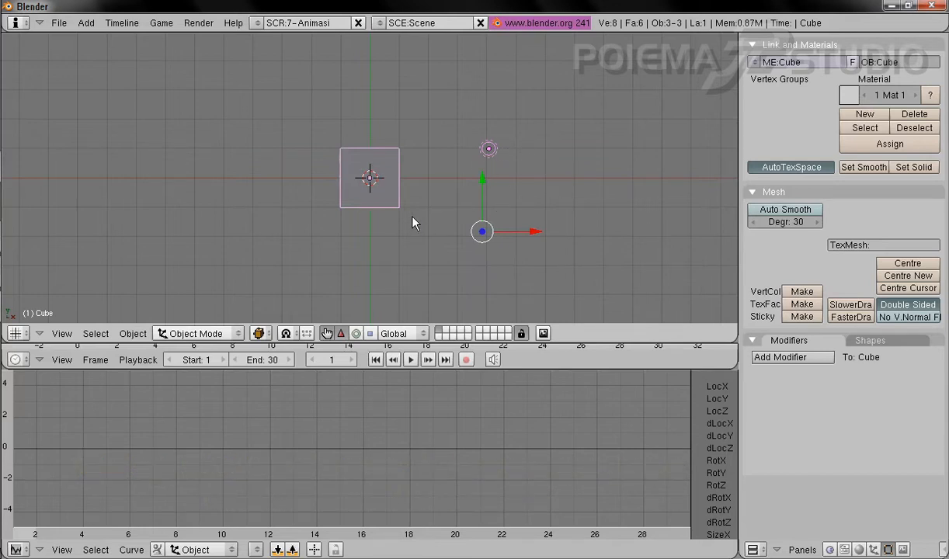
key("x")
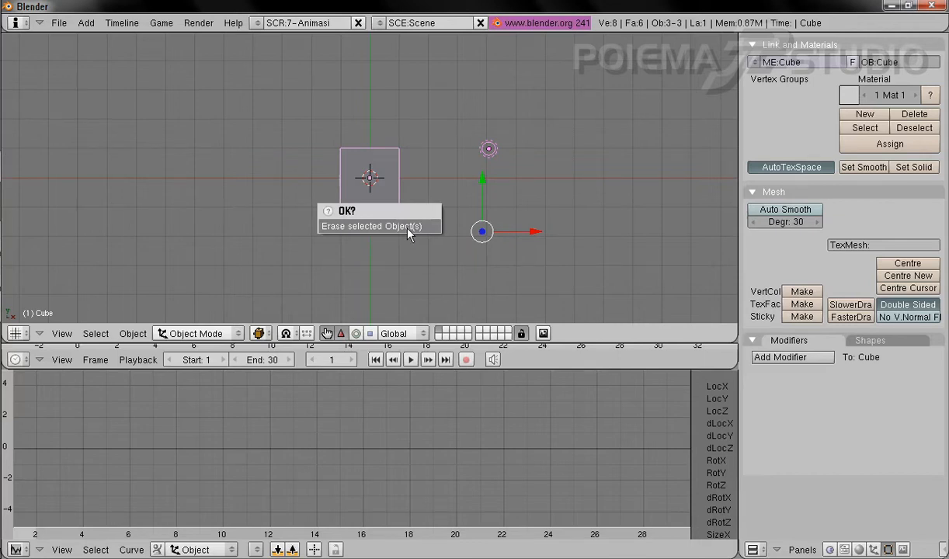
left_click(407, 227)
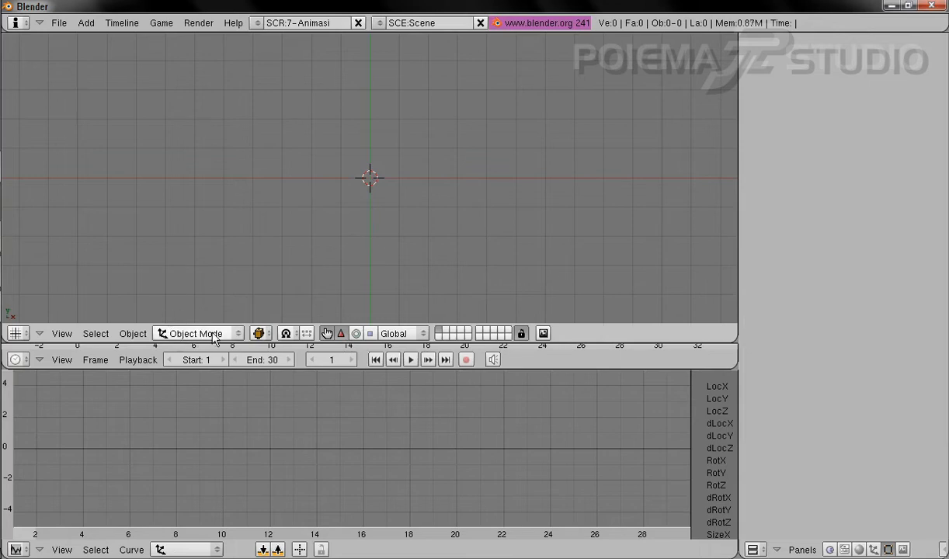
- In the top view, add an armature at the 3D cursor and return to Object Mode
left_click(62, 333)
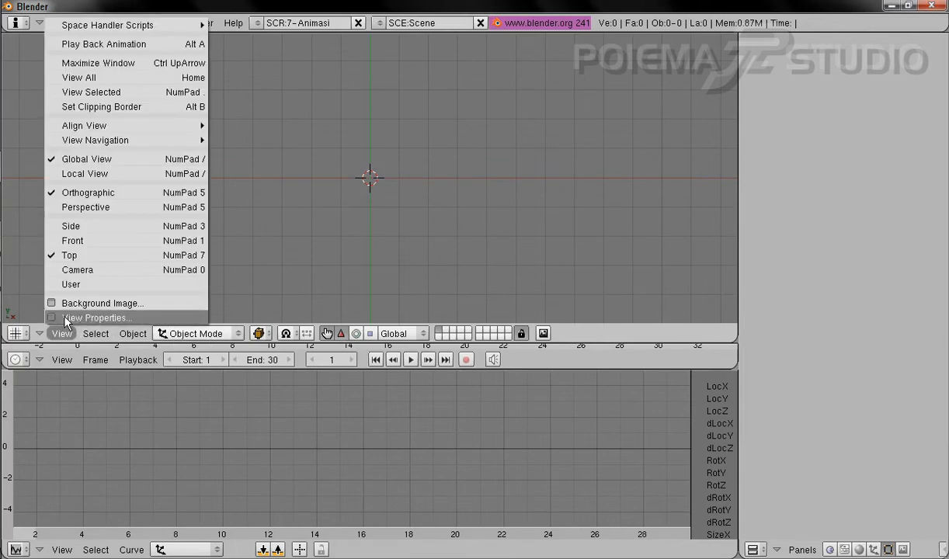
left_click(75, 255)
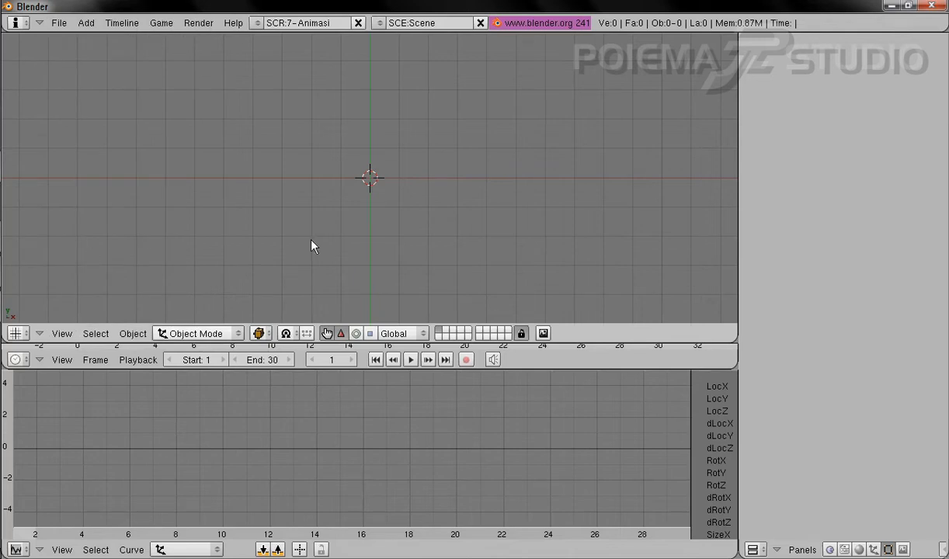
left_click(85, 23)
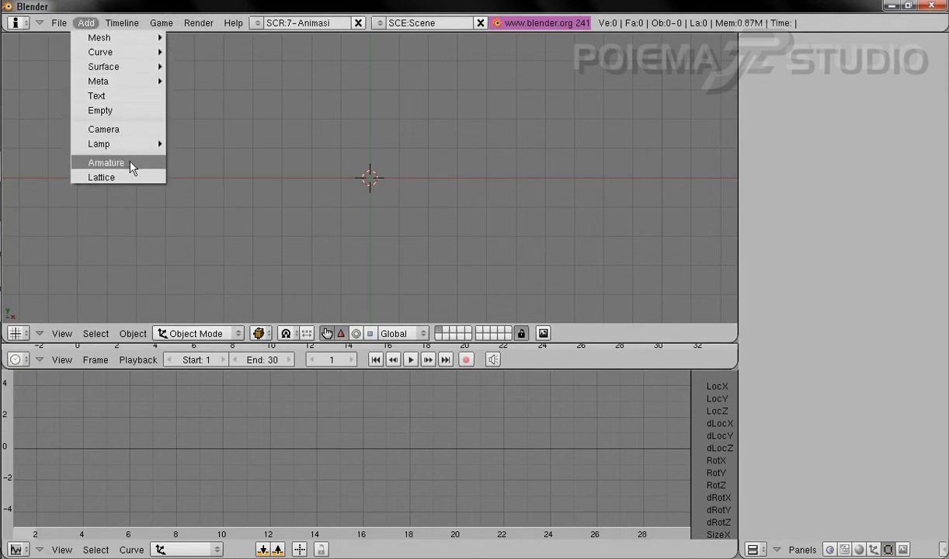
left_click(131, 164)
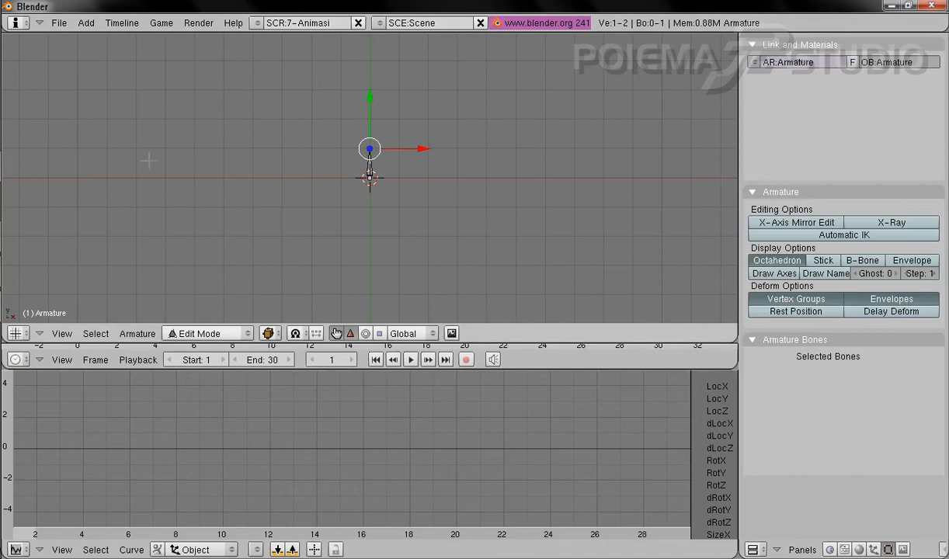
left_click(203, 334)
left_click(206, 327)
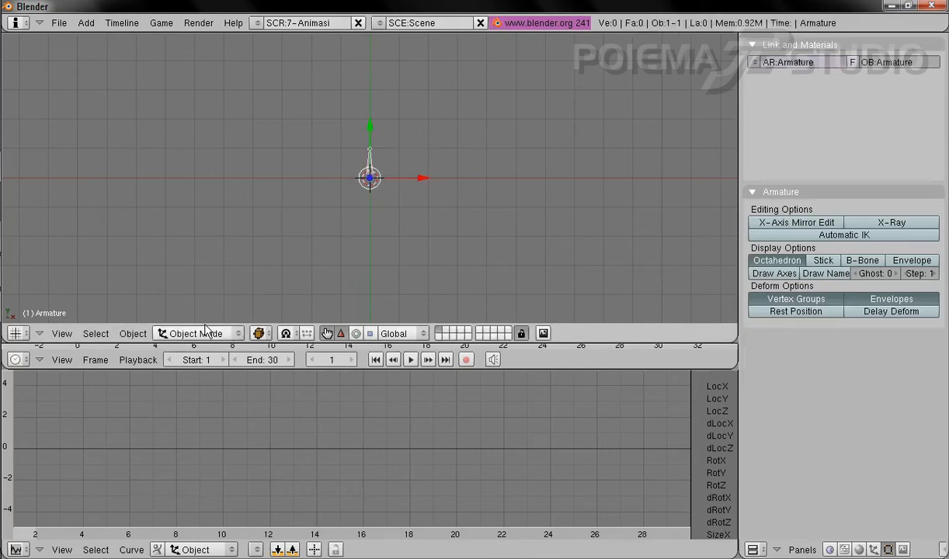
- Show the armature's Transform Properties and enlarge them for easier reading
left_click(134, 333)
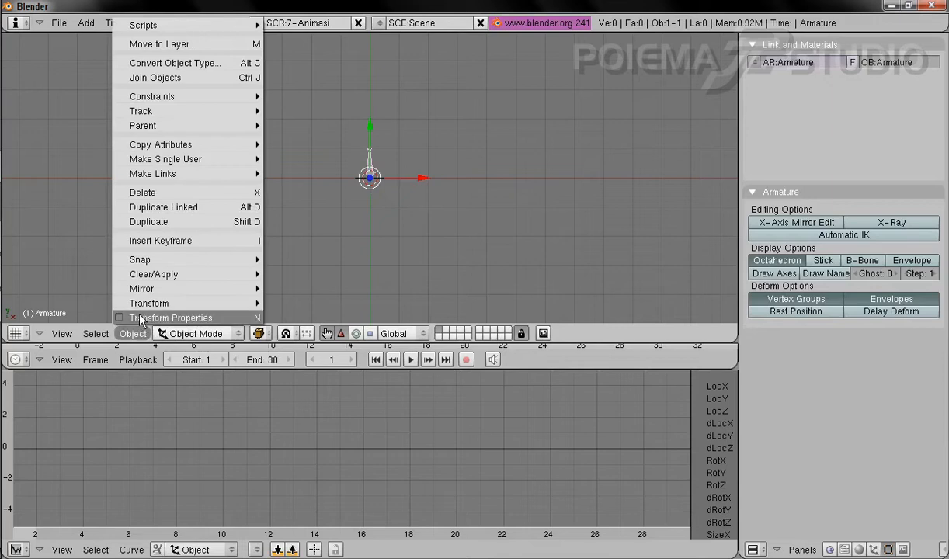
left_click(136, 316)
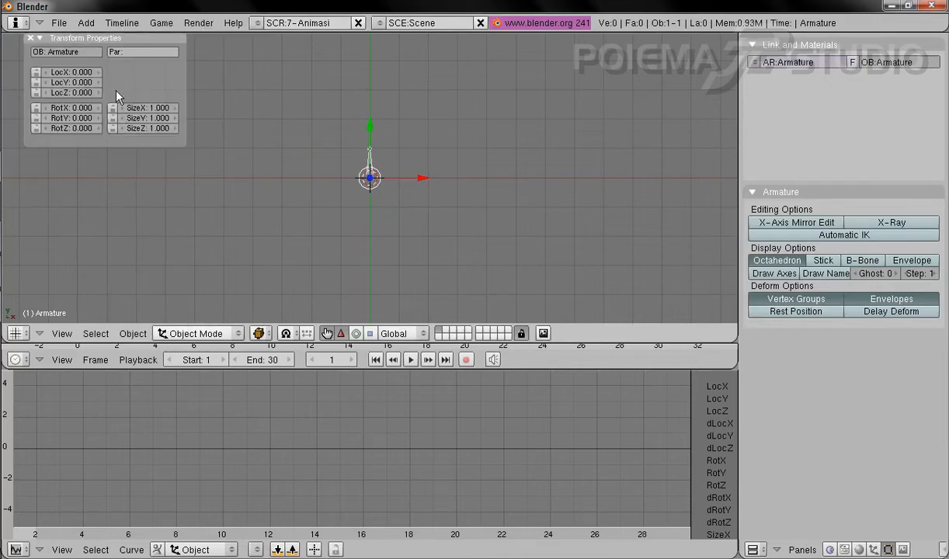
key("KP_Add")
key("KP_Add")
key("KP_Add")
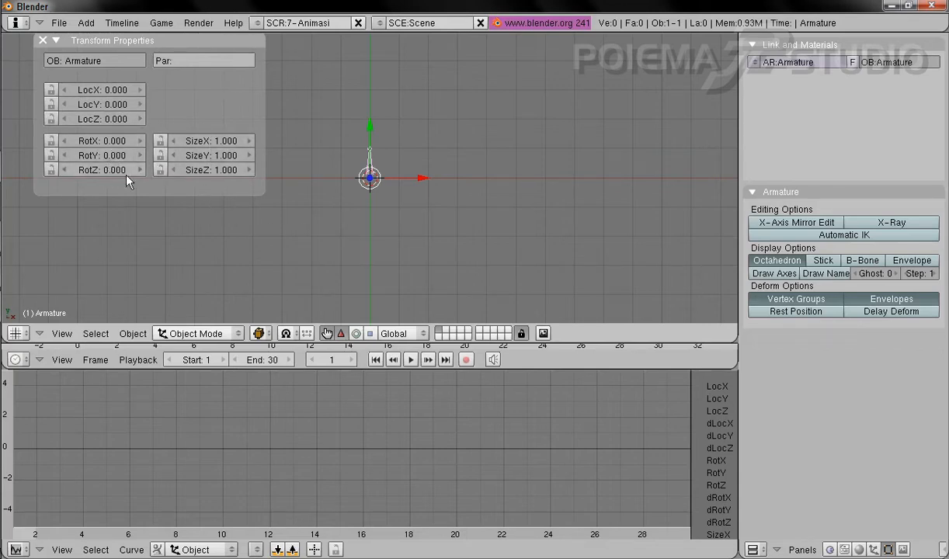
- Put the armature in Edit Mode and select its whole bone
left_click(195, 332)
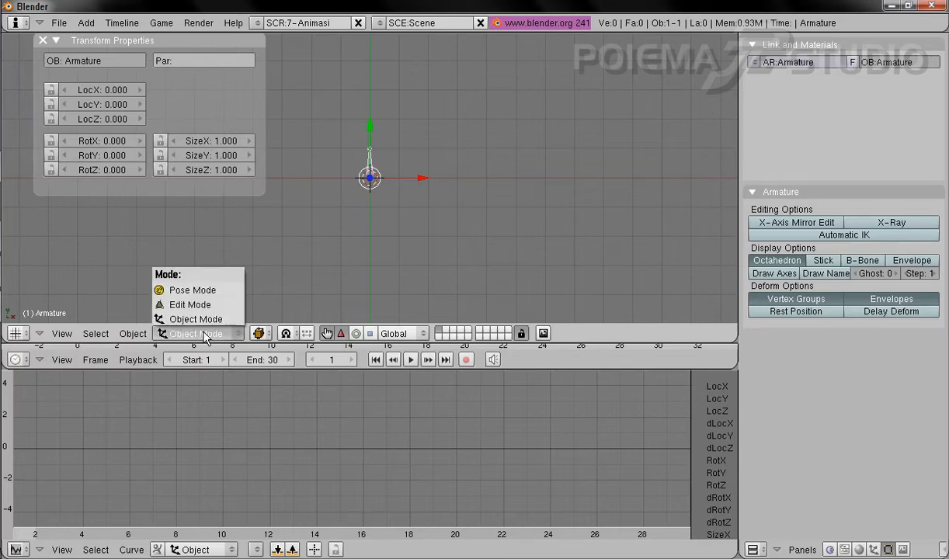
left_click(202, 304)
middle_click_drag(367, 174, 398, 217, "shift")
right_click(397, 210)
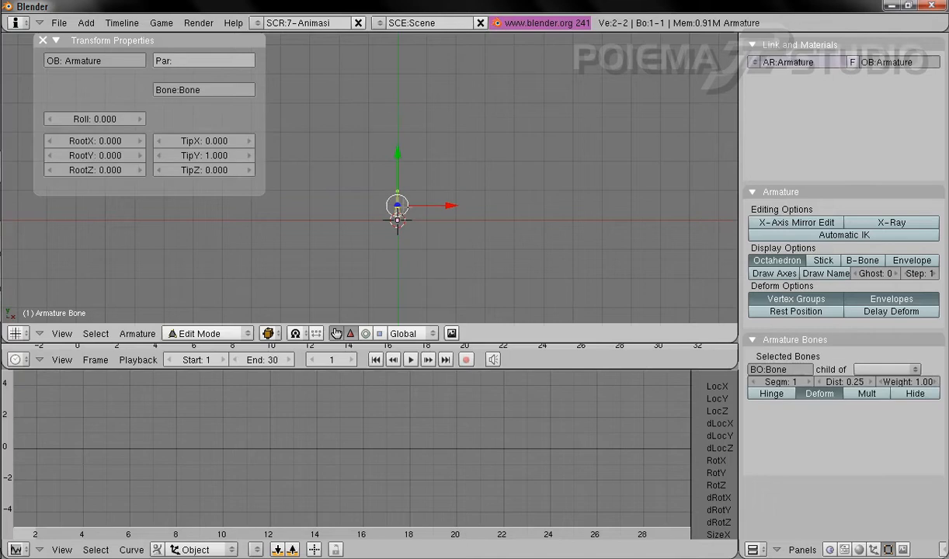
middle_click_drag(379, 205, 346, 156)
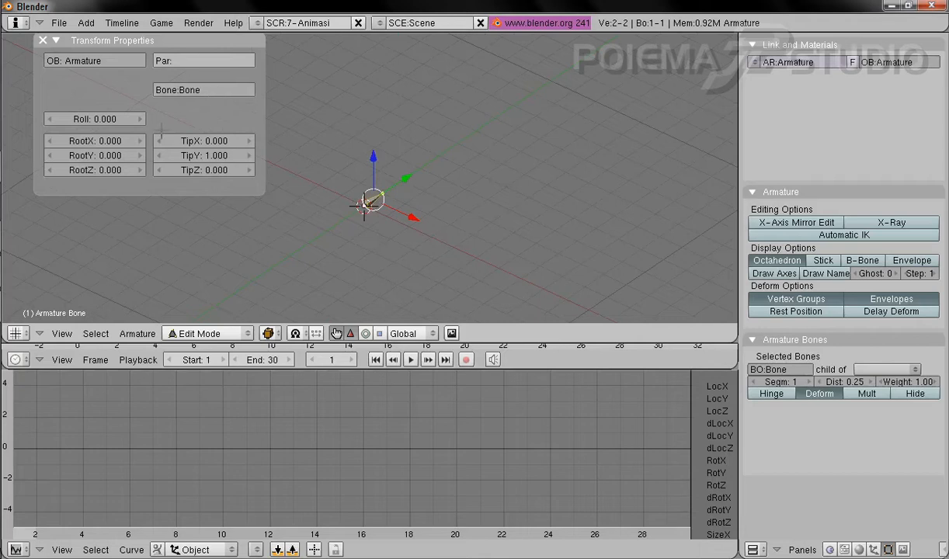
- Set the bone's RootZ and TipZ both to 6 to raise it above the grid
left_click(101, 170)
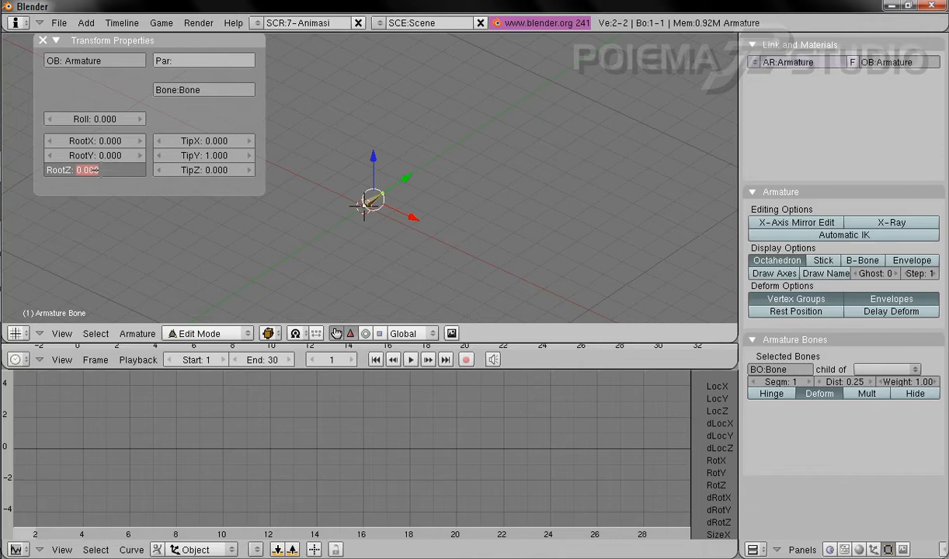
type("6")
key("Tab")
key("Tab")
key("Tab")
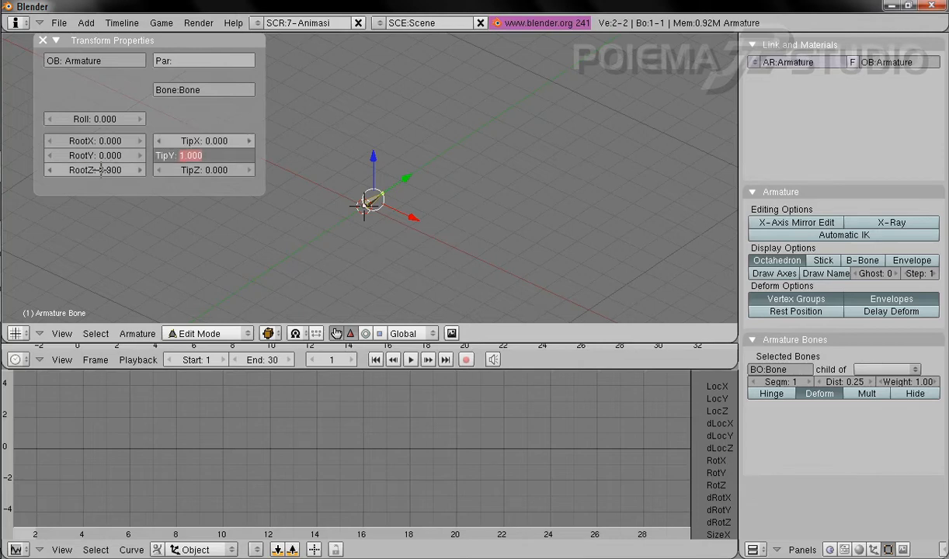
type("6")
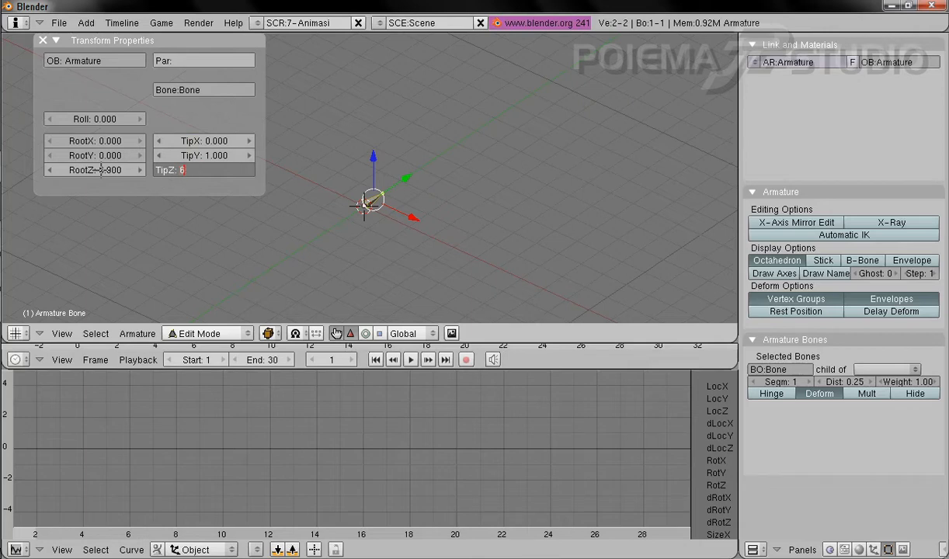
key("Return")
left_click(101, 170)
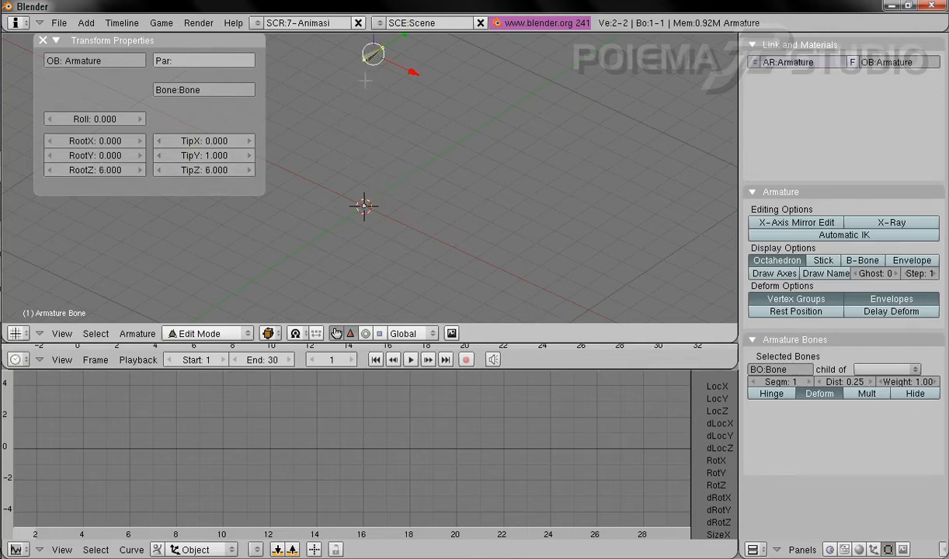
middle_click_drag(358, 75, 369, 143)
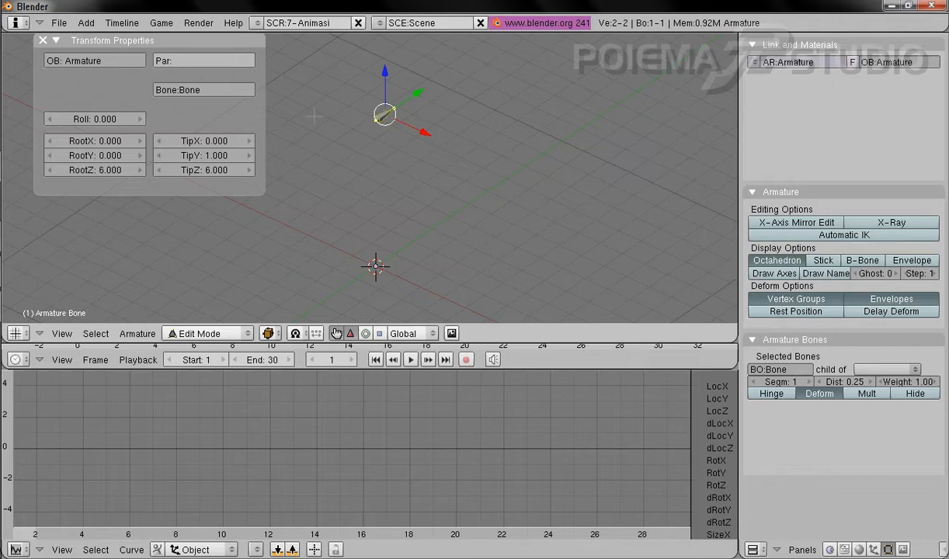
- Duplicate the bone, place the copy with its root at about X 1.39, Y 0.27, Z 4.99, and name it paha_R
left_click(139, 333)
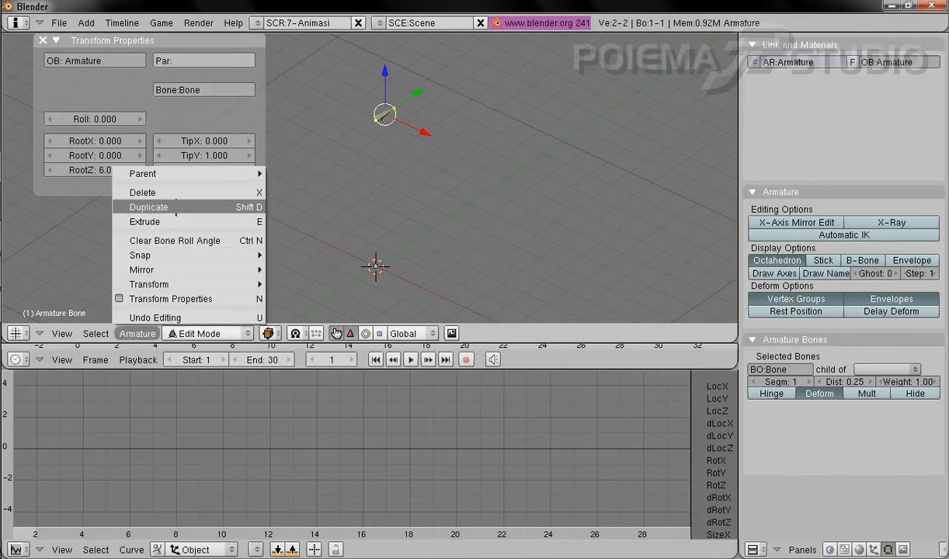
left_click(177, 207)
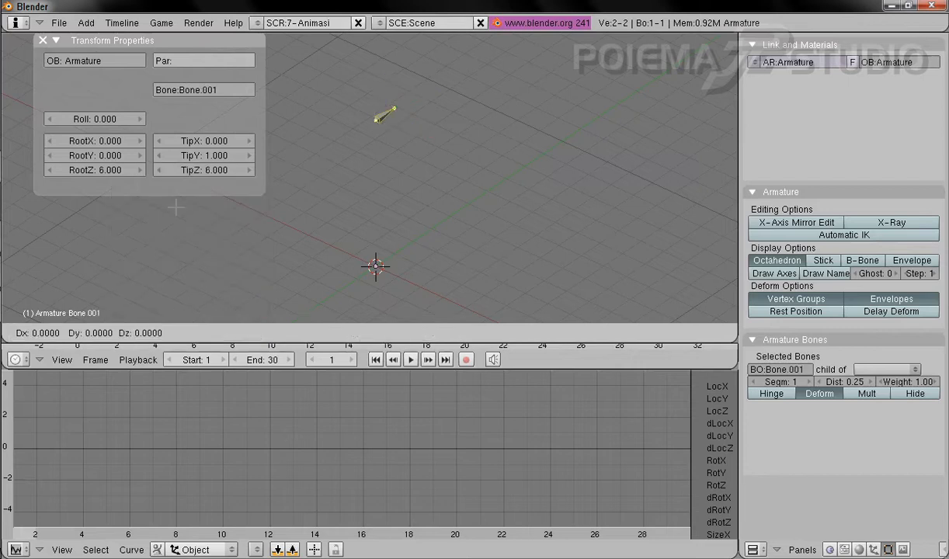
left_click(212, 244)
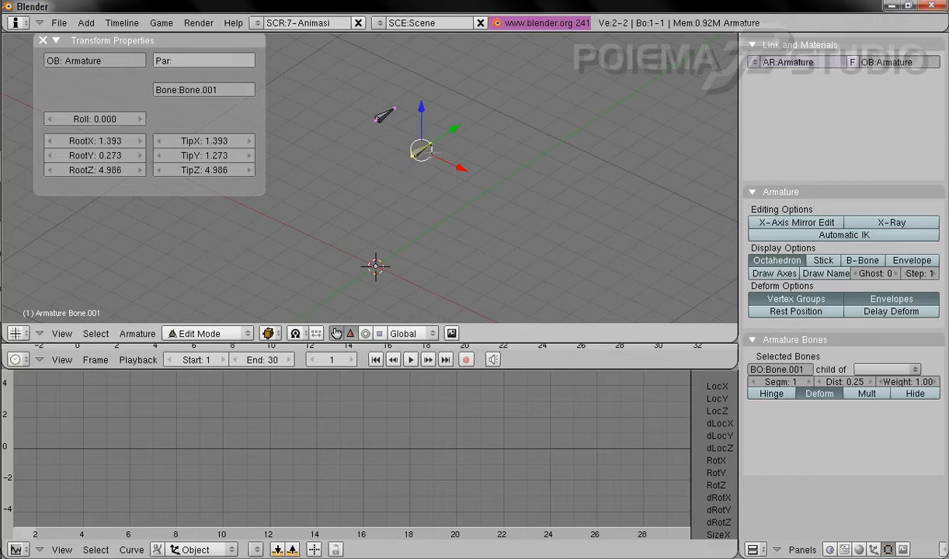
left_click(233, 89)
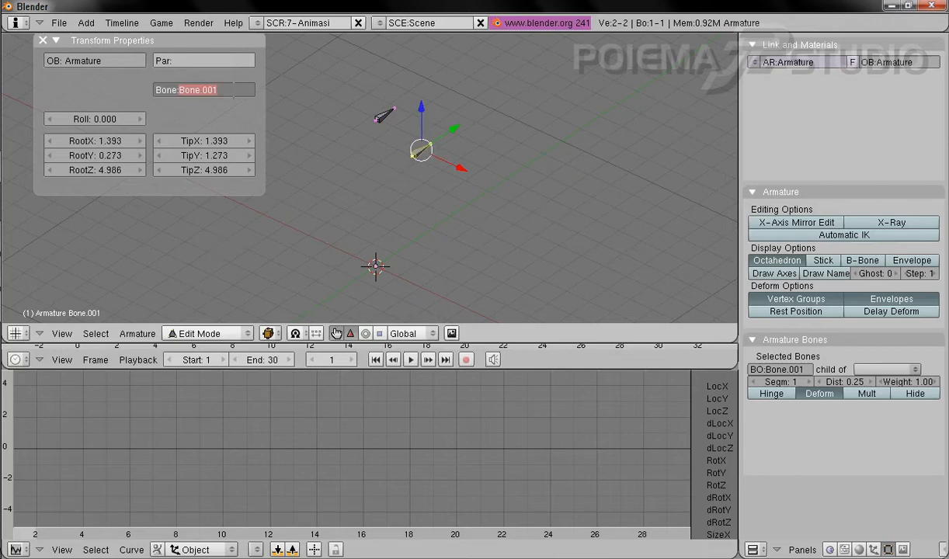
type("paha_R")
key("Return")
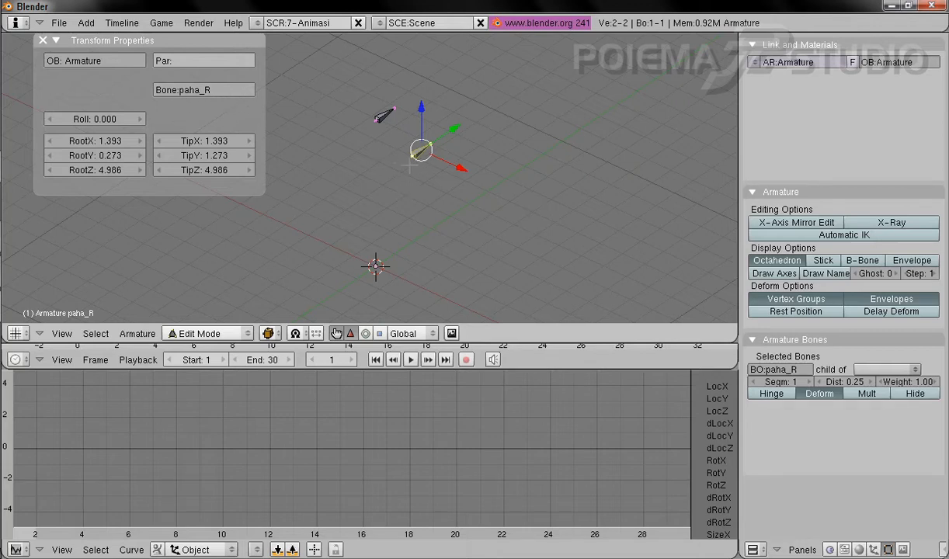
- Set the paha_R bone's root to X 1, Y 0, Z 6 and its tip to X 1, Y 0.2, Z 3
left_click(93, 141)
type("1")
key("Tab")
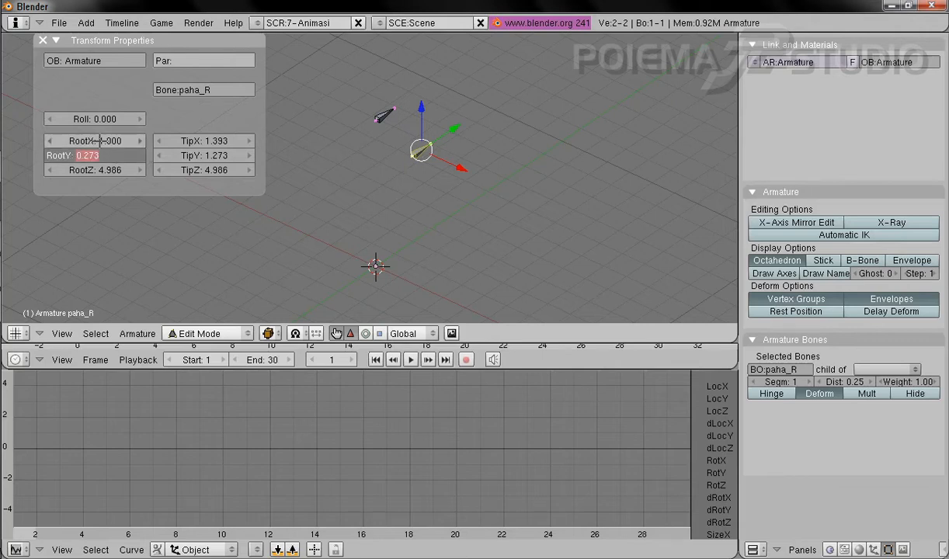
type("0")
key("Tab")
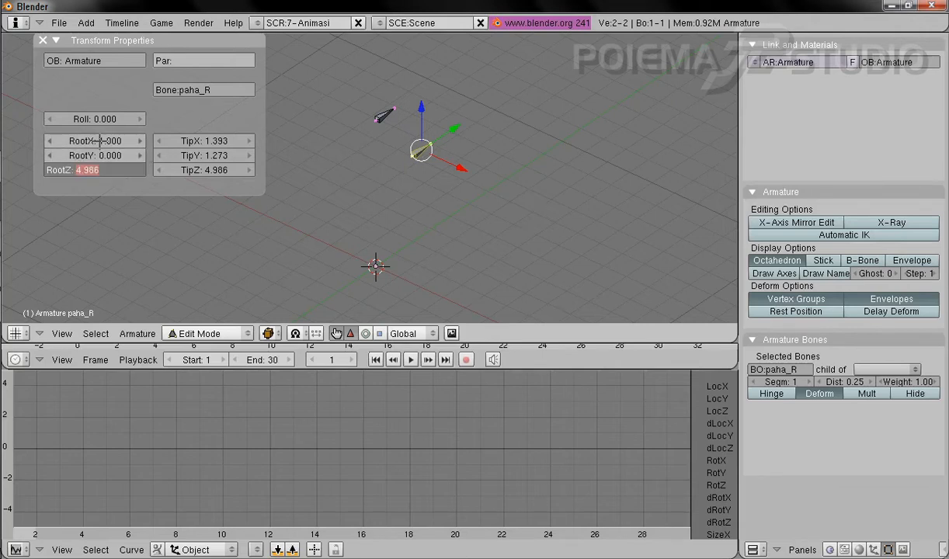
type("6")
key("Tab")
type("1")
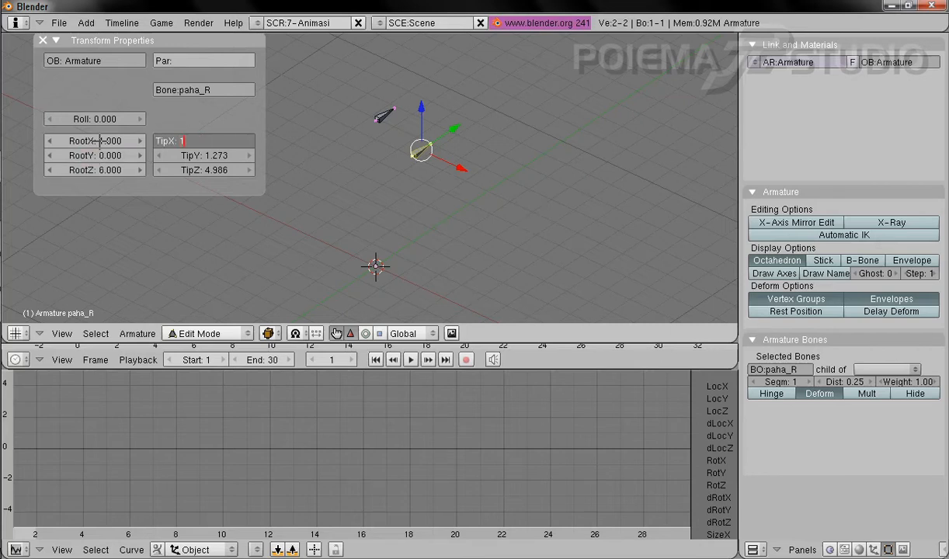
key("Tab")
type("0.2")
key("Tab")
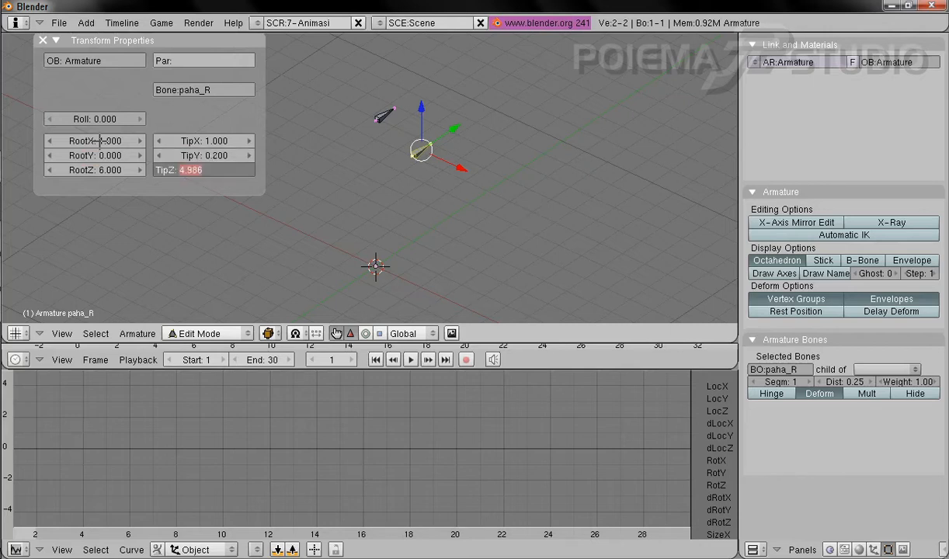
type("3")
key("Return")
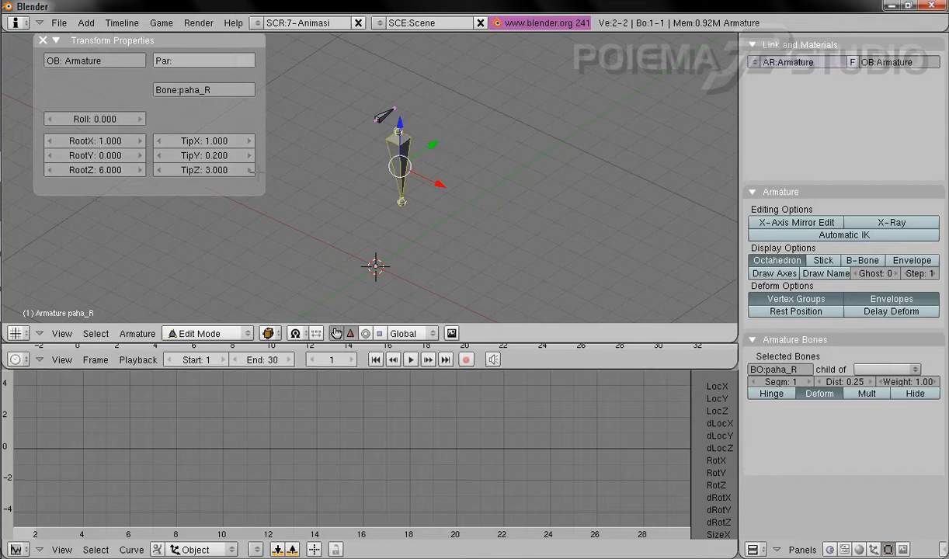
- Duplicate the paha_R bone and place the copy on its negative X side, with its root at about X -1.14, Y -0.94, Z 6.04
middle_click_drag(422, 204, 446, 224, "shift")
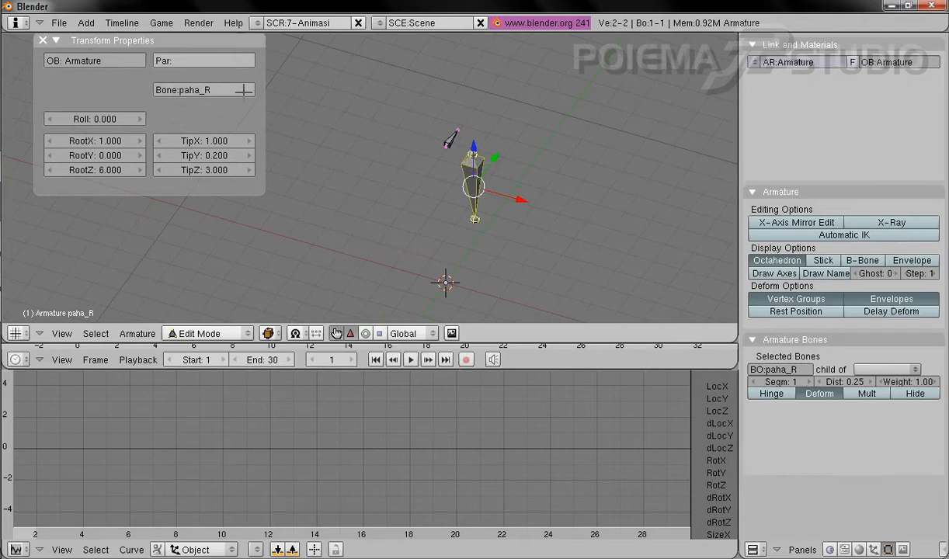
right_click(477, 178)
left_click(137, 333)
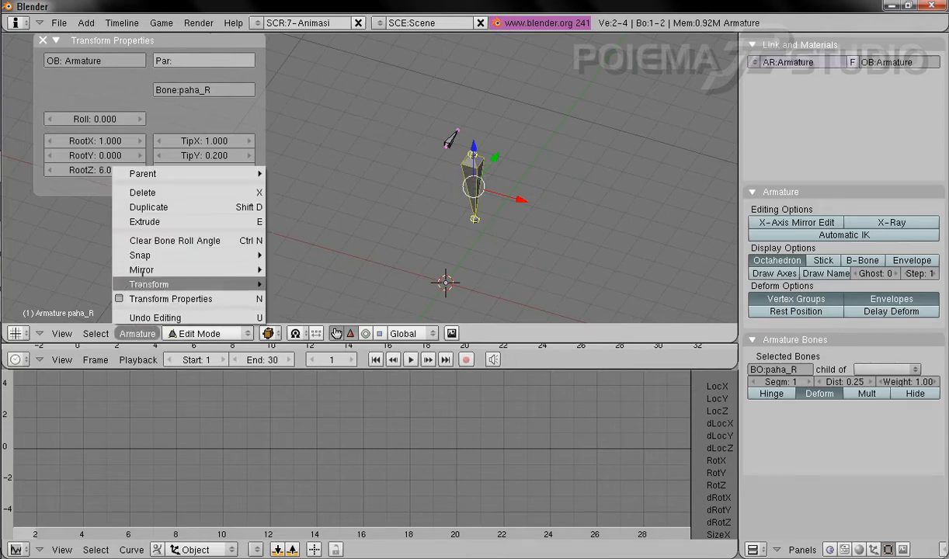
left_click(188, 205)
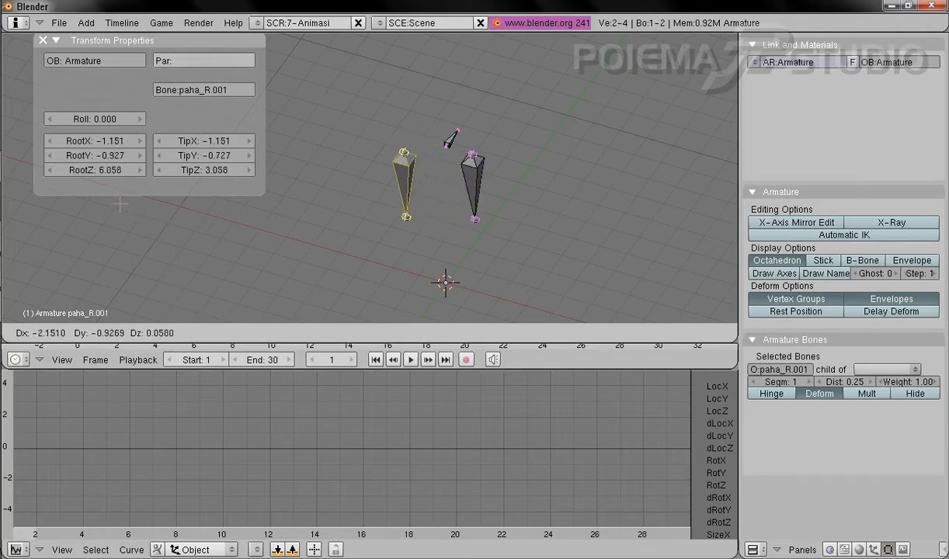
left_click(115, 197)
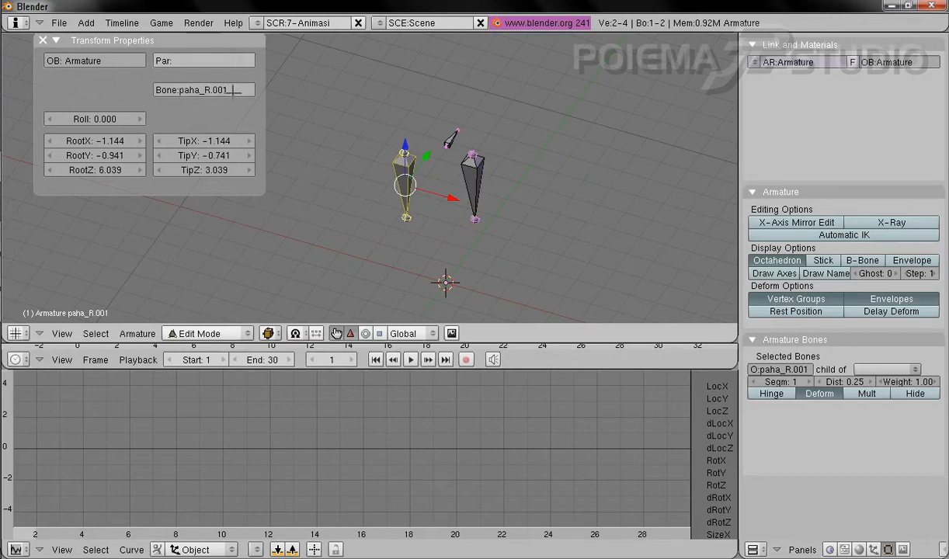
- Rename the duplicated bone as paha_L
left_click(230, 91)
key("Right")
key("BackSpace")
key("BackSpace")
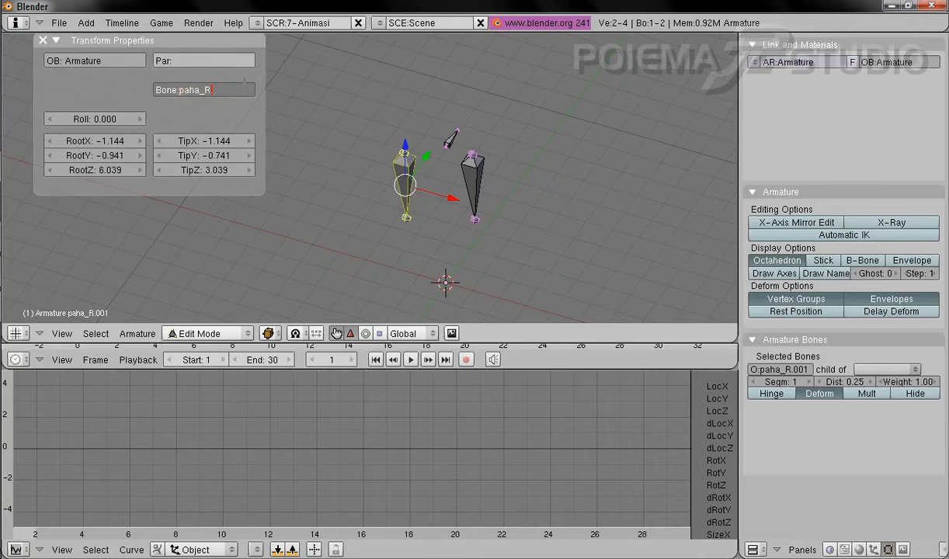
key("BackSpace")
type("L")
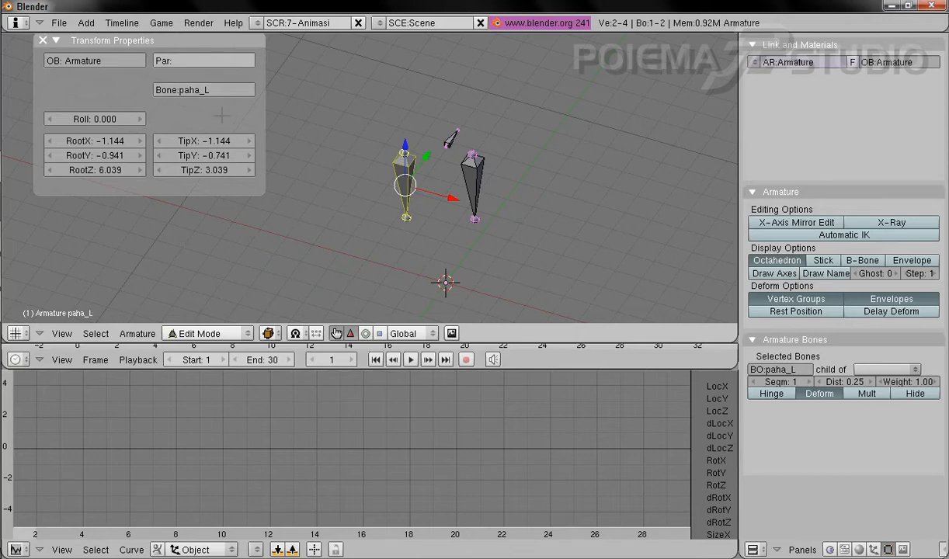
- Set the paha_L bone's root to X -1, Y 0, Z 6 and its tip to X -1, Y 0.2, Z 3
left_click(96, 141)
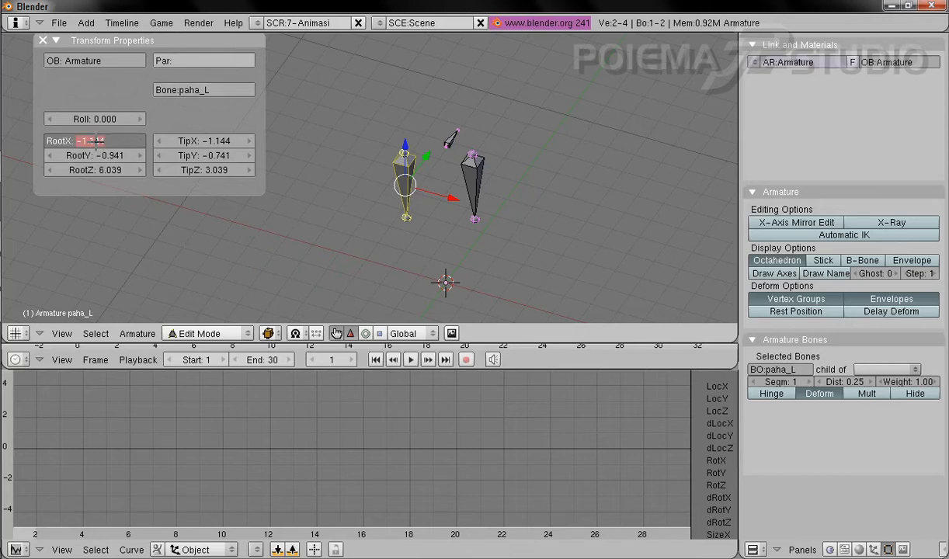
type("-1")
key("Tab")
type("0")
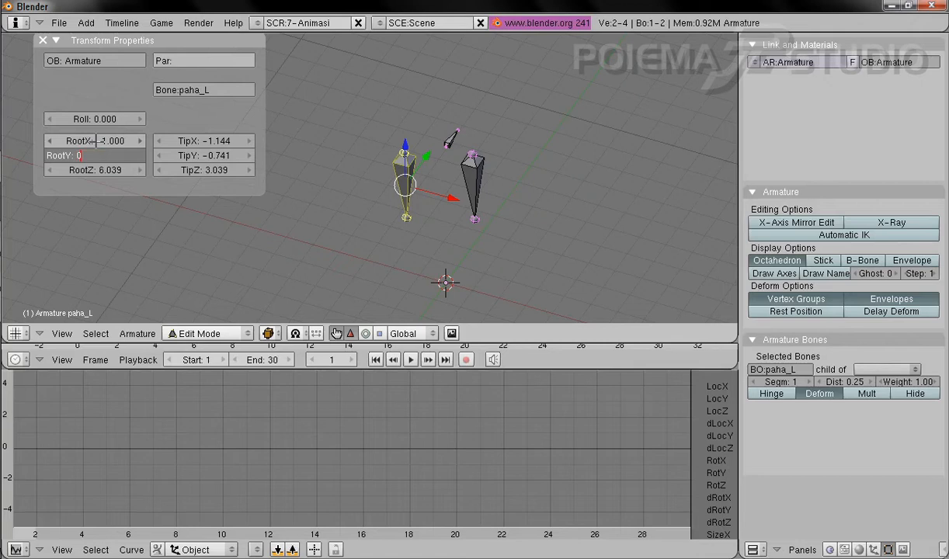
key("Tab")
type("6")
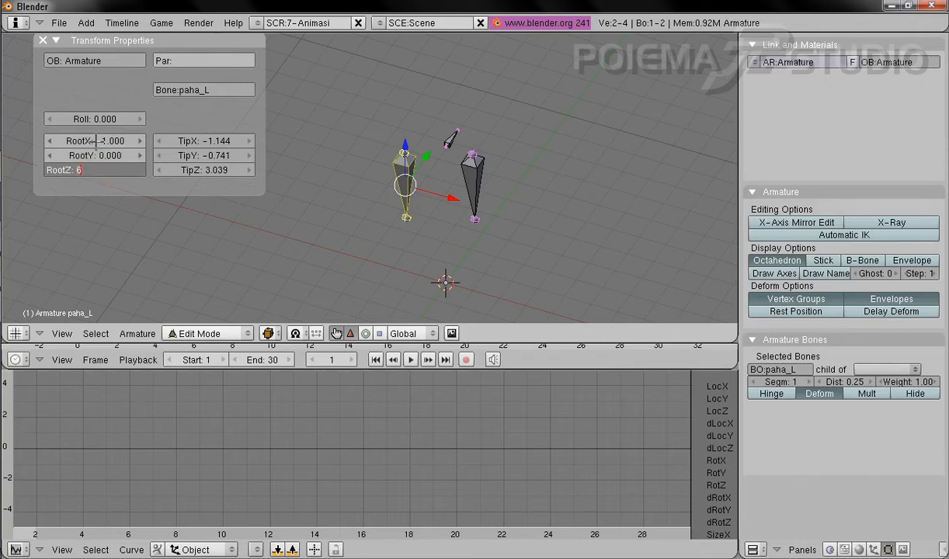
key("Tab")
type("-1")
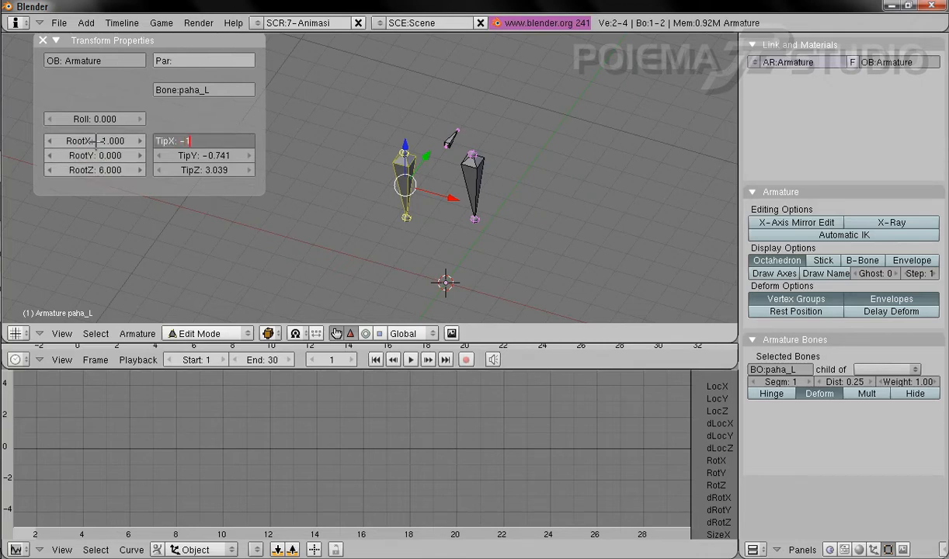
key("Tab")
type("0.2")
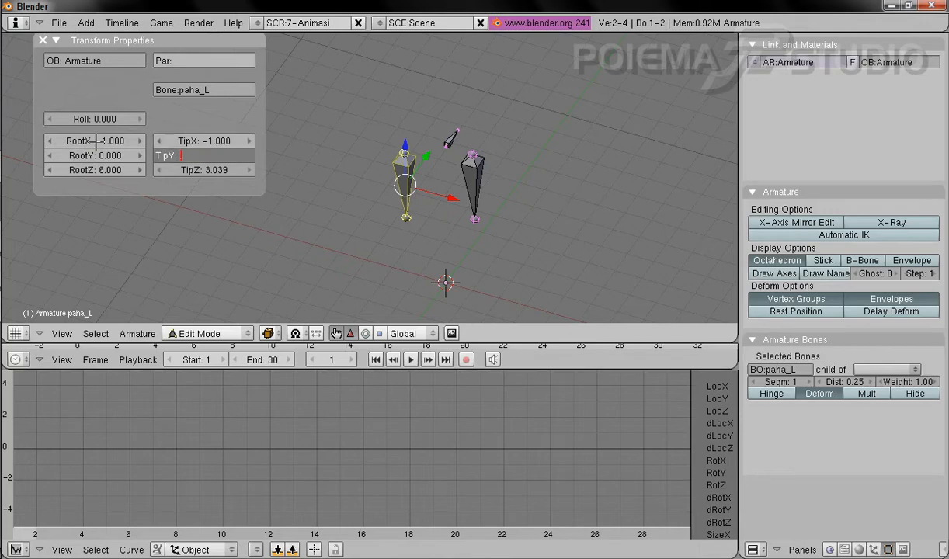
key("Tab")
type("3")
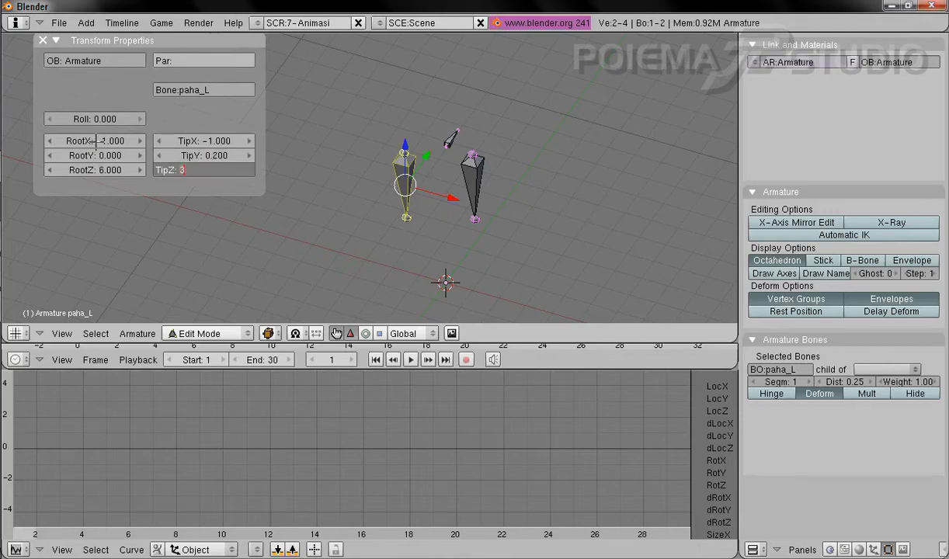
key("Return")
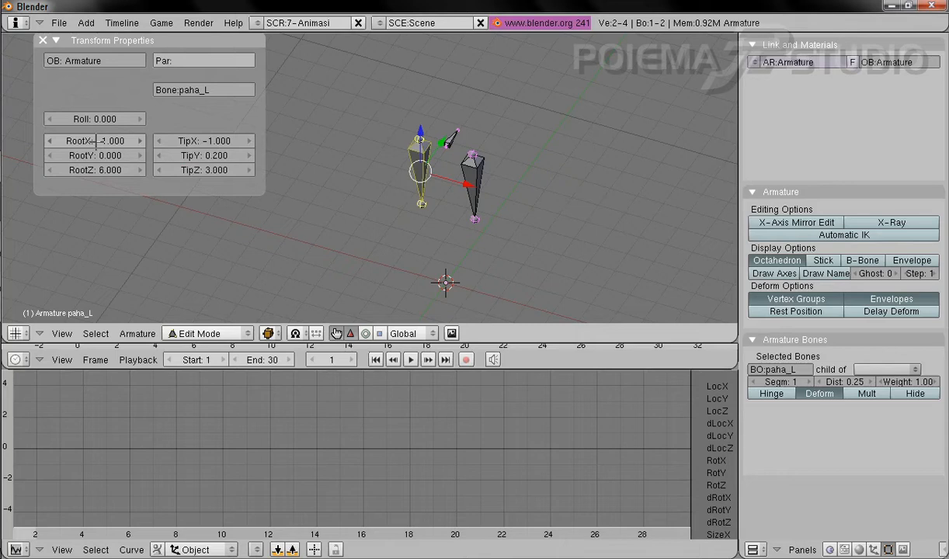
- Enable X-Axis Mirror Edit and extrude mirrored lower bones from the tip of paha_R, ending at about X 2.08, Y 0.53, Z 1.35
middle_click_drag(519, 202, 501, 69)
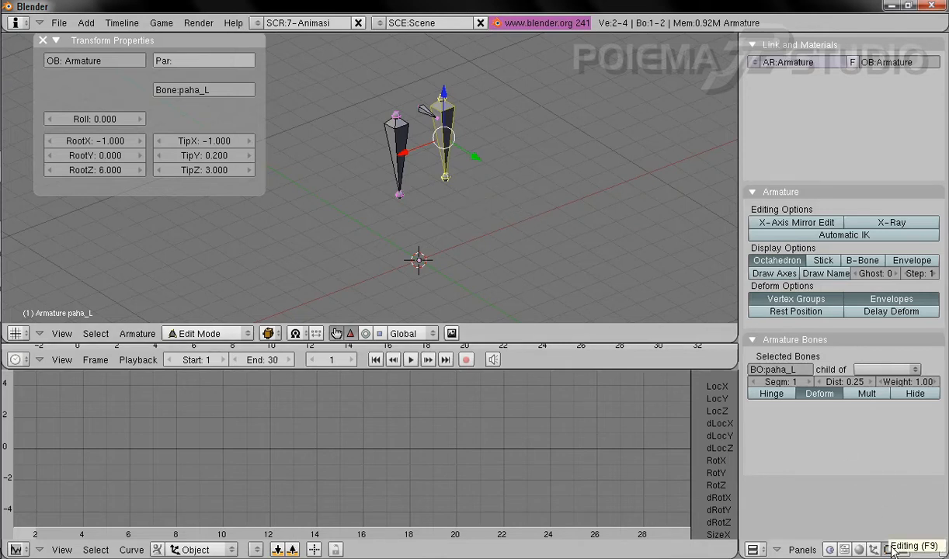
left_click(793, 225)
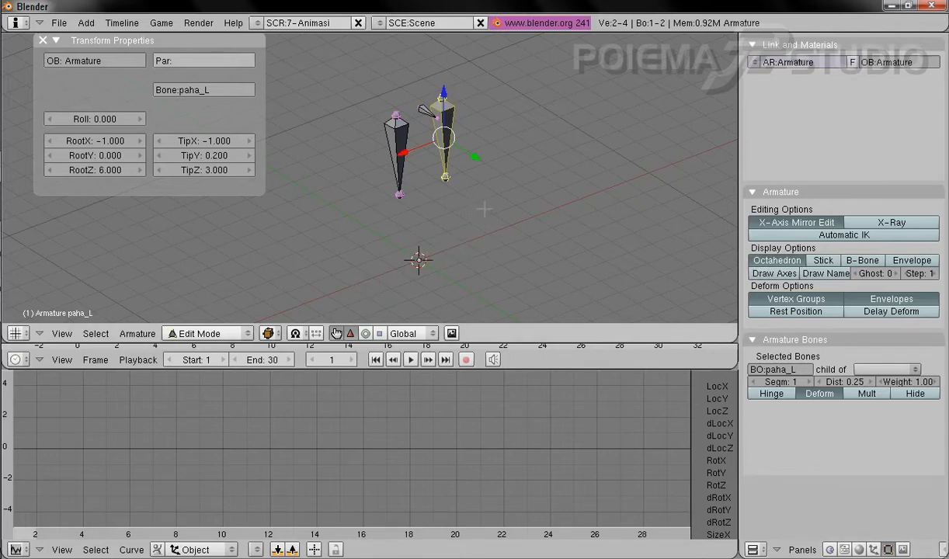
middle_click_drag(485, 209, 504, 187, "shift")
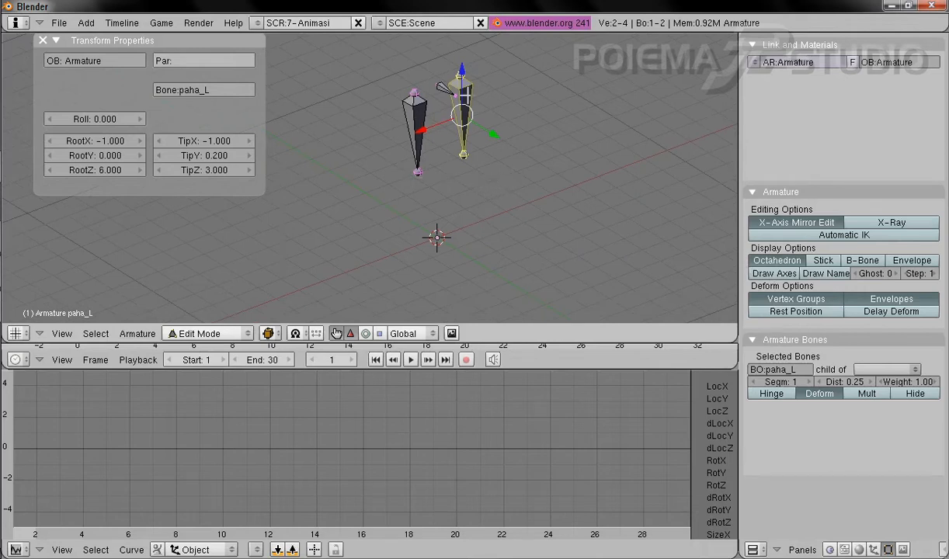
right_click(417, 171)
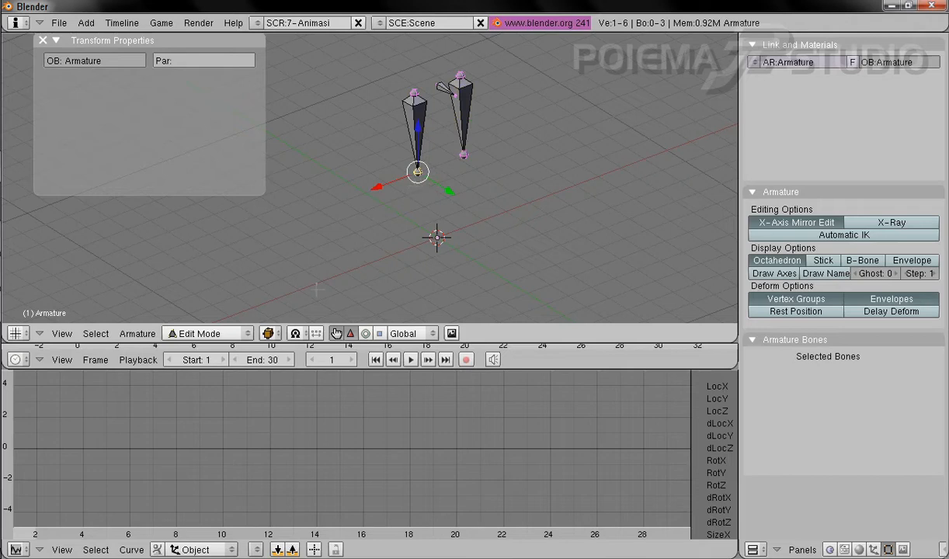
left_click(137, 333)
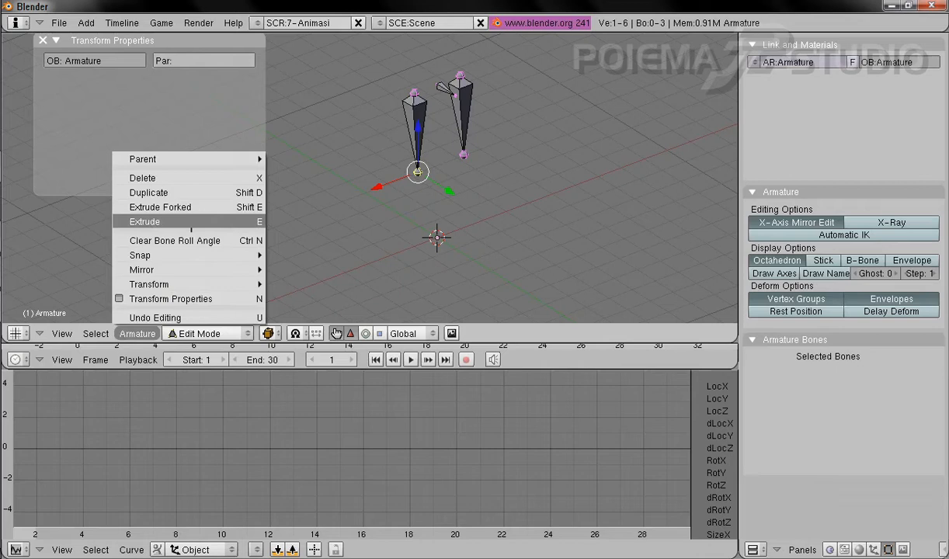
left_click(195, 223)
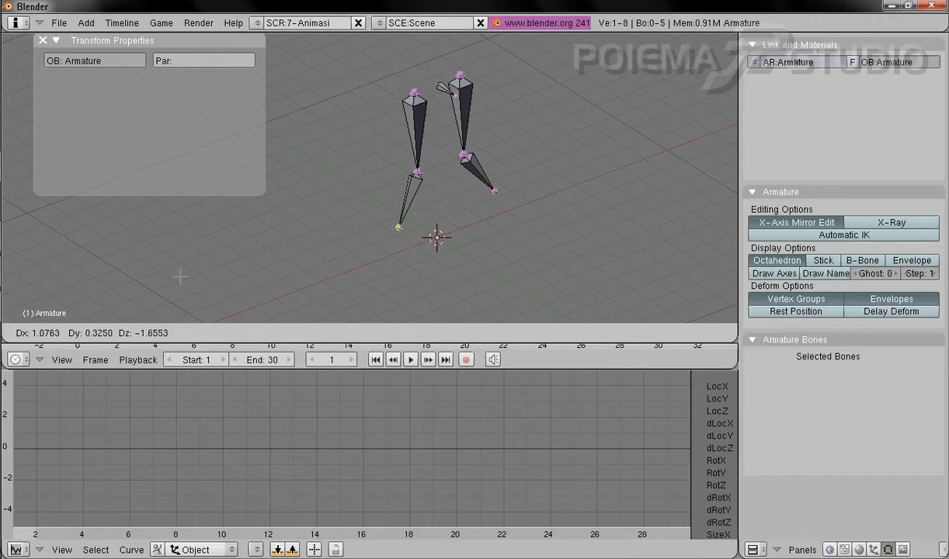
left_click(179, 276)
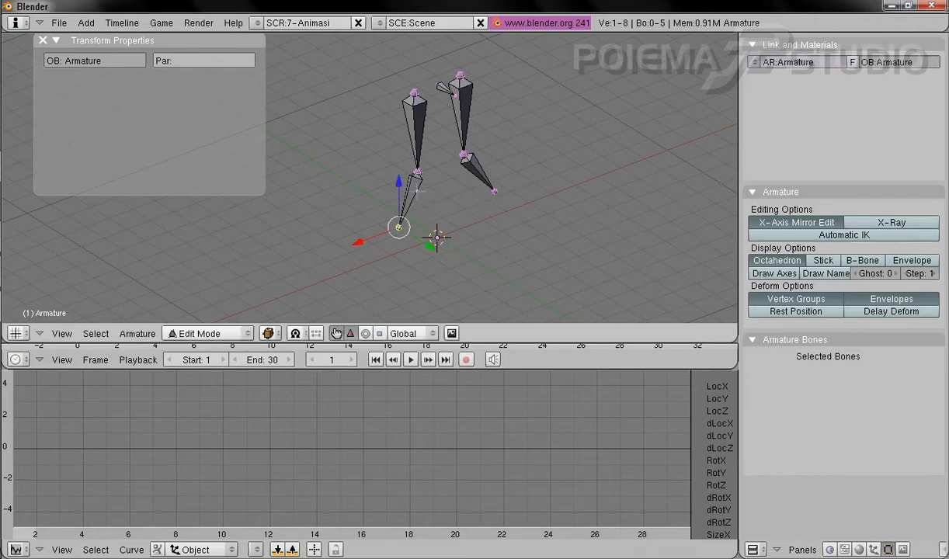
- Rename the extruded bone below paha_R as betis_R
right_click(416, 191)
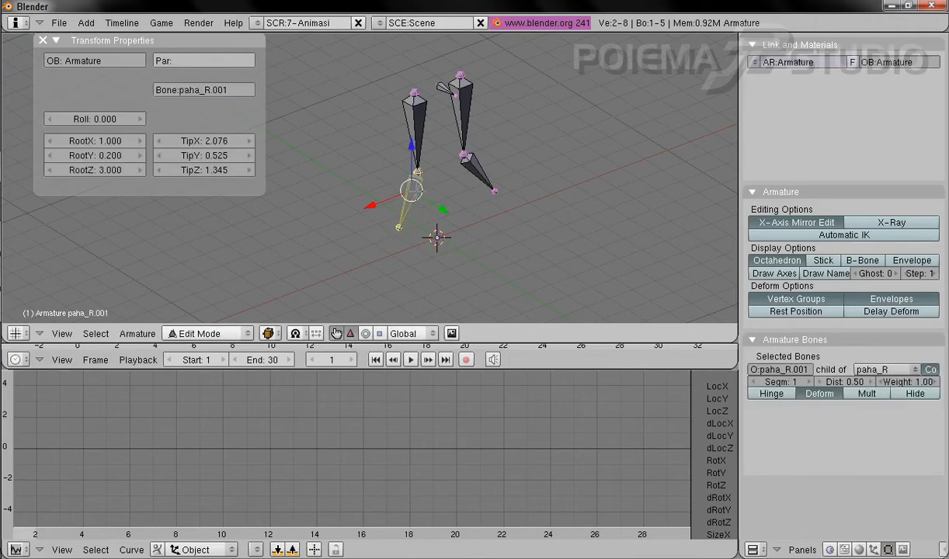
left_click(236, 90)
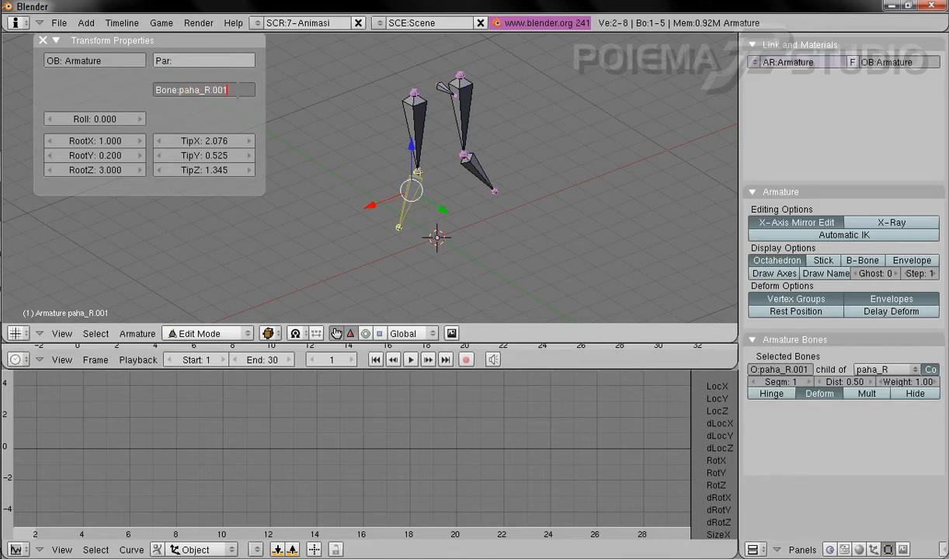
key("BackSpace")
key("BackSpace")
key("BackSpace")
key("BackSpace")
key("BackSpace")
key("BackSpace")
key("BackSpace")
key("BackSpace")
key("BackSpace")
type("betis_R")
key("Return")
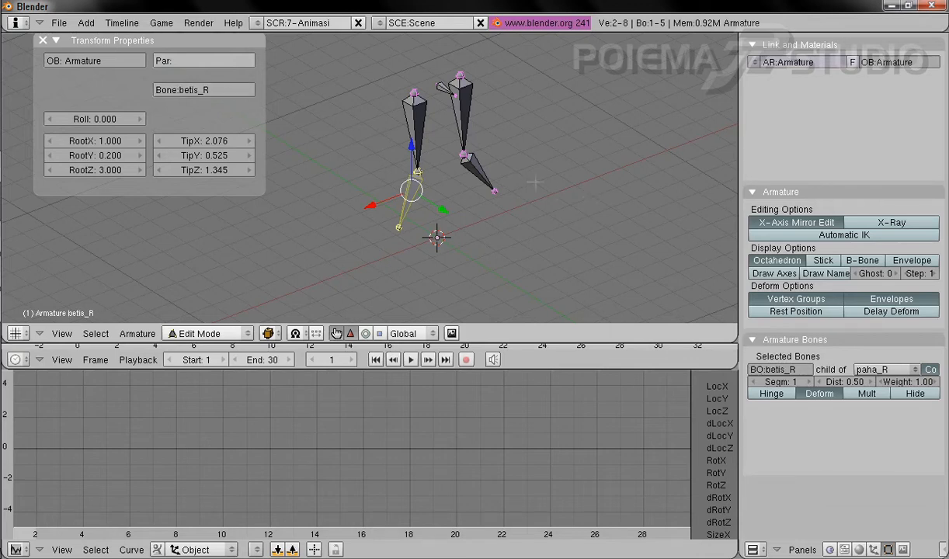
- Rename the mirrored bone below paha_L as betis_L
right_click(475, 163)
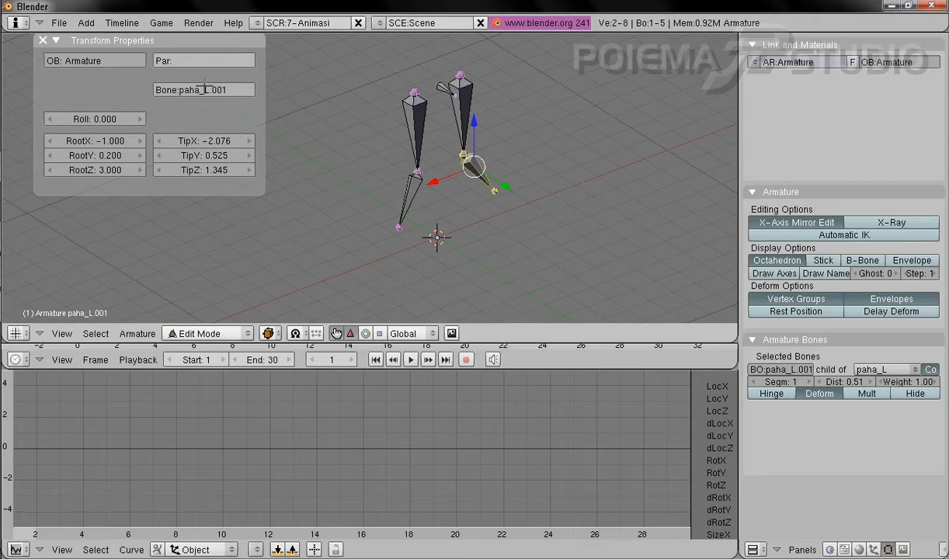
left_click(204, 87)
type("betis_")
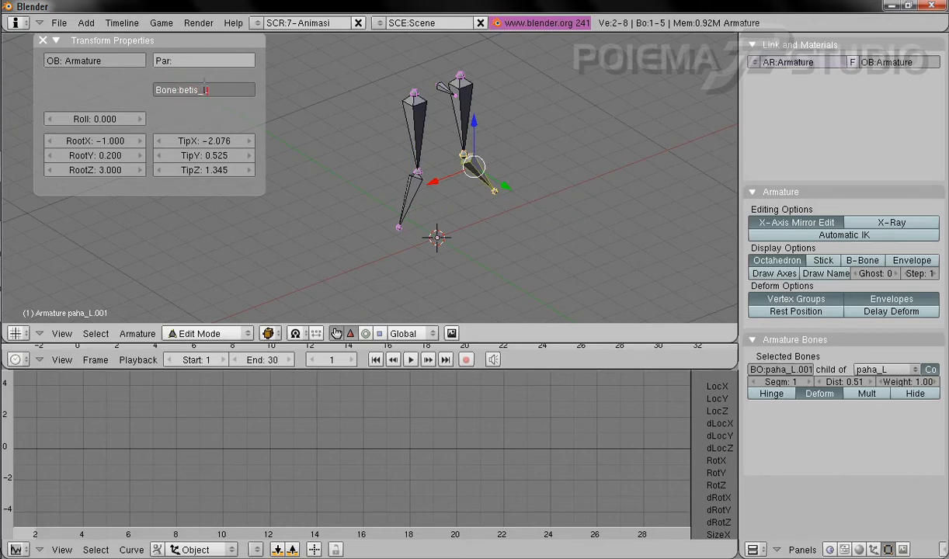
type("L")
key("Return")
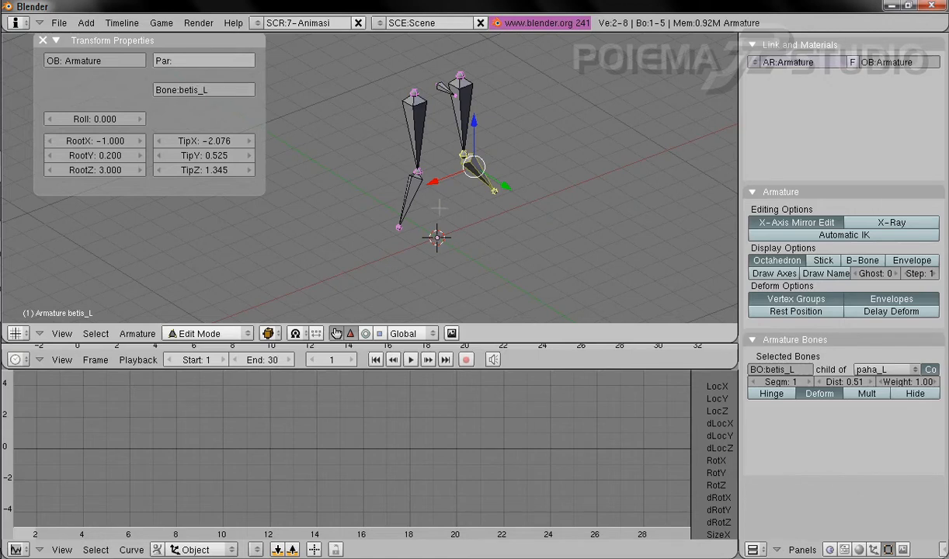
- Set the betis_R bone's tip to X 1, Y 0, Z 0
right_click(407, 206)
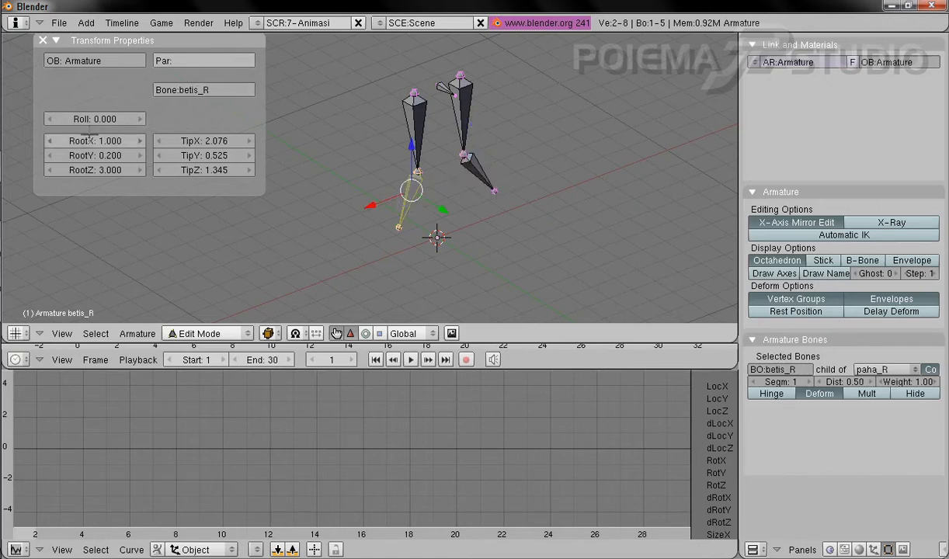
left_click(200, 140)
type("1")
key("Tab")
type("0")
key("Tab")
type("0")
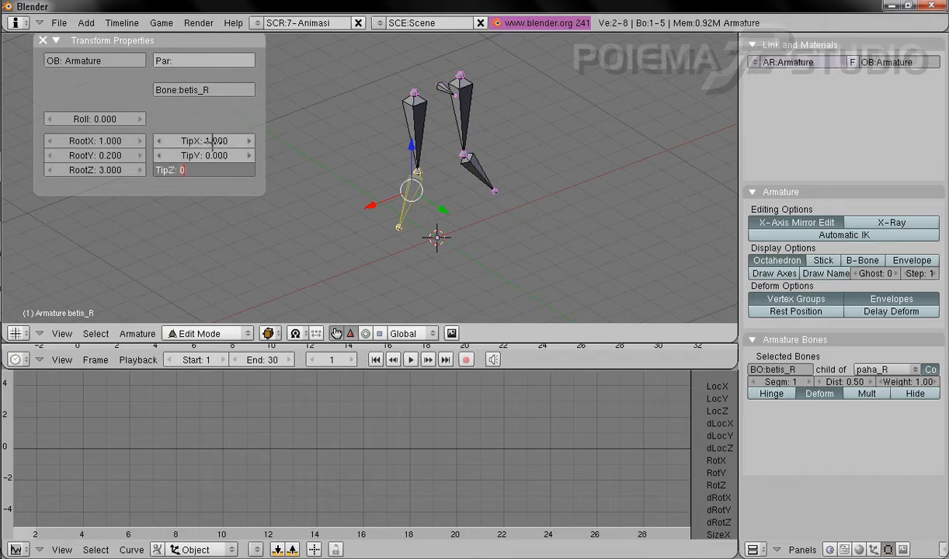
key("Return")
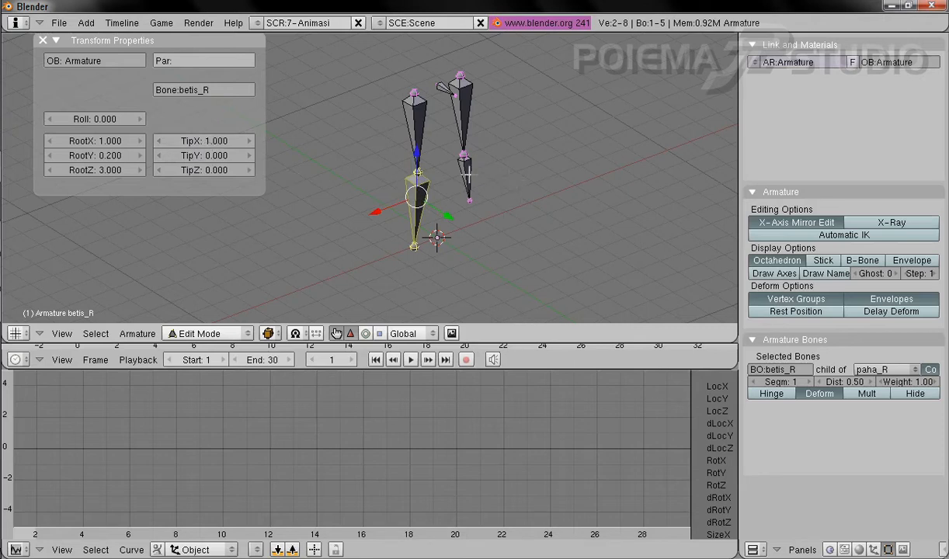
- Set the betis_L bone's tip to X -1, Y 0, Z 0
right_click(467, 176)
left_click(205, 141)
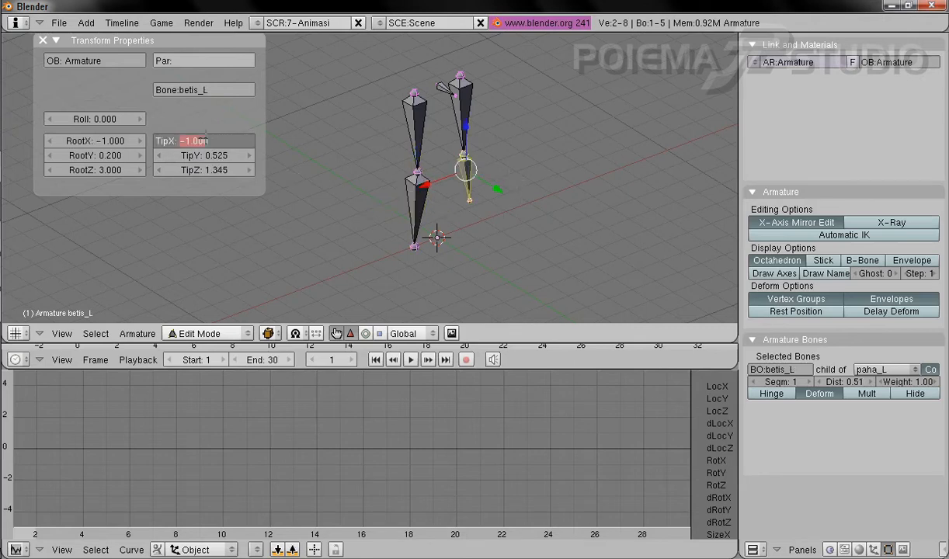
type("-1")
key("Tab")
type("0")
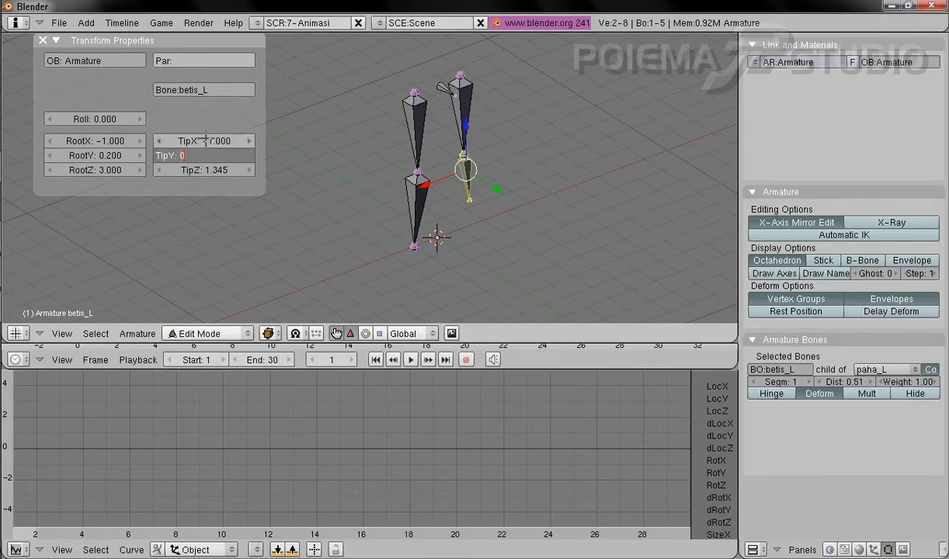
key("Tab")
type("0")
key("Return")
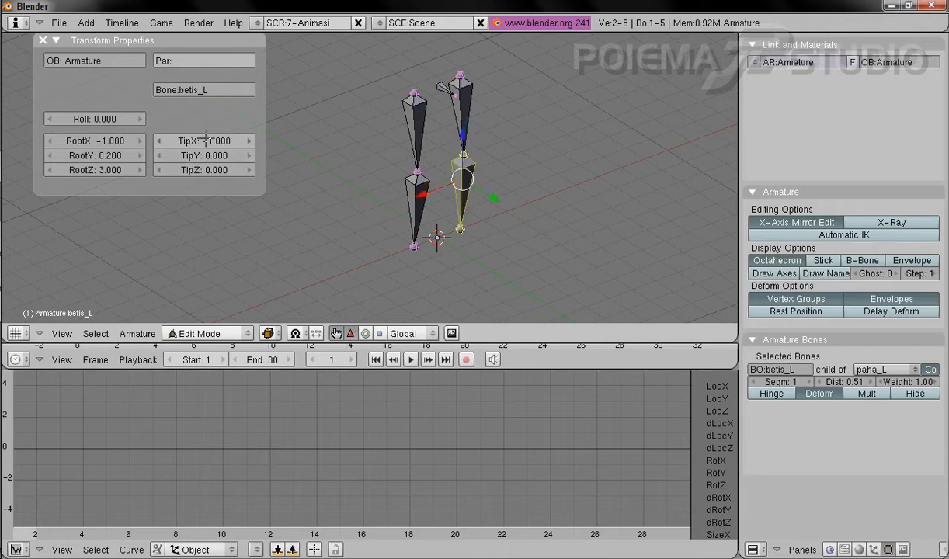
- Extrude a mirrored pair of foot bones downward and forward from the tip of betis_R
middle_click_drag(571, 253, 573, 219, "shift")
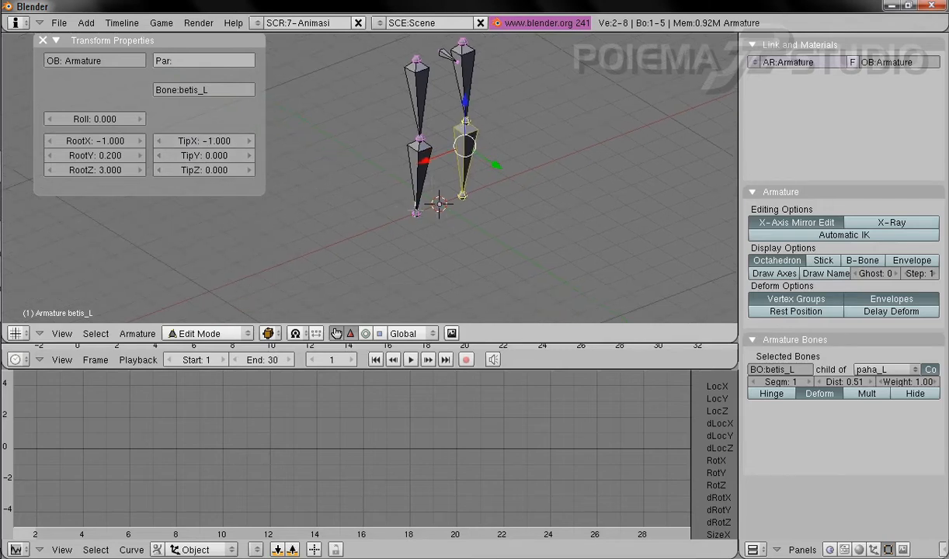
right_click(417, 211)
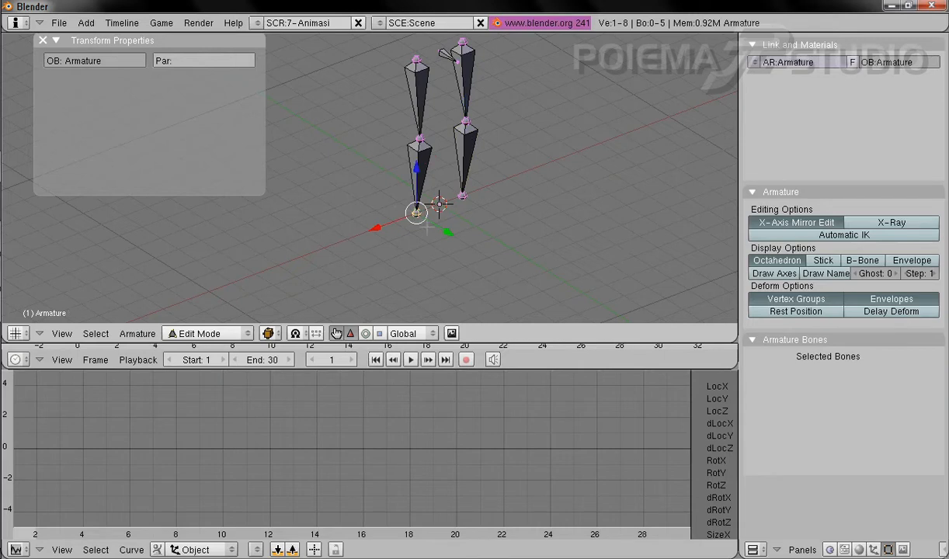
left_click(137, 334)
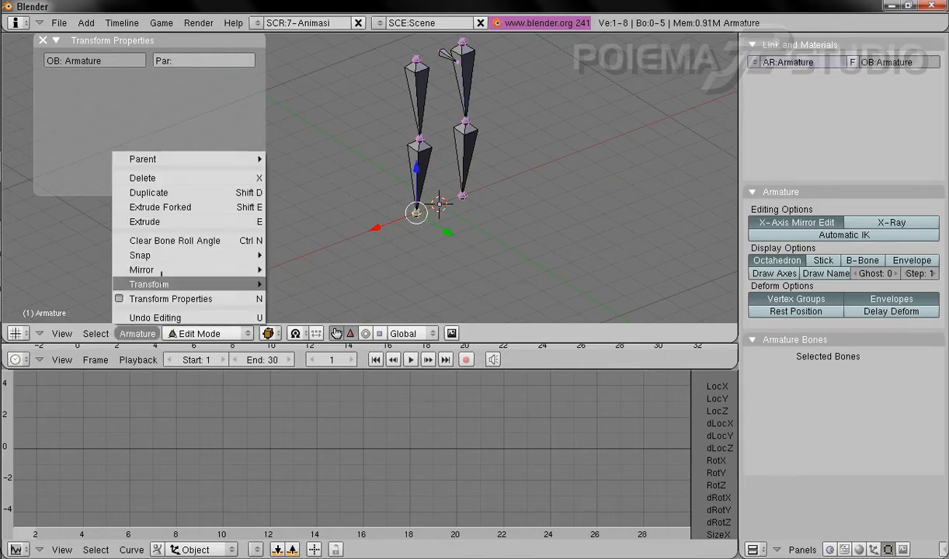
left_click(144, 221)
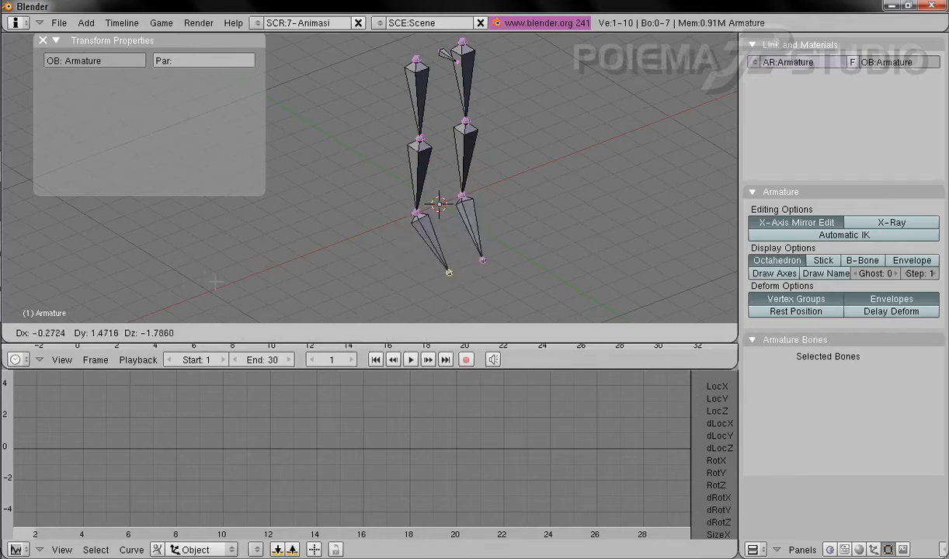
left_click(190, 271)
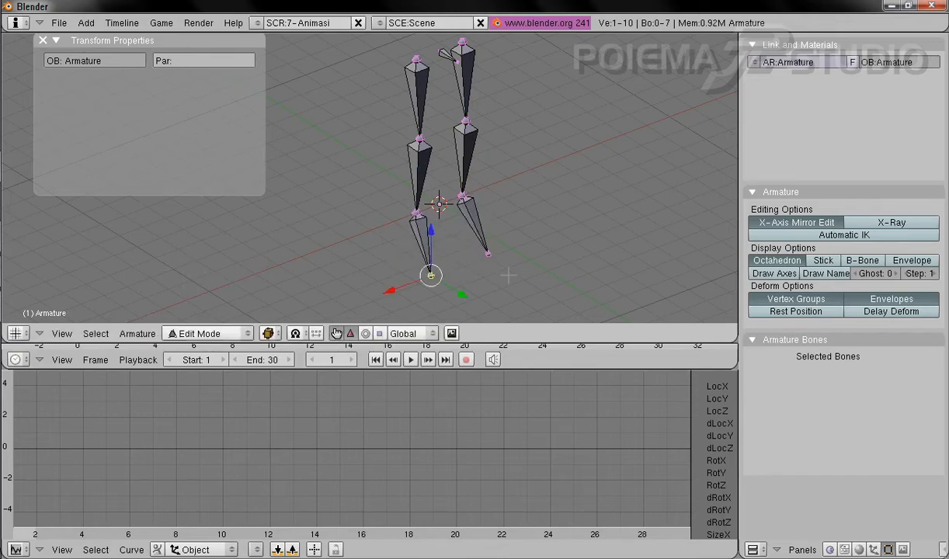
- Rename the extruded foot bone below betis_R as telapak_R
right_click(412, 230)
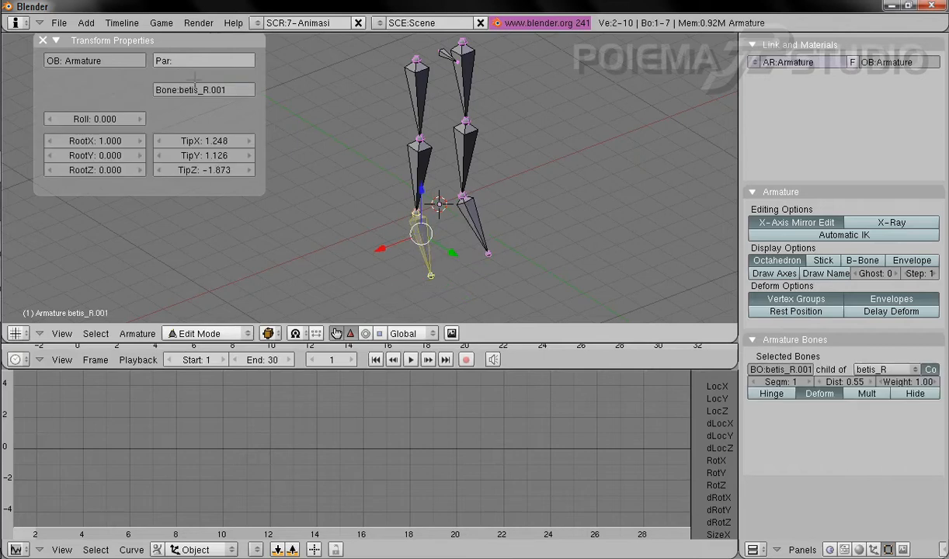
left_click(230, 90)
type("telapak")
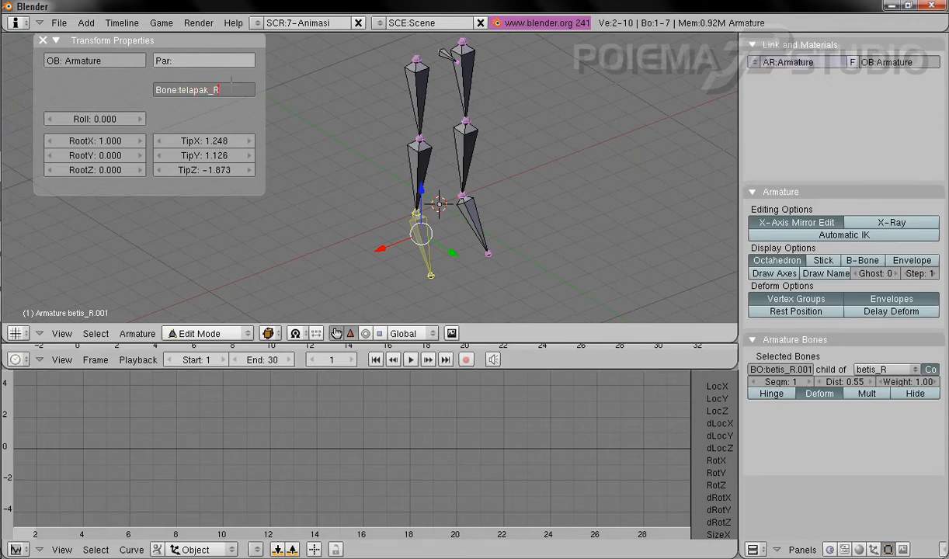
type("_R")
key("Return")
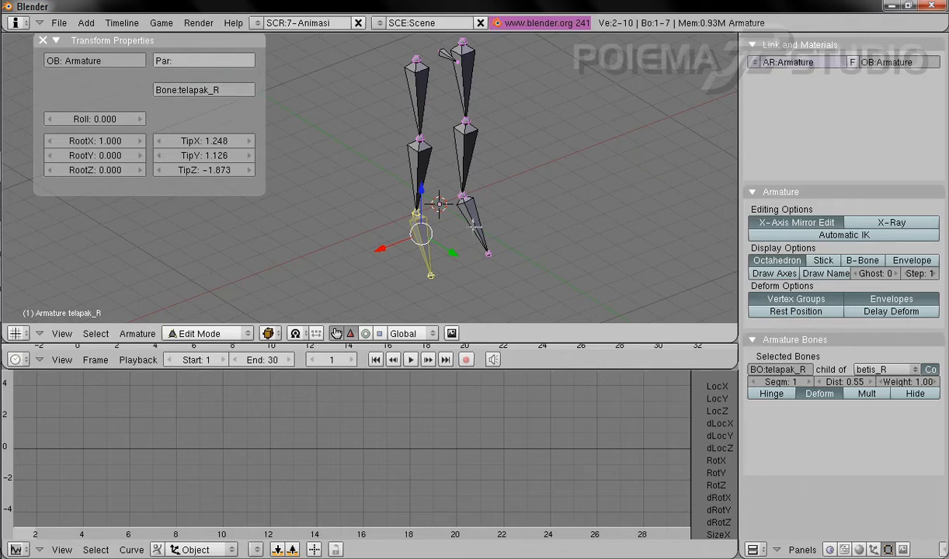
- Rename the mirrored foot bone below betis_L as telapak_L
right_click(455, 215)
left_click(216, 90)
type("telapak")
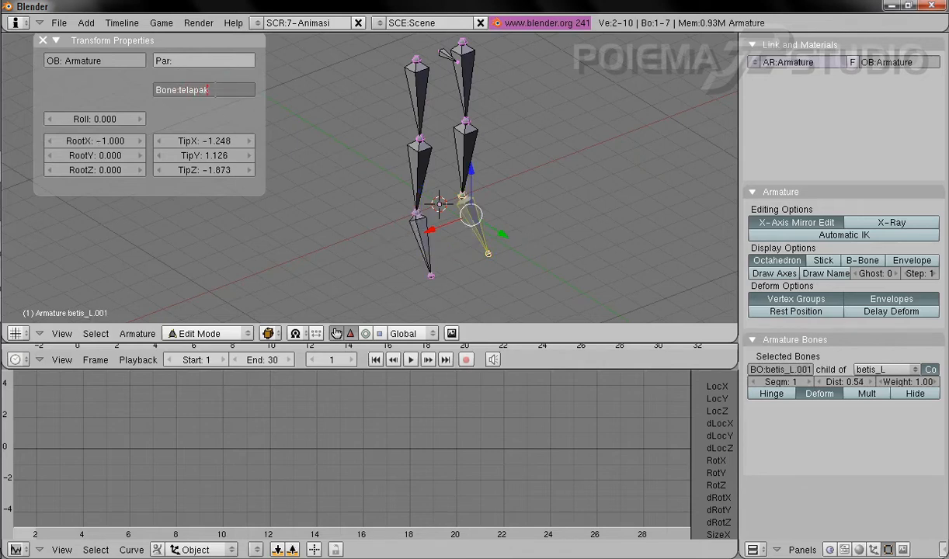
type("_L")
key("Return")
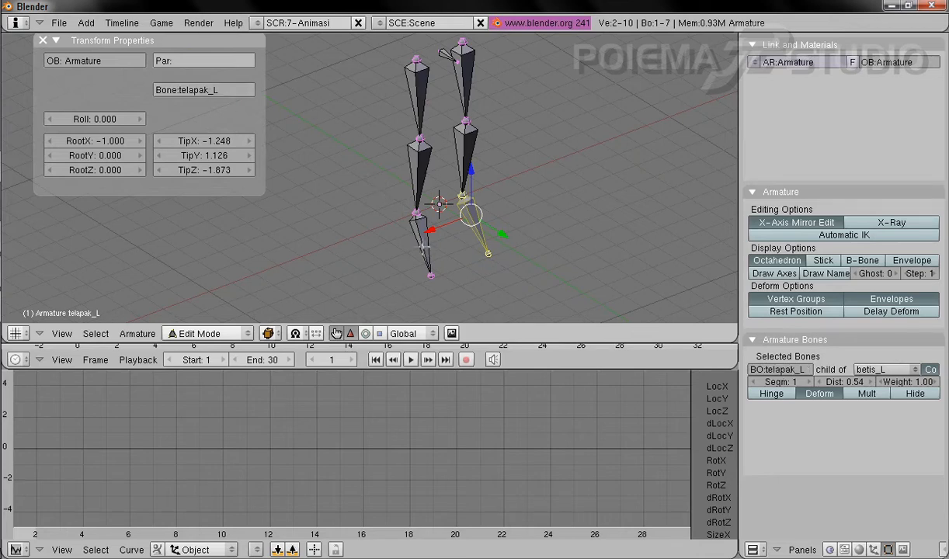
- Set the telapak_R bone's tip to X 1, Y 1.5, Z 0
right_click(405, 233)
left_click(198, 141)
type("1")
key("Tab")
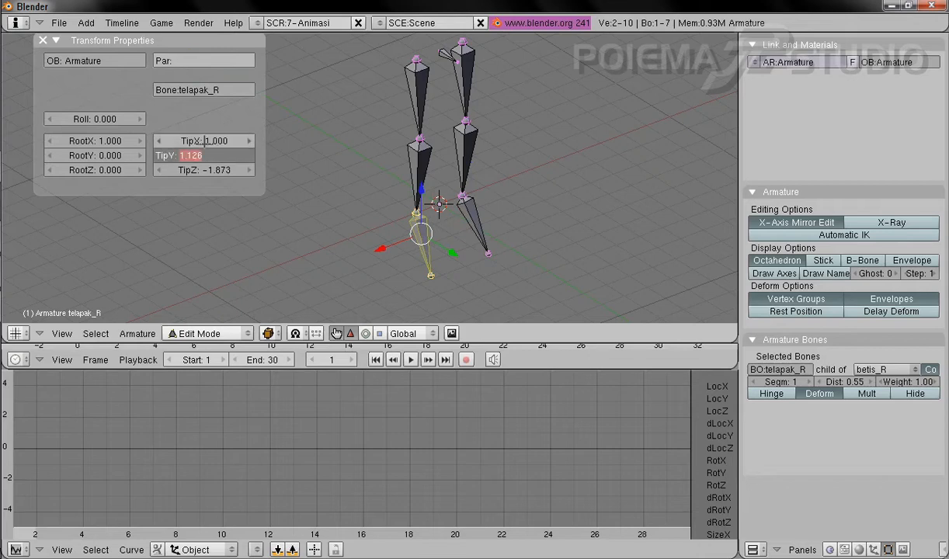
type("1.5")
key("Tab")
type("0")
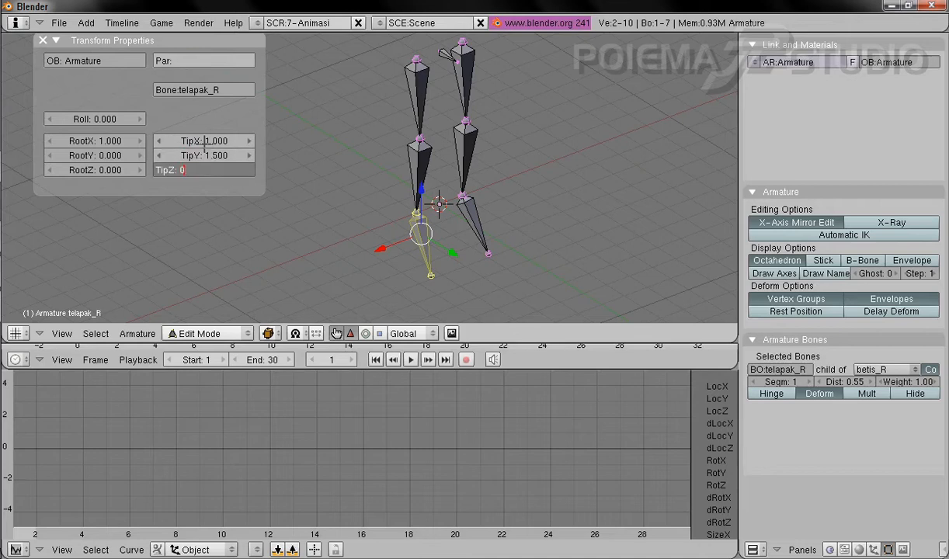
key("Return")
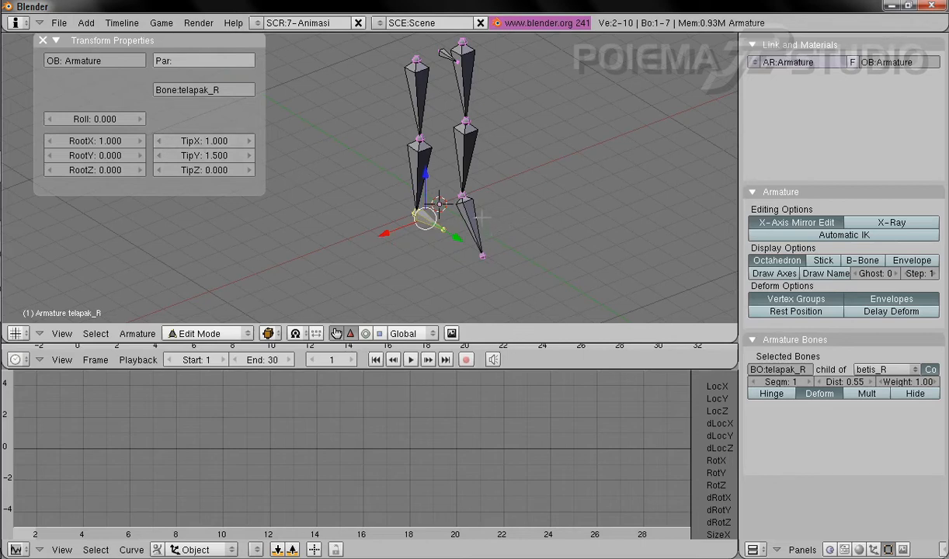
- Set the telapak_L bone's tip to X -1, Y 1.5, Z 0
right_click(457, 208)
left_click(190, 140)
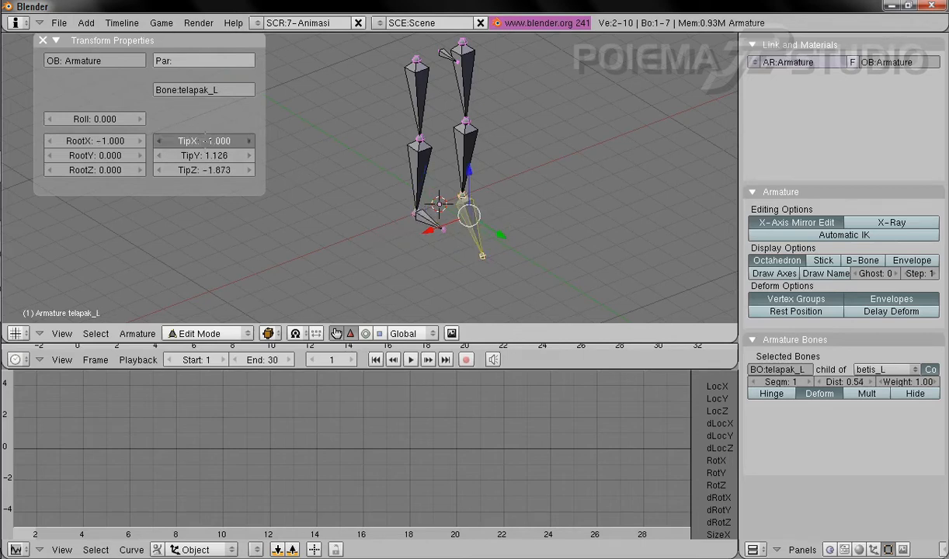
type("-1")
key("Tab")
type("1.5")
key("Tab")
type("0")
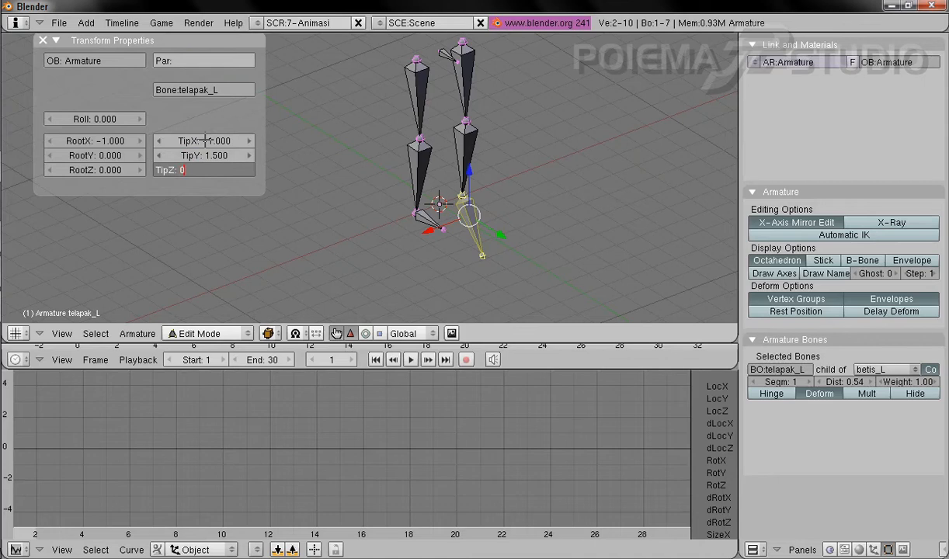
key("Return")
- Make the thigh bone paha_R a child of the bone named Bone
middle_click_drag(452, 83, 456, 143, "shift")
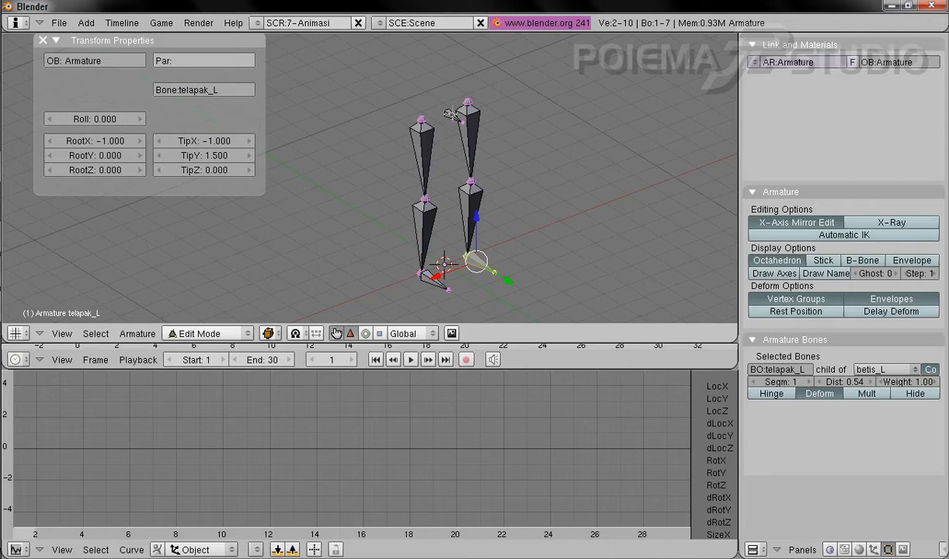
middle_click_drag(501, 148, 466, 167, "shift")
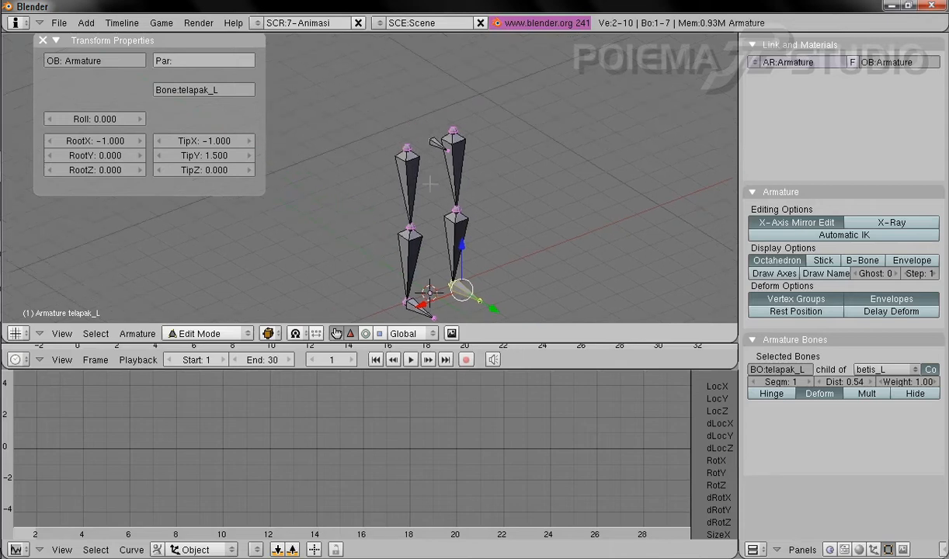
scroll(466, 151, "up", 5)
middle_click_drag(538, 178, 472, 181, "shift")
right_click(386, 196)
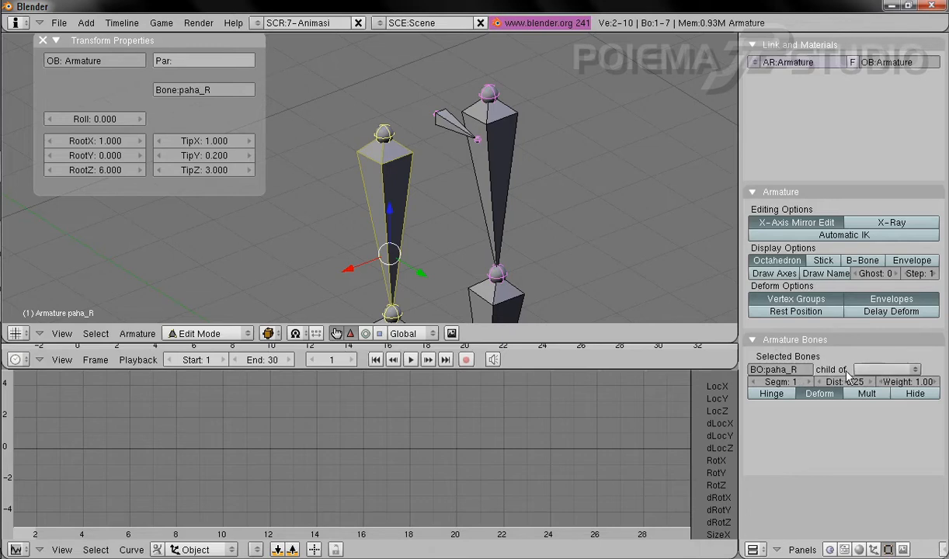
left_click(877, 371)
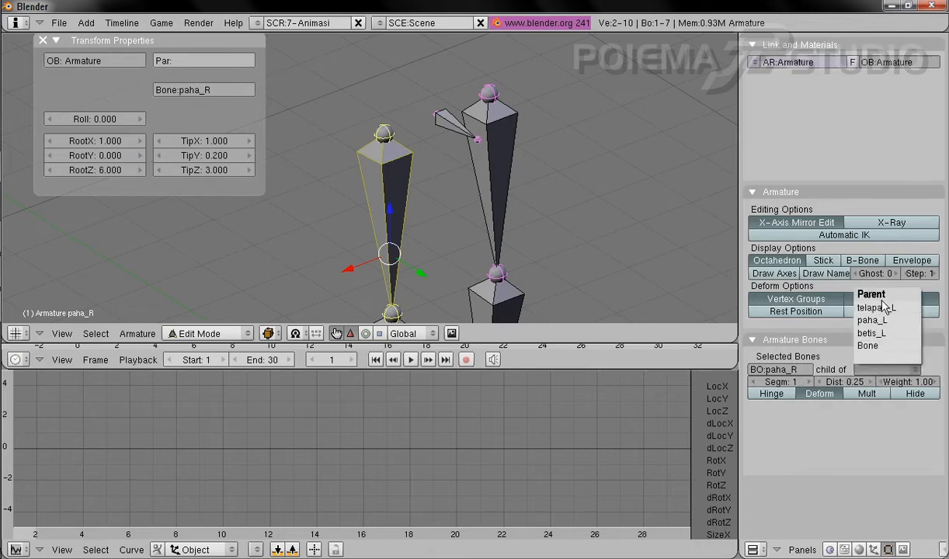
left_click(870, 346)
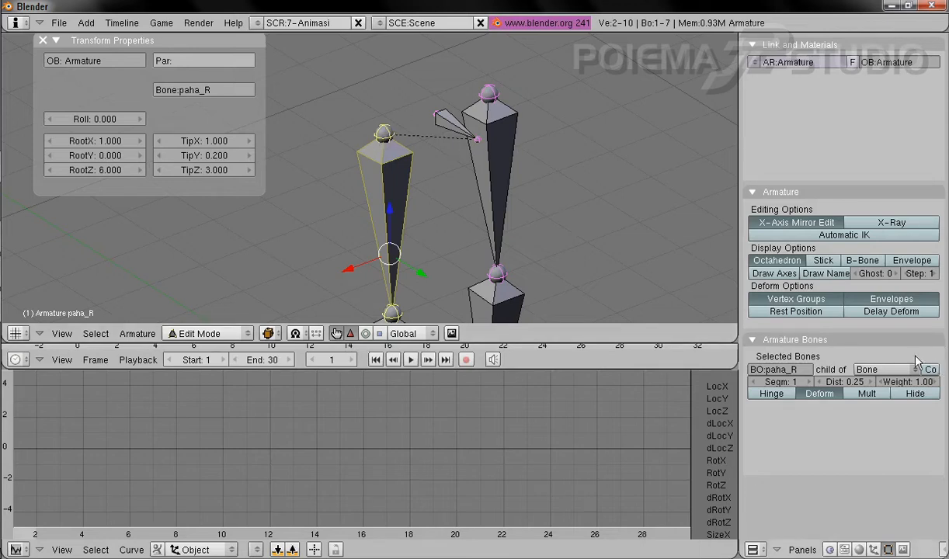
- Make the opposite thigh bone paha_L a child of the bone named Bone
middle_click_drag(504, 205, 517, 191)
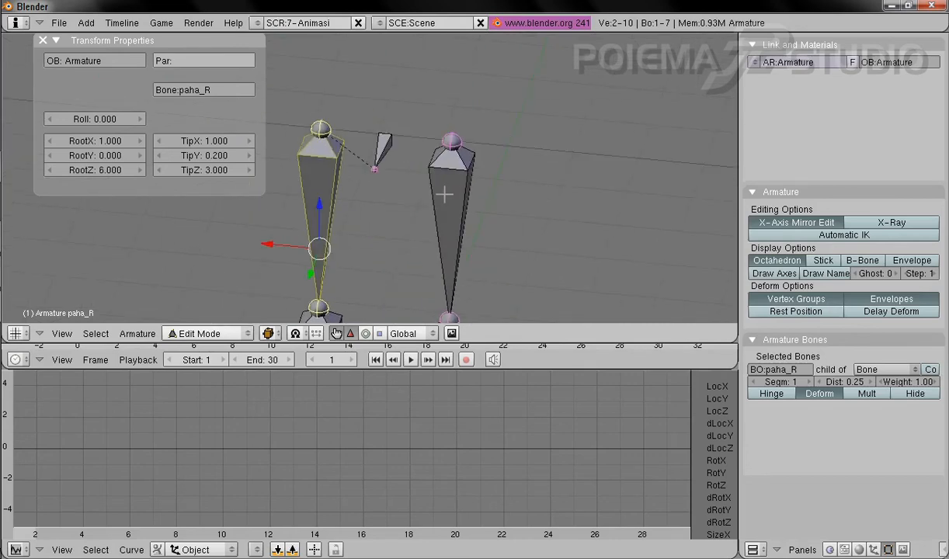
right_click(444, 194)
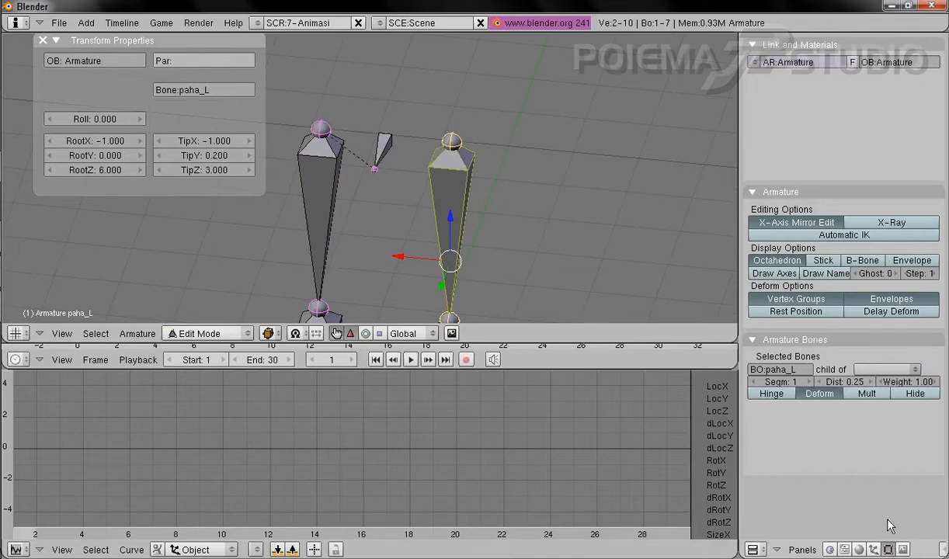
left_click(870, 376)
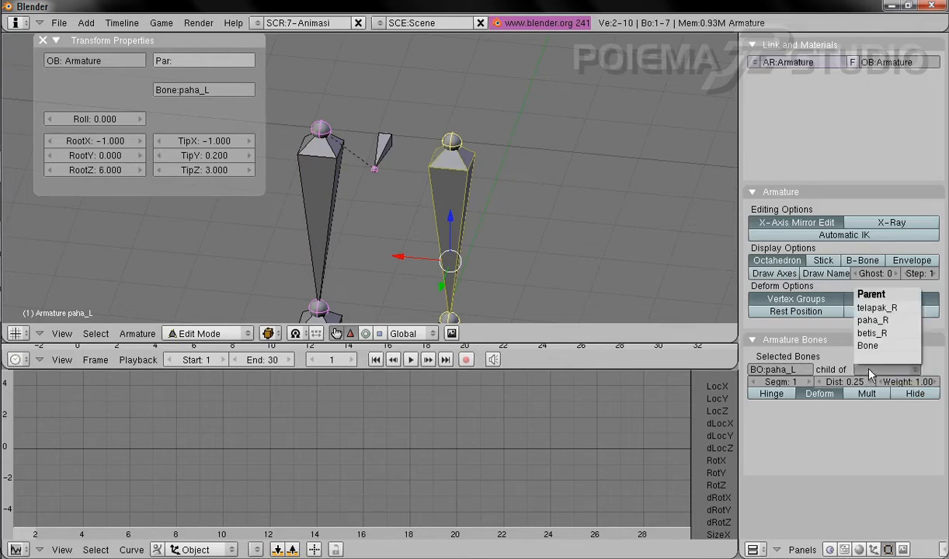
left_click(862, 346)
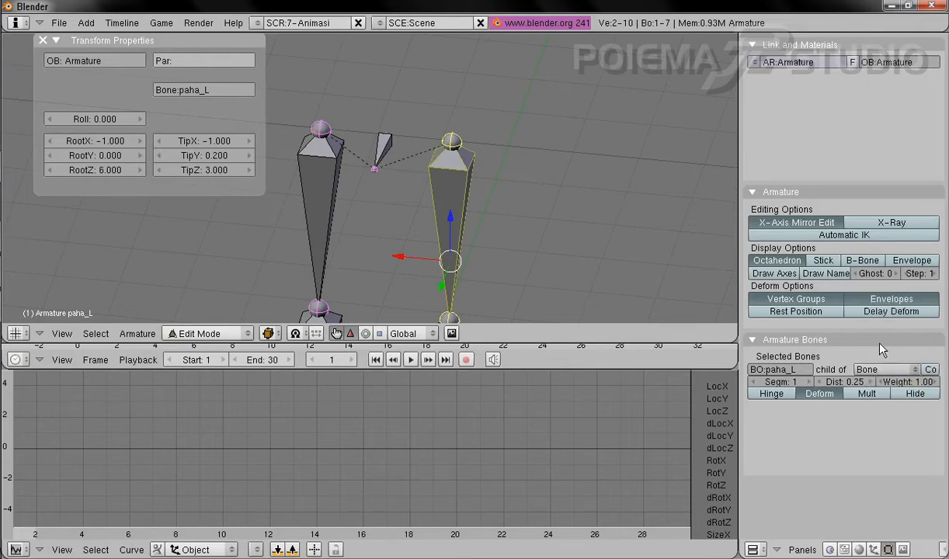
- Switch the armature to Pose Mode and enable the rotation manipulator
scroll(459, 221, "up", 5)
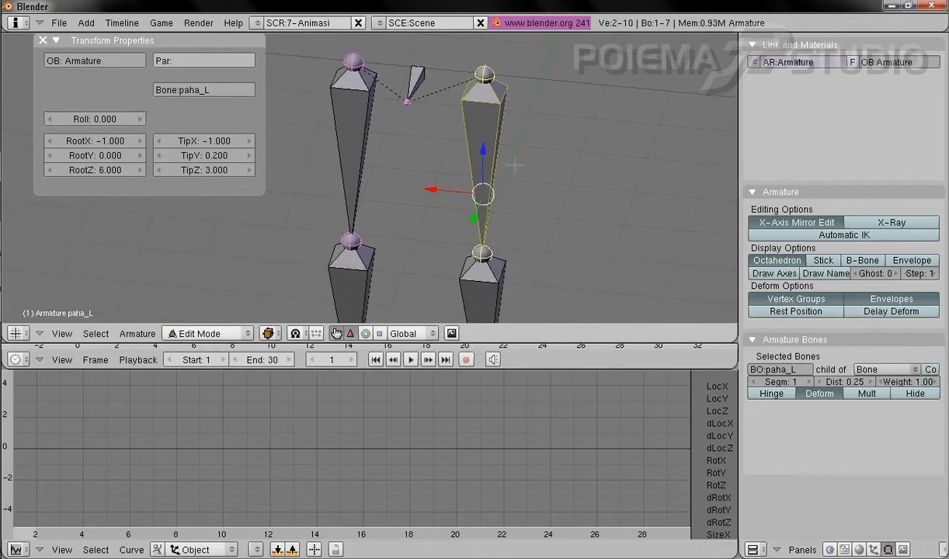
scroll(494, 166, "down", 6)
middle_click_drag(458, 226, 460, 200, "shift")
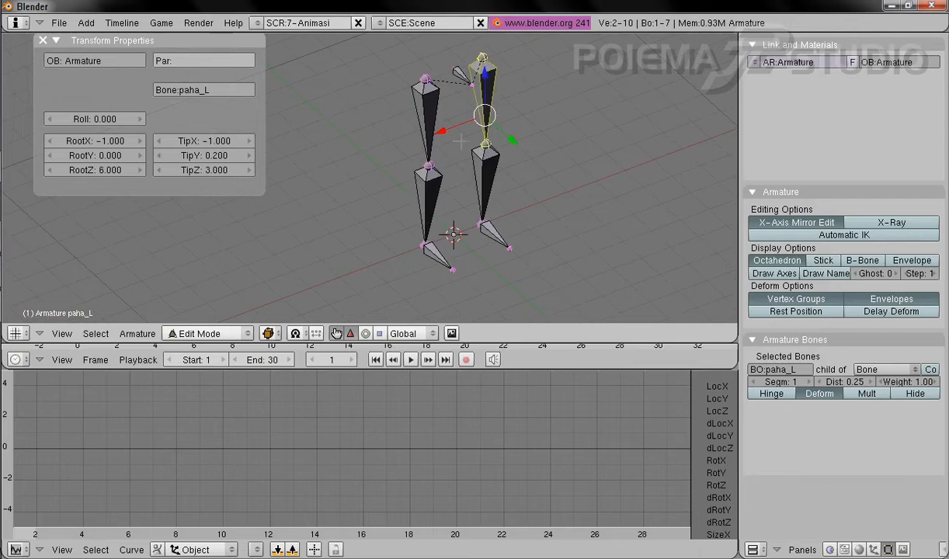
middle_click_drag(438, 135, 420, 161)
left_click(189, 334)
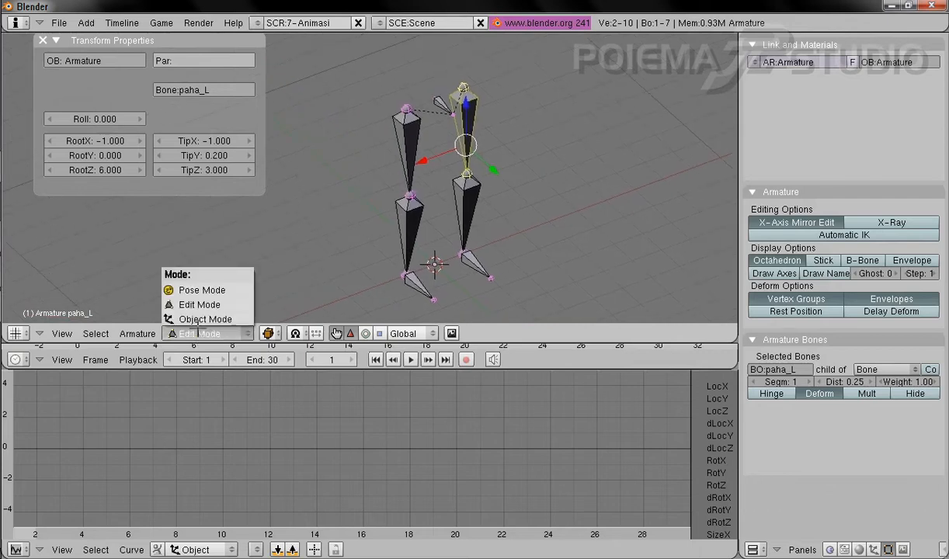
left_click(198, 290)
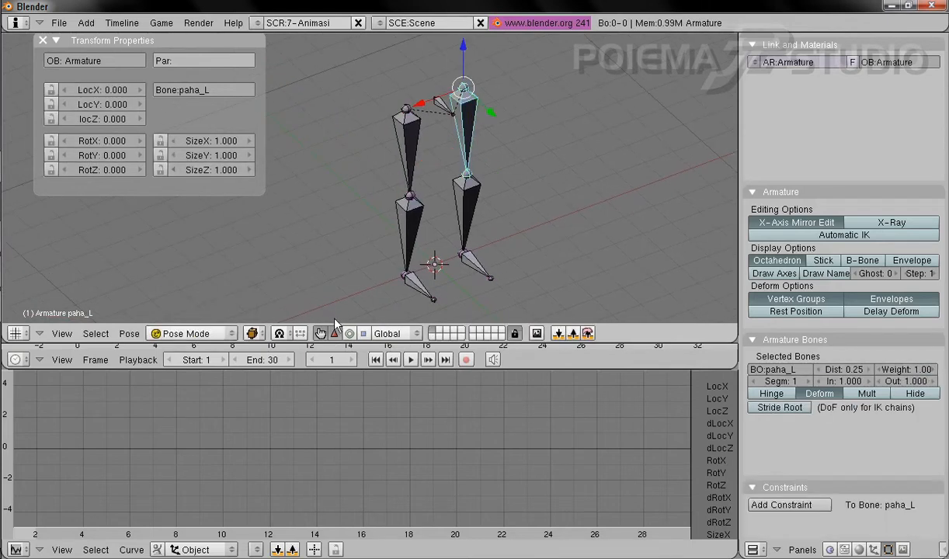
left_click(350, 333)
middle_click_drag(479, 249, 412, 239)
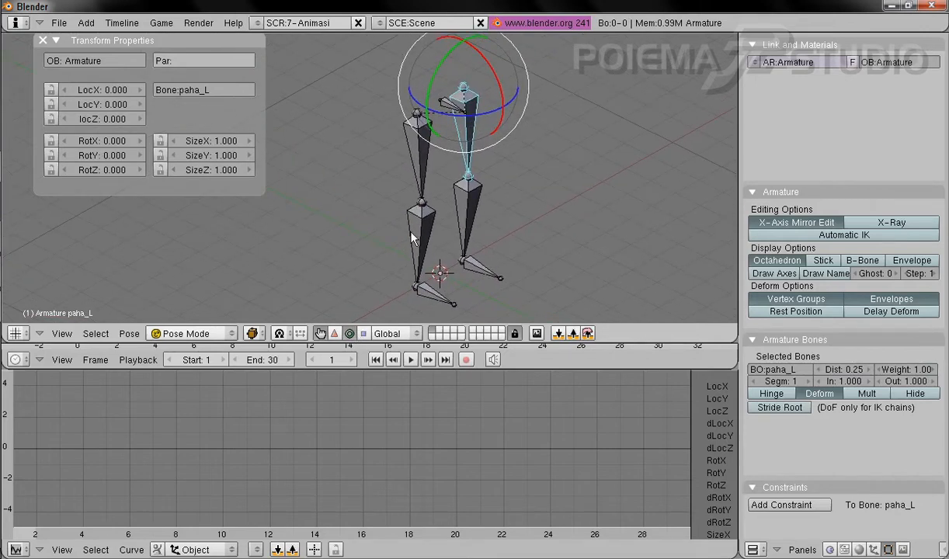
- Test the leg hierarchy by swinging the paha_R bone forward about 73° around X
right_click(419, 186)
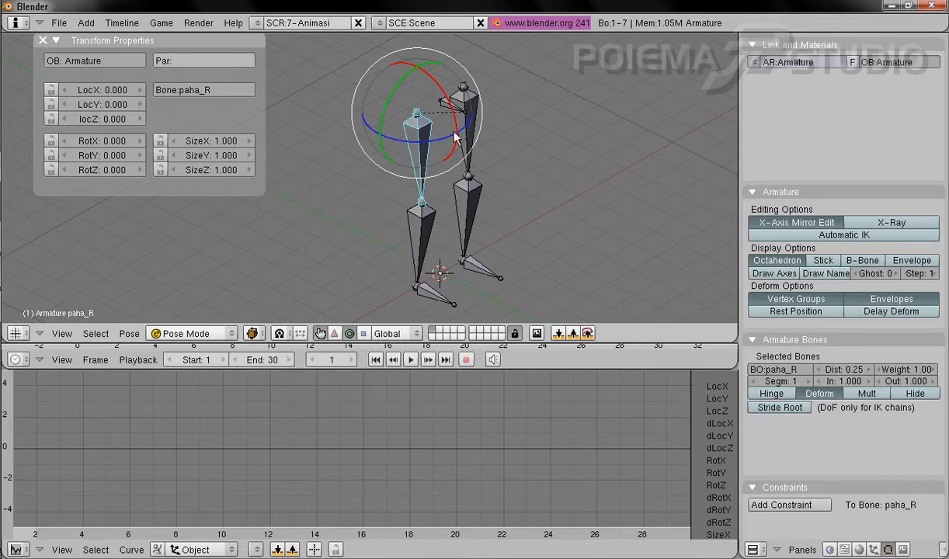
right_click(429, 243)
right_click(405, 172)
left_click_drag(452, 103, 525, 205)
right_click(517, 207)
middle_click_drag(338, 207, 458, 191)
key("alt+r")
key("bracketleft")
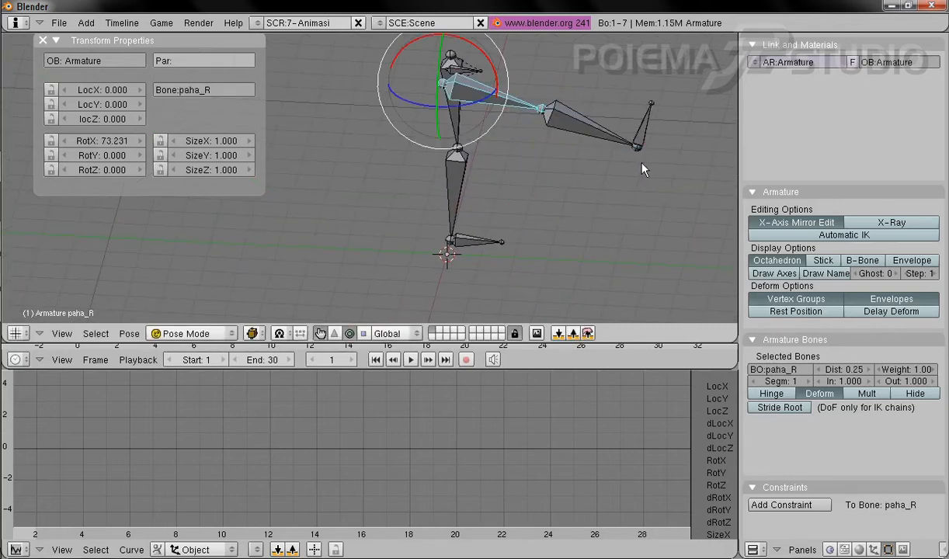
- Swing paha_R backward and bend its child betis_R to about -90° around X
key("alt+r")
left_click_drag(453, 43, 402, 176)
key("bracketright")
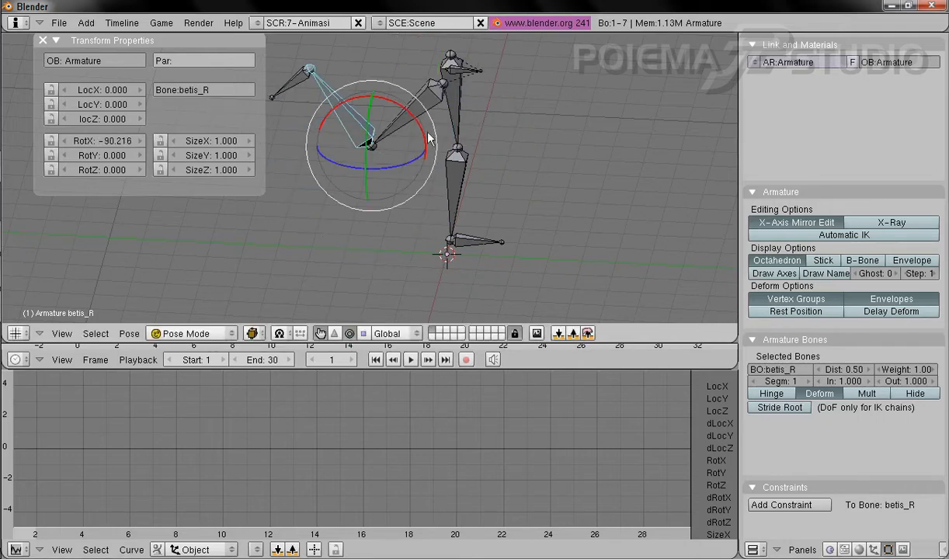
- Rotate paha_R forward to about 85° and its child betis_R to about 35° around X
key("bracketleft")
left_click_drag(492, 65, 563, 164)
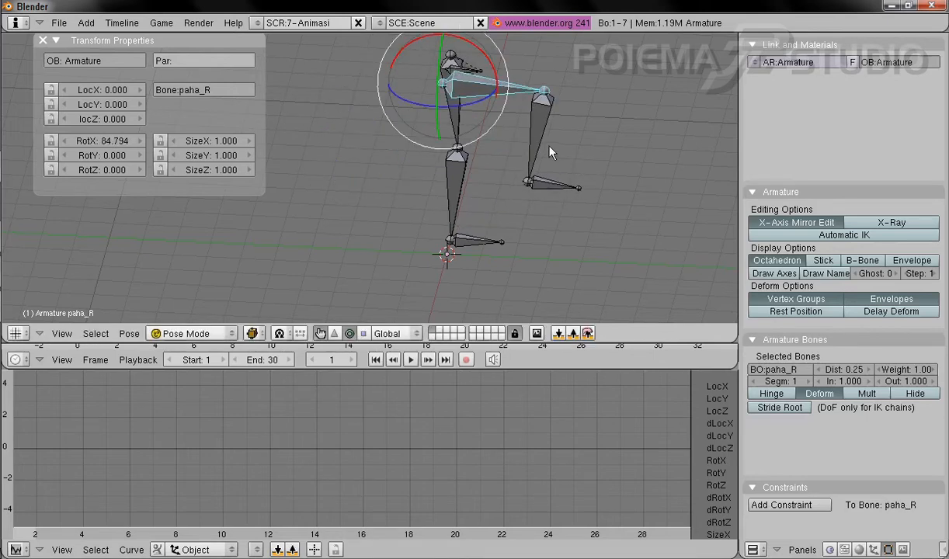
key("bracketright")
left_click_drag(509, 66, 514, 251)
middle_click_drag(588, 158, 449, 150)
middle_click_drag(516, 174, 554, 174)
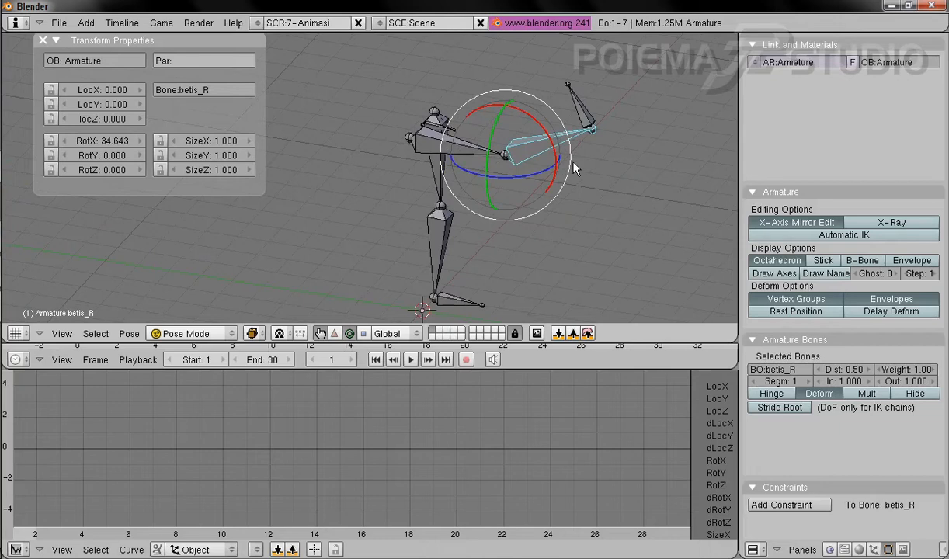
middle_click_drag(574, 183, 522, 130)
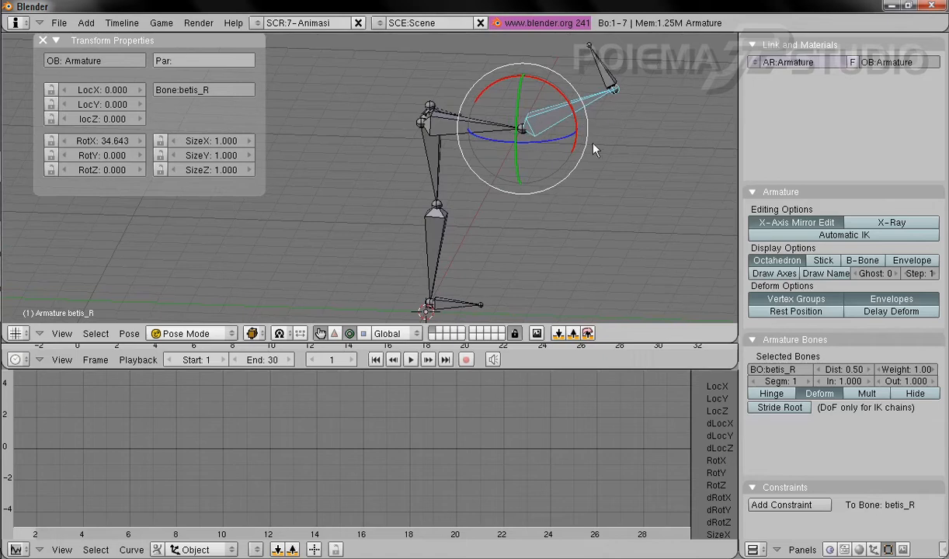
- Undo the test rotations of paha_R and betis_R until the right leg is back in its rest pose
key("ctrl+z")
key("ctrl+z")
key("ctrl+z")
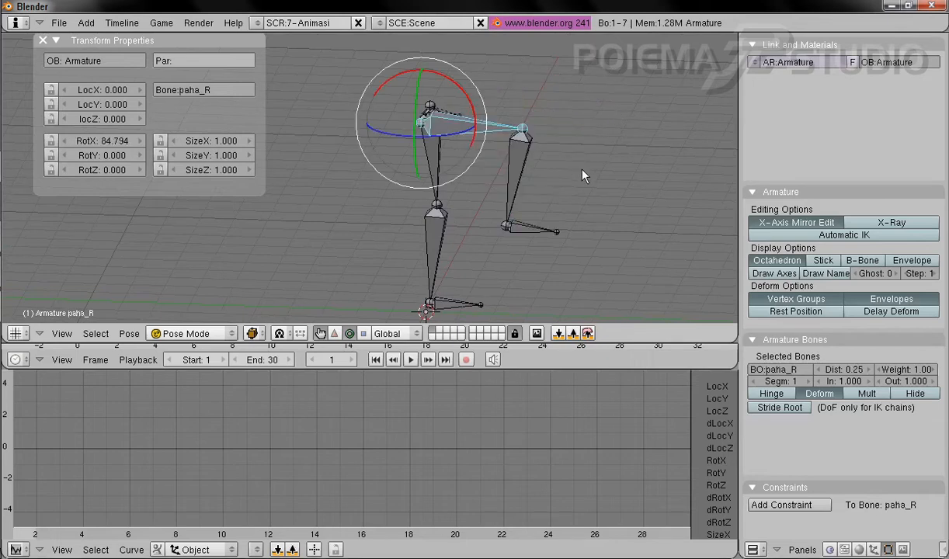
key("ctrl+z")
key("ctrl+z")
key("ctrl+z")
key("ctrl+z")
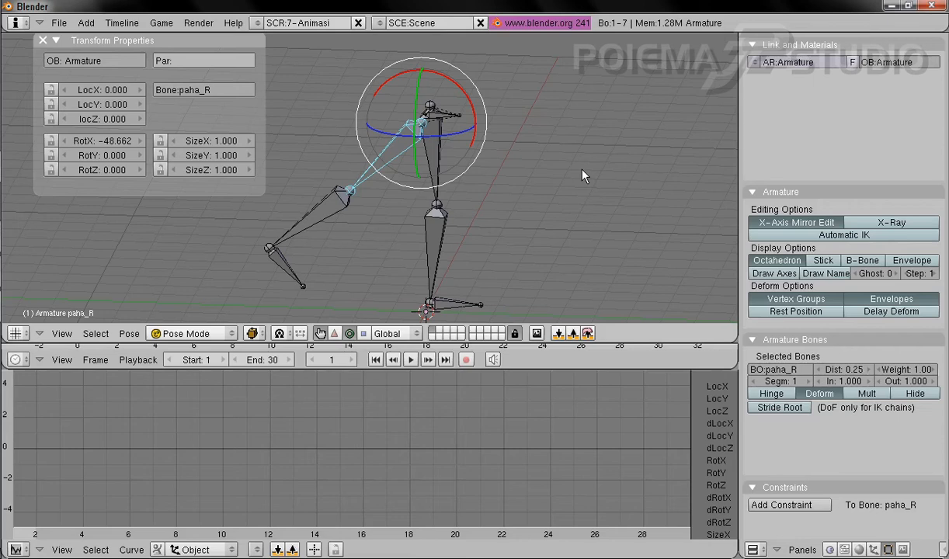
middle_click_drag(514, 169, 530, 152)
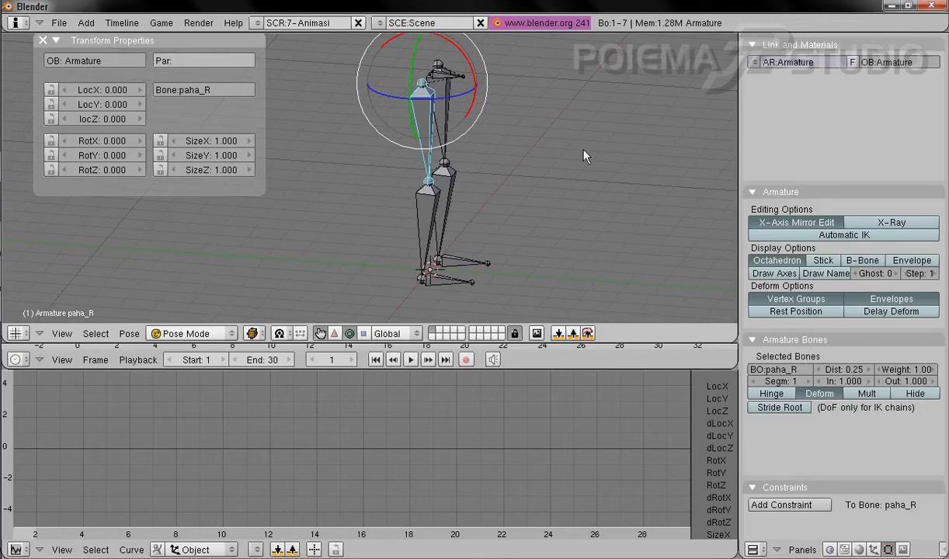
- In side view, switch to the translate manipulator and test-move the root bone down about 1.4 units along Z
left_click(62, 334)
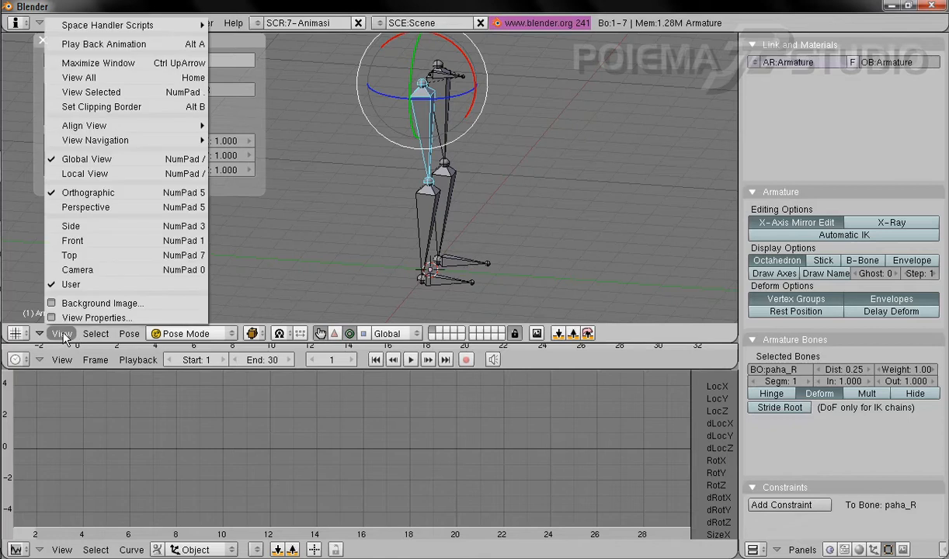
left_click(107, 231)
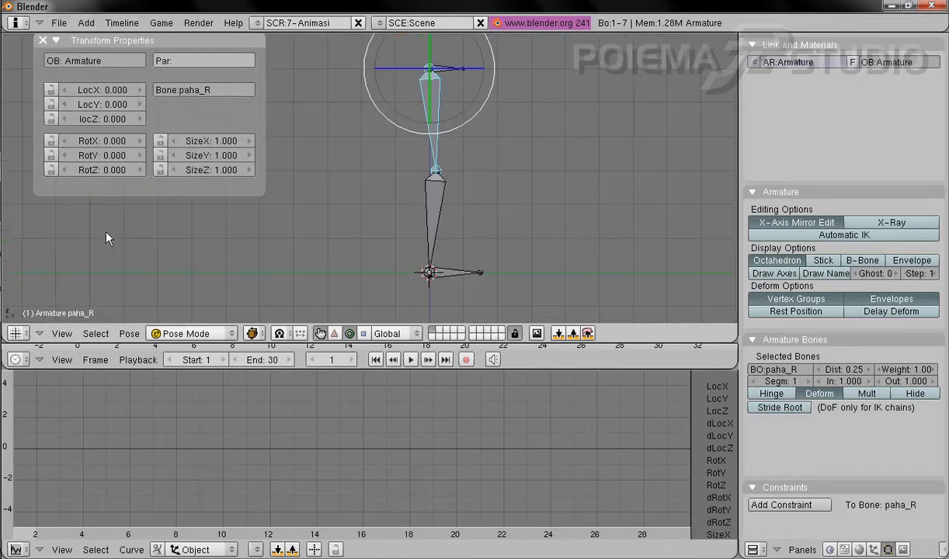
left_click(333, 333)
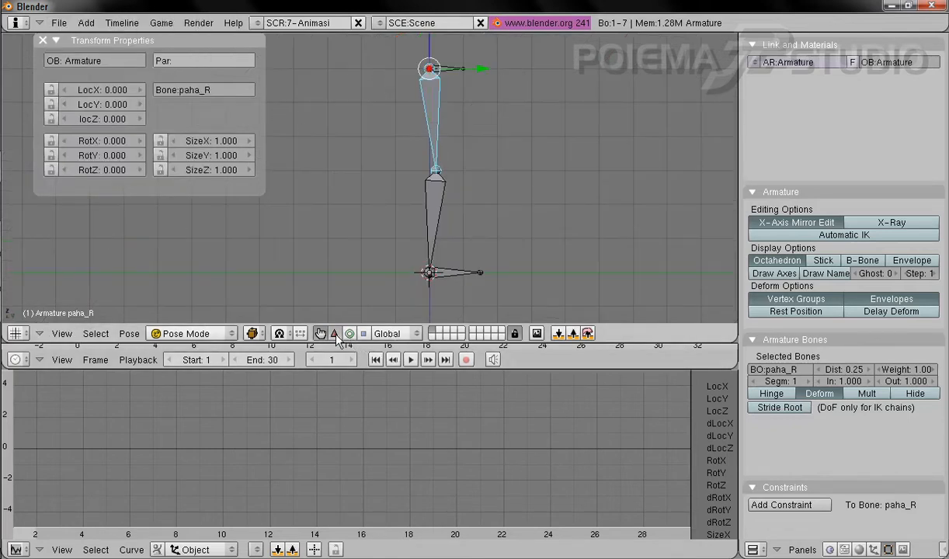
right_click(455, 62)
middle_click_drag(501, 95, 502, 108, "shift")
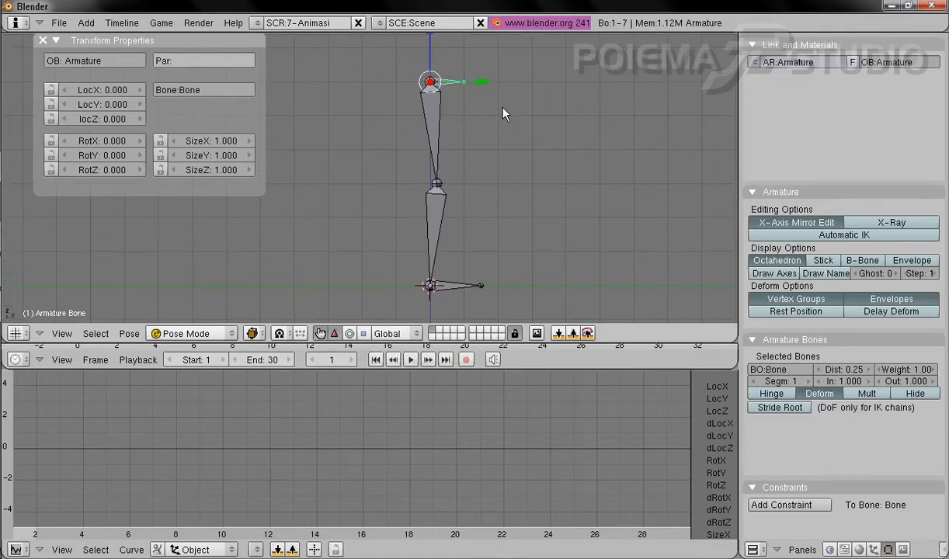
left_click_drag(435, 43, 433, 94)
middle_click_drag(457, 264, 479, 183, "shift")
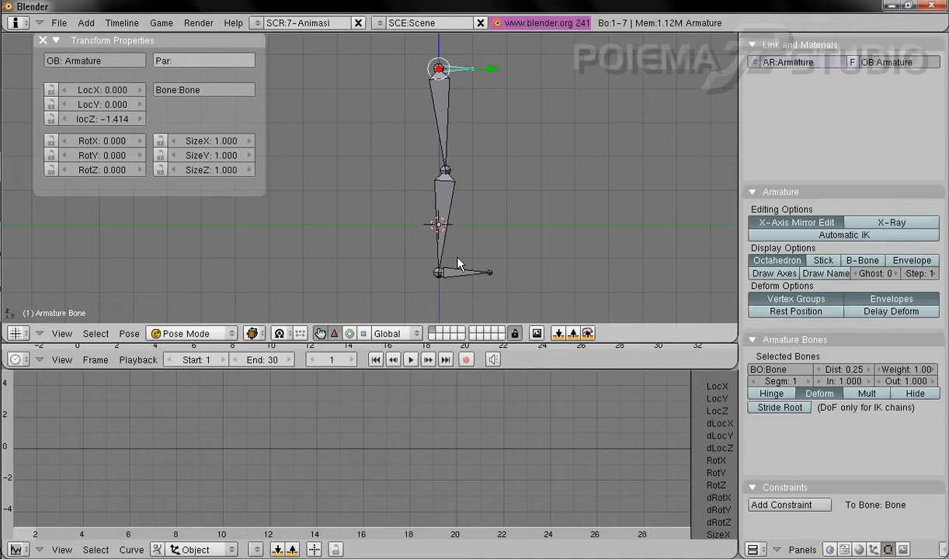
- Clear the root bone's pose location and inspect both legs in an angled view
key("alt+g")
middle_click_drag(544, 182, 533, 234, "shift")
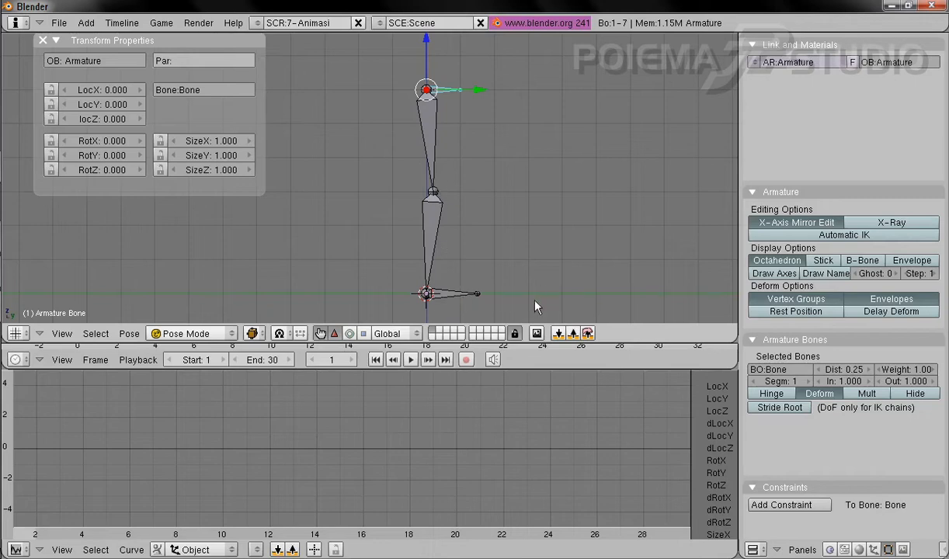
middle_click_drag(551, 265, 386, 65, "shift")
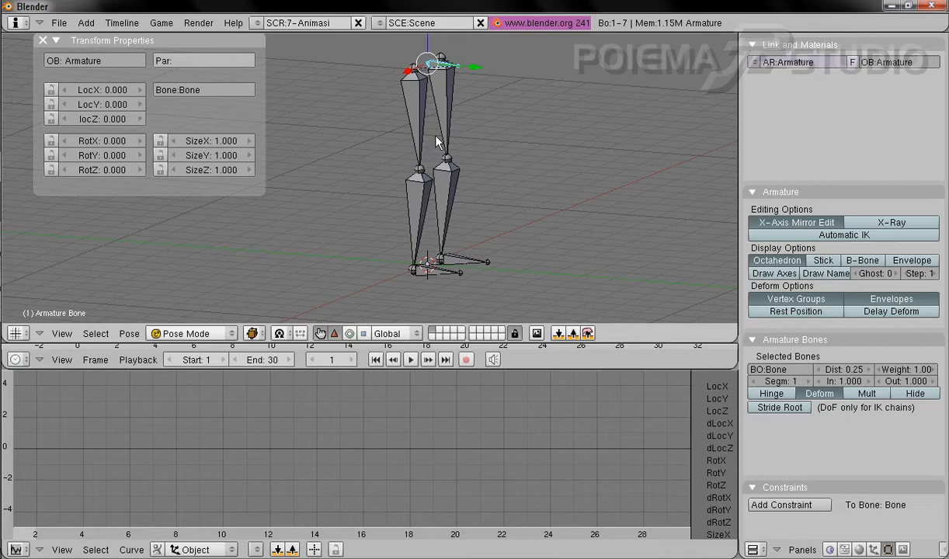
middle_click_drag(520, 247, 495, 236)
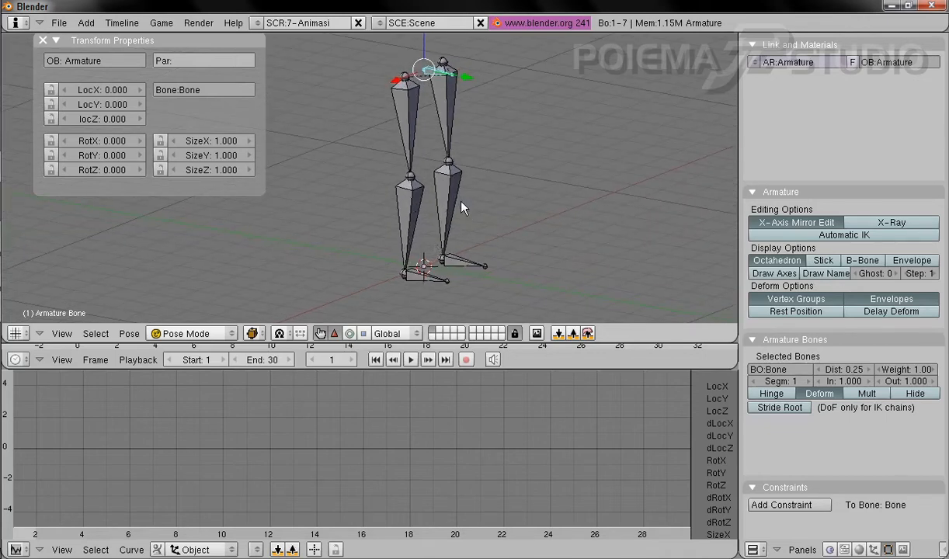
- In Edit Mode, extrude a mirrored bone from the right ankle joint, offset about -0.26 in X, -1.25 in Y and -1.14 in Z
left_click(186, 333)
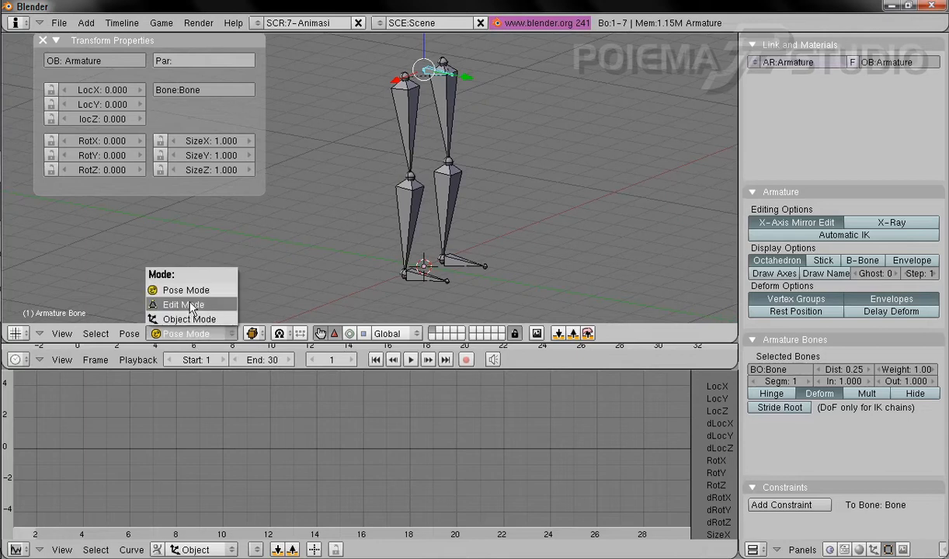
left_click(183, 303)
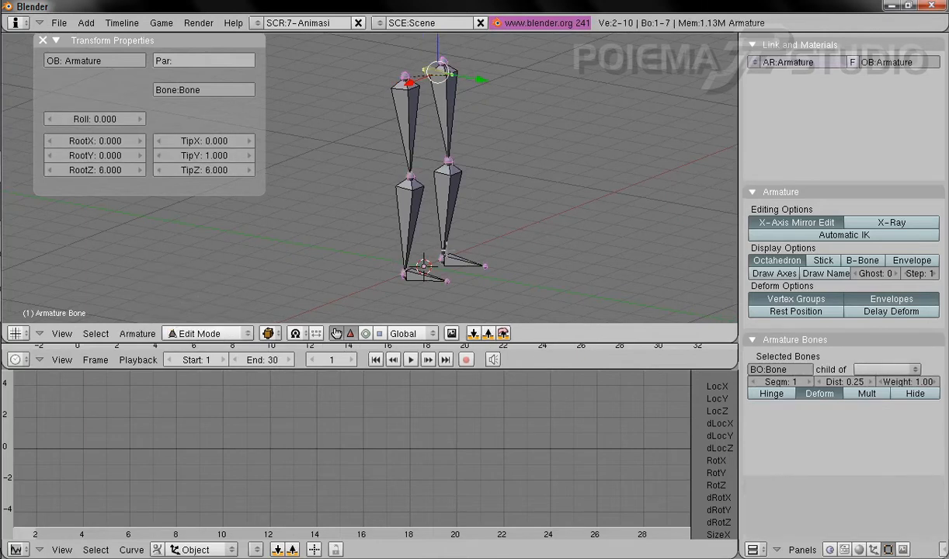
middle_click_drag(473, 231, 491, 214, "shift")
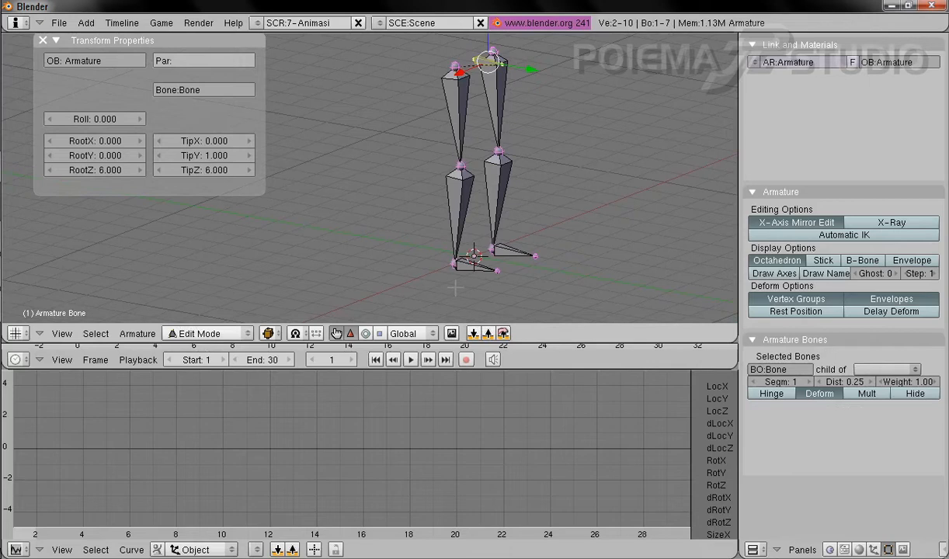
middle_click_drag(410, 233, 533, 244)
middle_click_drag(435, 194, 447, 209)
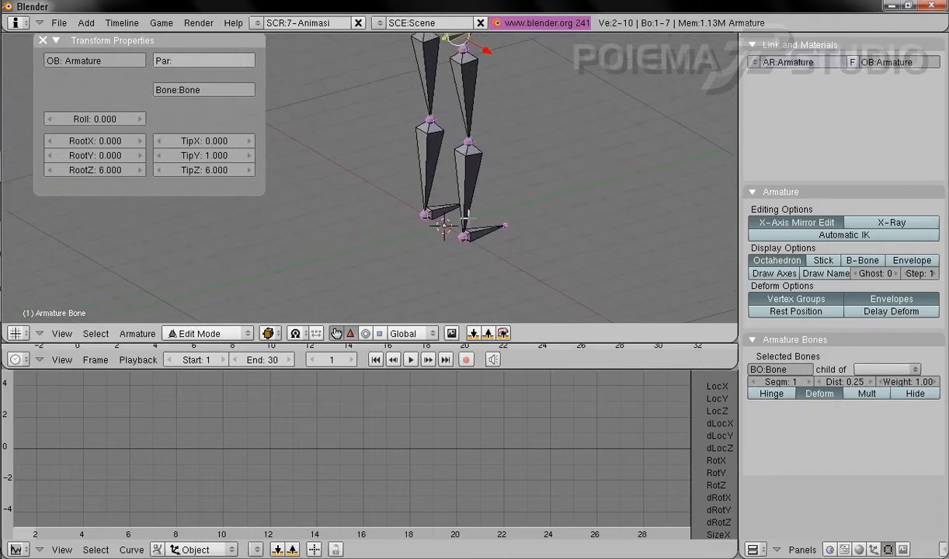
right_click(464, 234)
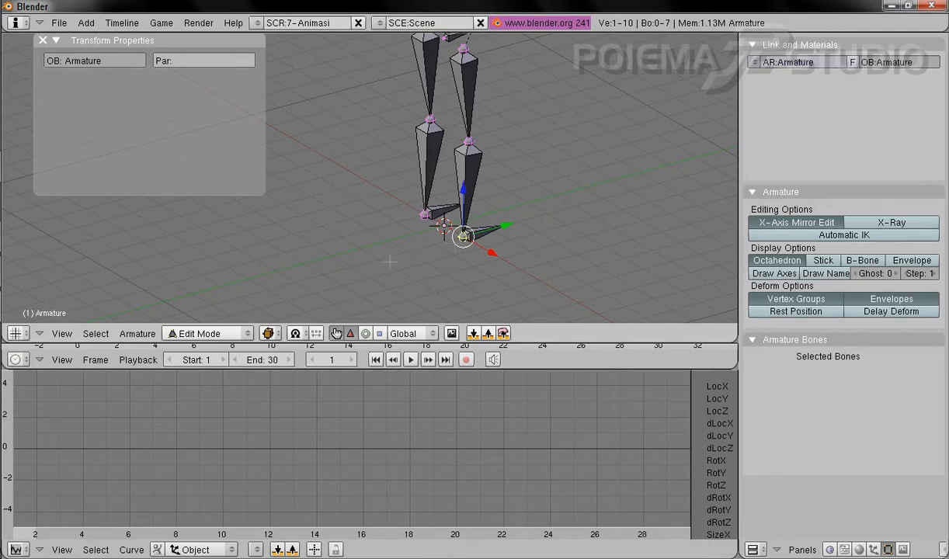
left_click(141, 336)
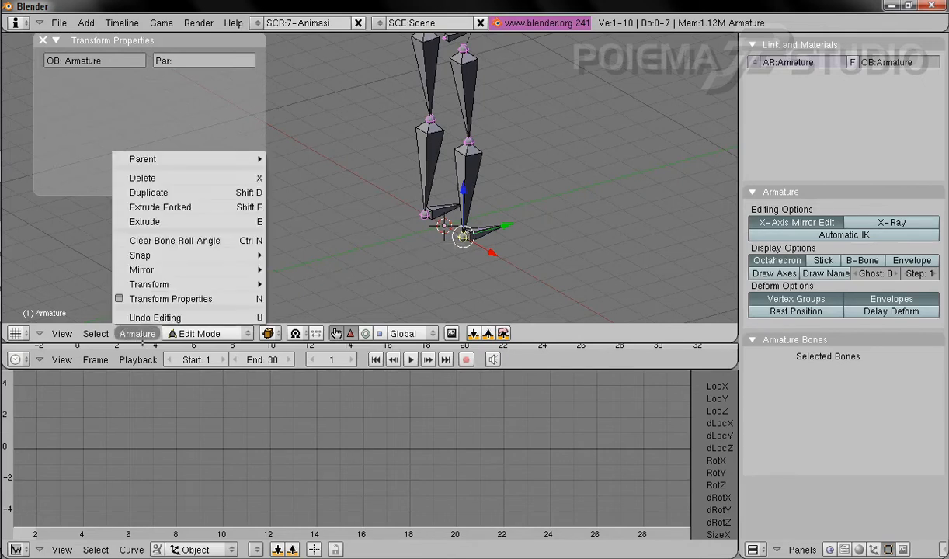
left_click(187, 223)
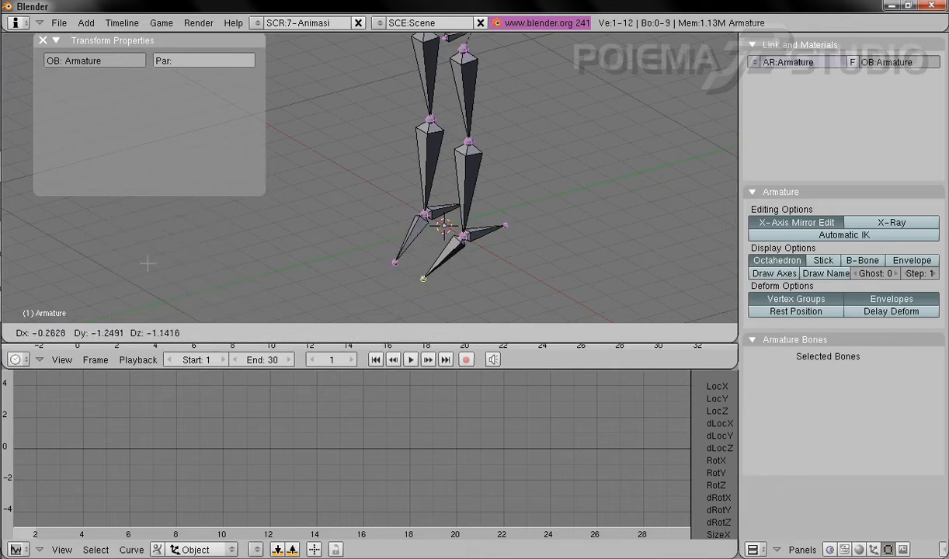
left_click(148, 264)
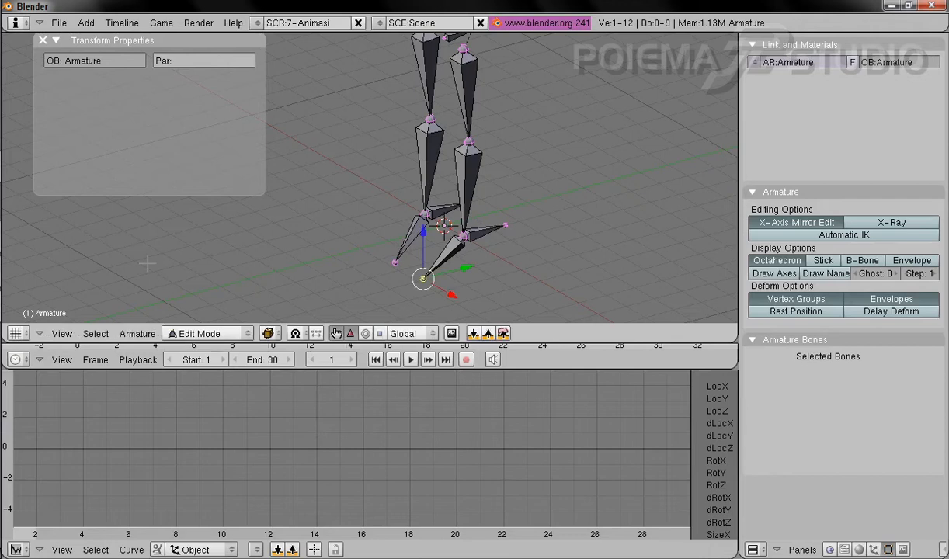
- Rename the new bone extruded from the right ankle to IK_tumit_R
right_click(449, 255)
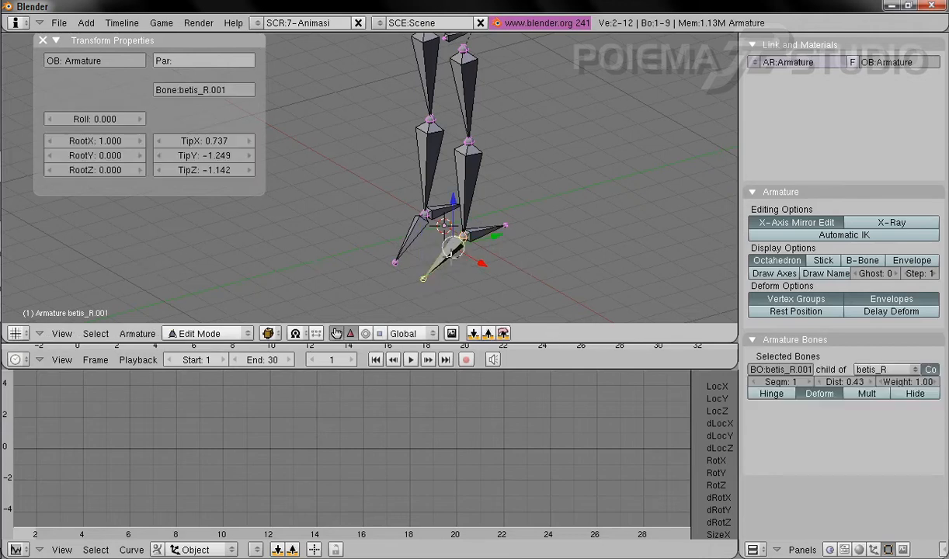
left_click(236, 90)
key("BackSpace")
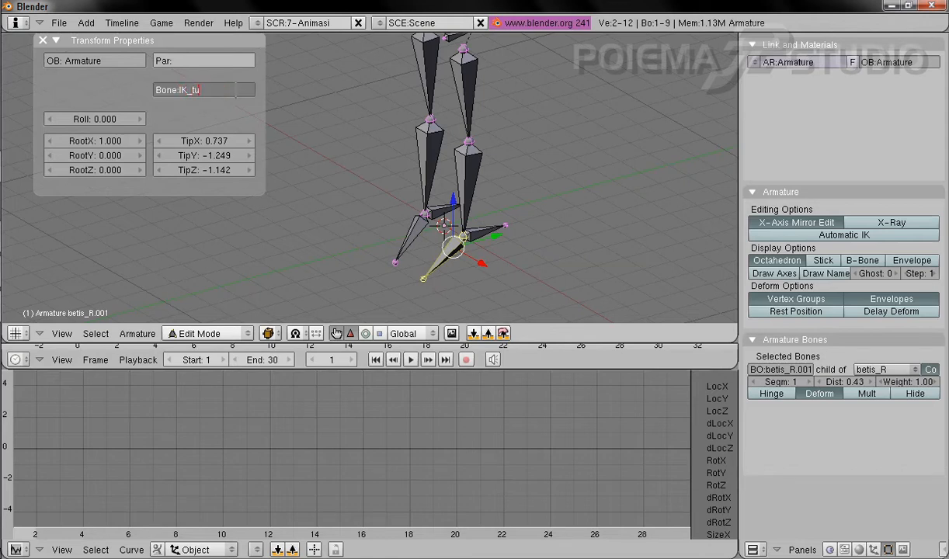
type("IK_tumit_R")
key("Return")
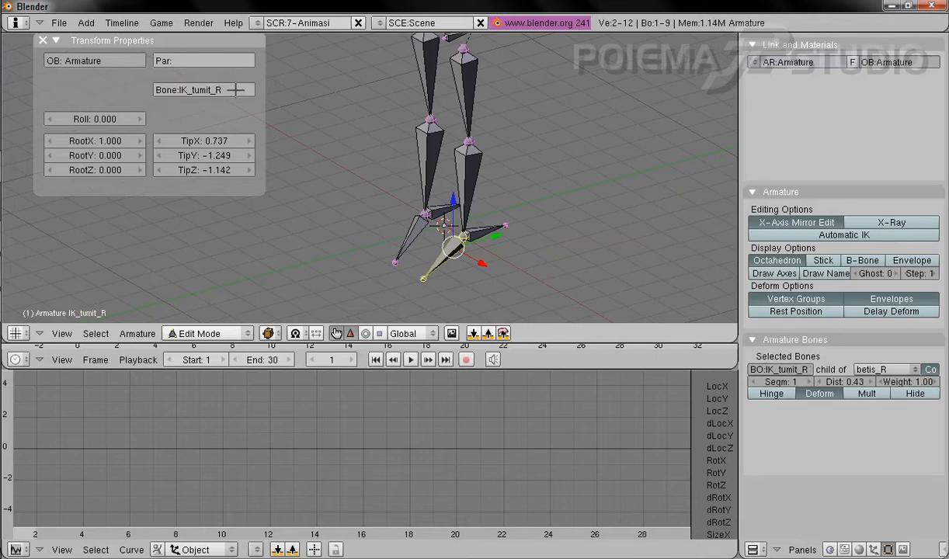
- Rename the mirrored bone at the left ankle to IK_tumit_L
right_click(388, 218)
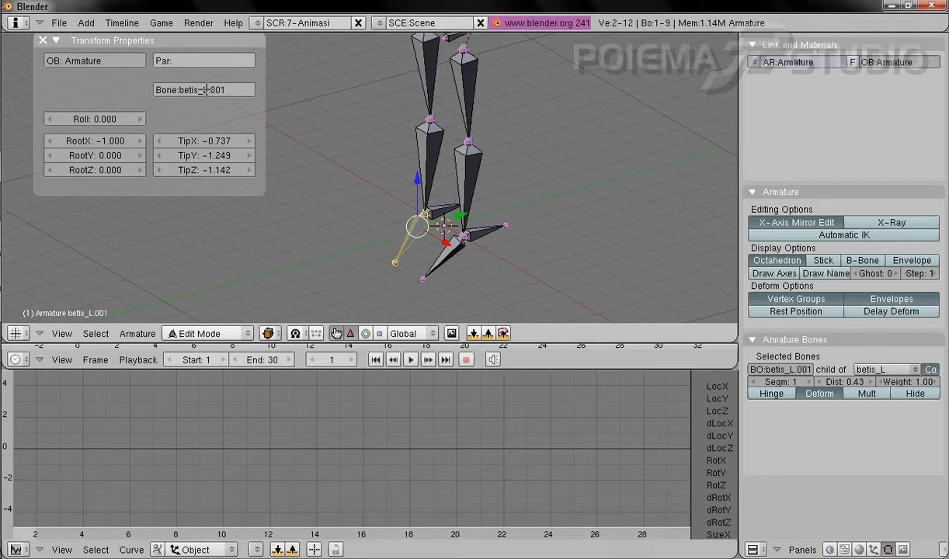
left_click(204, 90)
key("BackSpace")
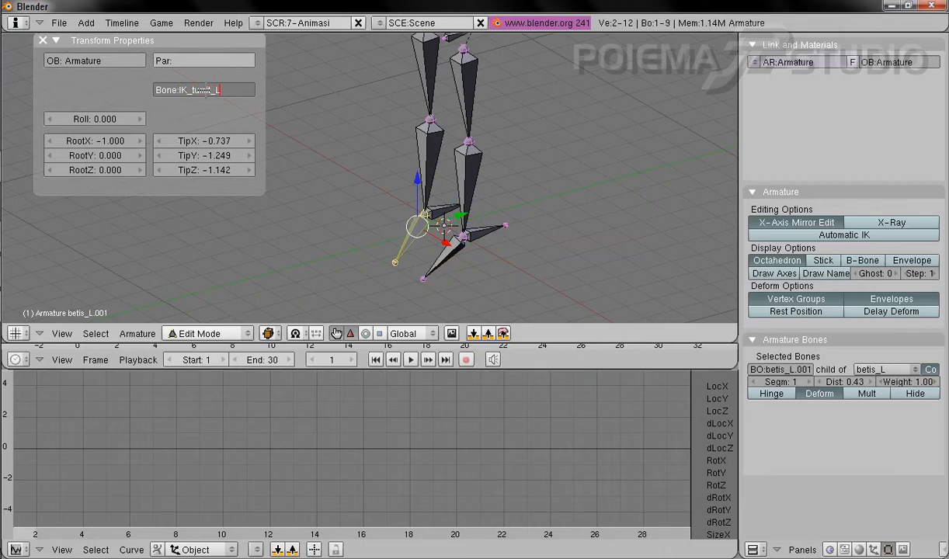
type("IK_tumit_L")
key("Return")
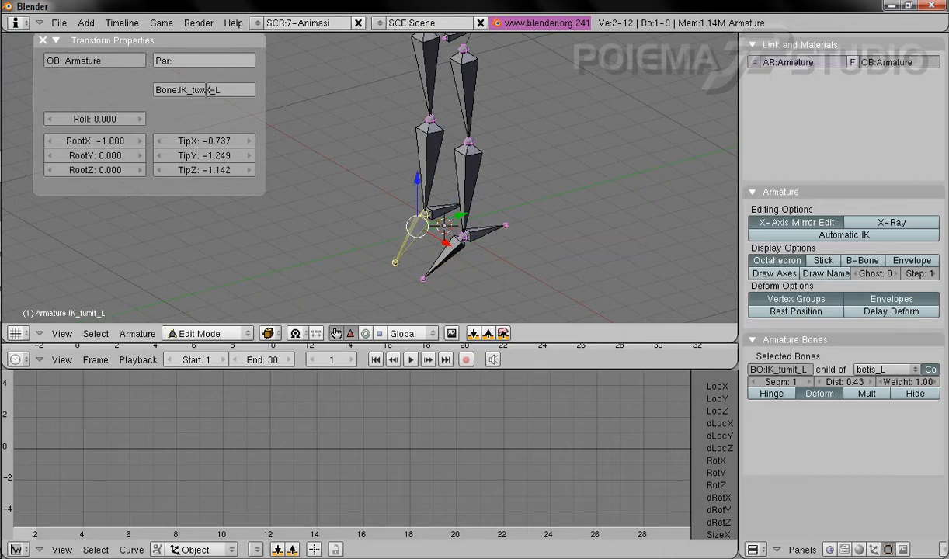
- Set the tip of bone IK_tumit_R to X 1, Y -1, Z 0 so it lies flat behind the ankle
right_click(448, 262)
left_click(207, 141)
type("0.3")
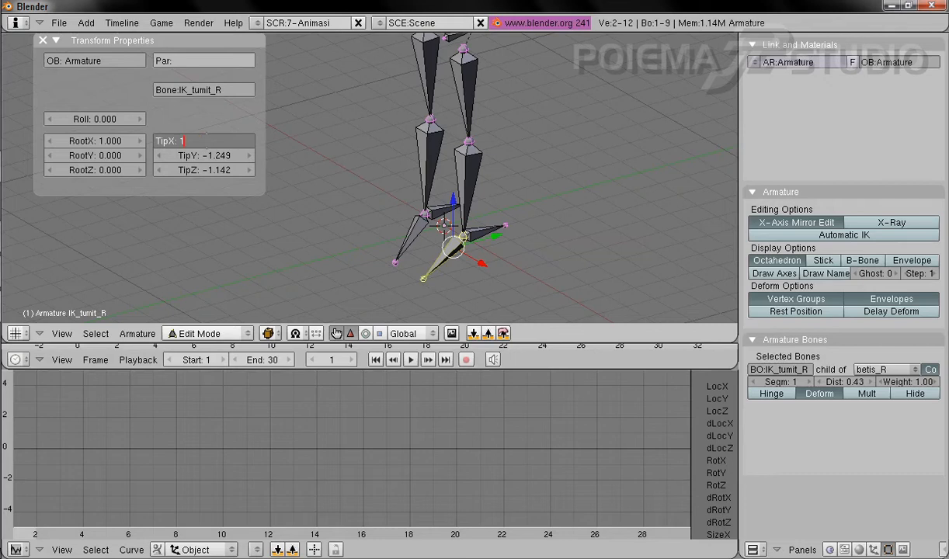
key("Tab")
type("-")
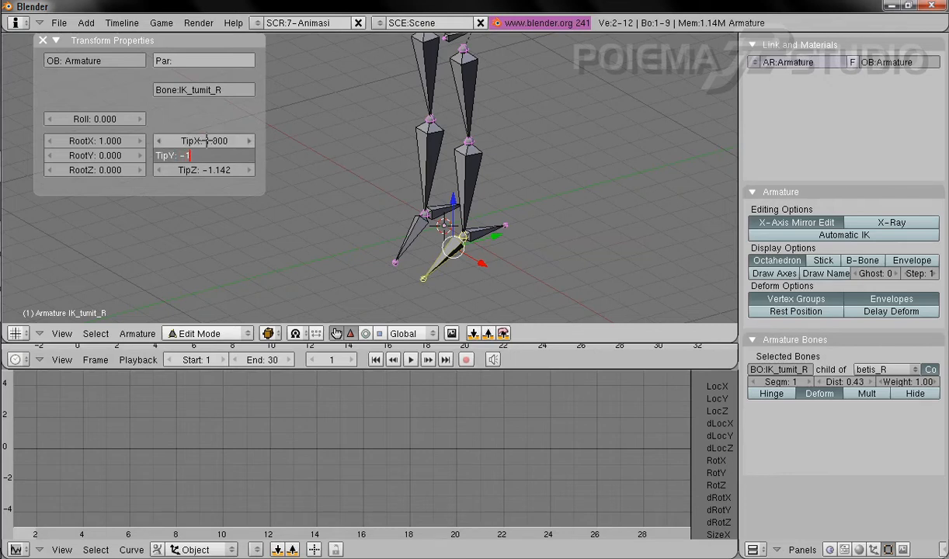
type("1")
key("Tab")
type("0")
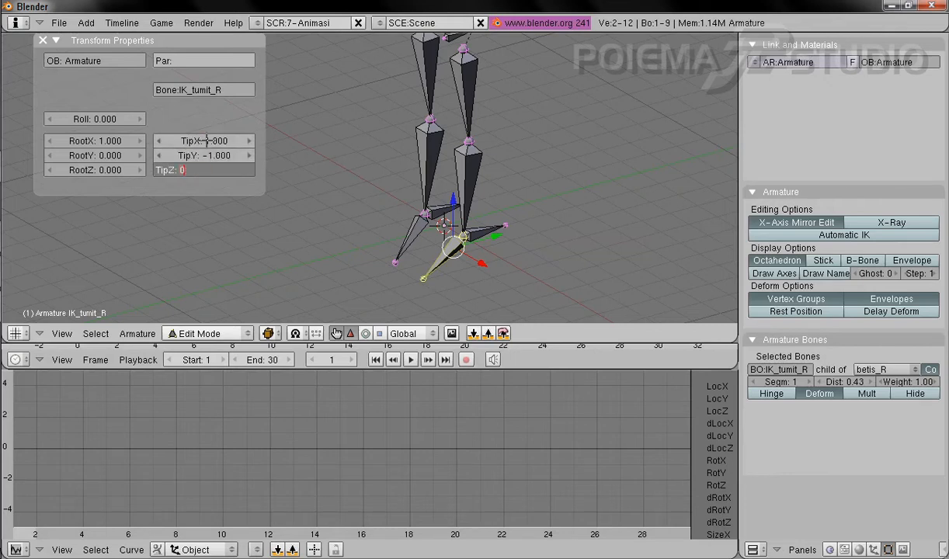
key("Return")
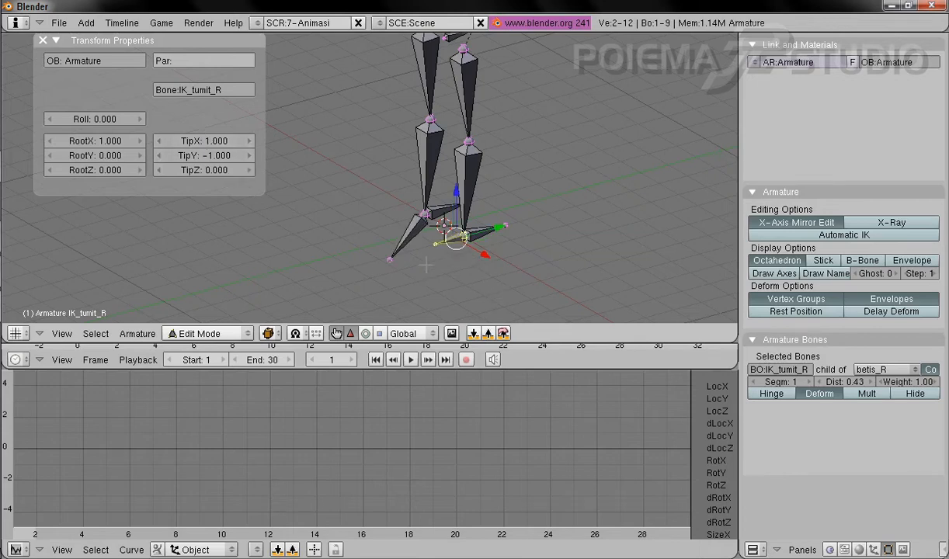
- Set the tip of bone IK_tumit_L to X -1, Y -1, Z 0
right_click(393, 226)
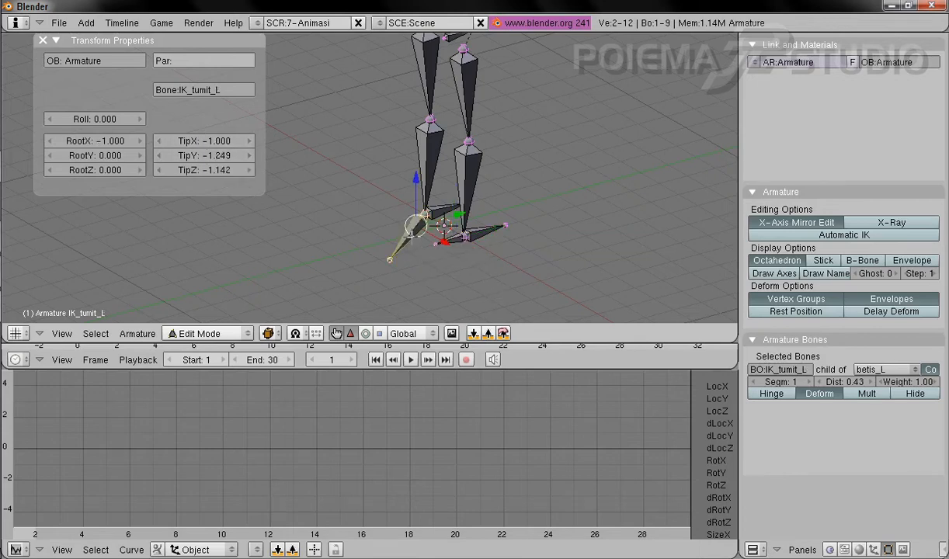
left_click(201, 141)
type("-1")
key("Tab")
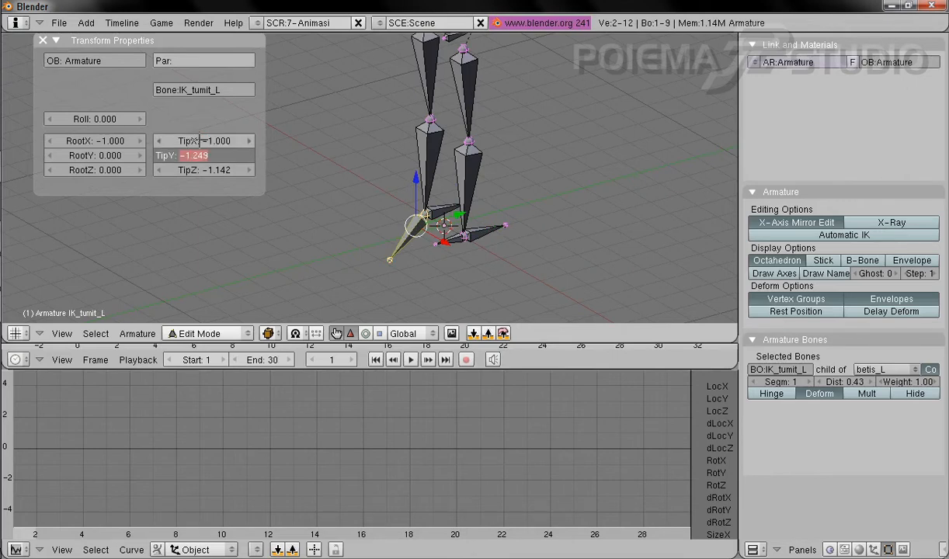
type("-1")
key("Tab")
type("0")
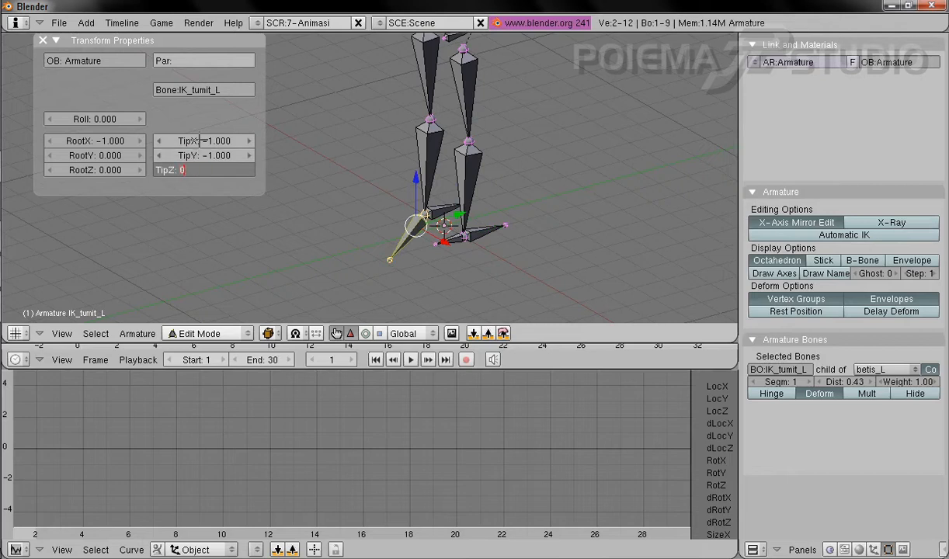
key("Return")
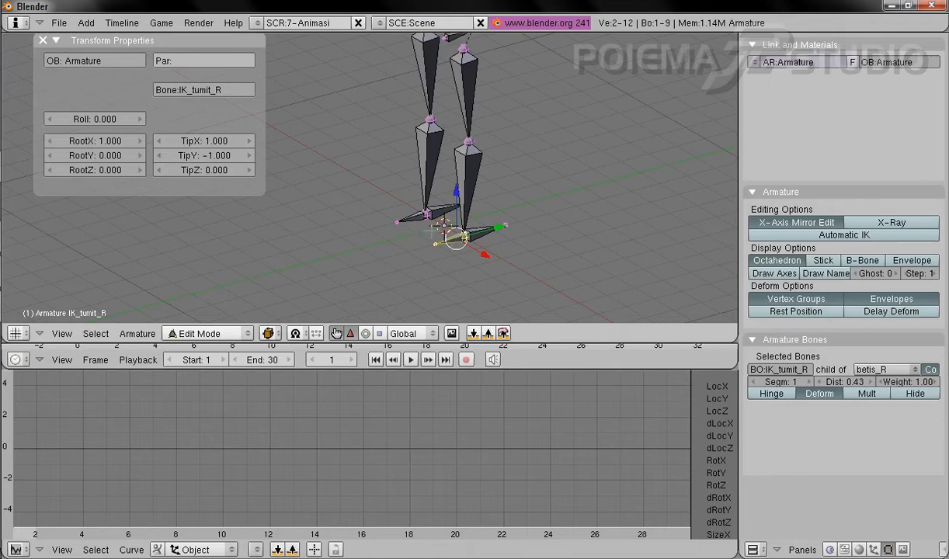
- Deselect bone IK_tumit_R and select the ankle joint of the left leg
key("a")
middle_click_drag(464, 223, 432, 247, "shift")
middle_click_drag(529, 232, 509, 236)
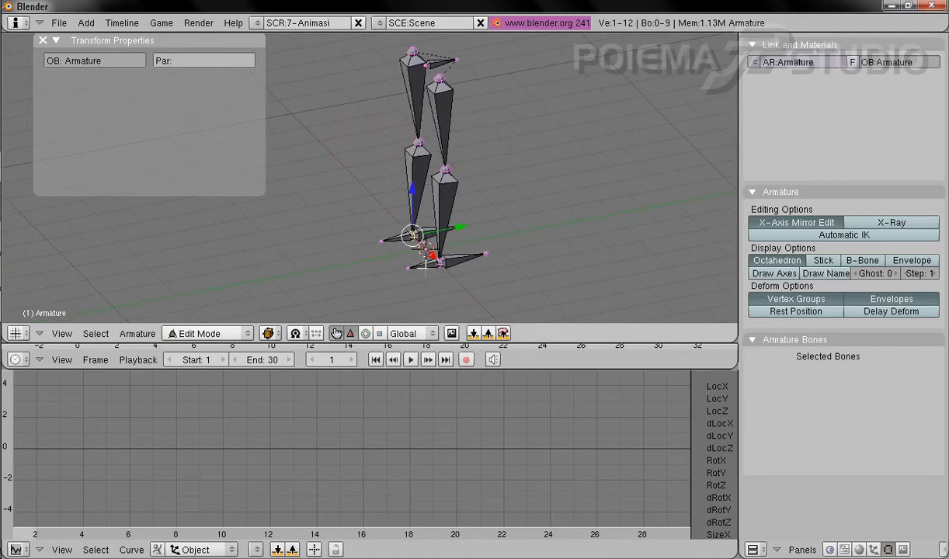
middle_click_drag(518, 269, 531, 263, "shift")
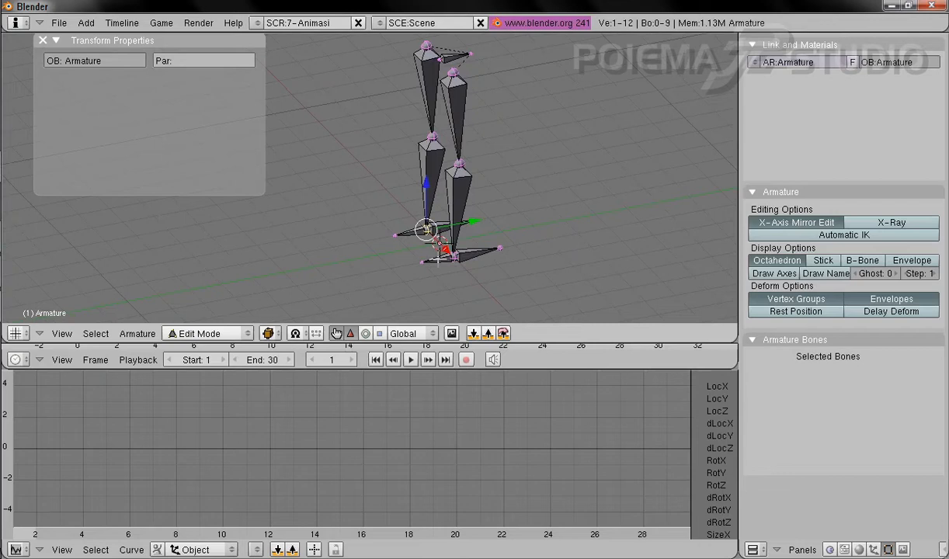
- Disconnect heel bones IK_tumit_R and IK_tumit_L from the tips of their parent shin bones
right_click(426, 244)
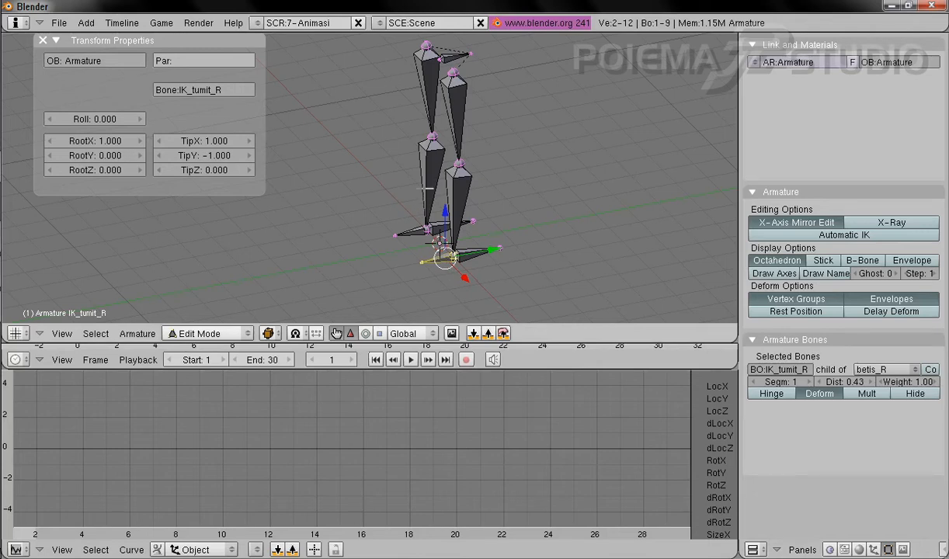
right_click(410, 232)
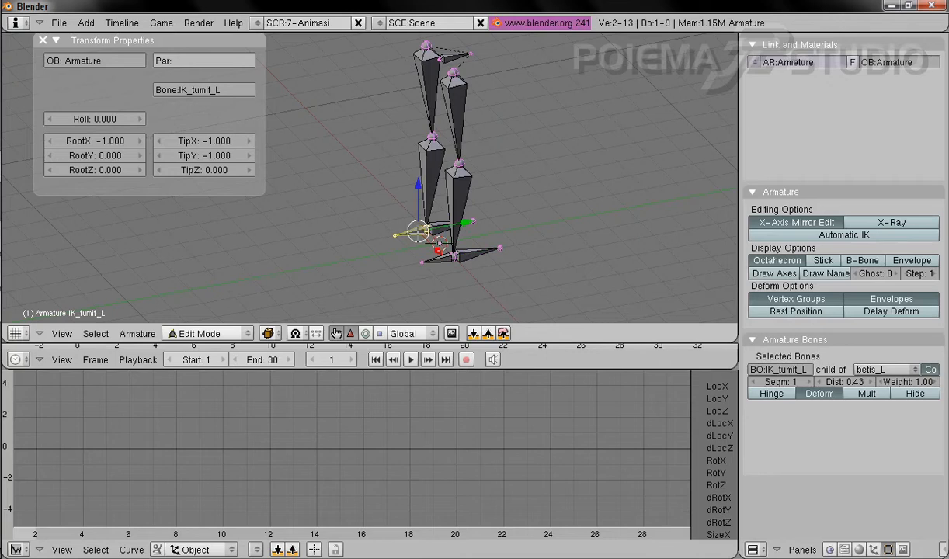
left_click(931, 370)
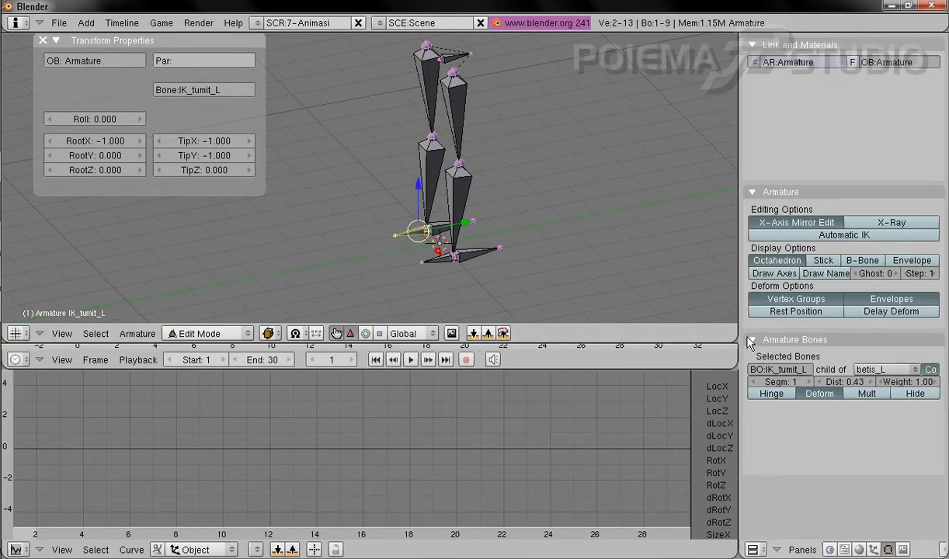
left_click(934, 370)
- Clear the parent of both heel bones, IK_tumit_R and IK_tumit_L
right_click(438, 259)
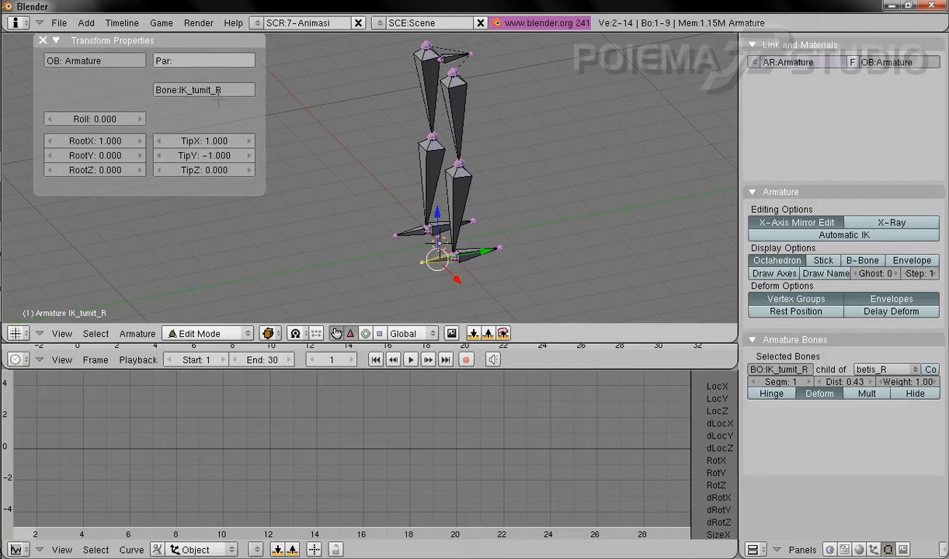
left_click(879, 374)
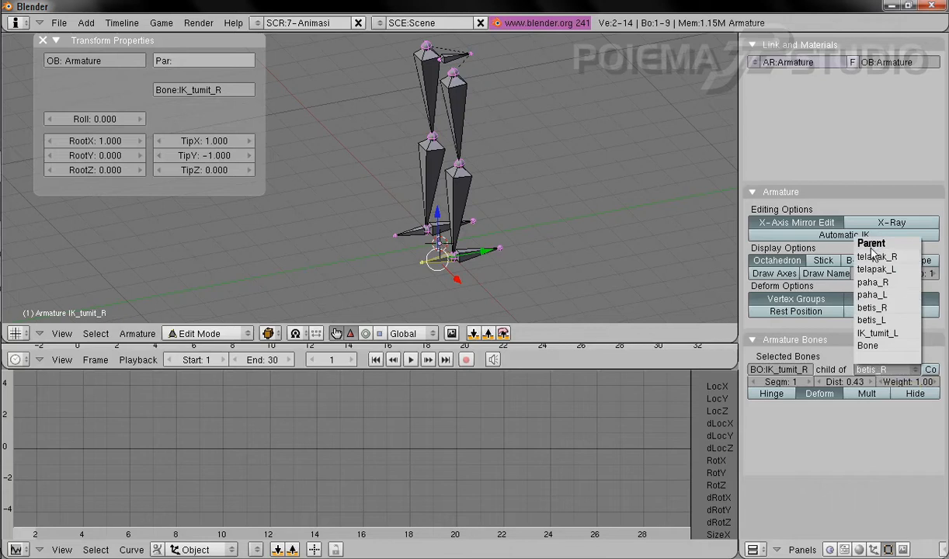
left_click(886, 362)
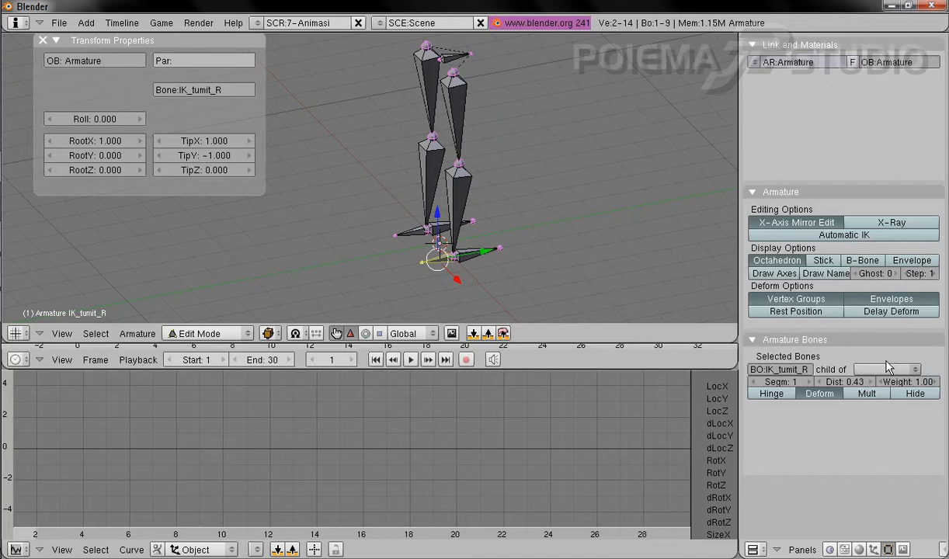
right_click(405, 232)
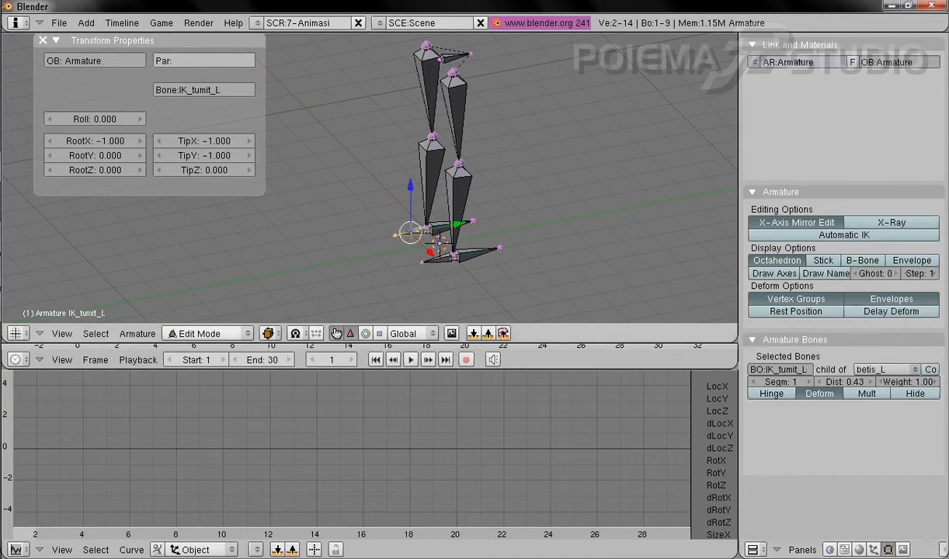
left_click(885, 370)
left_click(882, 362)
right_click(407, 240)
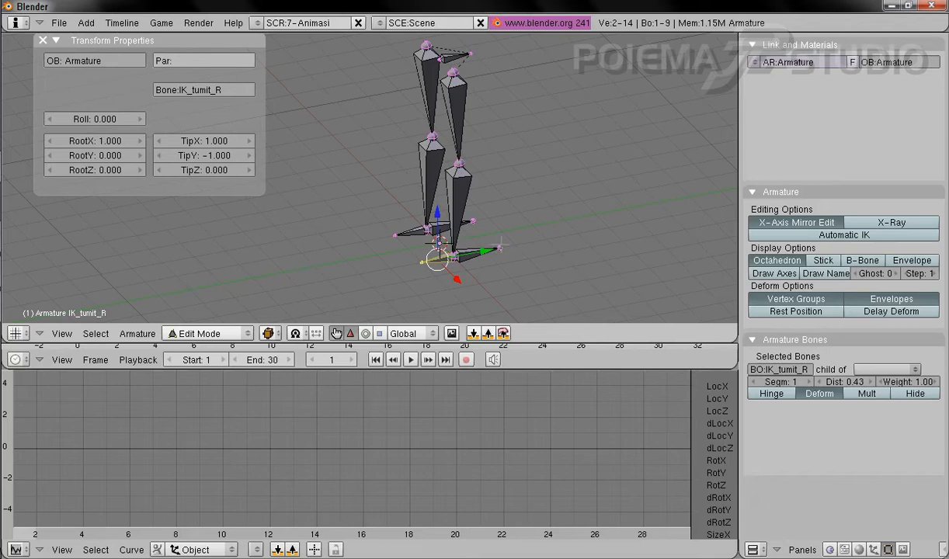
- Switch the armature to Pose Mode and add an IK Solver constraint to shin bone betis_R
left_click(206, 334)
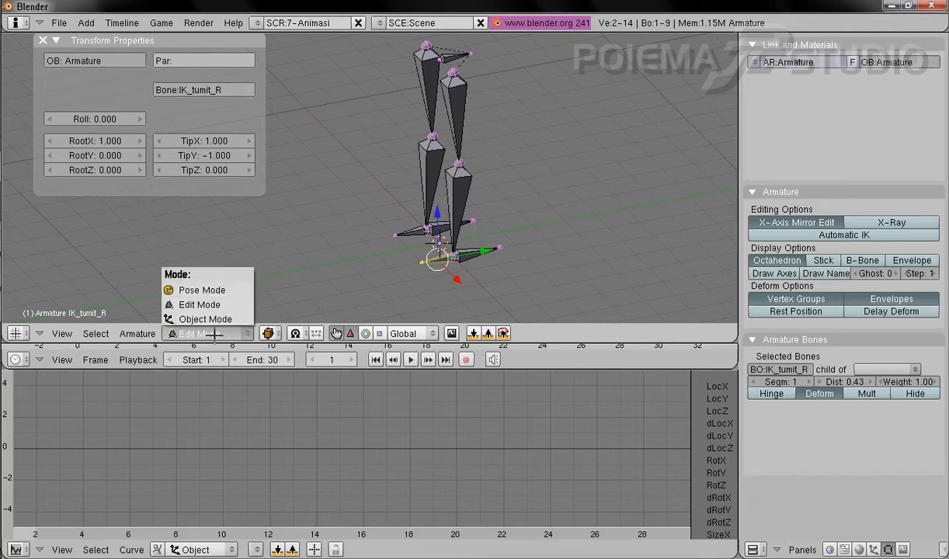
left_click(204, 290)
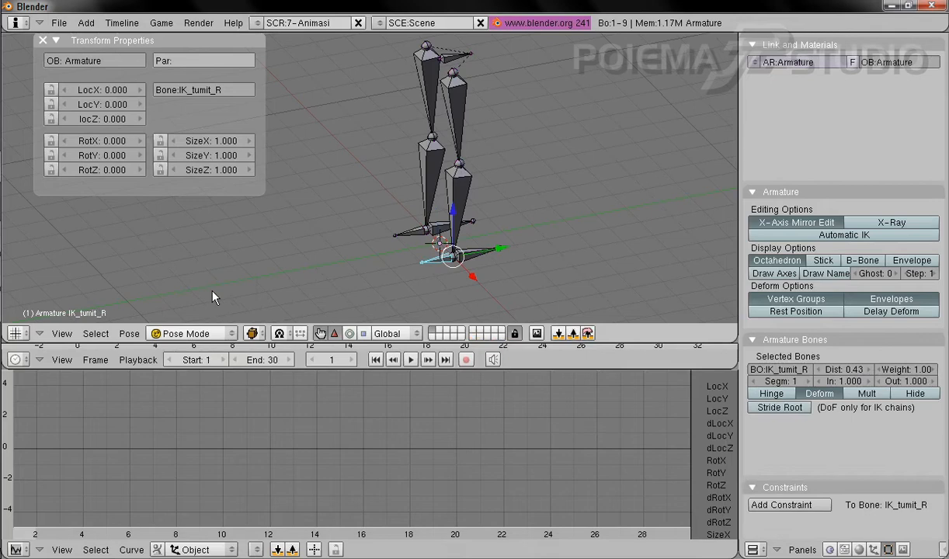
right_click(470, 191)
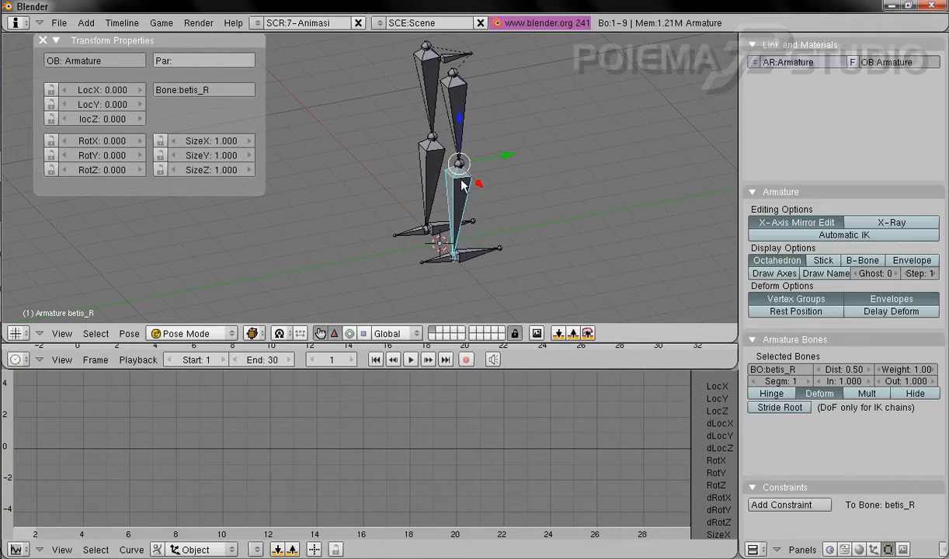
left_click(874, 549)
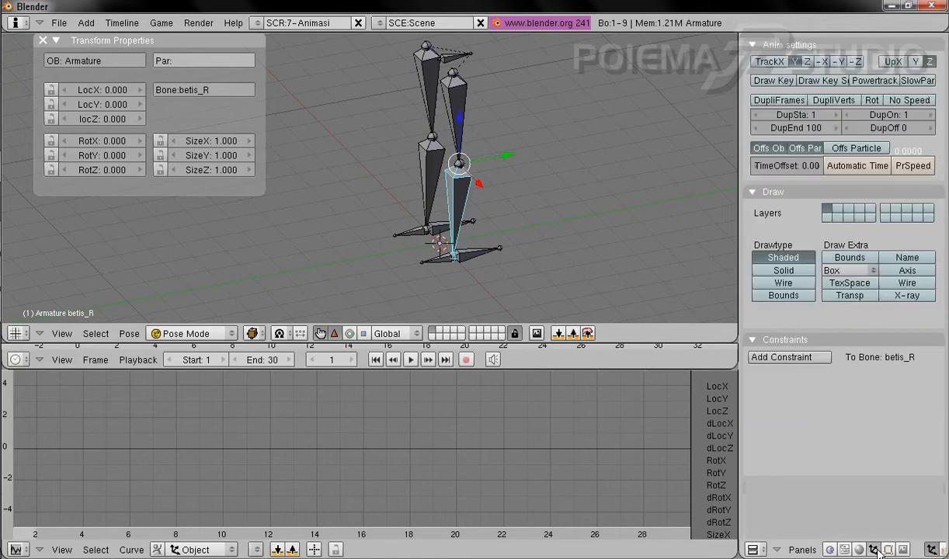
left_click(784, 358)
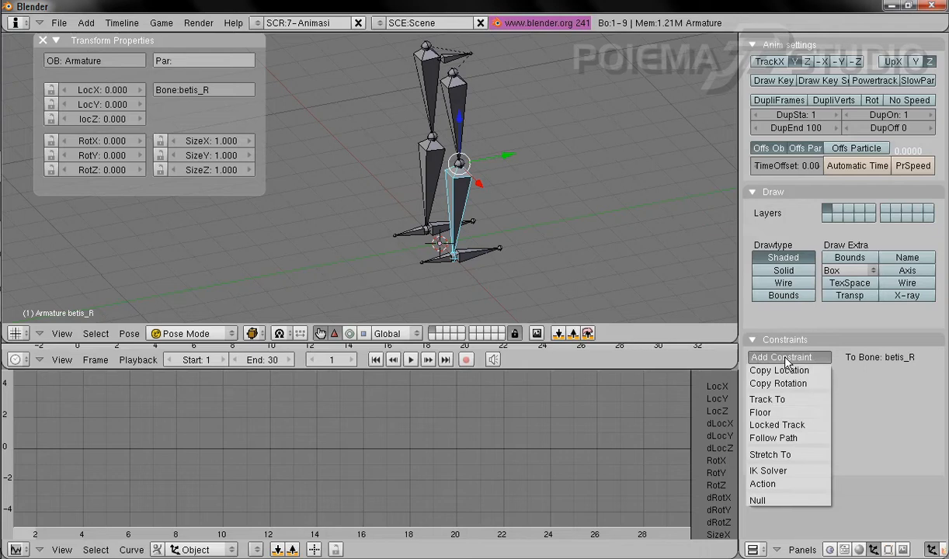
left_click(768, 471)
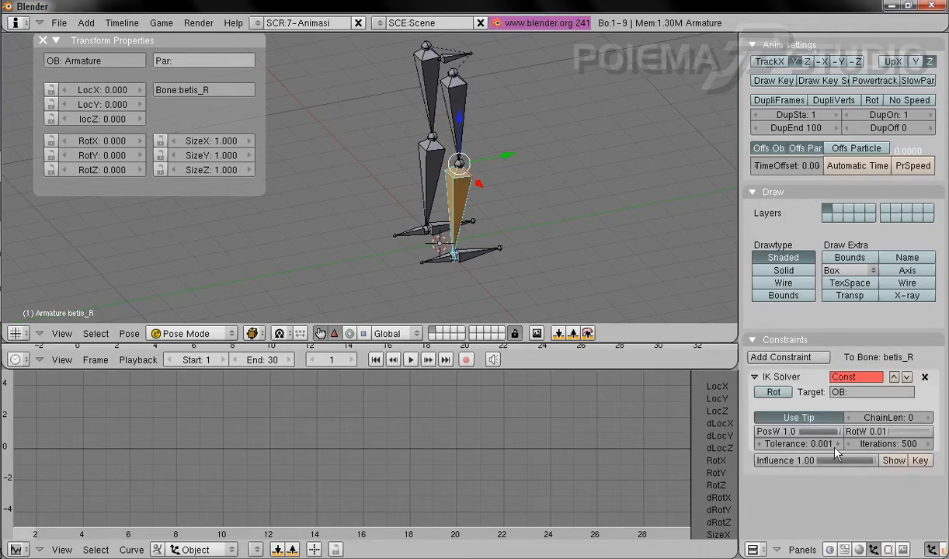
- Target the betis_R IK Solver at object Armature, bone IK_tumit_R, and set its chain length to 2
left_click(866, 396)
type("Armature")
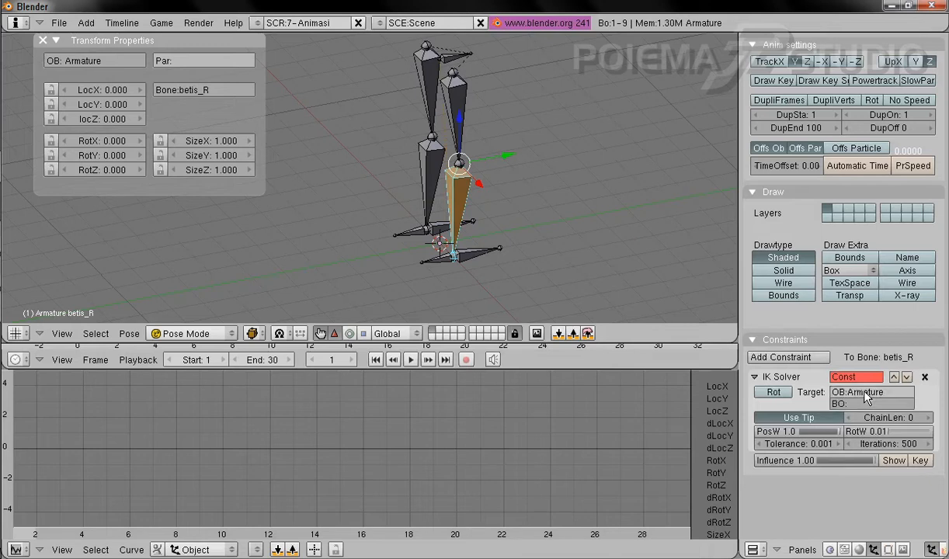
key("Return")
left_click(864, 405)
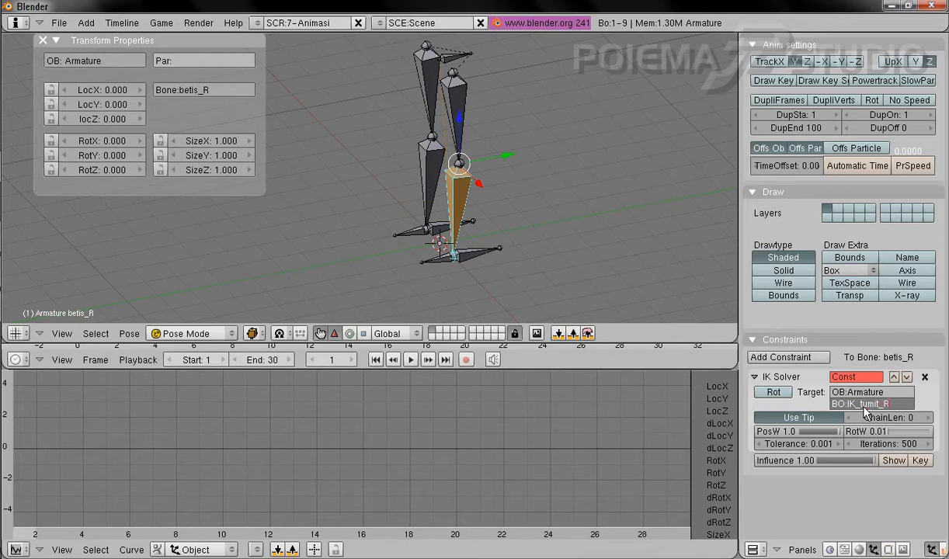
key("Return")
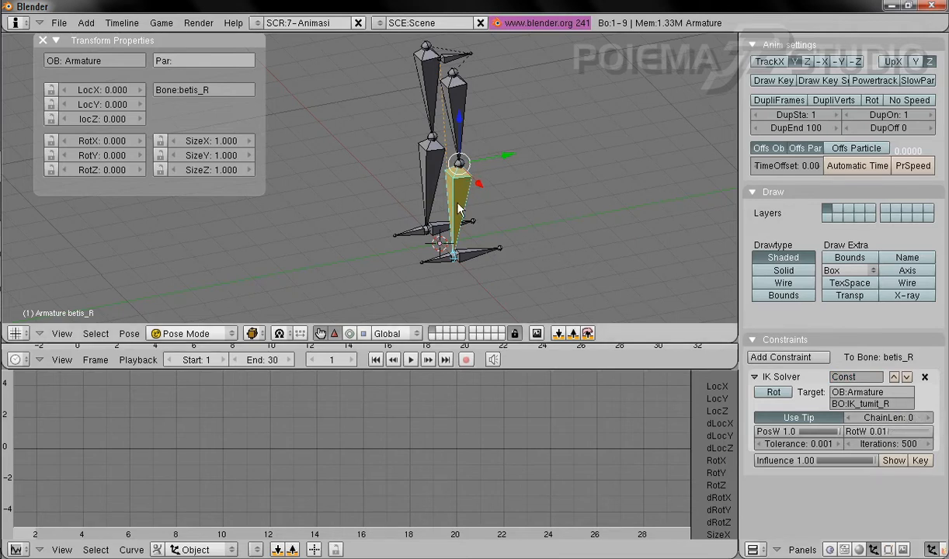
left_click(929, 419)
left_click(930, 419)
- Test the IK on betis_R by moving bone IK_tumit_R forward and up in side view, then cancel the move
middle_click_drag(526, 182, 444, 187)
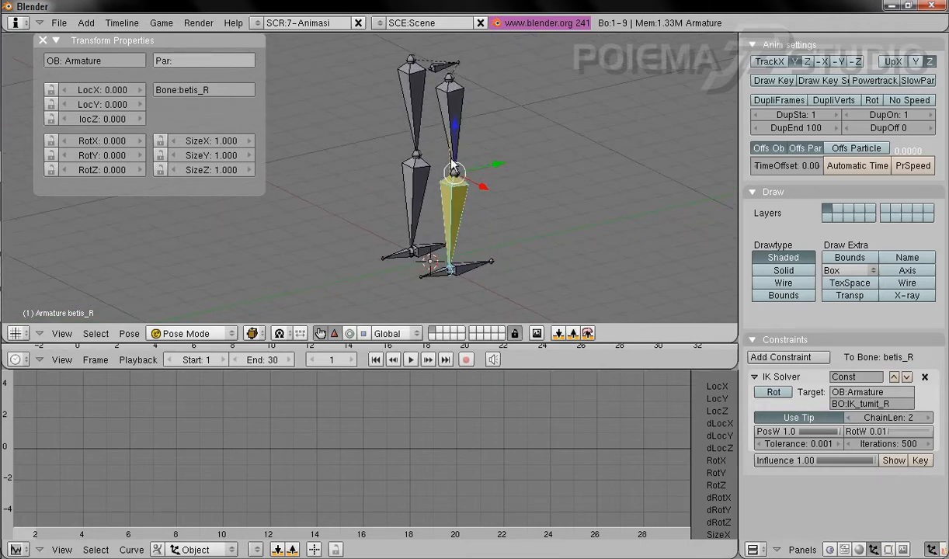
middle_click_drag(493, 213, 456, 266)
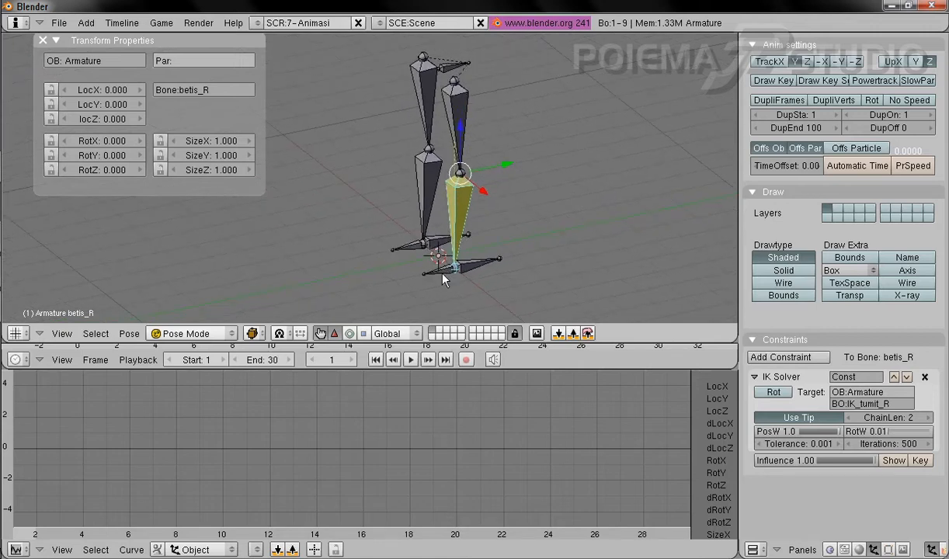
right_click(424, 267)
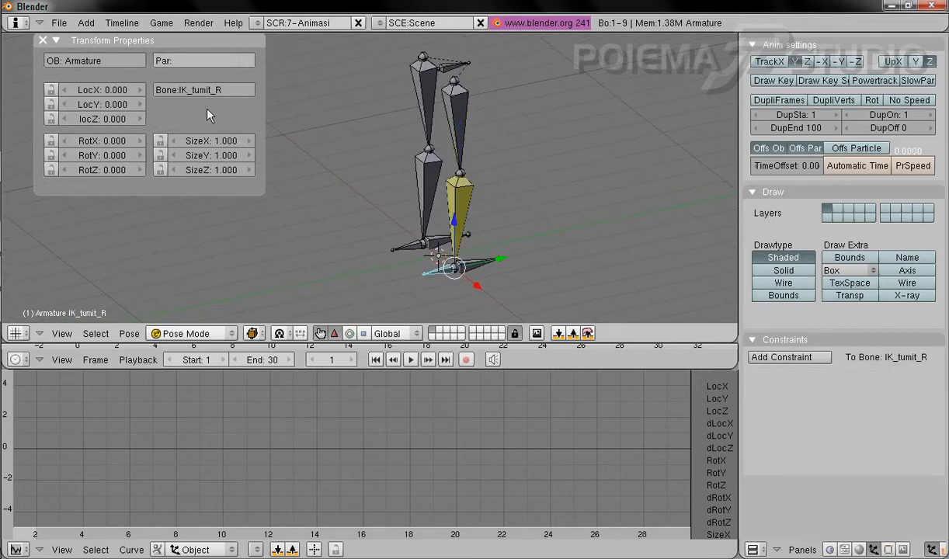
left_click(62, 333)
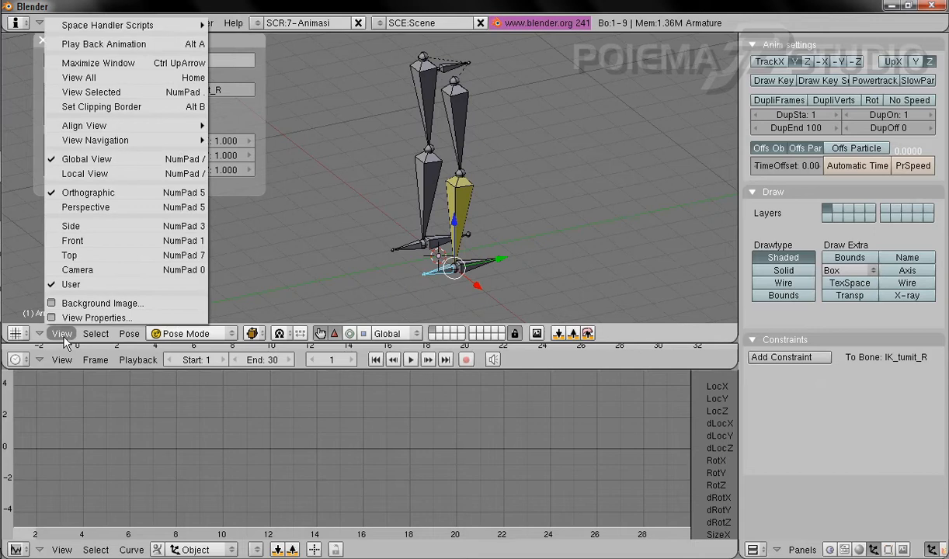
left_click(109, 227)
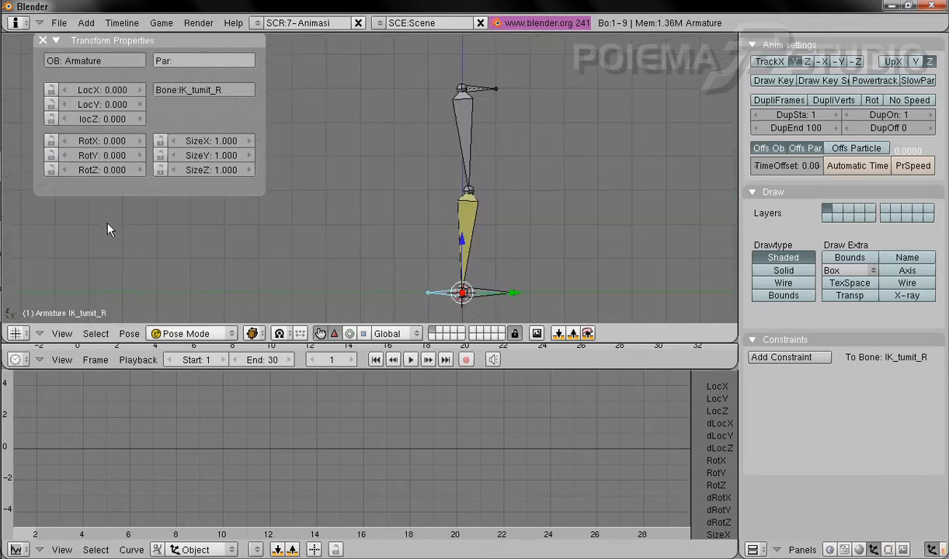
key("g")
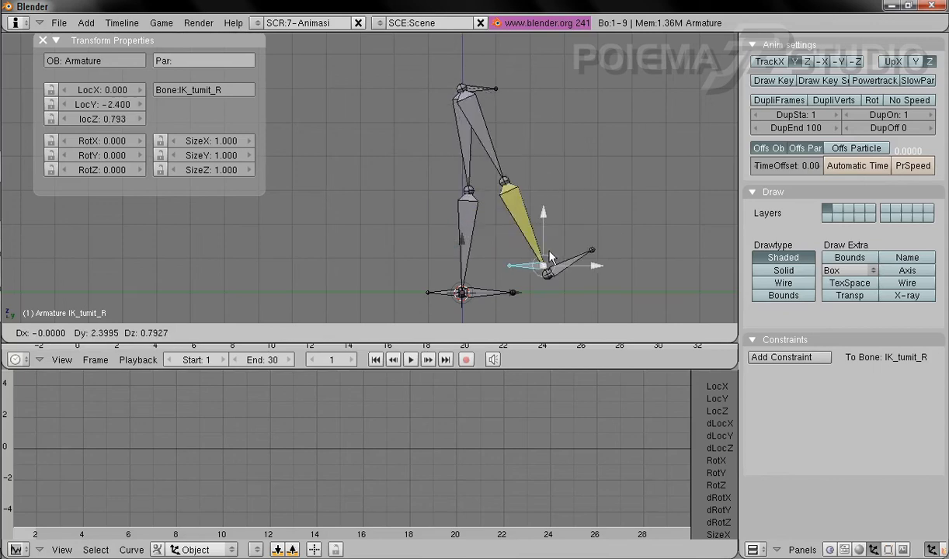
right_click(422, 223)
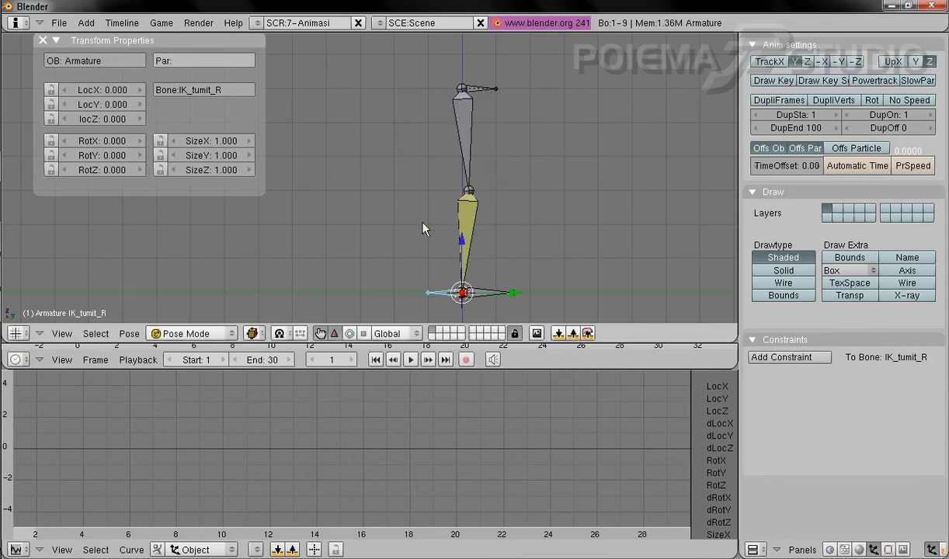
- Test the leg bending by moving the hip bone vertically along Z, ending at about -2.19
right_click(475, 94)
left_click_drag(461, 42, 460, 98)
middle_click_drag(508, 222, 472, 164, "shift")
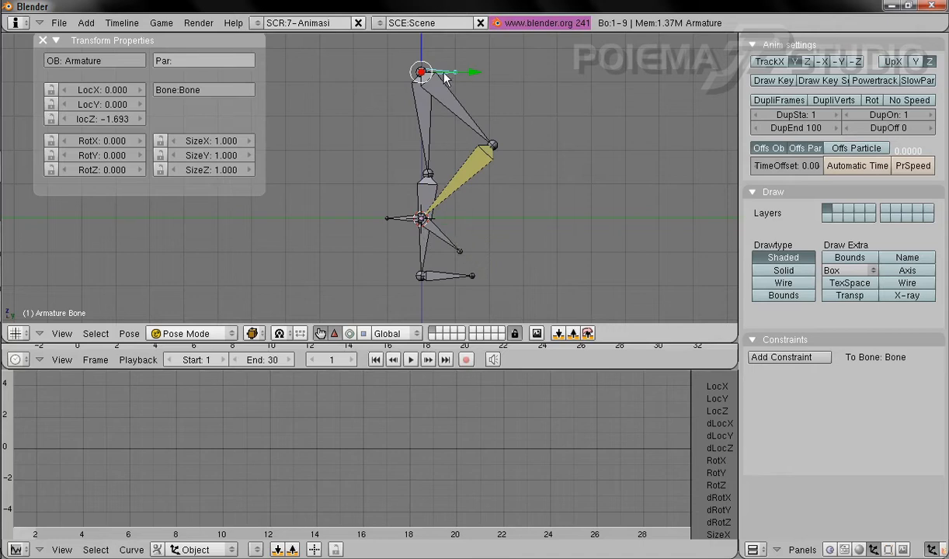
key("g")
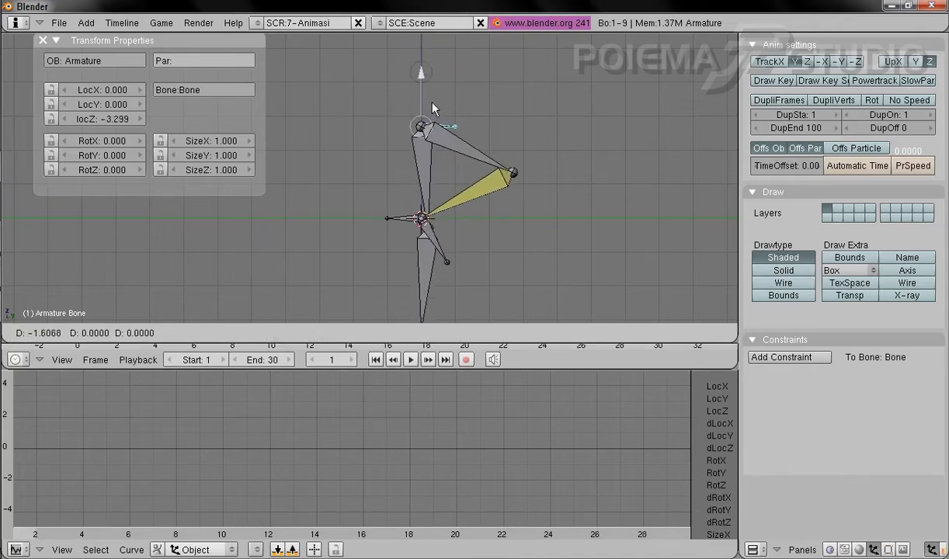
left_click(433, 99)
middle_click_drag(471, 216, 474, 227, "shift")
middle_click_drag(508, 268, 491, 227, "ctrl")
key("g")
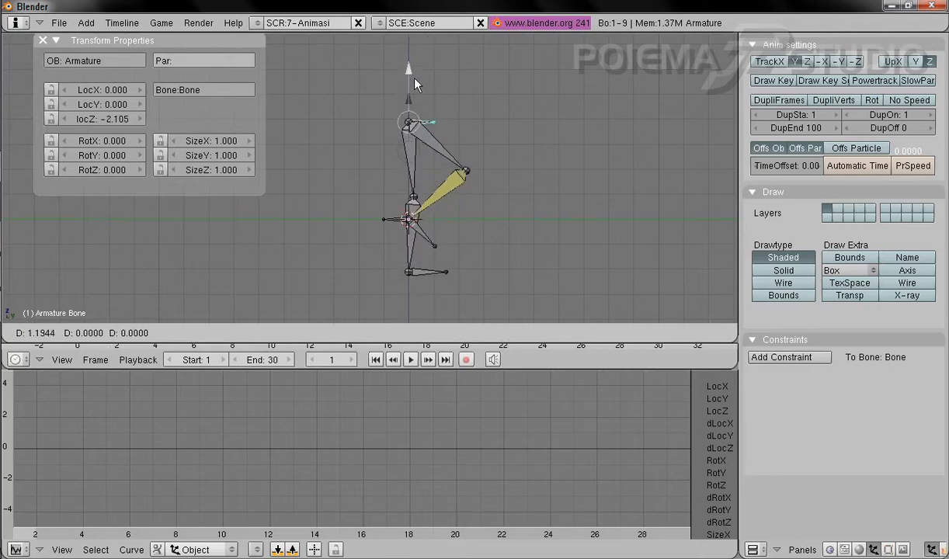
left_click(419, 87)
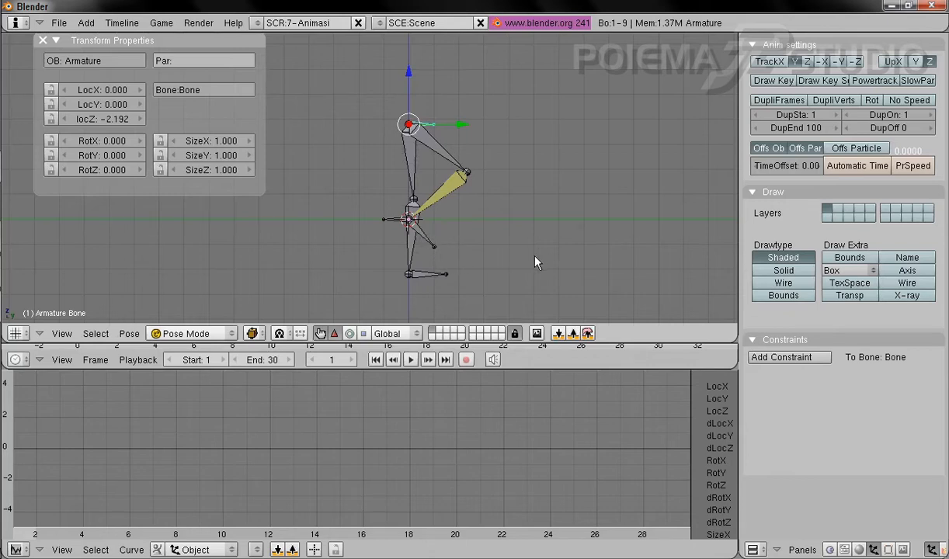
- Undo all the test moves of the hip bone
key("ctrl+z")
key("ctrl+z")
key("ctrl+z")
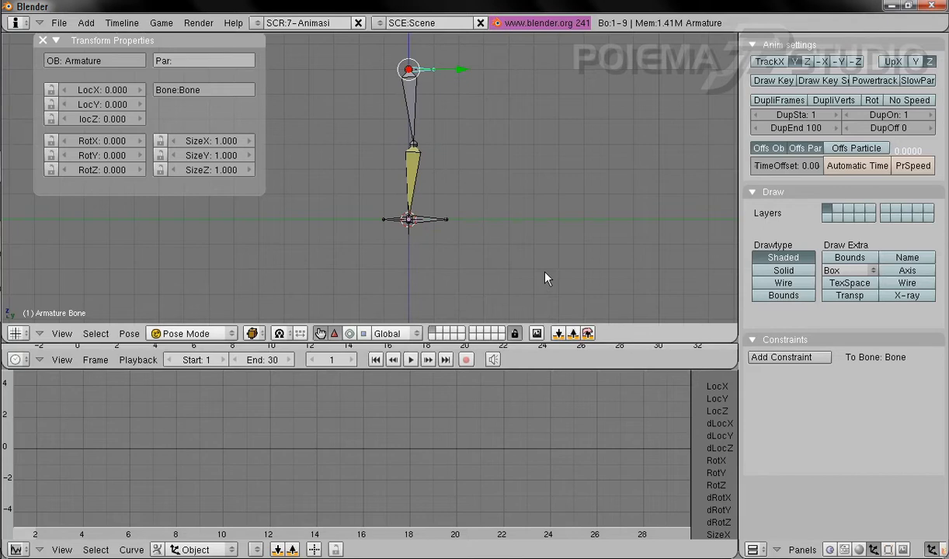
- Add an IK Solver constraint to shin bone betis_L
middle_click_drag(455, 208, 481, 225)
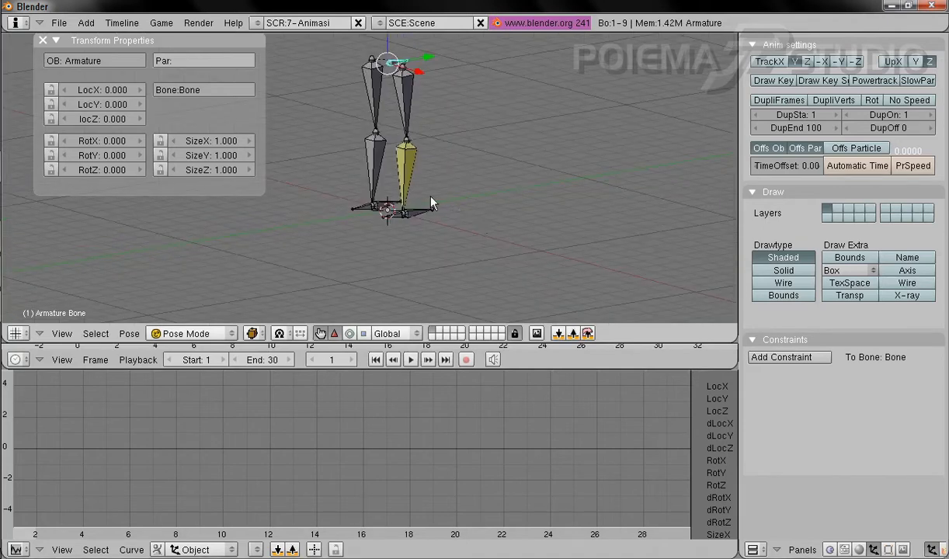
middle_click_drag(433, 204, 419, 209)
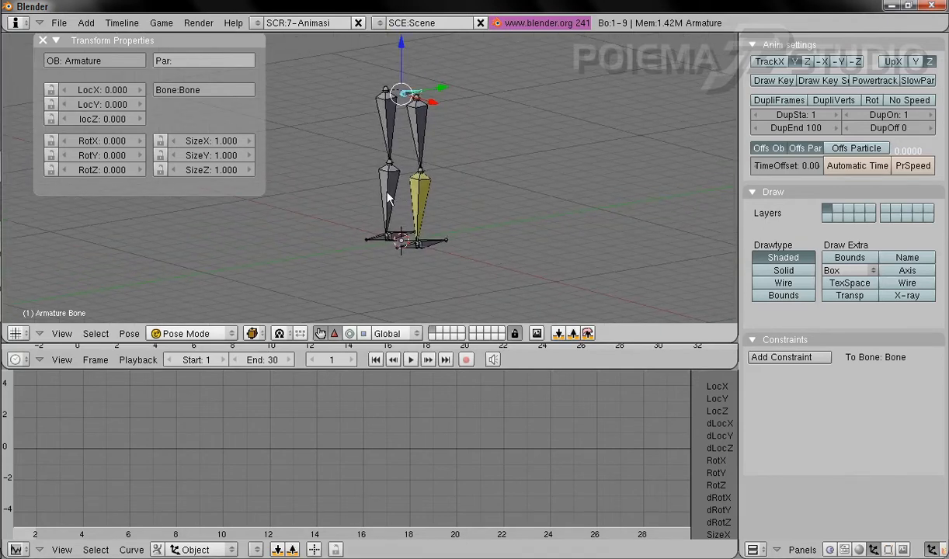
right_click(389, 197)
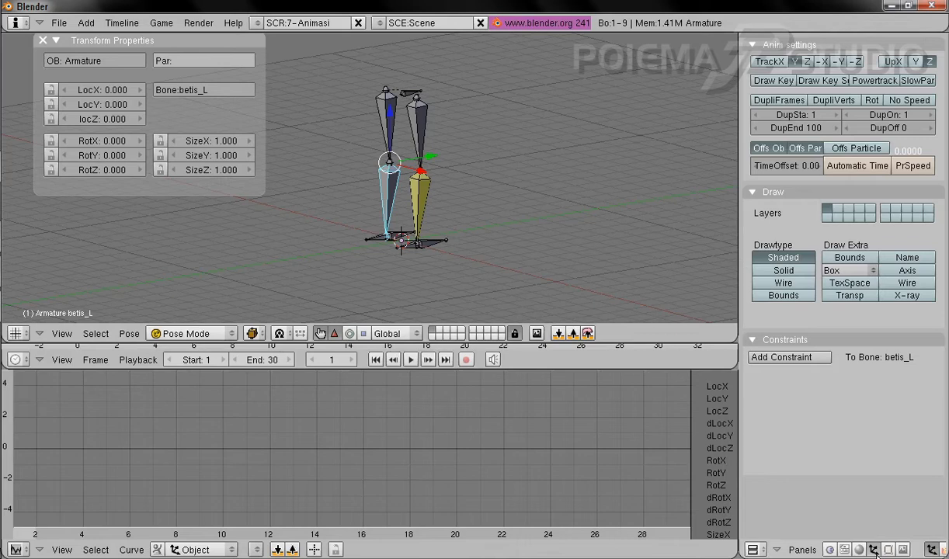
left_click(795, 357)
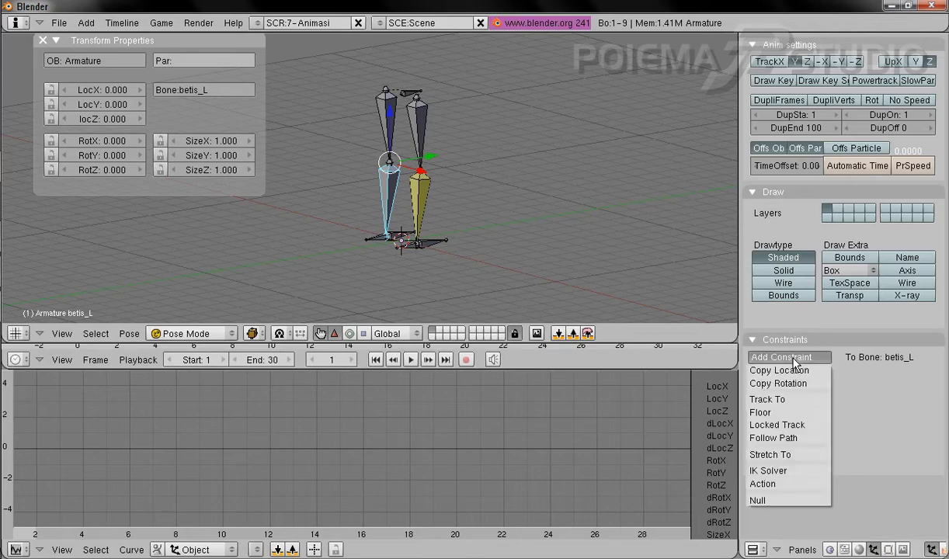
left_click(772, 470)
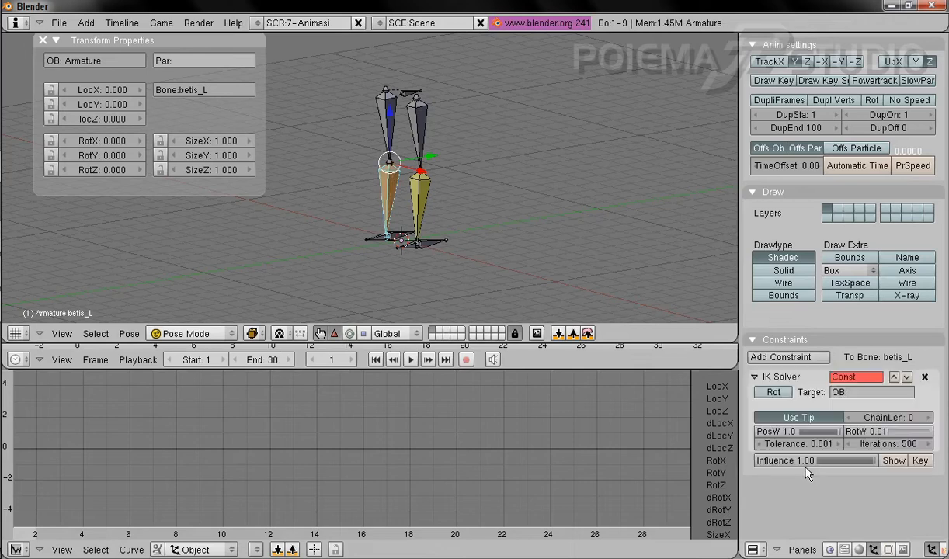
- Target betis_L's IK Solver at bone IK_tumit_L of object Armature and set its chain length to 2
left_click(883, 393)
type("Armature")
key("Return")
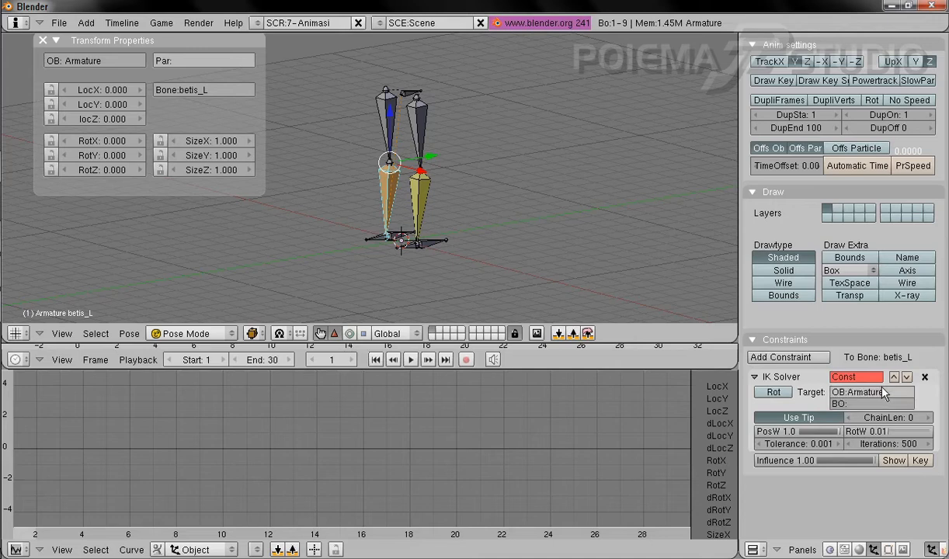
left_click(882, 404)
type("IK_tumit_L")
key("Return")
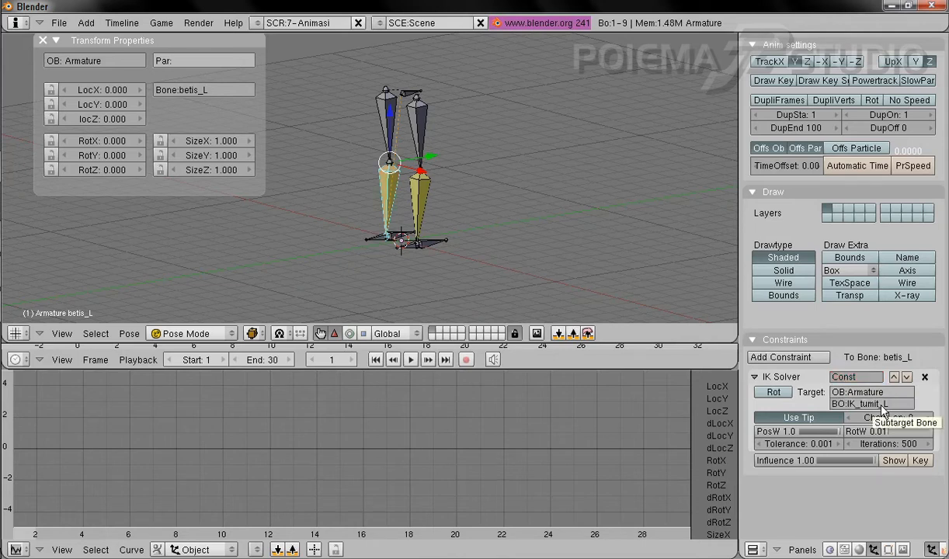
left_click(927, 418)
left_click(927, 419)
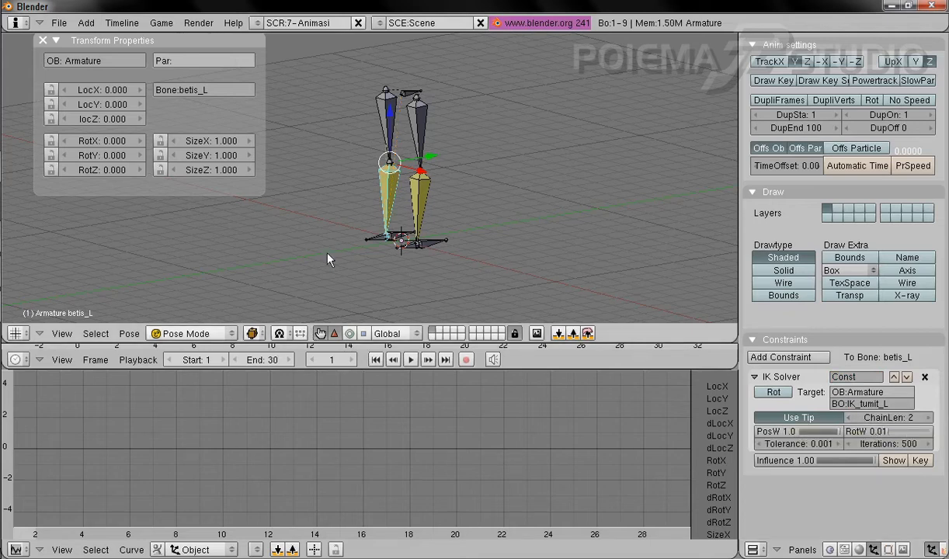
- Test the bending of both legs by moving the hip bone down along Z, then cancel the move
right_click(425, 114)
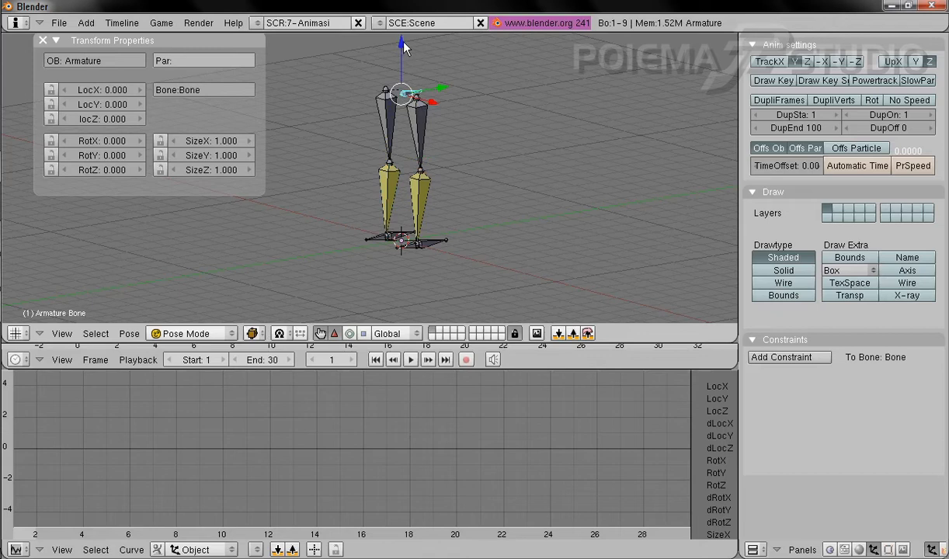
left_click_drag(403, 47, 418, 111)
key("Escape")
- Put the armature into Edit Mode and select the toe-end tip of foot bone telapak_R
middle_click_drag(563, 217, 424, 256)
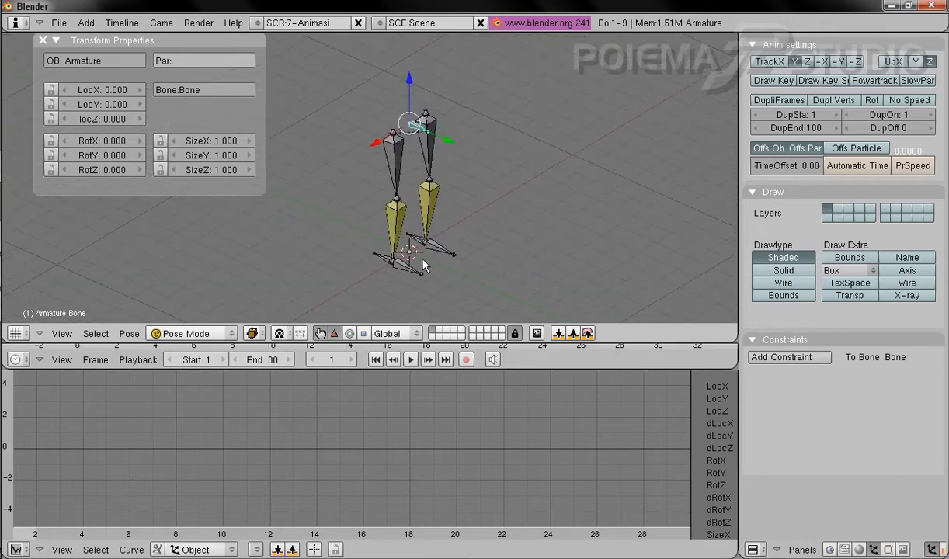
middle_click_drag(474, 266, 501, 246, "shift")
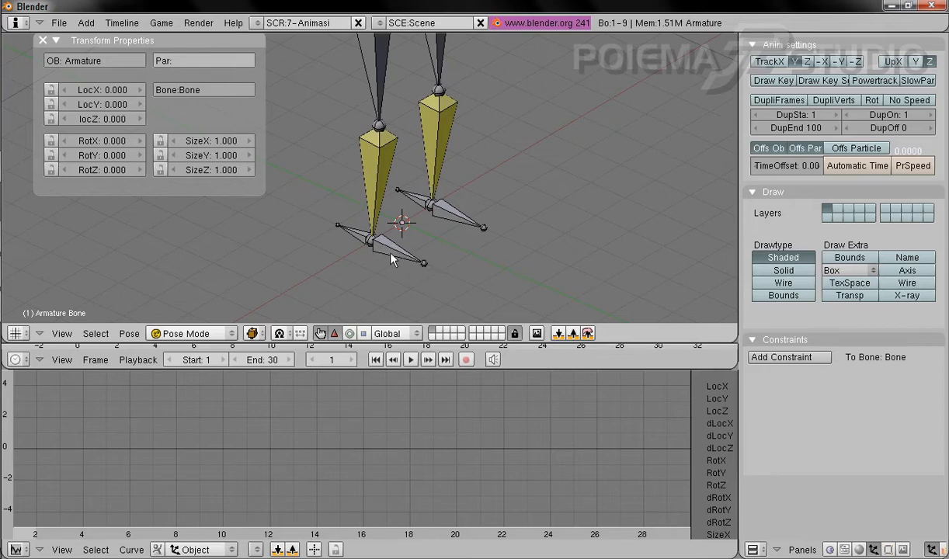
left_click(190, 331)
left_click(197, 306)
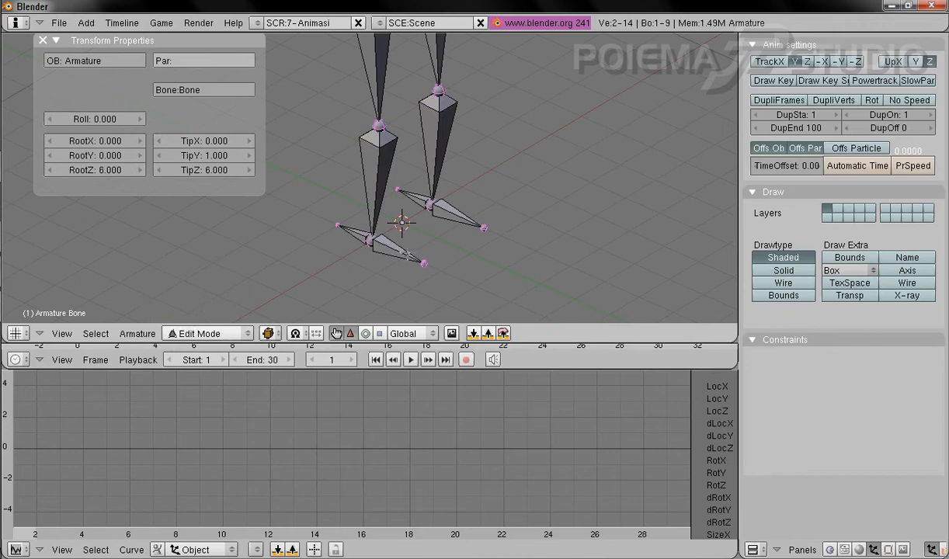
right_click(424, 263)
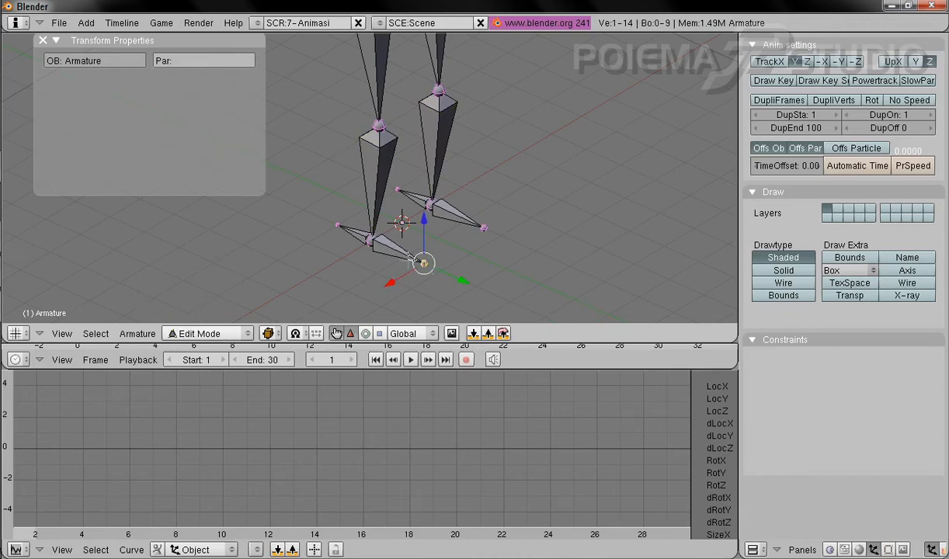
left_click(138, 333)
left_click(137, 334)
left_click(137, 333)
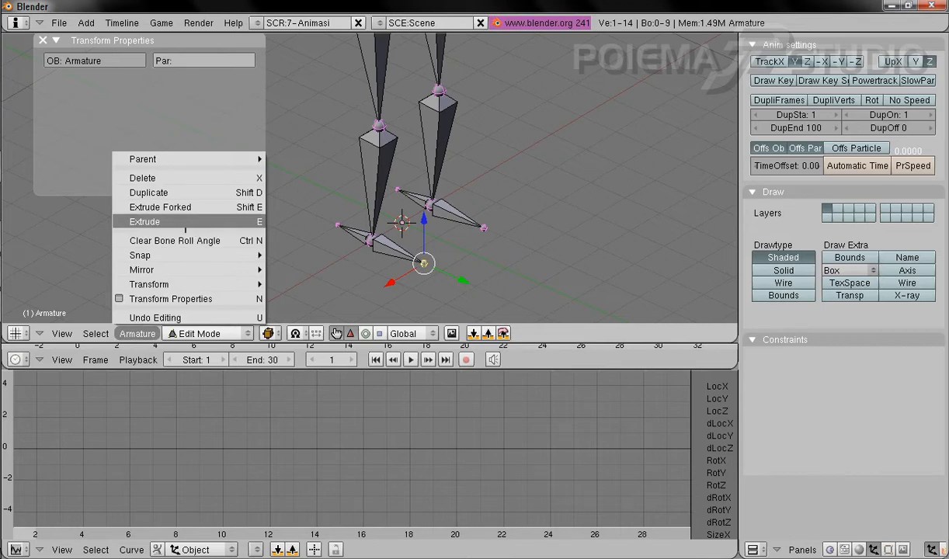
left_click(185, 222)
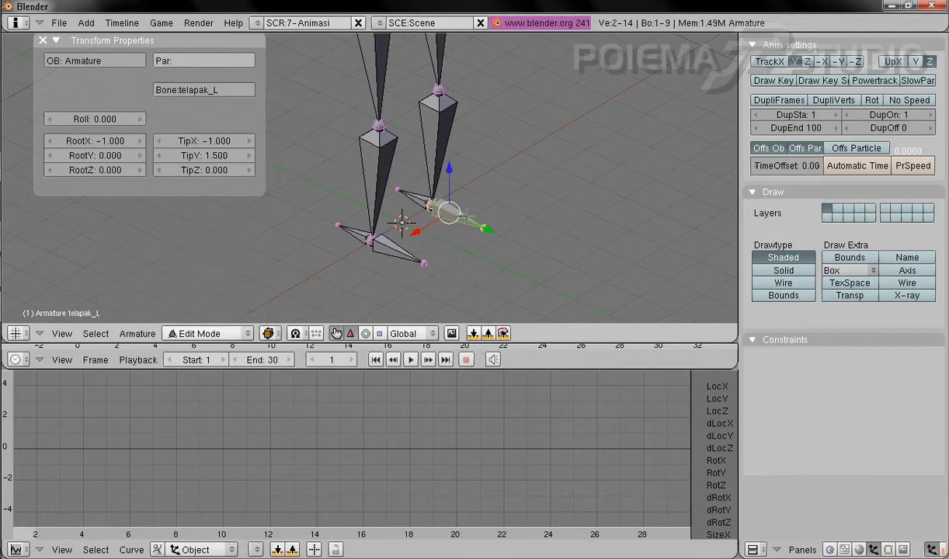
- Display the armature's editing settings and examine the bone settings of telapak_R and telapak_L
right_click(377, 247)
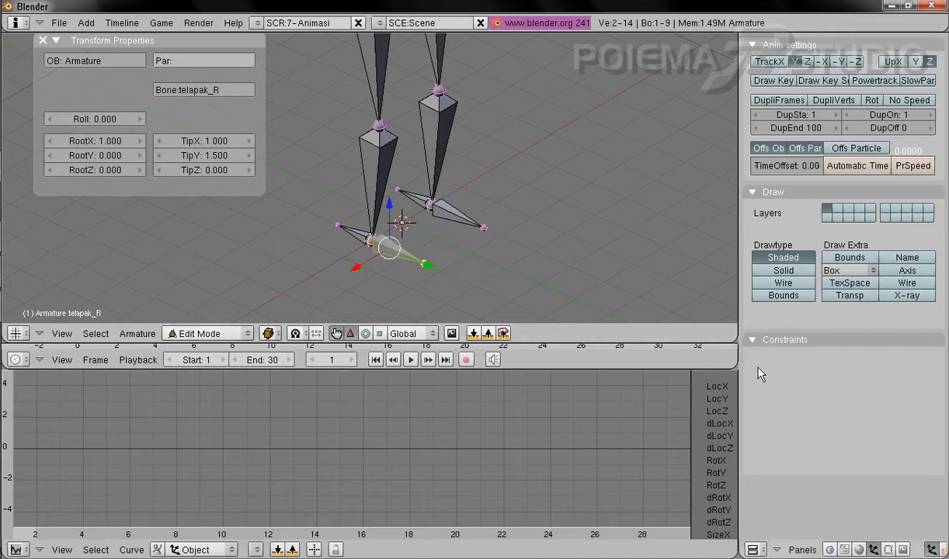
key("F9")
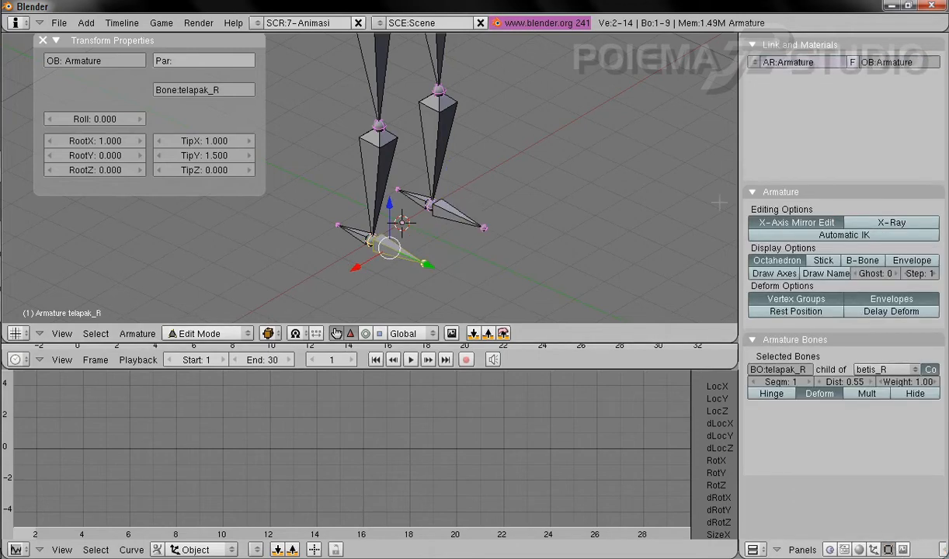
right_click(423, 264)
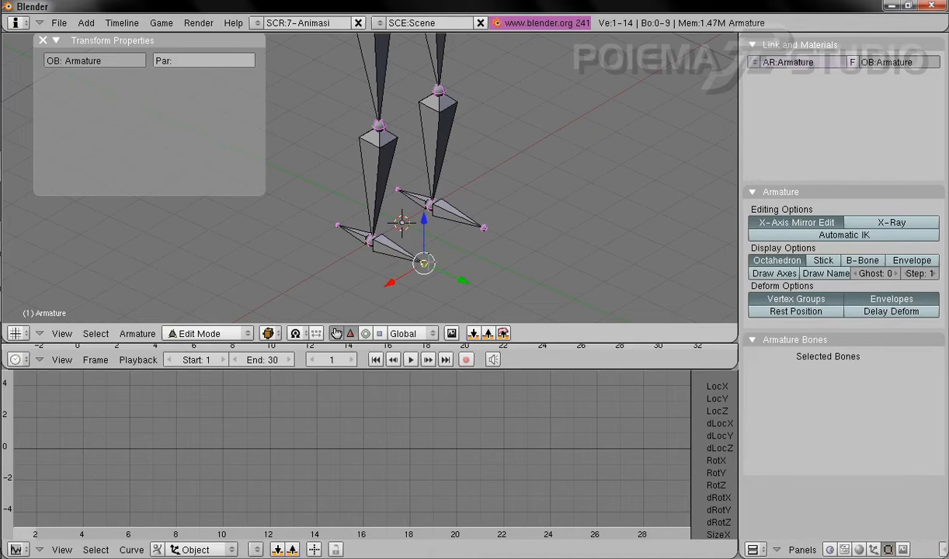
right_click(400, 247)
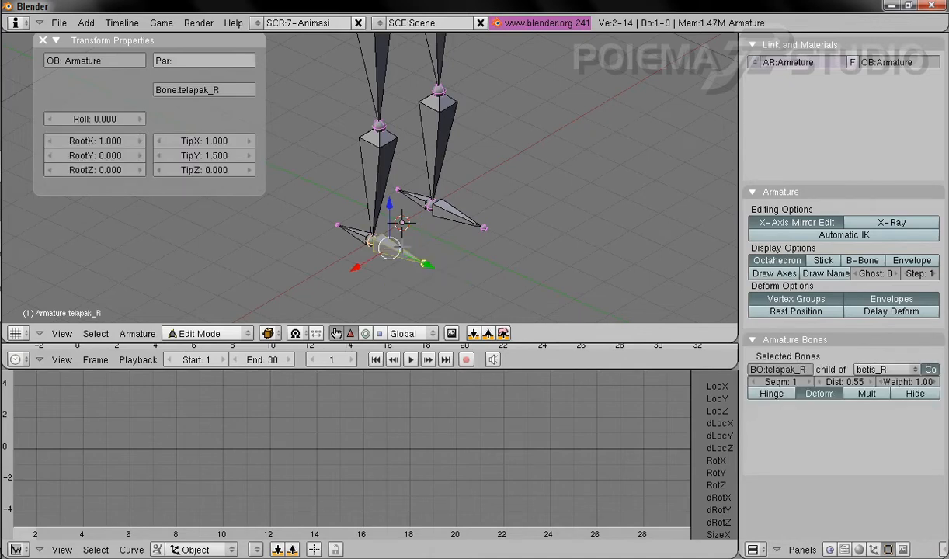
right_click(460, 223)
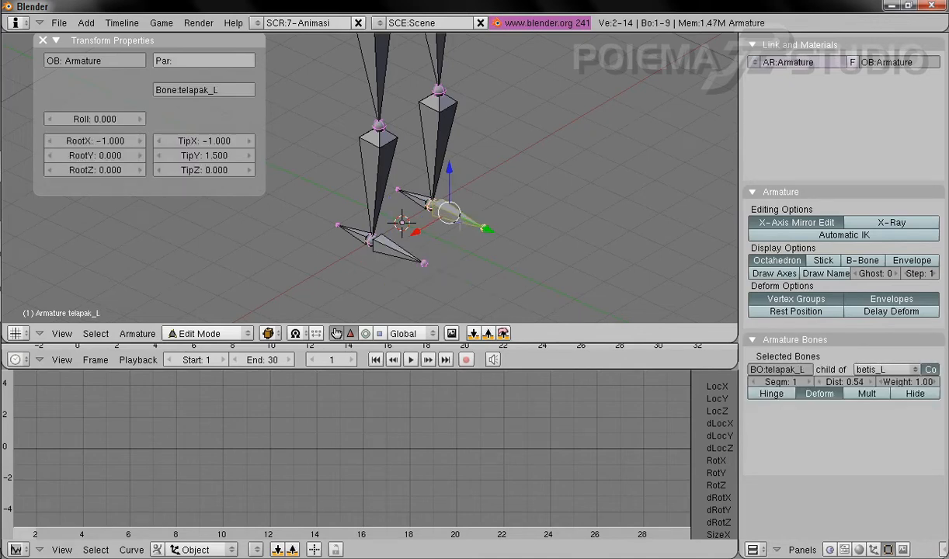
- Extrude mirrored bones from telapak_R's tip, offset about -0.47 in X, 1.07 in Y and -0.57 in Z
right_click(423, 263)
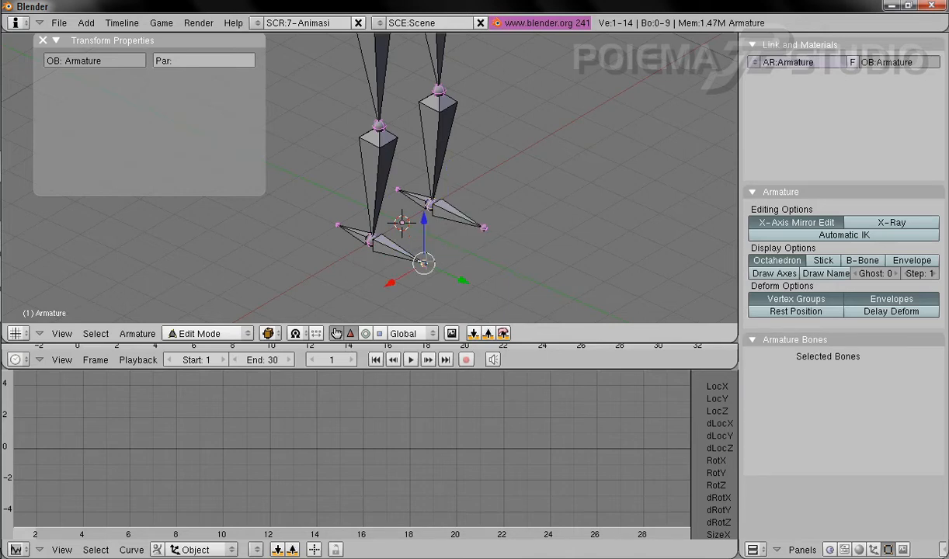
left_click(139, 334)
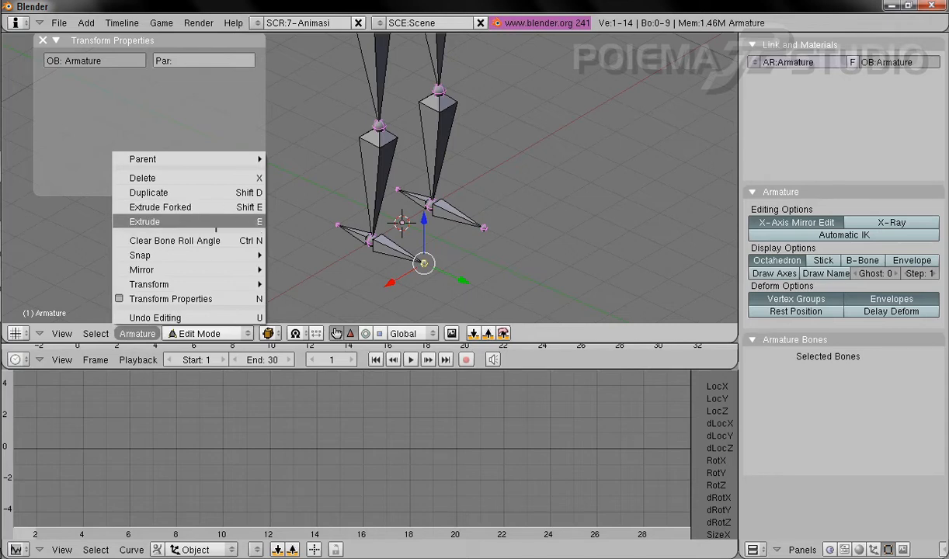
left_click(215, 225)
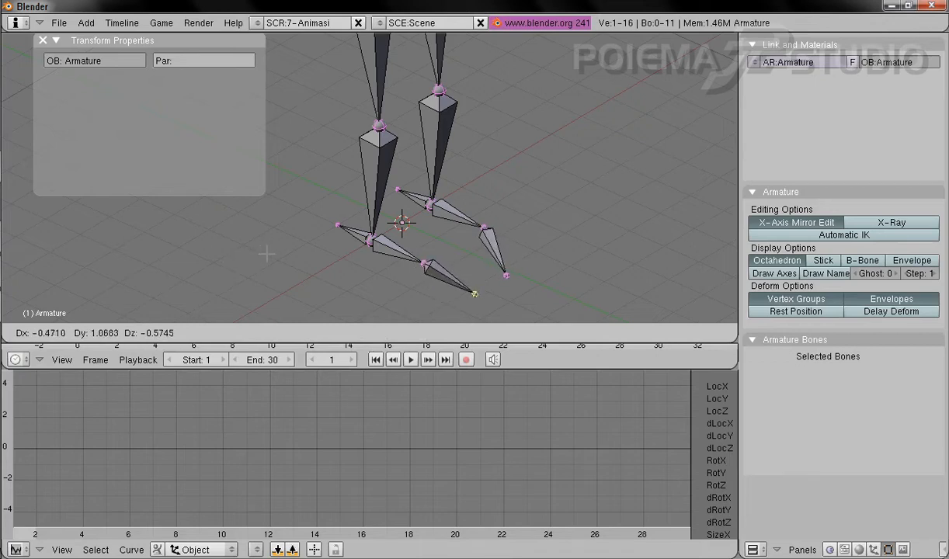
left_click(267, 253)
- Rename the new bone at the end of telapak_R as IK_kaki_R
right_click(428, 263)
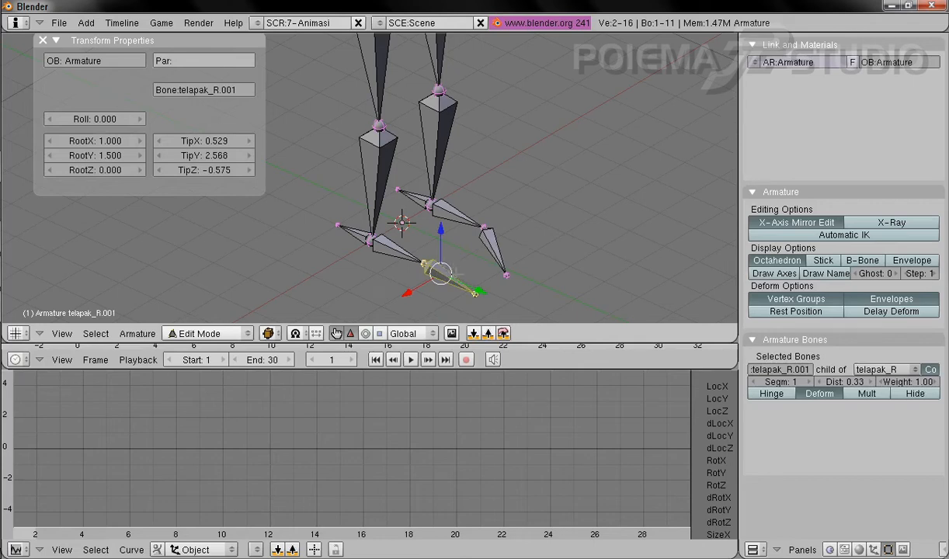
left_click(242, 90)
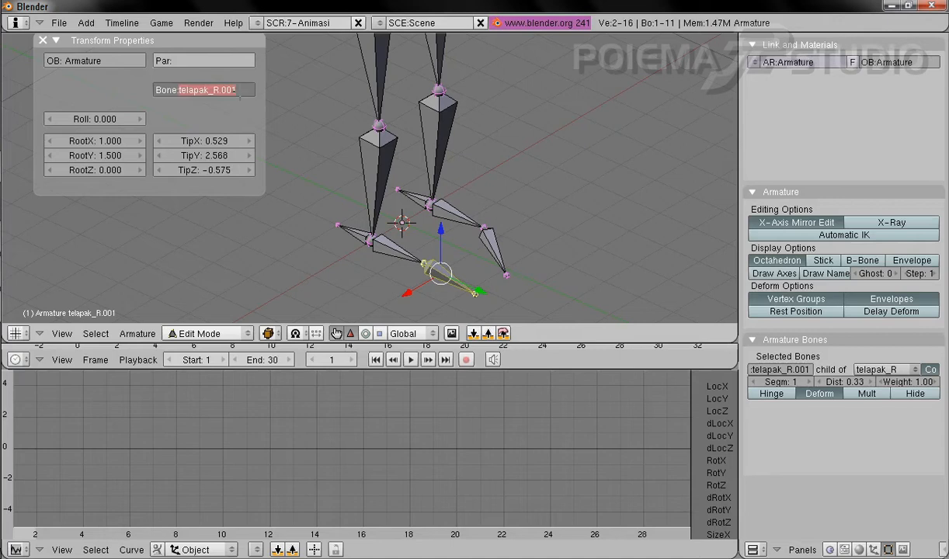
type("IK")
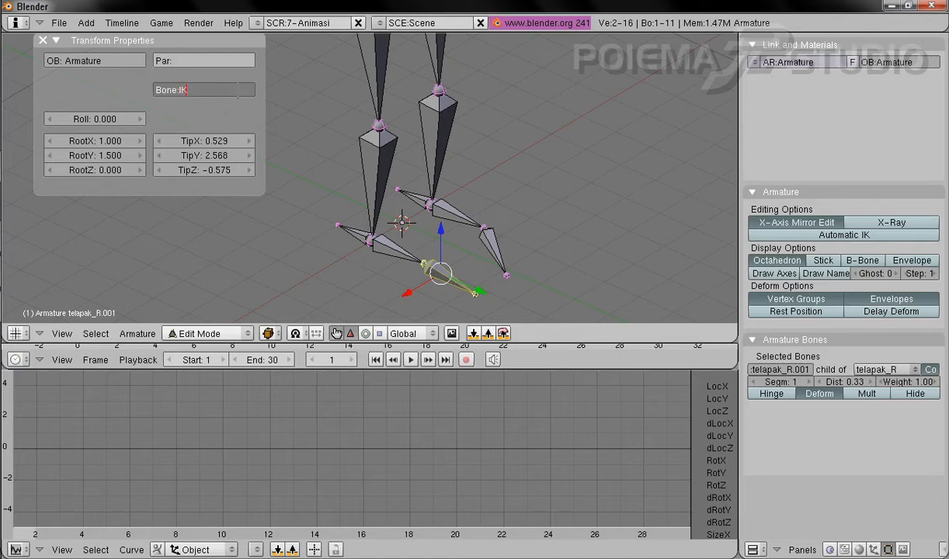
type("_kaki_R")
key("Return")
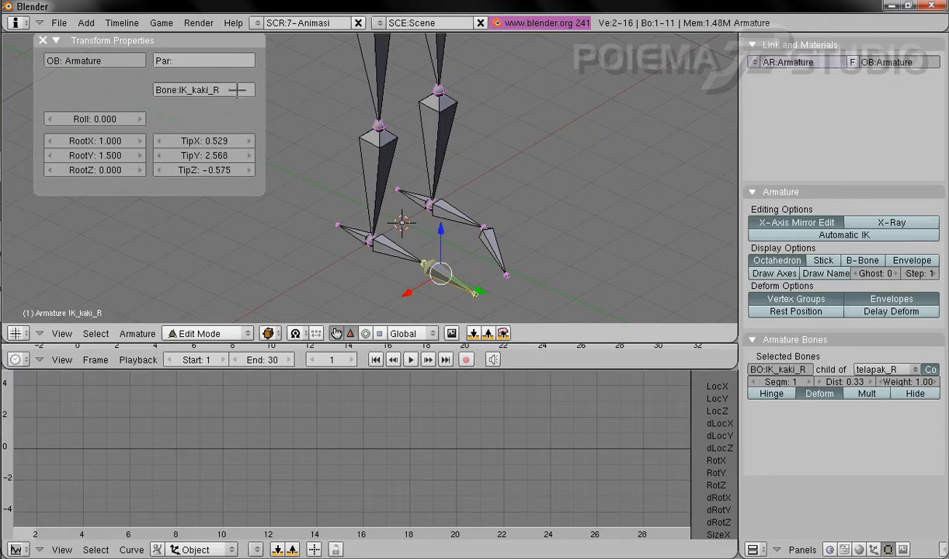
- Rename the new bone at the end of telapak_L as IK_kaki_L
right_click(468, 239)
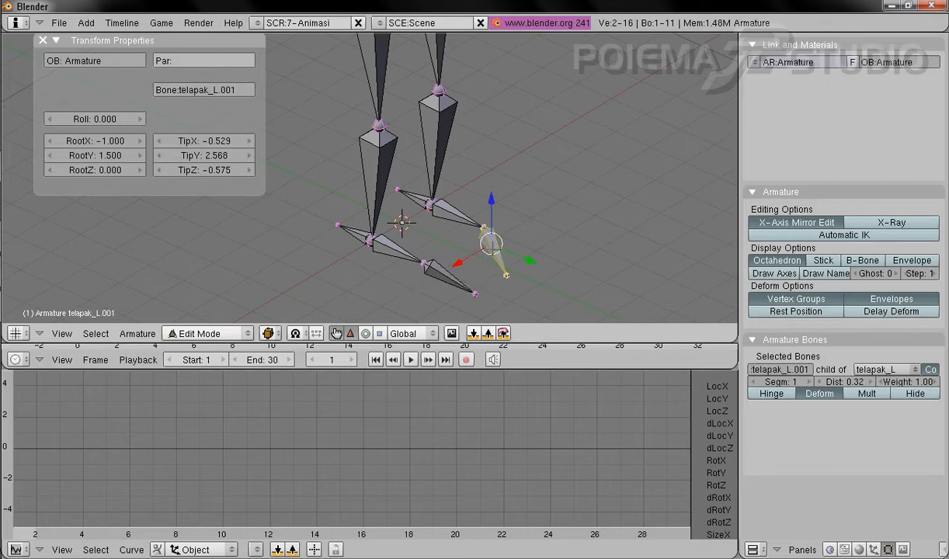
left_click(209, 89)
type("IK_kaki_L")
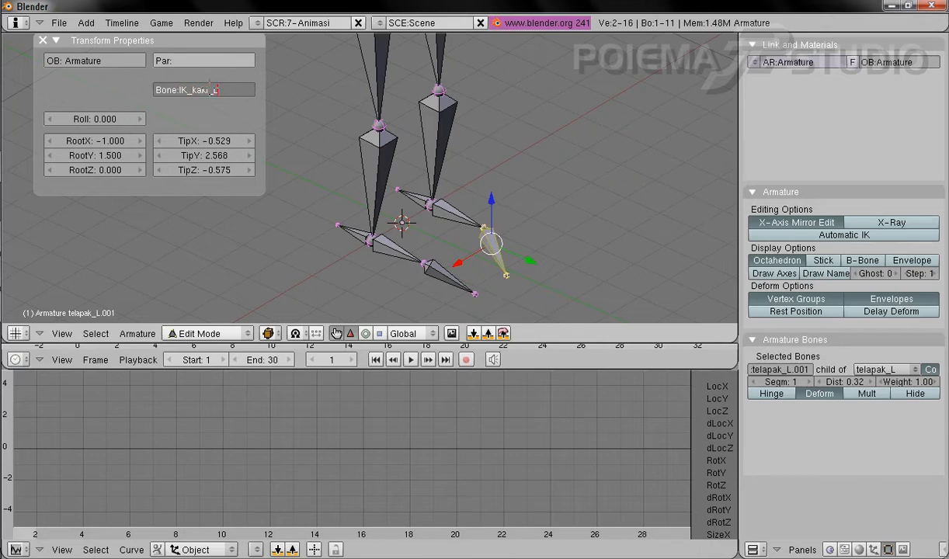
key("Return")
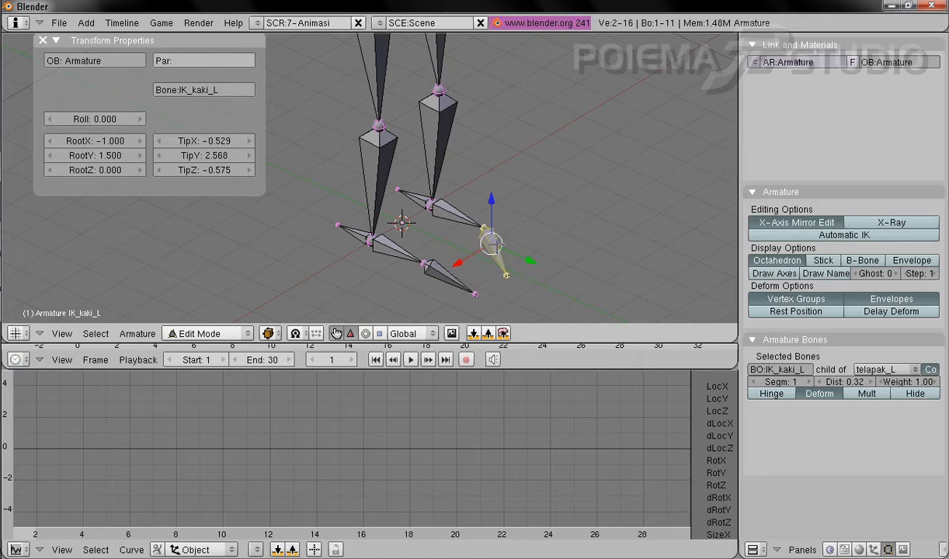
- Stand bone IK_kaki_R upright by setting its tip to X 1, Y 1.5, Z 1
right_click(425, 268)
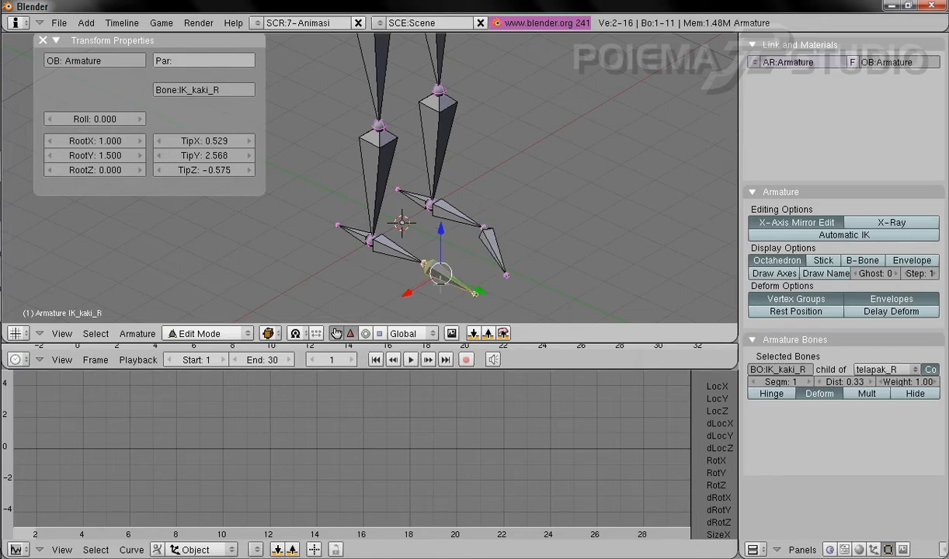
left_click(204, 137)
type("1")
key("Tab")
type("1.5")
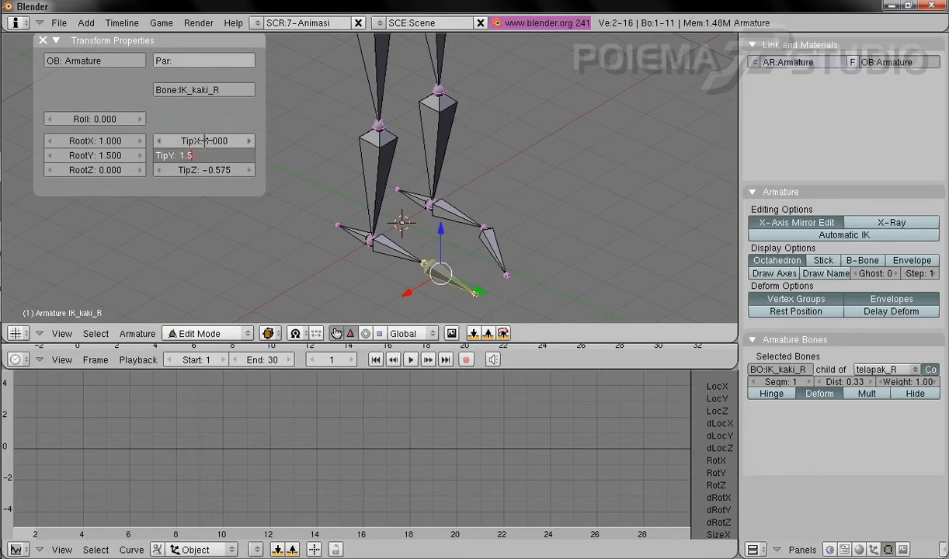
key("Tab")
type("1")
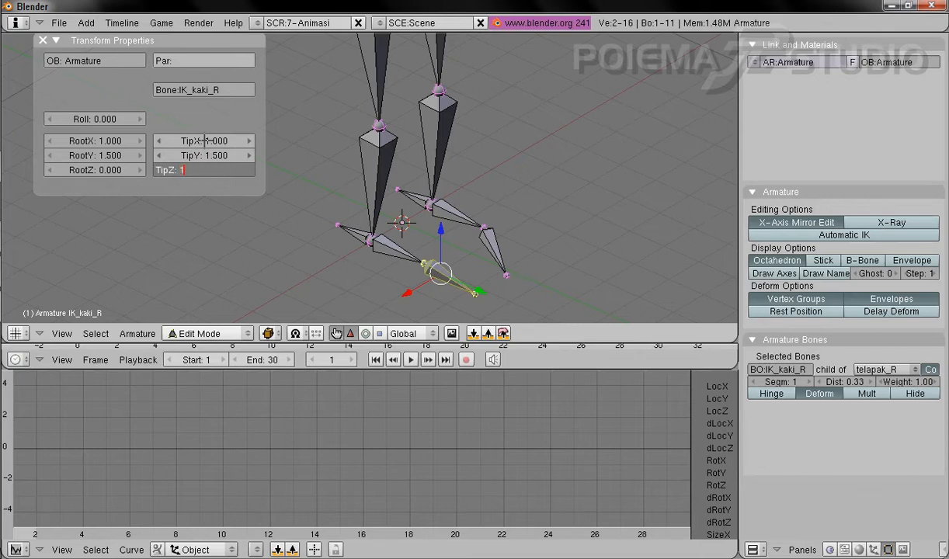
key("Return")
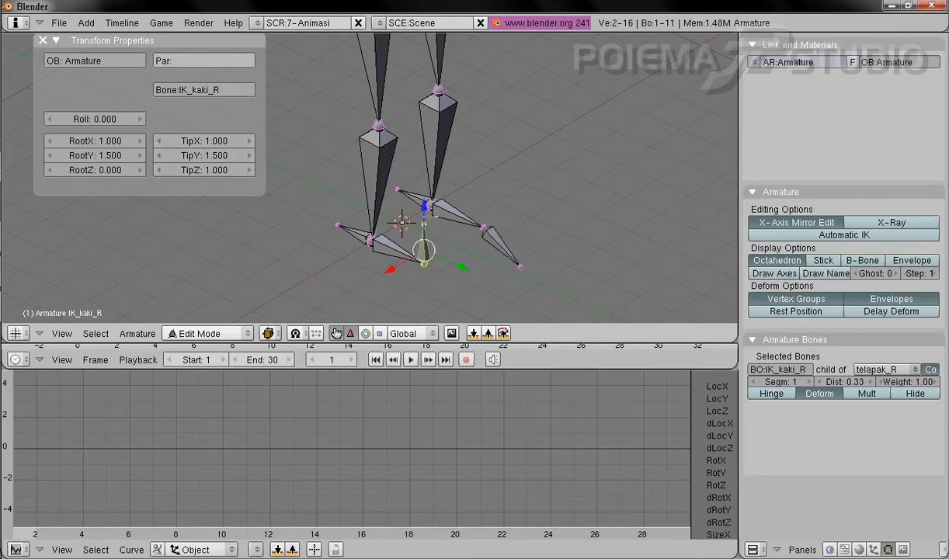
- Stand bone IK_kaki_L upright by setting its tip to X -1, Y 1.5, Z 1
right_click(481, 227)
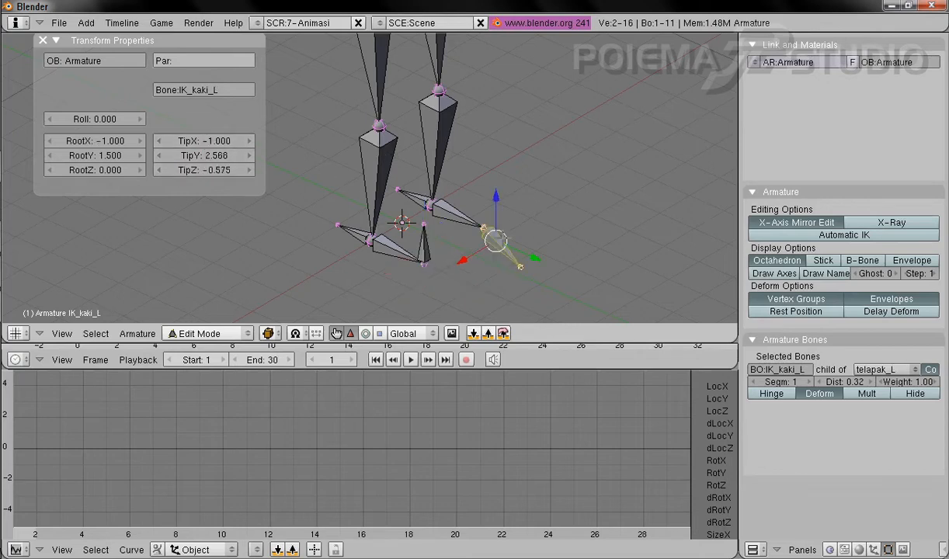
left_click(208, 141)
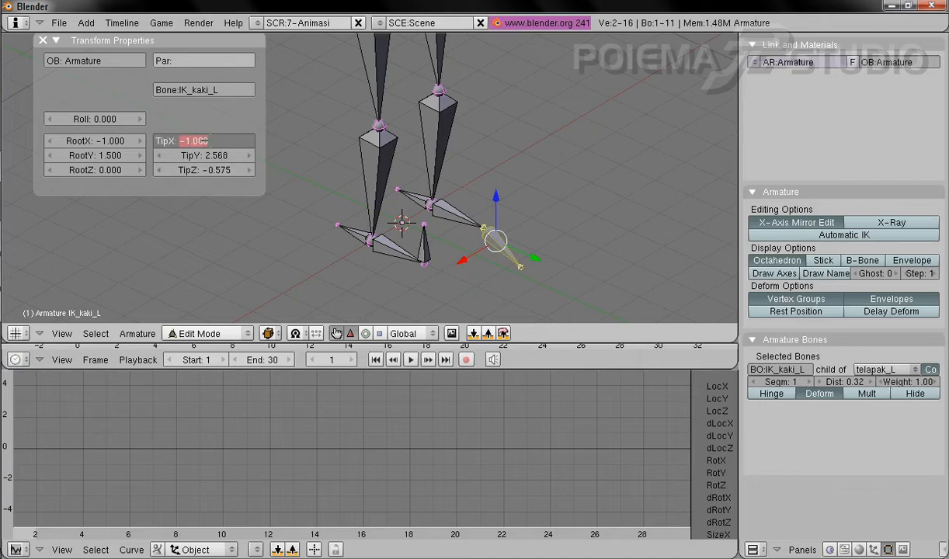
type("-1.3")
key("Tab")
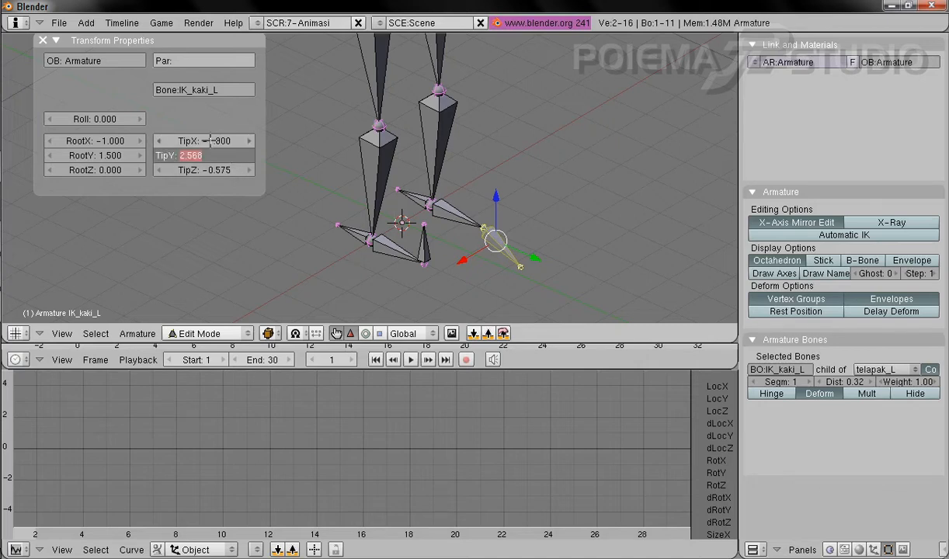
type("1.5")
key("Tab")
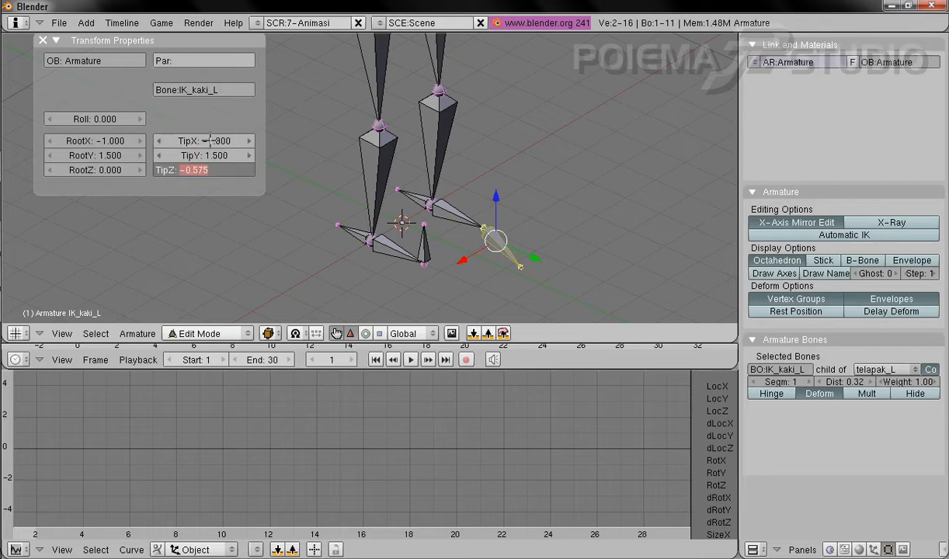
type("1")
key("Return")
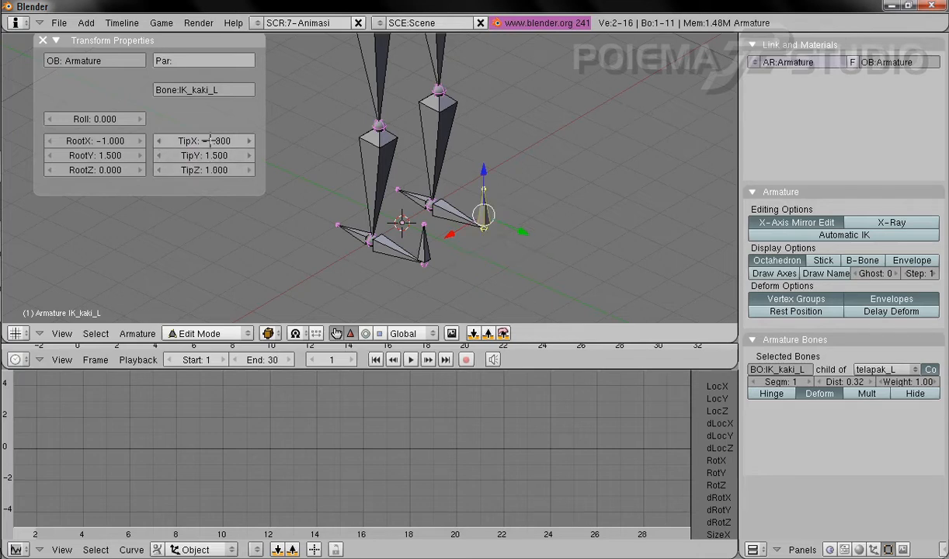
middle_click_drag(428, 202, 427, 223, "shift")
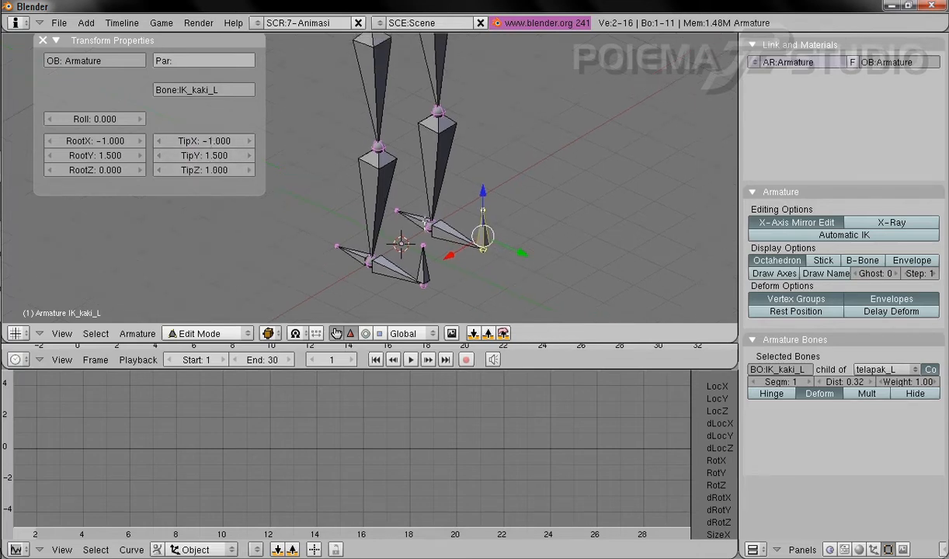
- Clear the parent of bone IK_kaki_R so it is no longer a child of telapak_R
right_click(424, 264)
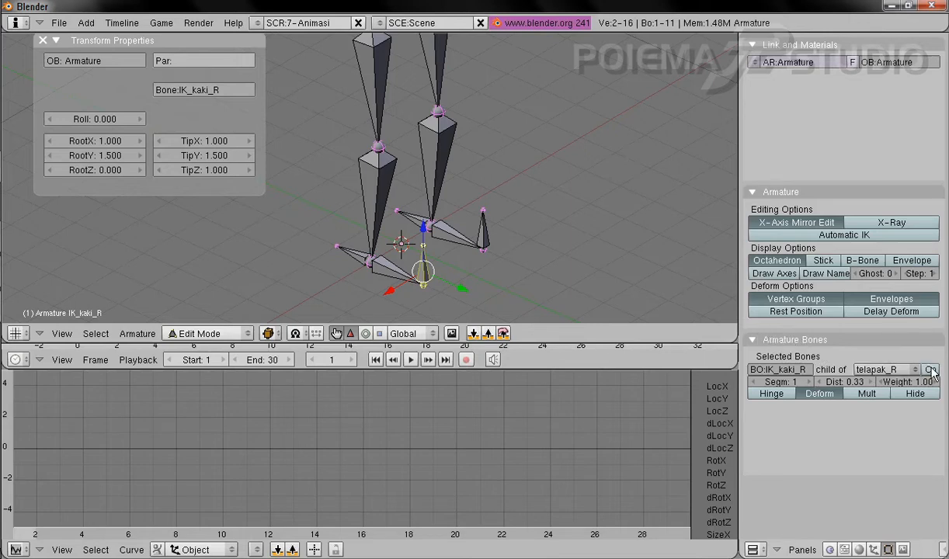
left_click(879, 373)
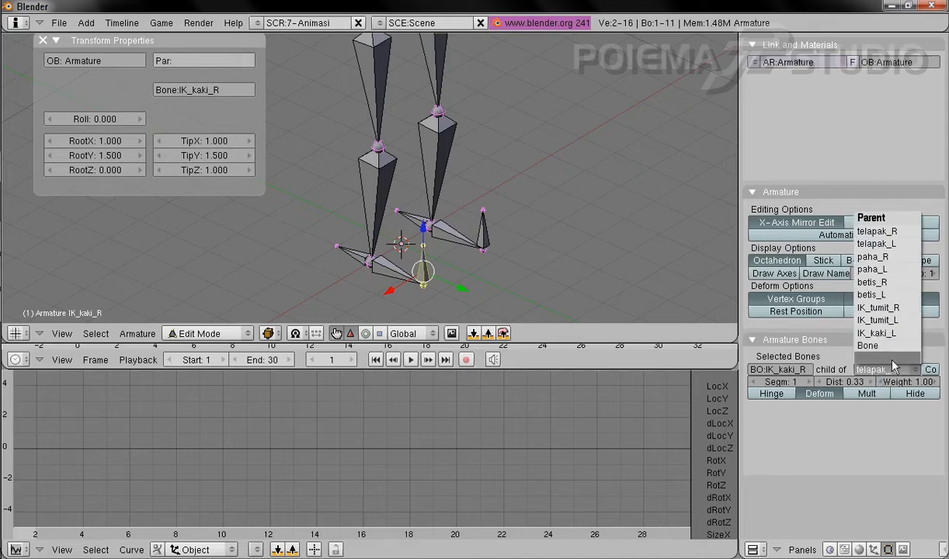
left_click(893, 358)
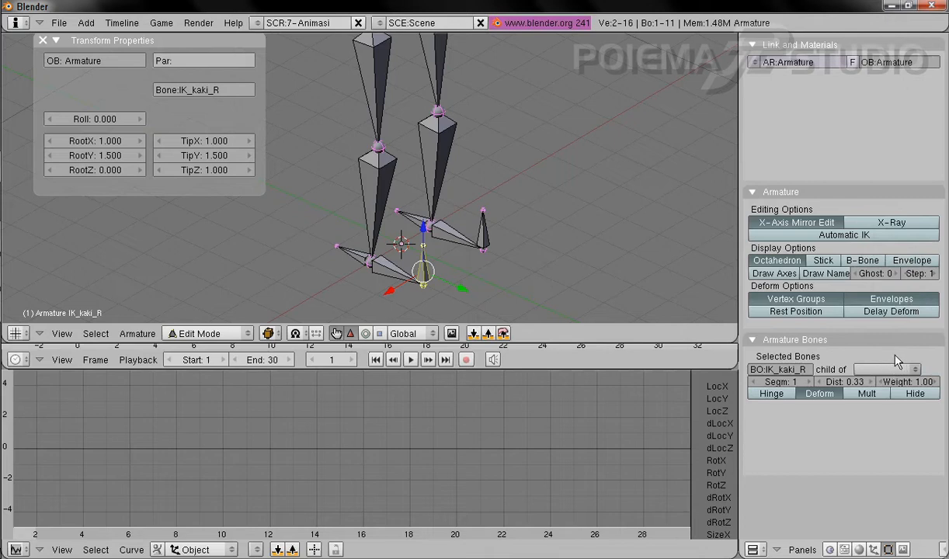
- Detach bone IK_kaki_L from telapak_L by clearing its parent
right_click(482, 227)
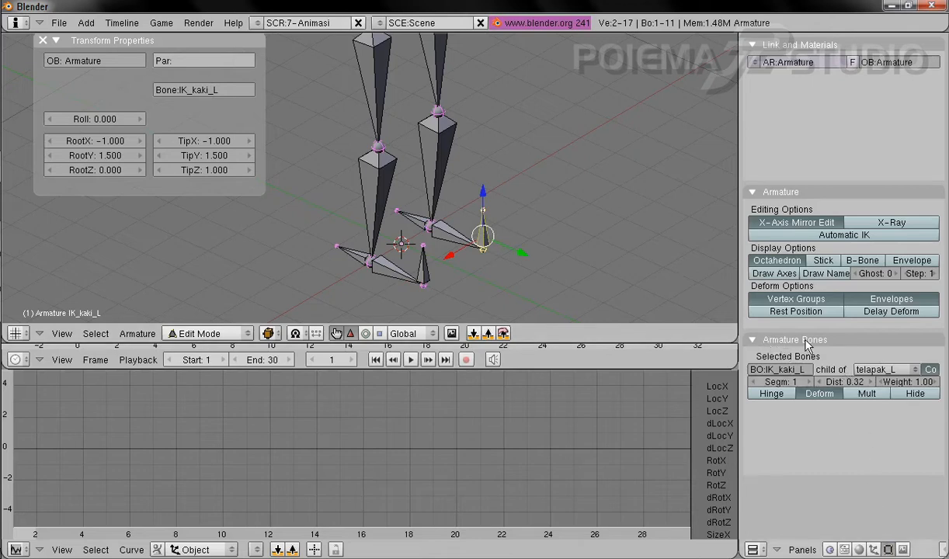
left_click(934, 372)
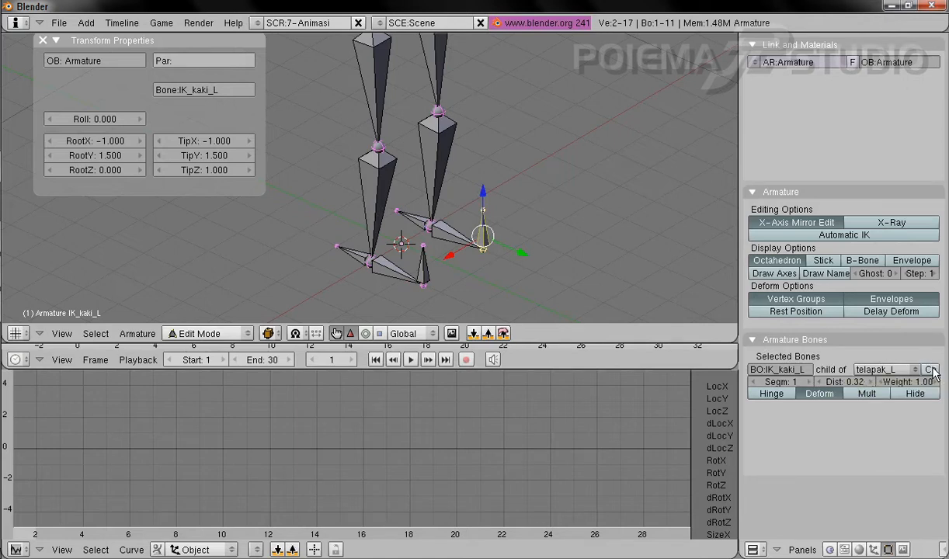
left_click(881, 371)
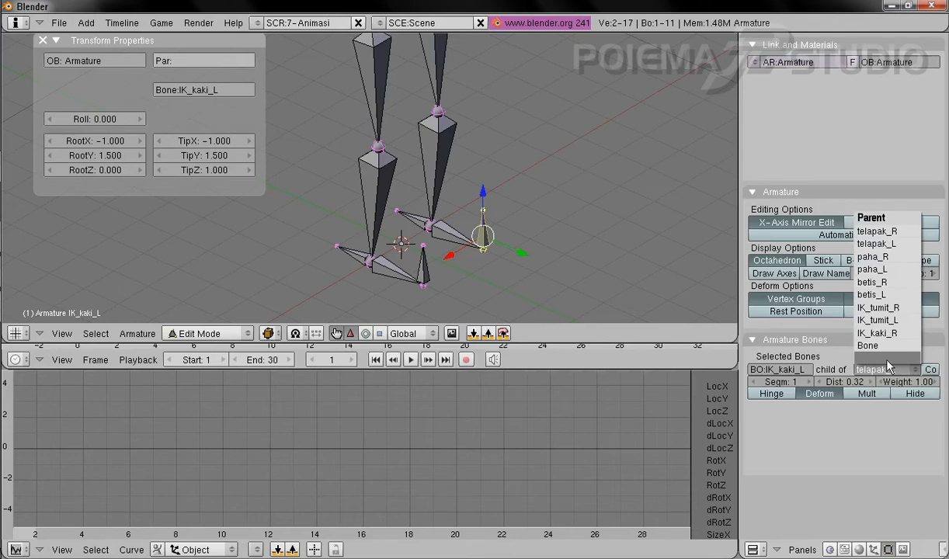
left_click(887, 360)
- Switch the armature to Pose Mode and add an IK Solver constraint to foot bone telapak_R
middle_click_drag(334, 220, 373, 208, "shift")
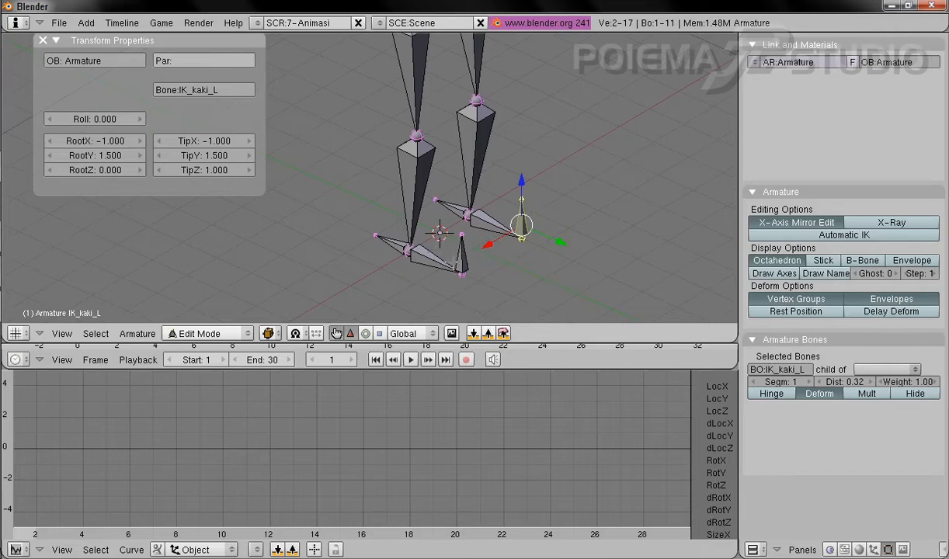
left_click(197, 333)
left_click(199, 286)
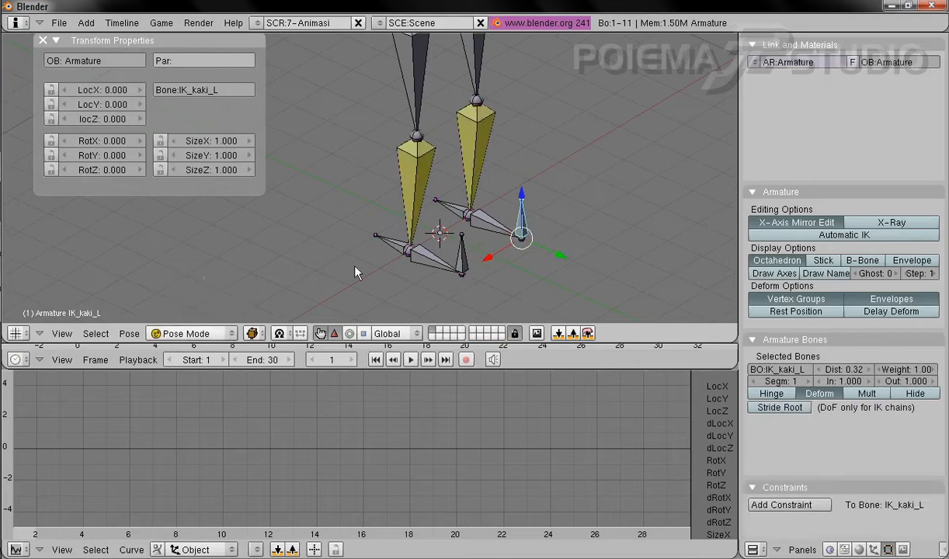
right_click(435, 268)
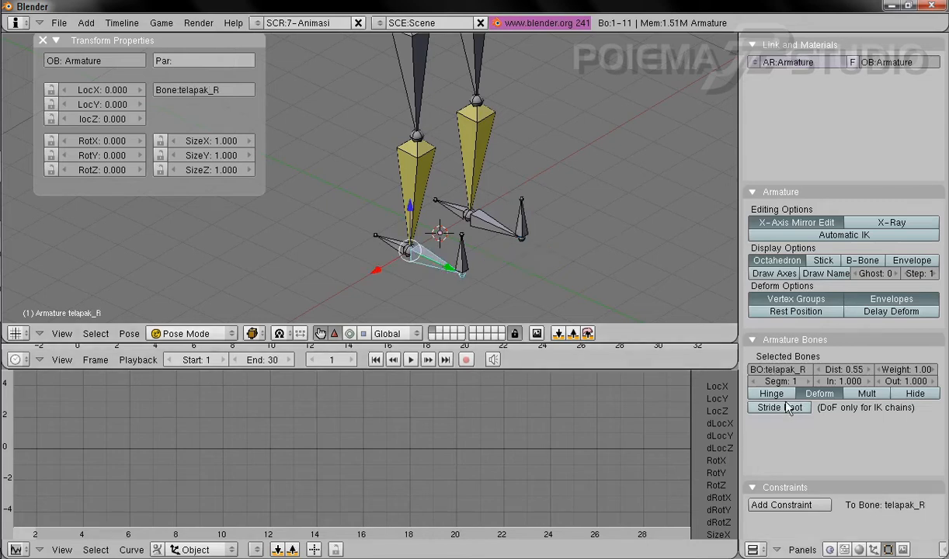
left_click(873, 550)
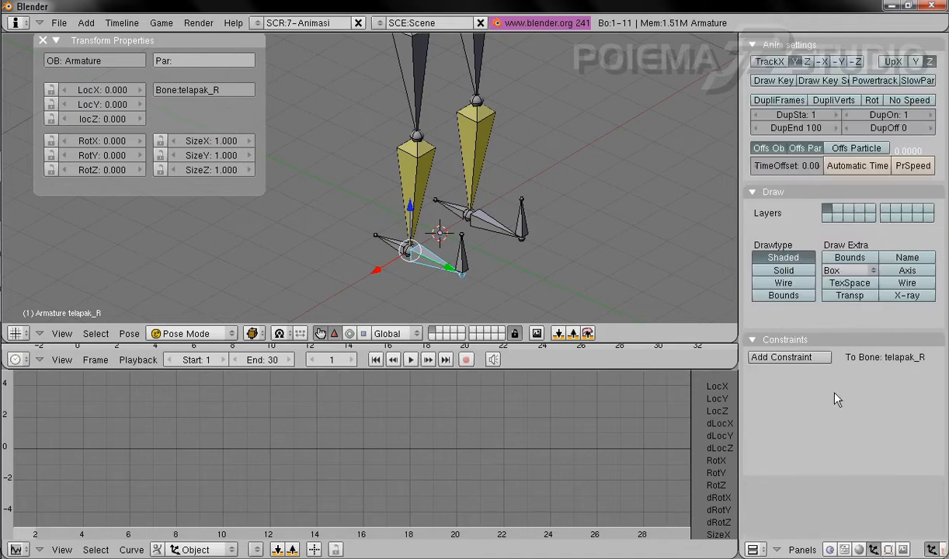
left_click(790, 362)
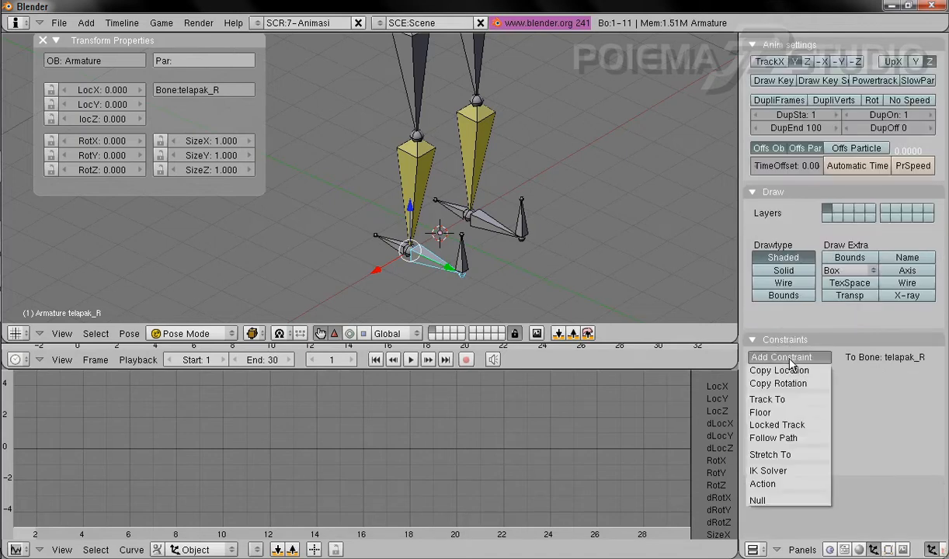
left_click(785, 470)
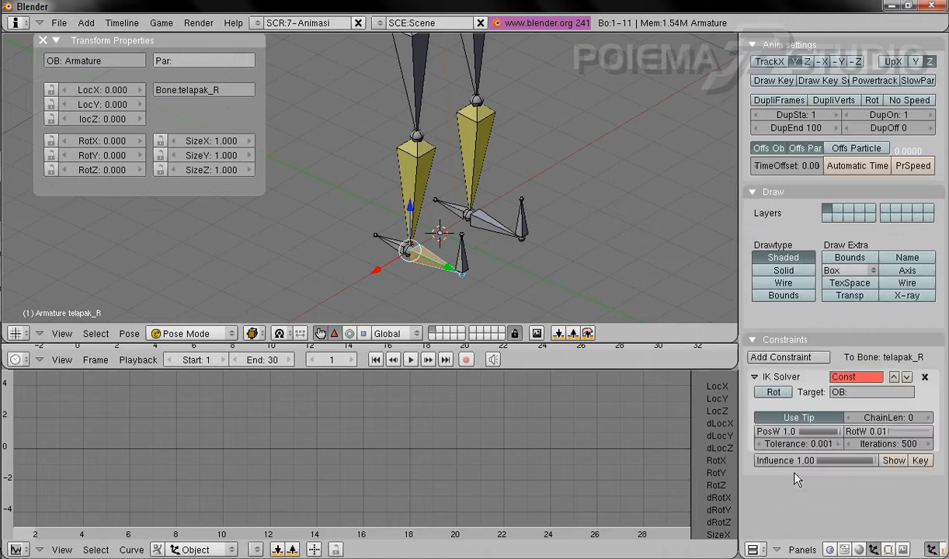
- Target the telapak_R IK Solver at object Armature, bone IK_kaki_R, and set its chain length to 1
left_click(879, 393)
type("Armature")
key("Return")
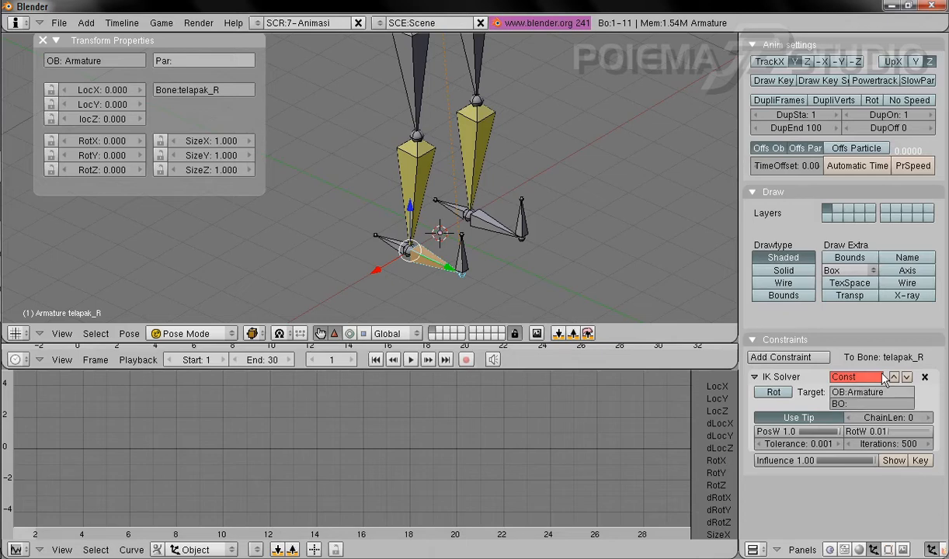
left_click(873, 404)
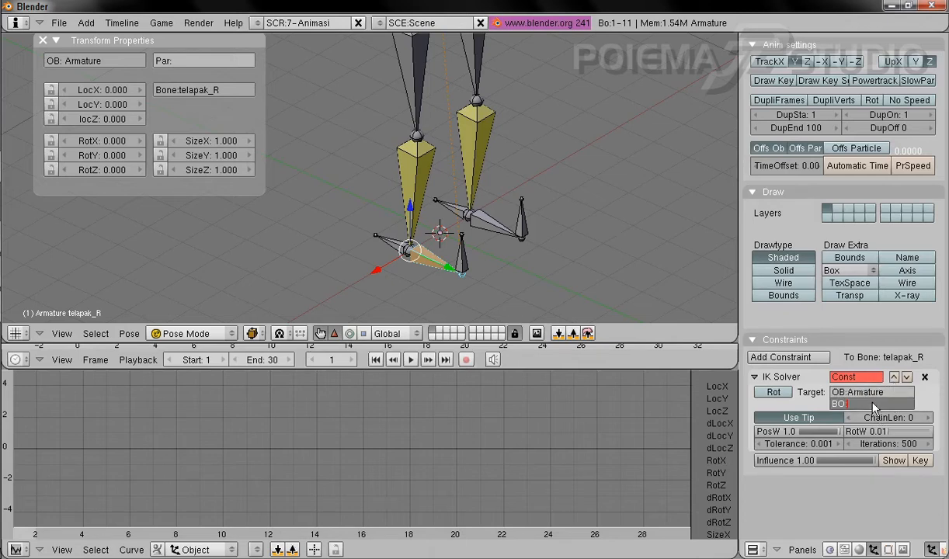
type("IK_kaki_R")
key("Return")
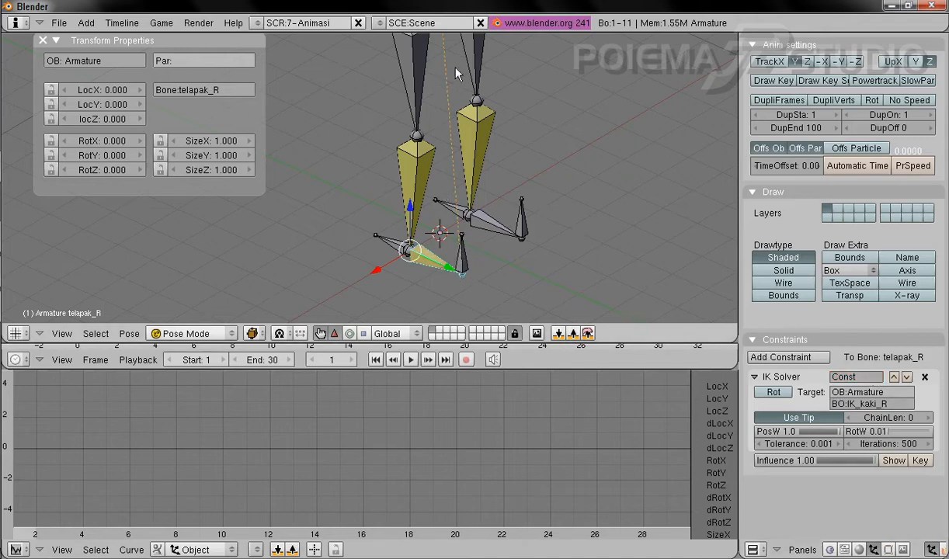
mouse_move(445, 66)
middle_mouse_down()
mouse_move(457, 126)
mouse_move(456, 80)
middle_mouse_up()
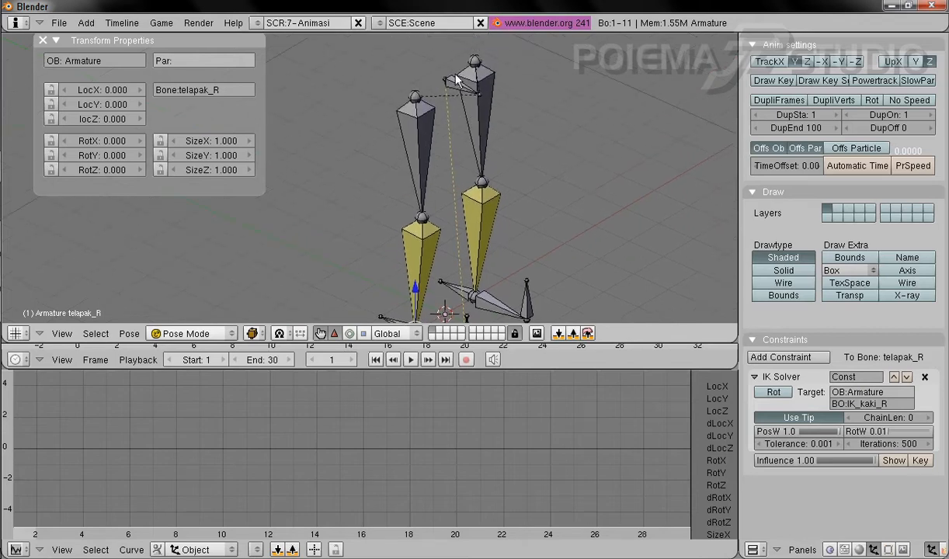
middle_click_drag(486, 181, 470, 213)
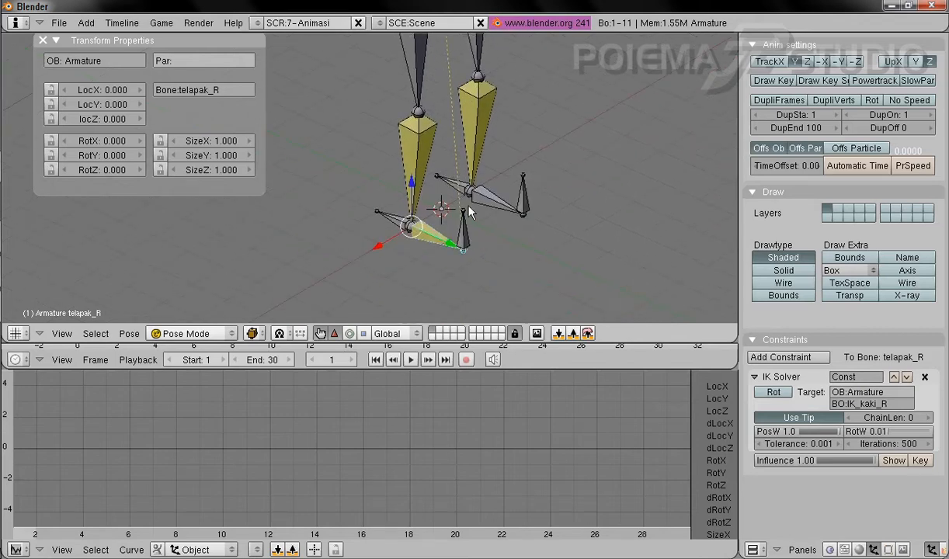
left_click(930, 420)
- Add an IK Solver constraint to foot bone telapak_L
right_click(497, 204)
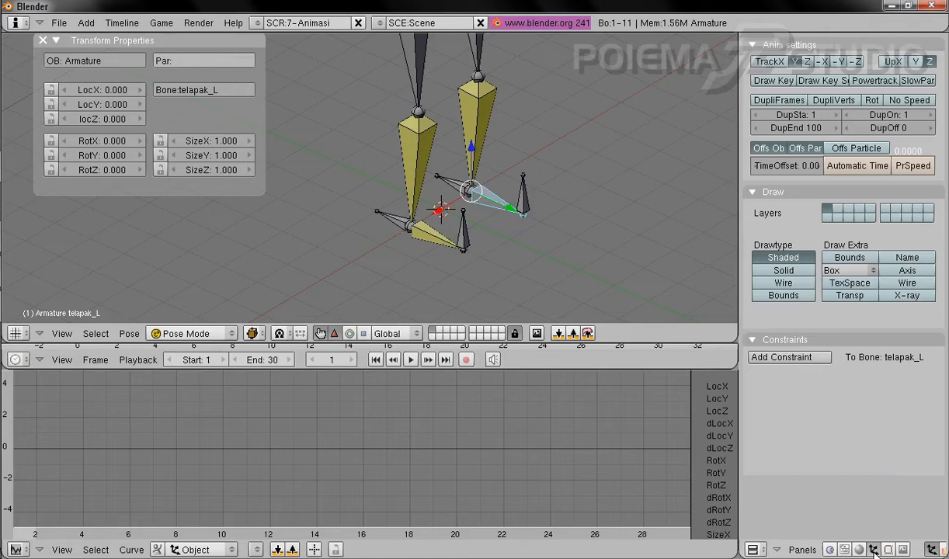
left_click(784, 358)
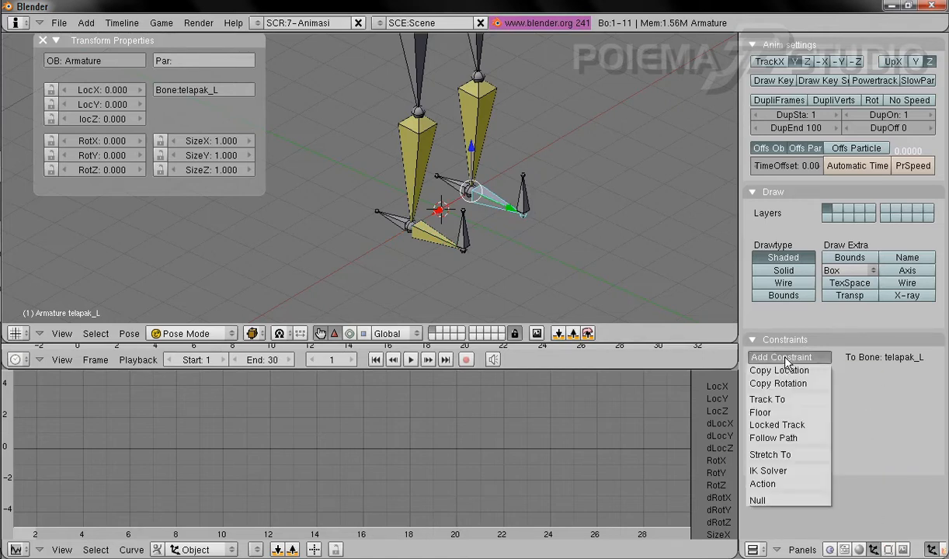
left_click(792, 471)
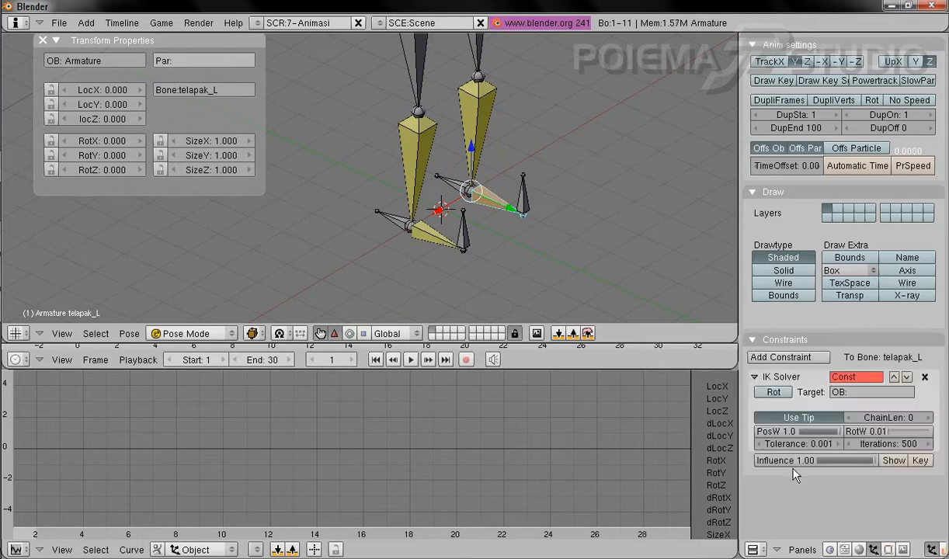
- Target the telapak_L IK Solver at object Armature, bone IK_kaki_L, and set its chain length to 1
left_click(861, 394)
type("Armature")
key("Return")
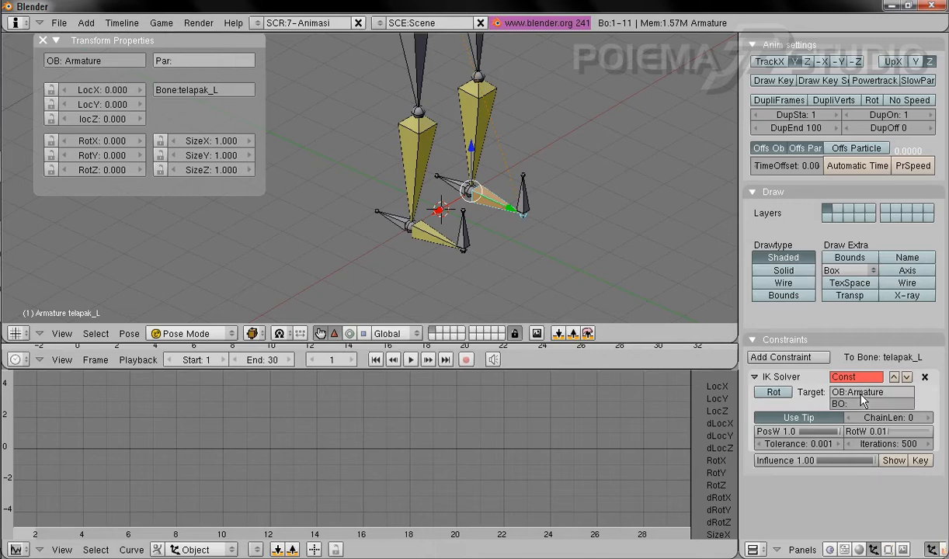
left_click(862, 404)
type("IK_kaki_L")
key("Return")
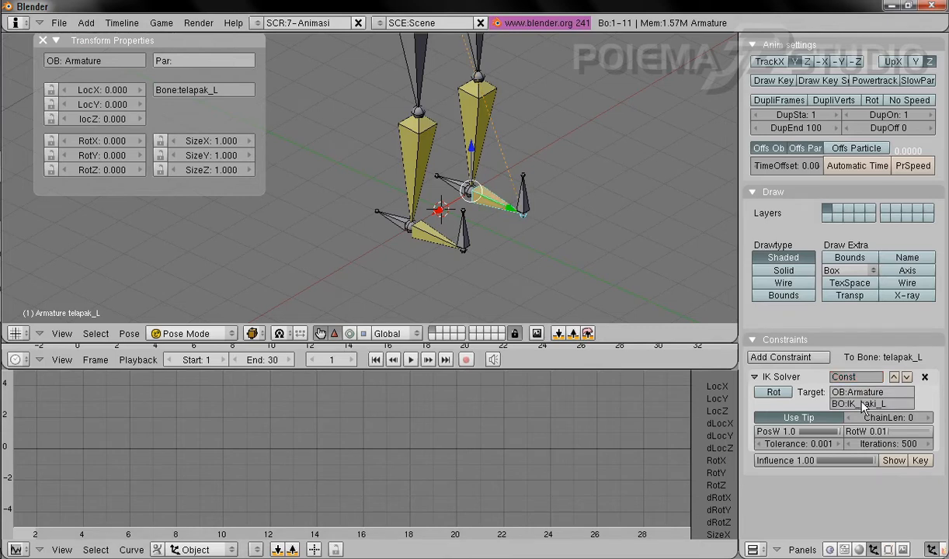
left_click(929, 419)
- Test the leg rig by moving the hip bone named Bone up and down along Z, and clear its location
scroll(445, 167, "up", 2)
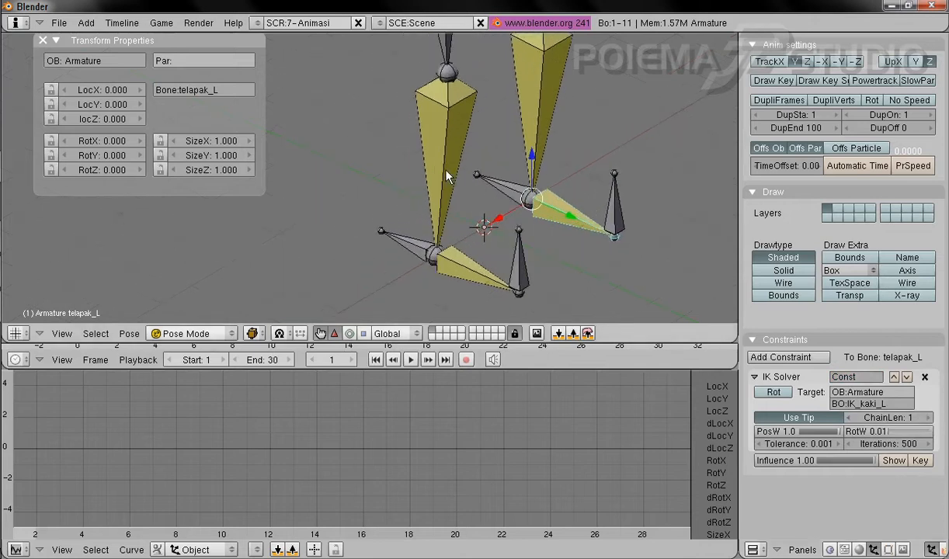
scroll(442, 148, "down", 5)
middle_click_drag(436, 112, 440, 164, "shift")
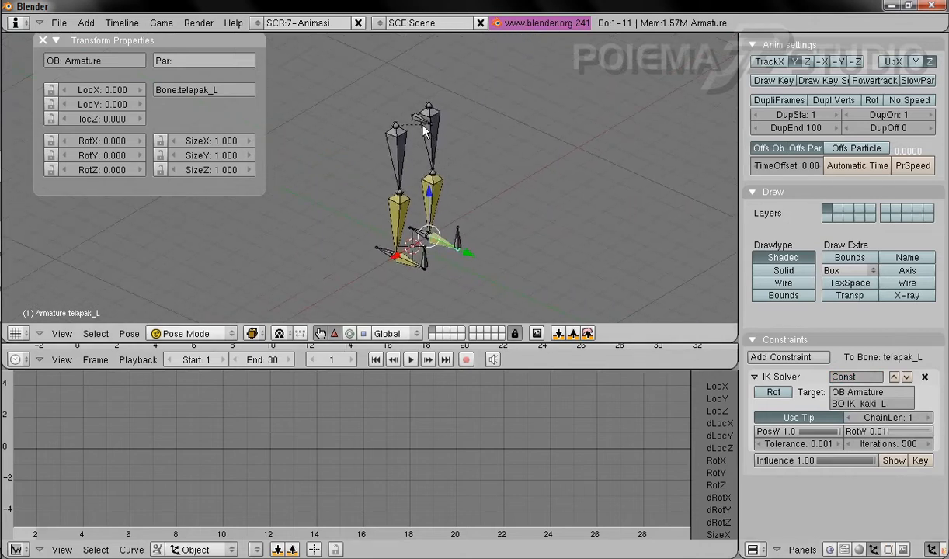
right_click(424, 131)
left_click_drag(403, 84, 414, 62)
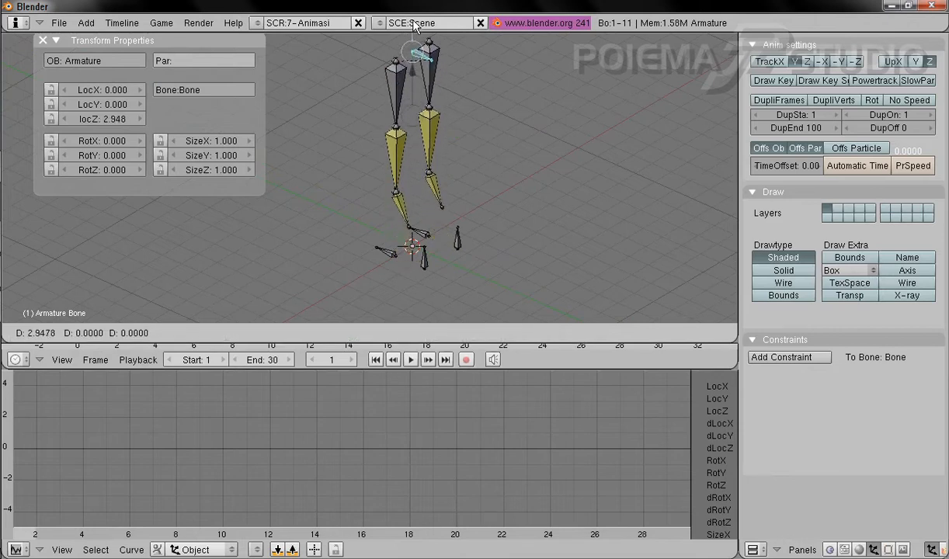
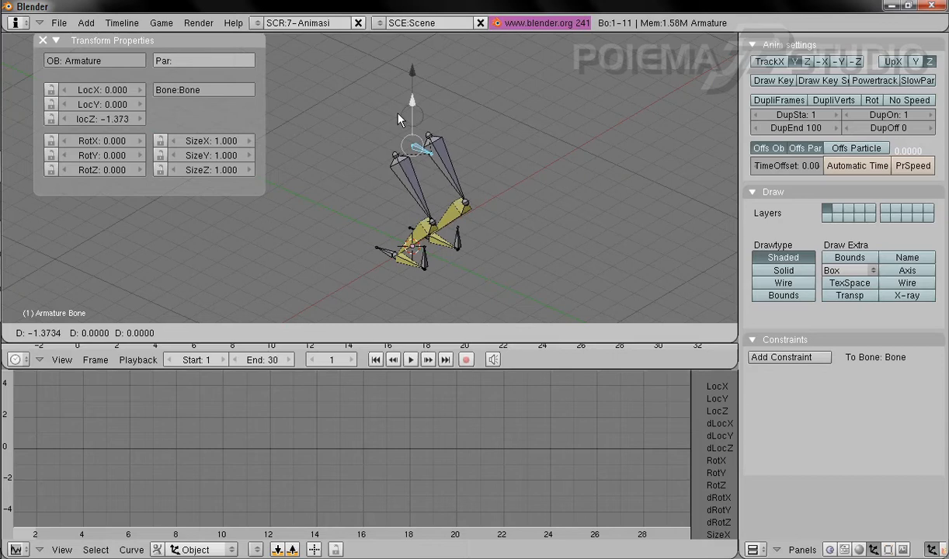
left_click(398, 118)
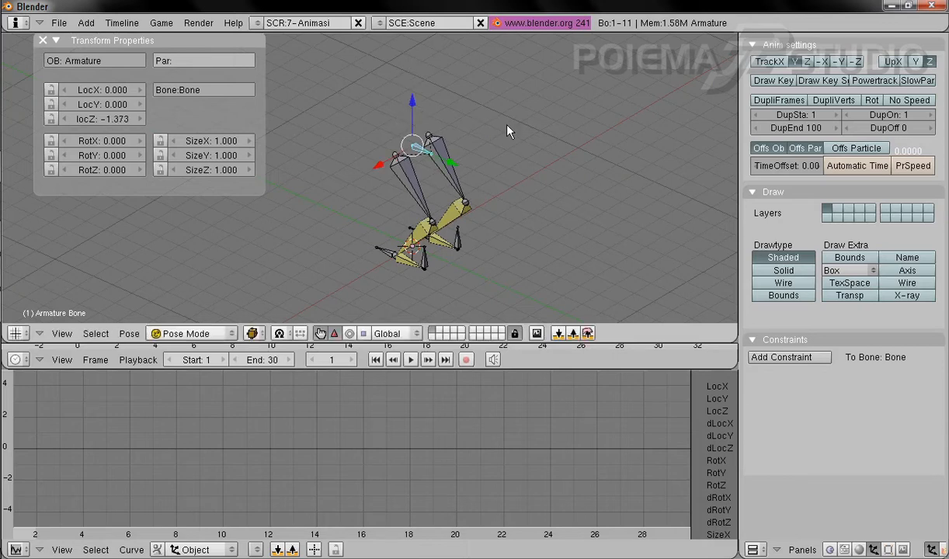
key("alt+g")
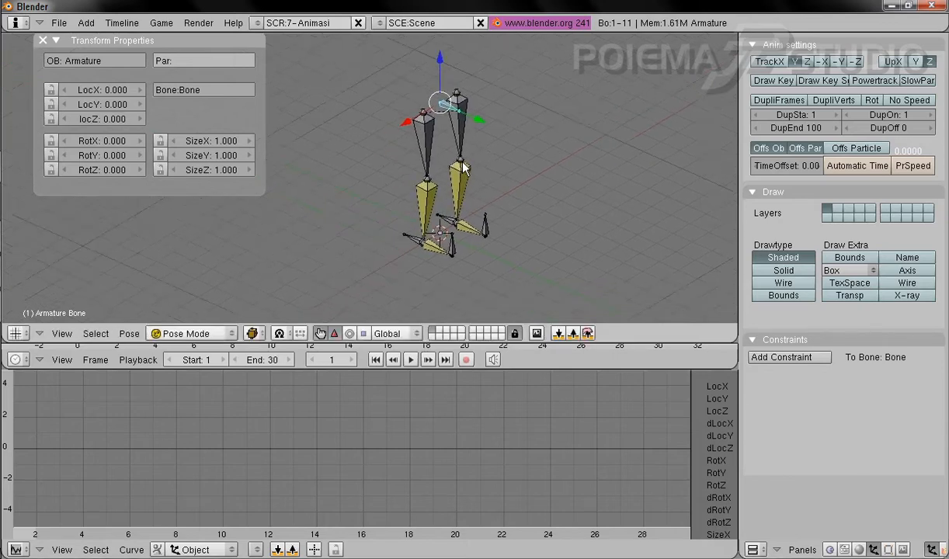
- Test the right foot control in side view by moving bone IK_kaki_R up on its own, and cancel the move
middle_click_drag(464, 167, 472, 144, "shift")
scroll(480, 210, "up", 5)
middle_click_drag(479, 218, 395, 202, "shift")
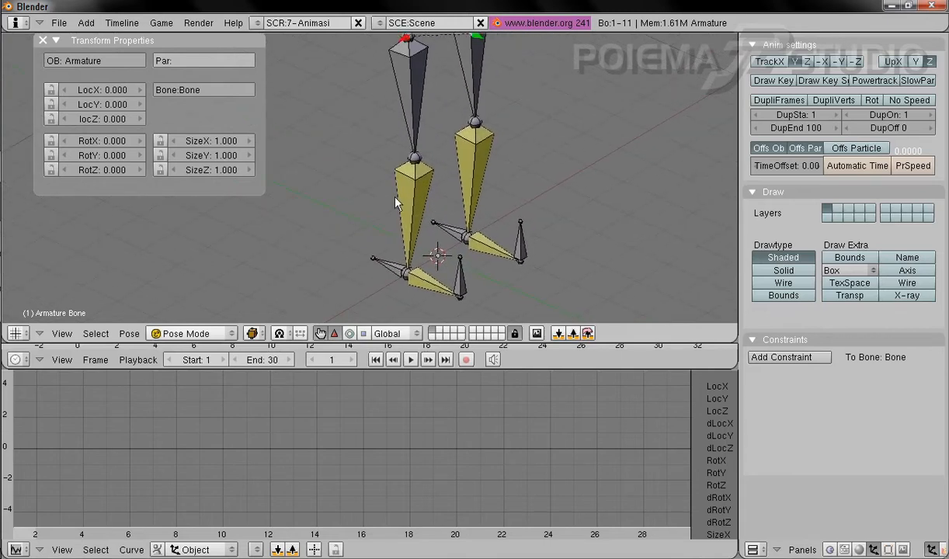
right_click(395, 270)
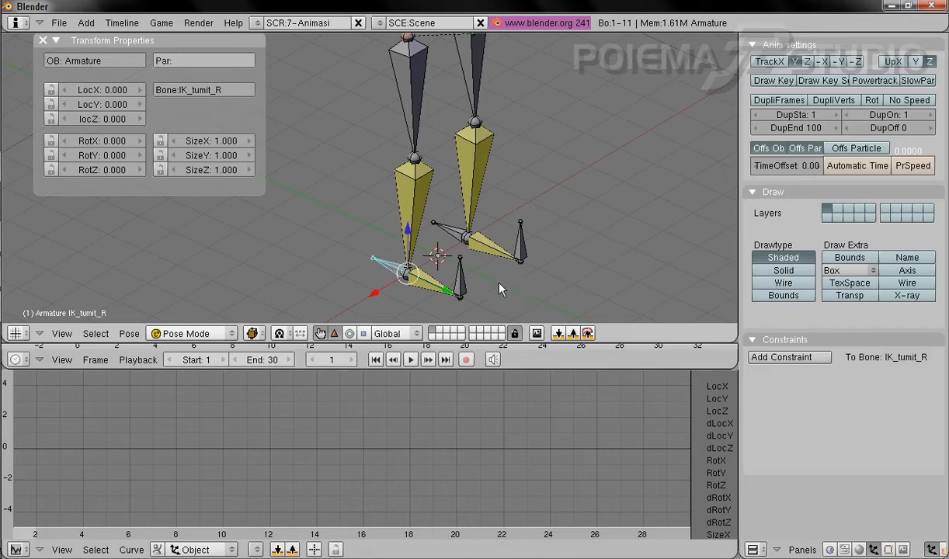
right_click(454, 265)
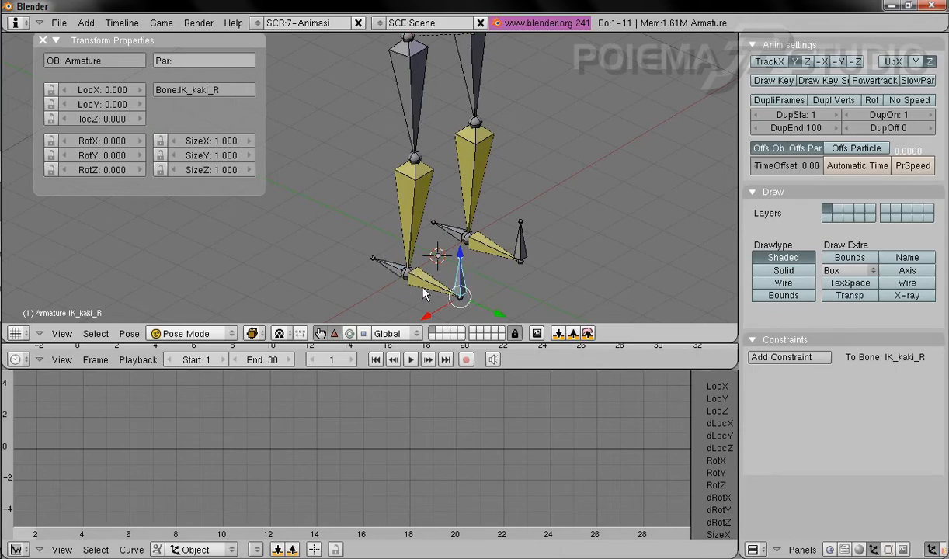
middle_click_drag(457, 286, 542, 252)
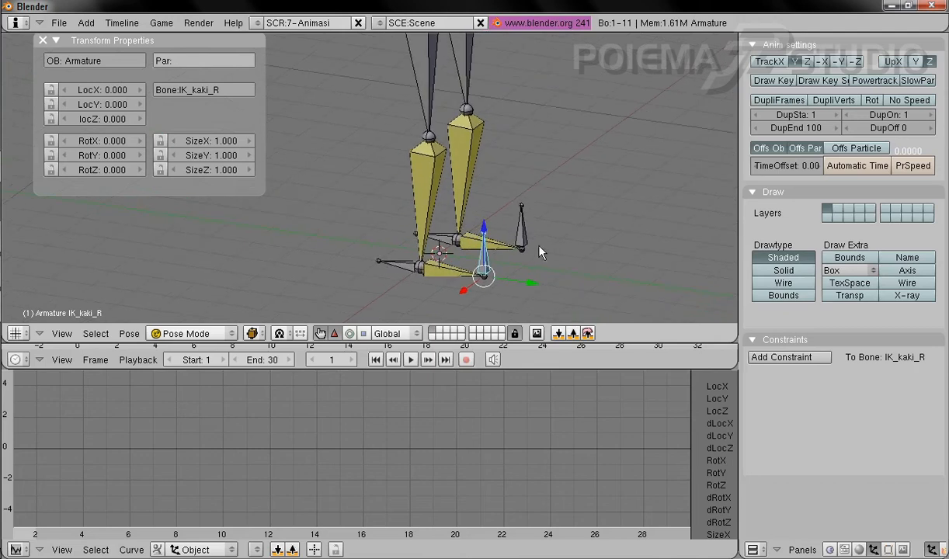
left_click(61, 333)
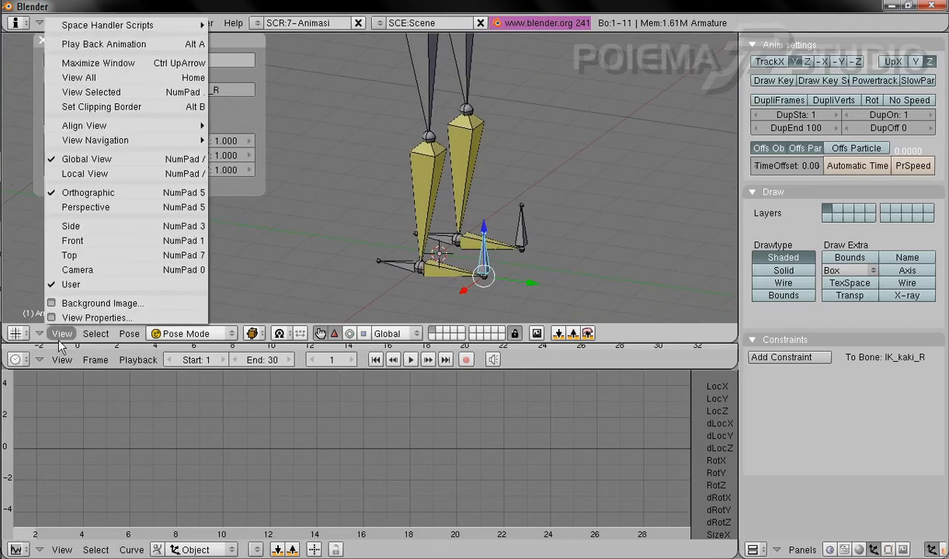
left_click(92, 225)
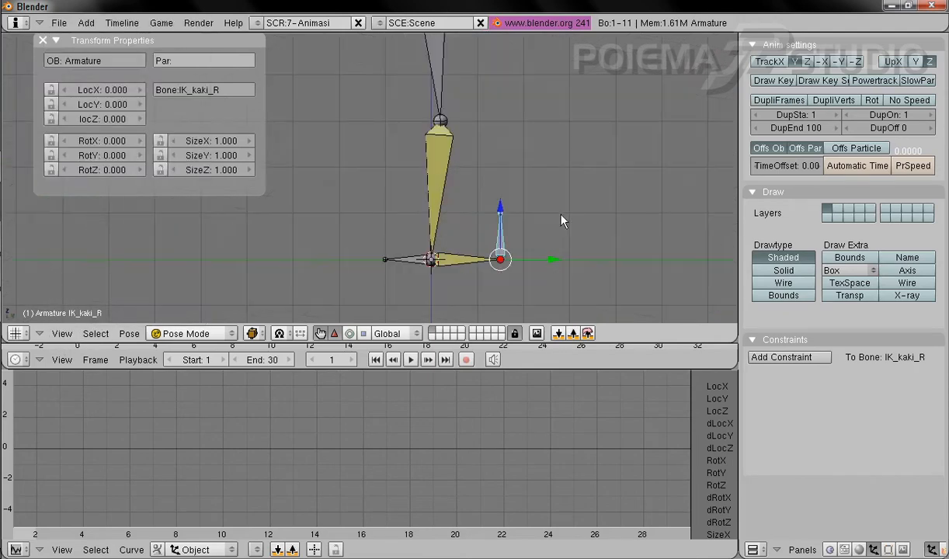
middle_click_drag(519, 179, 519, 188, "shift")
middle_click_drag(586, 252, 508, 237, "ctrl")
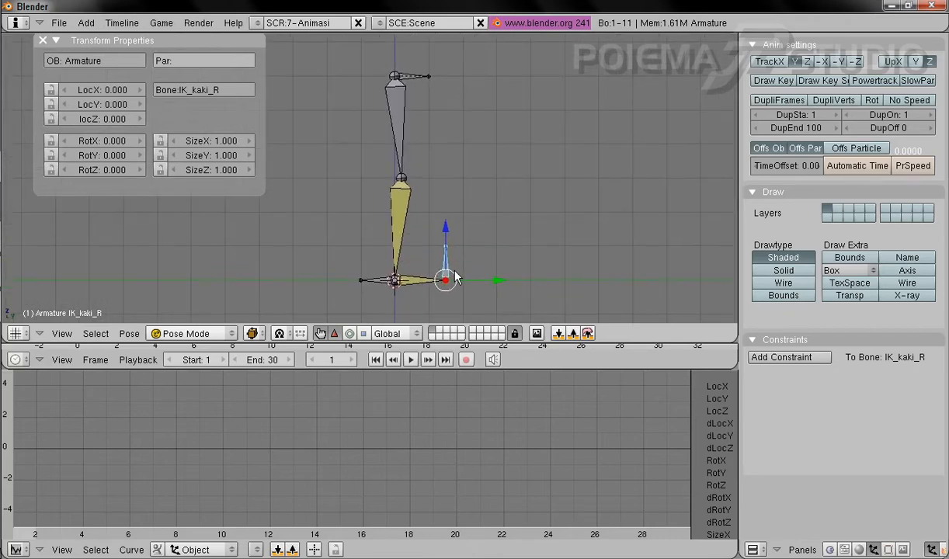
left_click_drag(454, 271, 444, 222)
right_click(444, 221)
- Select IK_tumit_R and IK_kaki_R together, test moving both up and forward in side view, and cancel the move
middle_click_drag(422, 224, 376, 280)
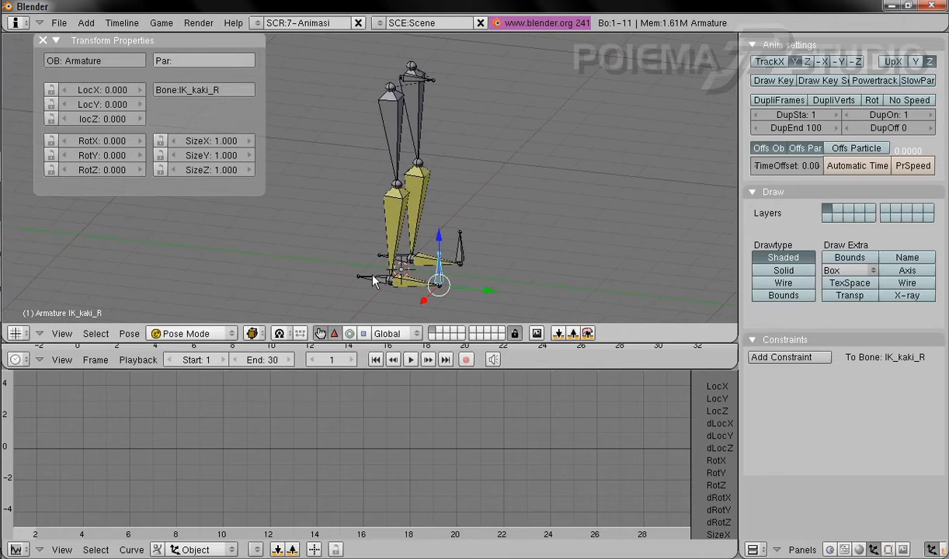
right_click(373, 281)
right_click(440, 280)
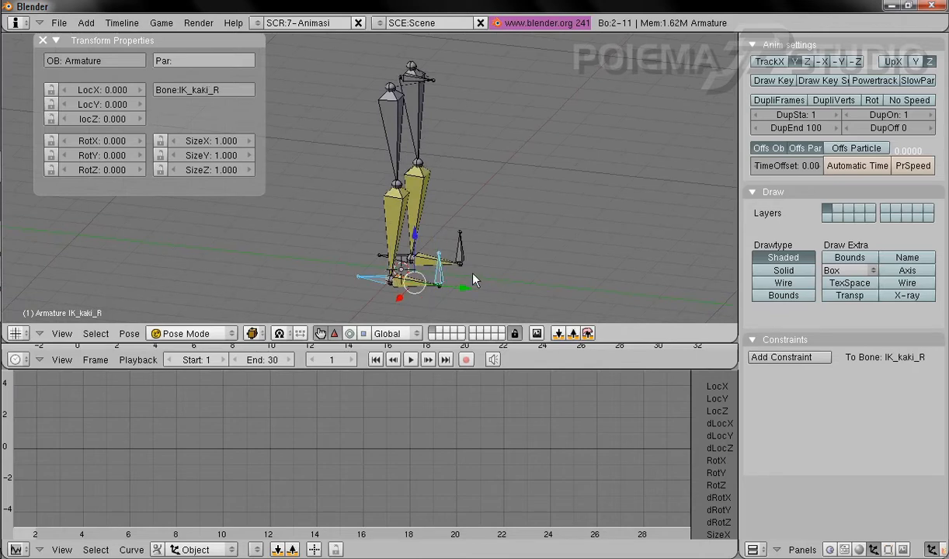
left_click(56, 334)
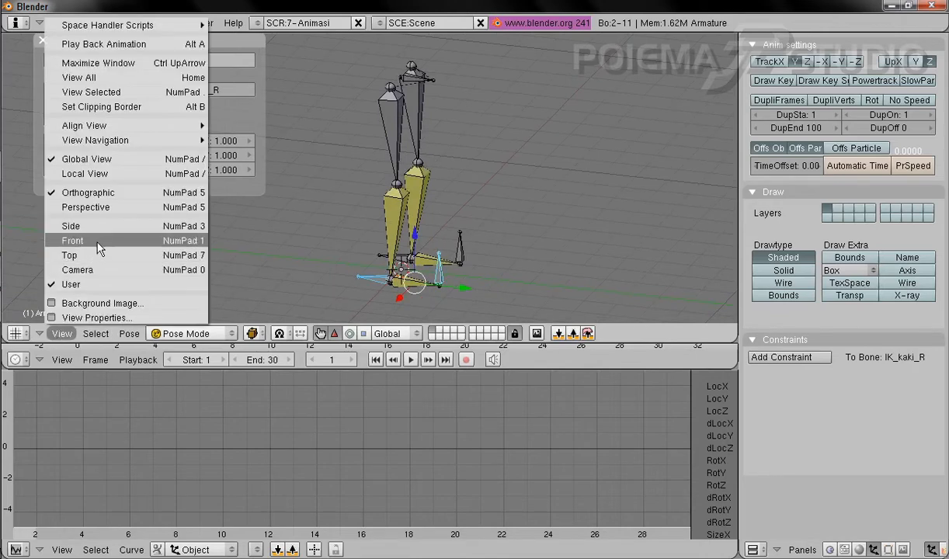
left_click(78, 241)
left_click_drag(427, 275, 459, 242)
right_click(459, 242)
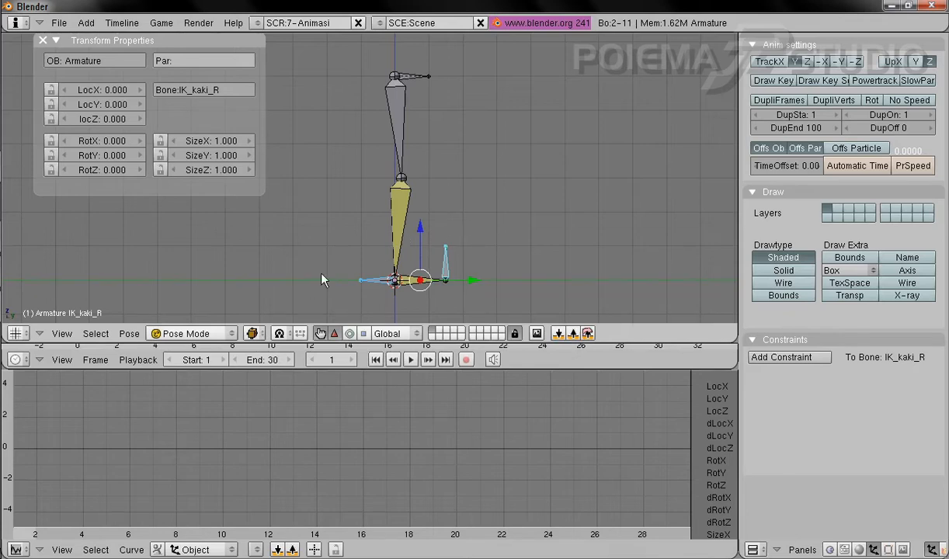
- Switch the armature to Edit Mode and make heel bone IK_tumit_R a child of IK_kaki_R
left_click(194, 334)
left_click(198, 305)
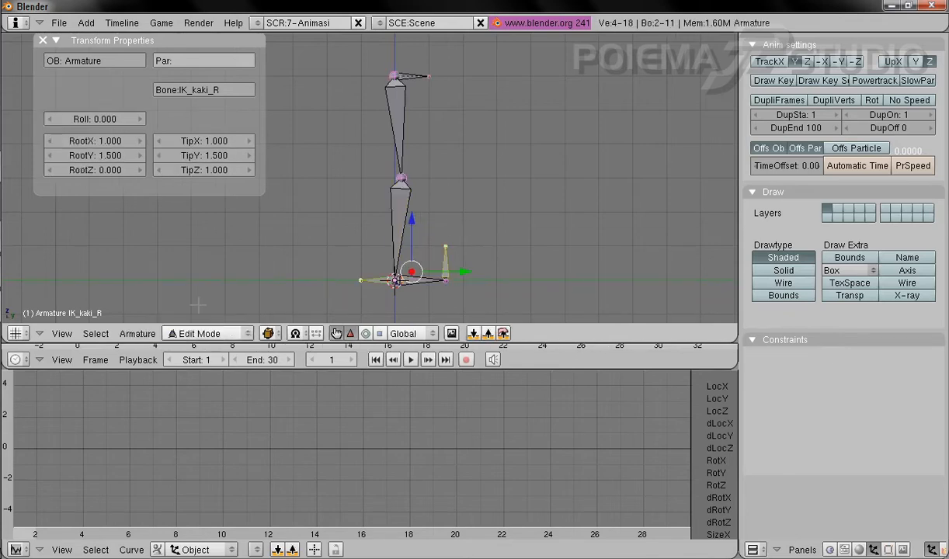
middle_click_drag(517, 230, 423, 260)
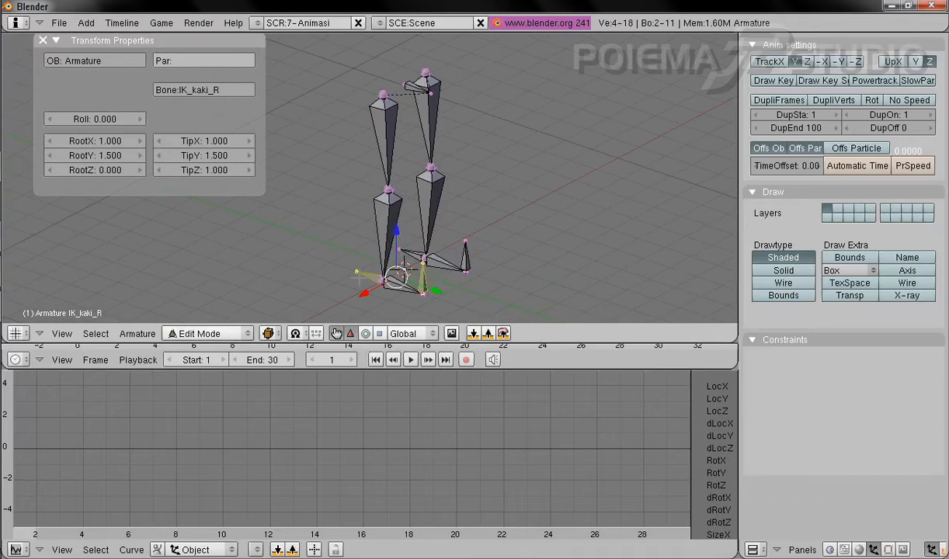
right_click(357, 271)
right_click(367, 275)
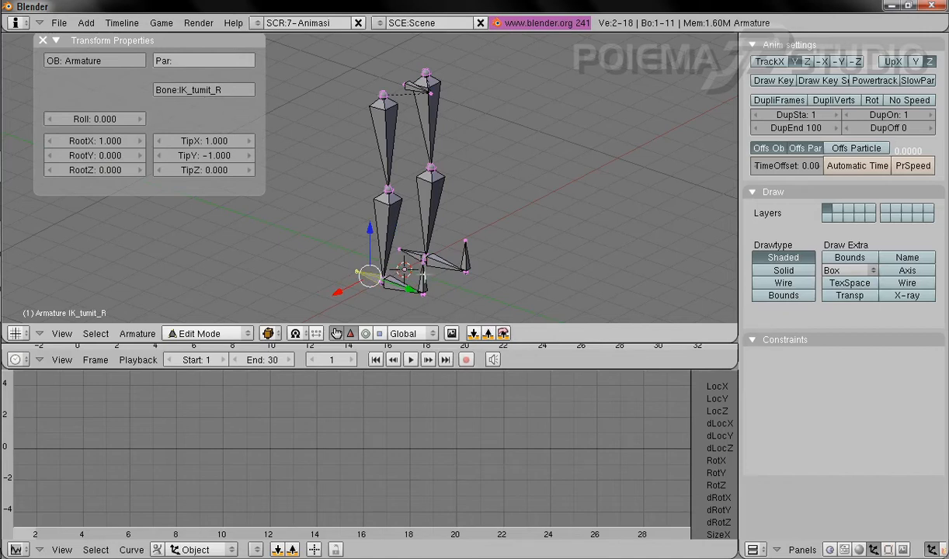
right_click(423, 276)
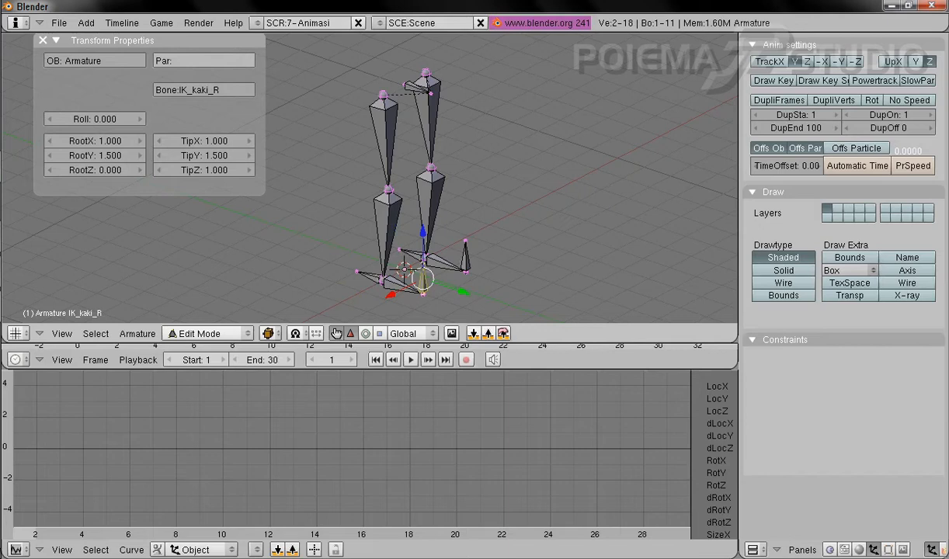
middle_click_drag(492, 251, 502, 239)
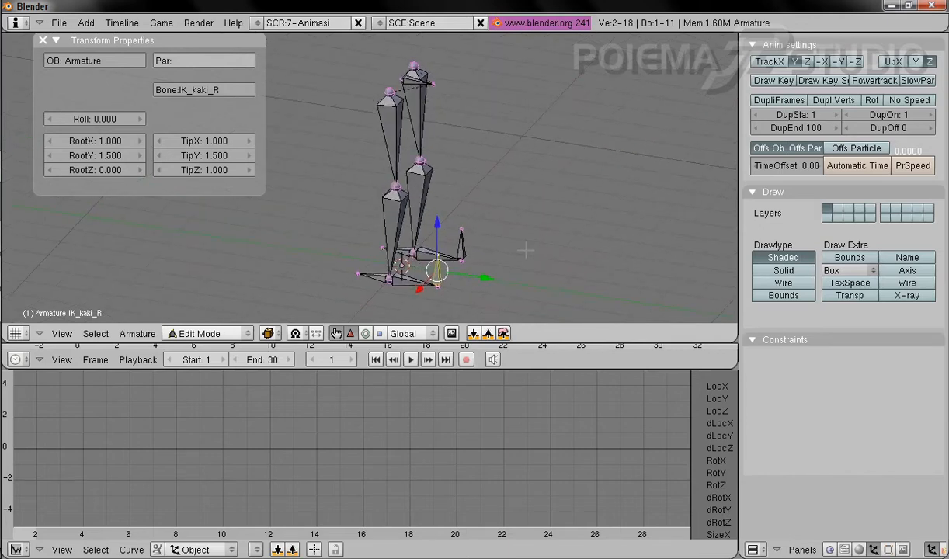
right_click(373, 278)
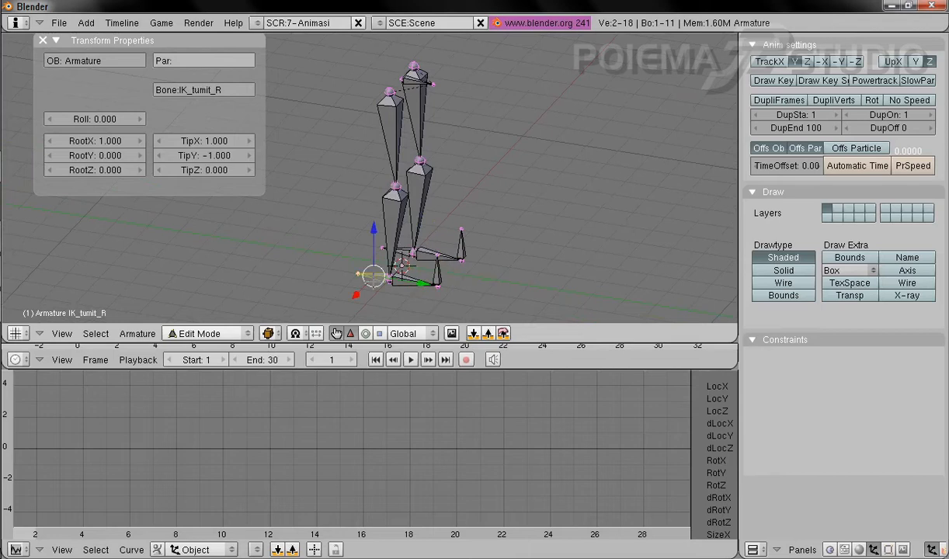
right_click(448, 268)
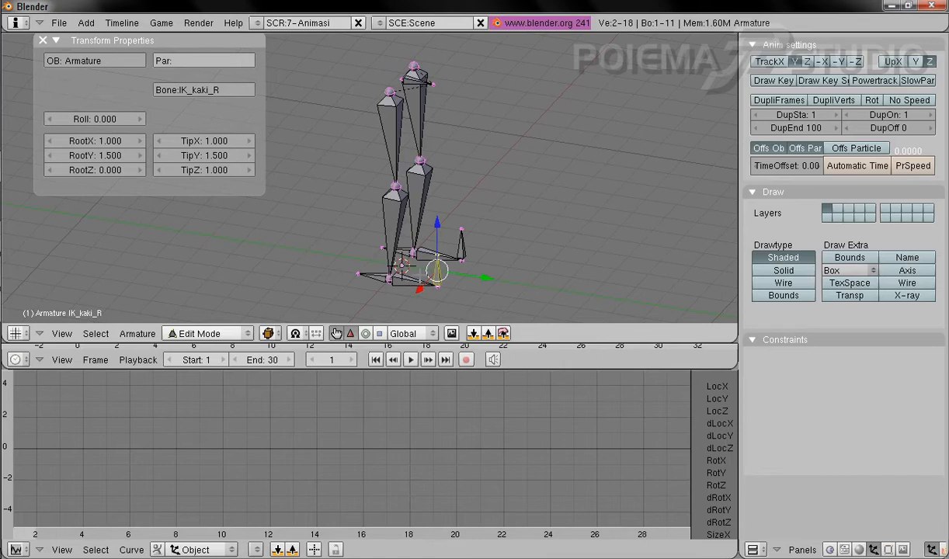
right_click(359, 274)
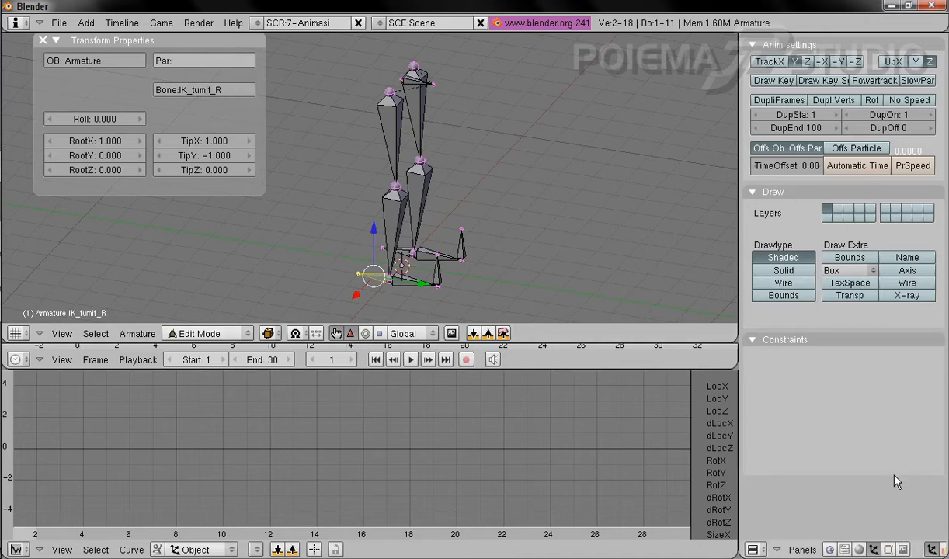
left_click(888, 550)
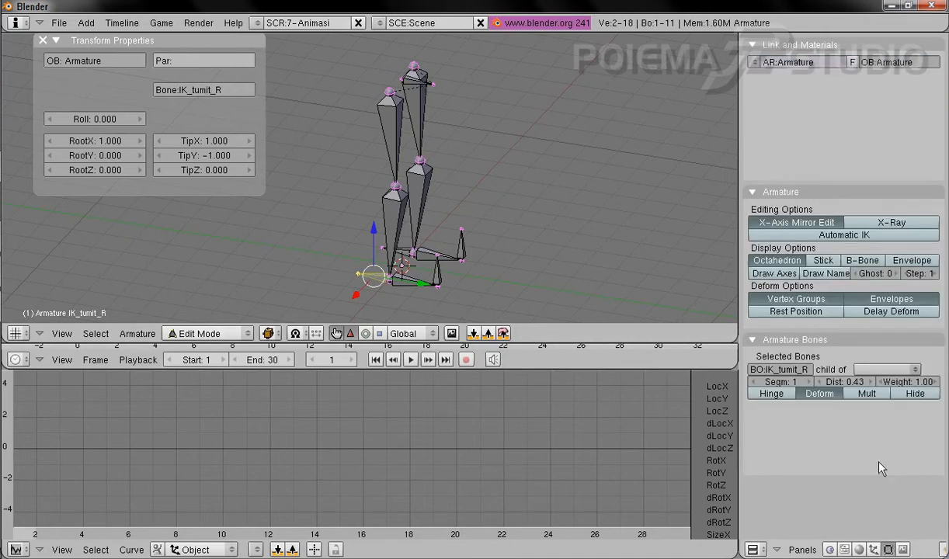
left_click(879, 370)
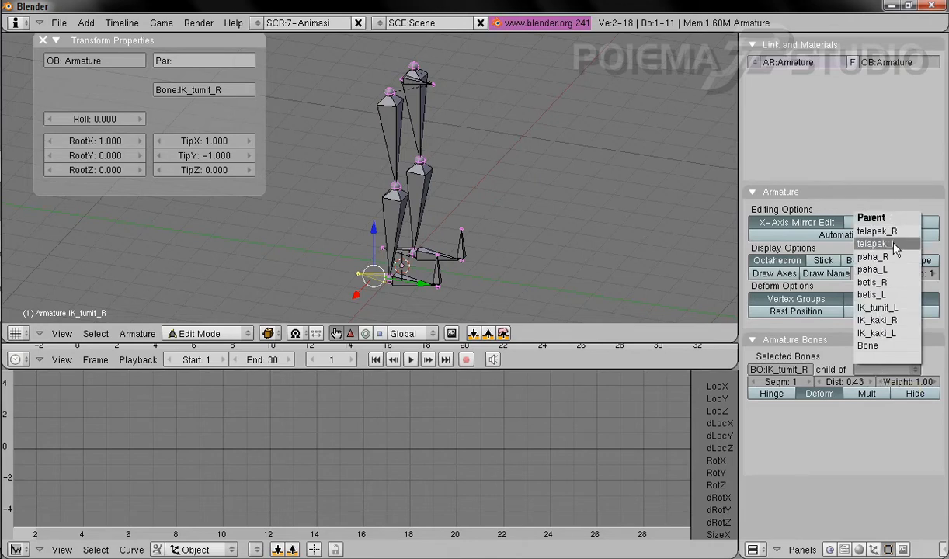
left_click(898, 322)
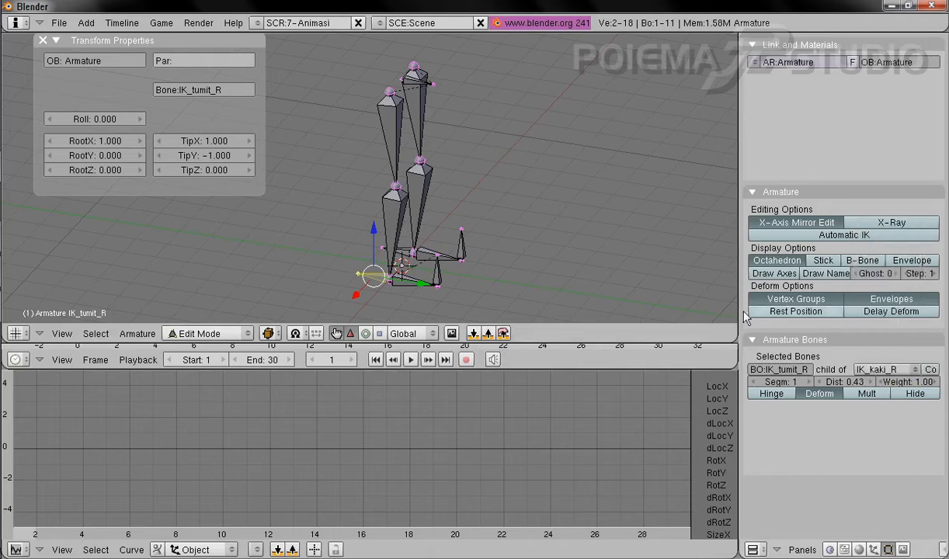
- Make heel bone IK_tumit_L a child of IK_kaki_L
middle_click_drag(527, 254, 479, 258)
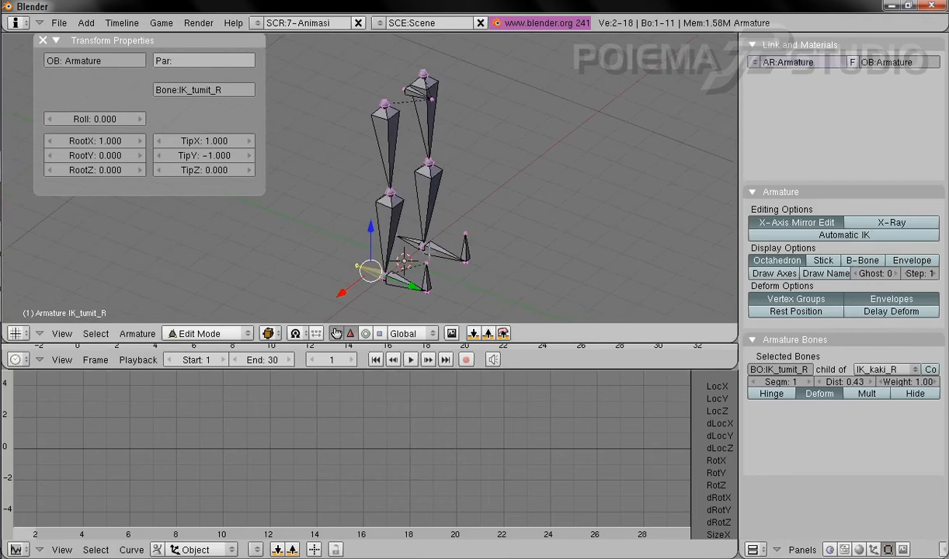
right_click(408, 240)
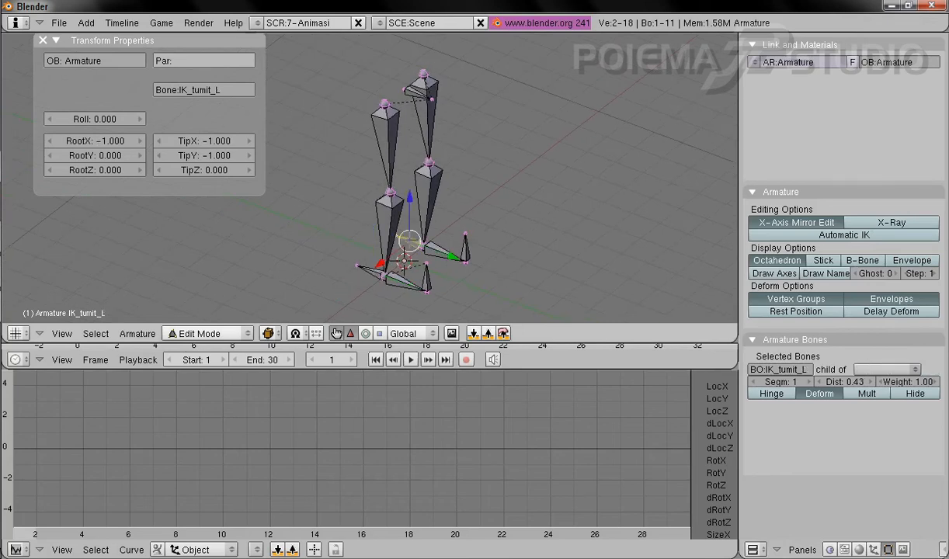
left_click(864, 370)
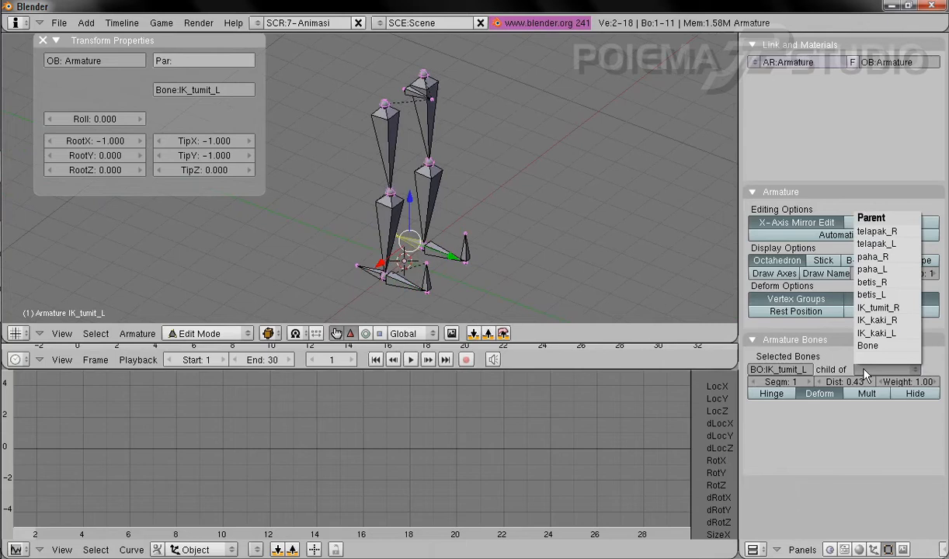
left_click(891, 335)
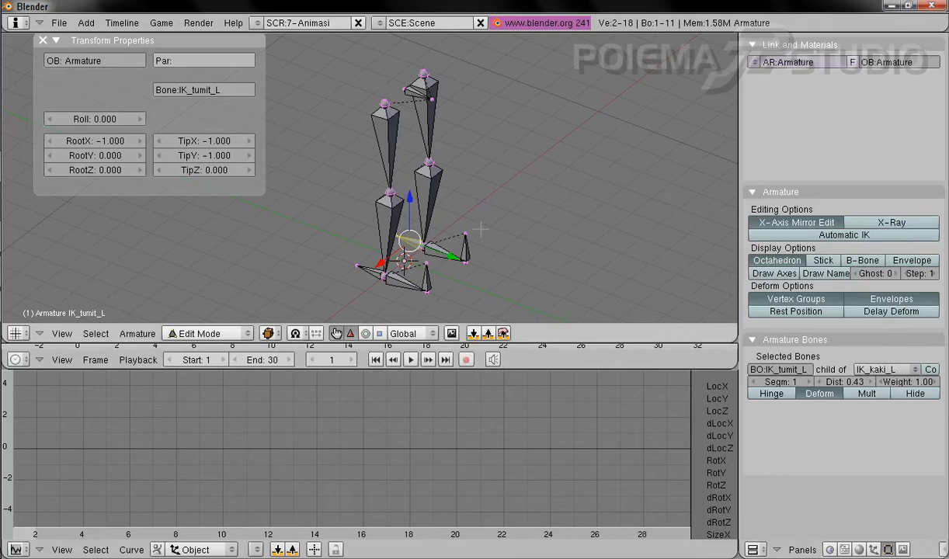
- Return the armature to Pose Mode
scroll(455, 226, "up", 4)
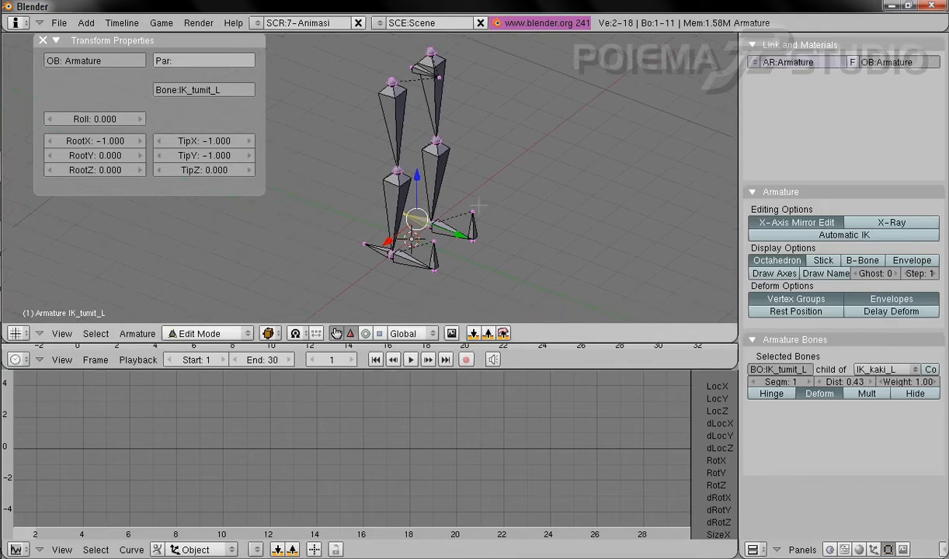
scroll(514, 243, "up", 1)
middle_click_drag(556, 252, 550, 218, "shift")
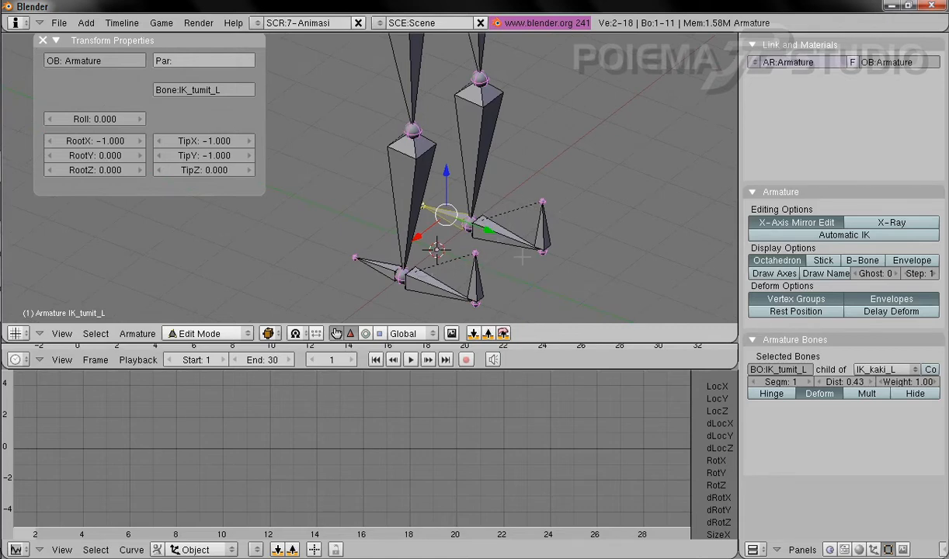
left_click(210, 333)
left_click(201, 290)
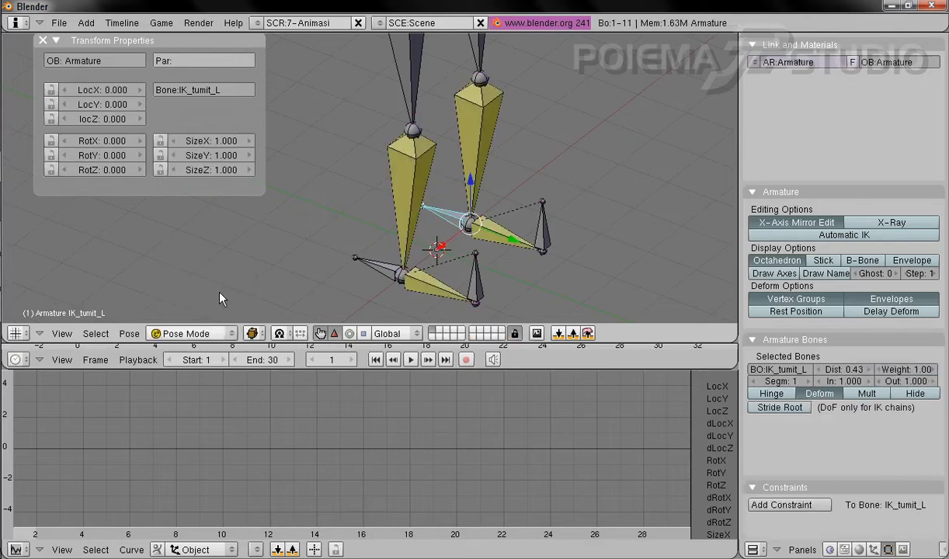
- Test the right leg in side view by moving IK_kaki_R about 2.15 along Y and 2.63 up along Z, and clear its location
left_click(61, 333)
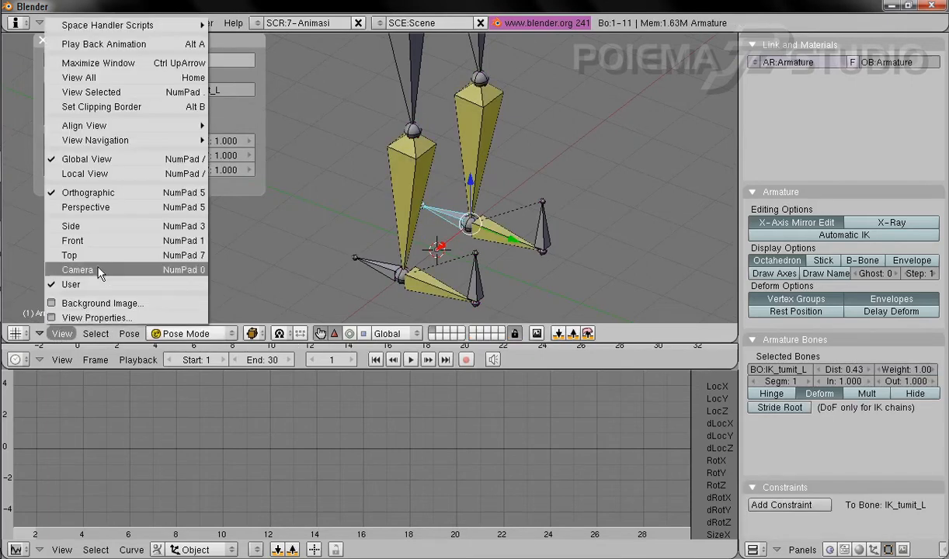
left_click(109, 235)
scroll(497, 237, "down", 3)
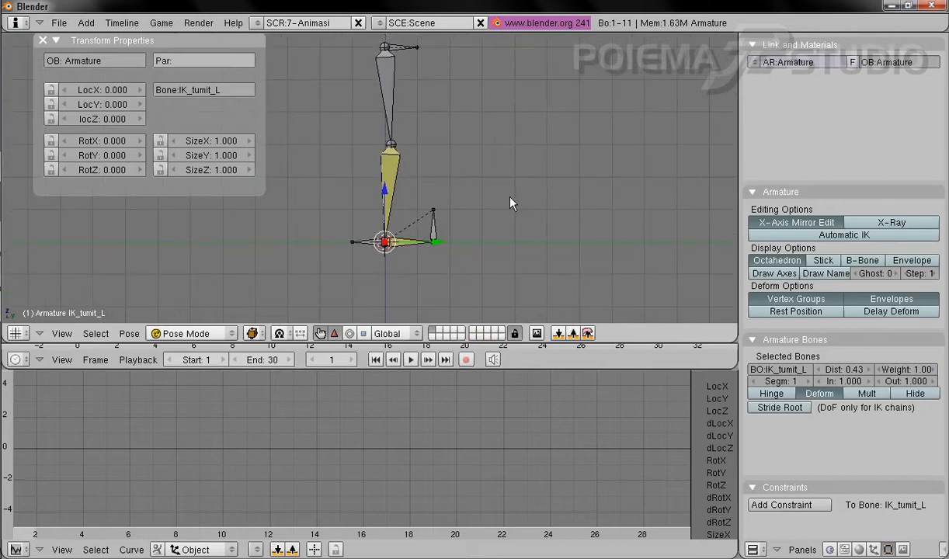
middle_click_drag(501, 233, 487, 257, "shift")
right_click(426, 272)
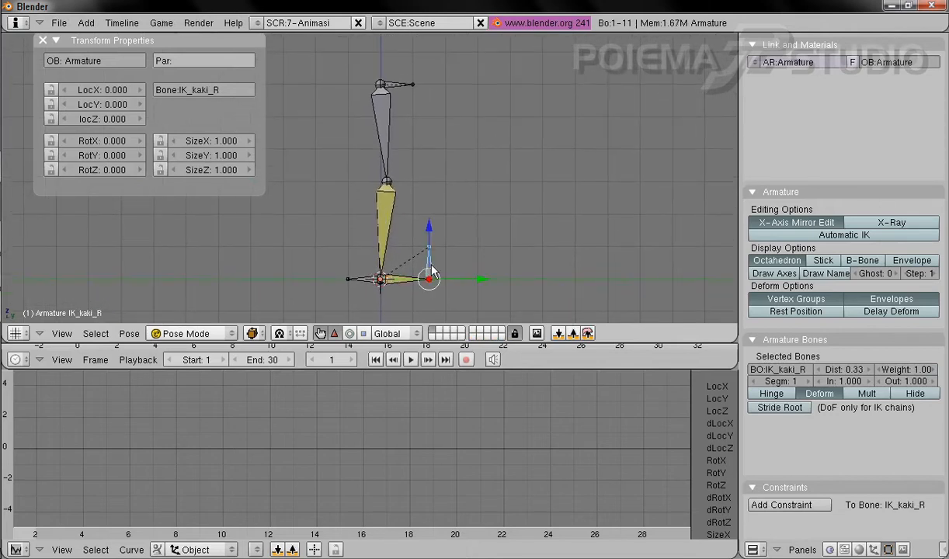
key("g")
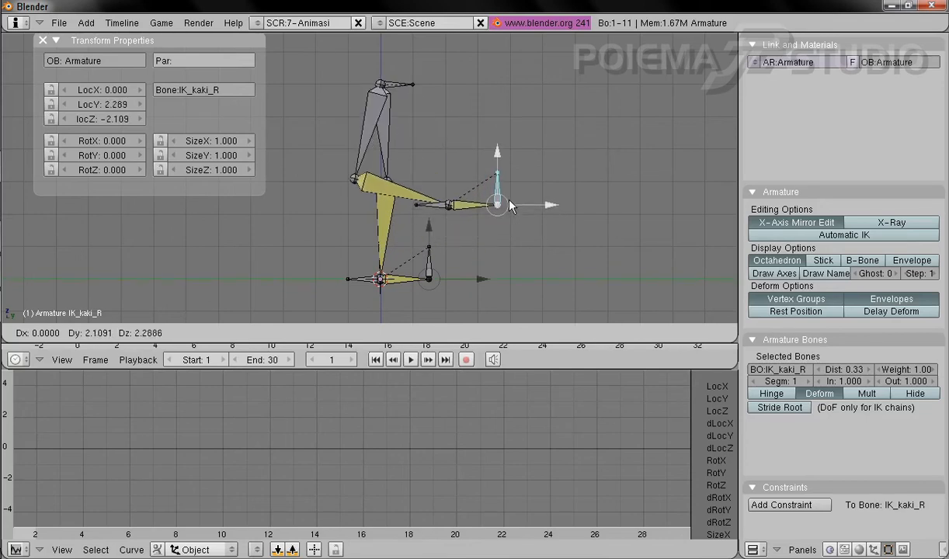
left_click(510, 194)
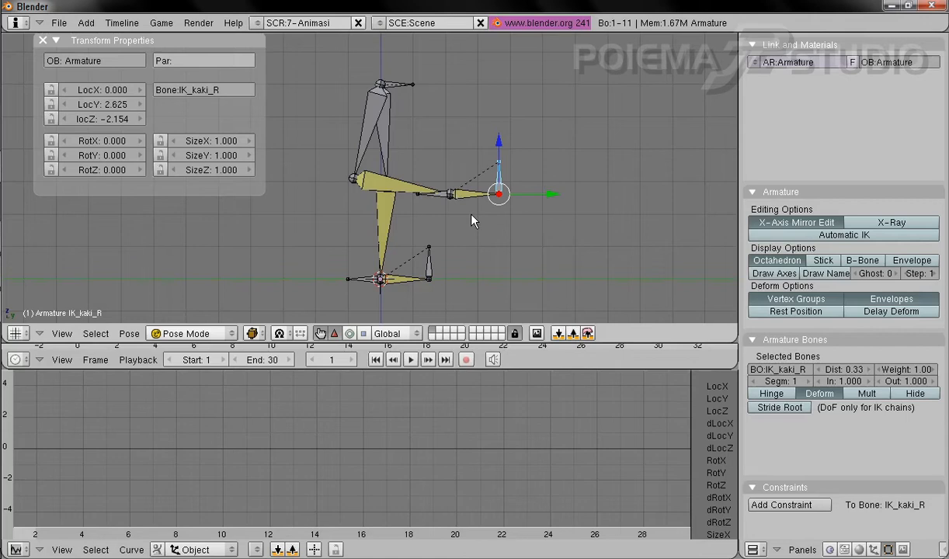
key("alt+g")
middle_click_drag(544, 236, 468, 258)
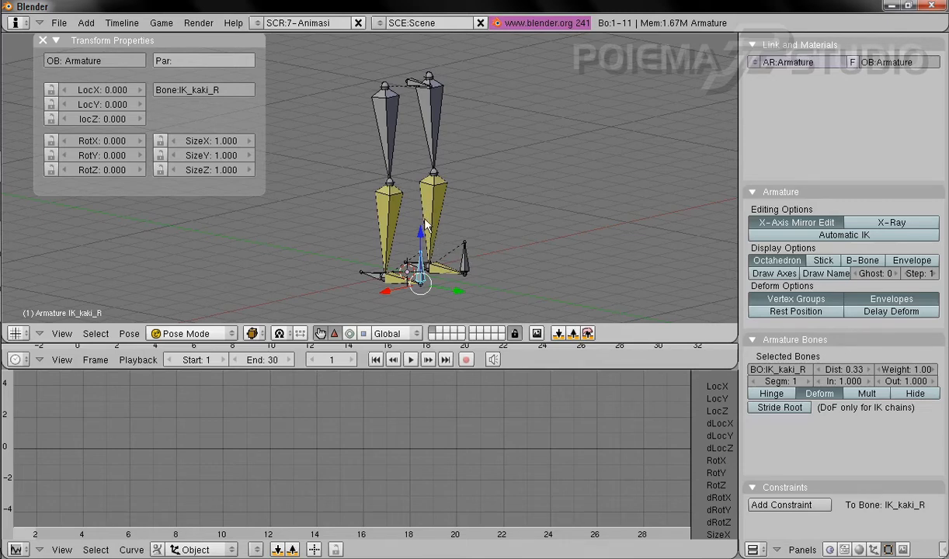
- Switch the armature to Edit Mode and extrude mirrored knee bones, placing the right one's tip at about X 0.57, Y 1.35, Z 2.11
middle_click_drag(427, 247, 450, 216)
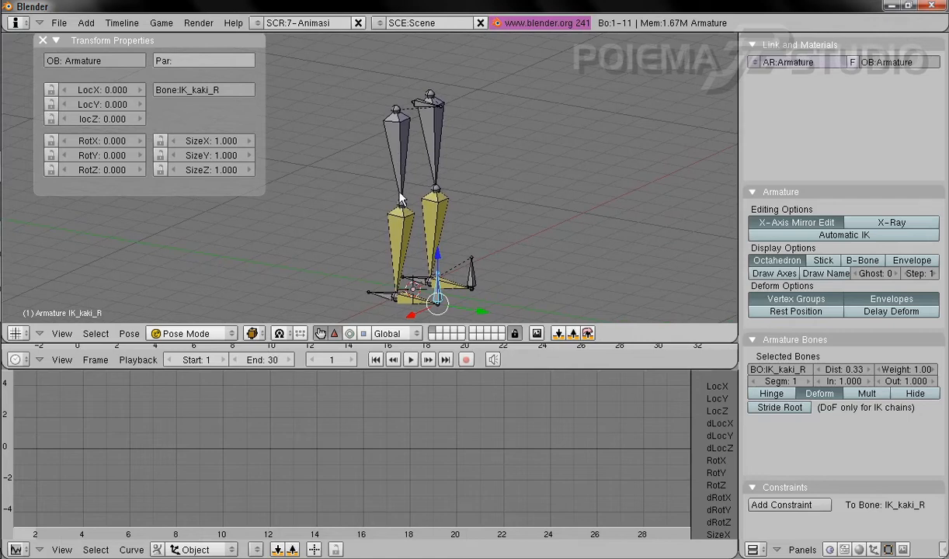
left_click(200, 333)
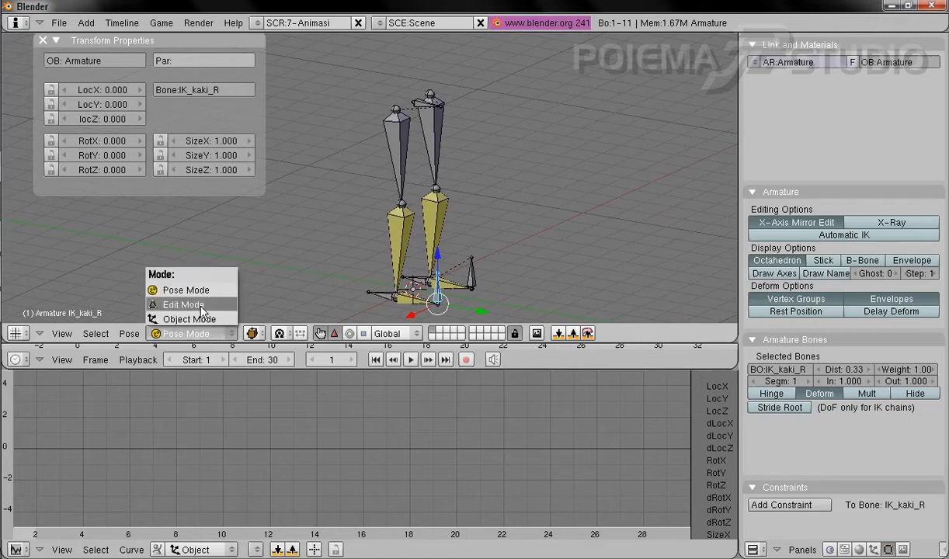
left_click(187, 304)
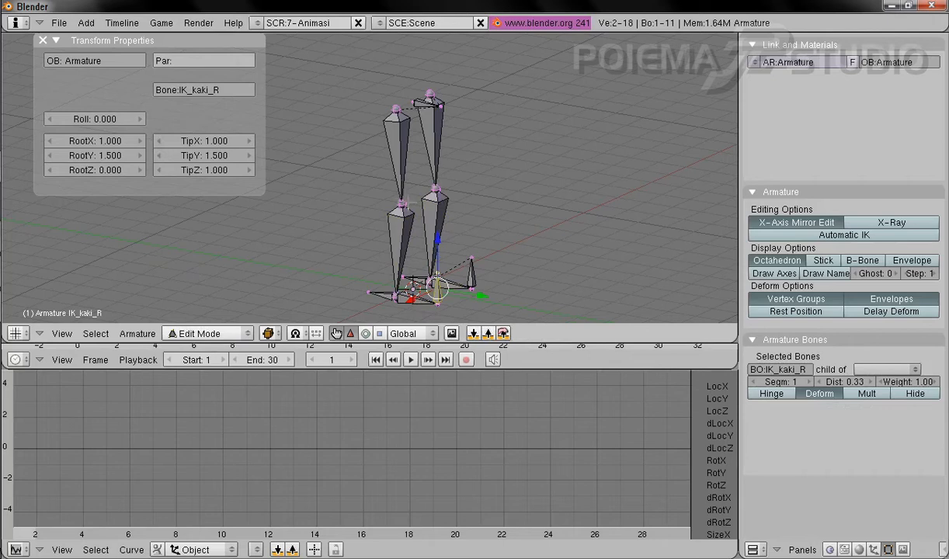
right_click(401, 203)
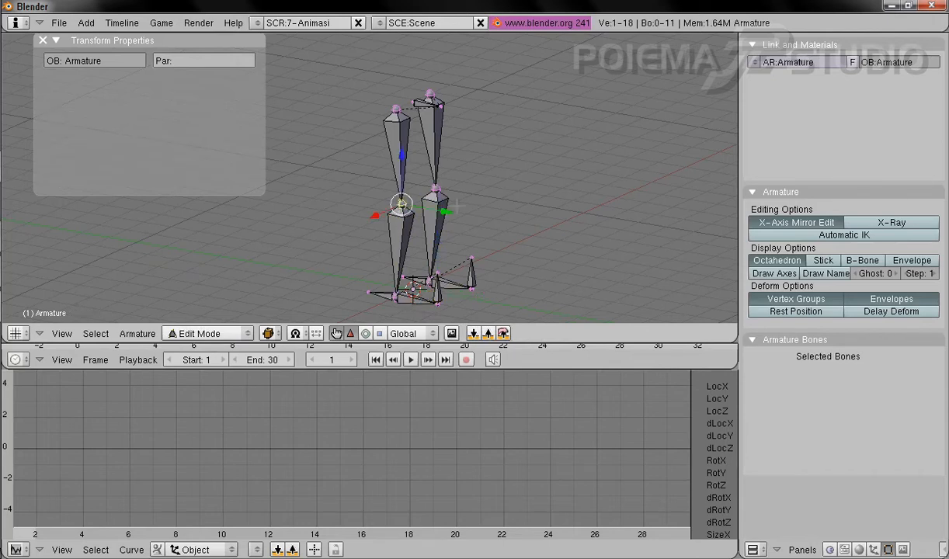
scroll(442, 186, "up", 3)
mouse_move(495, 232)
middle_mouse_down("shift")
mouse_move(491, 218)
mouse_move(479, 234)
middle_mouse_up("shift")
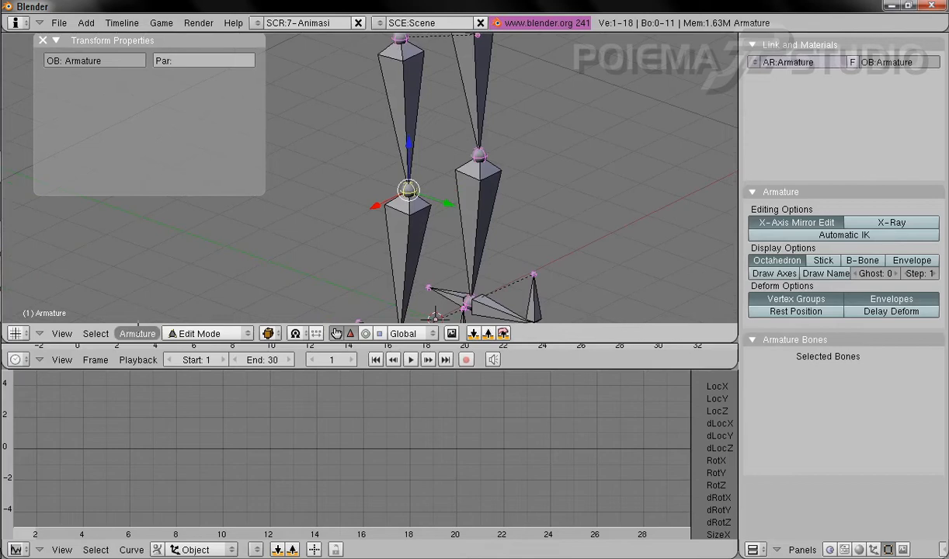
left_click(137, 333)
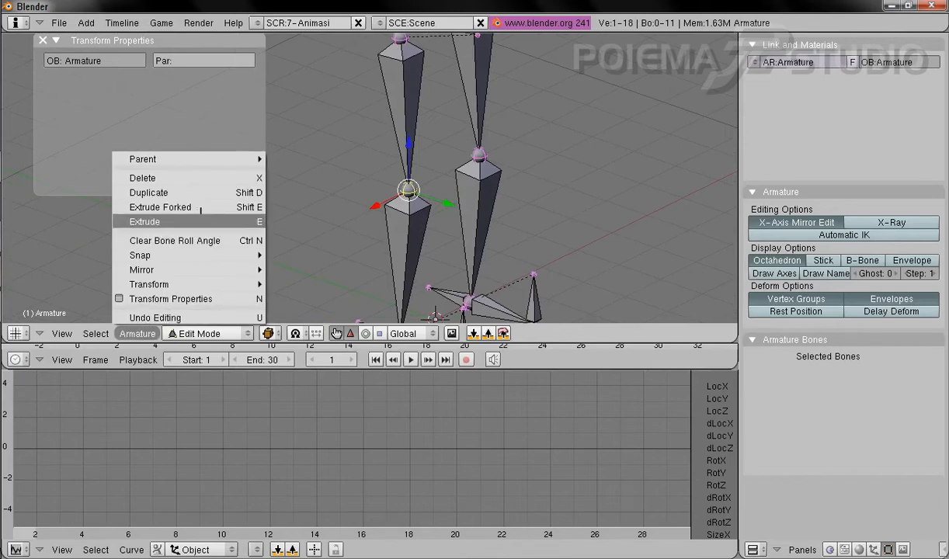
left_click(202, 222)
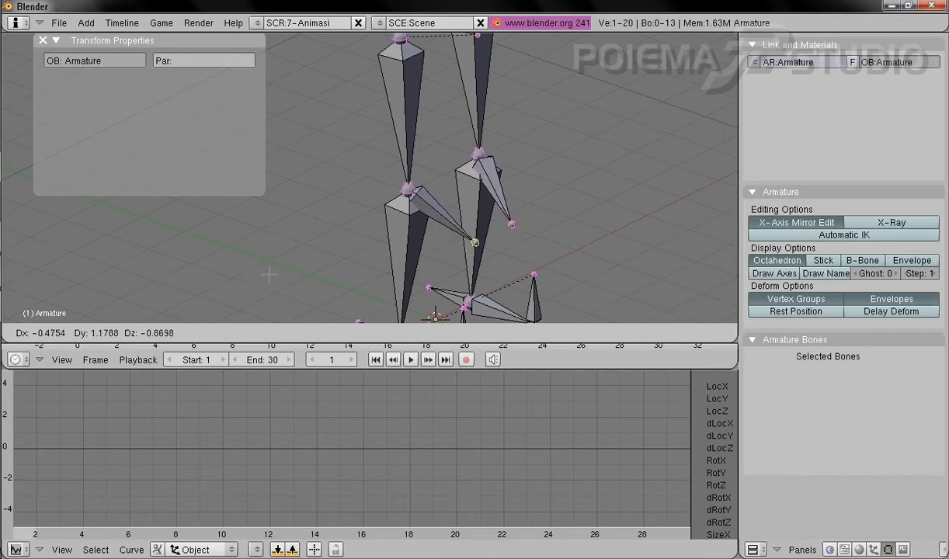
key("Return")
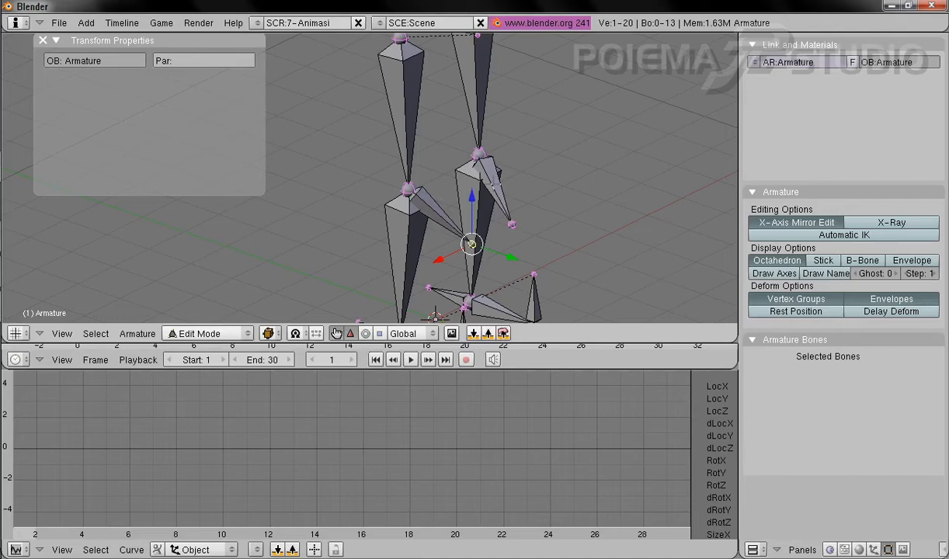
- Rename the new bone extruded from the right knee as lutut_R
right_click(441, 208)
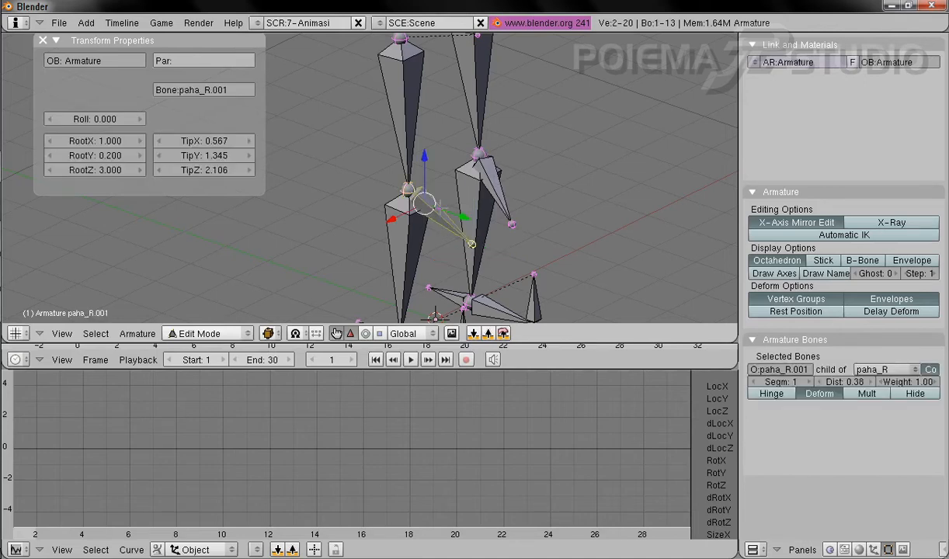
left_click(215, 91)
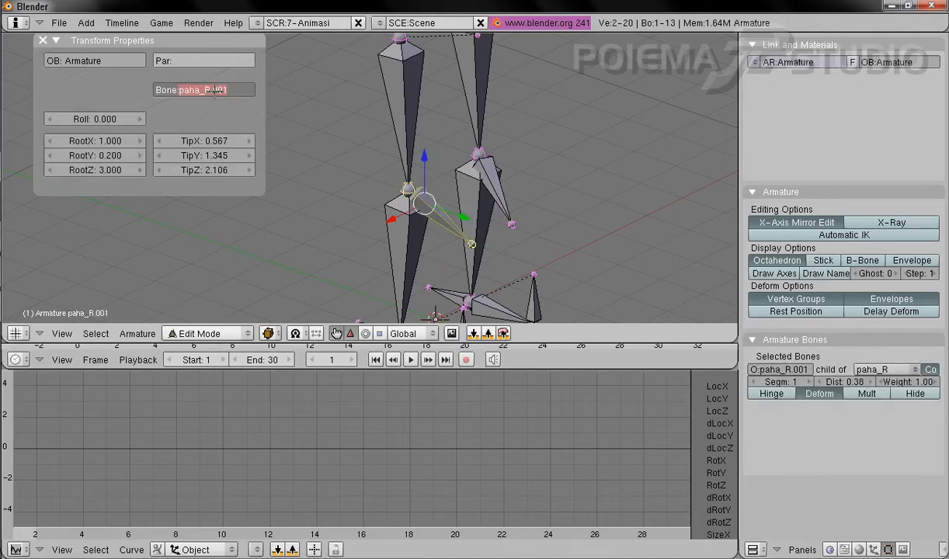
type("lutut_R")
key("Return")
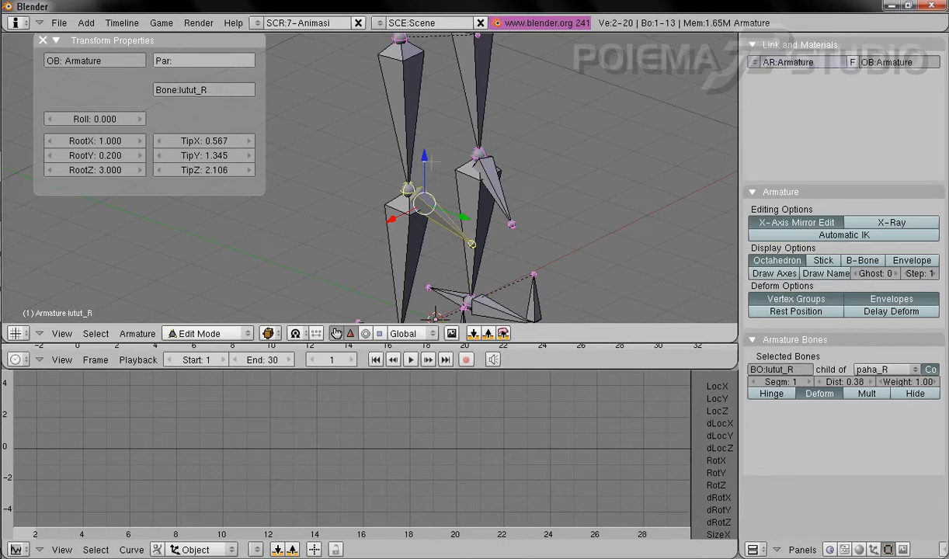
- Rename the mirrored bone extruded from the left knee as lutut_L
right_click(478, 178)
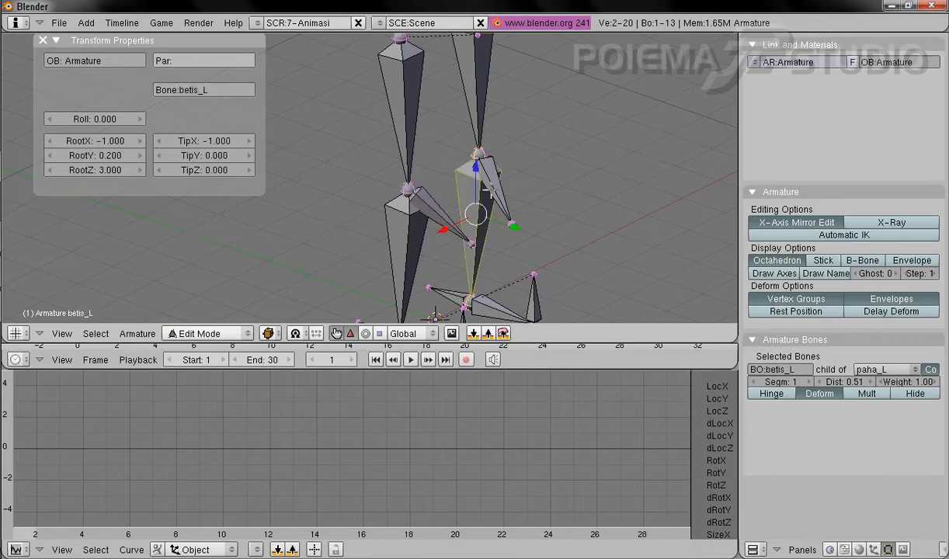
right_click(473, 179)
left_click(225, 89)
type("lutut_L")
key("Return")
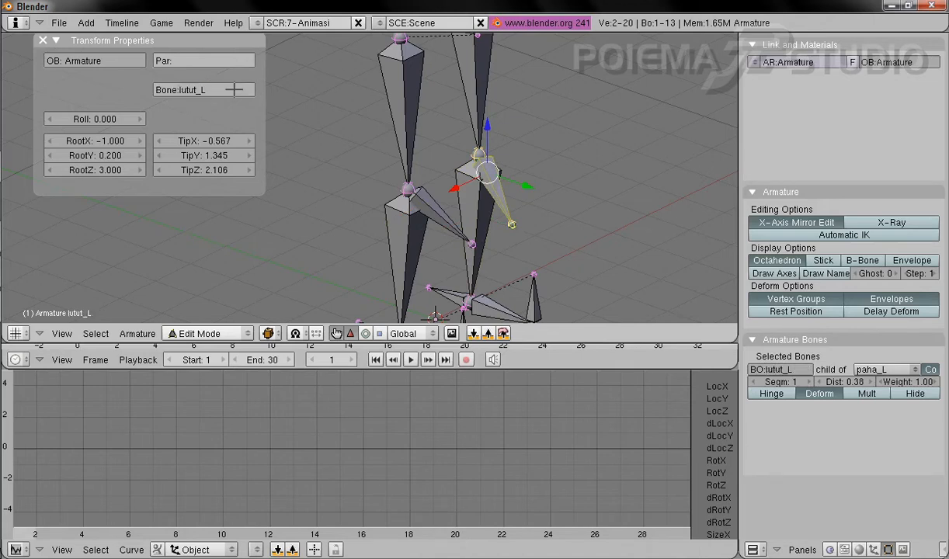
- Set the tip of knee bone lutut_R to X 1, Y 1 and Z 3
right_click(415, 209)
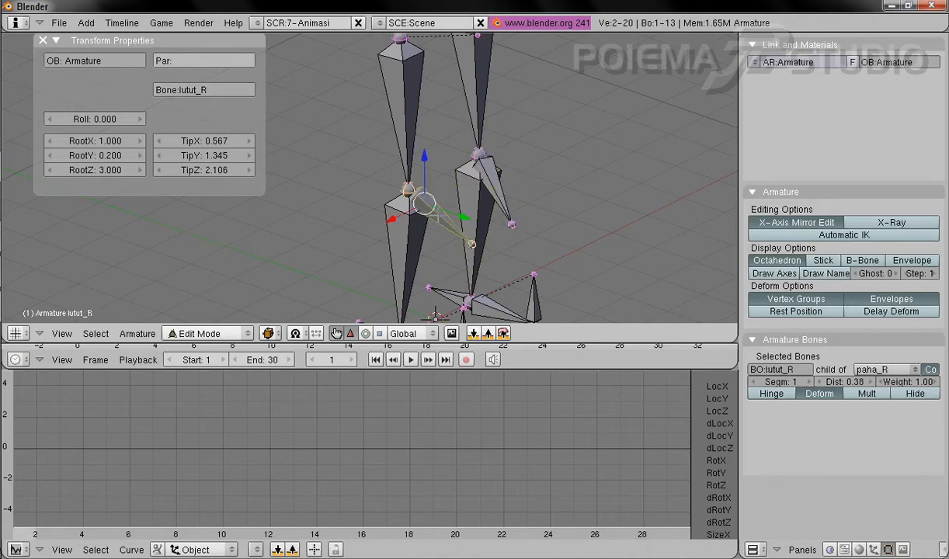
left_click(209, 139)
type("1")
key("Tab")
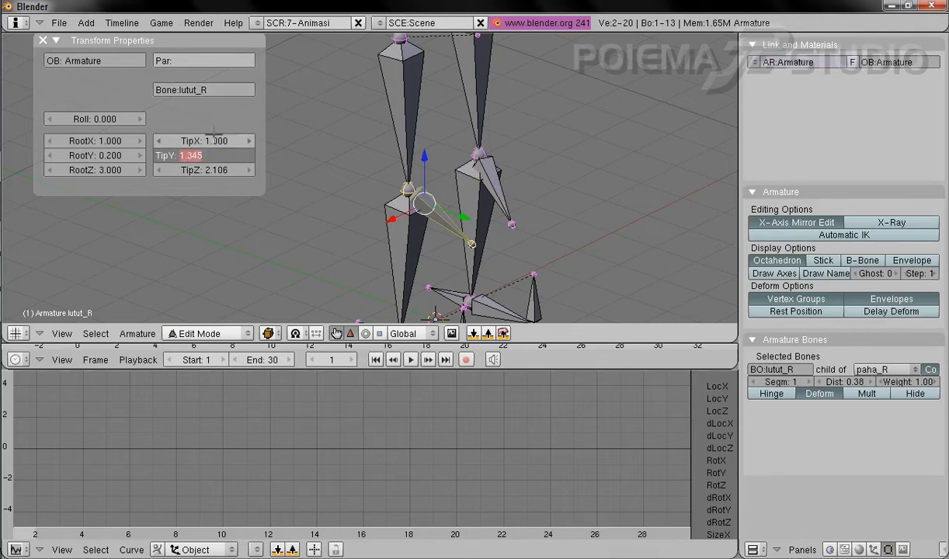
type("1")
key("Tab")
type("3")
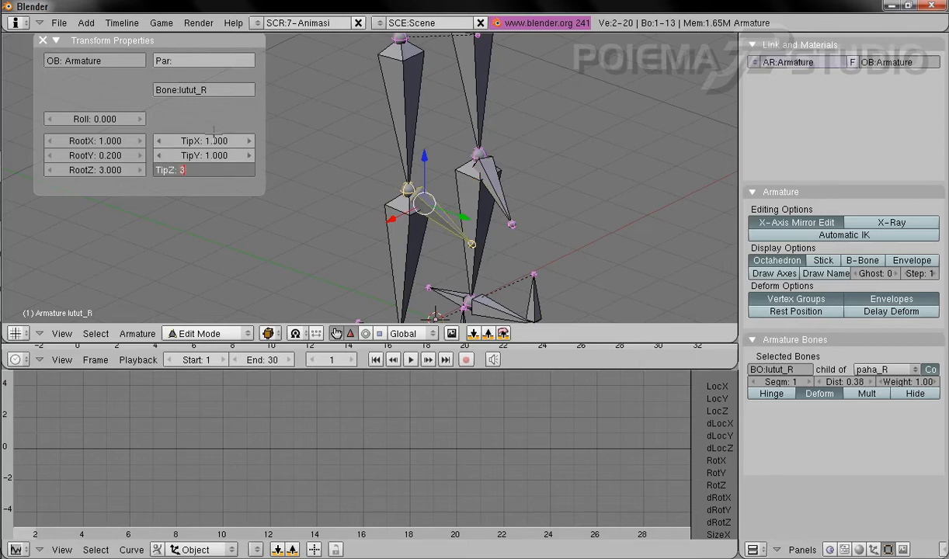
key("Return")
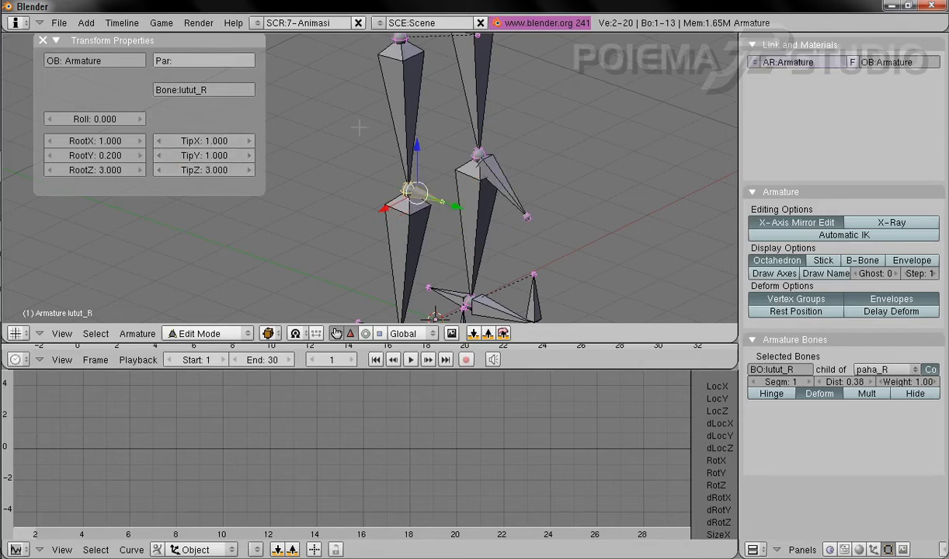
- Set the tip of knee bone lutut_L to X -1, Y 1 and Z 3
right_click(499, 186)
right_click(503, 179)
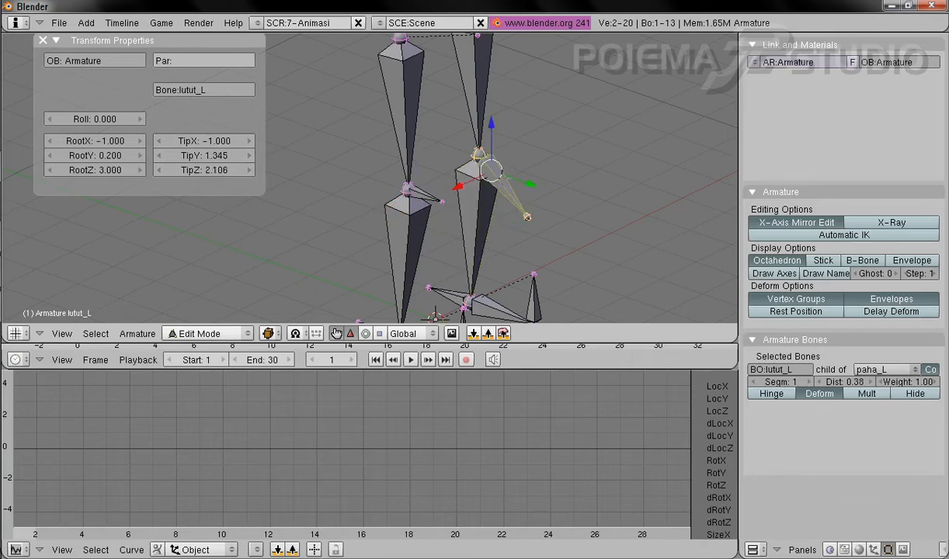
left_click(220, 142)
type("-")
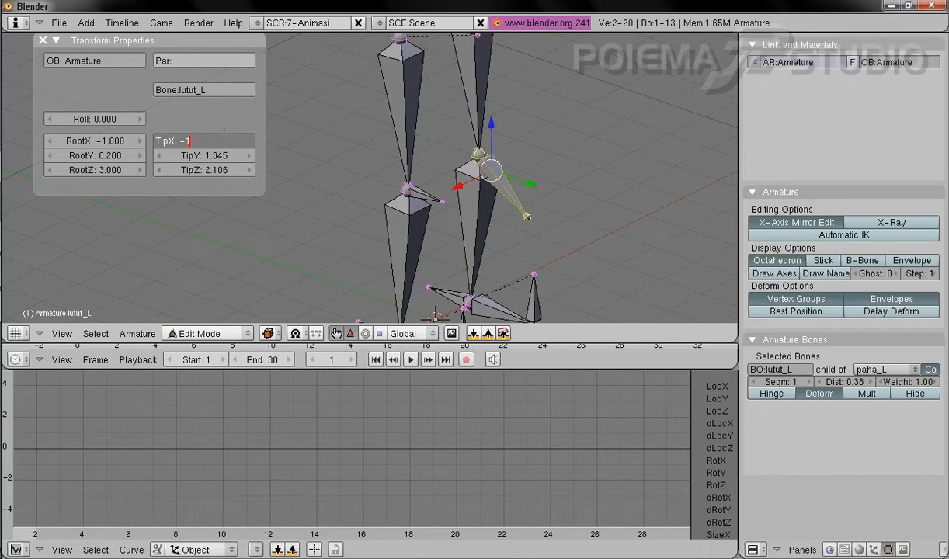
key("Tab")
type("13")
key("BackSpace")
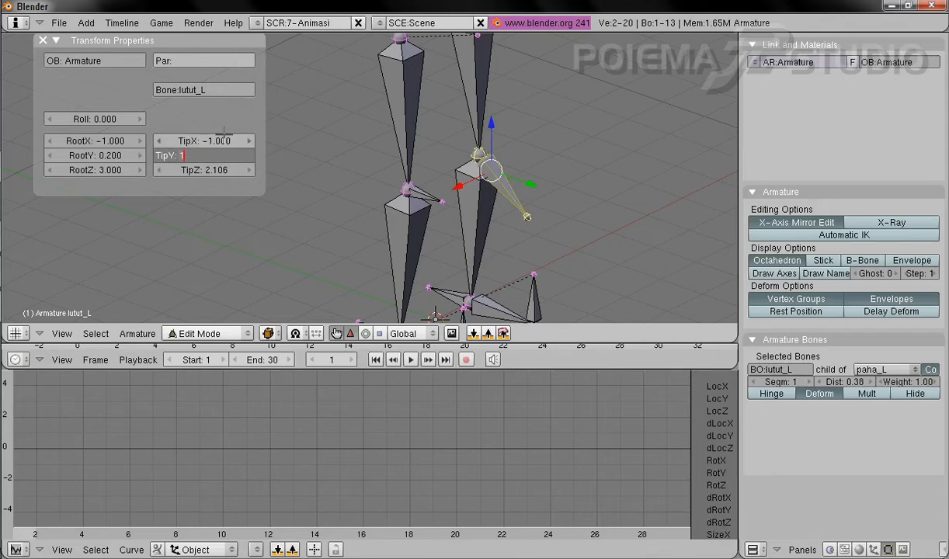
key("Tab")
type("3")
key("Return")
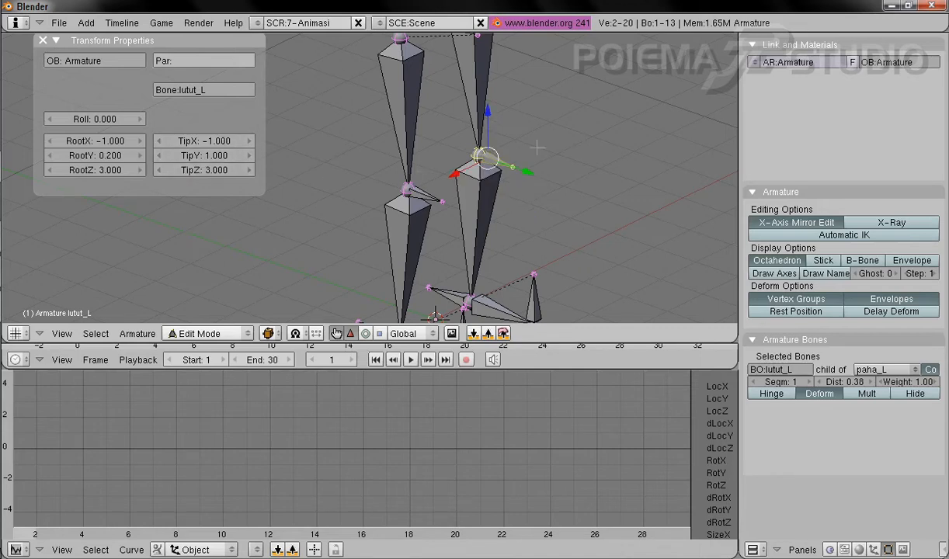
- Remove the parent paha_R from knee bone lutut_R by choosing the empty parent entry
mouse_move(479, 165)
middle_mouse_down("shift")
mouse_move(531, 182)
mouse_move(450, 207)
mouse_move(491, 165)
middle_mouse_up("shift")
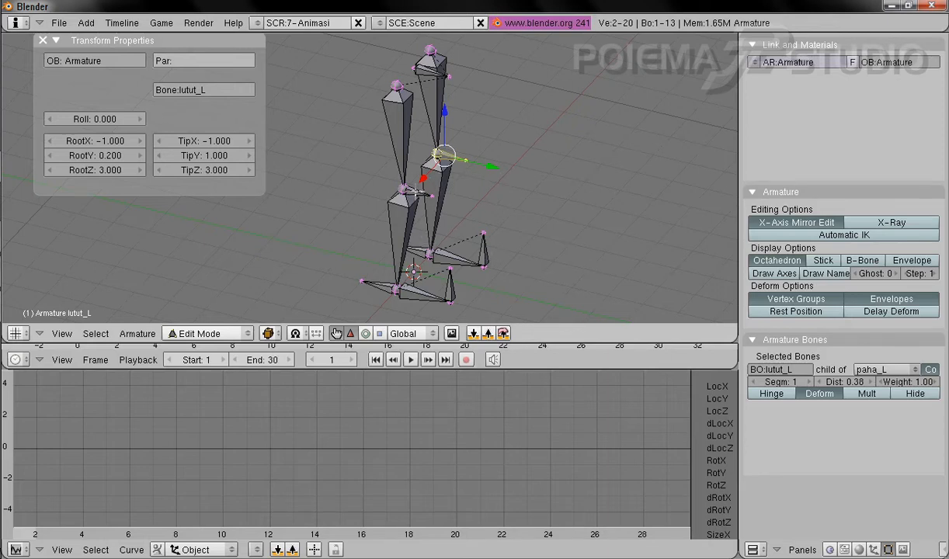
right_click(399, 204)
right_click(399, 183)
right_click(399, 183)
scroll(525, 185, "up", 3)
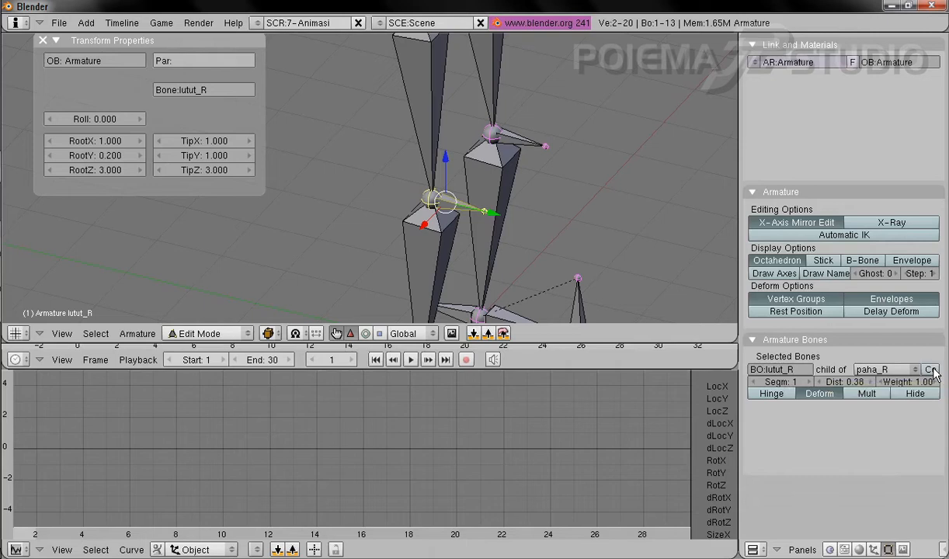
left_click(882, 370)
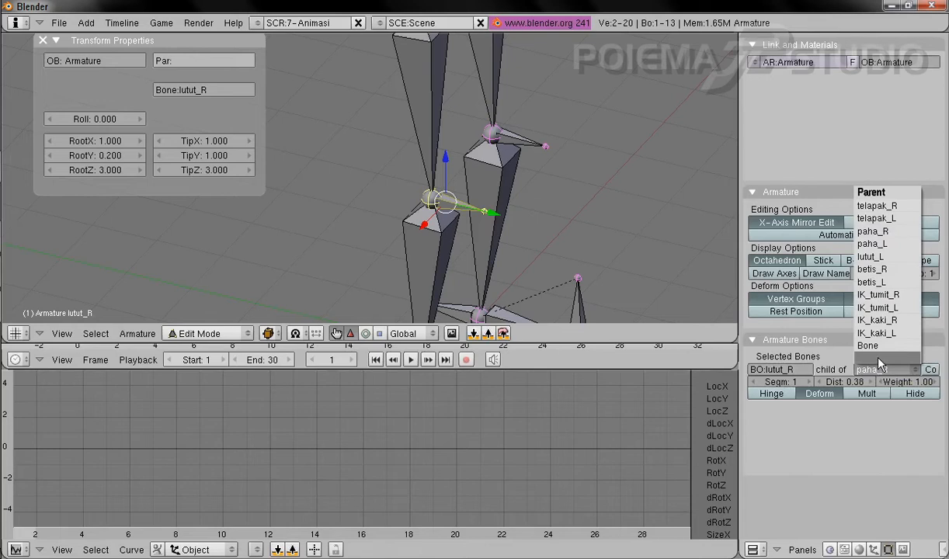
left_click(880, 362)
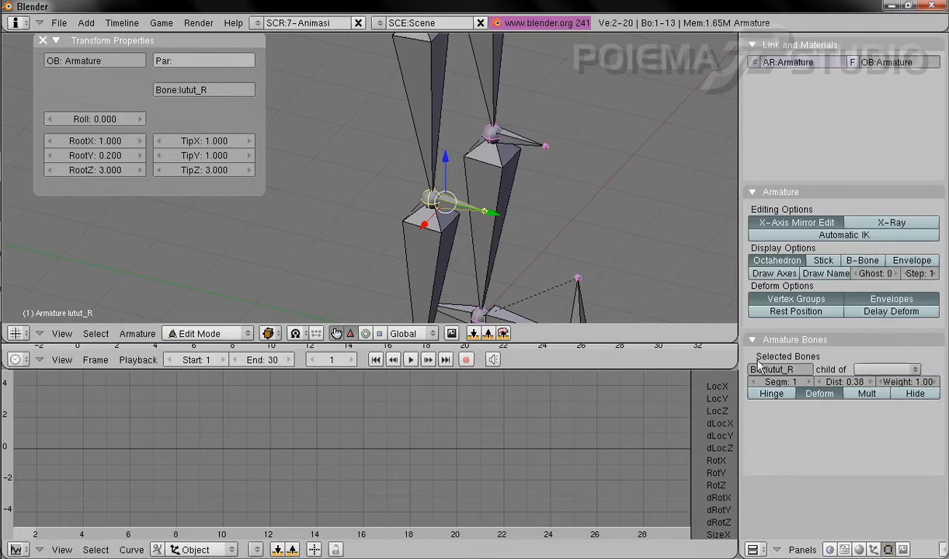
- Remove the parent paha_L from knee bone lutut_L by choosing the empty parent entry
right_click(489, 132)
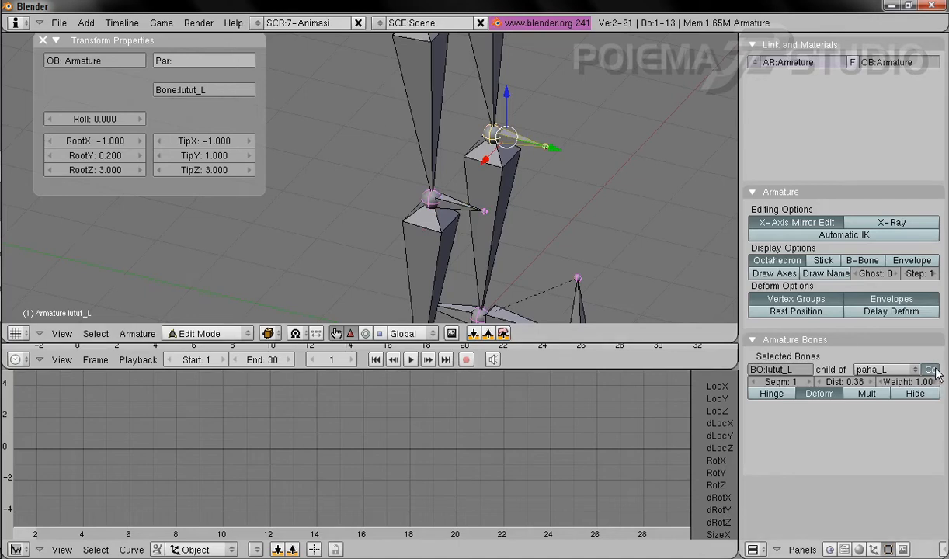
left_click(897, 373)
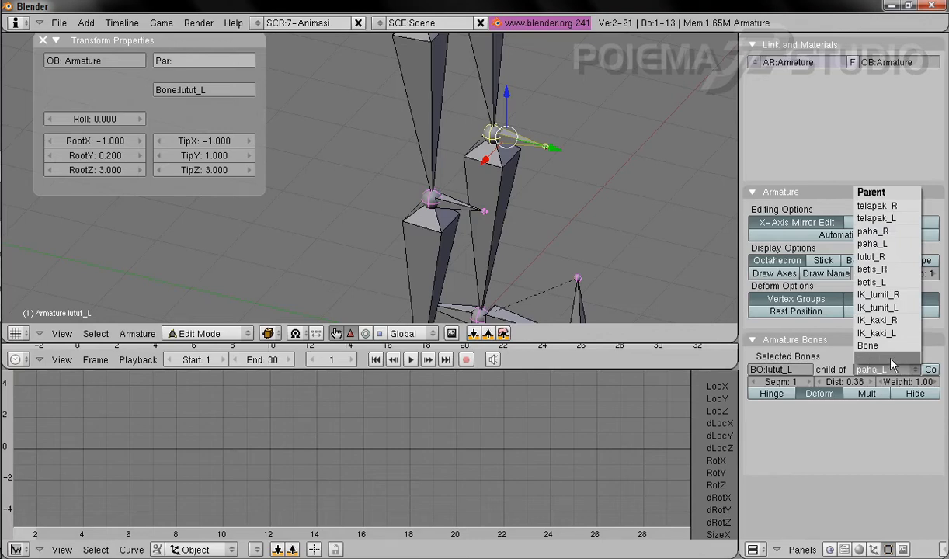
left_click(891, 364)
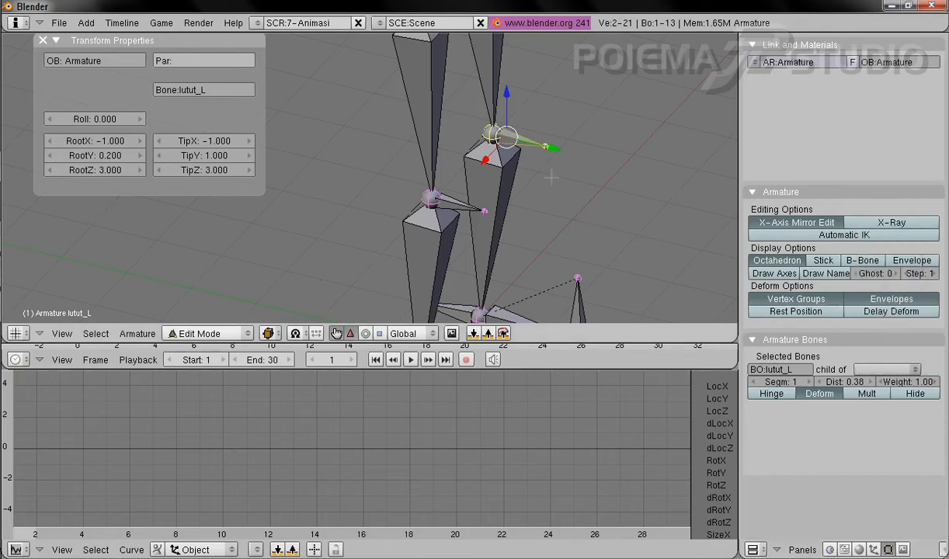
scroll(540, 188, "up", 2)
scroll(540, 188, "down", 4)
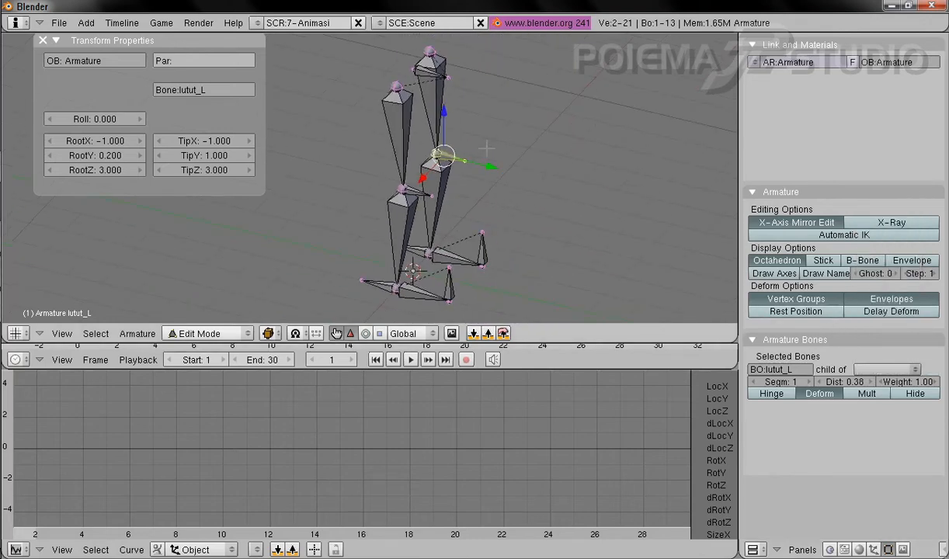
- Switch the armature from Edit Mode back to Pose Mode
scroll(516, 155, "up", 1, "shift")
middle_click_drag(521, 179, 440, 230)
middle_click_drag(498, 254, 512, 235, "shift")
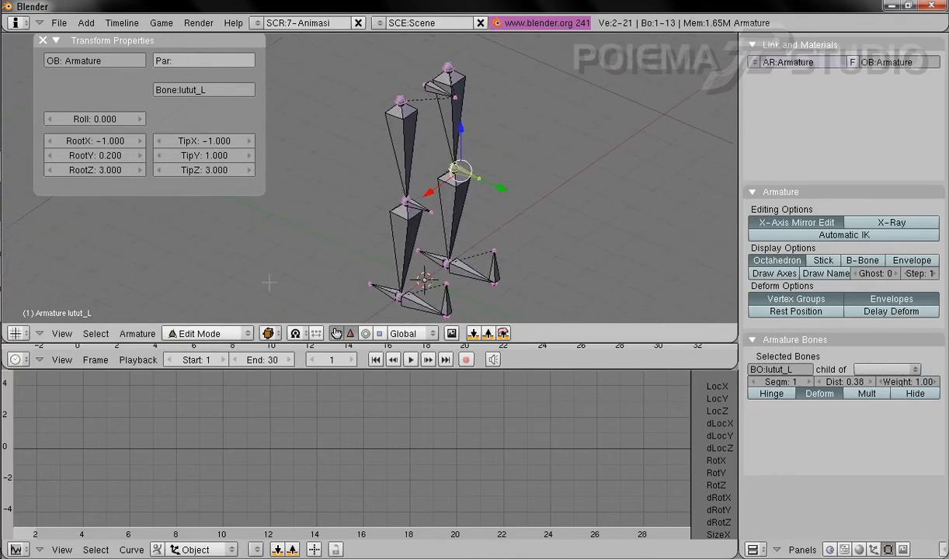
left_click(203, 333)
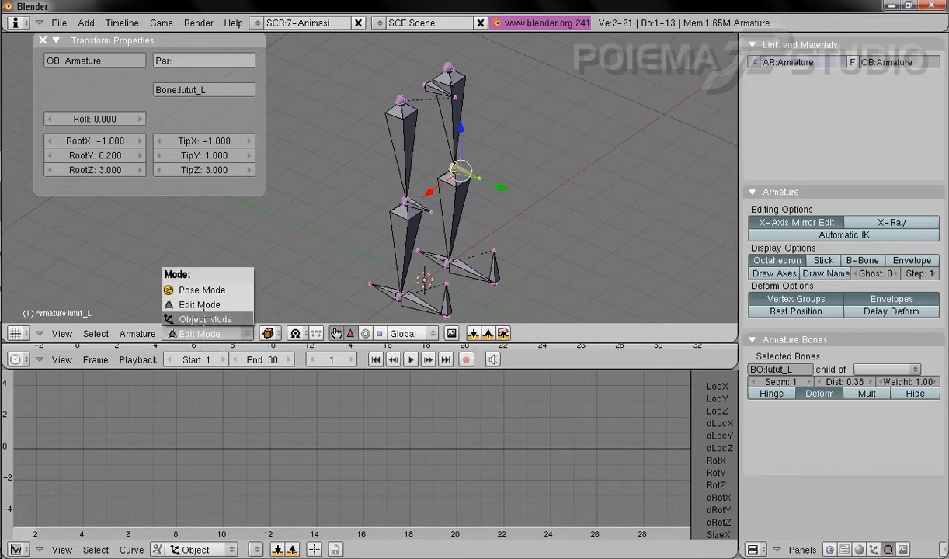
left_click(209, 295)
middle_click_drag(519, 243, 512, 189)
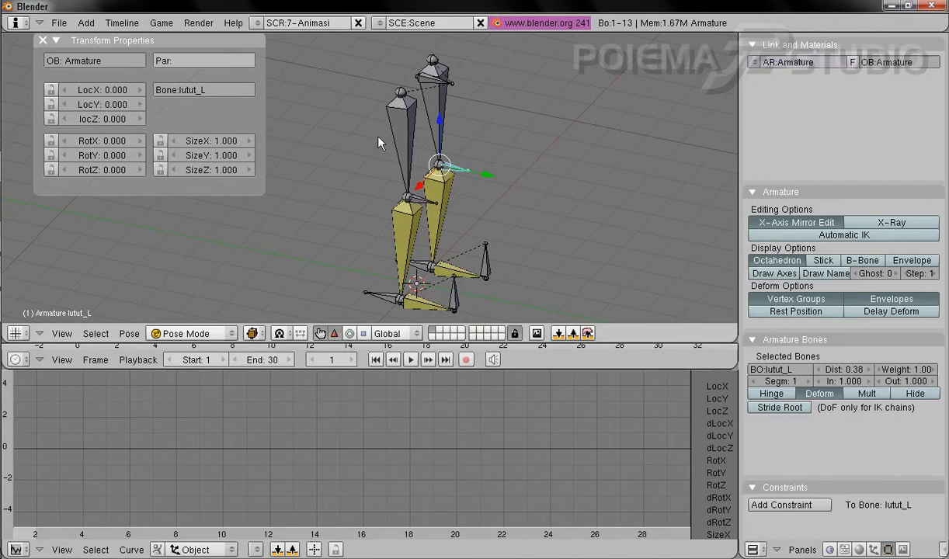
- Add an IK Solver constraint to the thigh bone paha_R
right_click(401, 133)
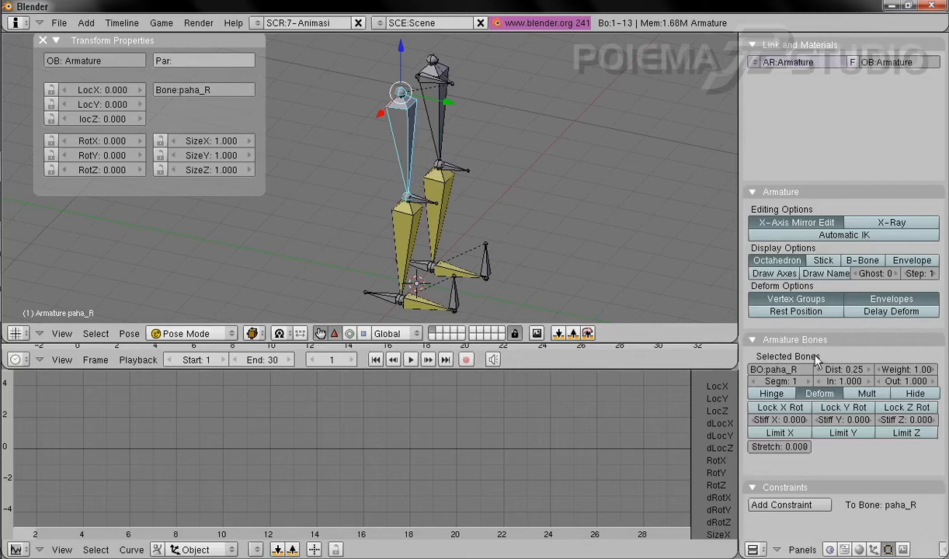
left_click(874, 549)
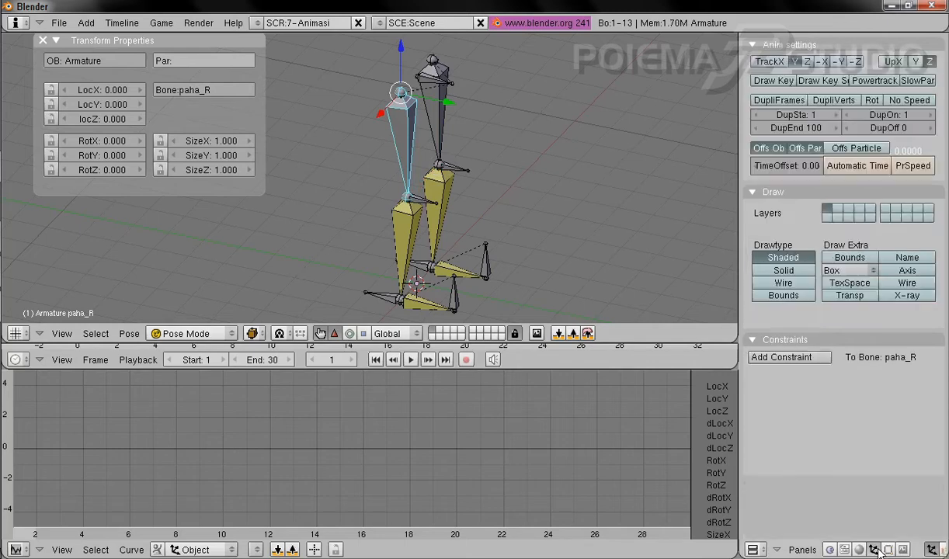
left_click(790, 359)
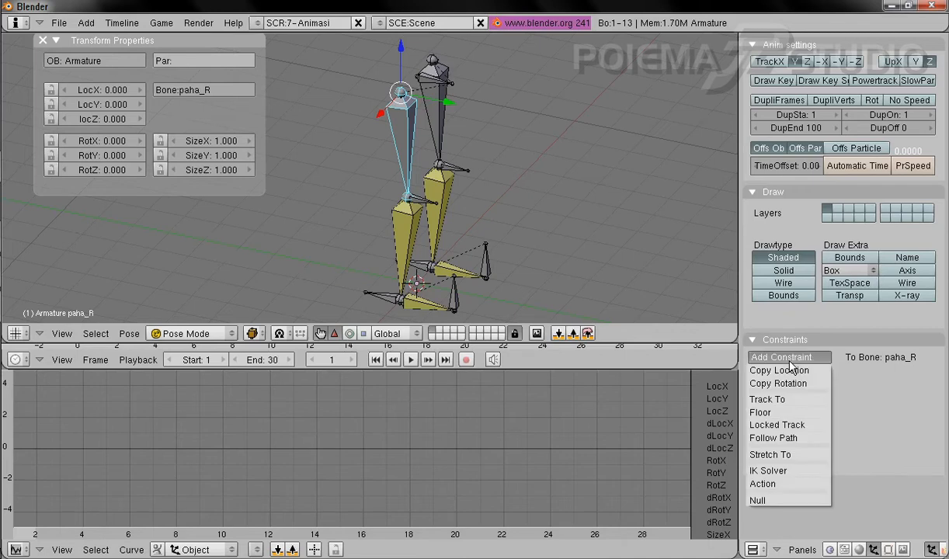
left_click(779, 471)
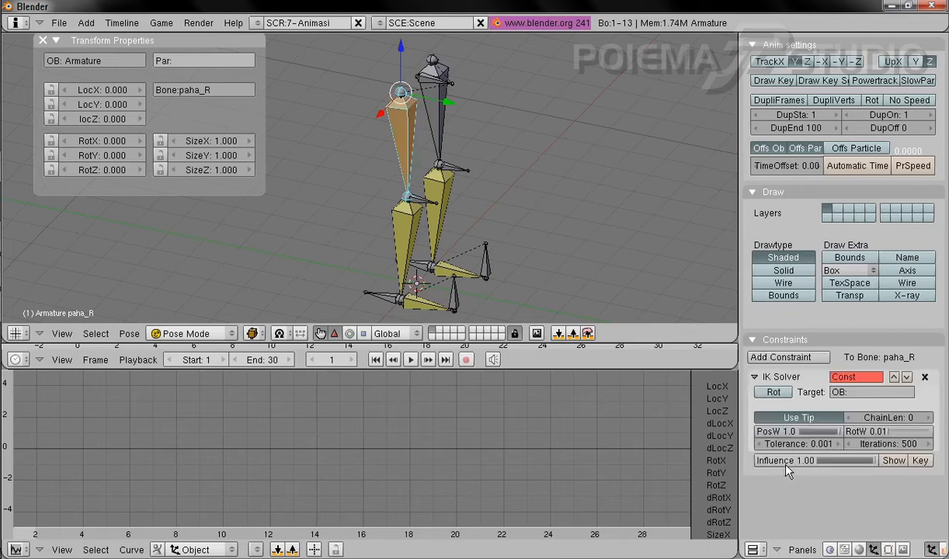
- Target the paha_R IK Solver at object Armature and bone lutut_R, with a chain length of 1
left_click(888, 395)
type("Armature")
key("Return")
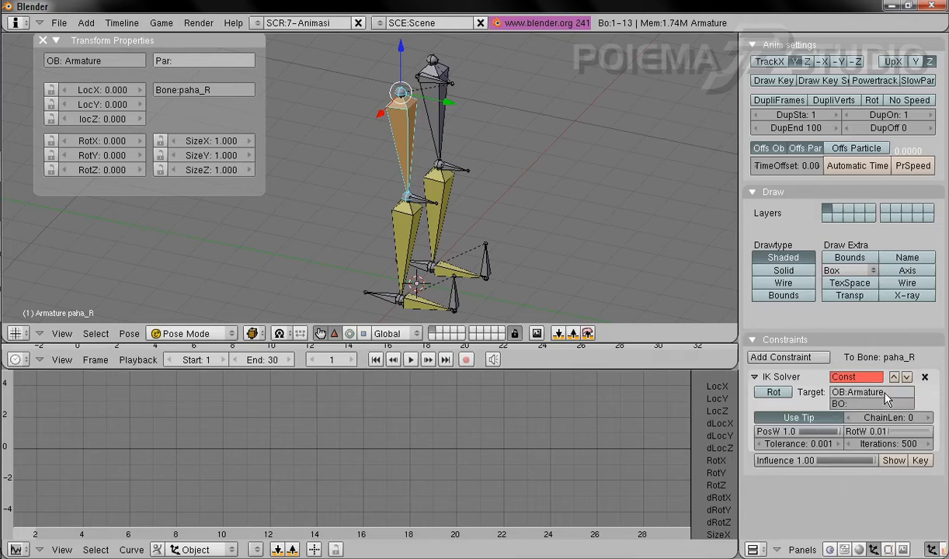
left_click(881, 405)
key("Return")
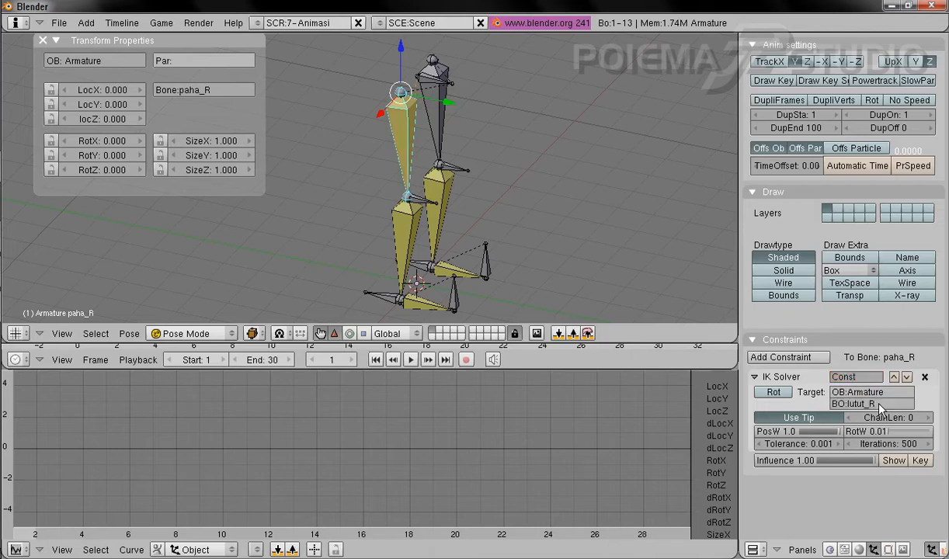
left_click(929, 420)
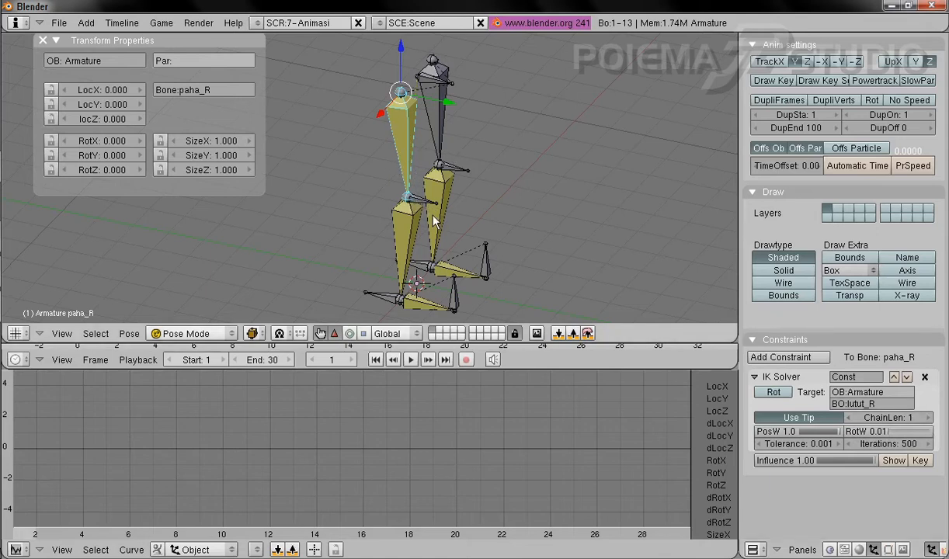
- Add an IK Solver constraint to the thigh bone paha_L
right_click(435, 129)
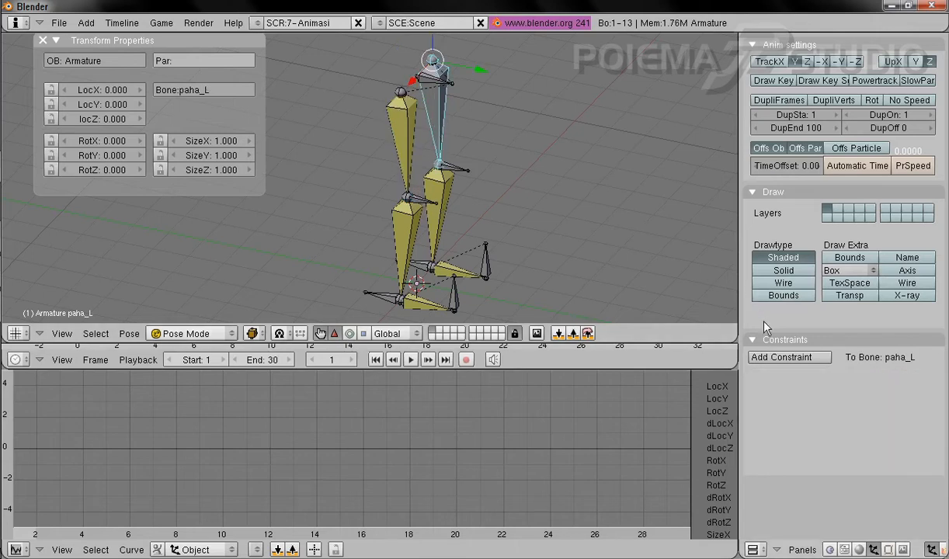
left_click(793, 357)
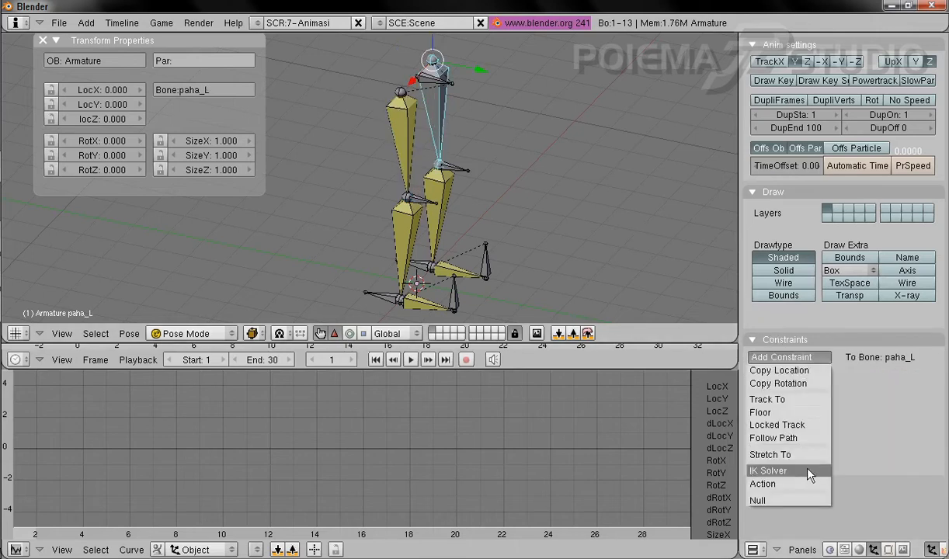
left_click(769, 470)
- Target the paha_L IK Solver at object Armature and bone lutut_L, with a chain length of 1
left_click(896, 394)
type("Armatur")
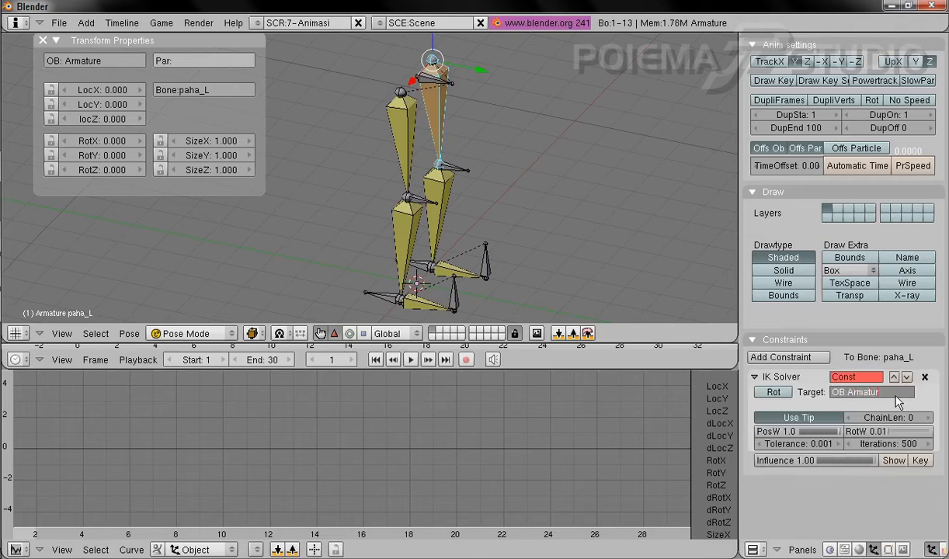
type("e")
key("Return")
left_click(888, 404)
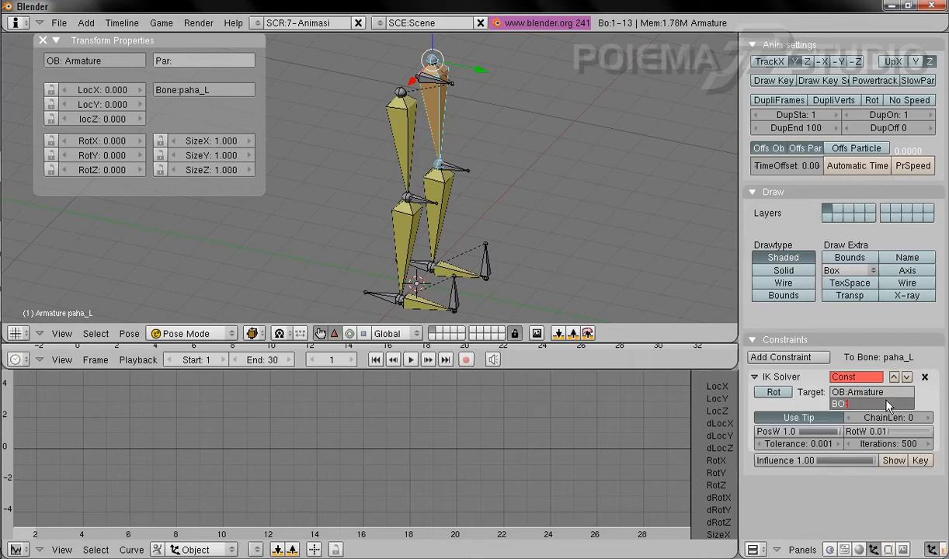
type("lutut_L")
key("Return")
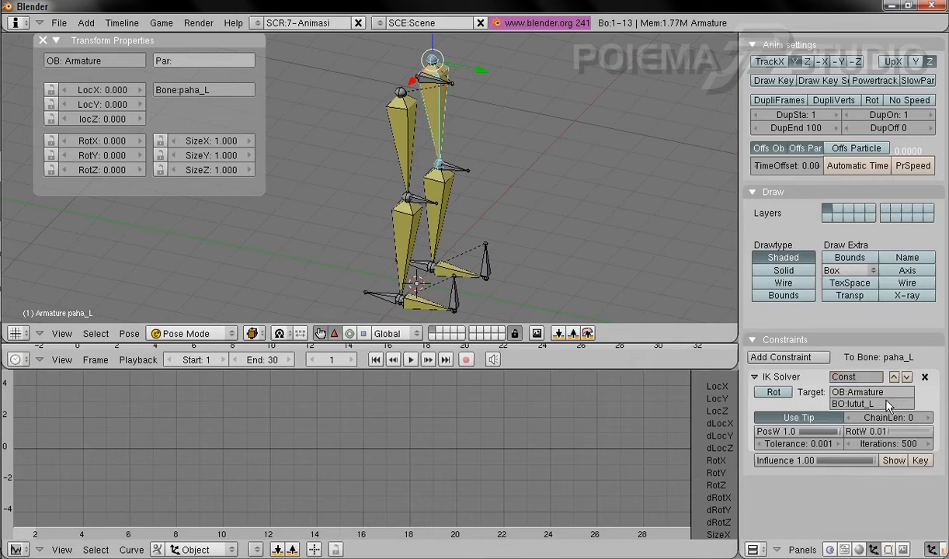
left_click(926, 418)
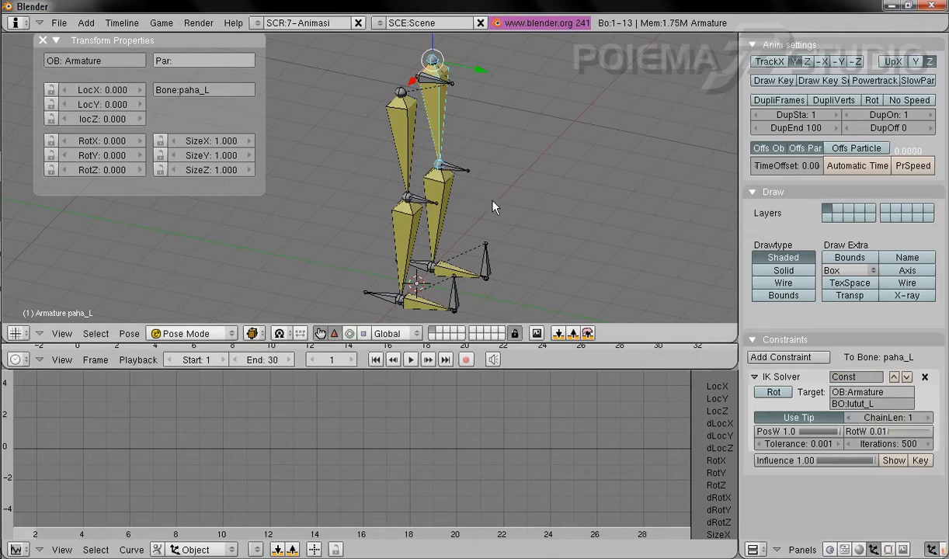
- Try moving the foot control IK_kaki_R upward and forward in side view to test how the leg bends
right_click(457, 301)
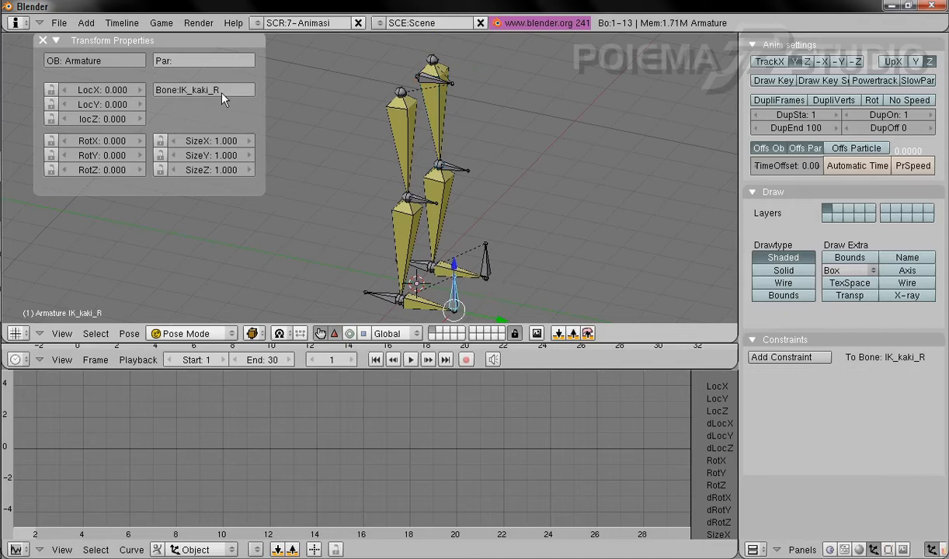
left_click(62, 334)
left_click(74, 235)
middle_click_drag(486, 278, 480, 255, "shift")
left_click_drag(458, 294, 547, 209)
- Test-move knee bone lutut_R about 3.8 units in Y and 2.3 in Z, and undo both pose tests
right_click(418, 183)
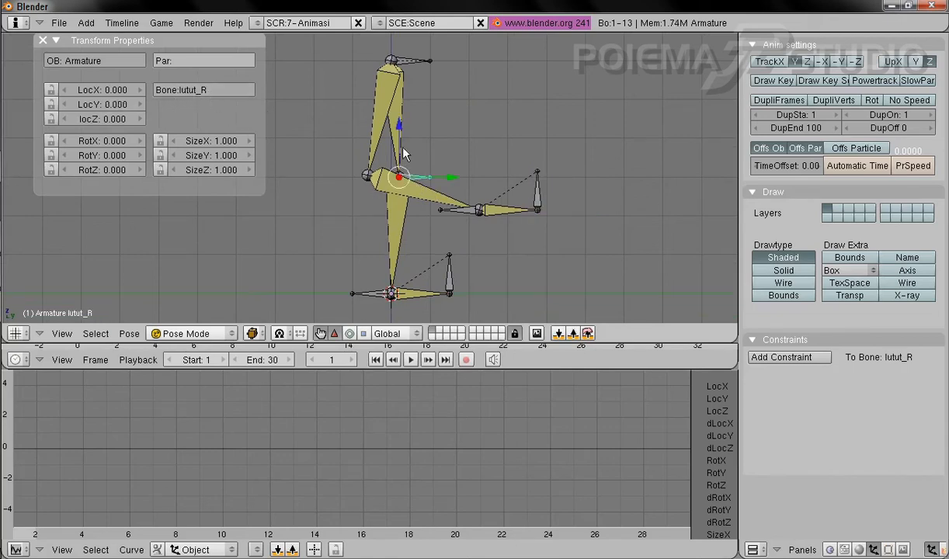
left_click_drag(408, 171, 546, 87)
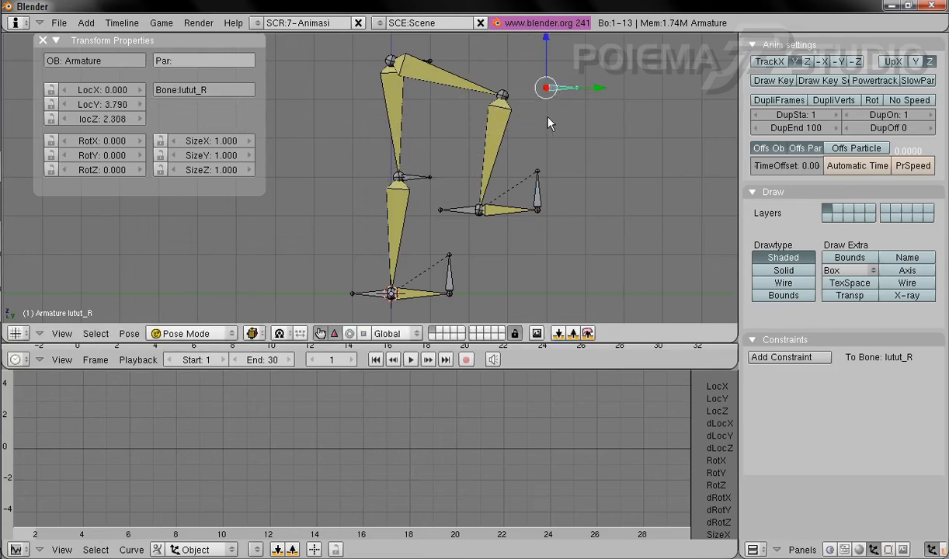
key("ctrl+z")
key("ctrl+z")
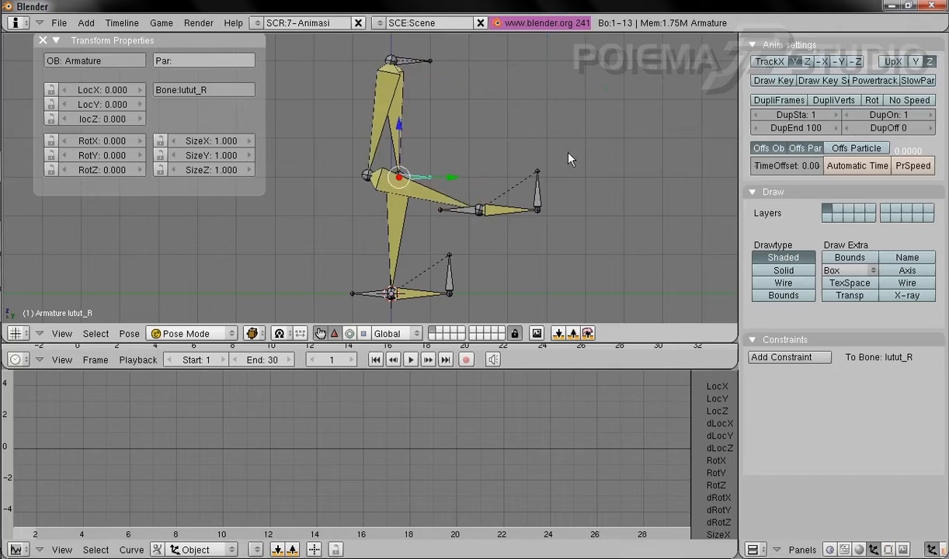
key("ctrl+z")
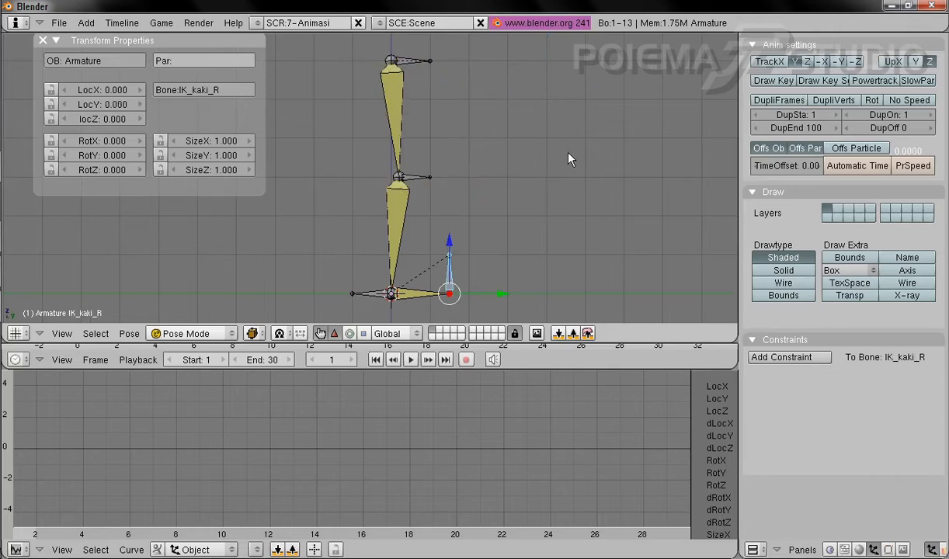
- Switch the armature to Edit Mode and make knee bone lutut_R a child of the bone named Bone
middle_click_drag(482, 188, 417, 210)
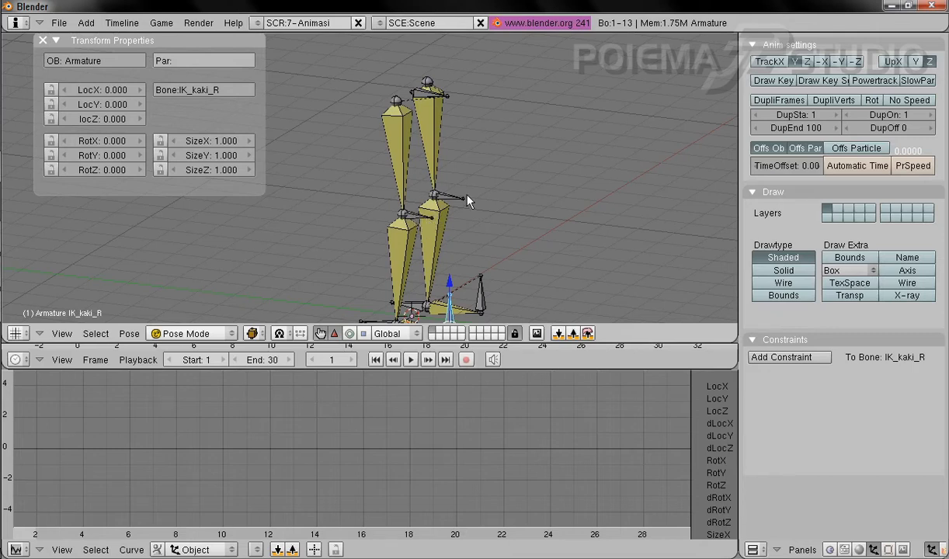
middle_click_drag(471, 126, 478, 157)
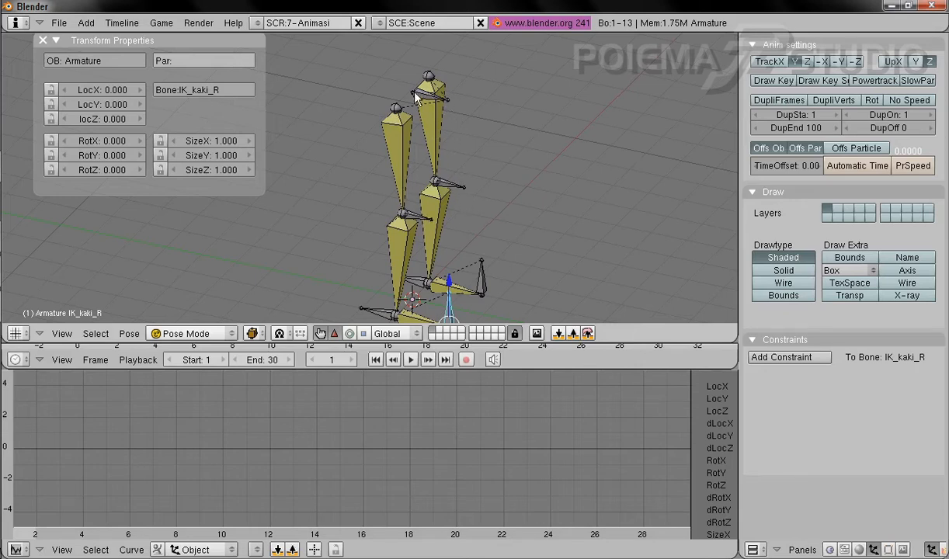
left_click(190, 333)
left_click(200, 305)
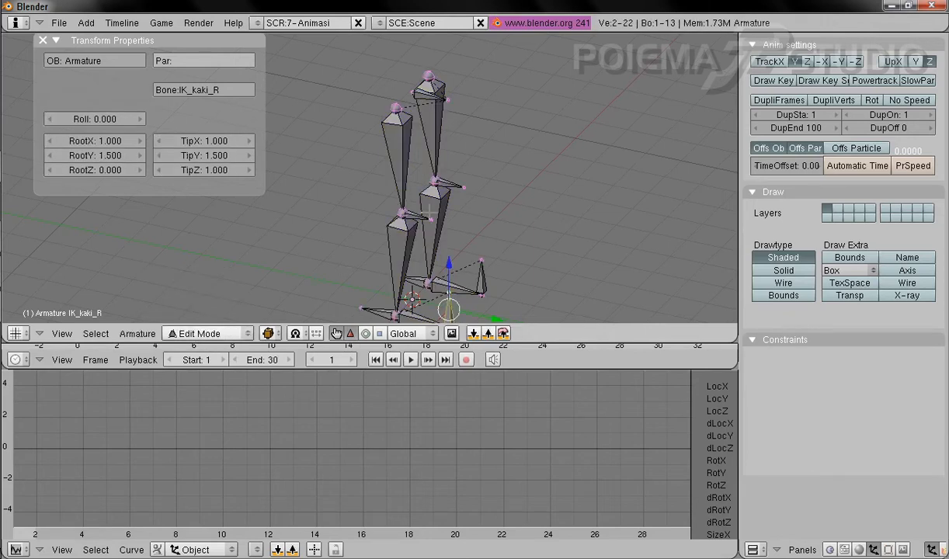
right_click(401, 208)
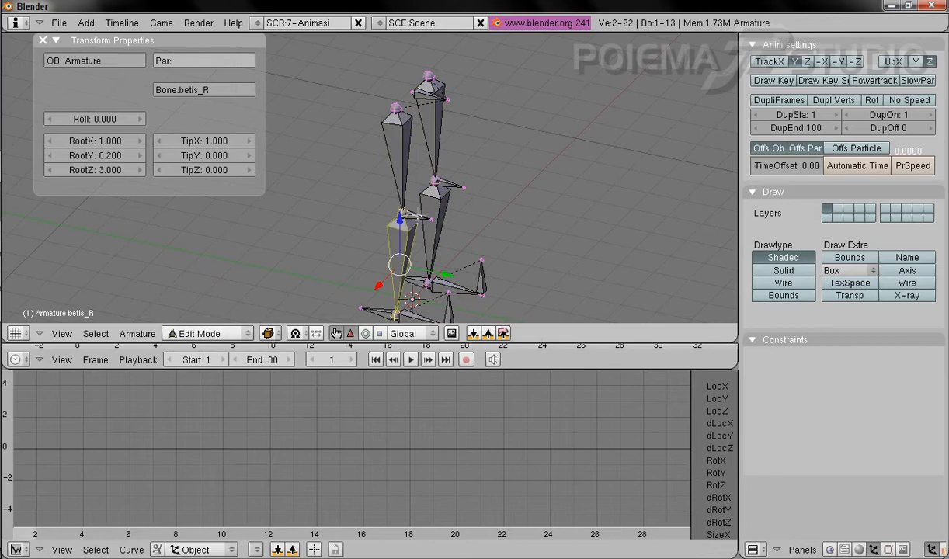
right_click(418, 216)
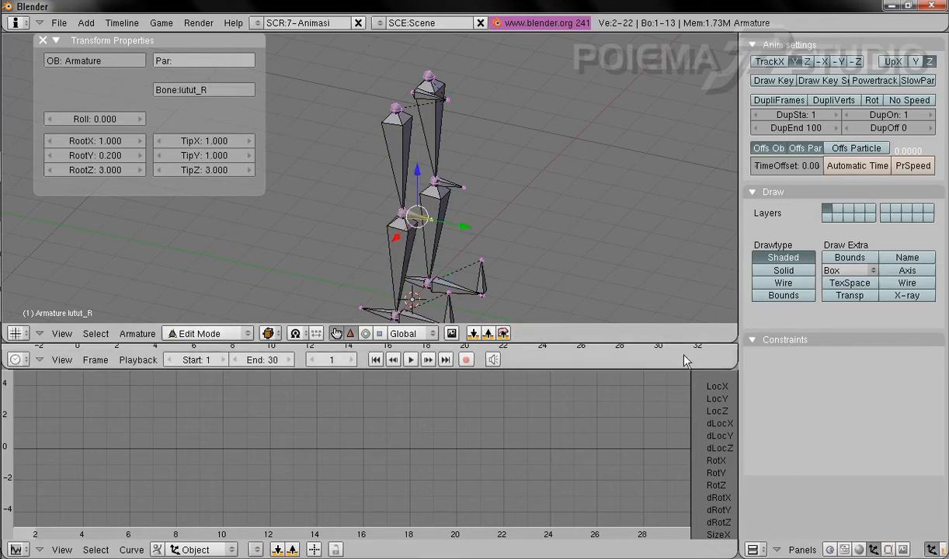
key("F9")
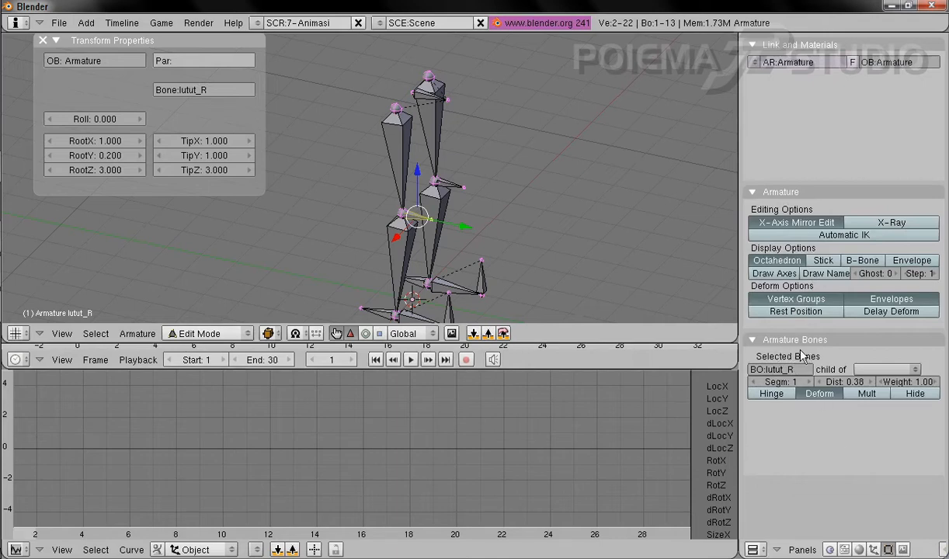
left_click(870, 372)
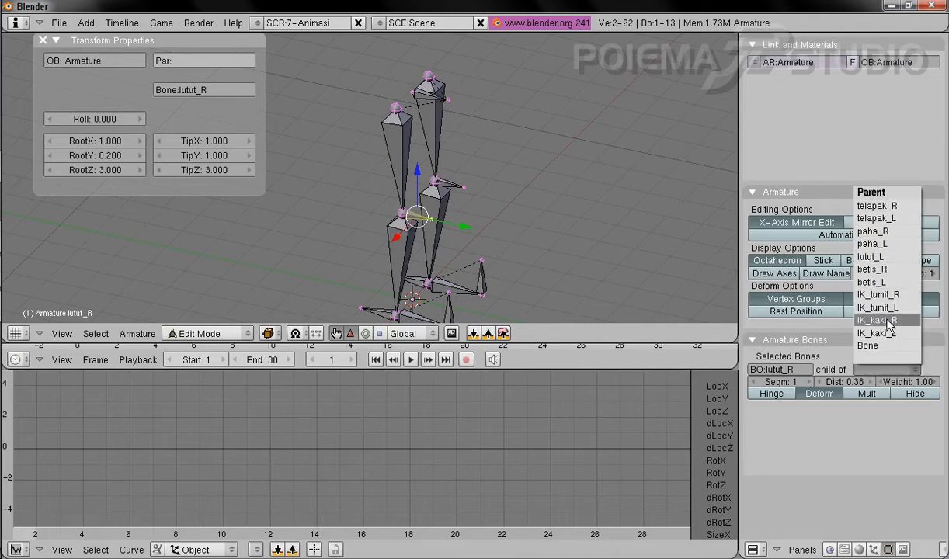
left_click(889, 347)
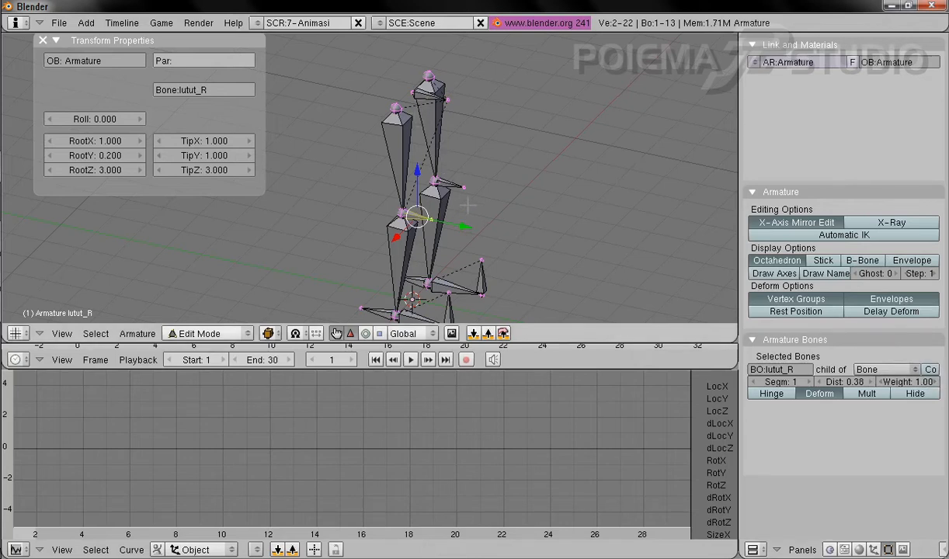
- Make knee bone lutut_L a child of the bone named Bone
right_click(452, 180)
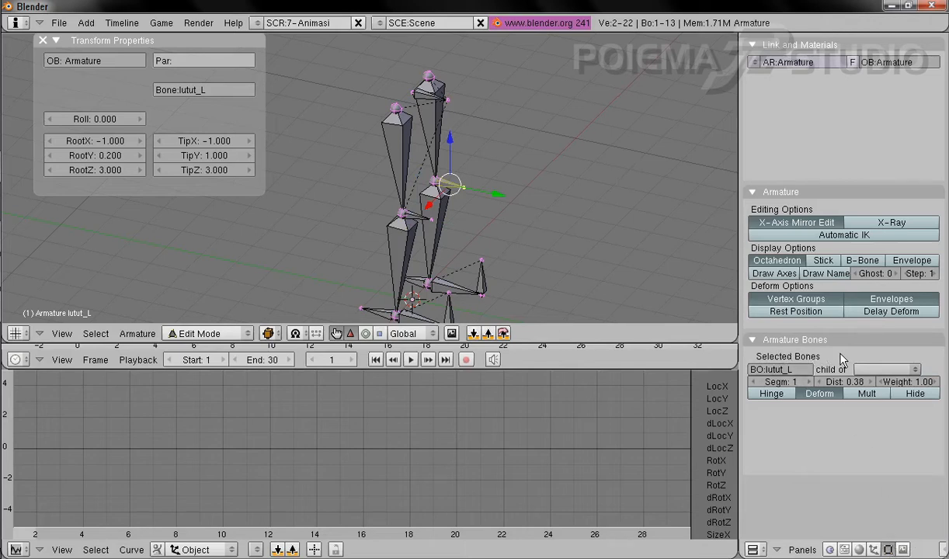
left_click(878, 371)
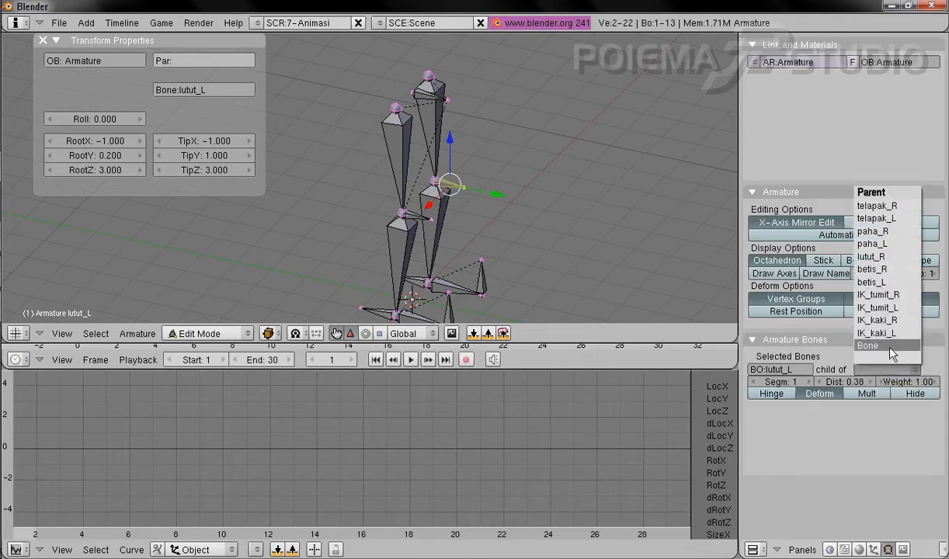
left_click(892, 354)
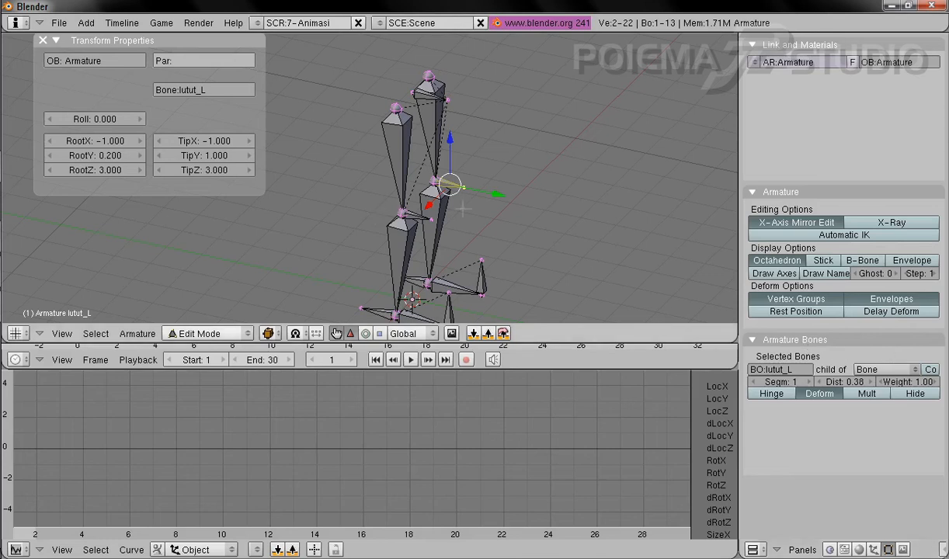
- Return the armature to Pose Mode
middle_click_drag(476, 210, 446, 124)
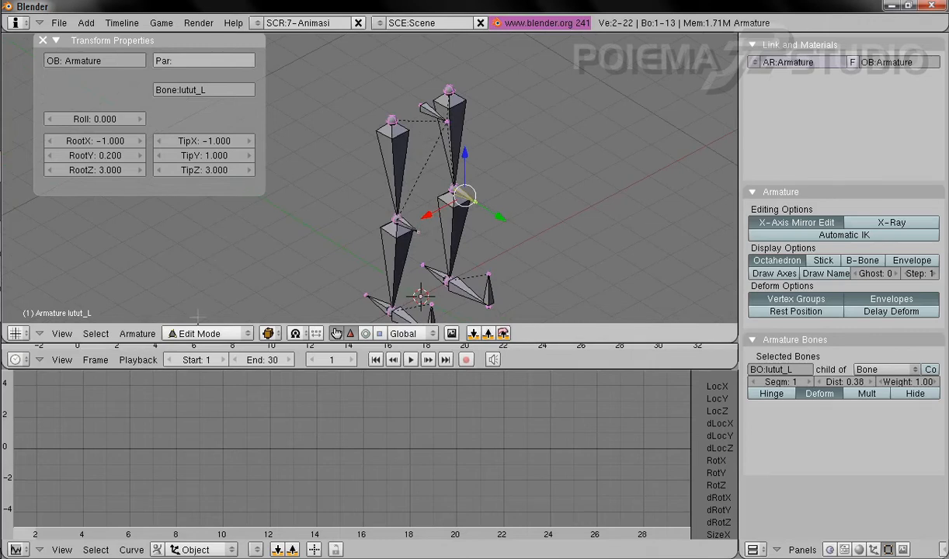
left_click(202, 334)
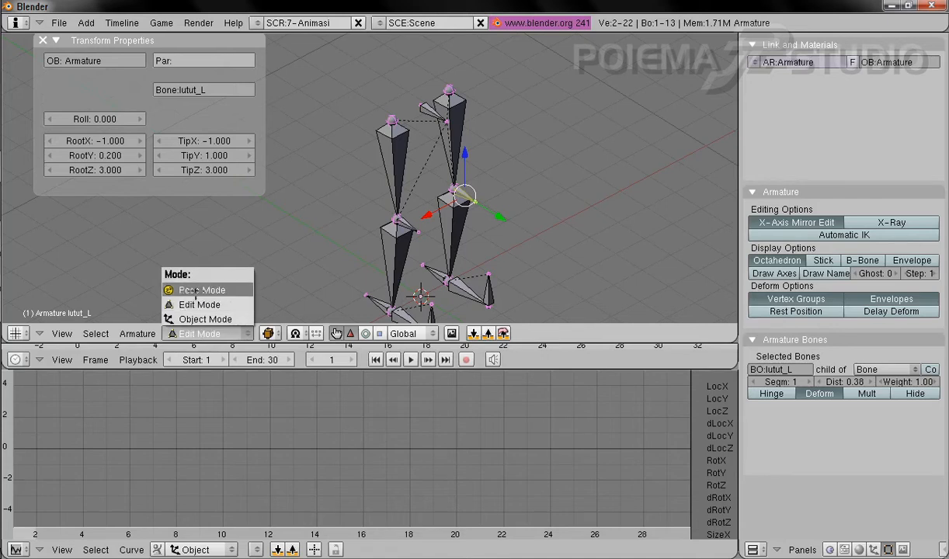
left_click(203, 289)
- Select both knee bones lutut_L and lutut_R and move them about 3.6 units in Y and 3.0 in Z in side view
middle_click_drag(348, 228, 394, 214)
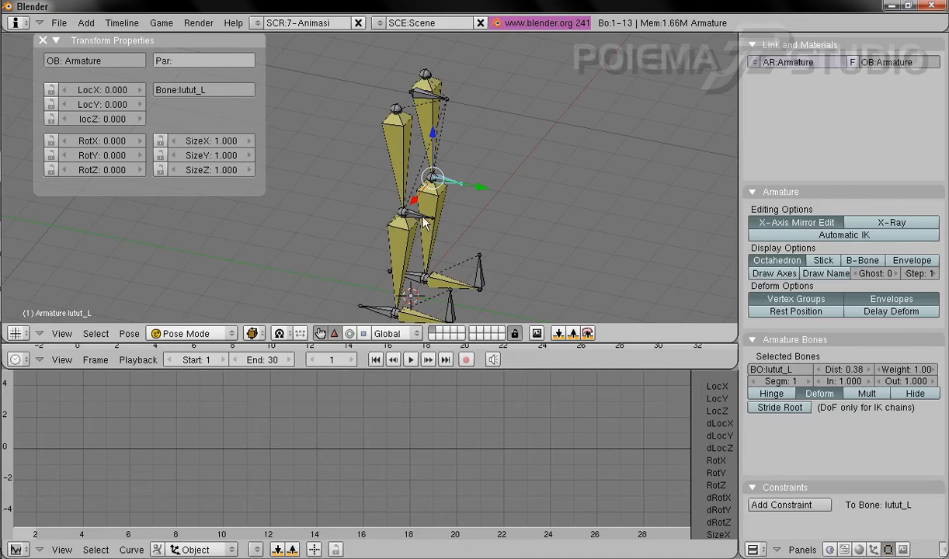
right_click(402, 206, "shift")
left_click(62, 333)
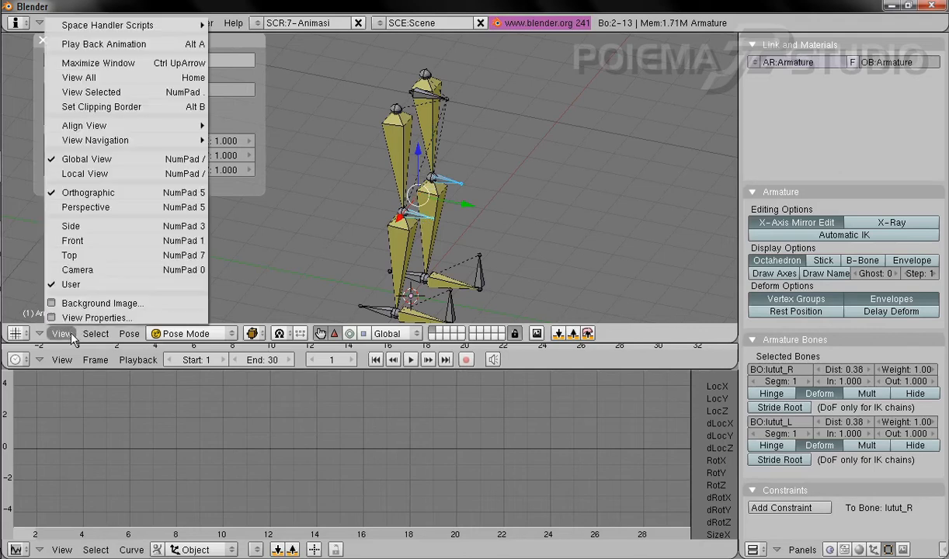
left_click(86, 226)
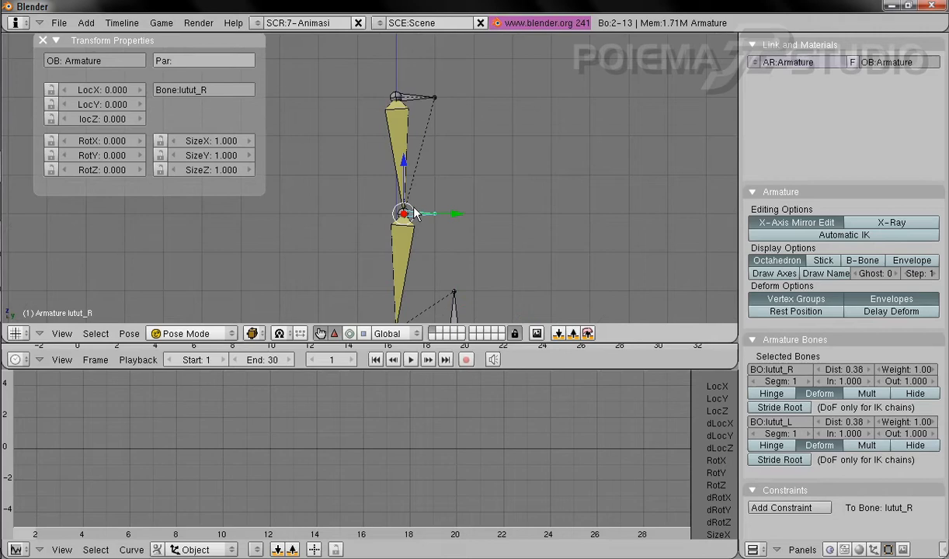
left_click_drag(414, 213, 592, 99)
middle_click_drag(553, 136, 529, 133, "shift")
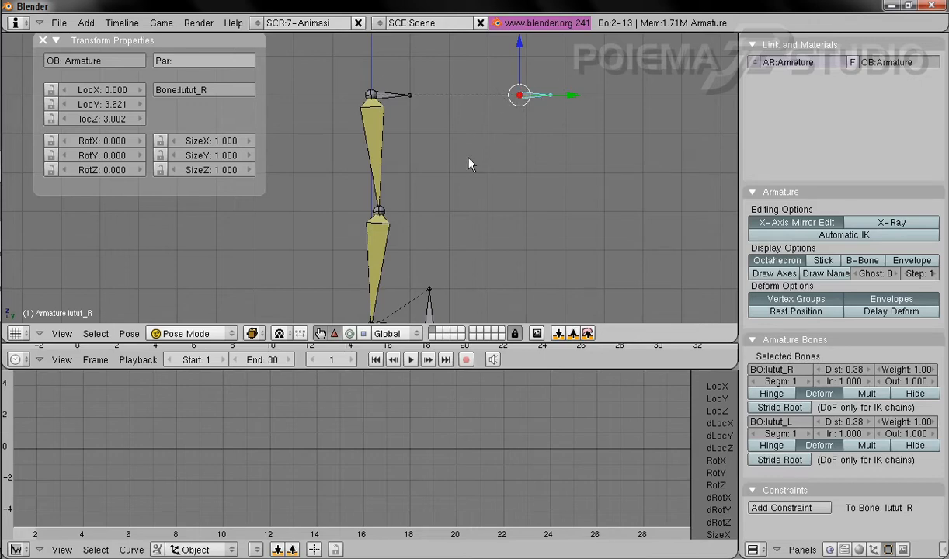
- Switch the armature from Pose Mode to Edit Mode
middle_click_drag(503, 166, 379, 150)
middle_click_drag(448, 211, 435, 174, "shift")
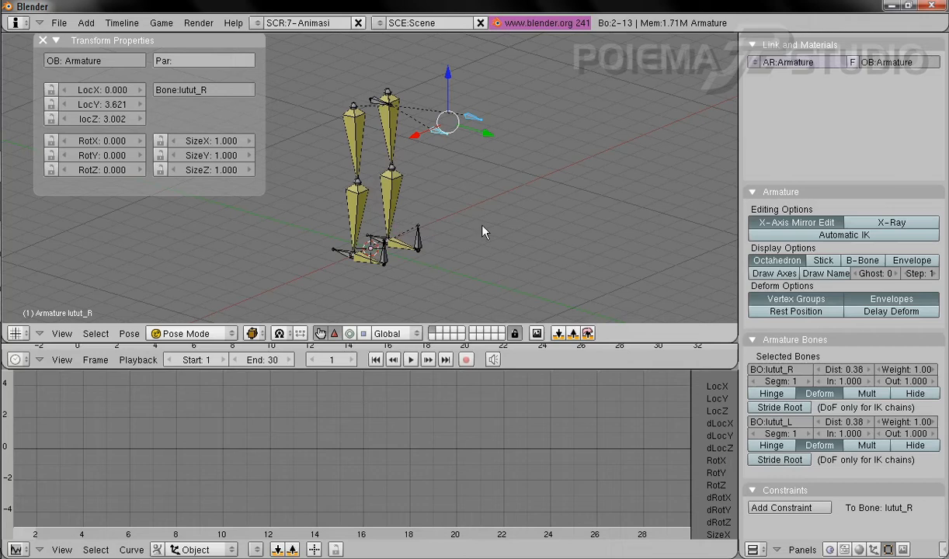
middle_click_drag(485, 230, 469, 209, "shift")
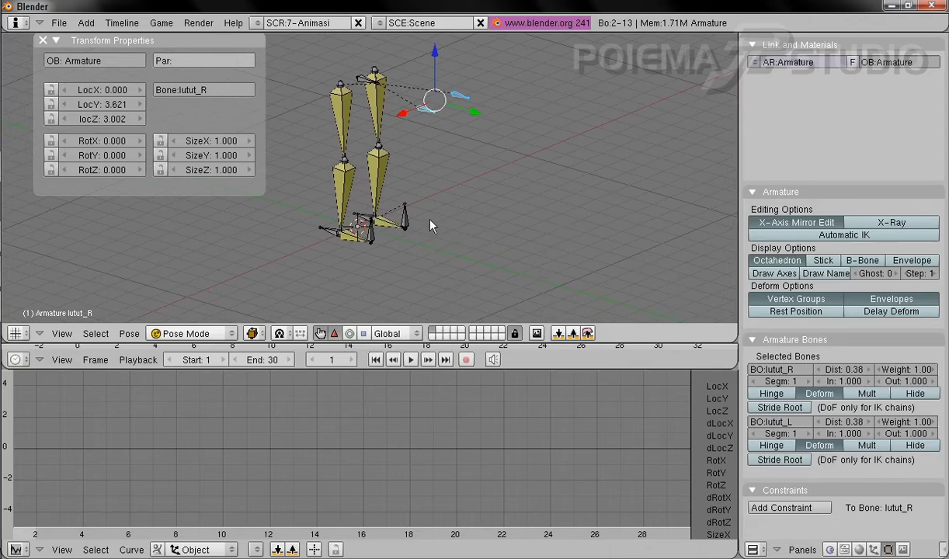
middle_click_drag(432, 229, 463, 226, "shift")
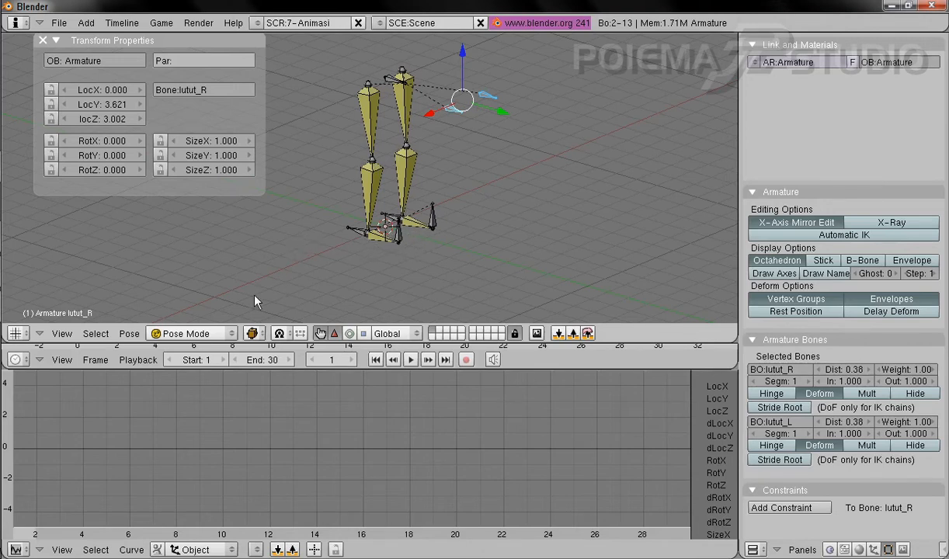
left_click(190, 332)
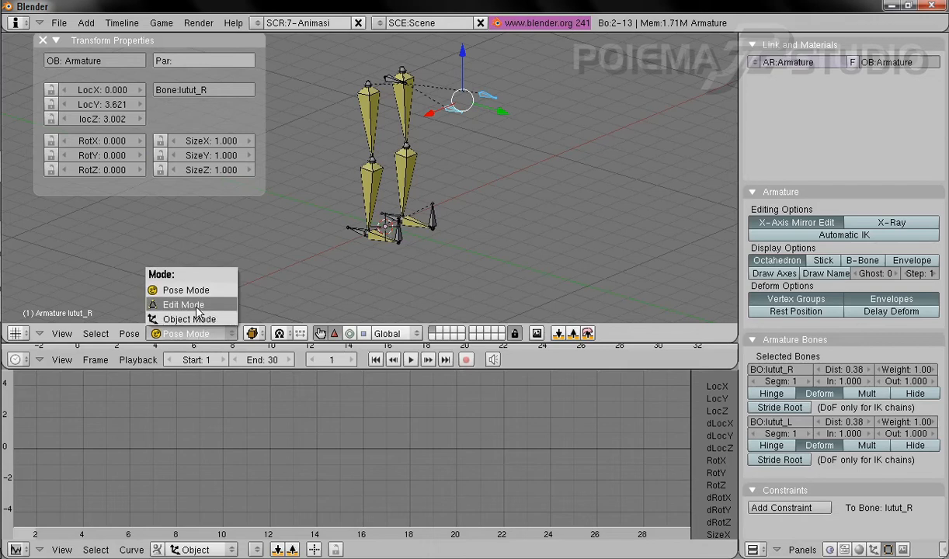
left_click(194, 305)
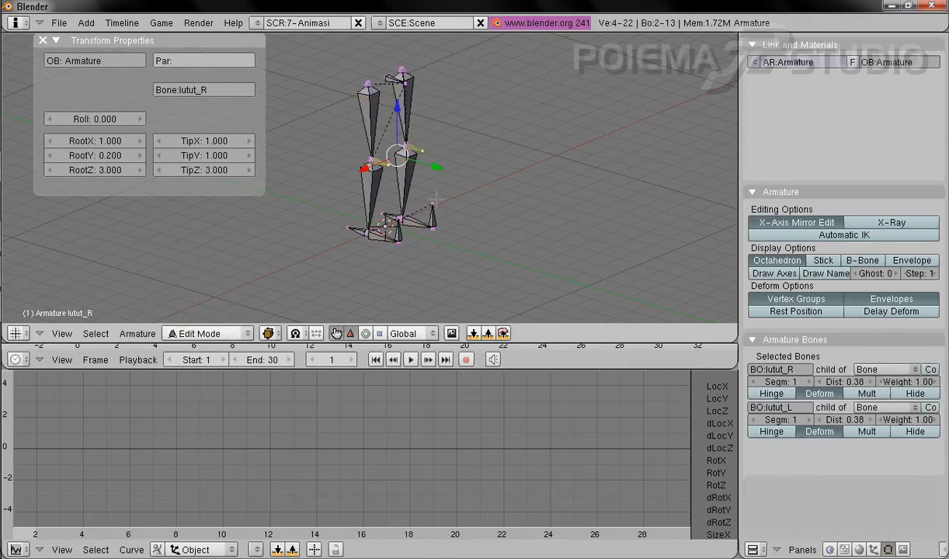
- Snap the 3D cursor to the root joint of the hip bone between the two thighs
scroll(428, 203, "up", 2)
middle_click_drag(437, 143, 445, 231, "shift")
scroll(427, 154, "up", 6)
middle_click_drag(458, 146, 447, 249, "shift")
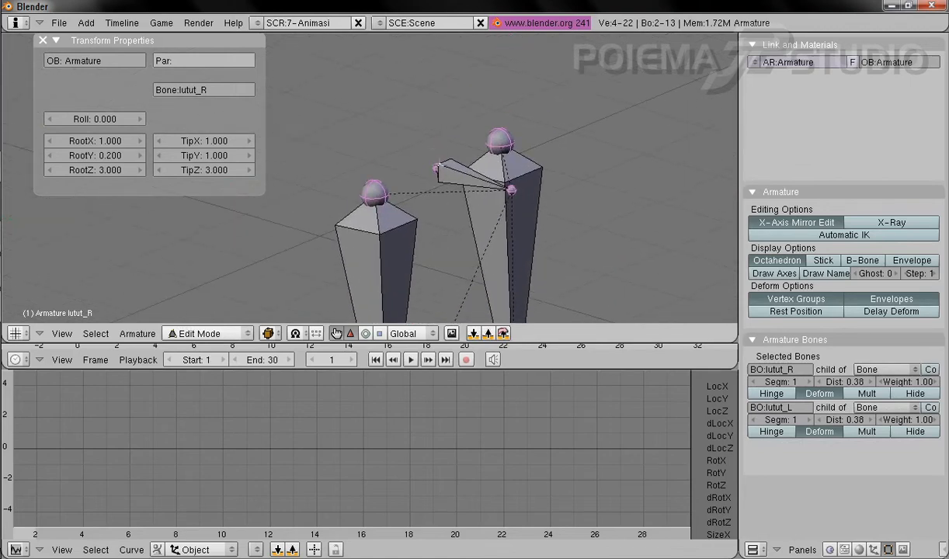
right_click(432, 161)
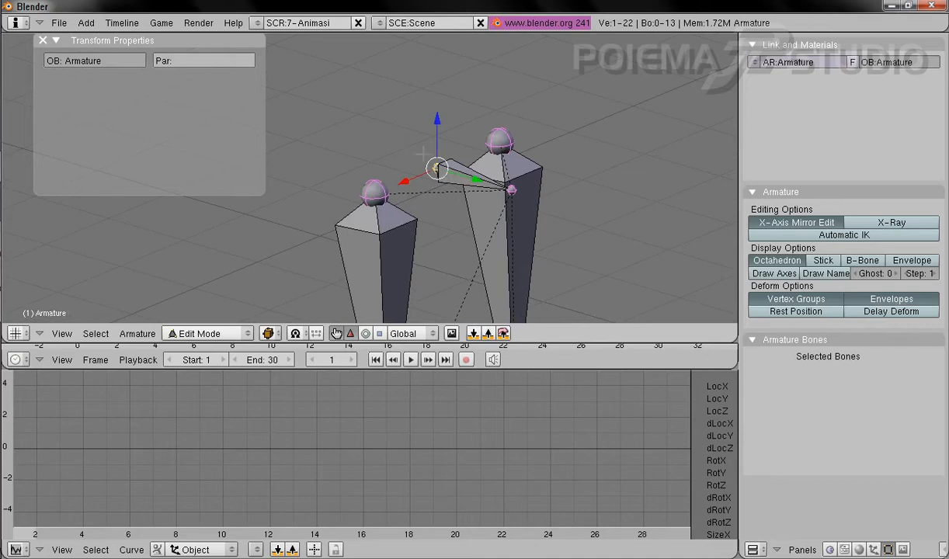
middle_click_drag(463, 199, 532, 229)
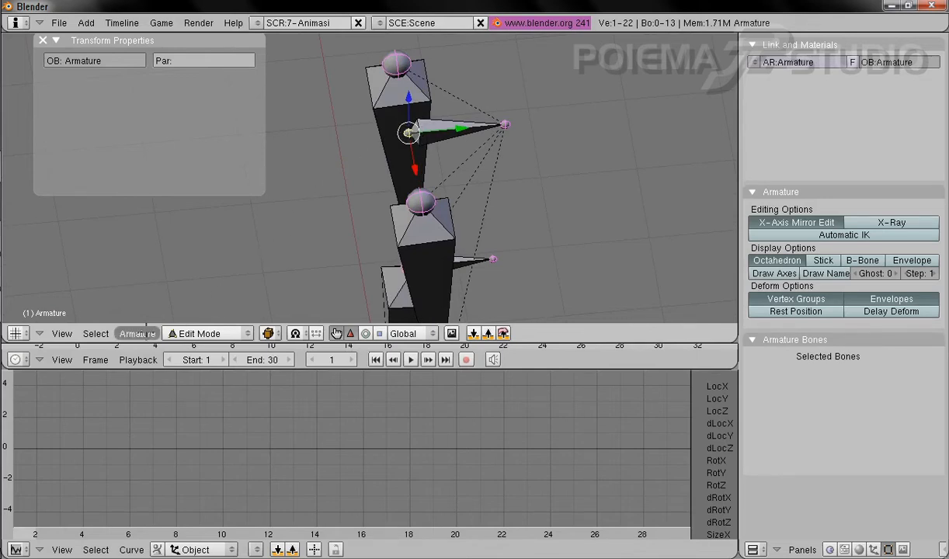
left_click(137, 333)
mouse_move(194, 254)
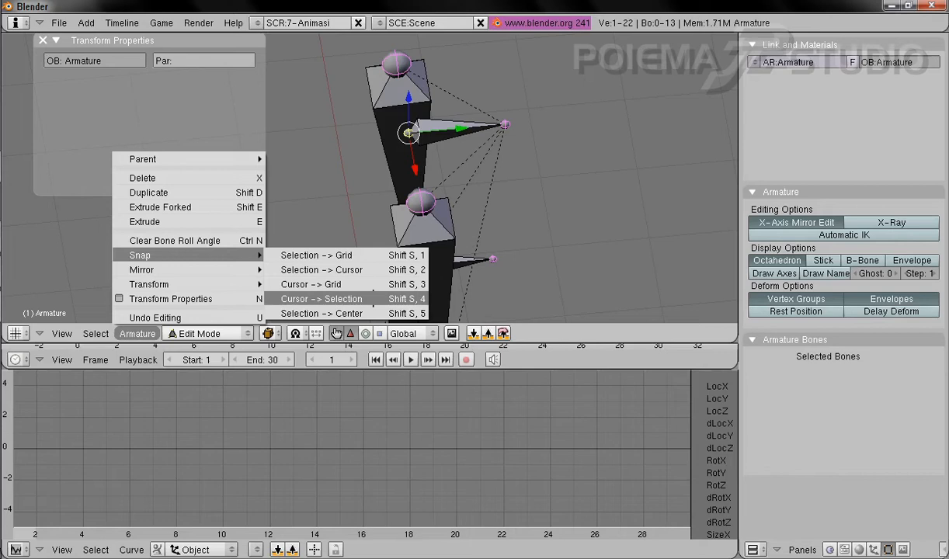
left_click(365, 298)
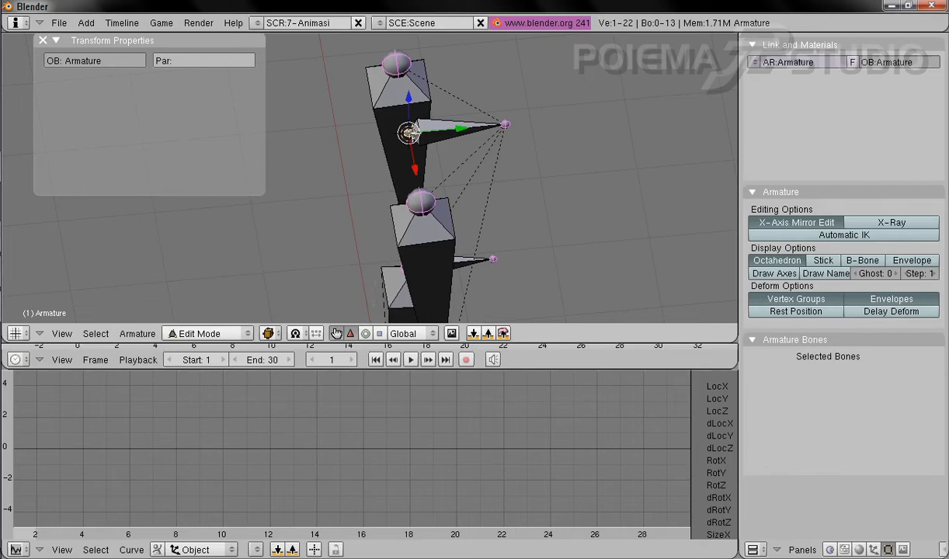
- Switch to Object Mode and add an Empty at the 3D cursor on the hip bone's root
left_click(209, 333)
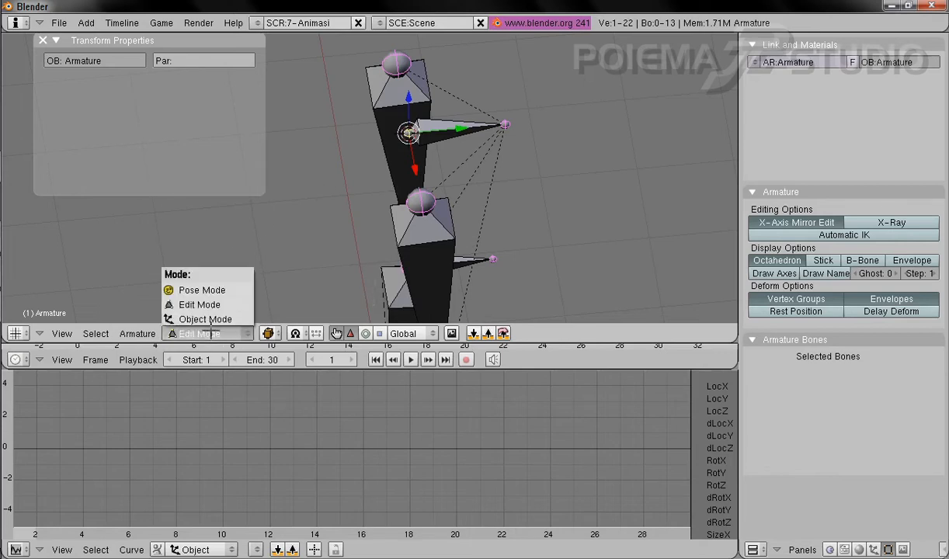
left_click(205, 319)
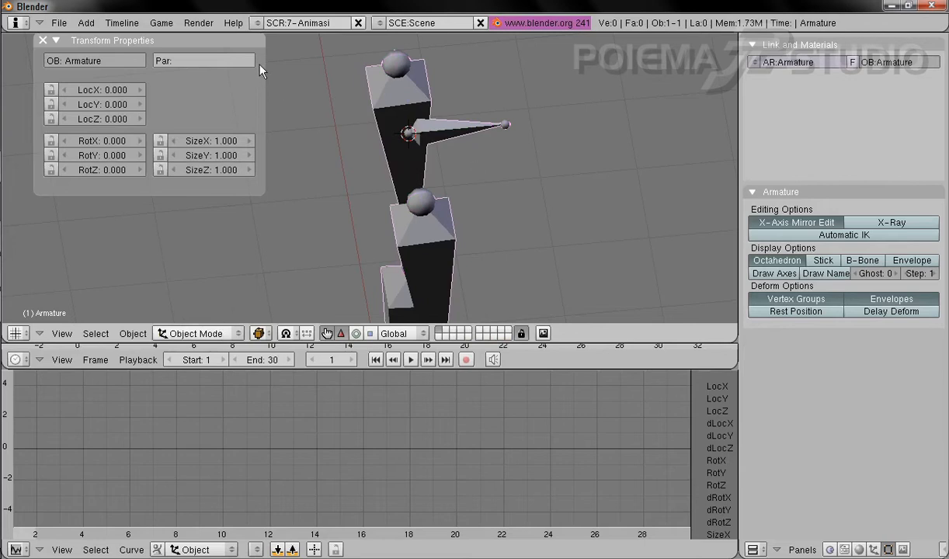
left_click(95, 25)
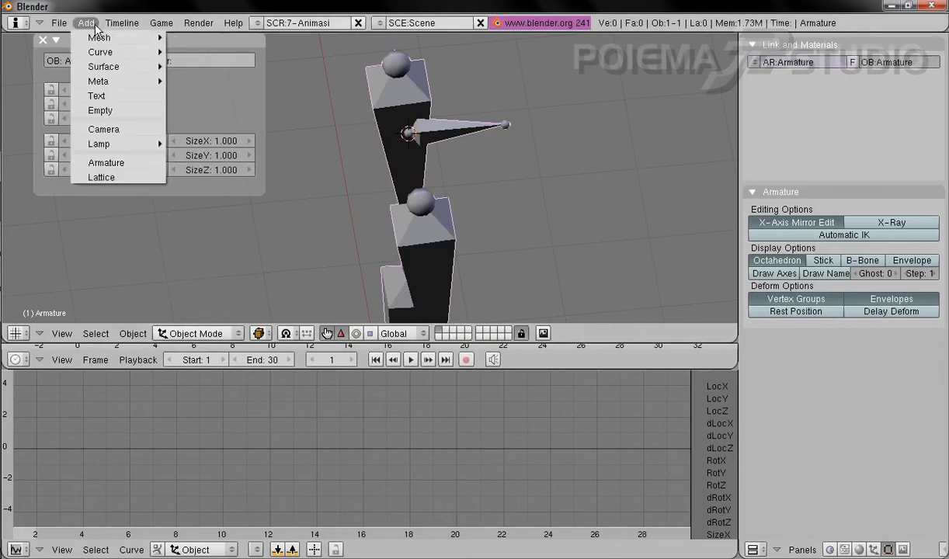
left_click(129, 116)
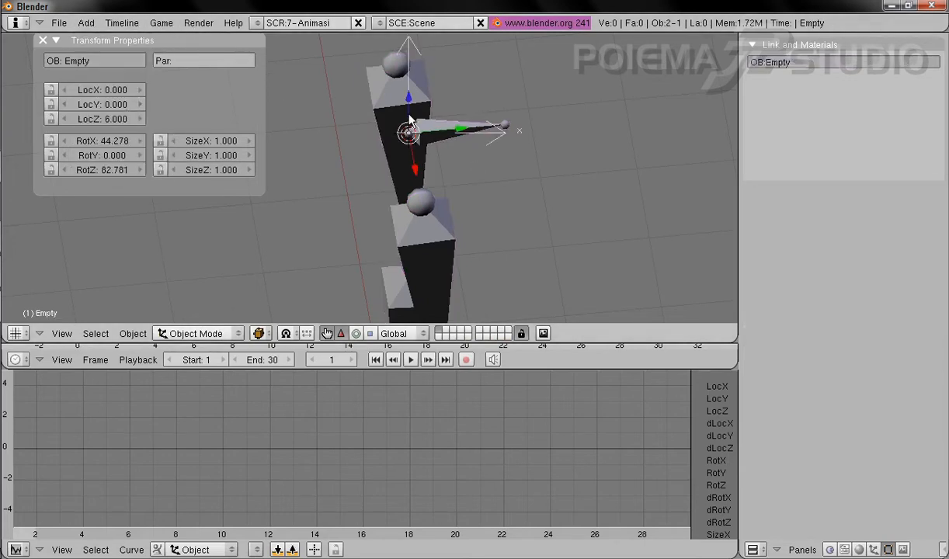
- Reset the hip Empty's X and Z rotation to 0
middle_click_drag(546, 155, 431, 168)
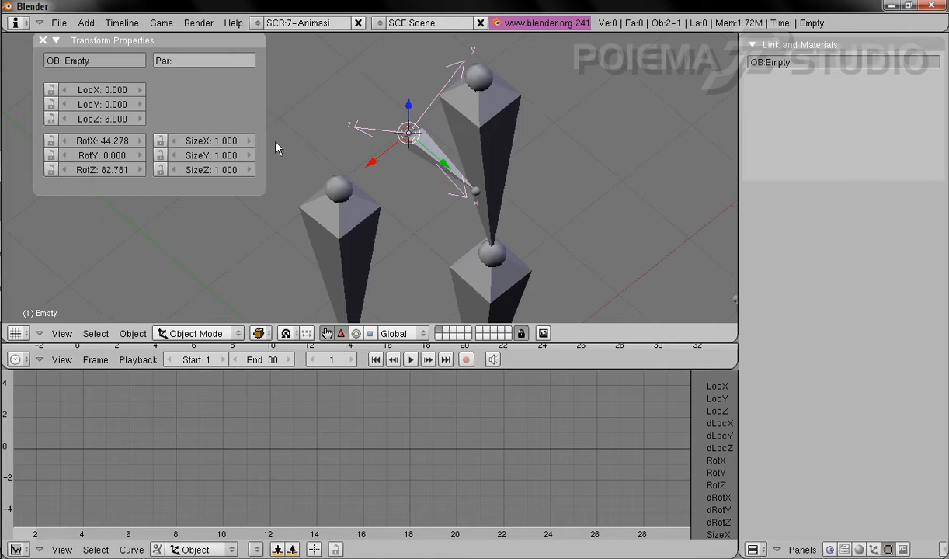
left_click(104, 143)
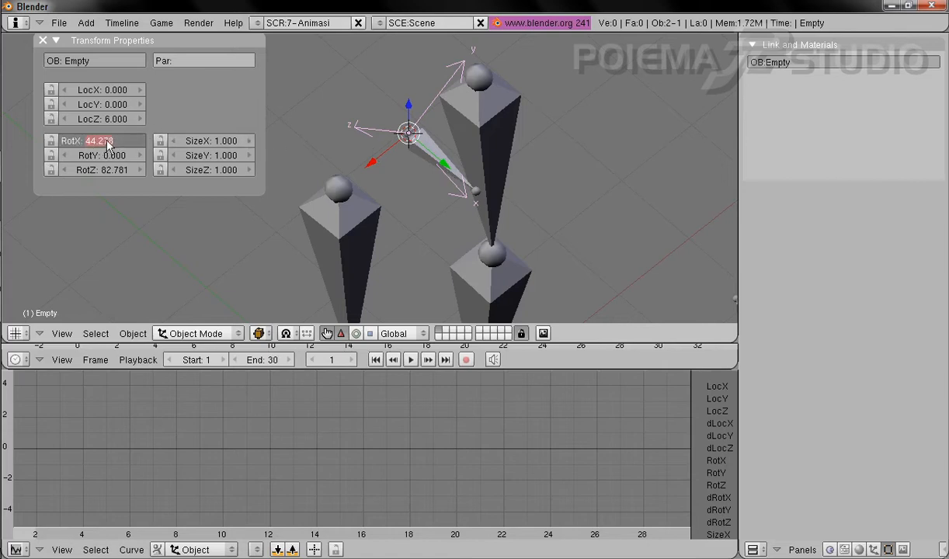
key("Tab")
key("Tab")
type("0")
key("Return")
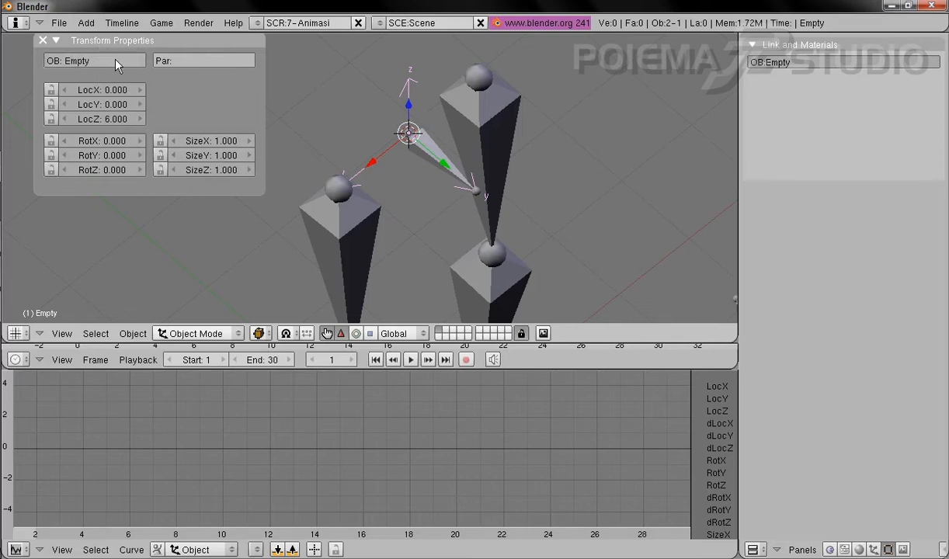
- Select the armature and switch it to Edit Mode with the feet in view
middle_click_drag(396, 267, 377, 192)
right_click(355, 138)
left_click(206, 334)
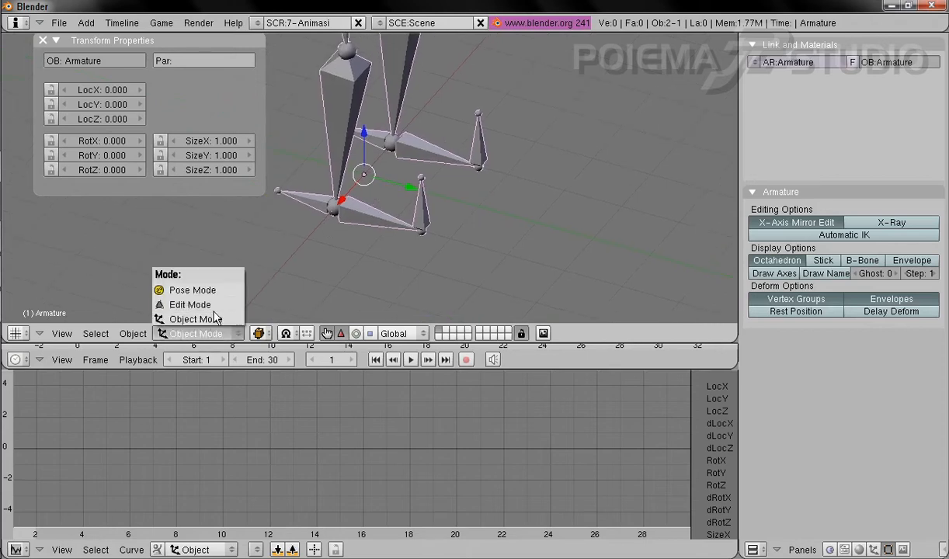
left_click(203, 301)
- Snap the 3D cursor to the root joint of the foot control bone IK_kaki_R
right_click(427, 235)
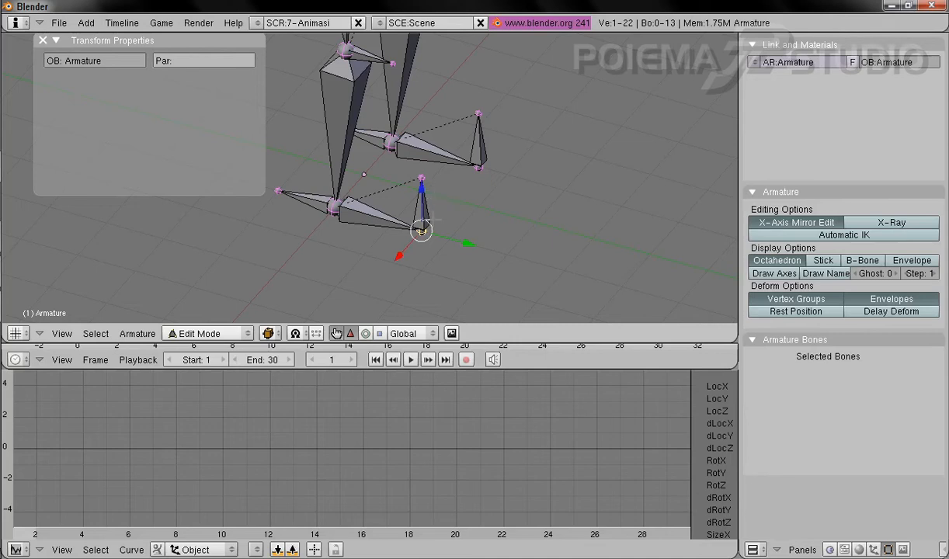
right_click(411, 203)
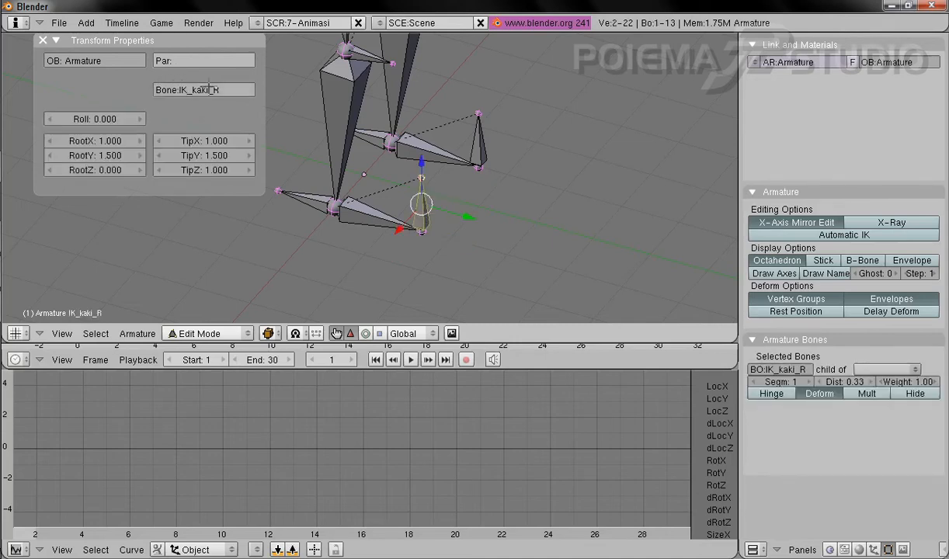
right_click(421, 231)
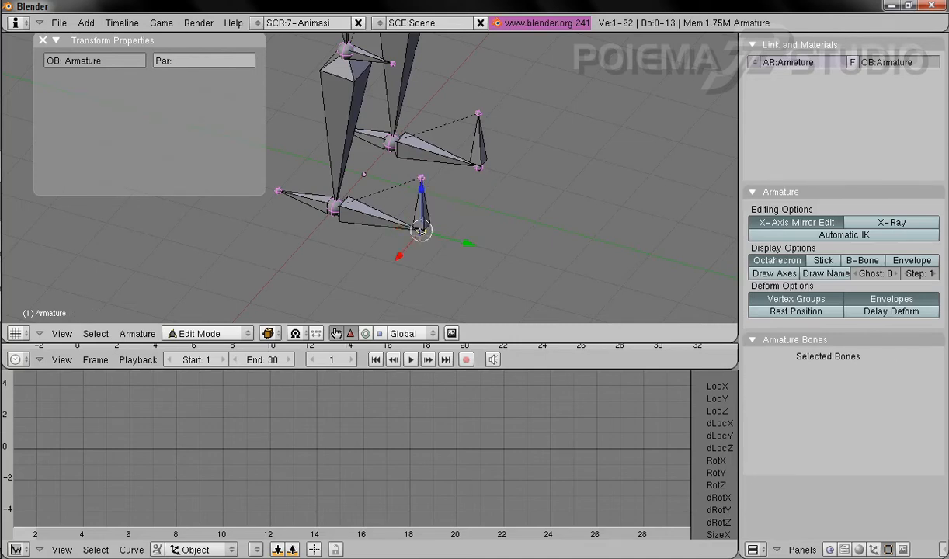
middle_click_drag(457, 225, 413, 206, "ctrl")
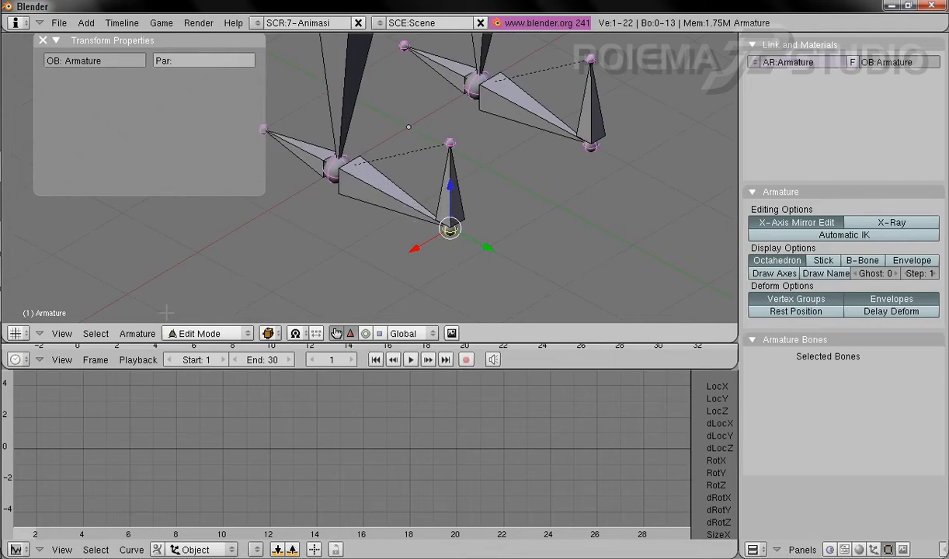
left_click(136, 333)
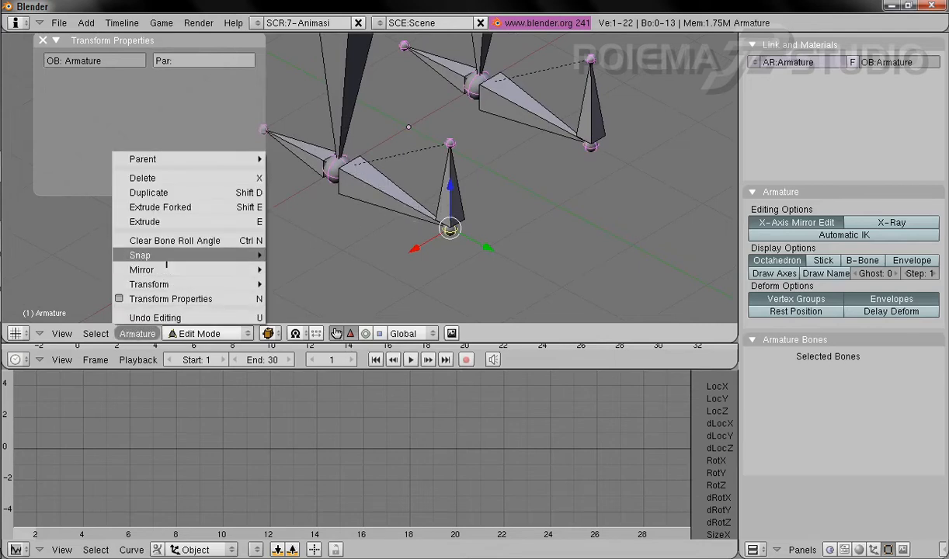
mouse_move(179, 256)
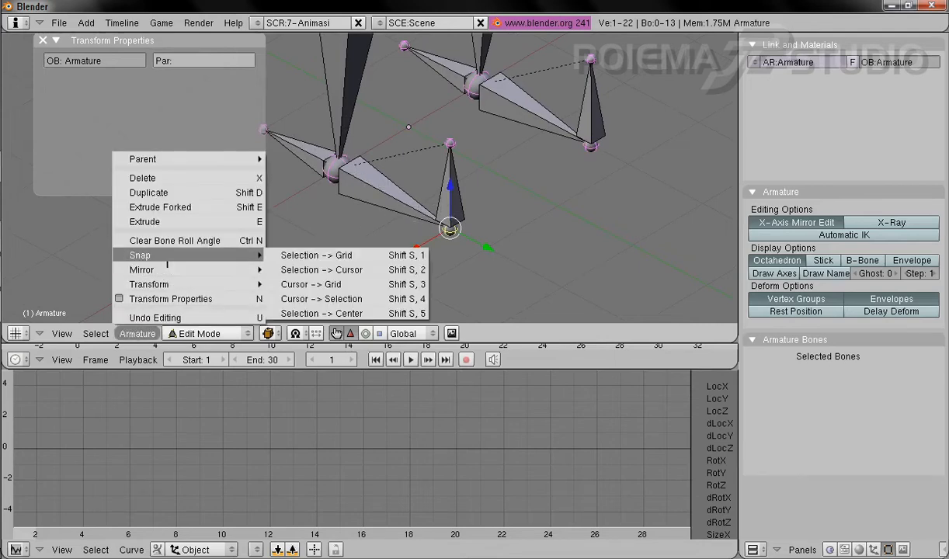
left_click(365, 298)
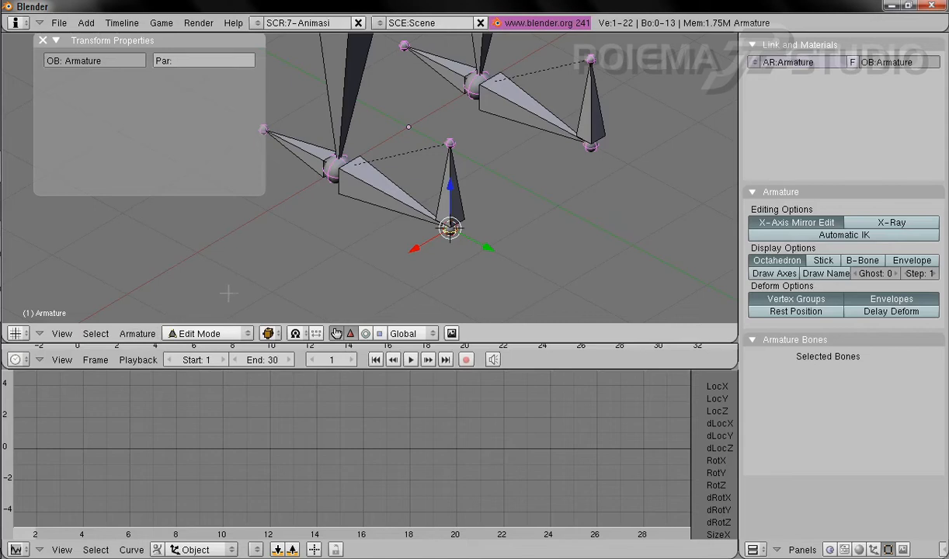
- Switch to Object Mode and add an Empty at the 3D cursor on the root of IK_kaki_R
left_click(207, 334)
left_click(204, 320)
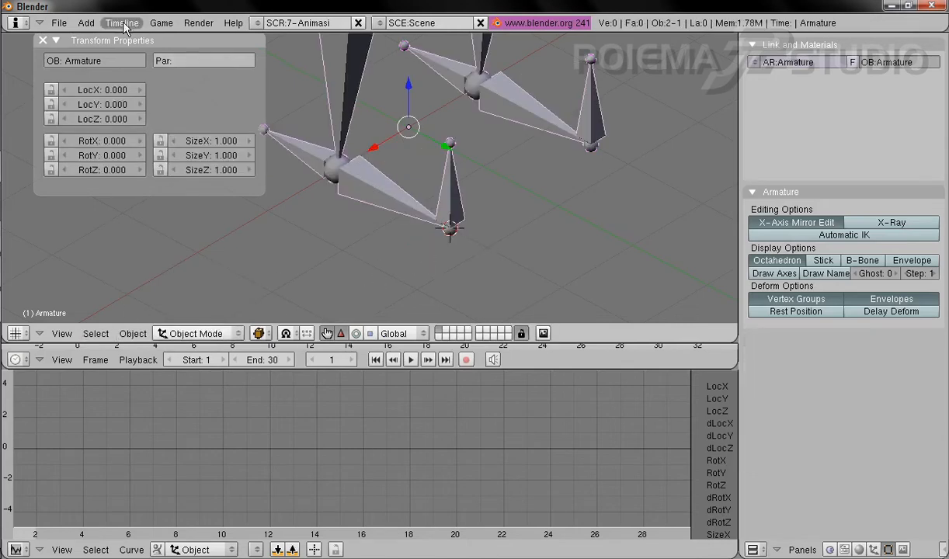
left_click(86, 23)
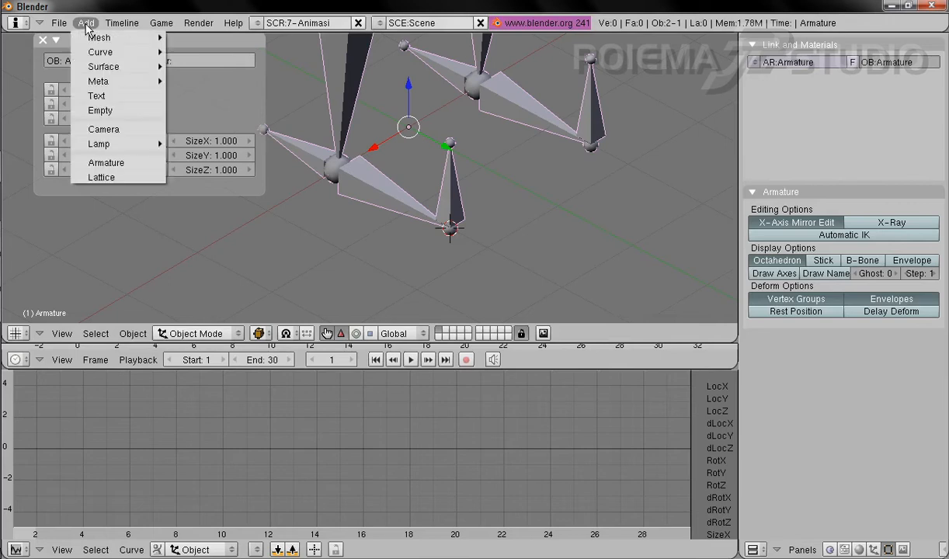
left_click(124, 116)
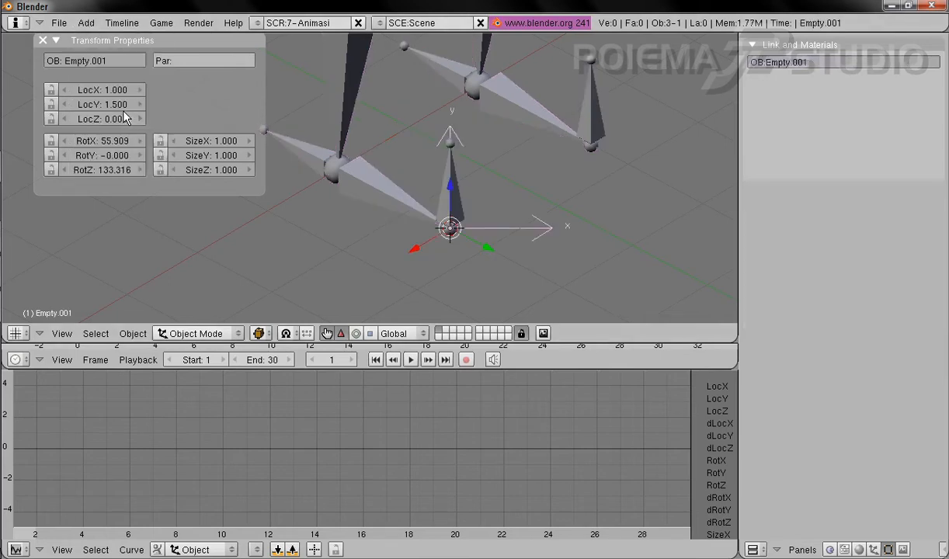
- Rename the new foot Empty as kaki_R
left_click(132, 62)
type("k")
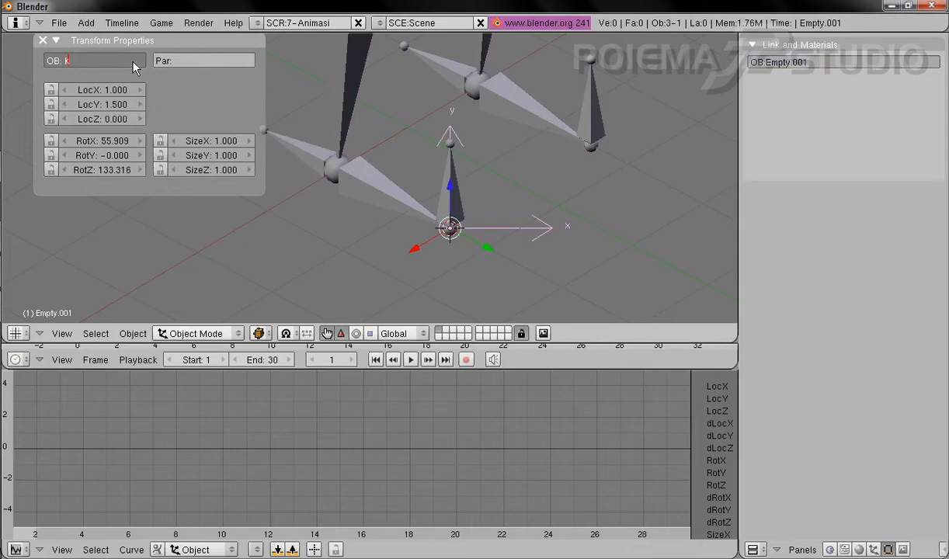
type("aki_R")
key("Return")
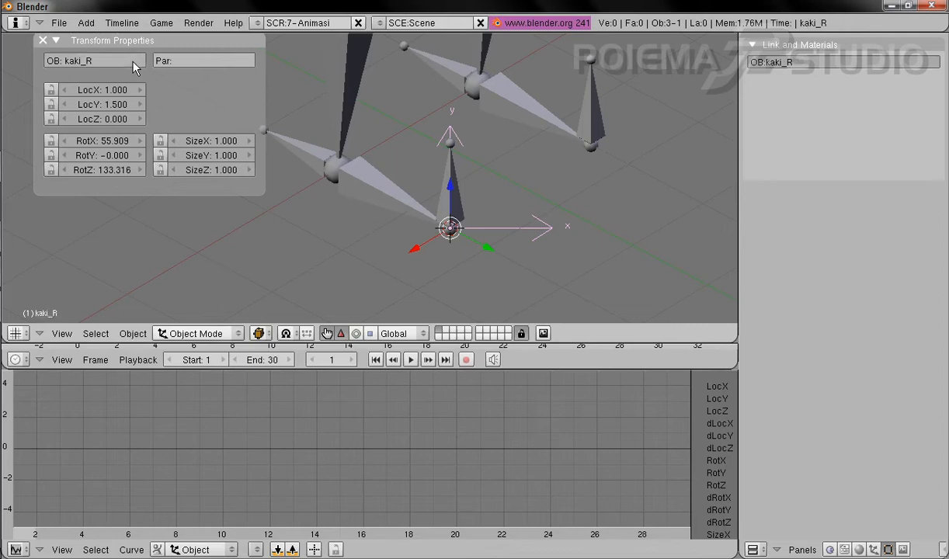
- Set the X and Z rotation of the kaki_R Empty to 0
left_click(102, 142)
type("0")
key("Tab")
key("Tab")
type("0")
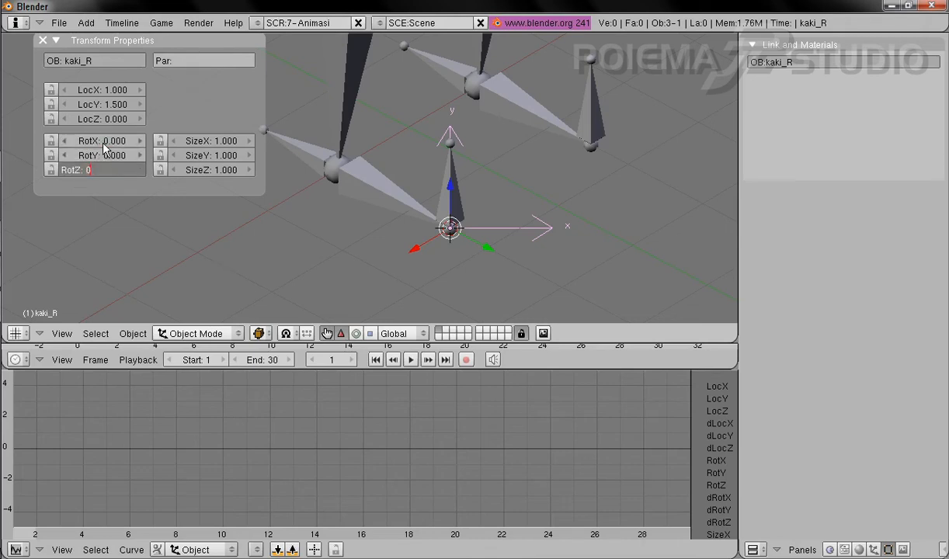
key("Return")
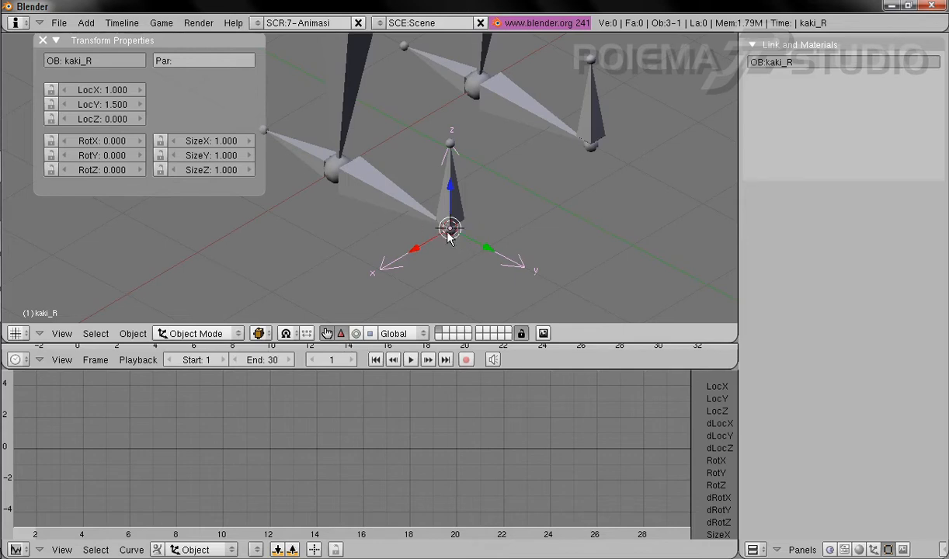
- In the armature's Edit Mode, snap the 3D cursor to the root joint of the opposite, left foot control bone
middle_click_drag(557, 206, 508, 172, "shift")
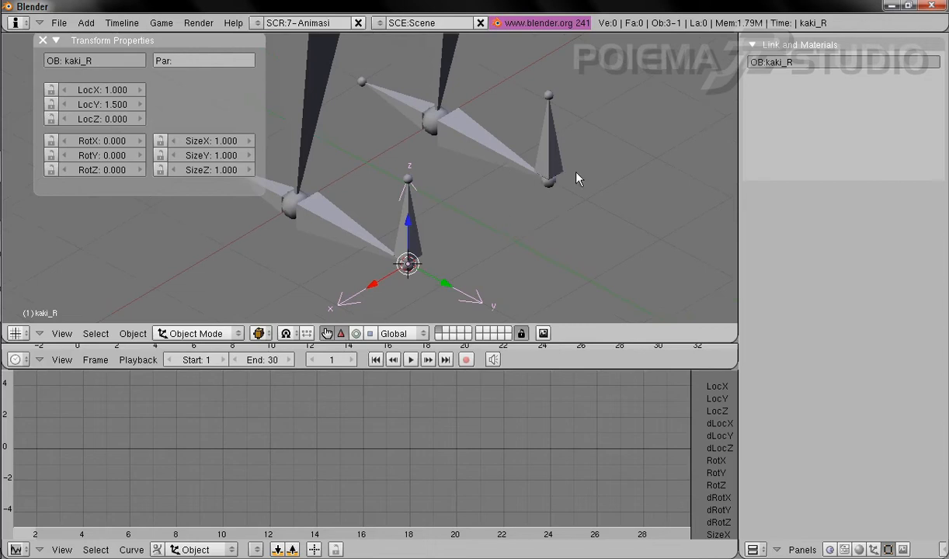
right_click(473, 139)
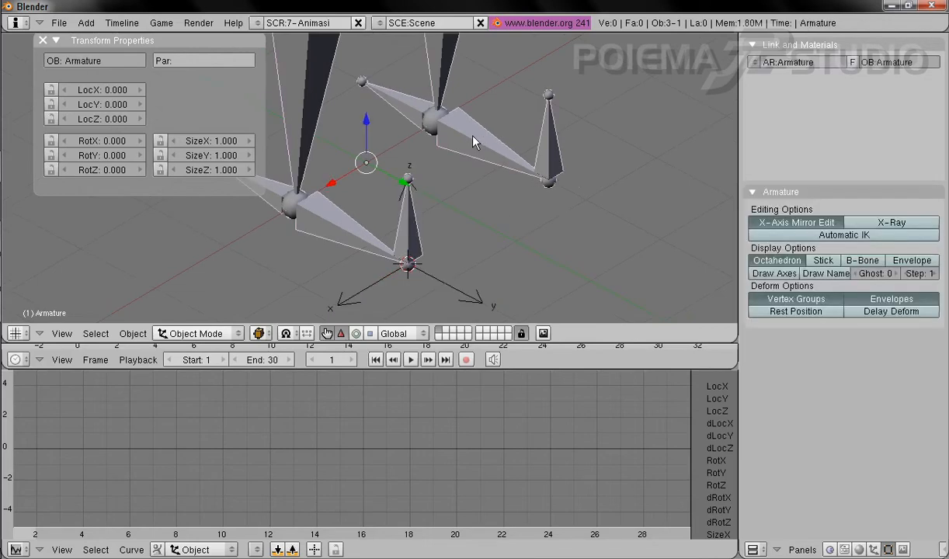
left_click(187, 333)
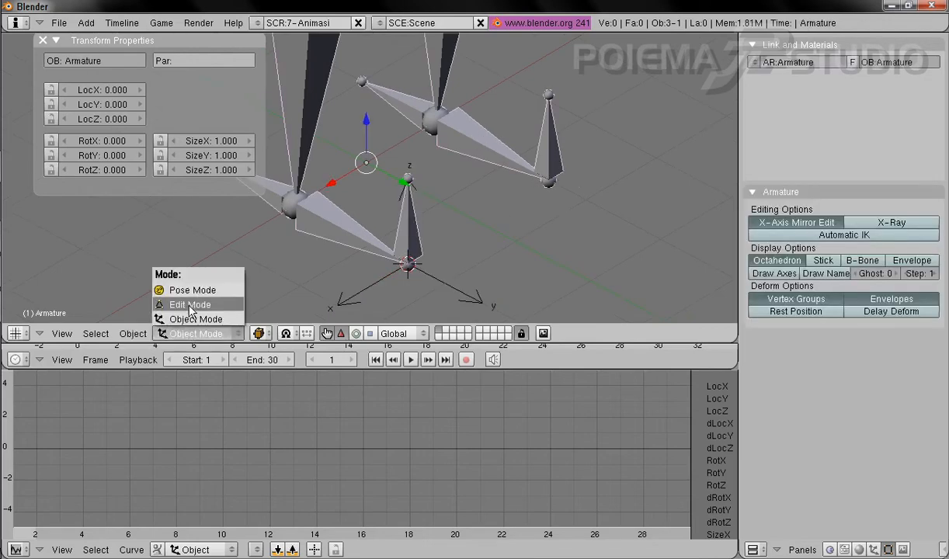
left_click(189, 304)
right_click(549, 181)
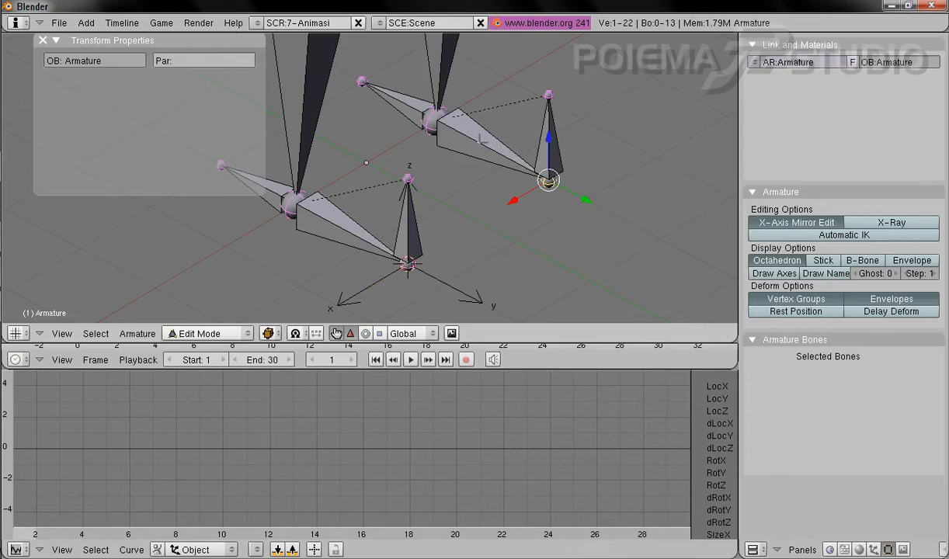
left_click(144, 334)
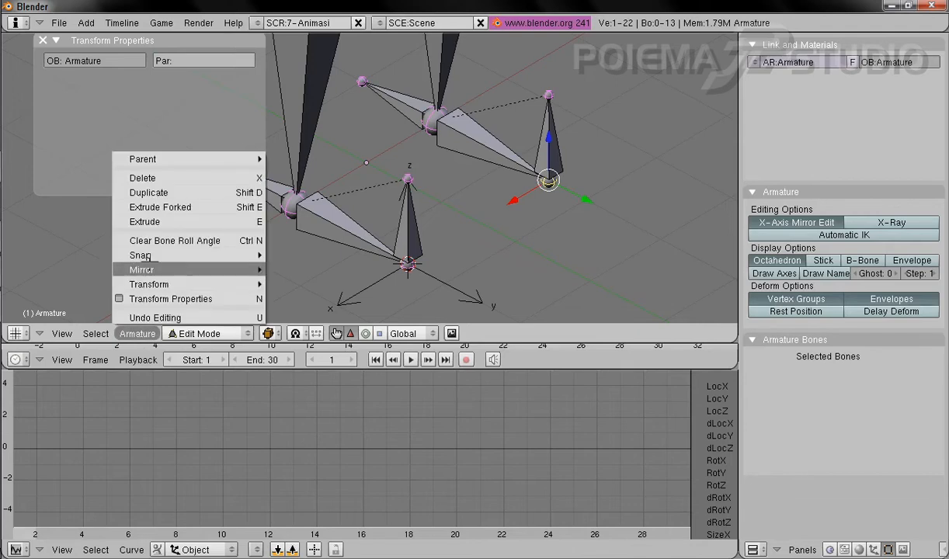
mouse_move(140, 255)
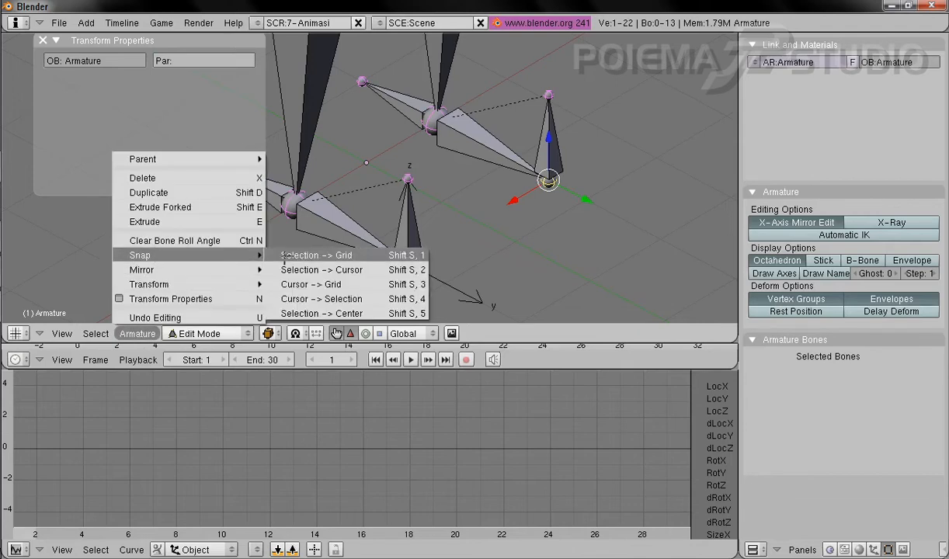
left_click(314, 284)
- Switch to Object Mode and add an Empty at the 3D cursor on the left foot control bone's root
left_click(206, 333)
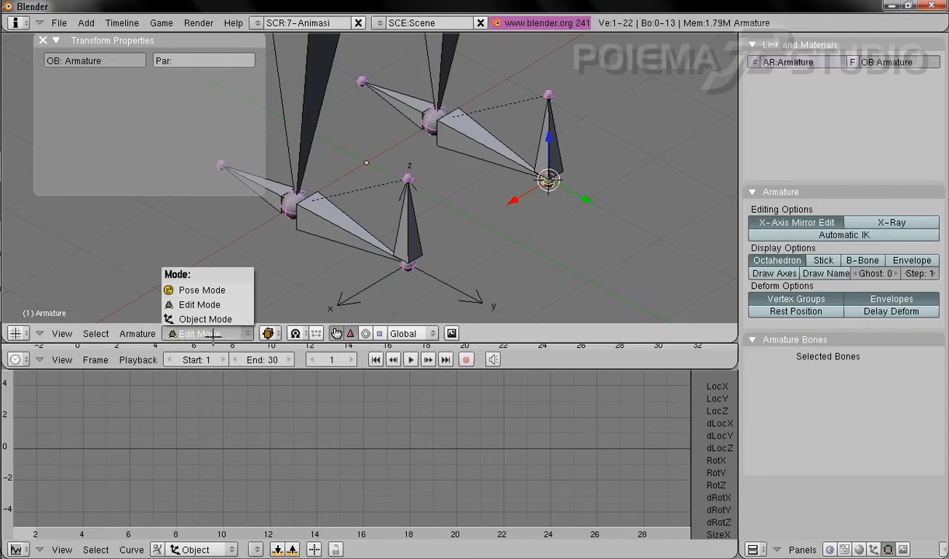
left_click(204, 318)
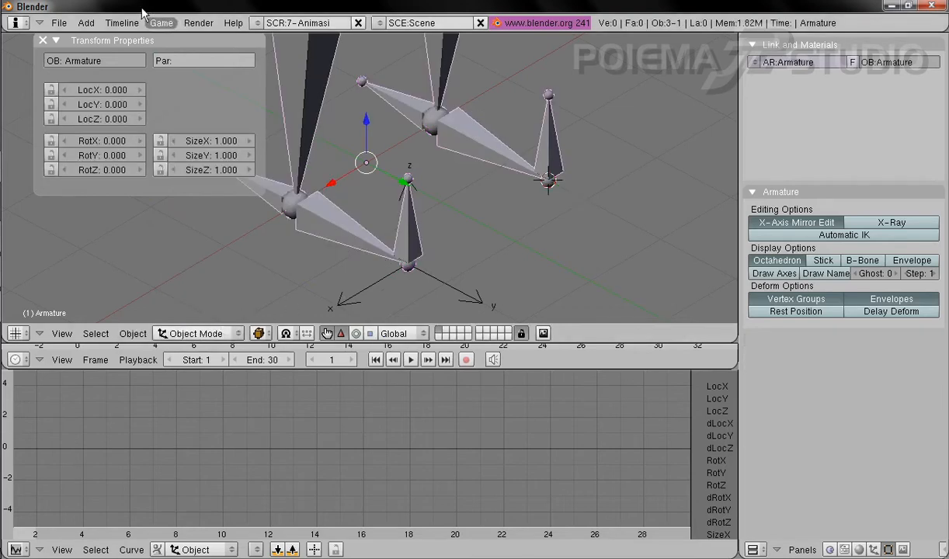
left_click(86, 23)
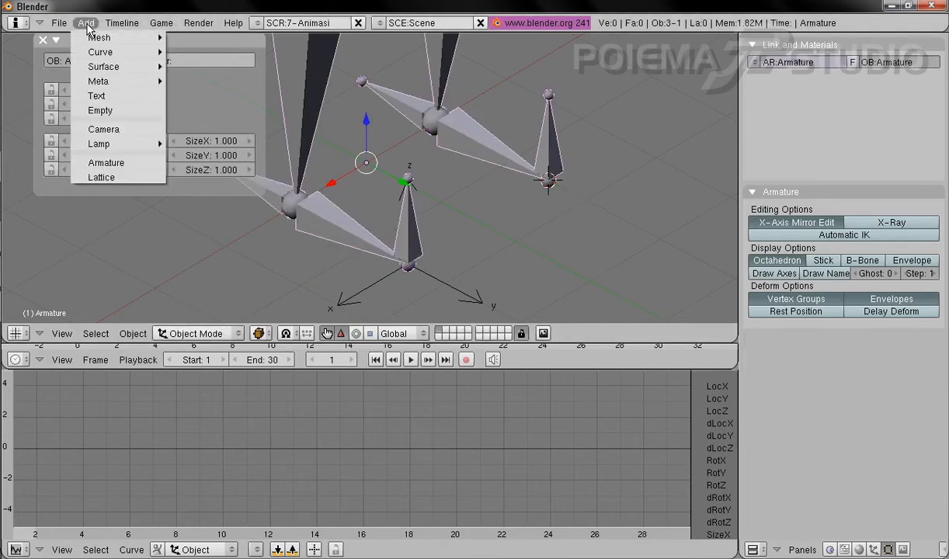
left_click(118, 109)
- Rename the new left foot Empty as lali_L
left_click(137, 62)
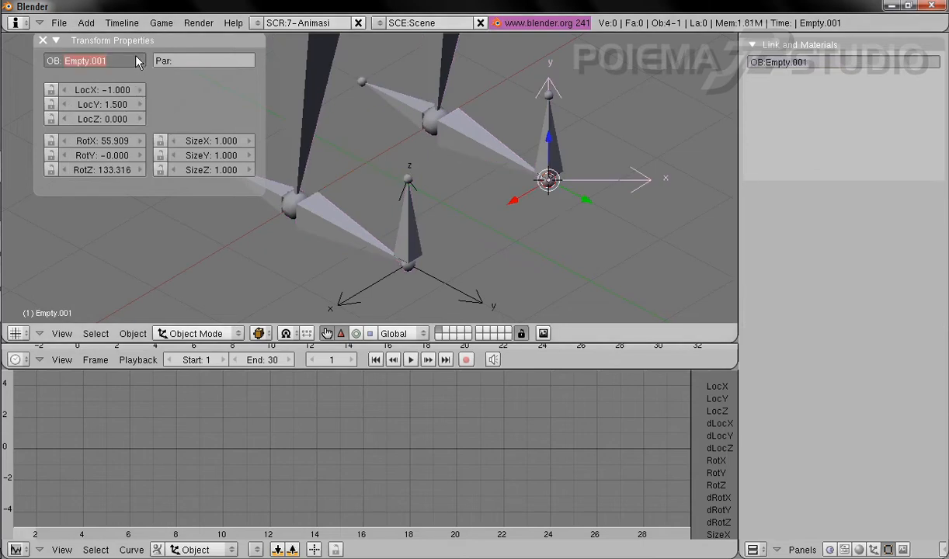
type("lali_L")
key("Return")
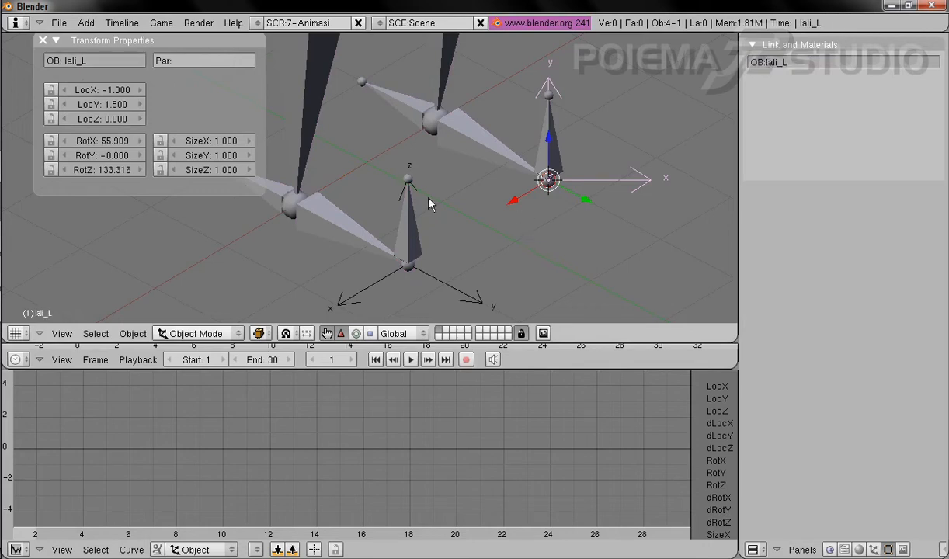
- Set the X, Y and Z rotation of the lali_L Empty to 0
left_click(101, 144)
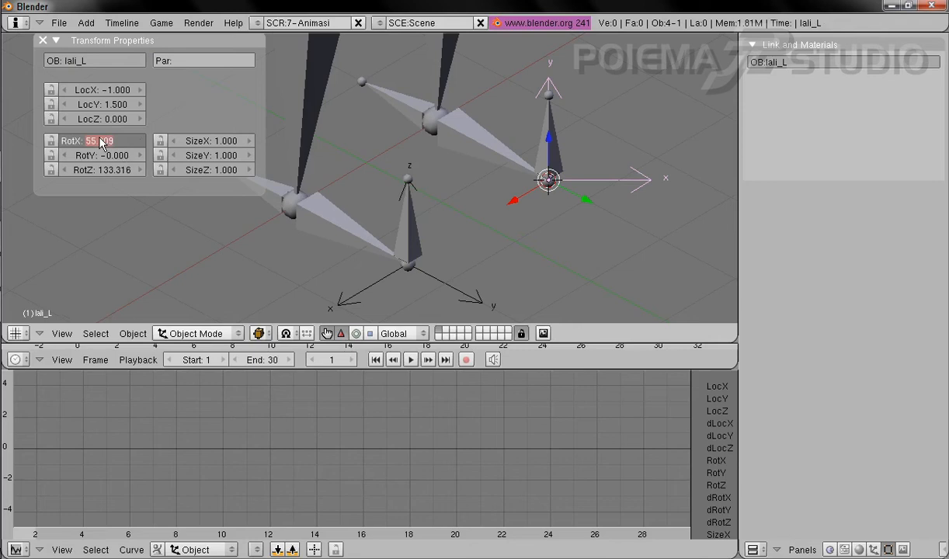
type("0")
key("Tab")
type("0")
key("Tab")
type("0")
key("Return")
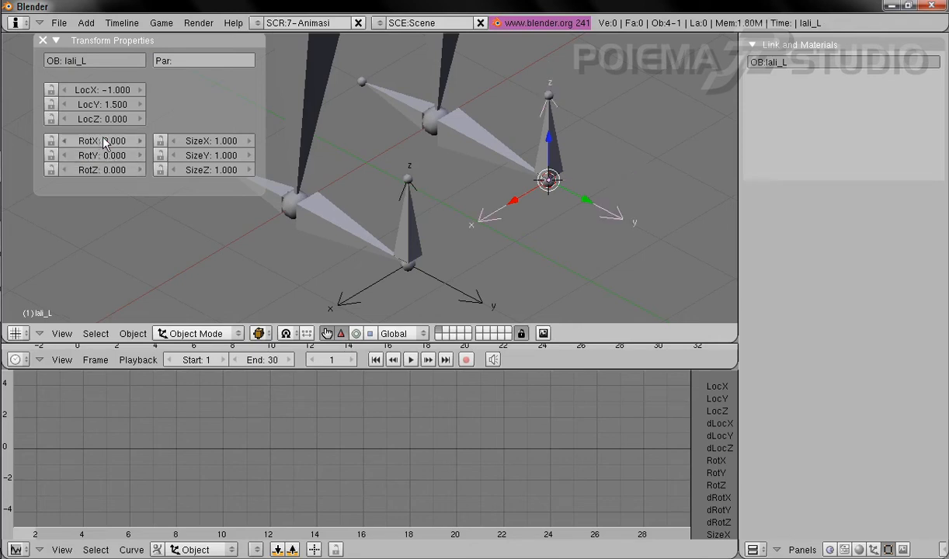
- Select the leg armature and switch it to Pose Mode
mouse_move(455, 152)
middle_mouse_down()
mouse_move(464, 174)
mouse_move(446, 146)
middle_mouse_up()
middle_click_drag(431, 114, 426, 108)
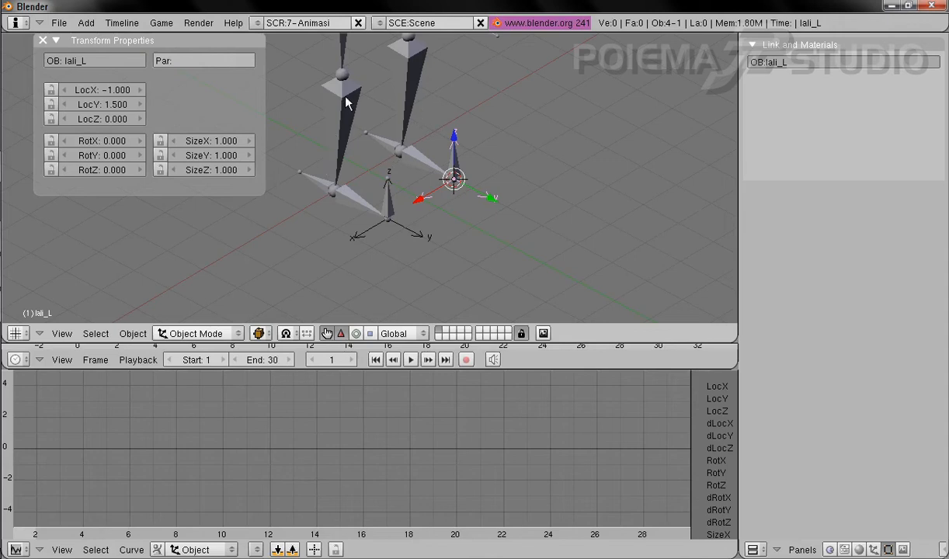
middle_click_drag(402, 119, 418, 167, "shift")
middle_click_drag(556, 239, 534, 209)
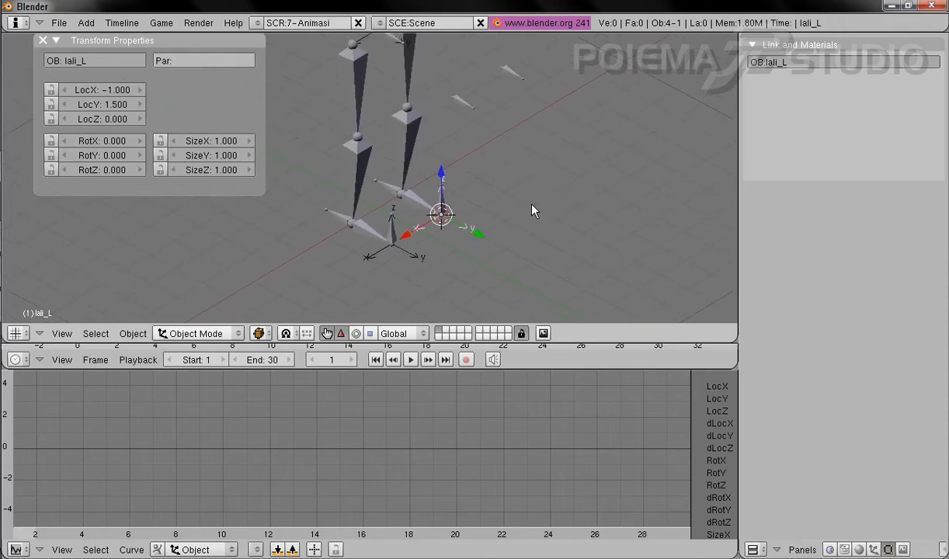
middle_click_drag(489, 146, 498, 185, "shift")
right_click(358, 158)
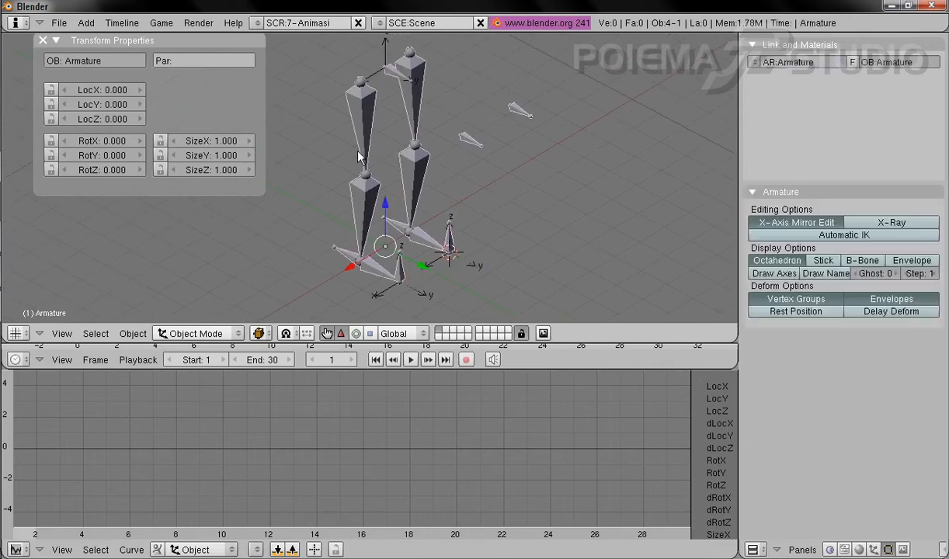
left_click(196, 333)
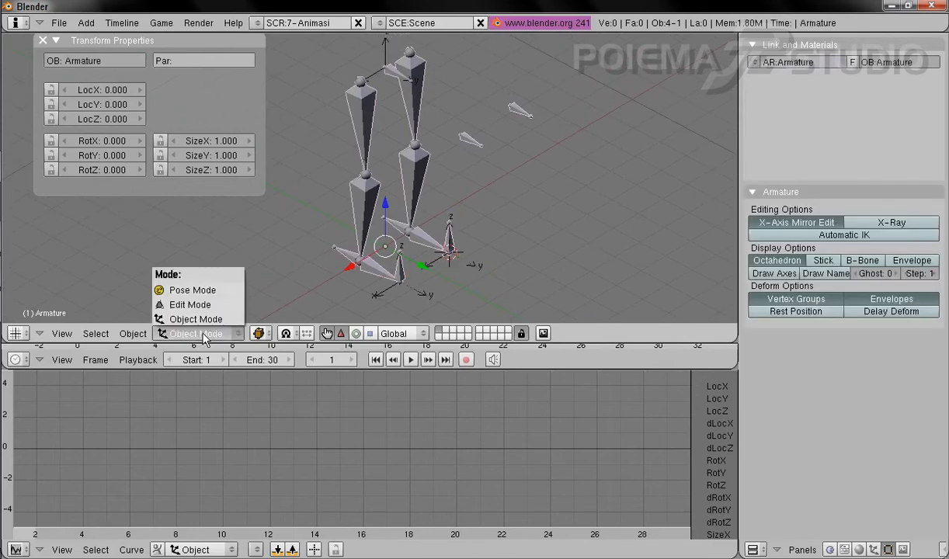
left_click(201, 290)
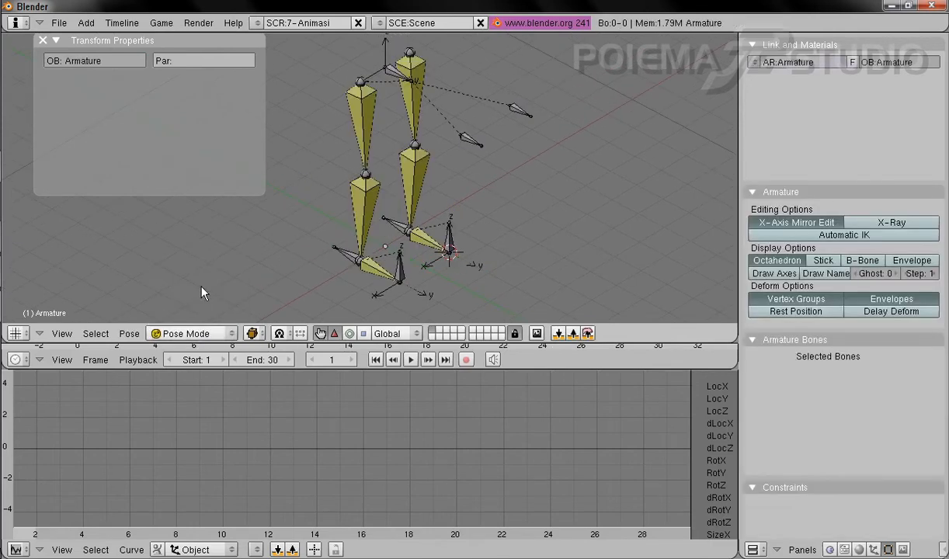
- Add a Copy Location constraint to the root bone "Bone" at the hips, targeting the object Empty
right_click(393, 74)
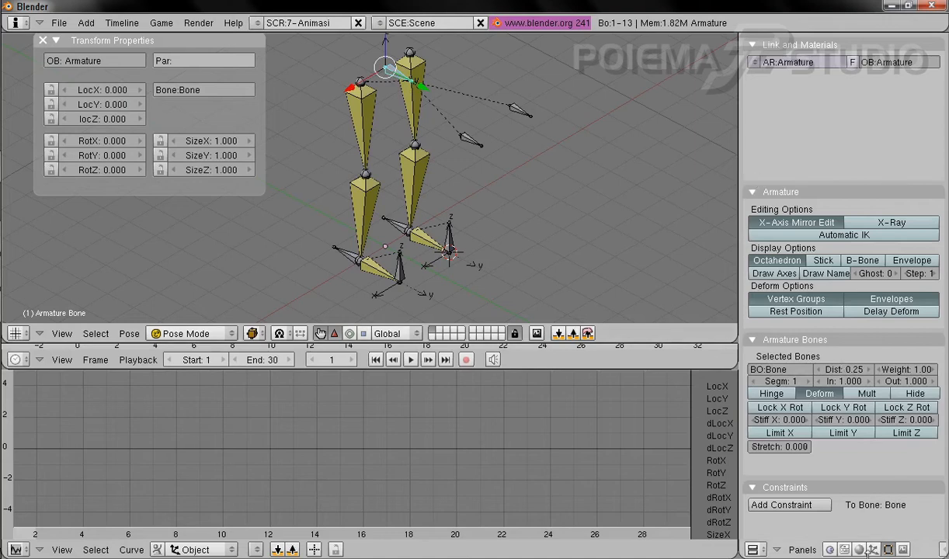
key("F7")
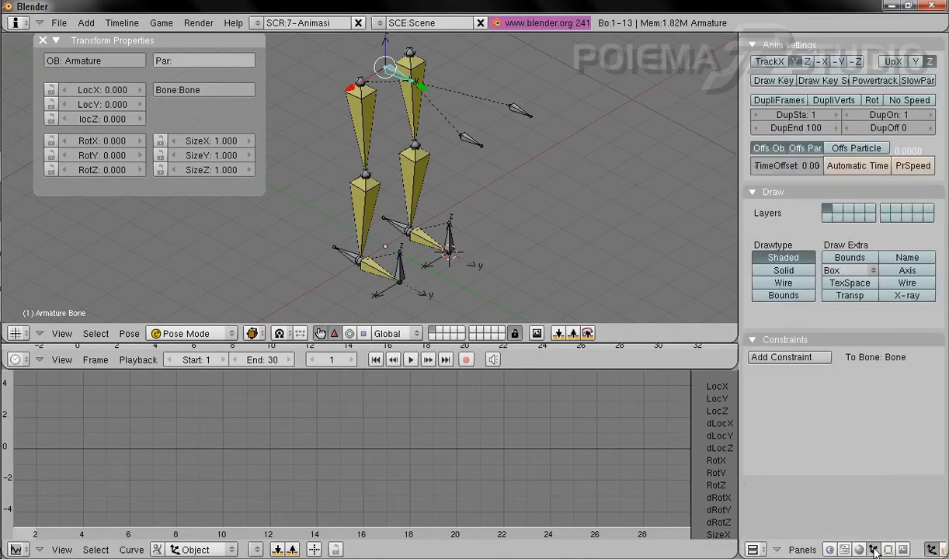
left_click(786, 359)
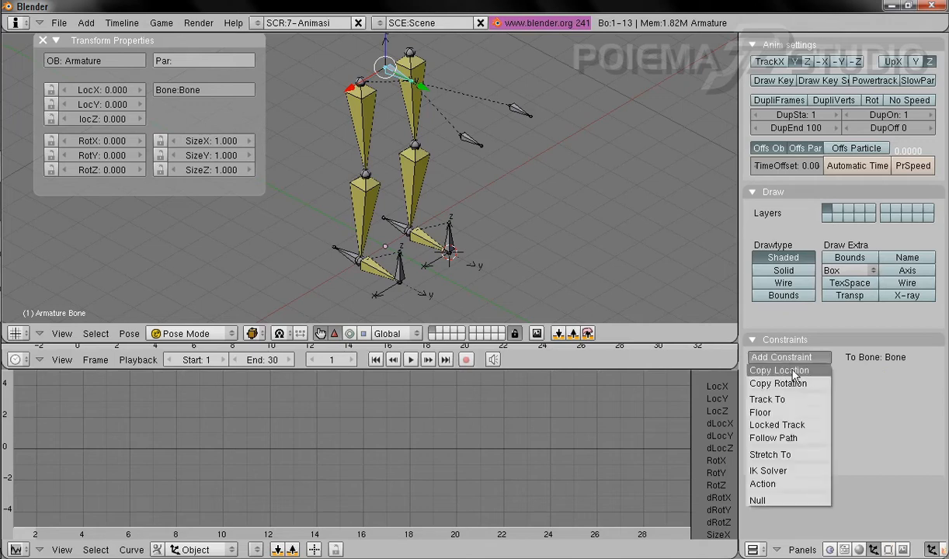
left_click(799, 370)
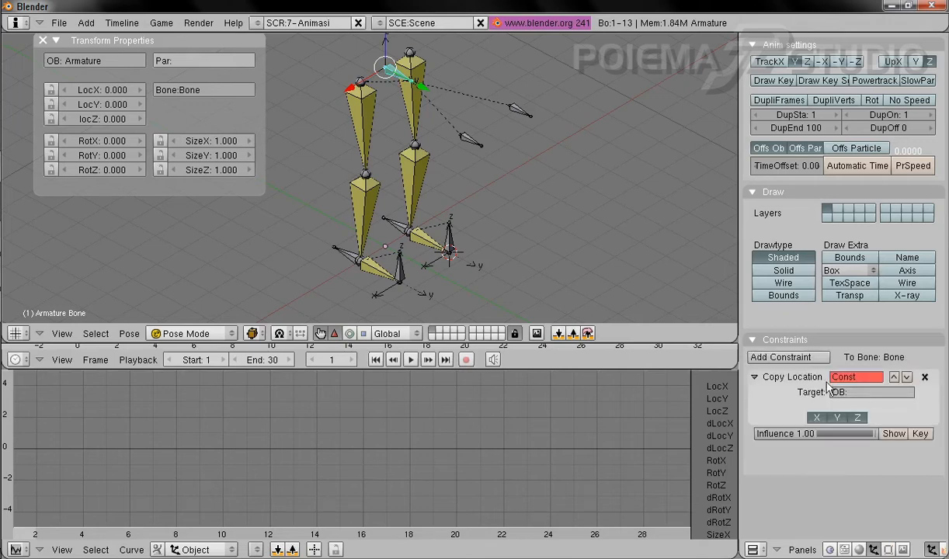
left_click(861, 393)
type("Empty")
key("Return")
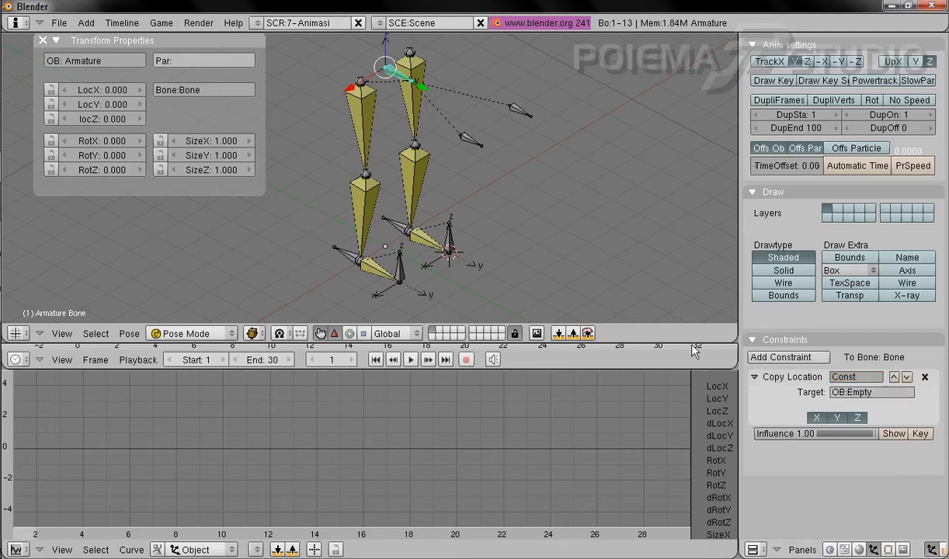
- Add a Copy Location constraint to the bone IK_kaki_R, targeting the object kaki_R
right_click(403, 266)
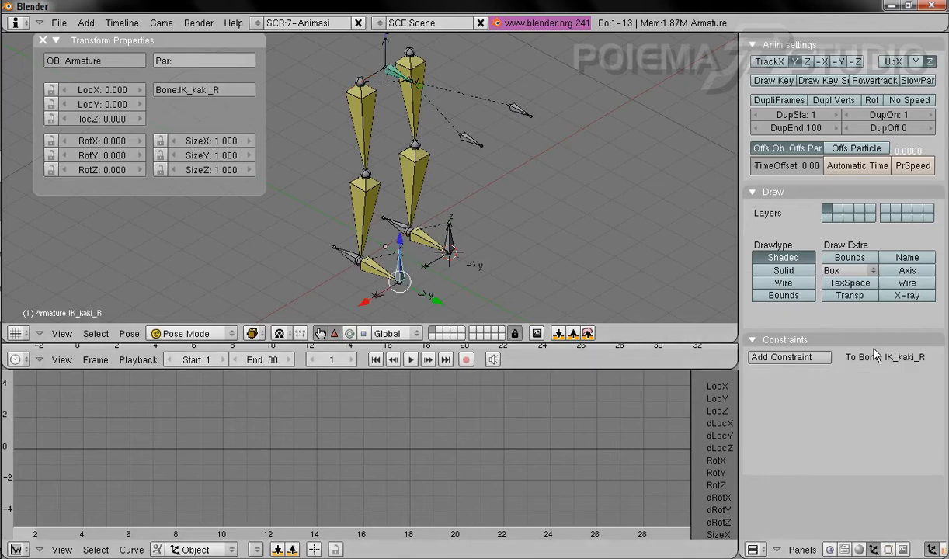
left_click(790, 357)
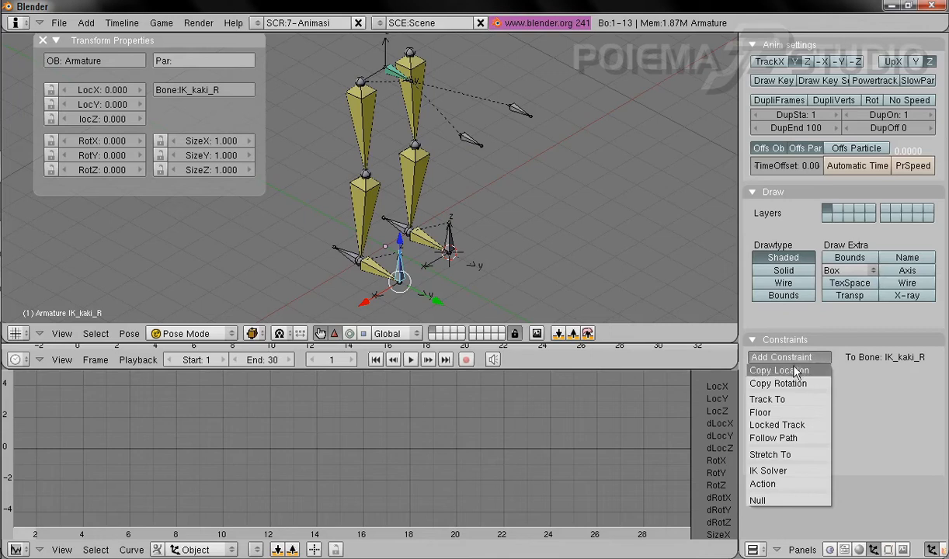
left_click(798, 371)
left_click(871, 393)
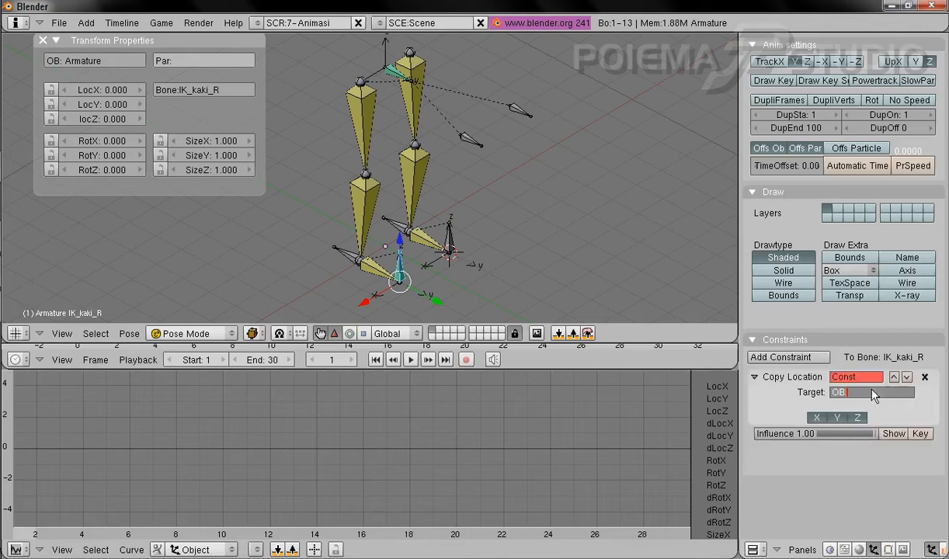
type("kaki_R")
key("Return")
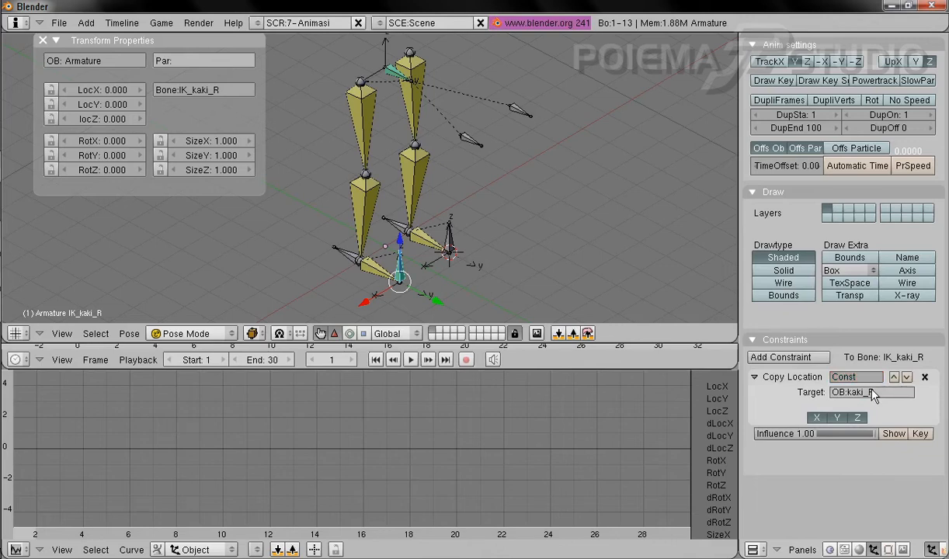
- Add a Copy Location constraint to the bone IK_kaki_L and try to assign its target object
right_click(455, 244)
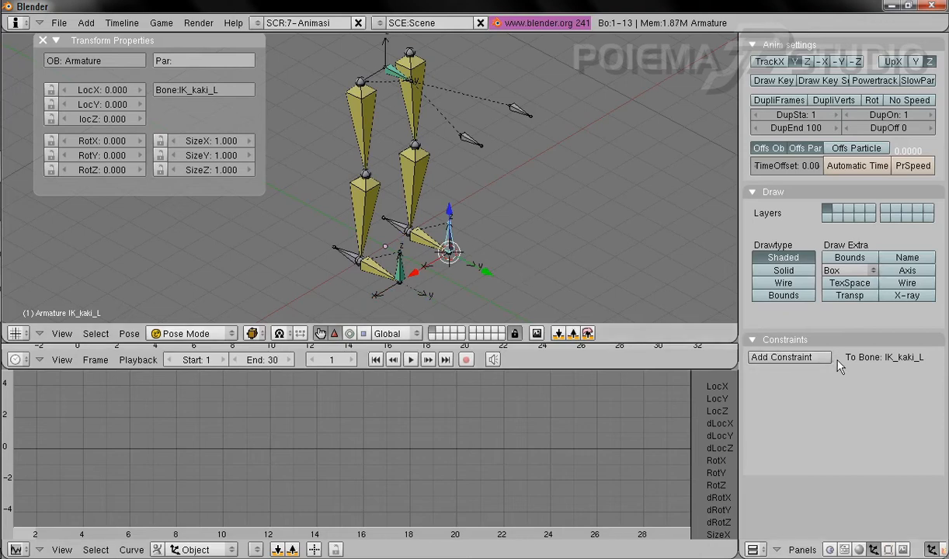
left_click(806, 360)
left_click(780, 370)
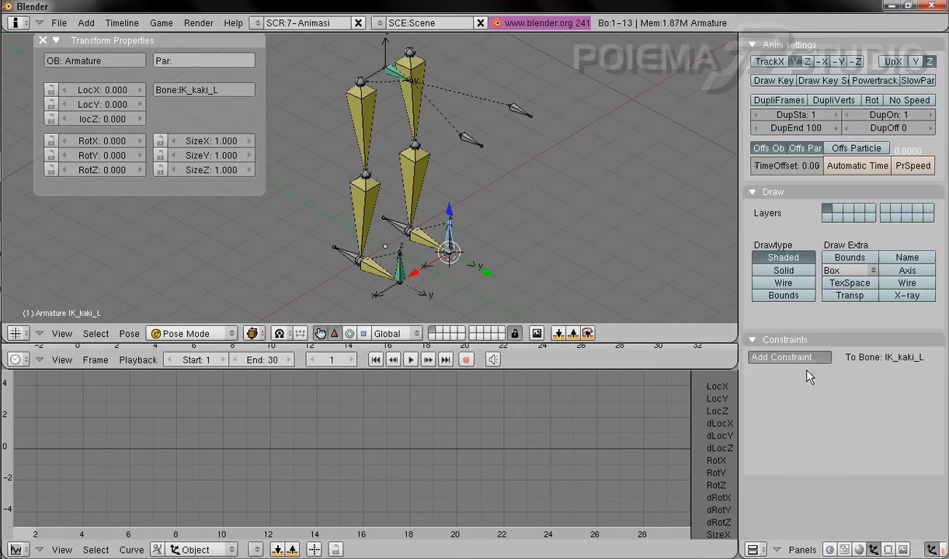
left_click(868, 392)
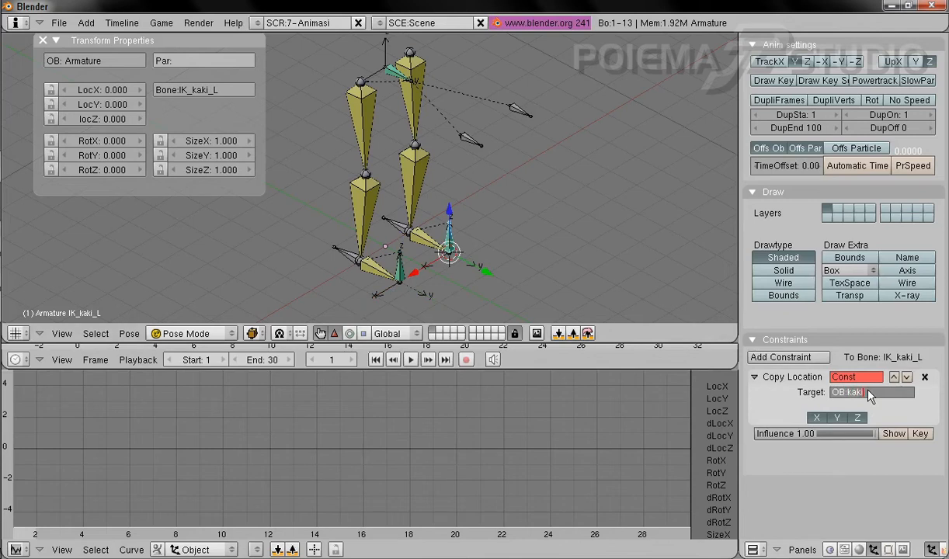
key("Return")
left_click(870, 393)
key("Return")
- Switch to Object Mode and rename the empty lali_L at the left foot as kaki_L
left_click(191, 333)
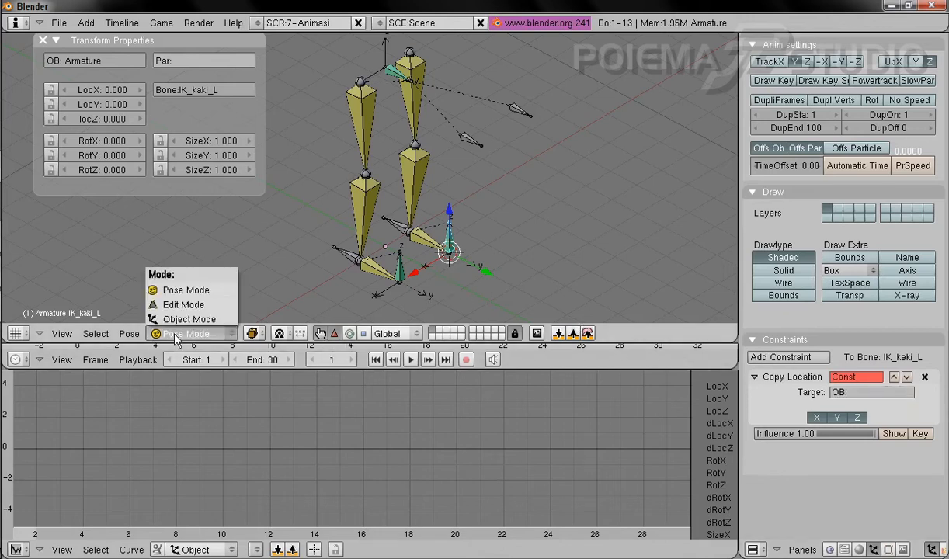
left_click(253, 386)
right_click(459, 272)
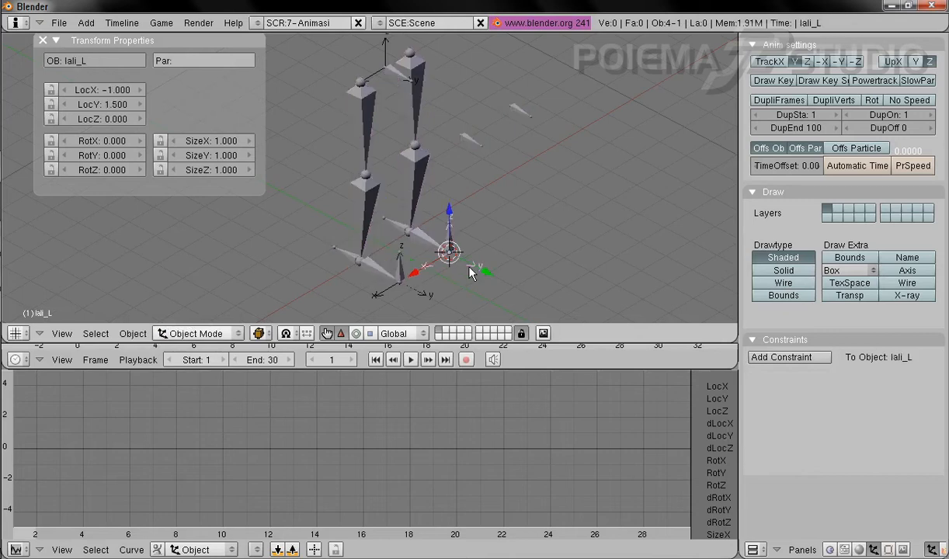
left_click(113, 60)
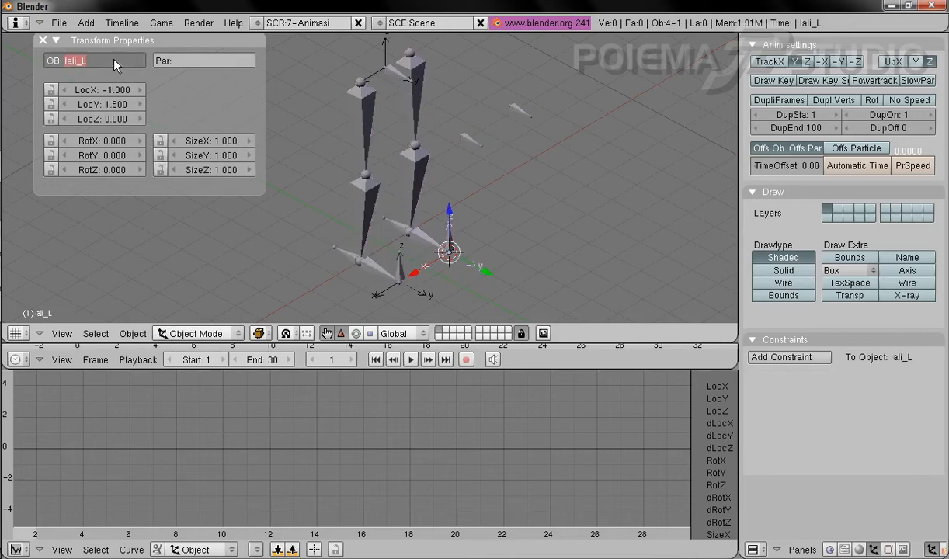
type("kaki_L")
key("Return")
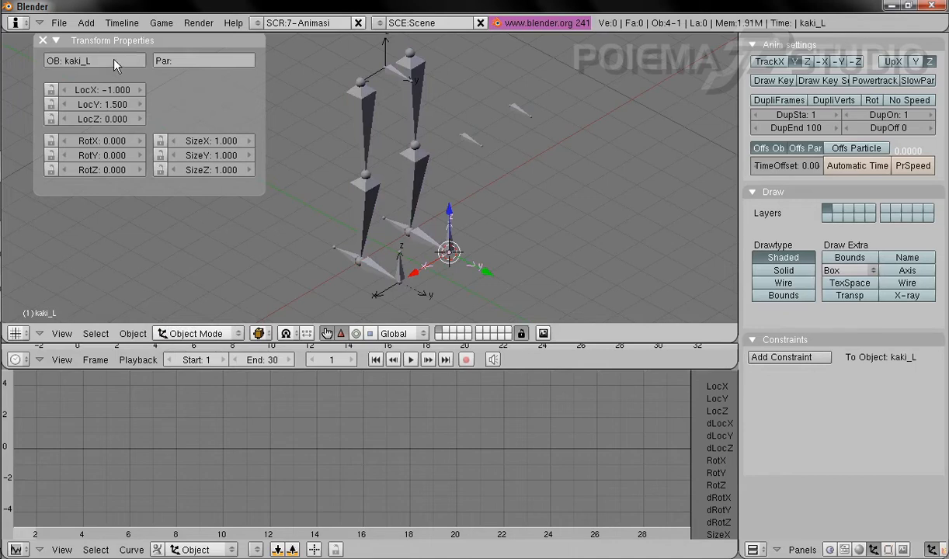
- Return the armature to Pose Mode and set the target of IK_kaki_L's Copy Location constraint to kaki_L
right_click(407, 187)
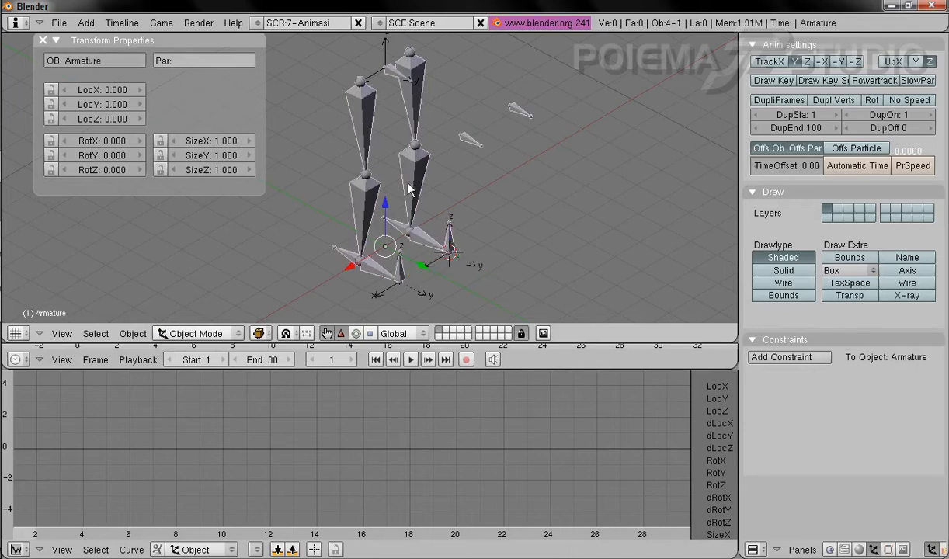
left_click(179, 334)
left_click(189, 290)
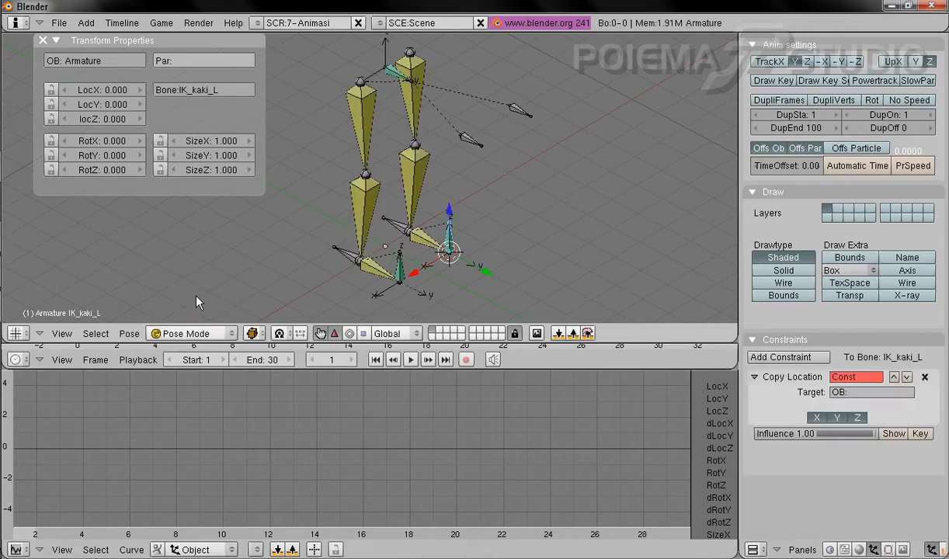
left_click(866, 394)
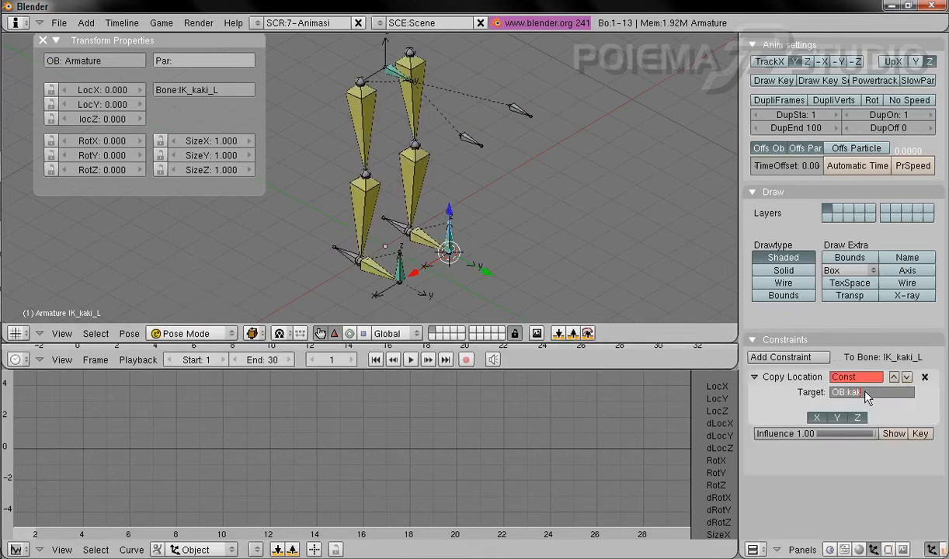
type("kaki_L")
key("Return")
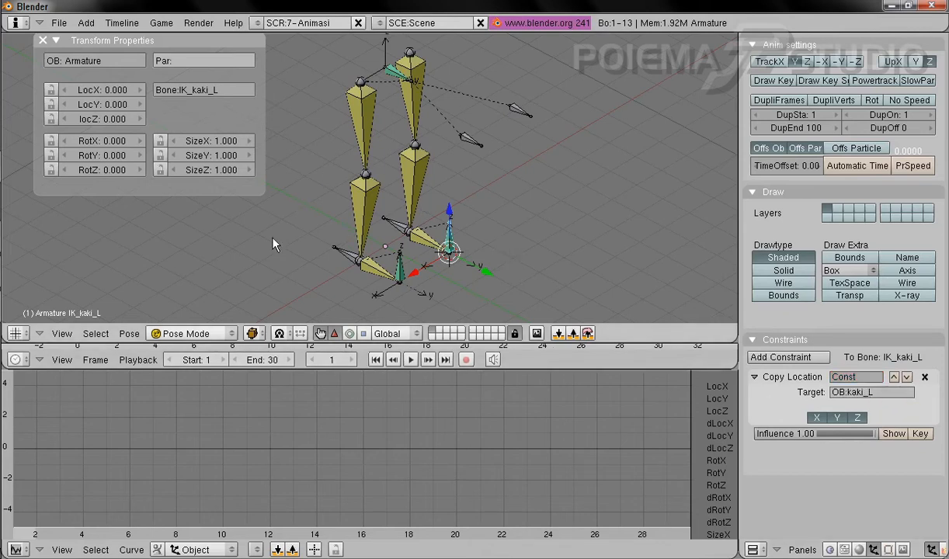
- Switch back to Object Mode and select the empty kaki_R at the right foot
left_click(190, 333)
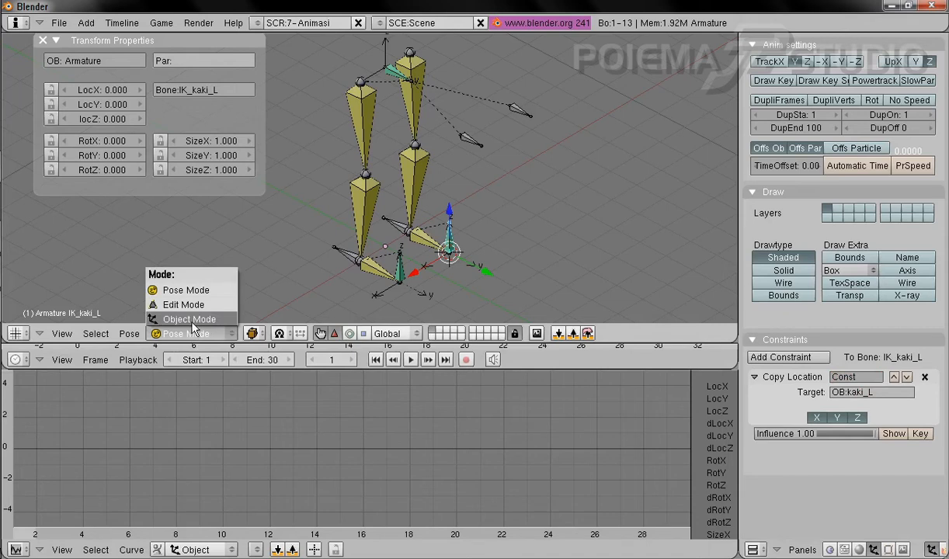
left_click(191, 320)
right_click(414, 291)
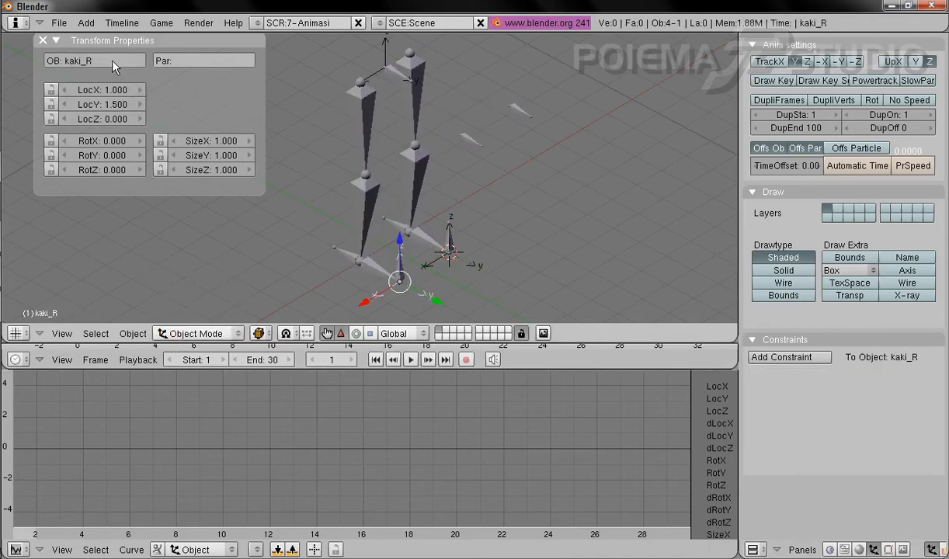
- Test the right leg's response by moving kaki_R in side view and in an angled view, cancelling each move
left_click(63, 334)
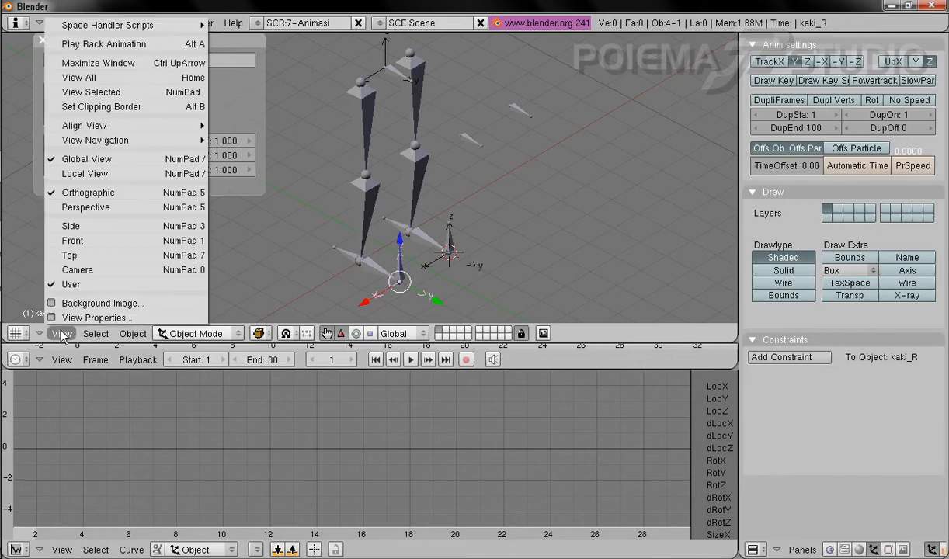
left_click(100, 235)
middle_click_drag(371, 276, 466, 211, "shift")
key("g")
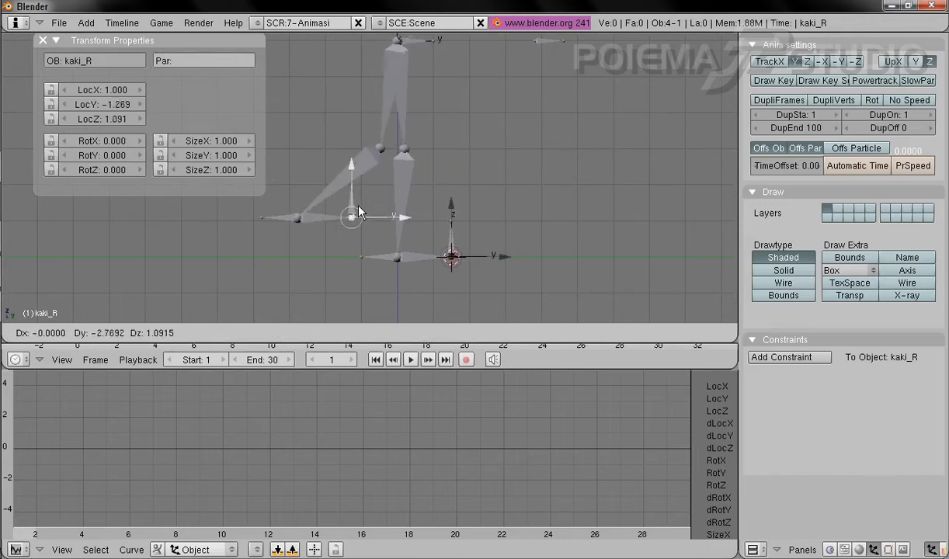
key("Escape")
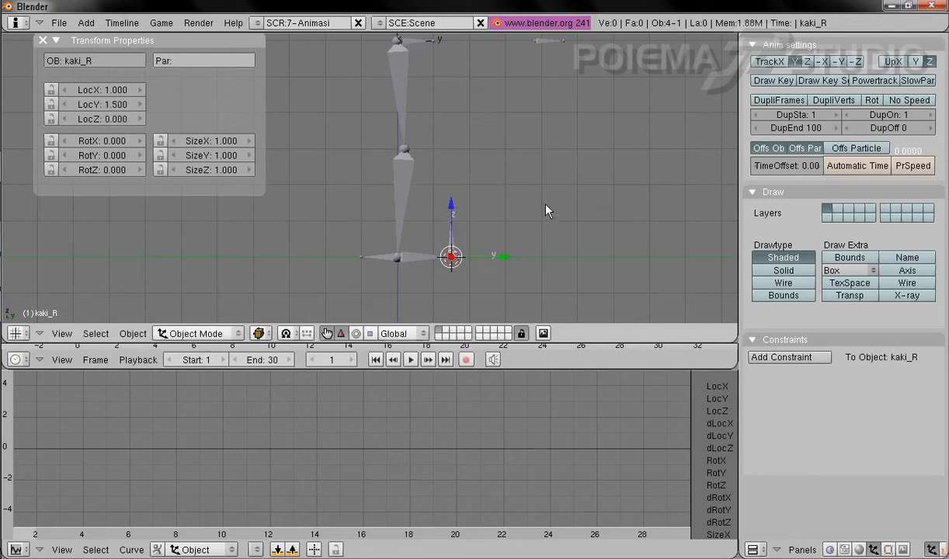
middle_click_drag(527, 221, 457, 264)
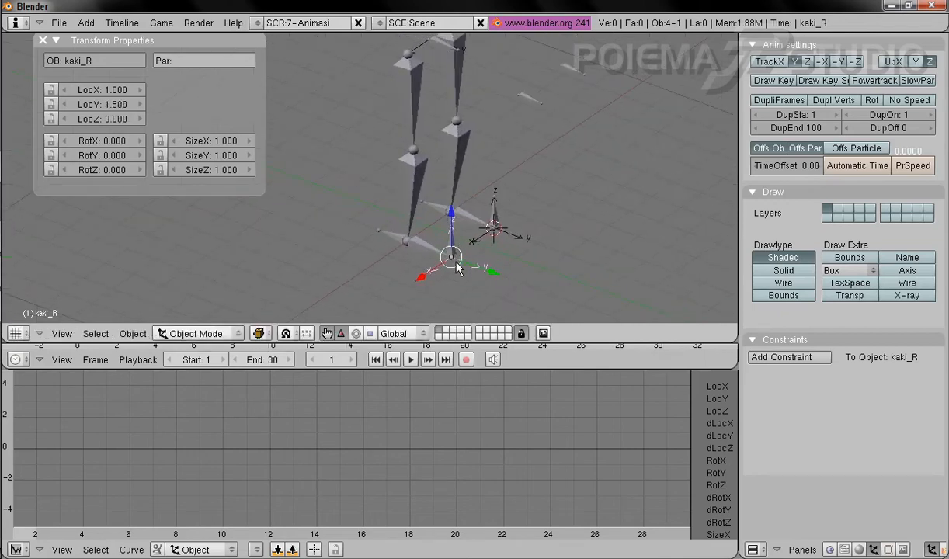
key("g")
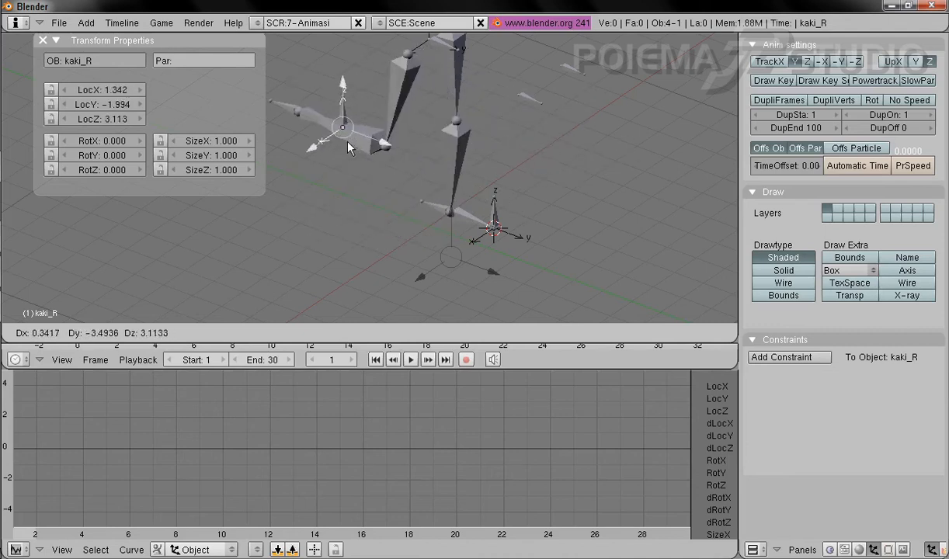
key("Escape")
- Test the hip control by moving the object Empty along the Z axis, returning it to its starting height
scroll(544, 186, "down", 3)
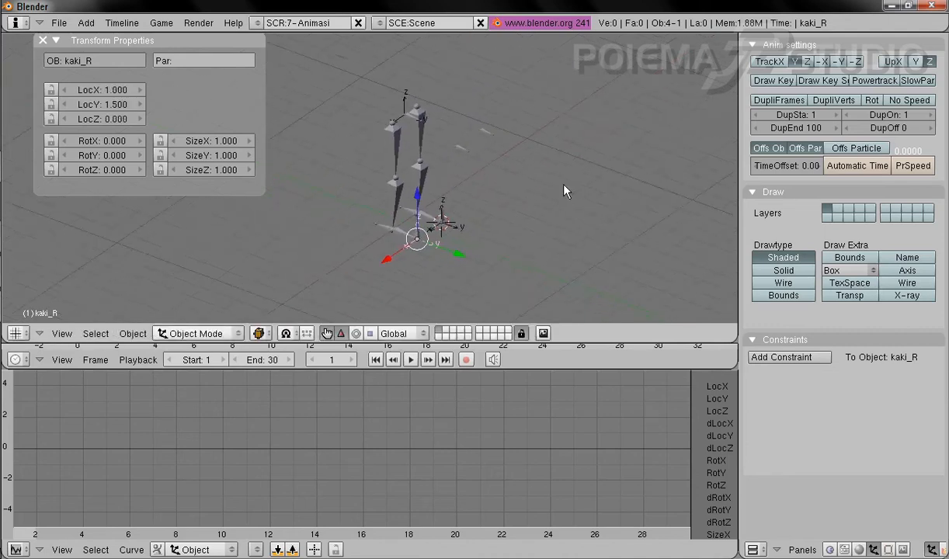
right_click(397, 126)
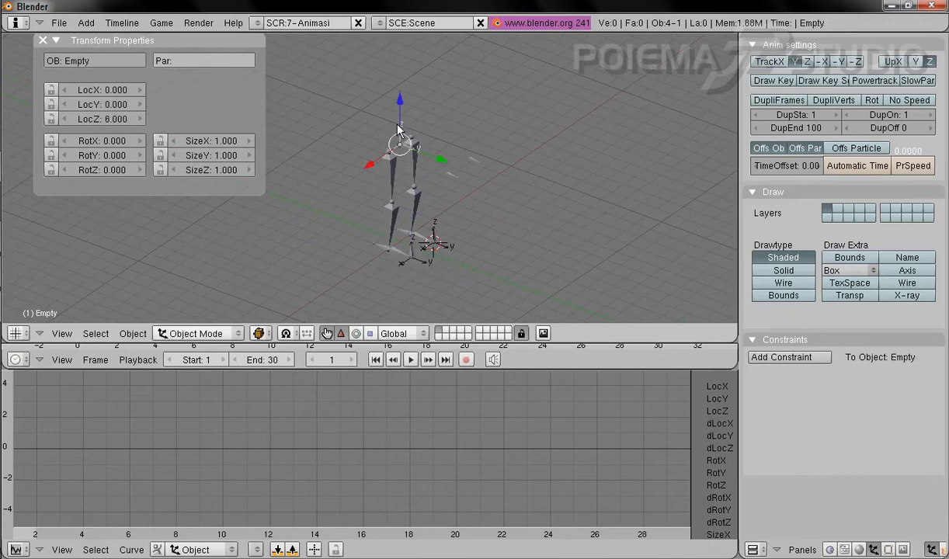
key("g")
key("z")
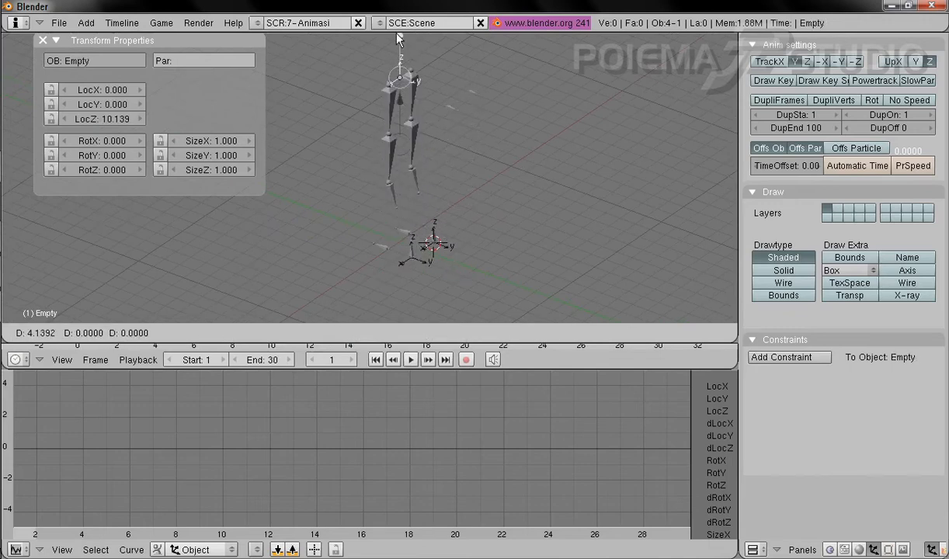
left_click(391, 97)
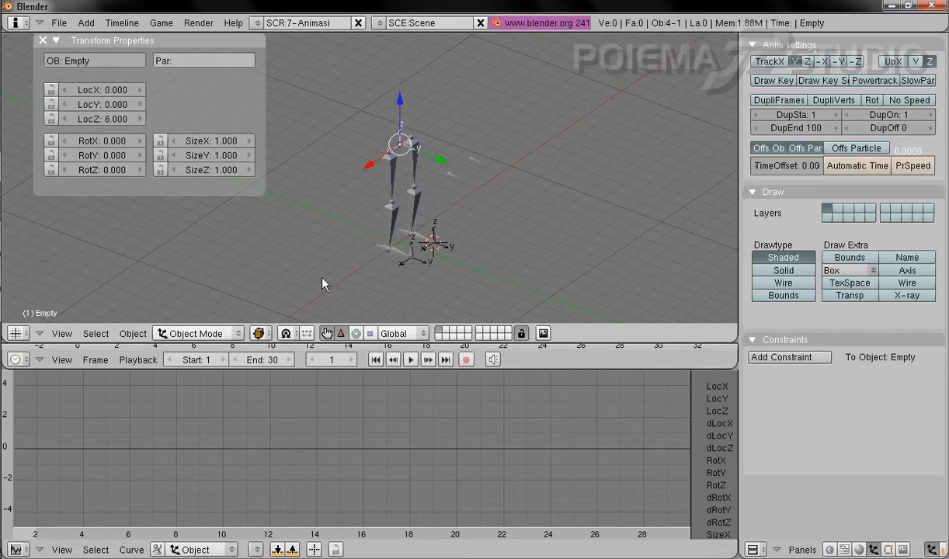
- Set the 3D view's draw type to Wireframe and inspect the leg rig from another angle
left_click(259, 333)
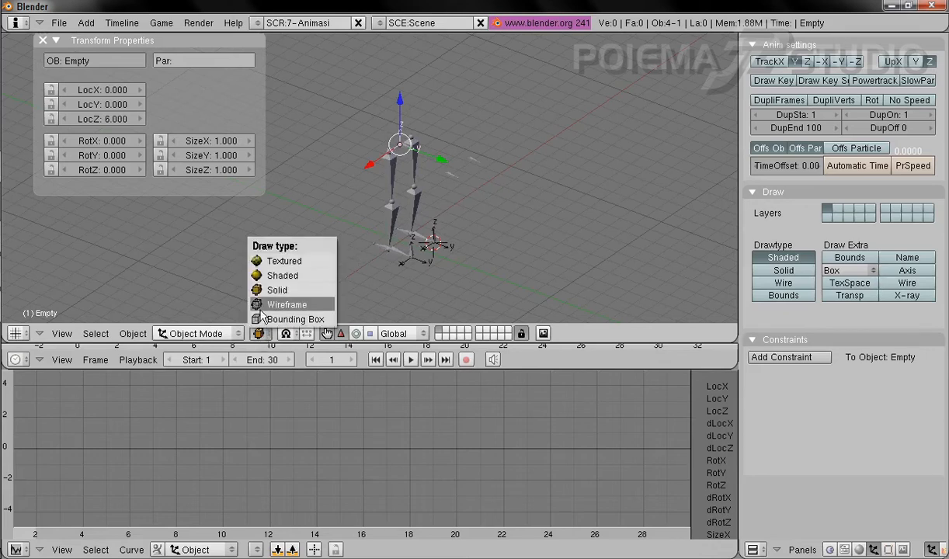
left_click(280, 305)
scroll(434, 181, "up", 3)
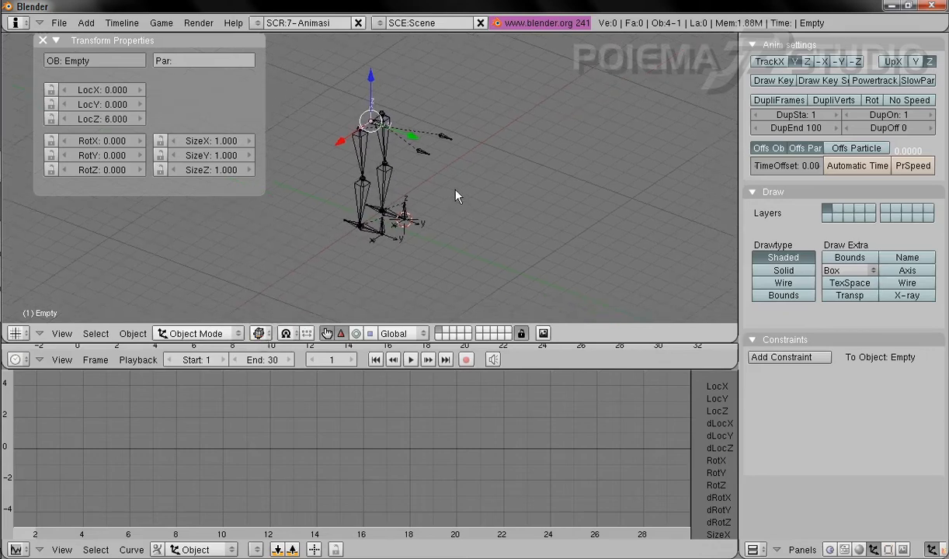
scroll(459, 216, "up", 2)
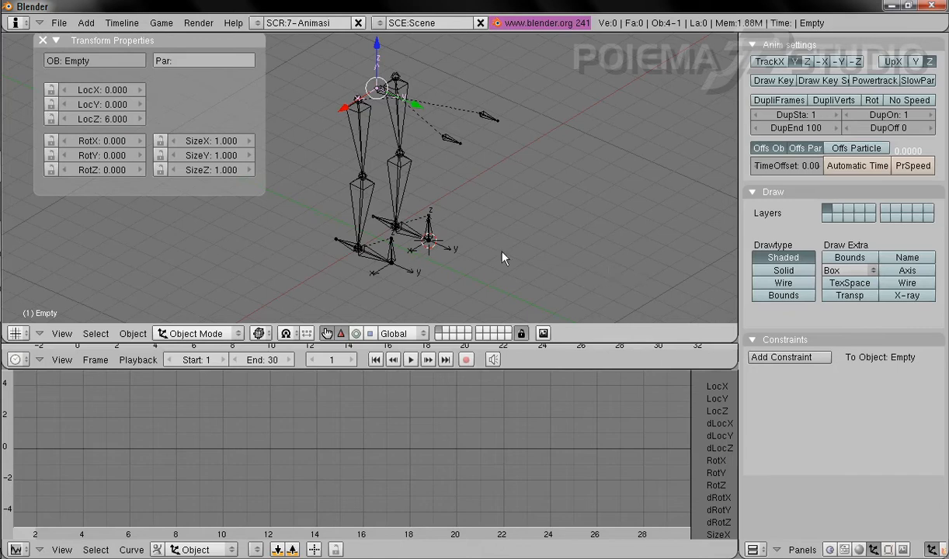
middle_click_drag(563, 249, 541, 205)
middle_click_drag(282, 247, 433, 175)
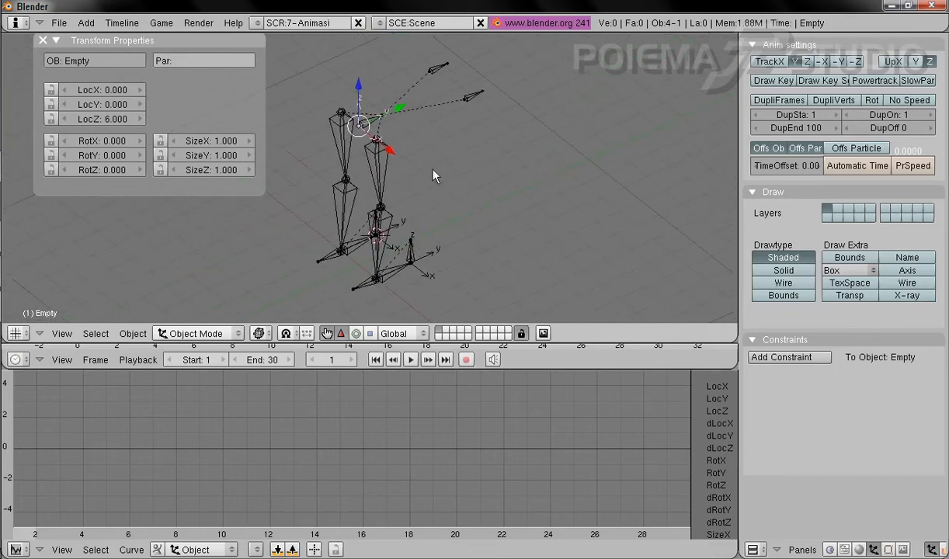
- Add a mesh cube in top view and return to Object Mode
left_click(198, 333)
left_click(60, 333)
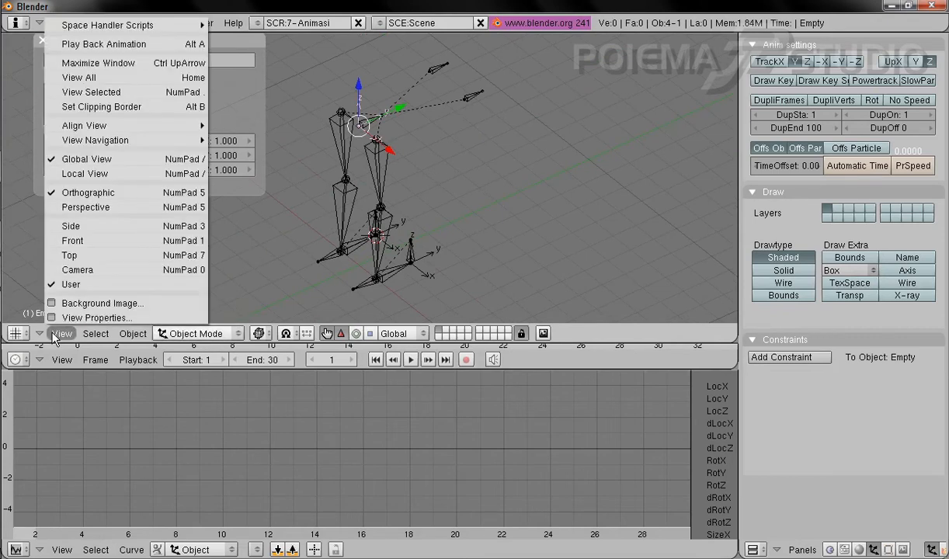
left_click(80, 261)
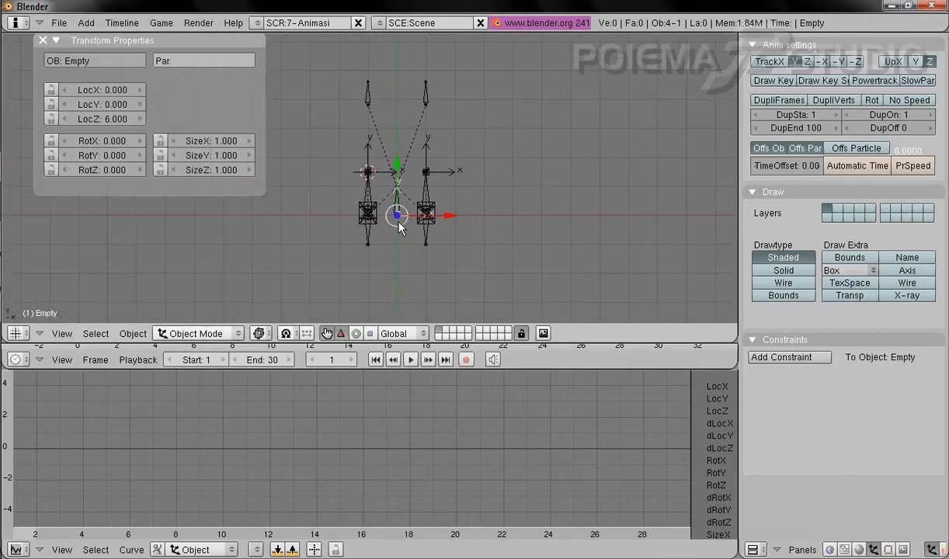
left_click(85, 23)
mouse_move(97, 37)
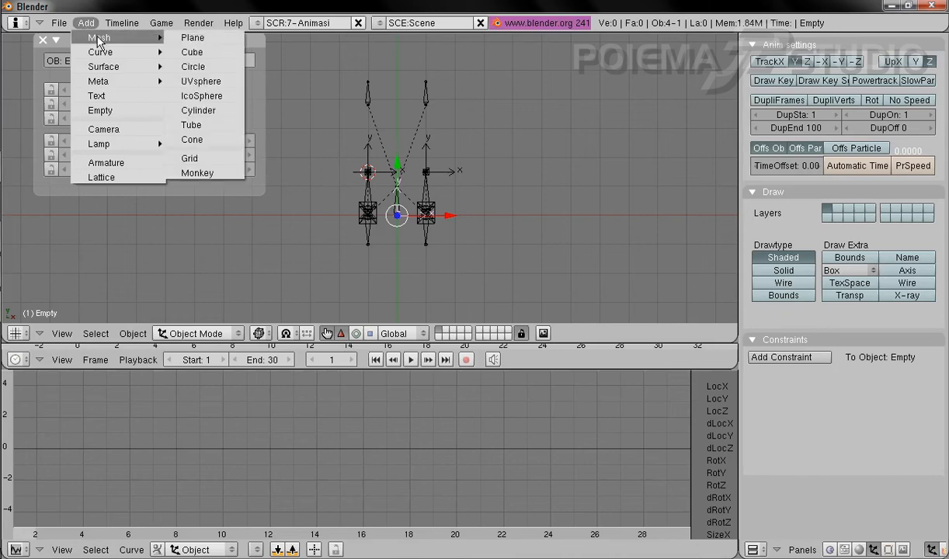
left_click(218, 52)
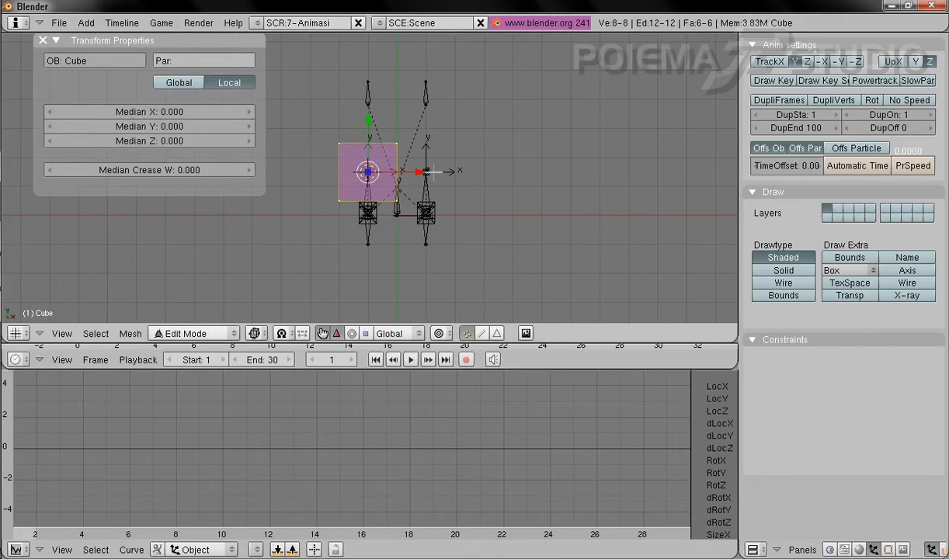
left_click(190, 333)
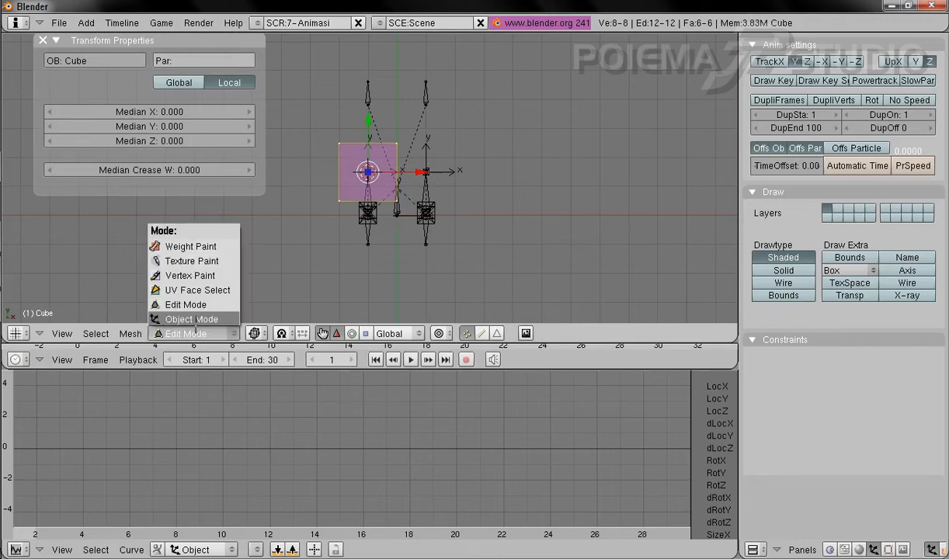
left_click(196, 320)
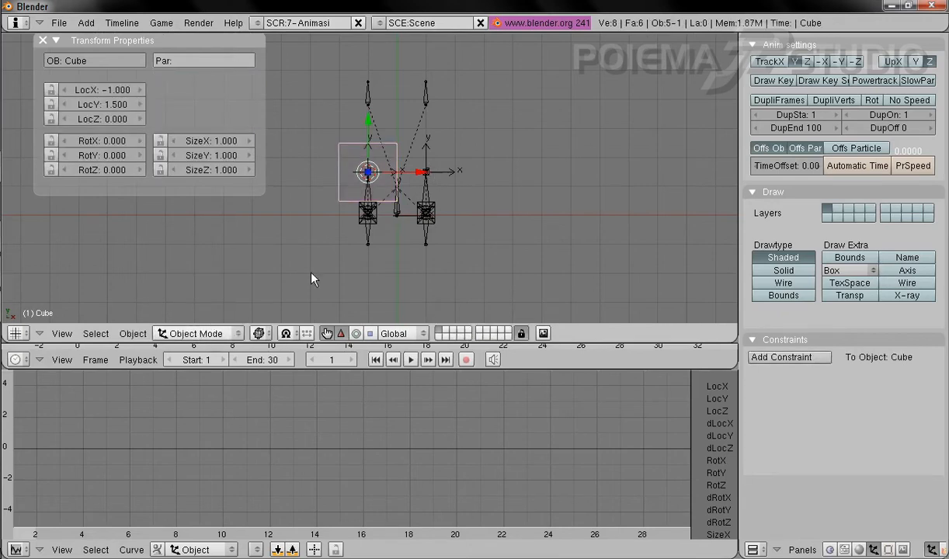
- Set the cube's location to X 0, Y 15 and Z 0.8
left_click(107, 89)
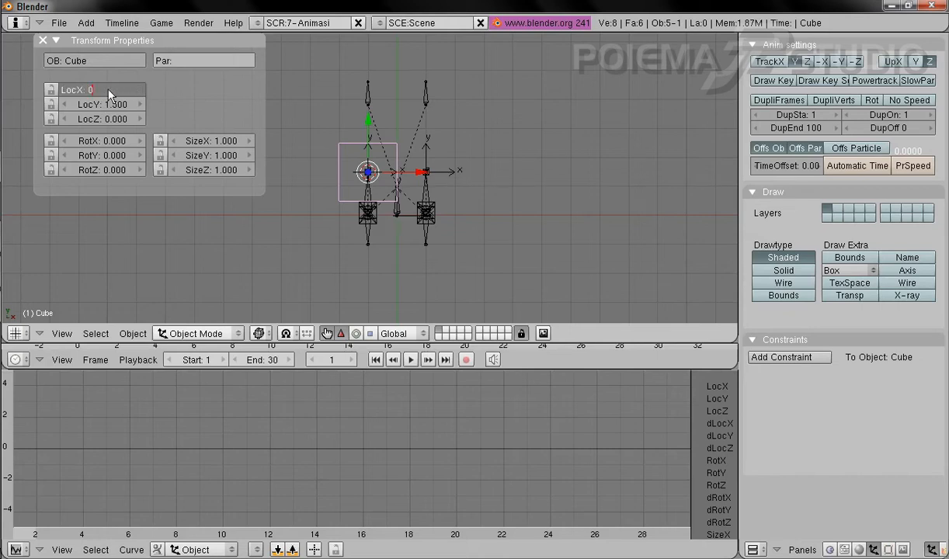
key("Tab")
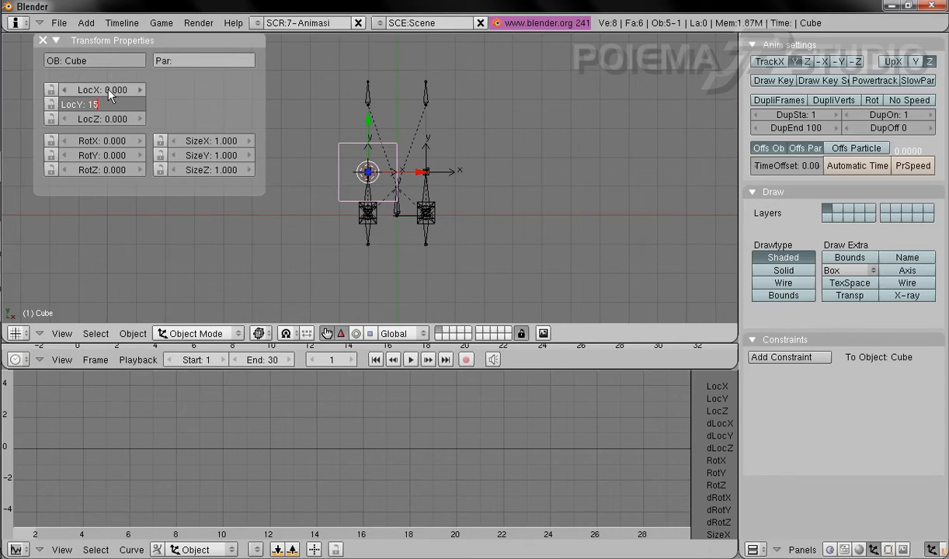
type("15")
key("Tab")
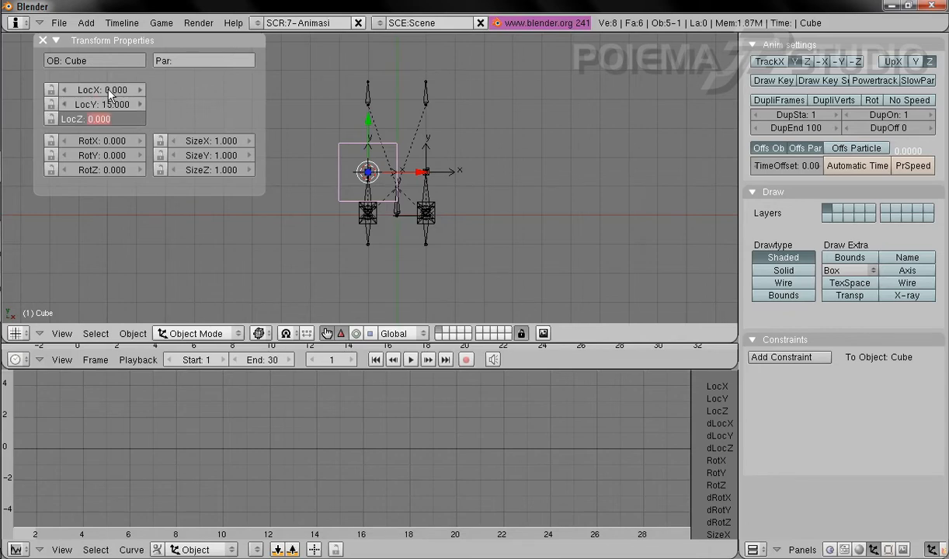
key("BackSpace")
type("8")
key("Return")
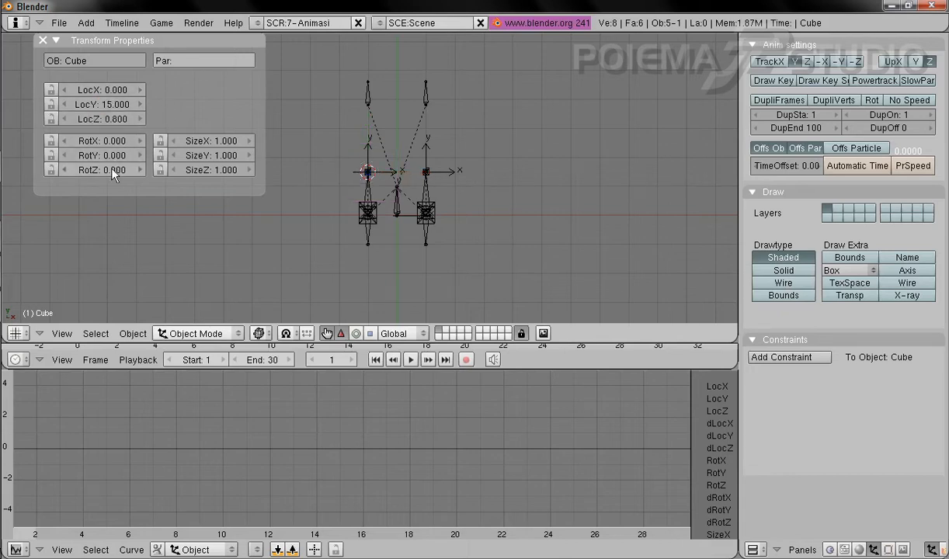
- Flatten the cube into a wide slab by setting its size to 2 in X and 0.2 in Z
left_click(213, 144)
type("2")
key("Tab")
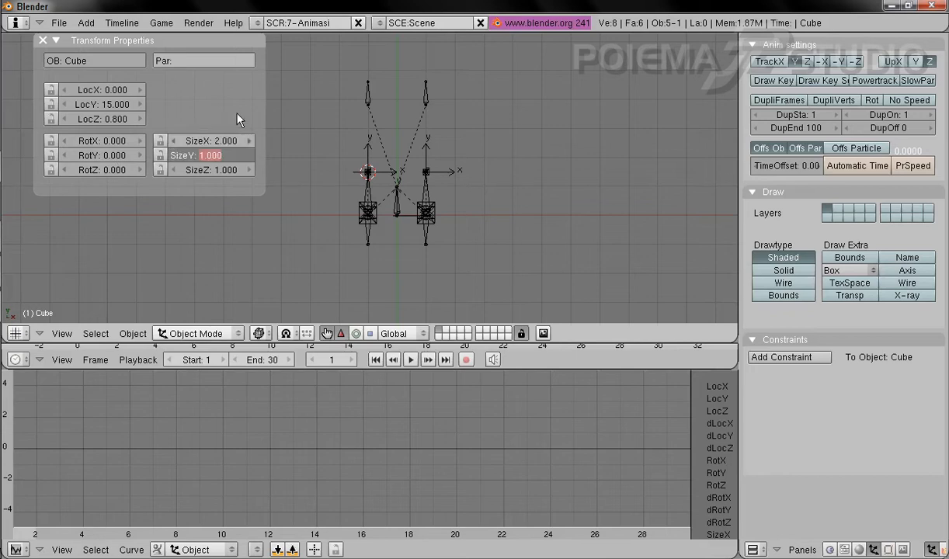
key("Tab")
type("0.2")
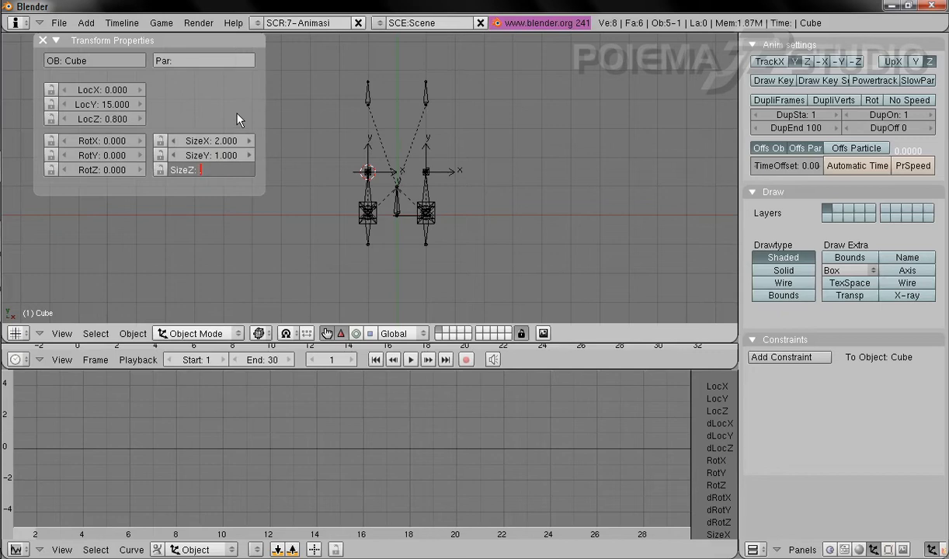
key("Return")
- Duplicate the slab in side view and place the copy beyond and above it, at about Y 17.5, Z 1.7
middle_click_drag(434, 113, 437, 304, "shift")
middle_click_drag(455, 173, 504, 204, "shift")
middle_click_drag(430, 99, 429, 127, "shift")
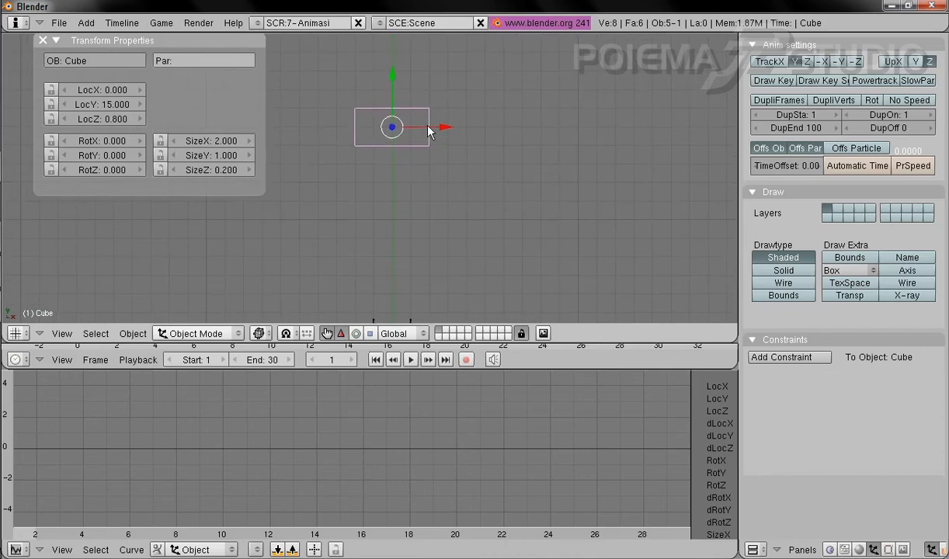
middle_click_drag(468, 186, 443, 163, "shift")
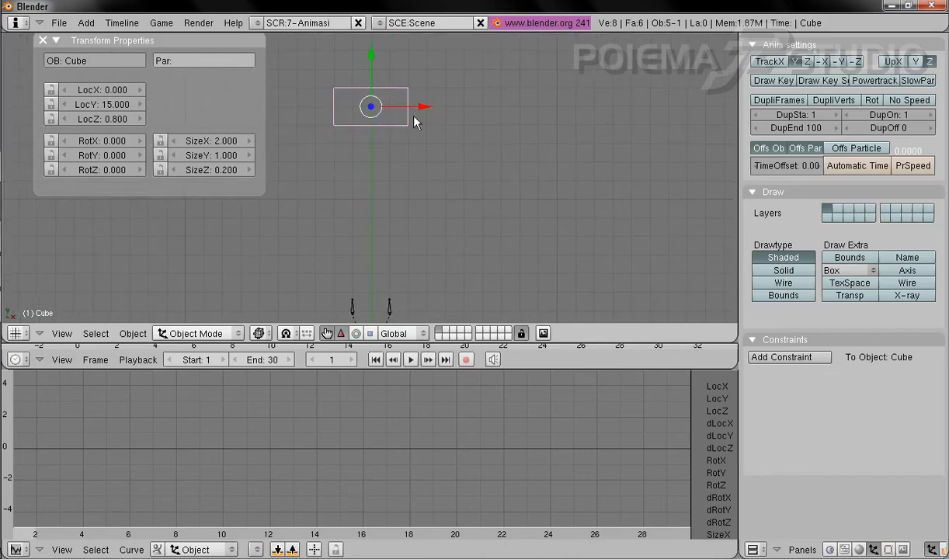
left_click(62, 333)
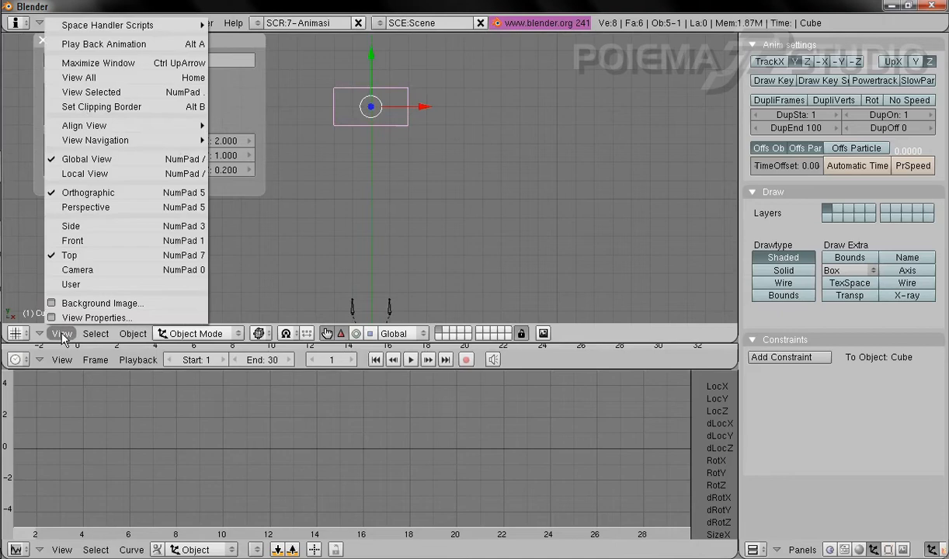
left_click(93, 226)
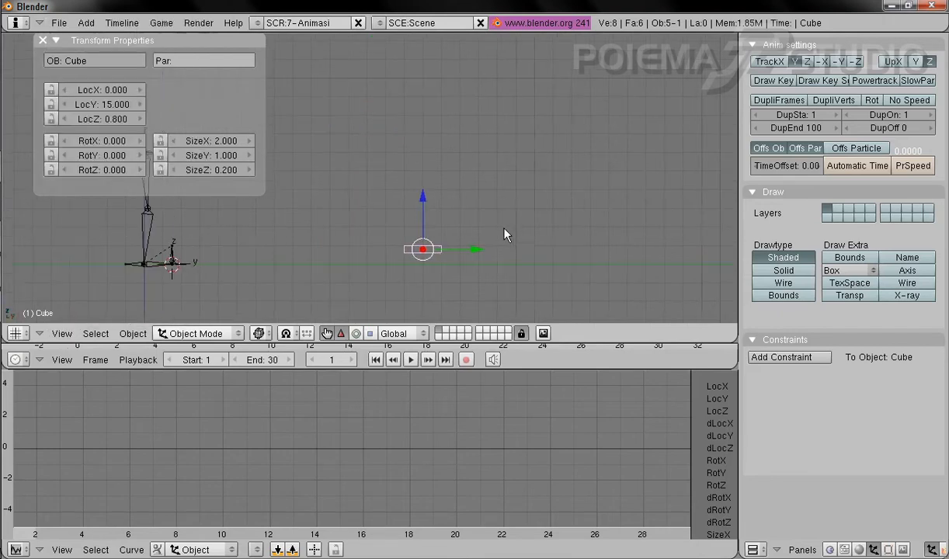
middle_click_drag(504, 233, 464, 204, "shift")
scroll(456, 227, "up", 2)
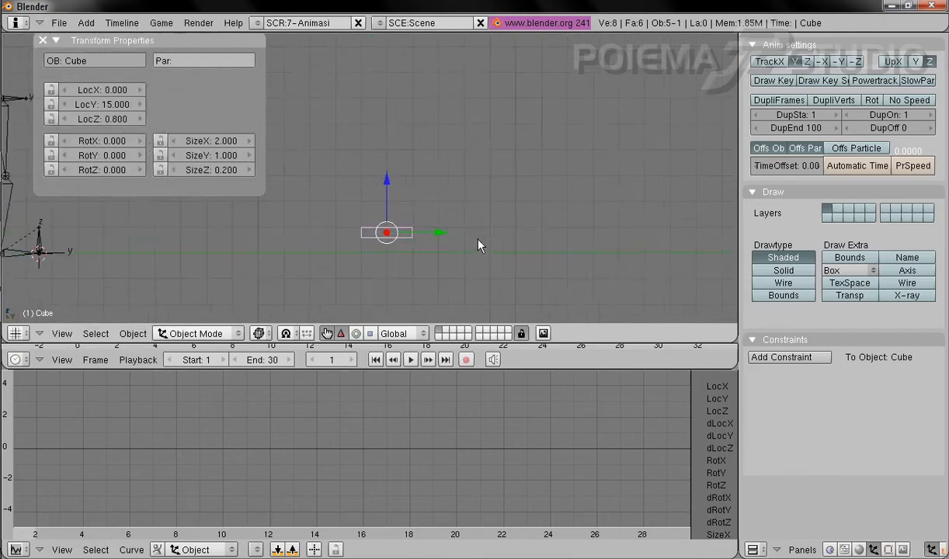
middle_click_drag(433, 239, 431, 214, "shift")
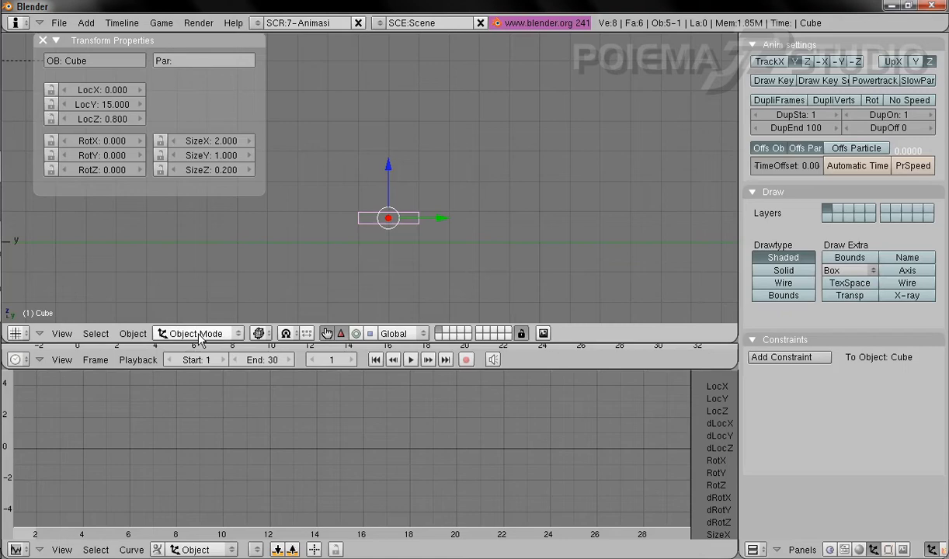
left_click(134, 334)
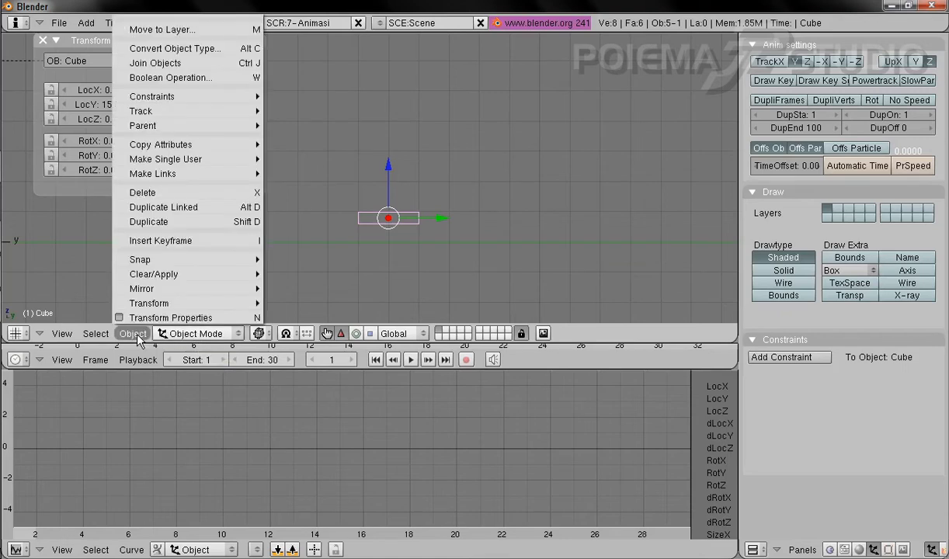
left_click(186, 222)
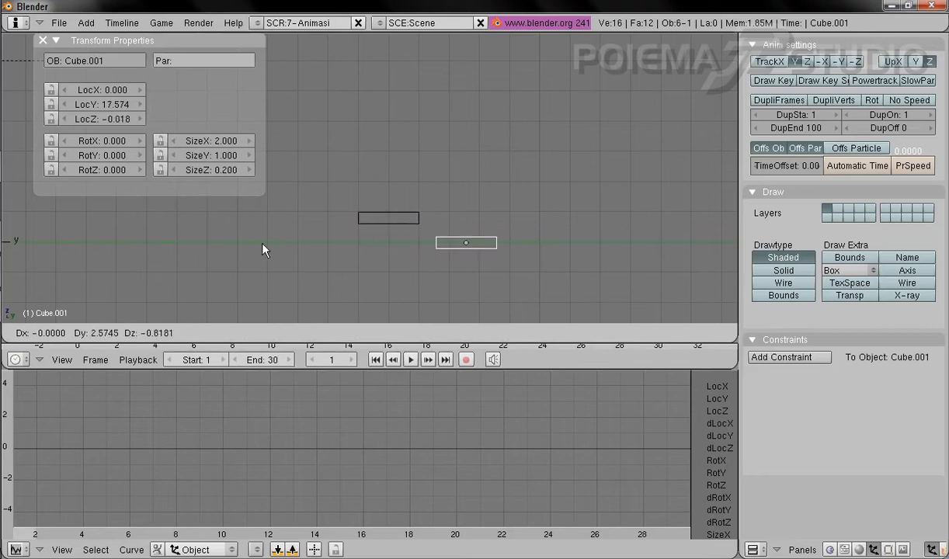
left_click(262, 191)
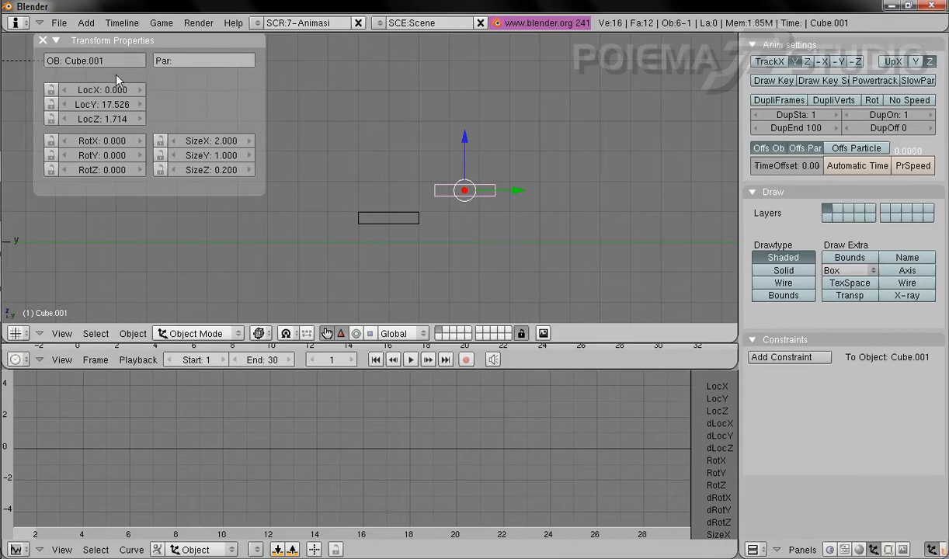
- Set the duplicated slab's location to Y 18 and Z 1.8
left_click(106, 108)
type("18")
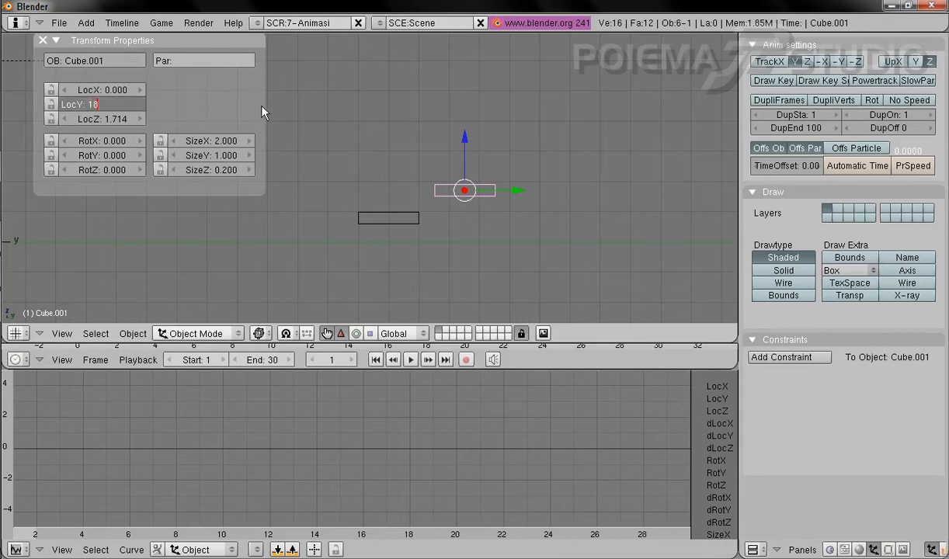
key("Tab")
key("BackSpace")
type("1.8")
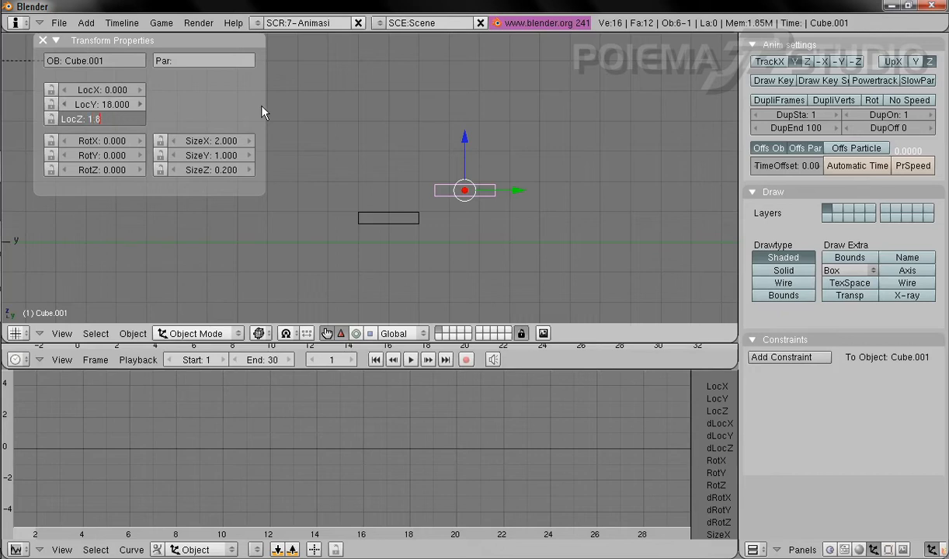
key("Return")
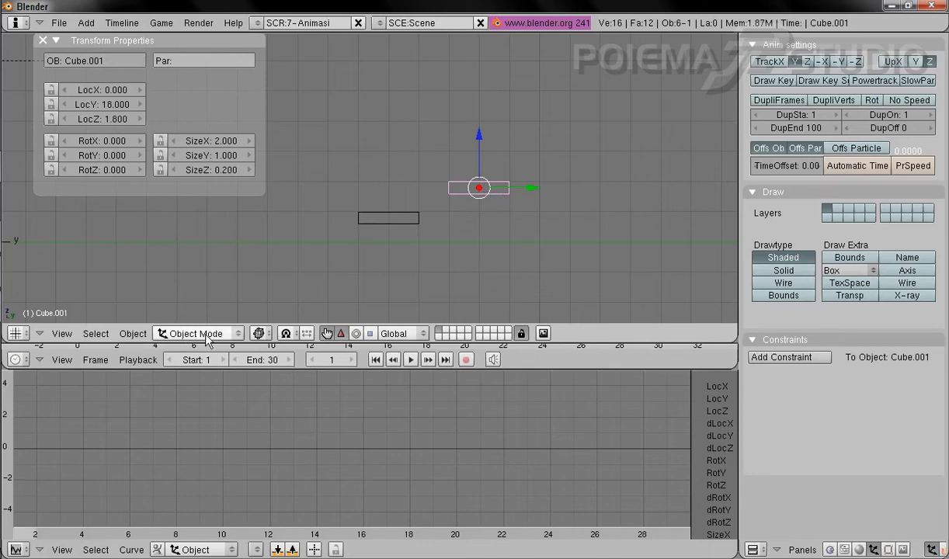
- Duplicate the raised slab and set the new copy's location to Y 21 and Z 0.8
left_click(125, 334)
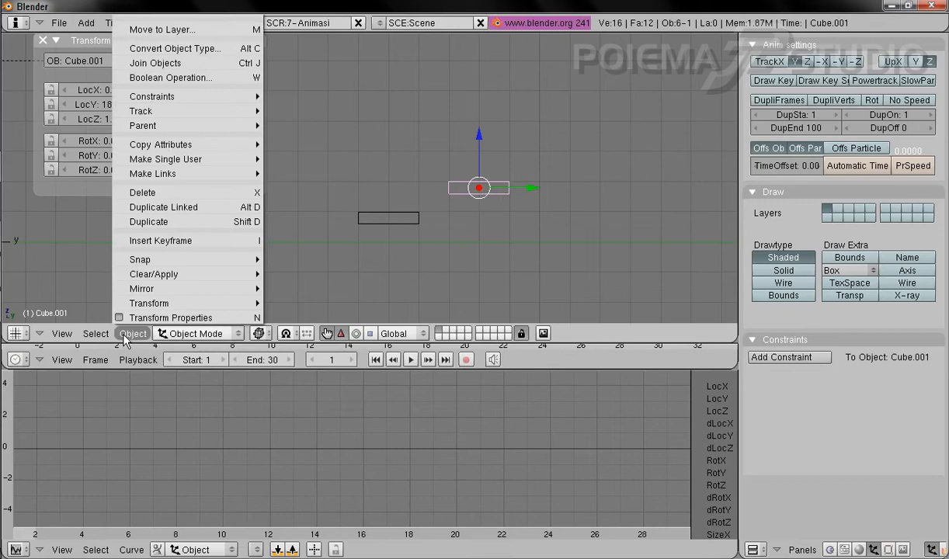
left_click(172, 221)
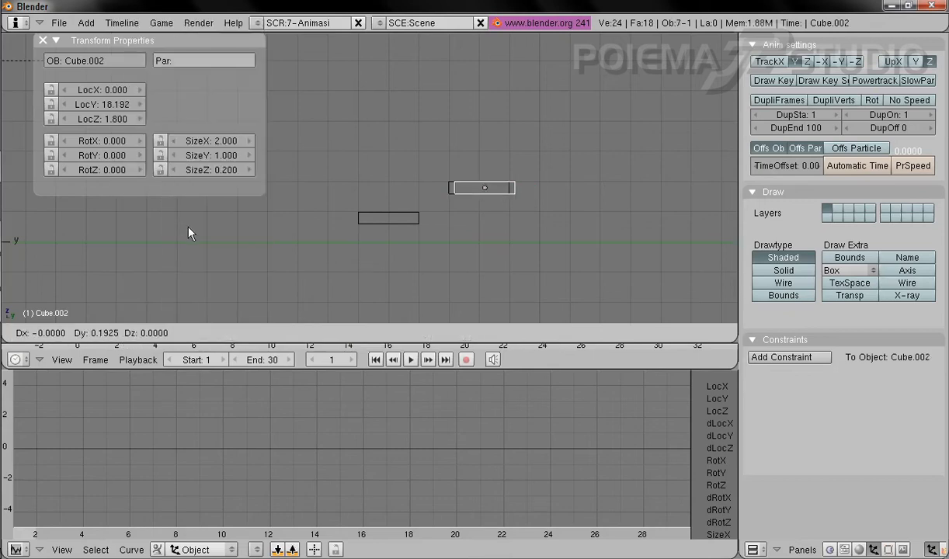
left_click(258, 259)
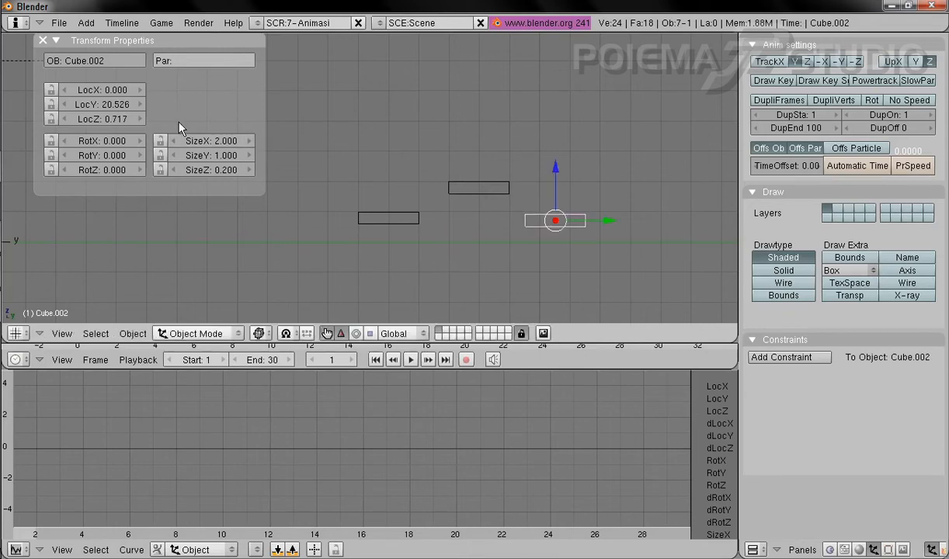
left_click(104, 107)
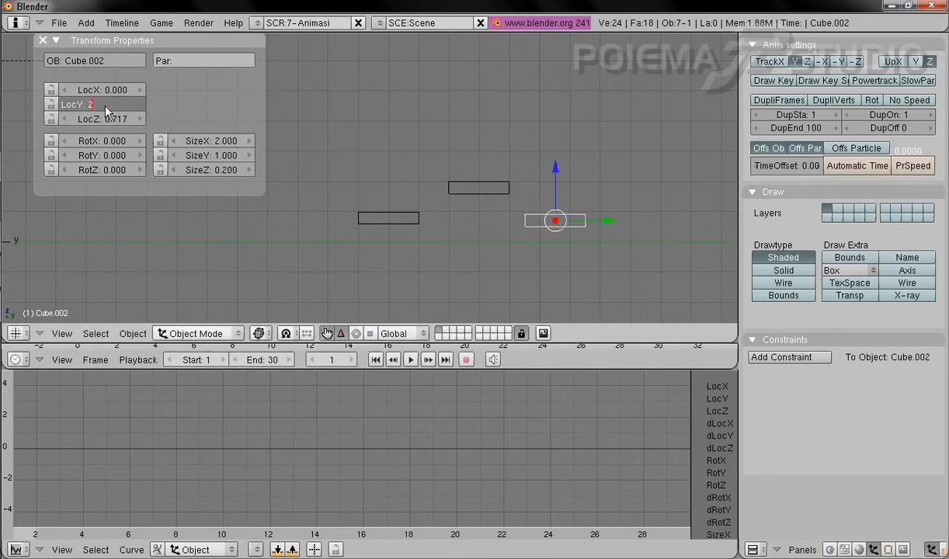
type("21")
key("Tab")
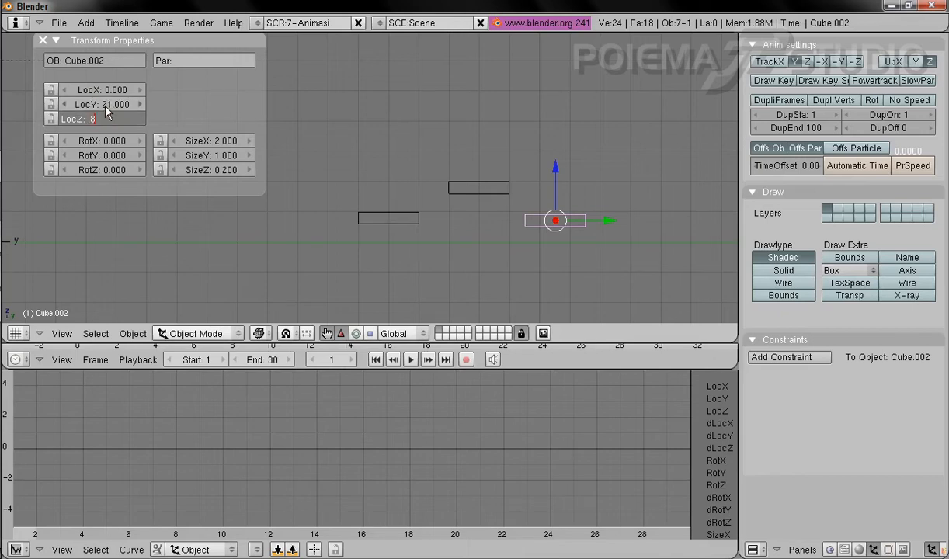
type(".8")
key("Return")
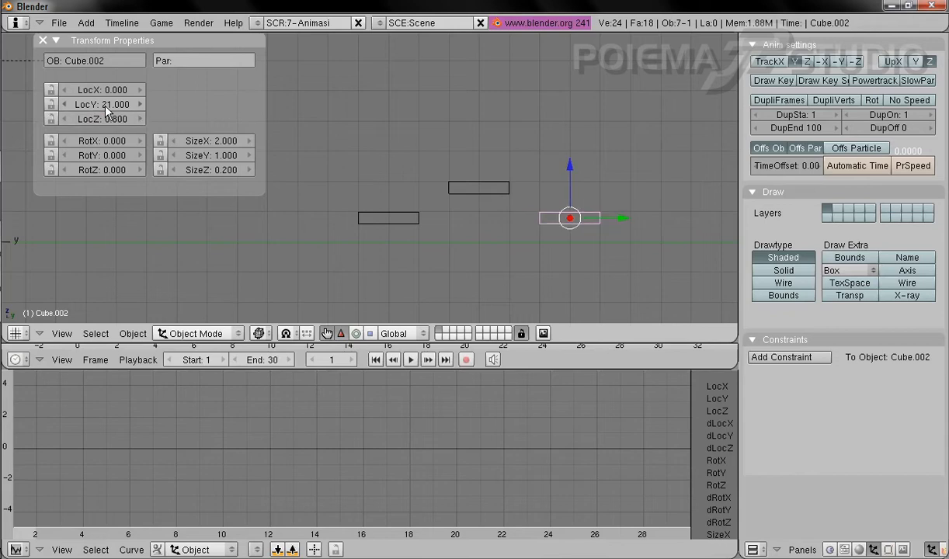
- Select the leg armature in side view
scroll(511, 196, "up", 2)
scroll(439, 196, "down", 2)
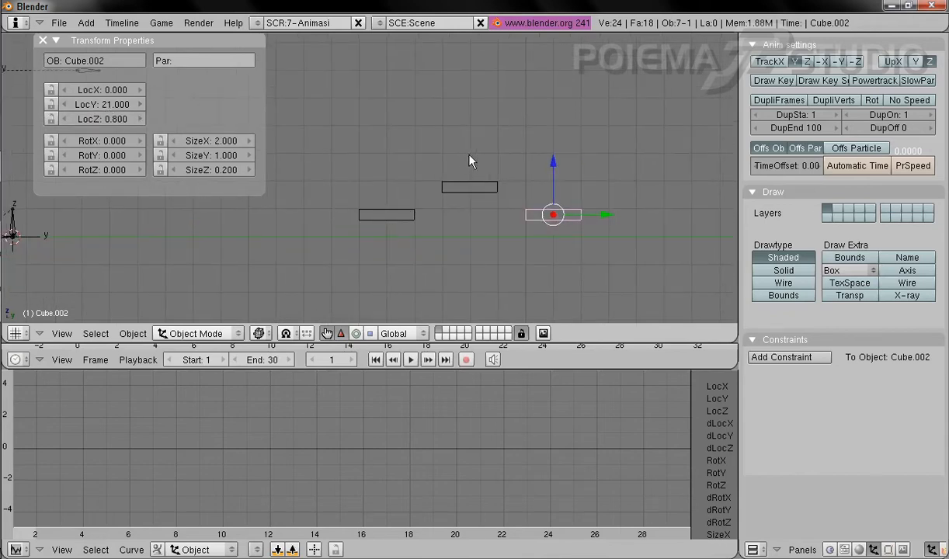
middle_click_drag(324, 180, 414, 194, "shift")
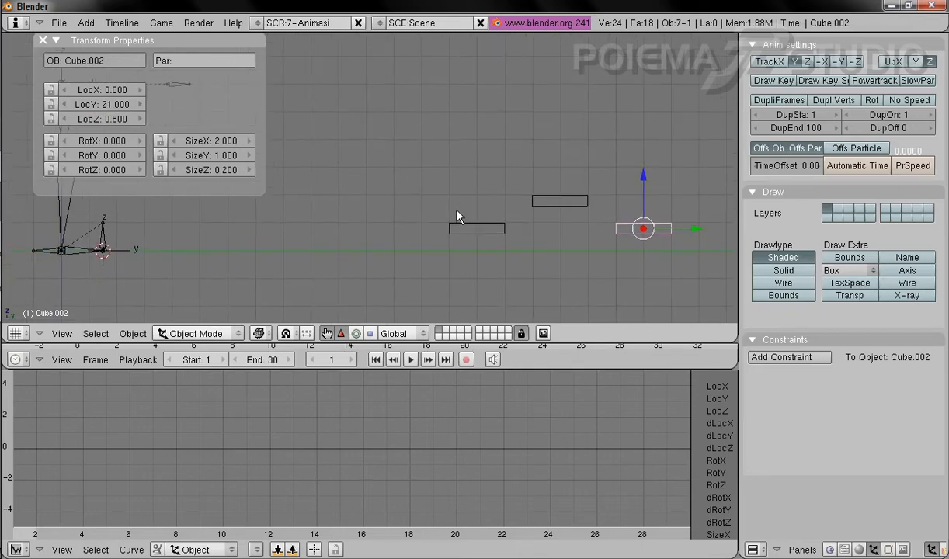
scroll(450, 205, "down", 2)
middle_click_drag(387, 162, 411, 191, "shift")
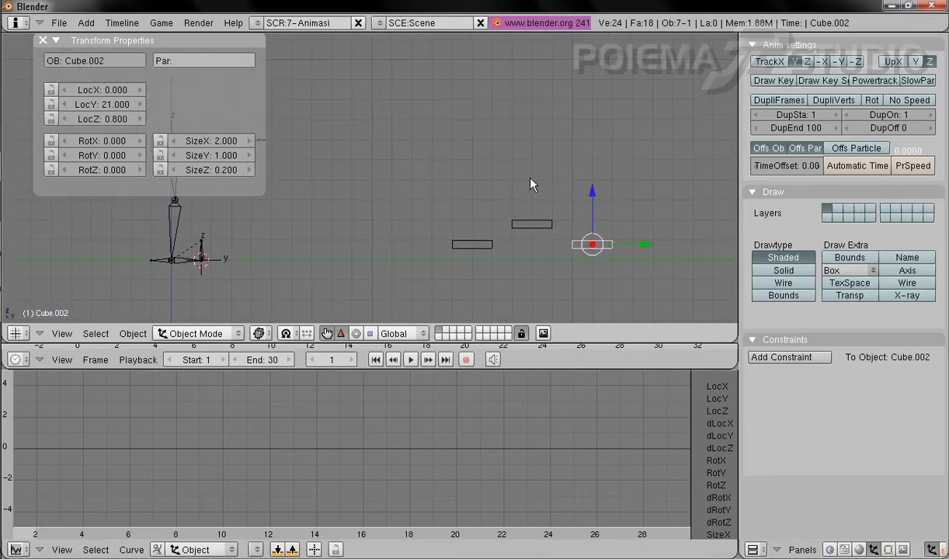
middle_click_drag(315, 252, 467, 255, "shift")
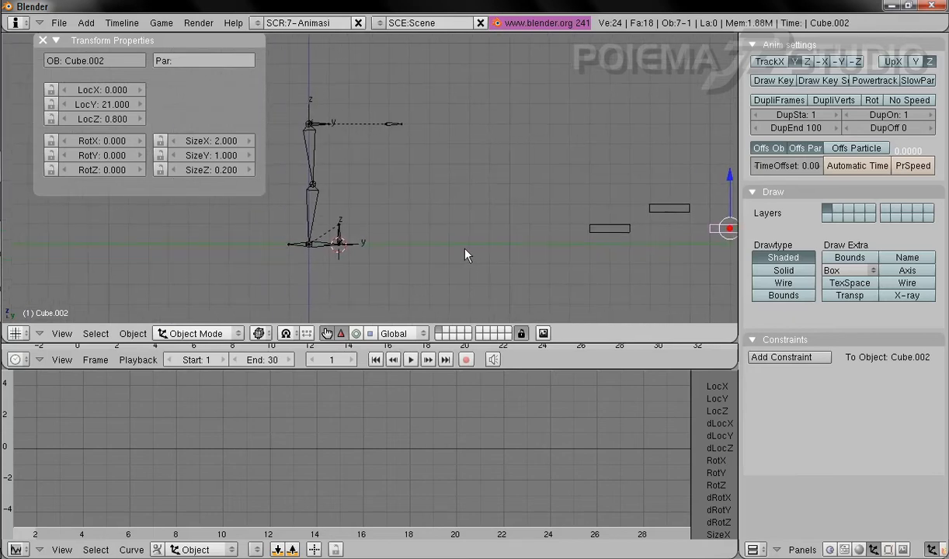
right_click(309, 195)
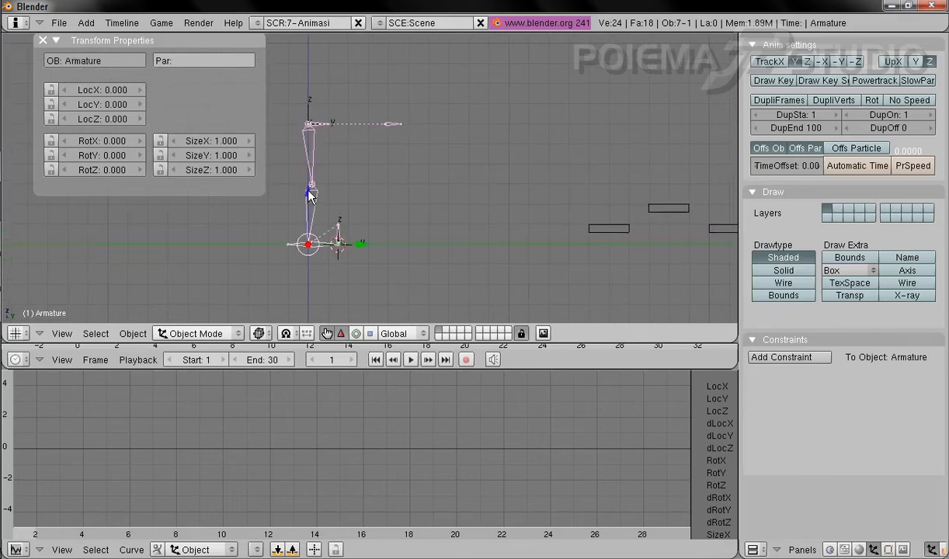
- Turn off X-Axis Mirror Edit for the leg armature from Pose Mode and return to Object Mode
left_click(206, 334)
left_click(203, 293)
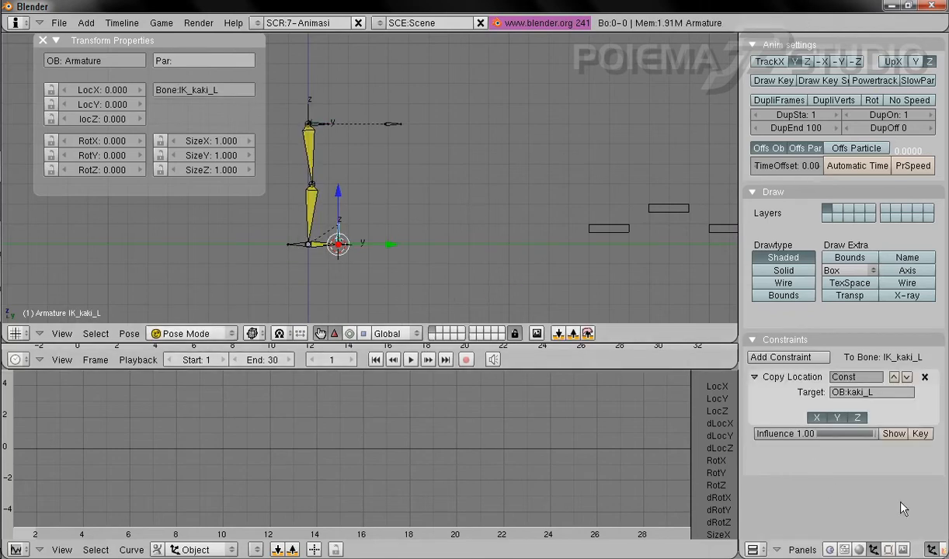
key("F9")
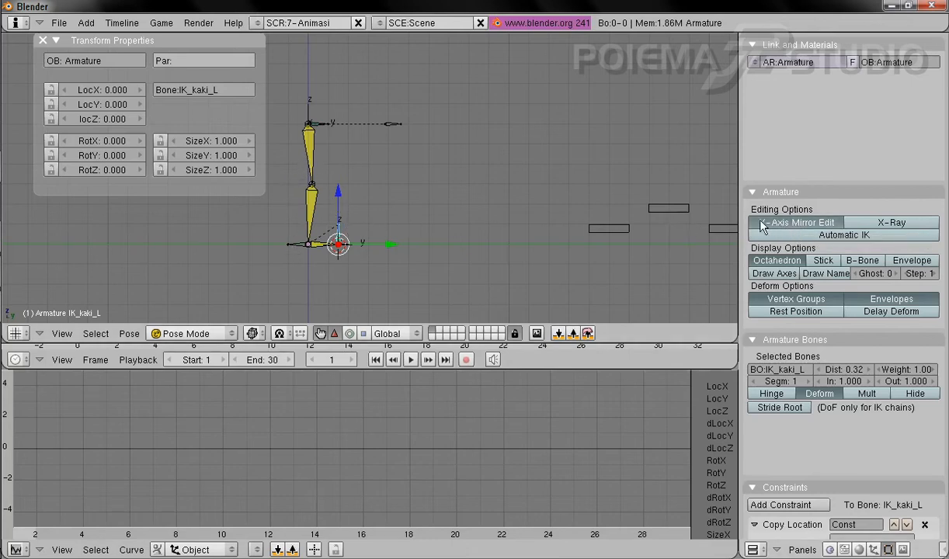
left_click(786, 224)
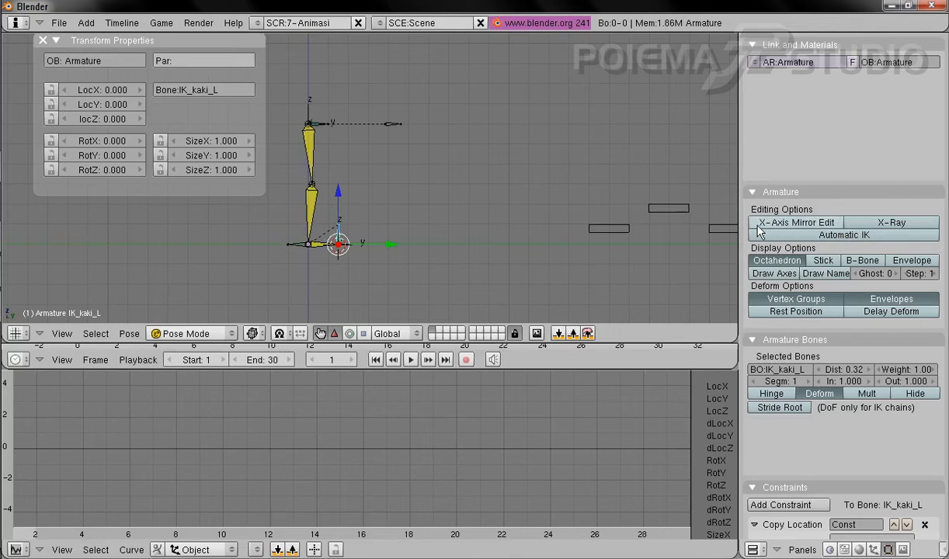
left_click(193, 334)
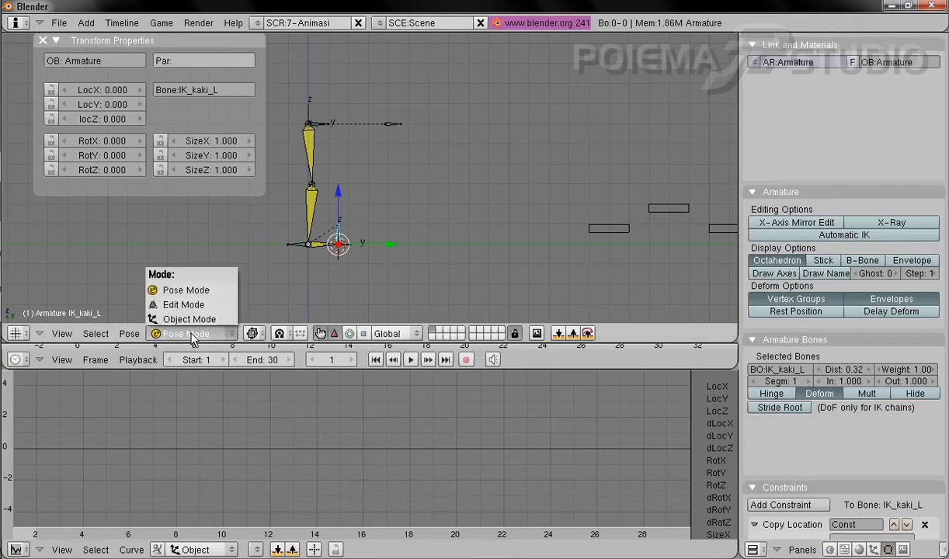
left_click(185, 322)
- Enlarge the 3D view by shrinking the curve editor and timeline below it, and move the Transform Properties panel back up
middle_click_drag(514, 220, 471, 239, "shift")
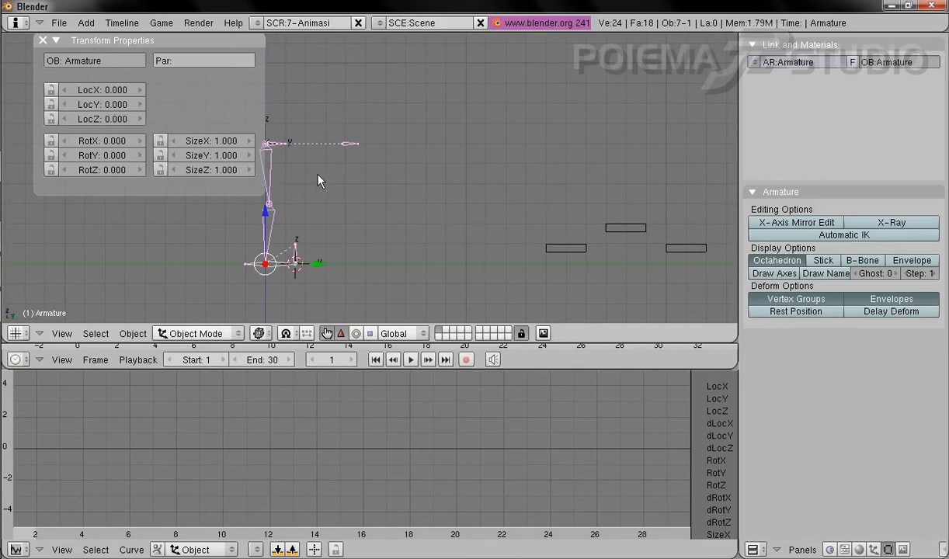
middle_click_drag(318, 177, 377, 177, "shift")
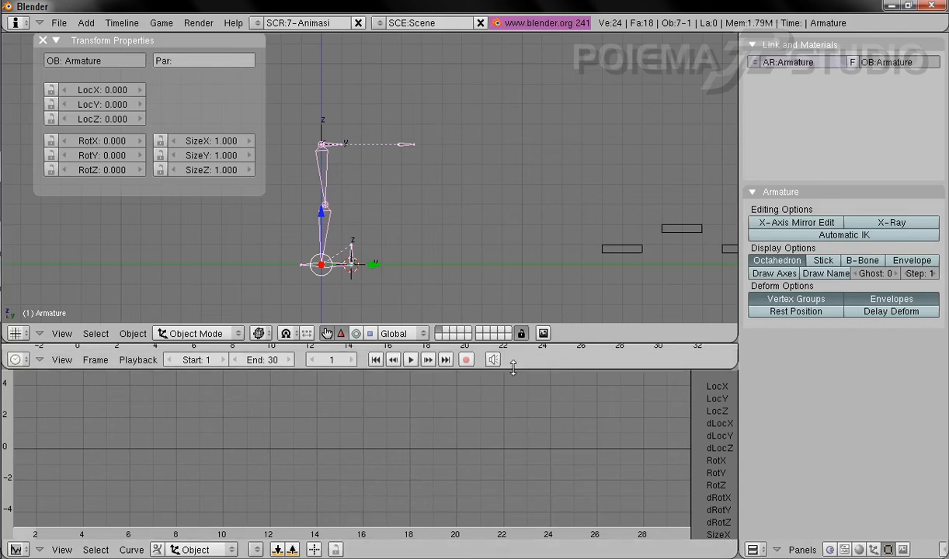
left_click_drag(513, 371, 503, 456)
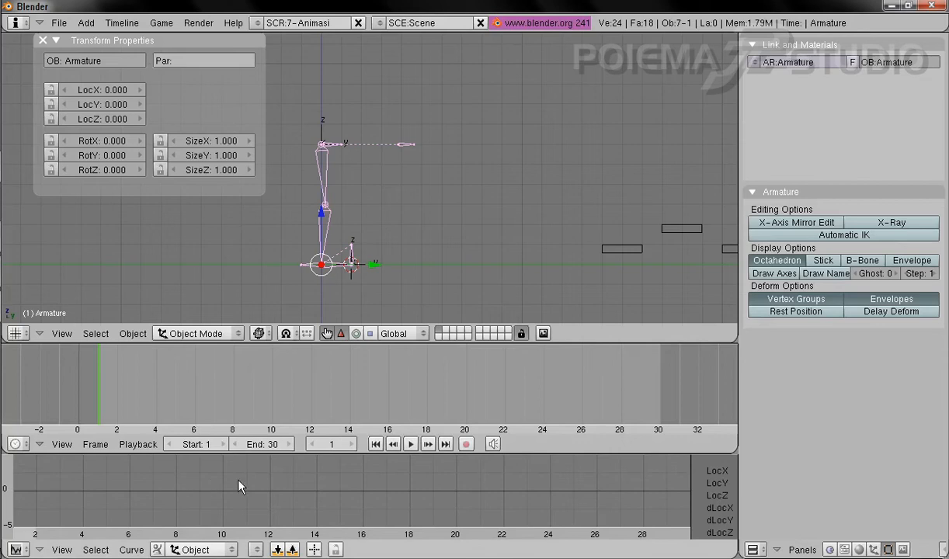
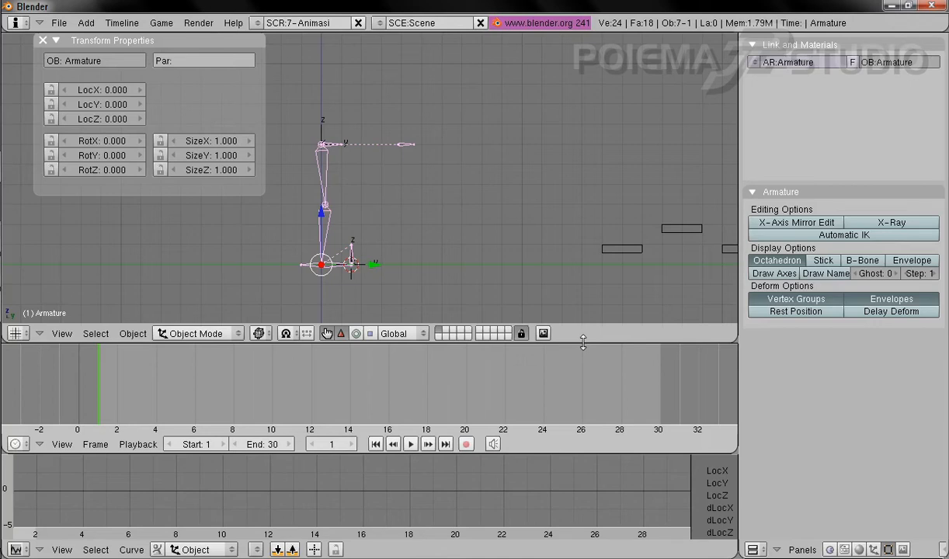
left_click_drag(583, 344, 582, 420)
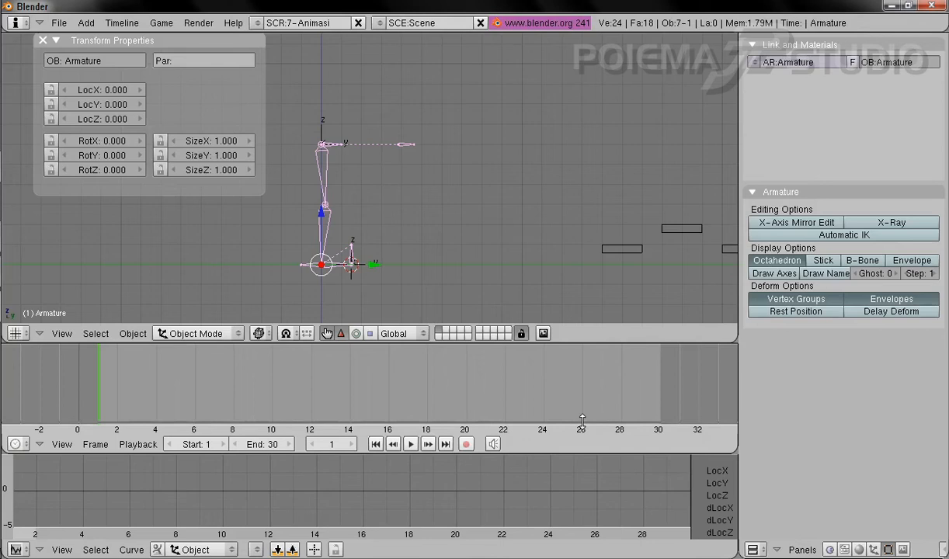
left_click_drag(582, 420, 582, 420)
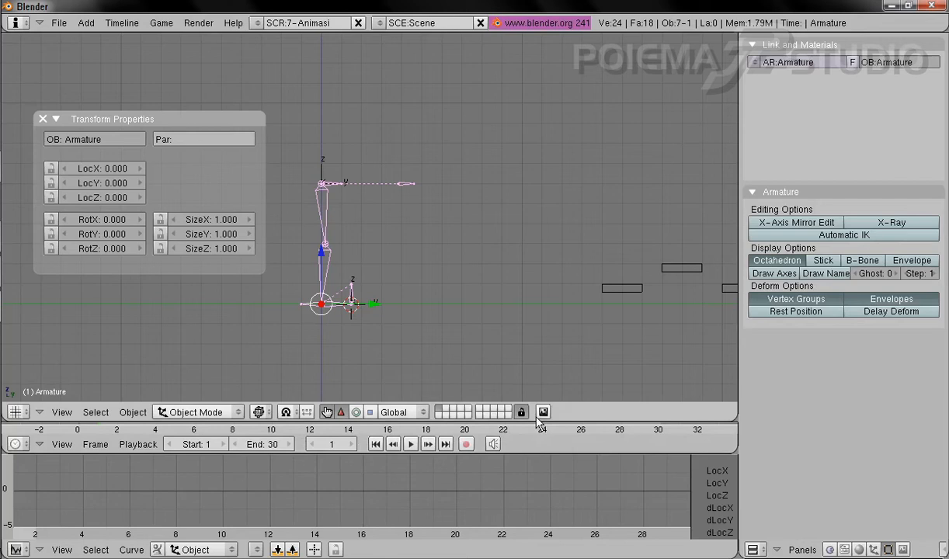
left_click_drag(152, 119, 155, 41)
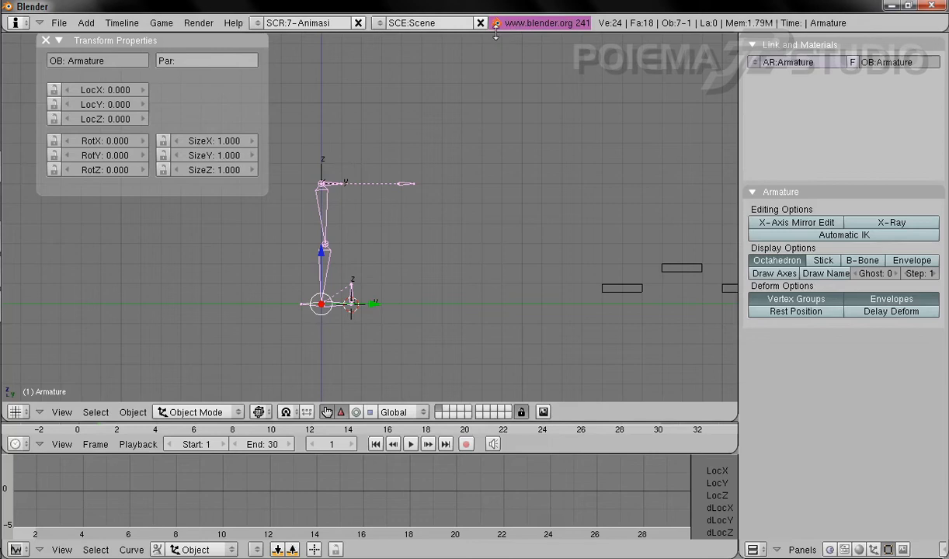
- Split the 3D view into two side-by-side views and close Transform Properties in the larger one
right_click(544, 32)
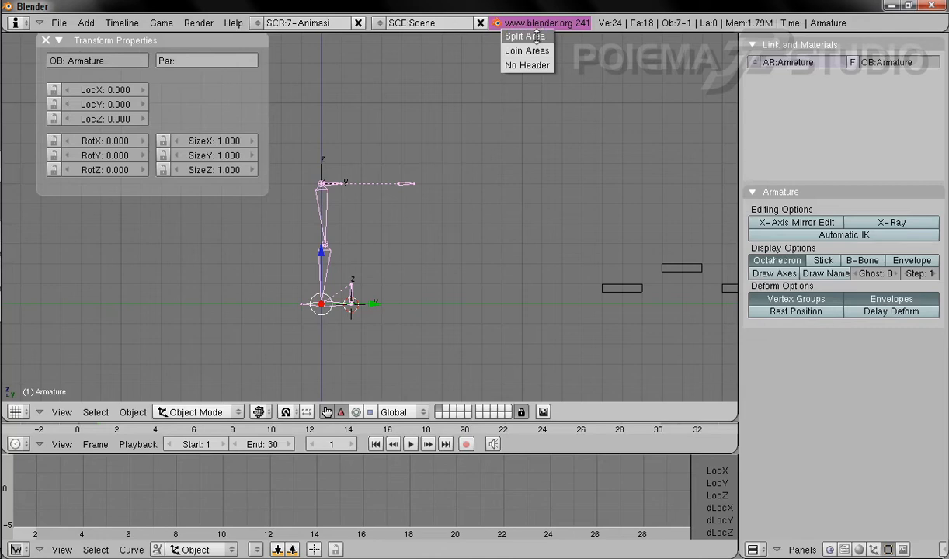
left_click(536, 37)
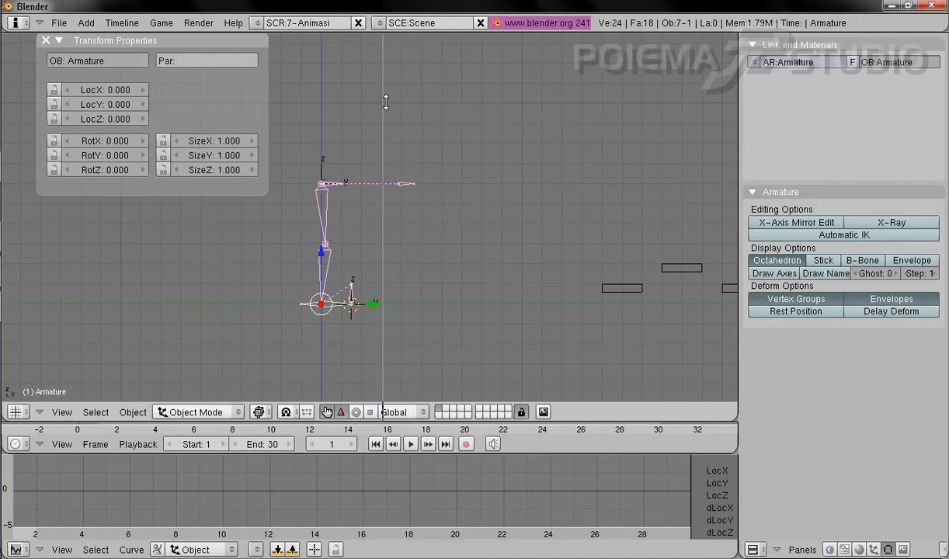
left_click(310, 114)
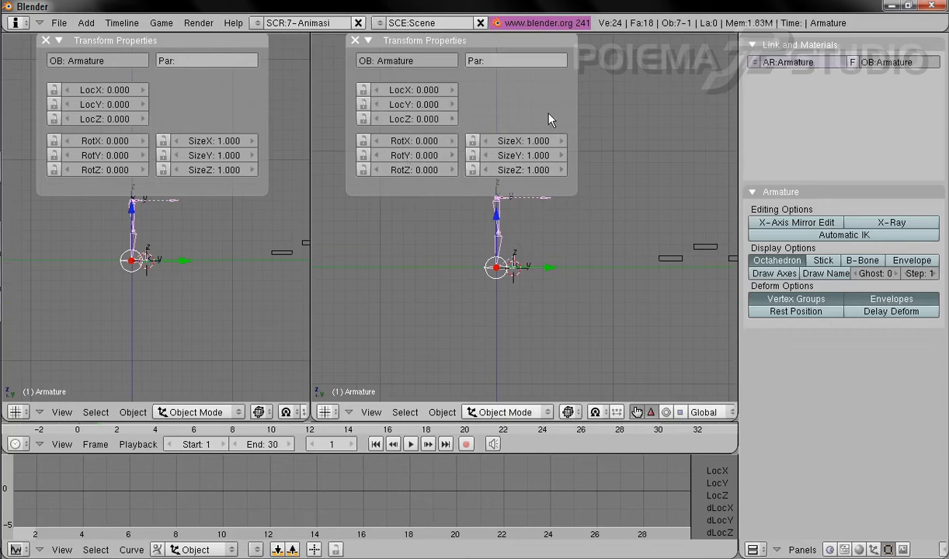
left_click(354, 41)
- Move the right foot empty kaki_R forward along the Y axis to about Y 4.4
middle_click_drag(506, 237, 455, 255, "shift")
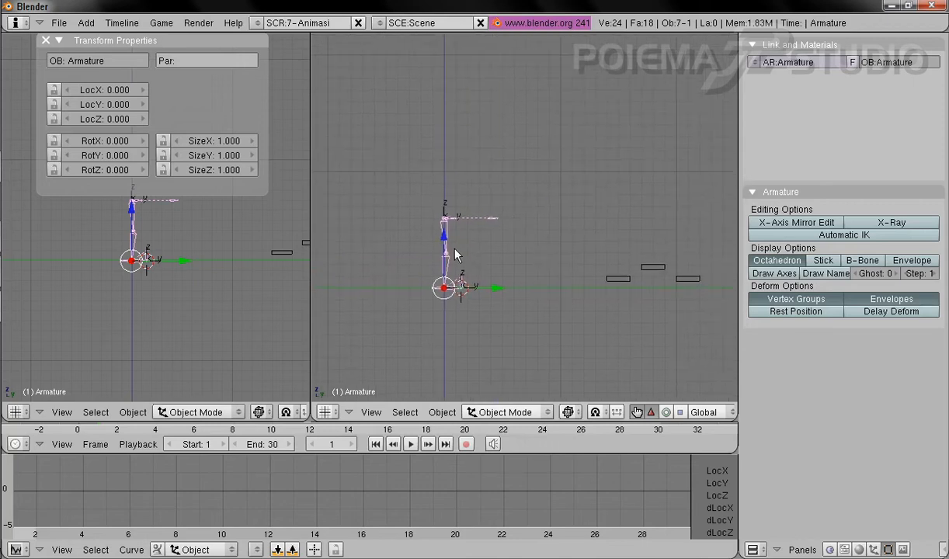
middle_click_drag(251, 262, 246, 308, "shift")
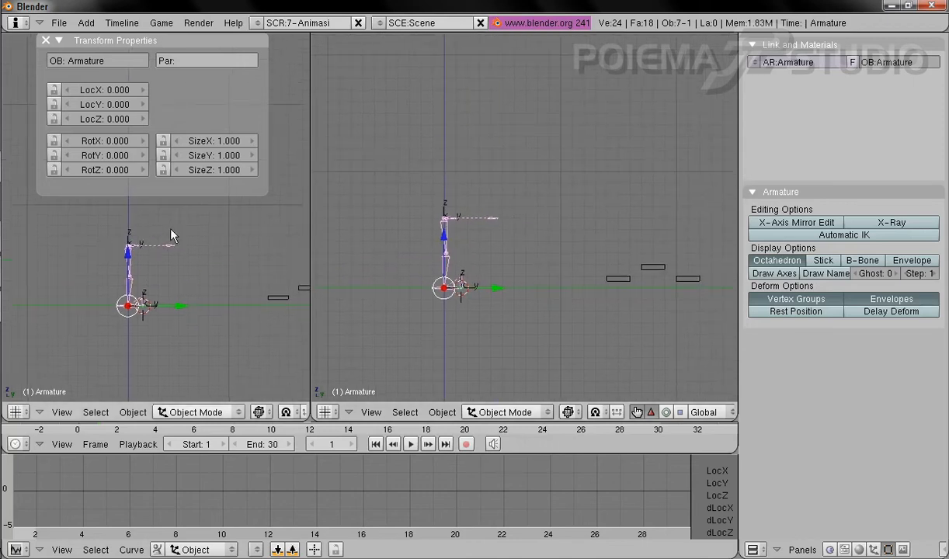
middle_click_drag(222, 254, 184, 307)
middle_click_drag(179, 269, 196, 296, "ctrl")
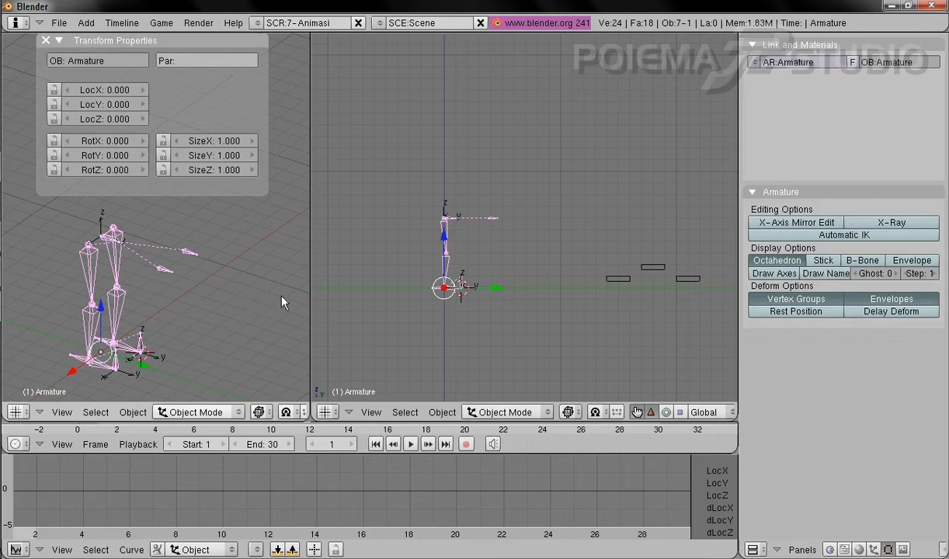
middle_click_drag(511, 300, 541, 292, "shift")
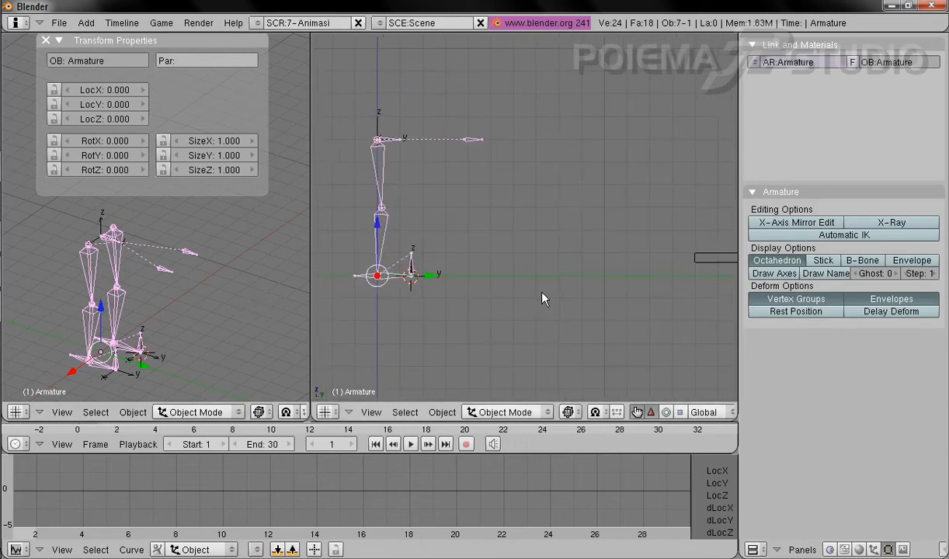
middle_click_drag(442, 265, 479, 277, "shift")
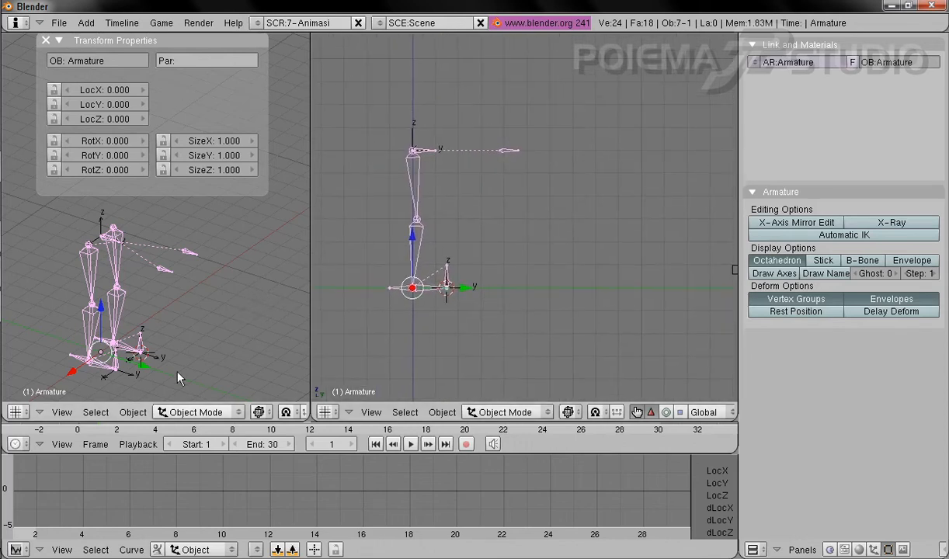
right_click(135, 384)
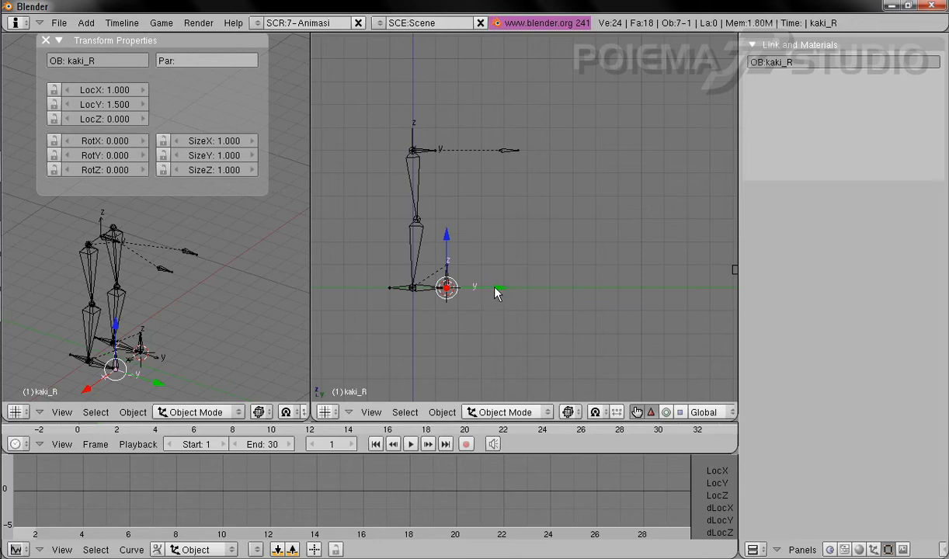
key("g")
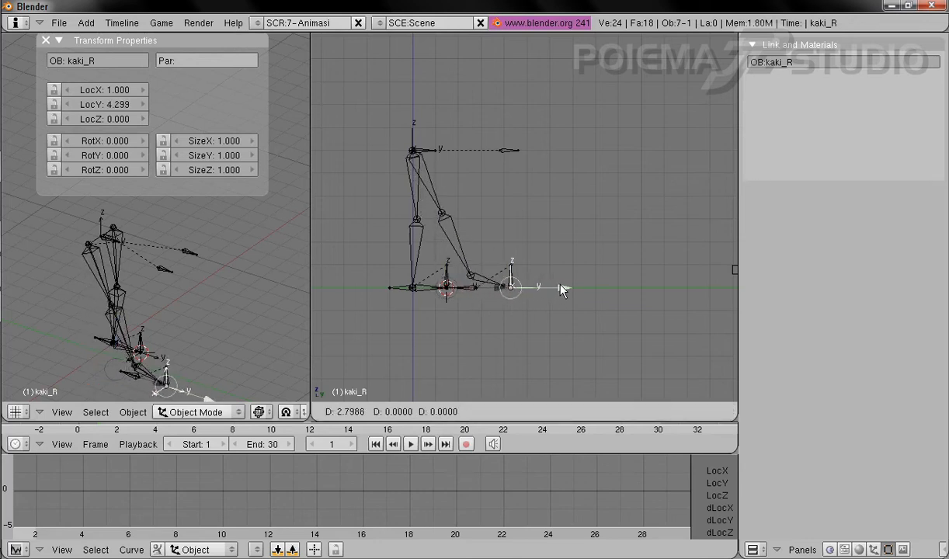
left_click(561, 288)
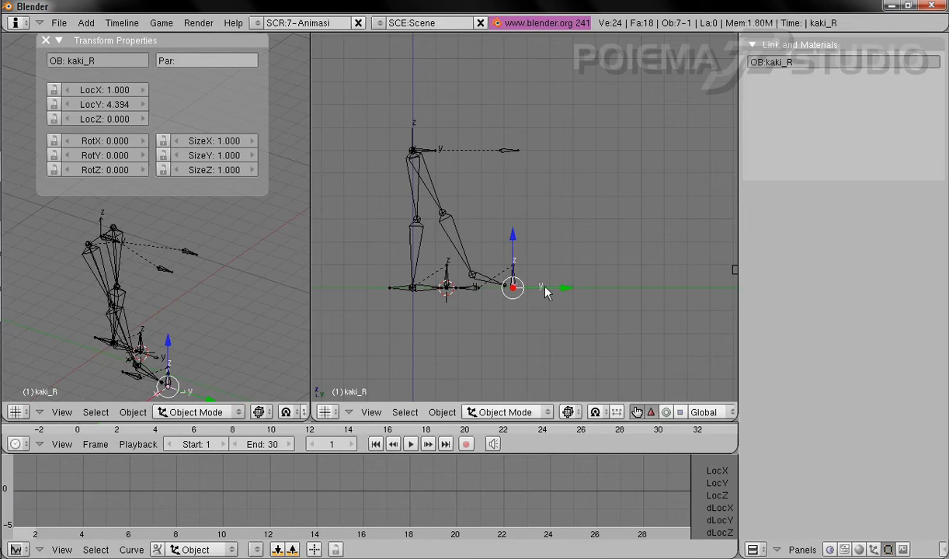
- Move the left foot empty kaki_L back to about Y -1.27 and lower the hip empty to about Z 4.66
right_click(160, 358)
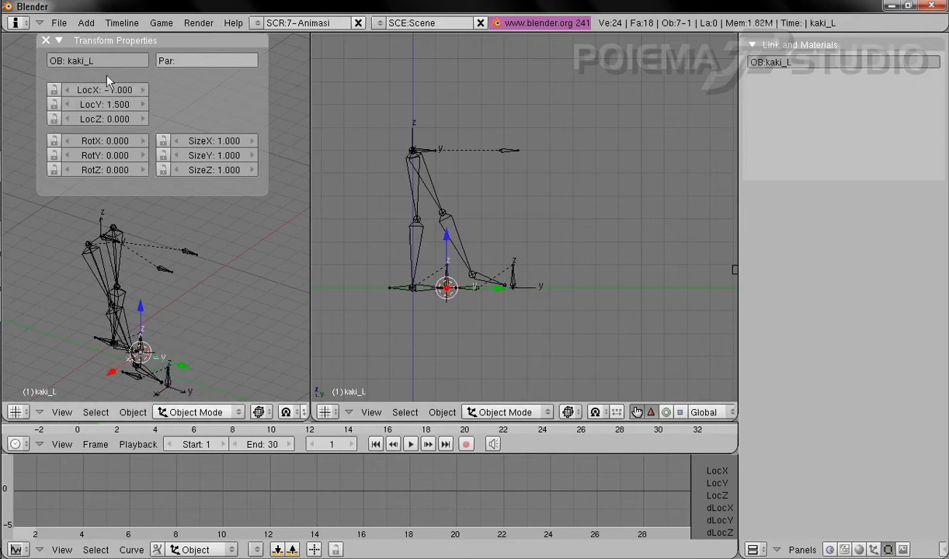
left_click_drag(500, 294, 436, 291)
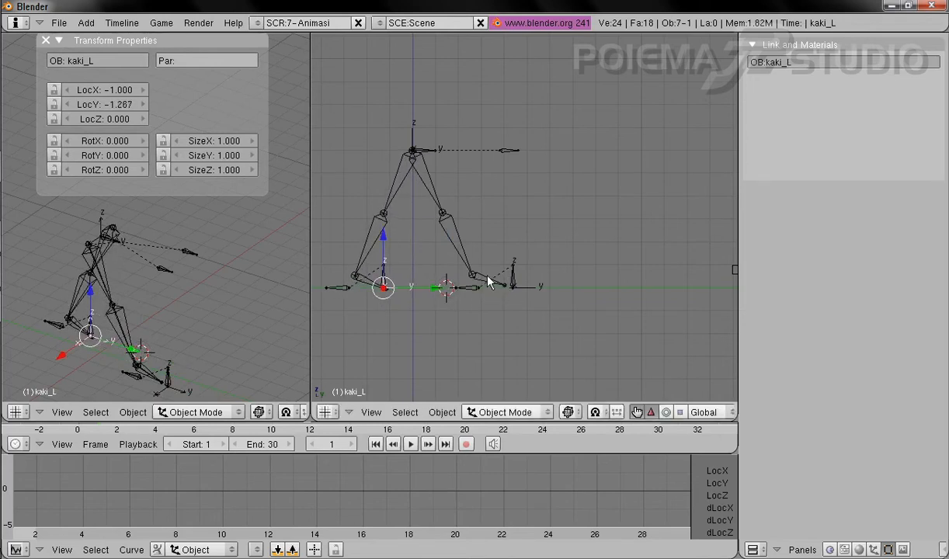
right_click(415, 128)
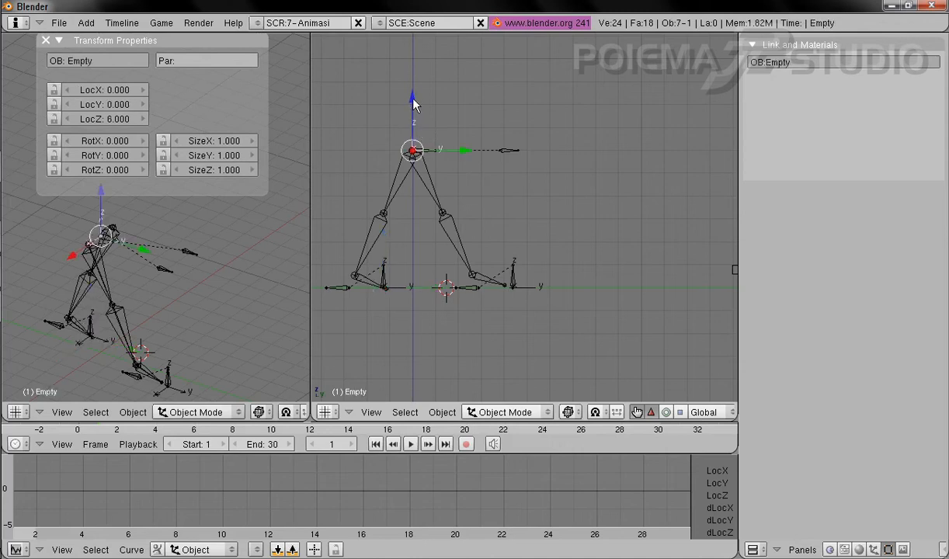
left_click_drag(414, 100, 412, 128)
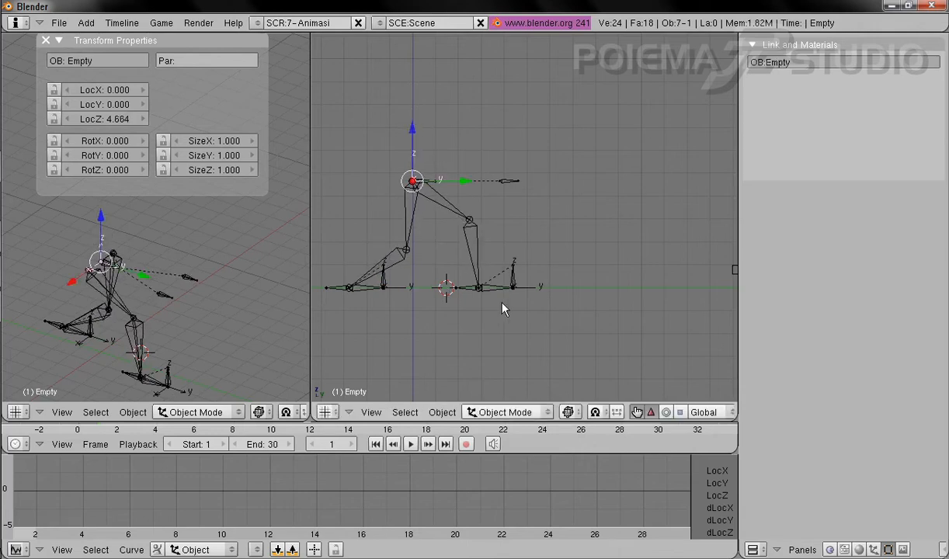
- Insert a Loc keyframe for the hip empty at frame 1
left_click(449, 413)
left_click(466, 319)
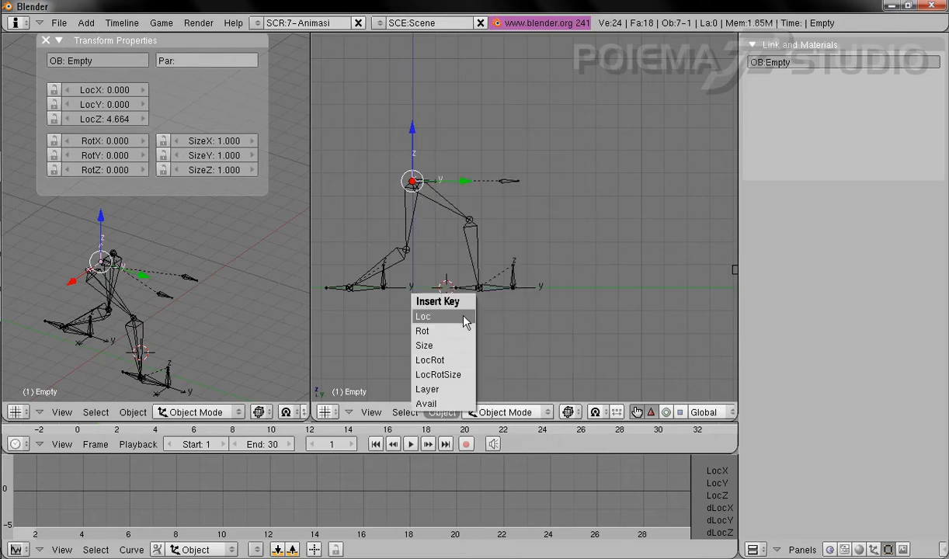
left_click(464, 319)
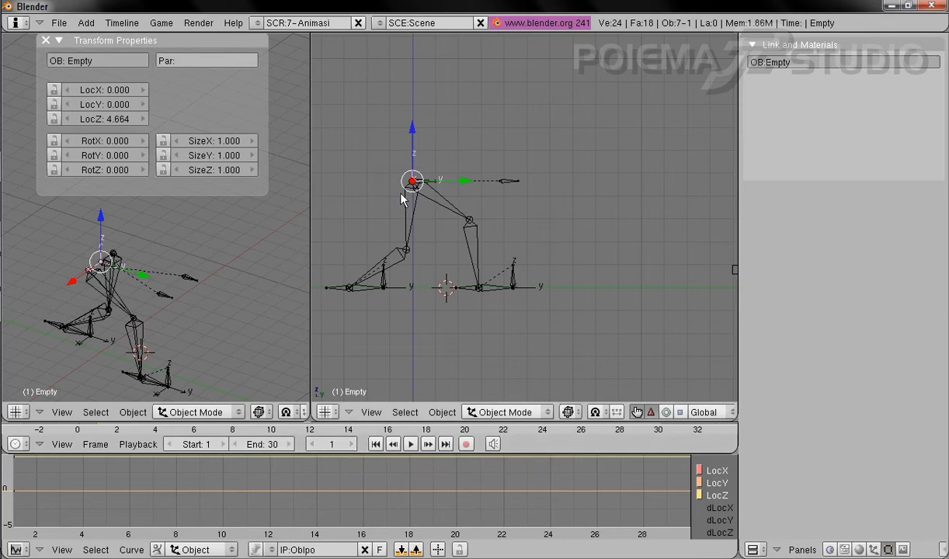
- Insert a Loc keyframe for the left foot empty kaki_L at frame 1
right_click(403, 292)
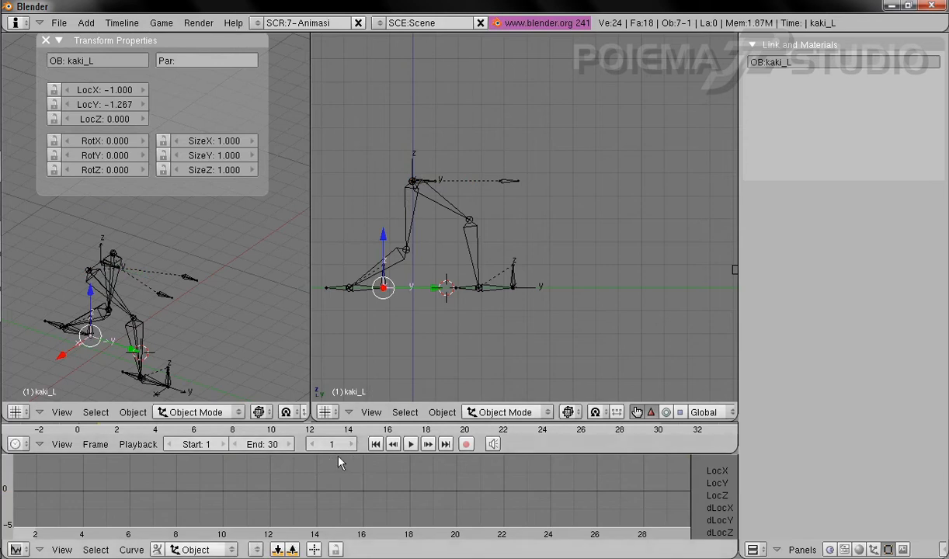
left_click(442, 412)
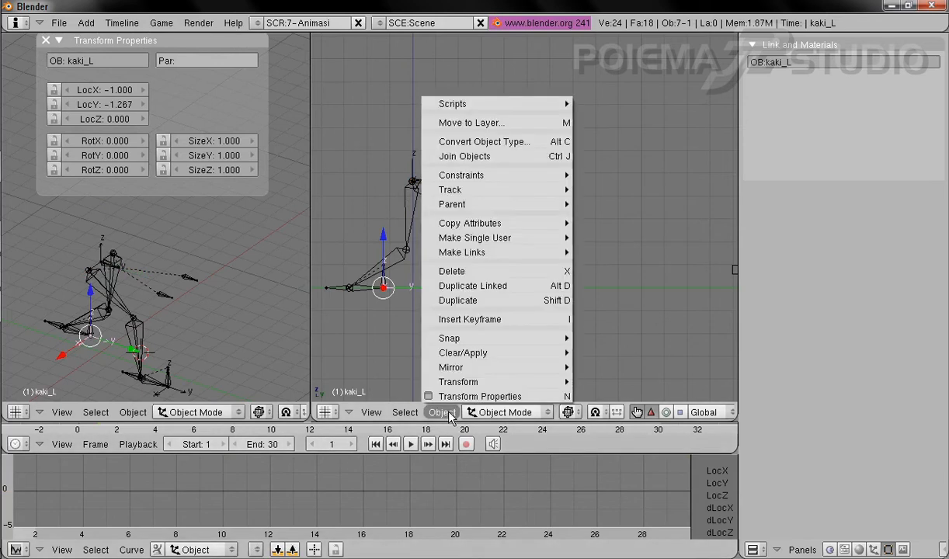
left_click(470, 320)
left_click(468, 321)
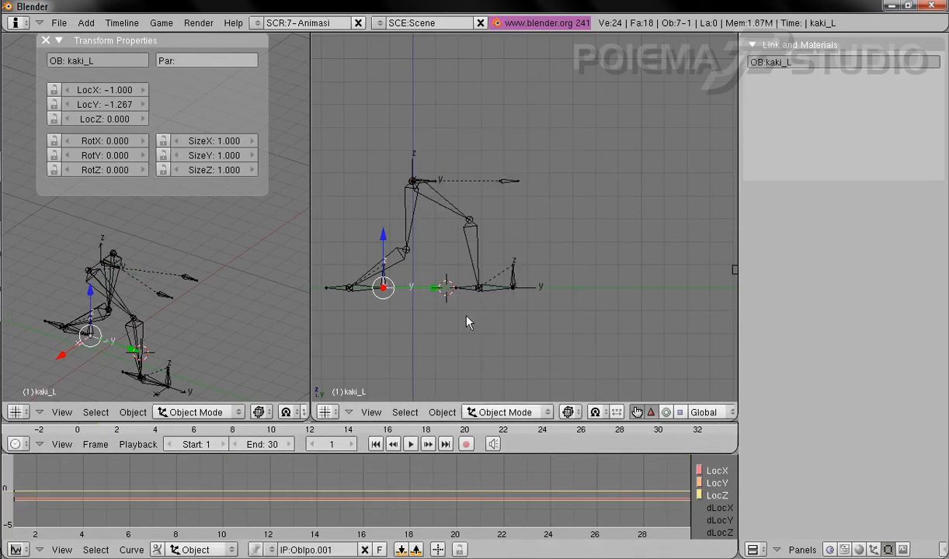
- Insert a Loc keyframe for the right foot empty kaki_R at frame 1
right_click(545, 296)
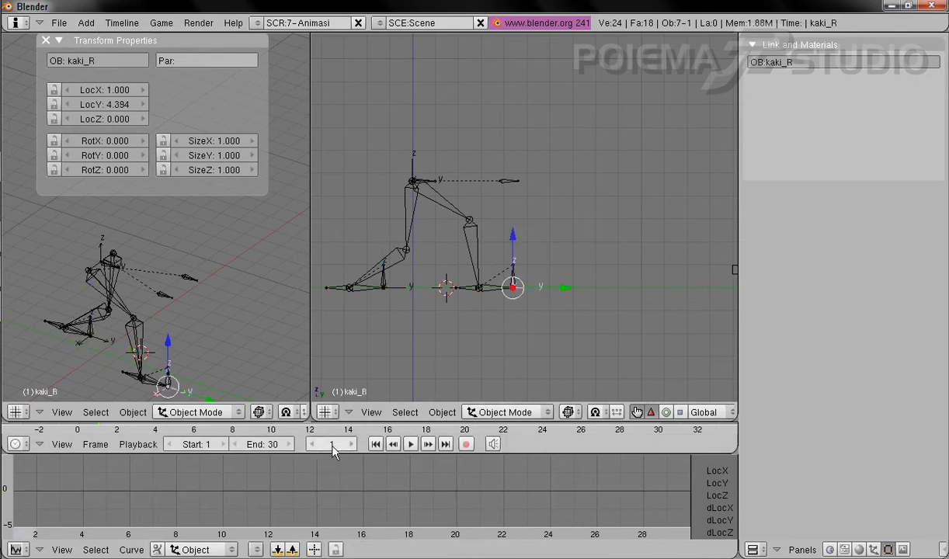
left_click(441, 412)
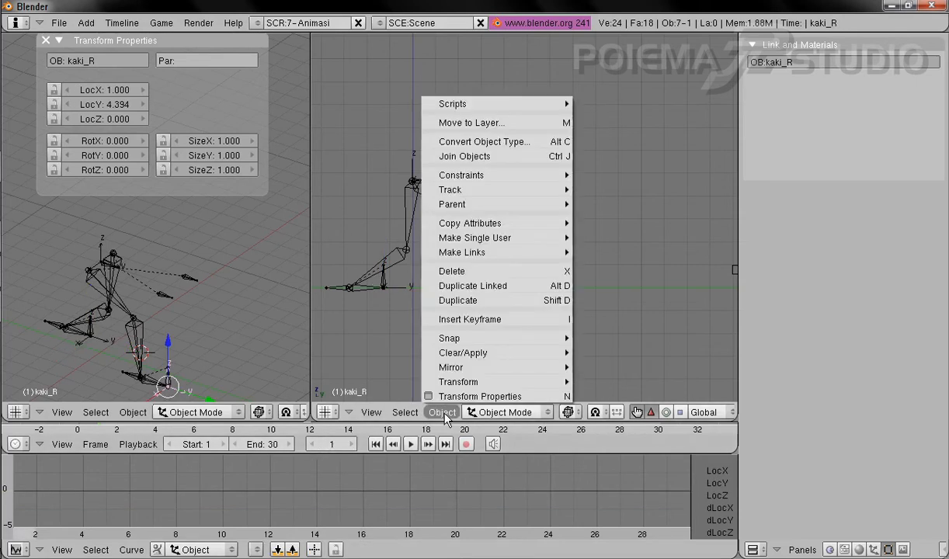
left_click(464, 319)
left_click(464, 321)
- Set the current animation frame to 13
middle_click_drag(594, 326, 571, 293, "shift")
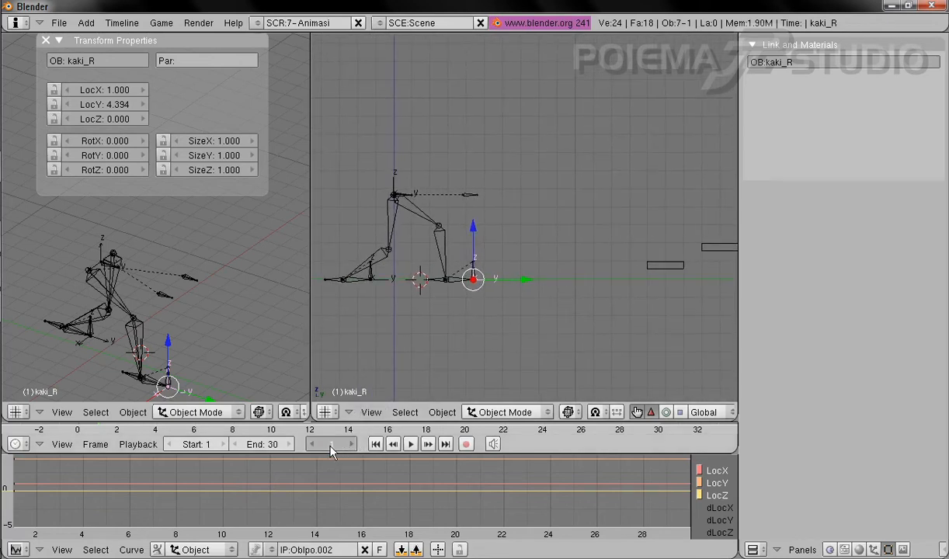
type("15")
key("Return")
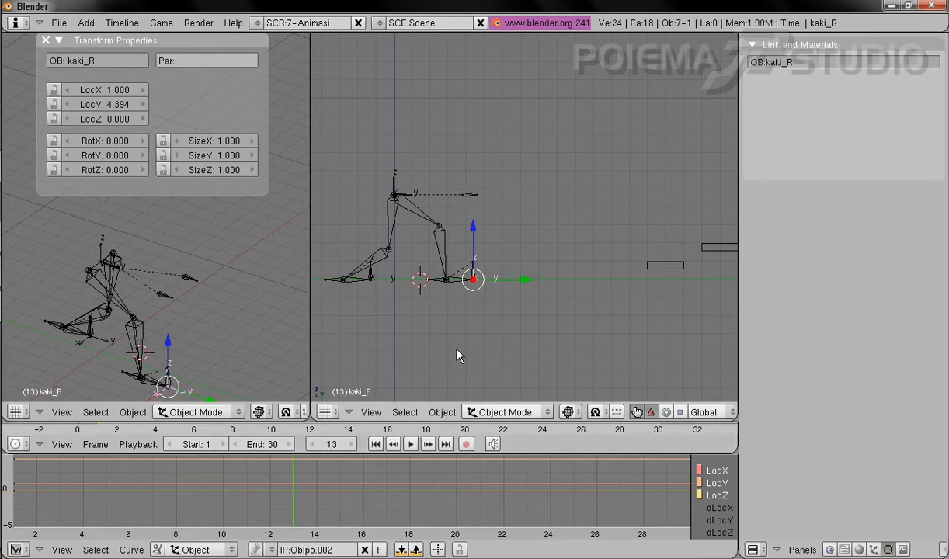
- Move the left foot empty kaki_L forward along Y to about 8.0, and shift the hip empty forward between the feet
right_click(380, 285)
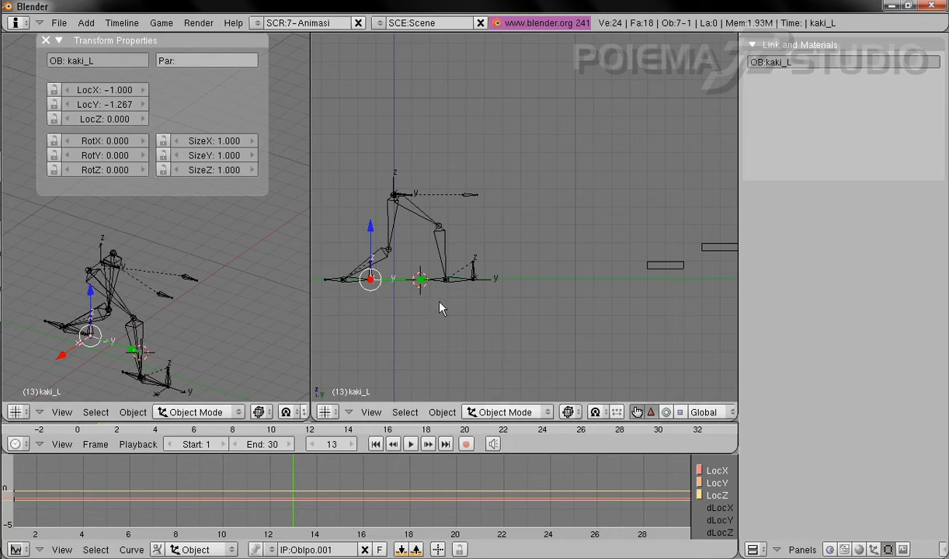
key("g")
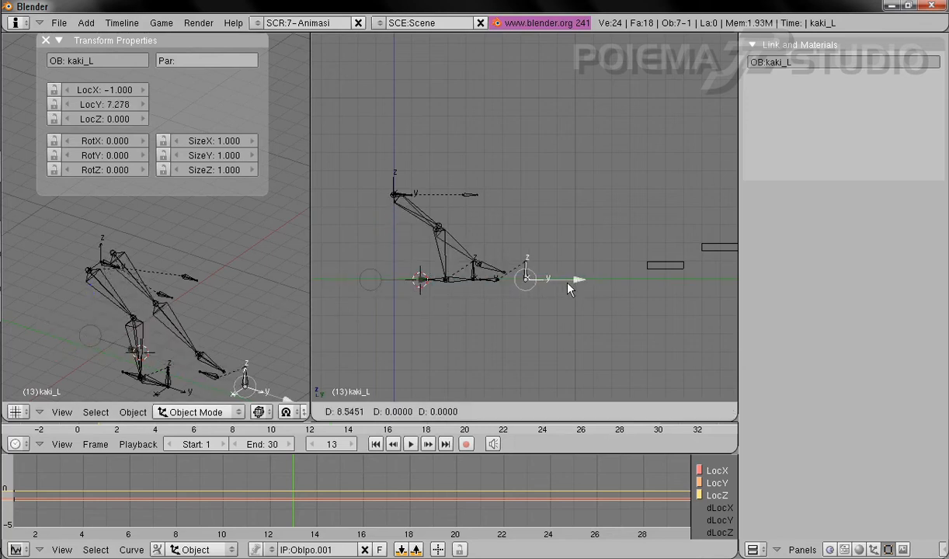
left_click(584, 291)
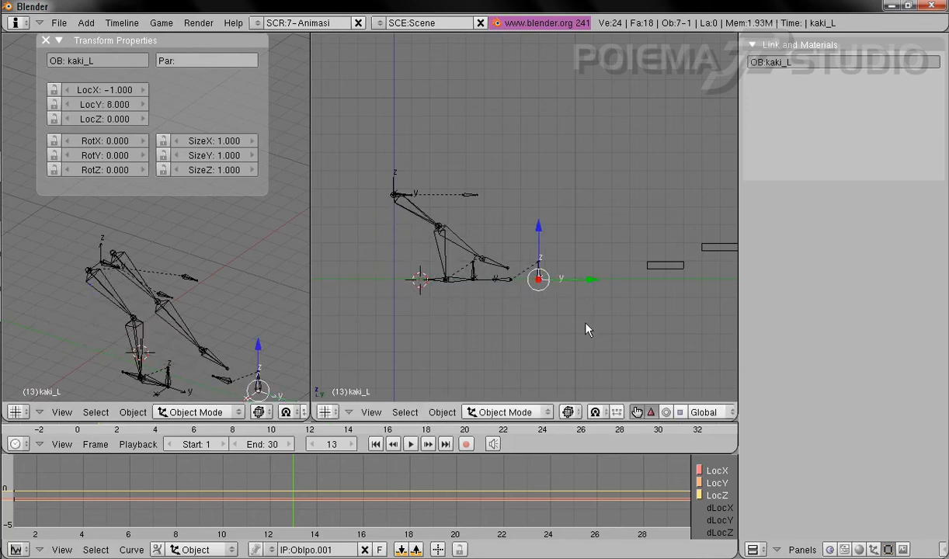
right_click(401, 177)
key("g")
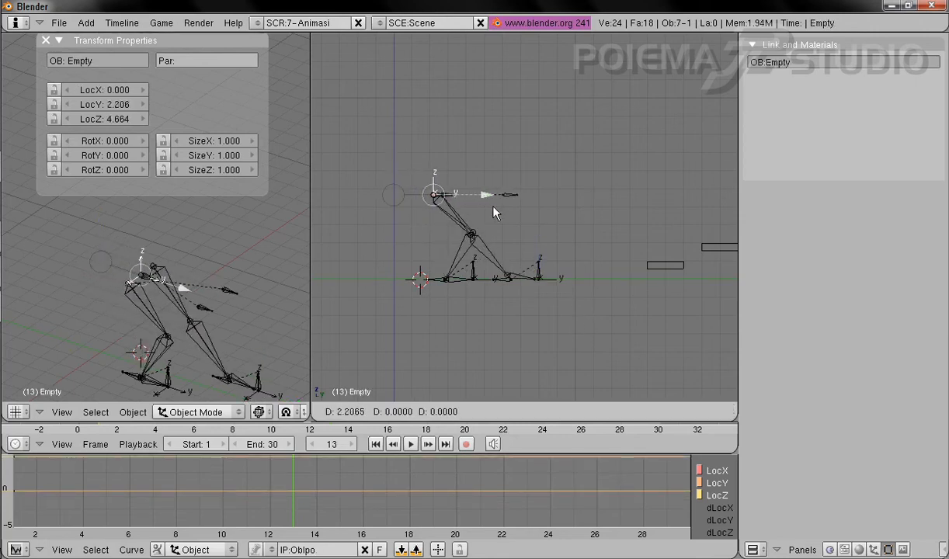
left_click(543, 221)
- Fine-tune the pose by moving kaki_L forward to about Y 8.96 and the hip empty to about Y 5.66
right_click(567, 283)
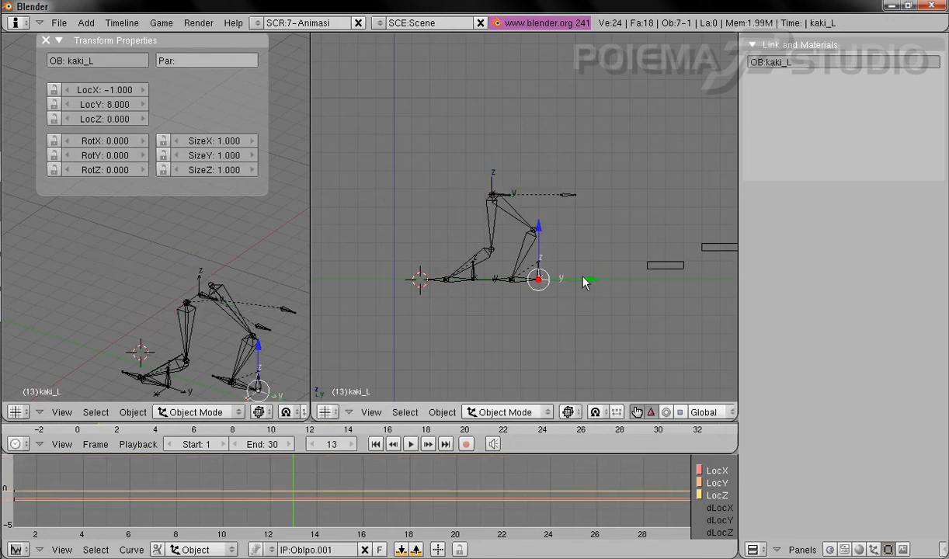
left_click_drag(592, 285, 610, 285)
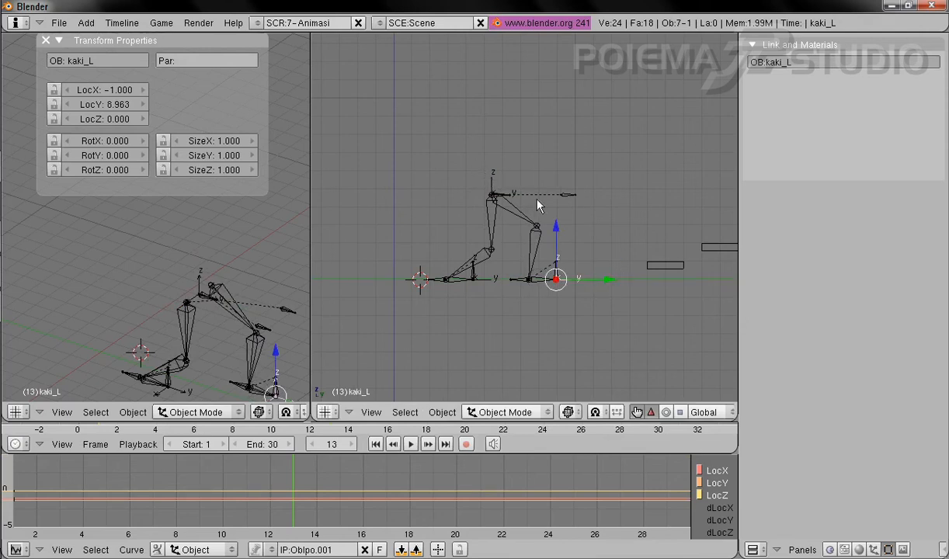
right_click(494, 188)
left_click_drag(538, 197, 542, 200)
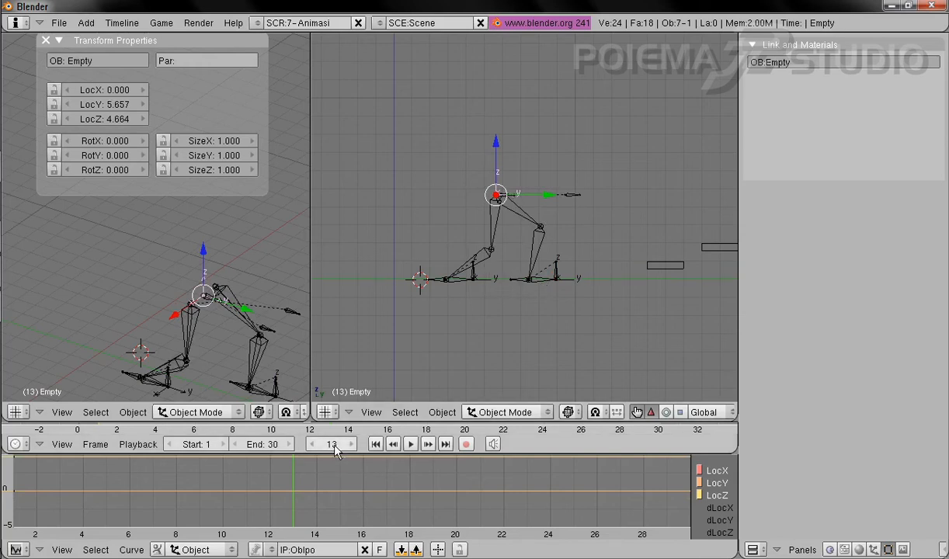
- Insert a Loc keyframe for the hip empty at frame 13
left_click(441, 413)
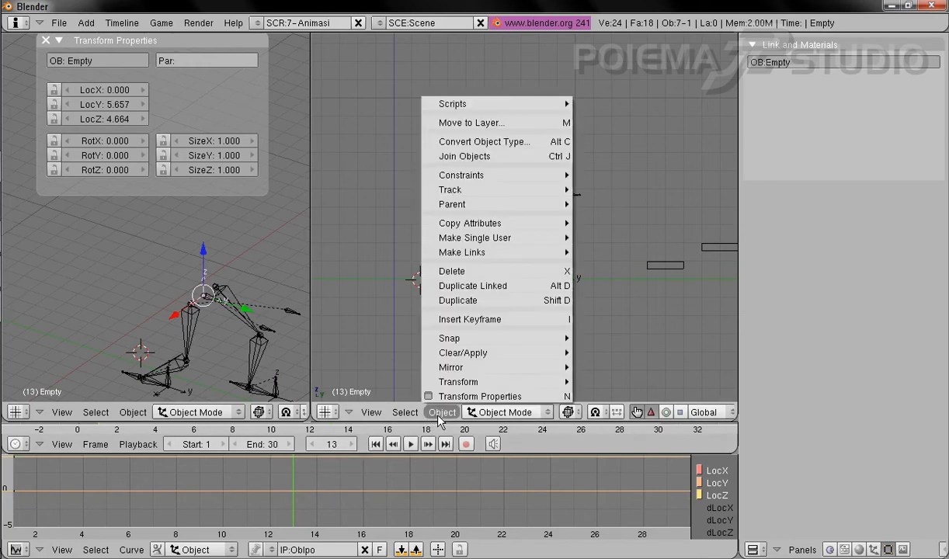
left_click(462, 319)
left_click(459, 326)
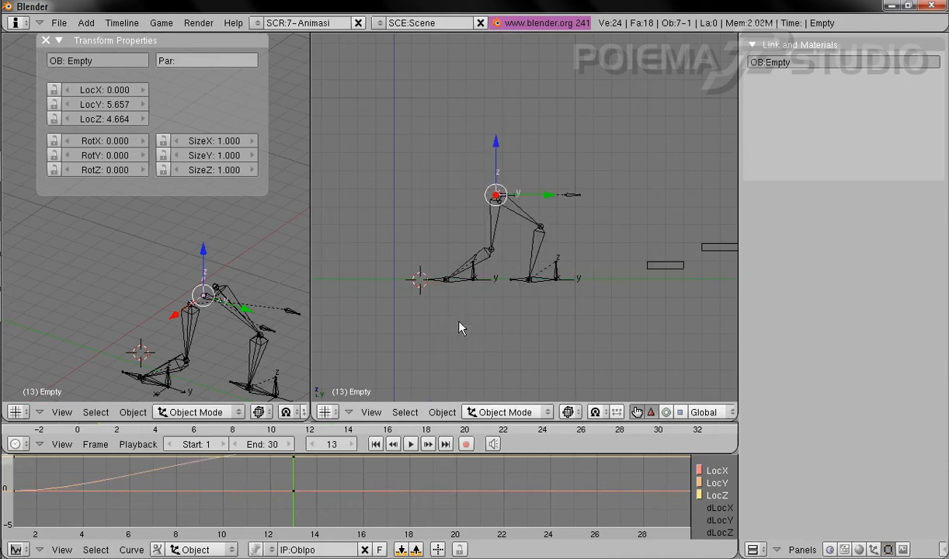
- Insert a Loc keyframe for the right foot empty kaki_R at frame 13
right_click(495, 280)
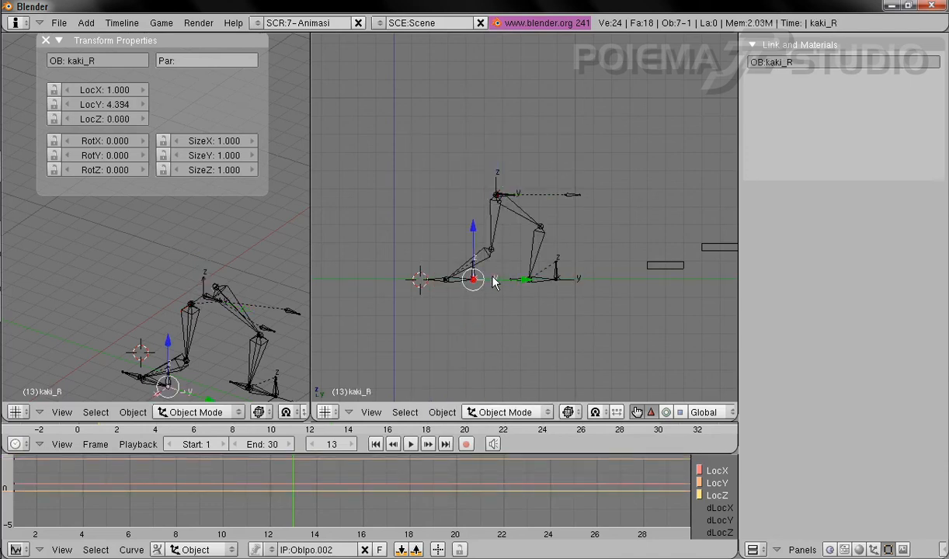
left_click(441, 412)
left_click(462, 319)
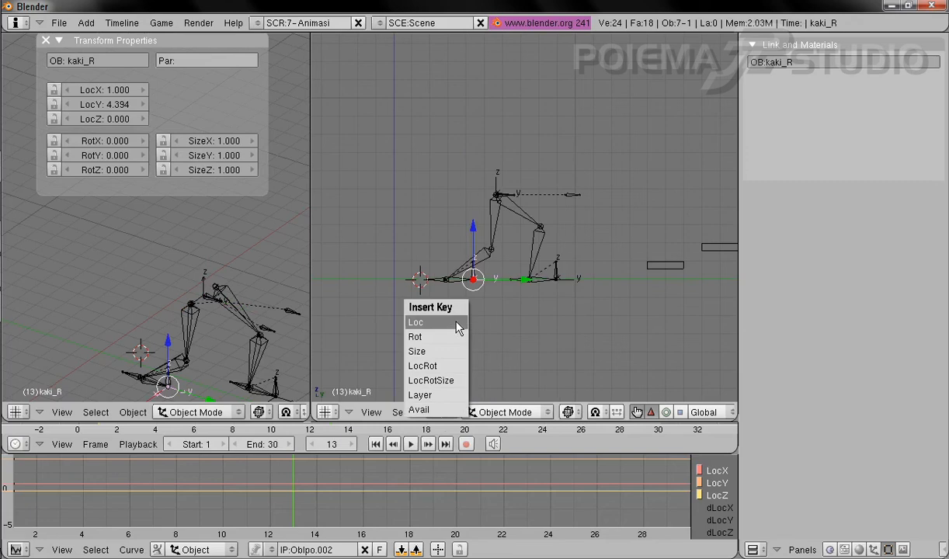
left_click(459, 324)
- Insert a Loc keyframe for the left foot empty kaki_L at frame 13
right_click(582, 282)
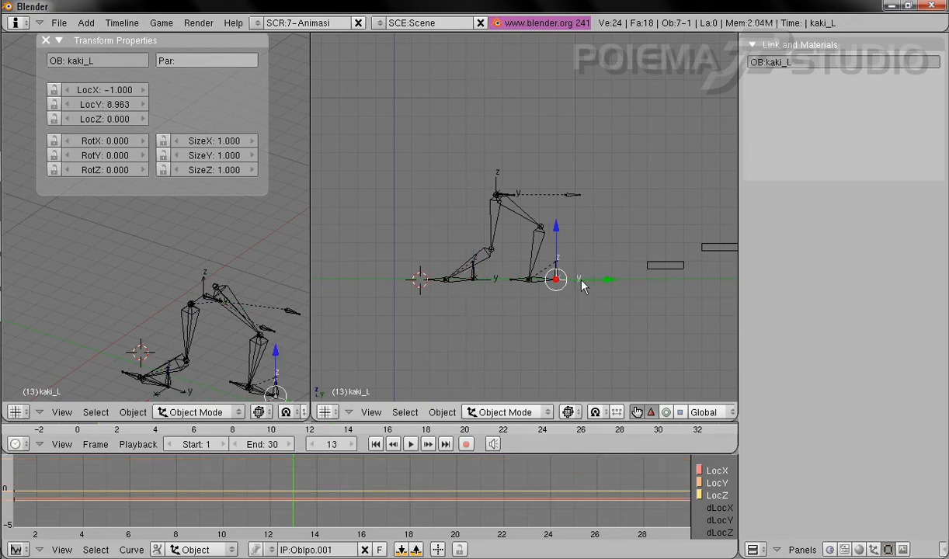
left_click(442, 412)
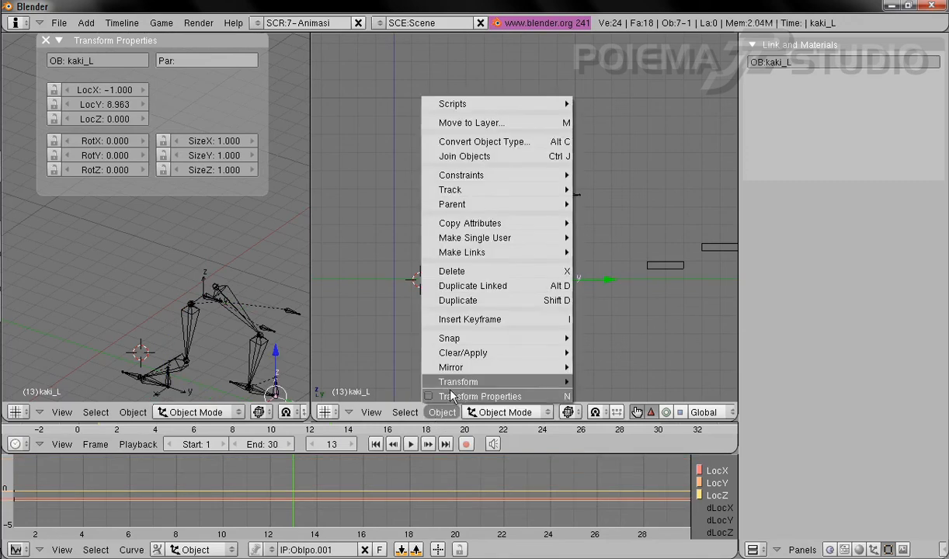
left_click(474, 319)
left_click(474, 323)
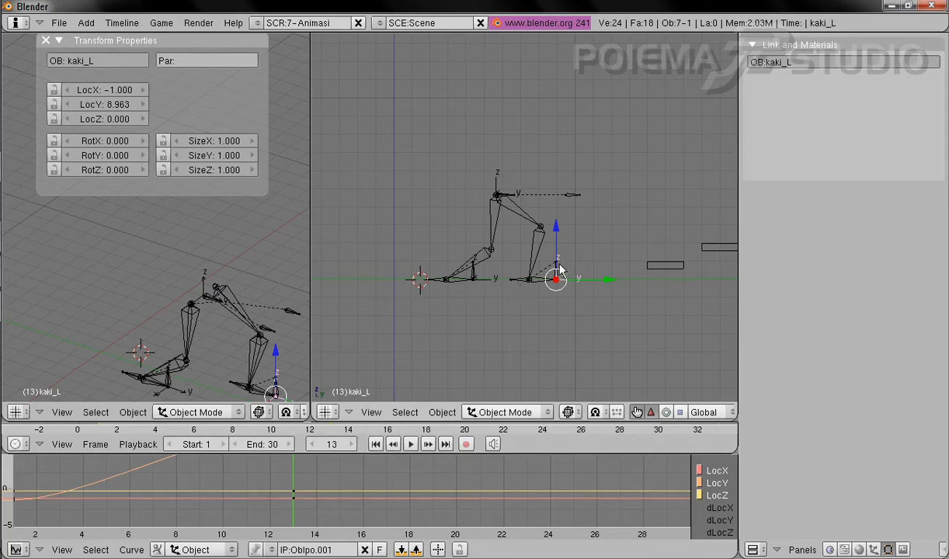
- Play the animation from the first frame to check the first step, stop it and return to frame 1
left_click(376, 444)
left_click(411, 445)
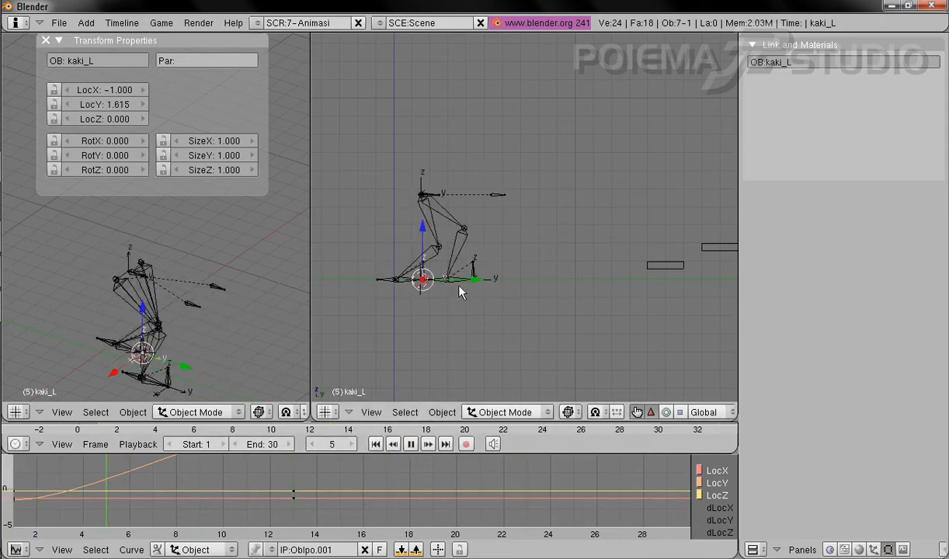
left_click(410, 445)
left_click(376, 445)
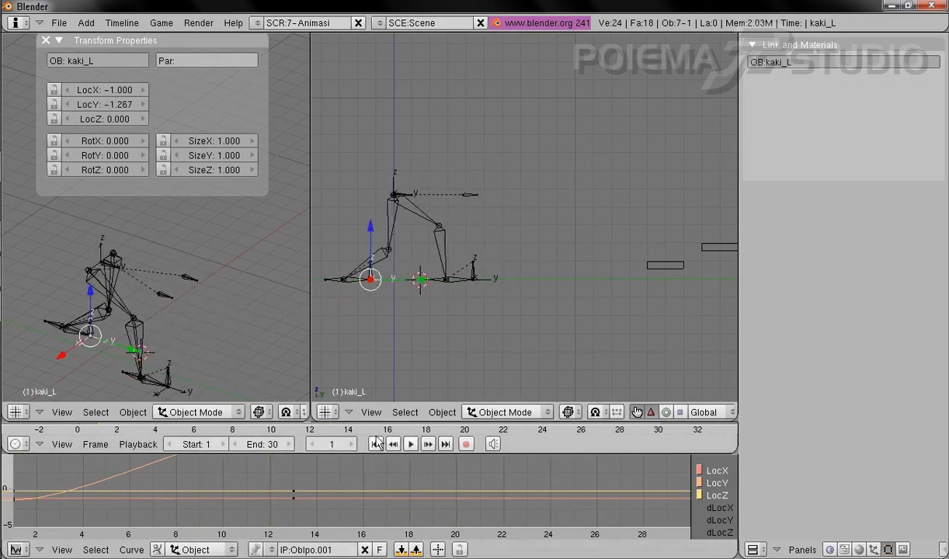
- Set the current animation frame to 25
left_click(326, 444)
type("25")
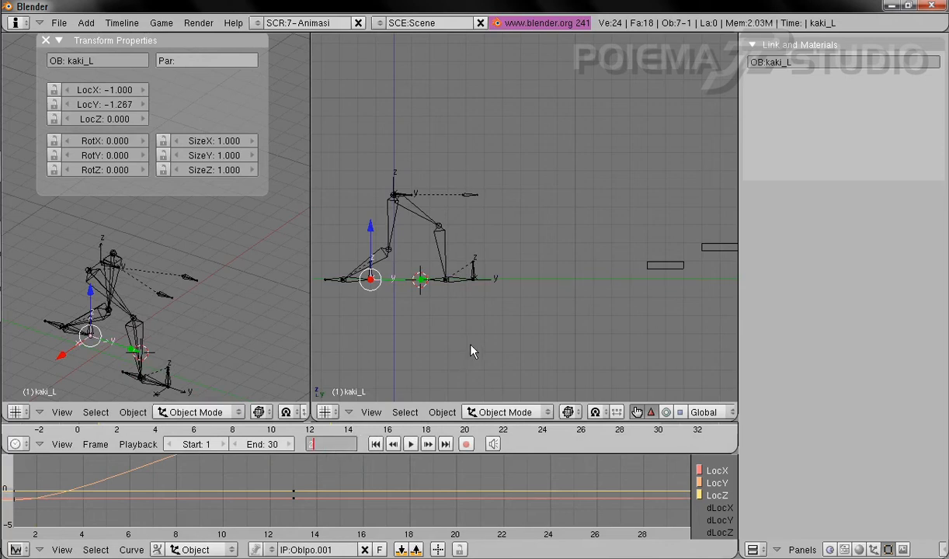
key("Return")
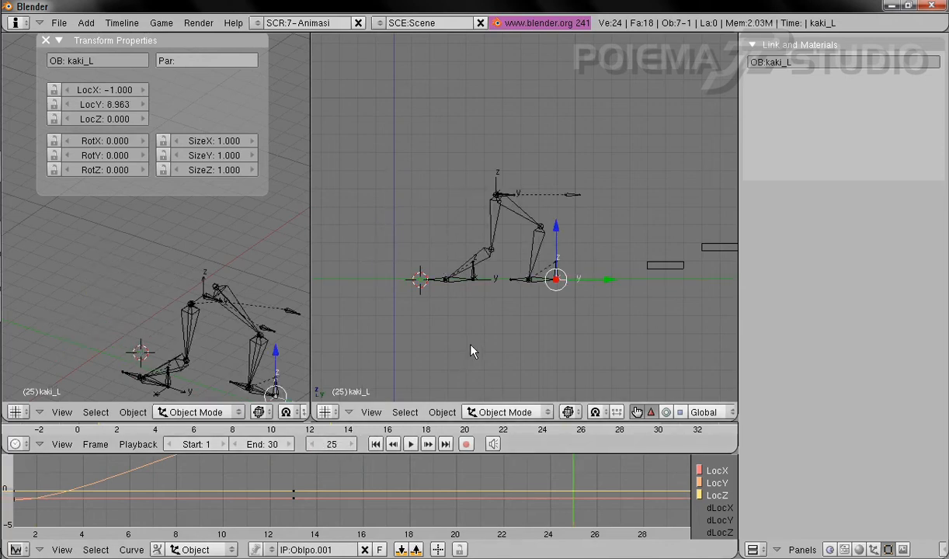
- Move the right foot empty kaki_R forward along Y to about 13.6, just before the first slab
middle_click_drag(510, 292, 475, 322, "shift")
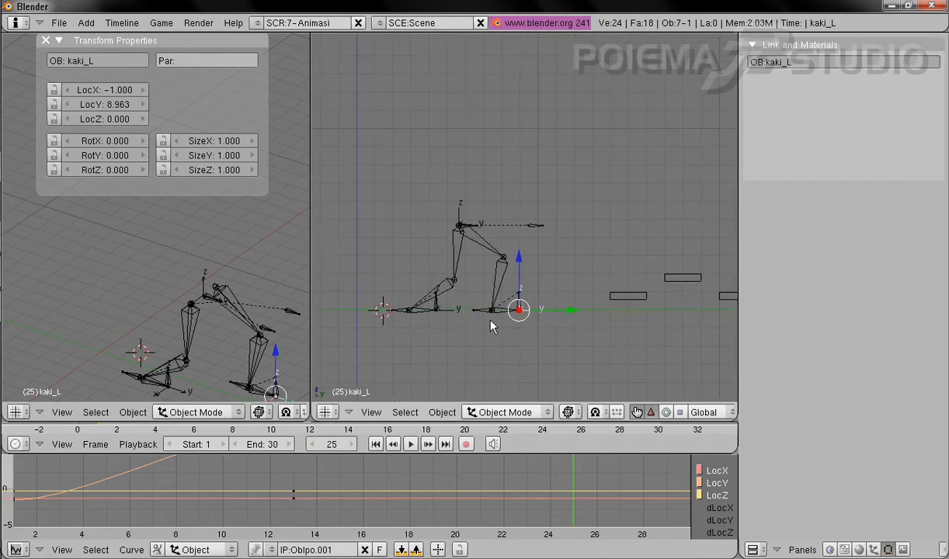
right_click(454, 319)
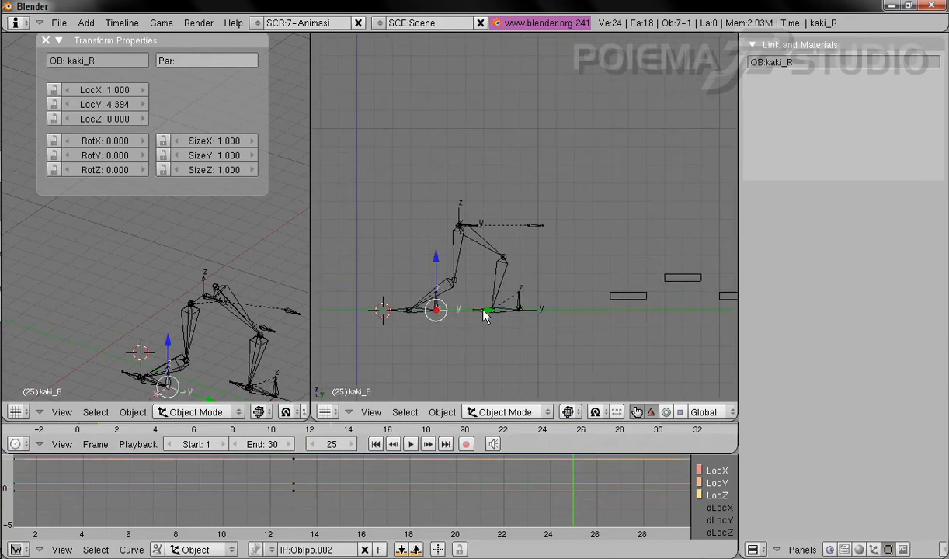
key("g")
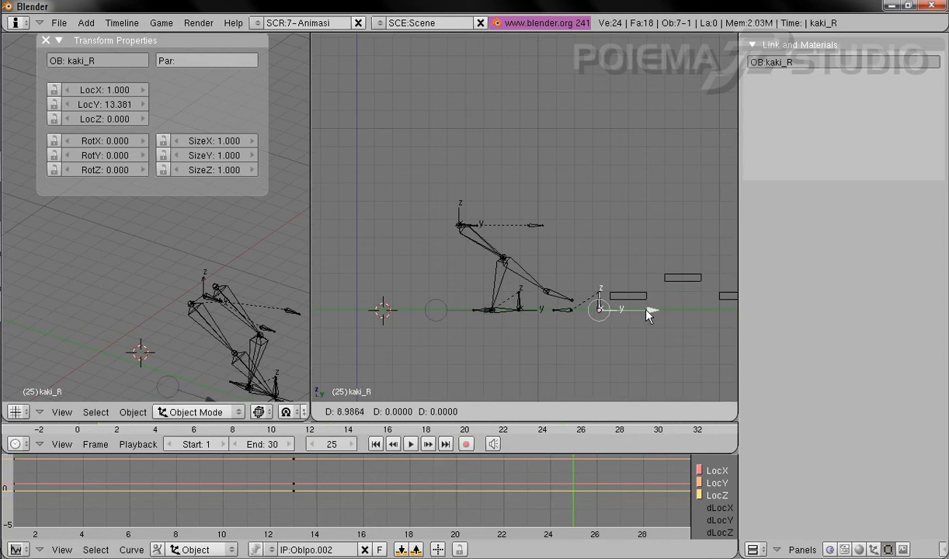
left_click(651, 314)
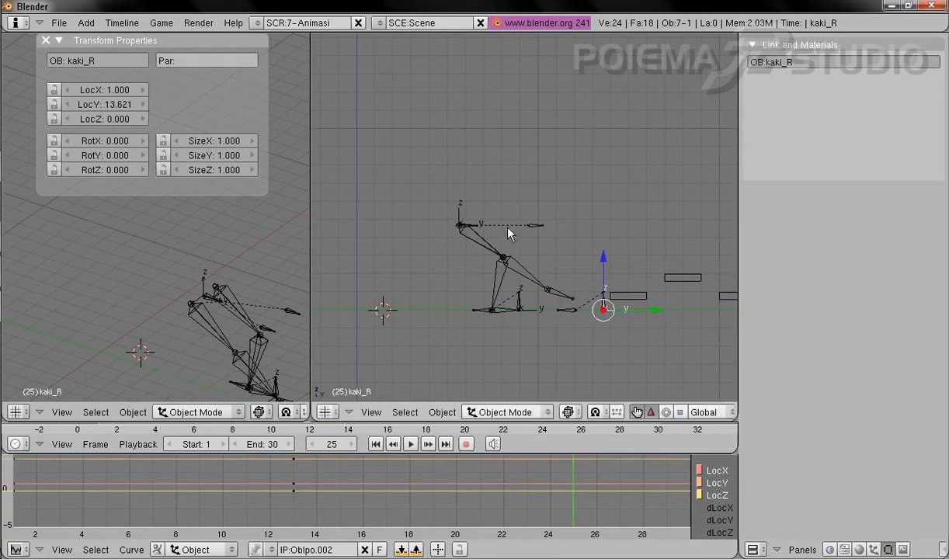
- Move the hip empty forward along Y to about 10.35, between the two feet
right_click(461, 225)
key("g")
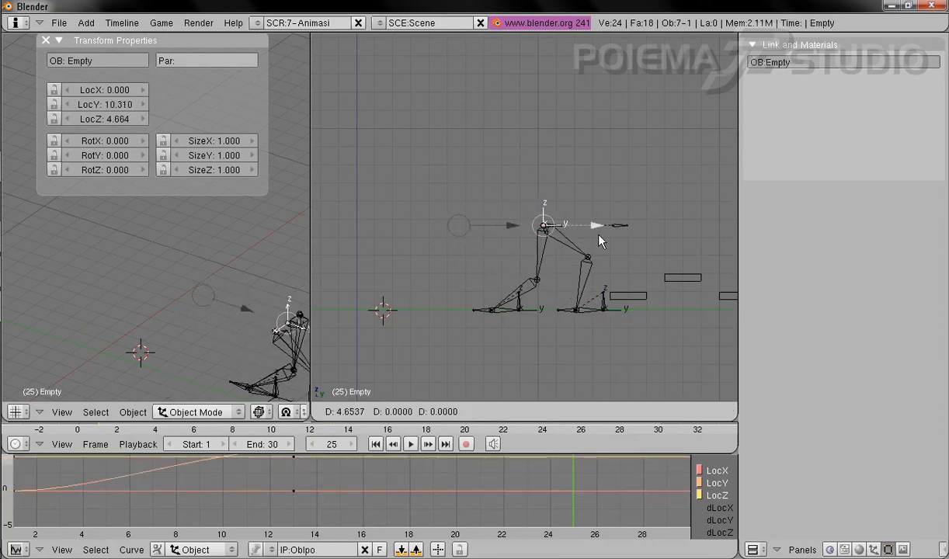
left_click(606, 242)
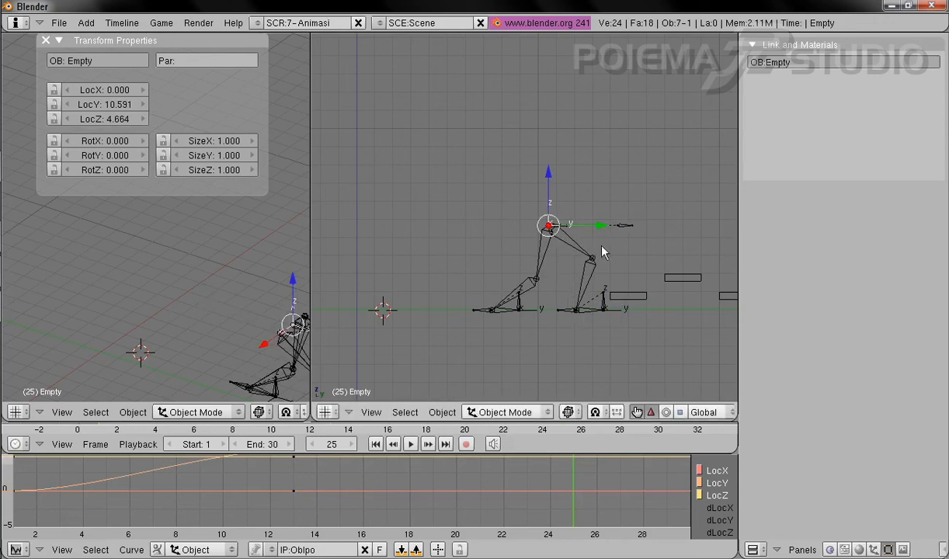
left_click_drag(600, 226, 597, 235)
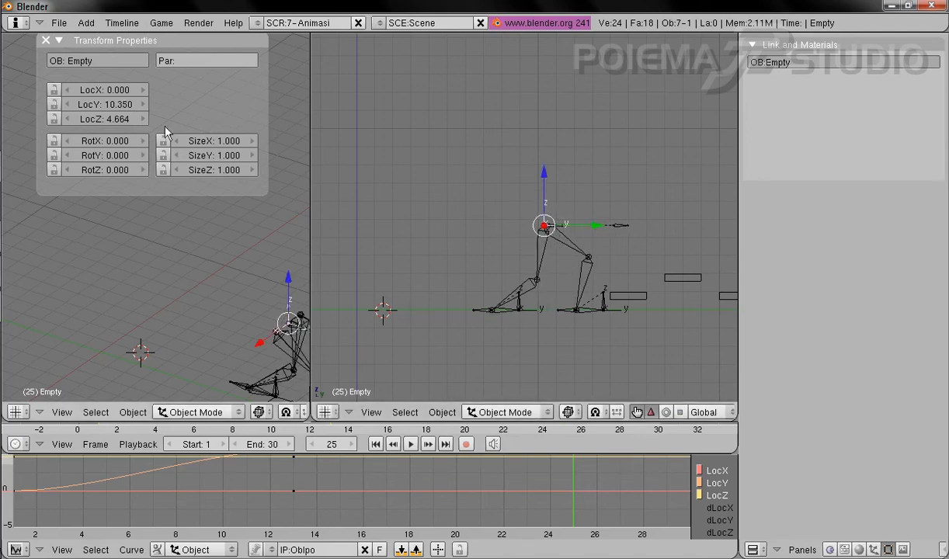
- Insert a Loc keyframe for the hip empty at frame 25
left_click(442, 412)
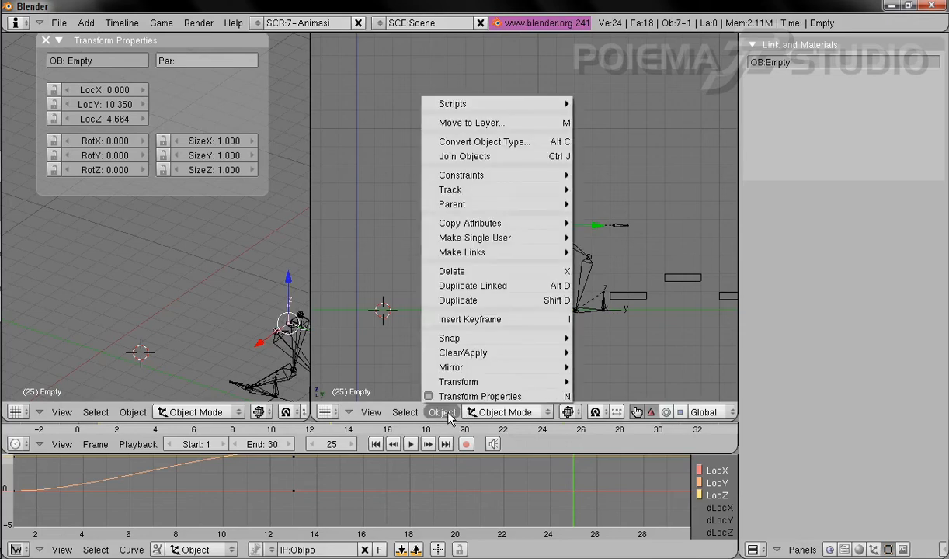
left_click(441, 319)
left_click(458, 324)
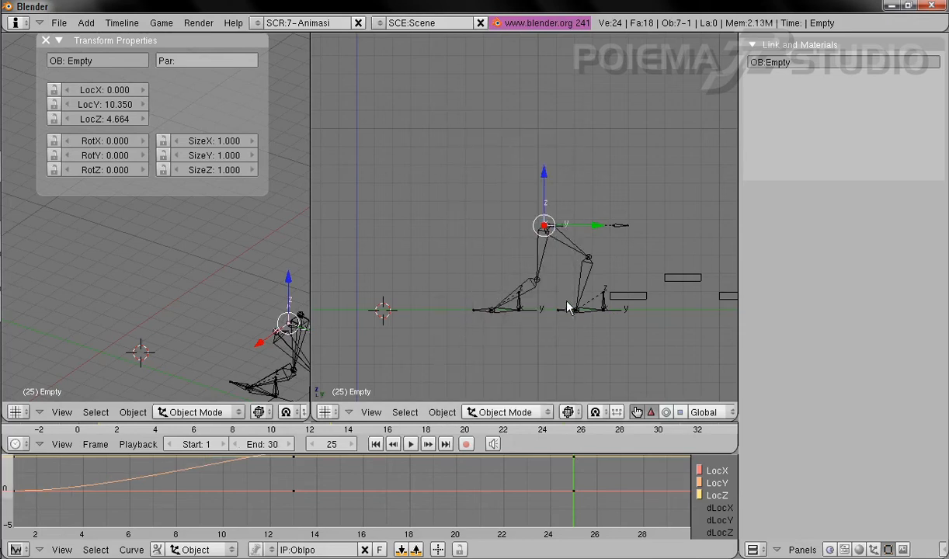
- Insert a Loc keyframe for the left foot empty kaki_L at frame 25
right_click(537, 313)
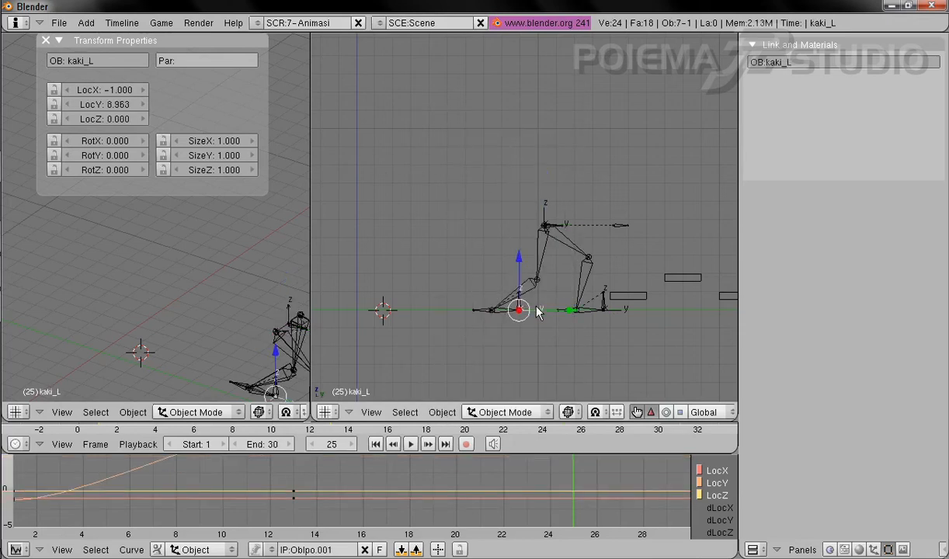
left_click(454, 410)
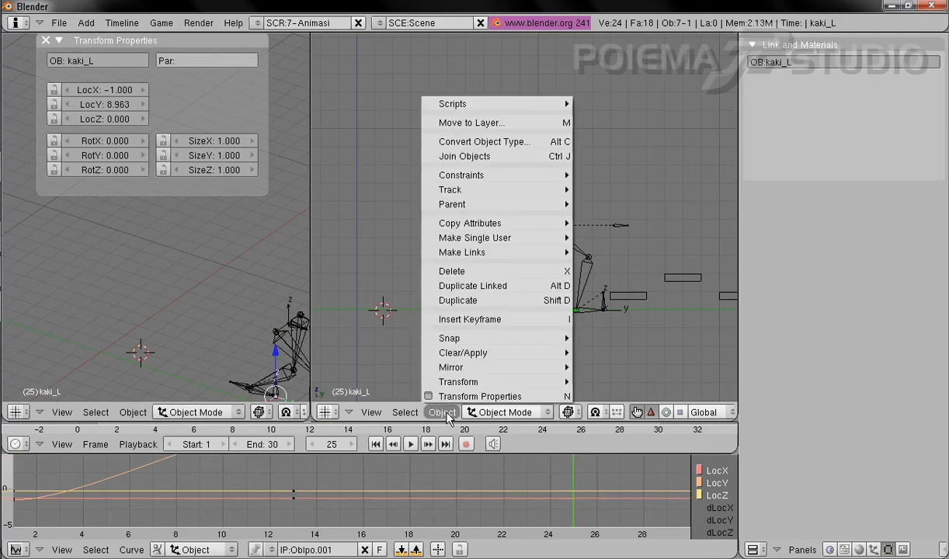
left_click(458, 320)
left_click(476, 321)
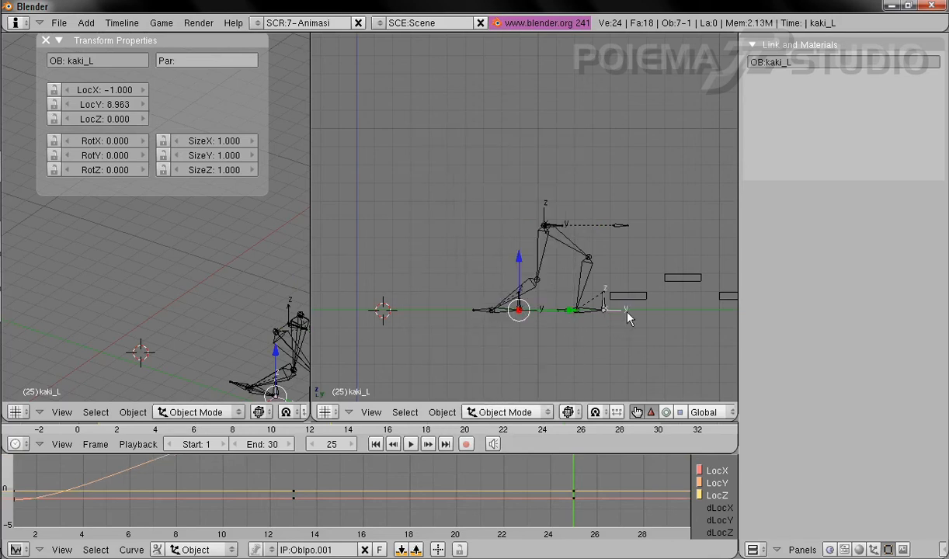
- Insert a Loc keyframe for the right foot empty kaki_R at frame 25
right_click(603, 311)
left_click(458, 410)
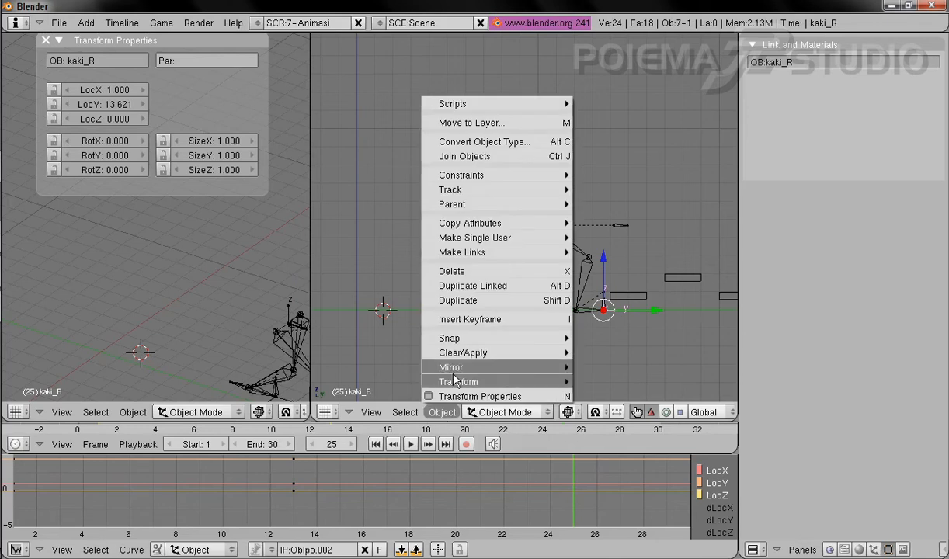
left_click(466, 322)
left_click(468, 325)
- Play the two-step walk from frame 1 in the side view, stop it and return to the first frame
middle_click_drag(586, 303, 560, 308, "shift")
middle_click_drag(413, 333, 445, 303, "shift")
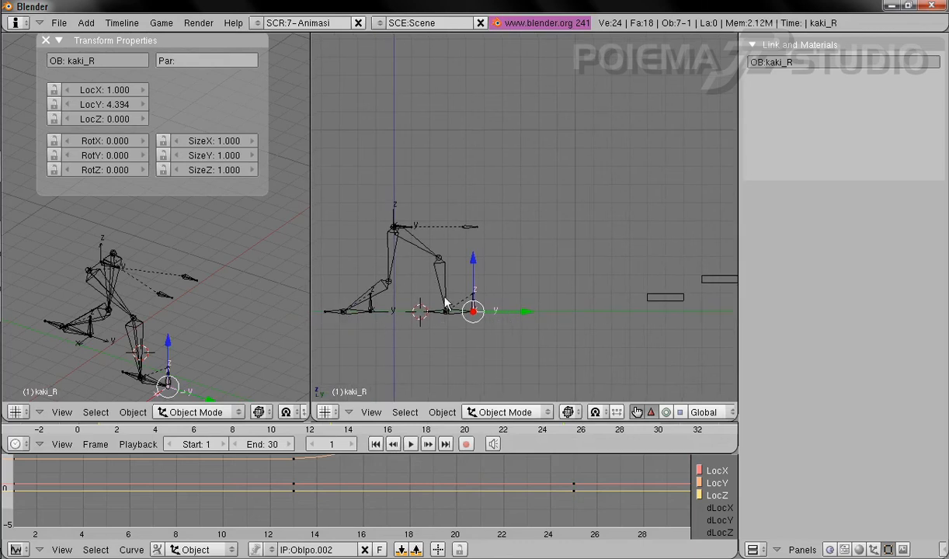
left_click(410, 443)
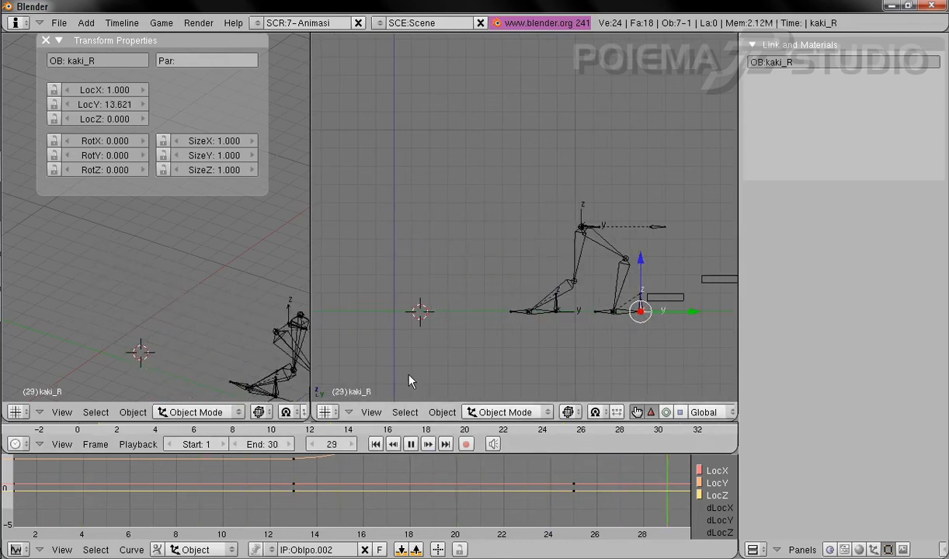
left_click(411, 443)
left_click(377, 445)
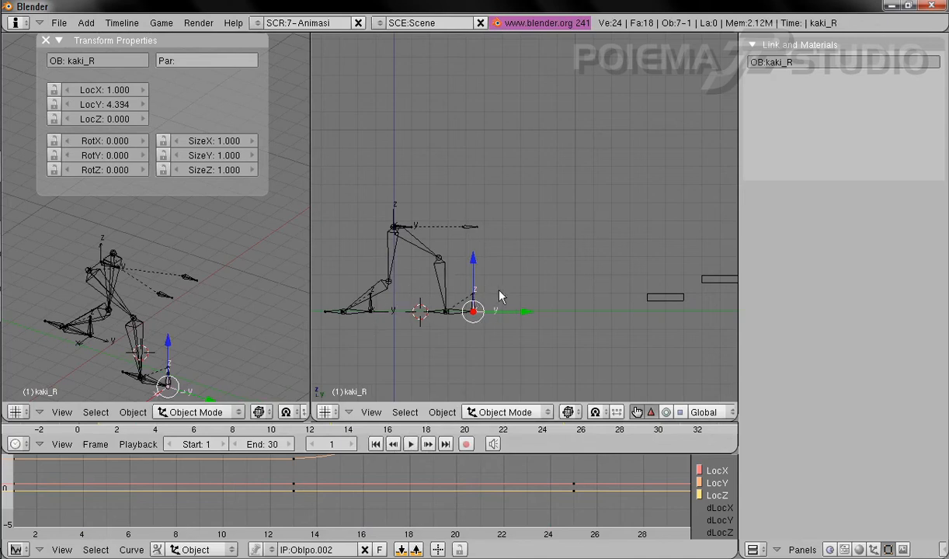
- At frame 7, raise the left foot empty kaki_L to about 2.09 on Z
right_click(388, 321)
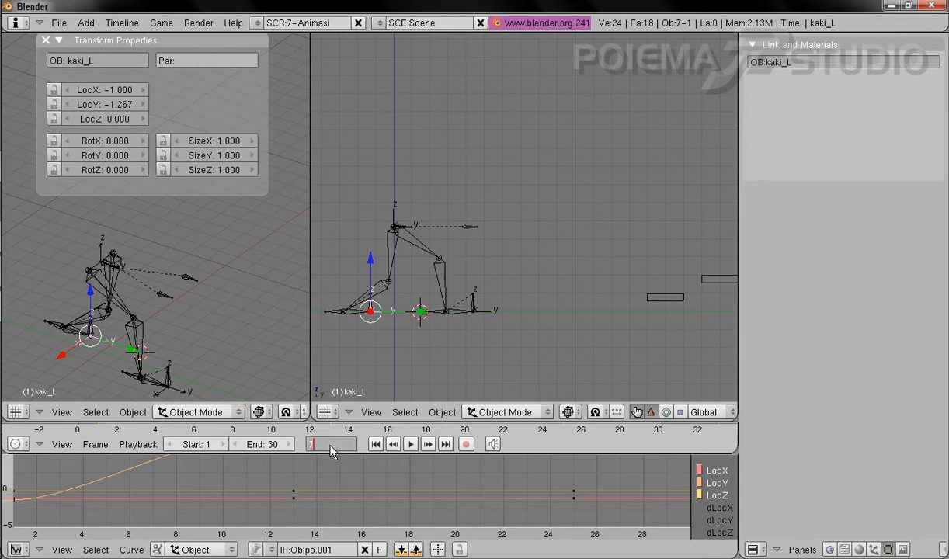
key("Return")
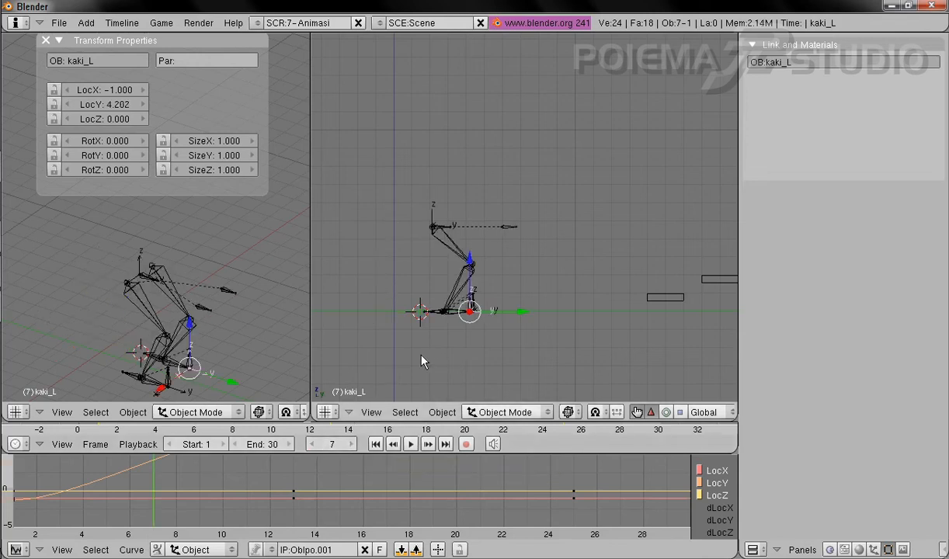
left_click_drag(471, 267, 489, 227)
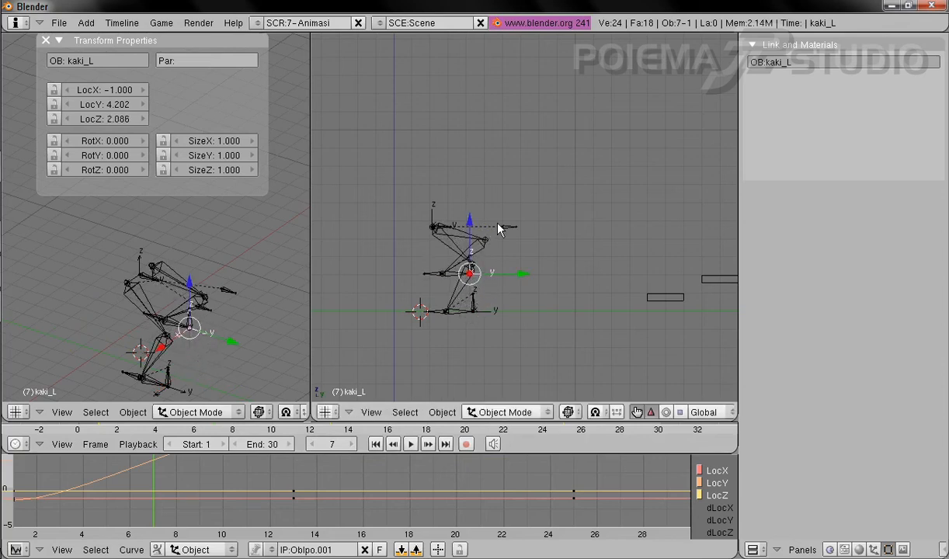
- Move the hip empty up and forward to about Y 2.95, Z 5.71, and shift kaki_L forward to about Y 4.56
scroll(543, 311, "up", 2)
middle_click_drag(495, 315, 561, 300, "shift")
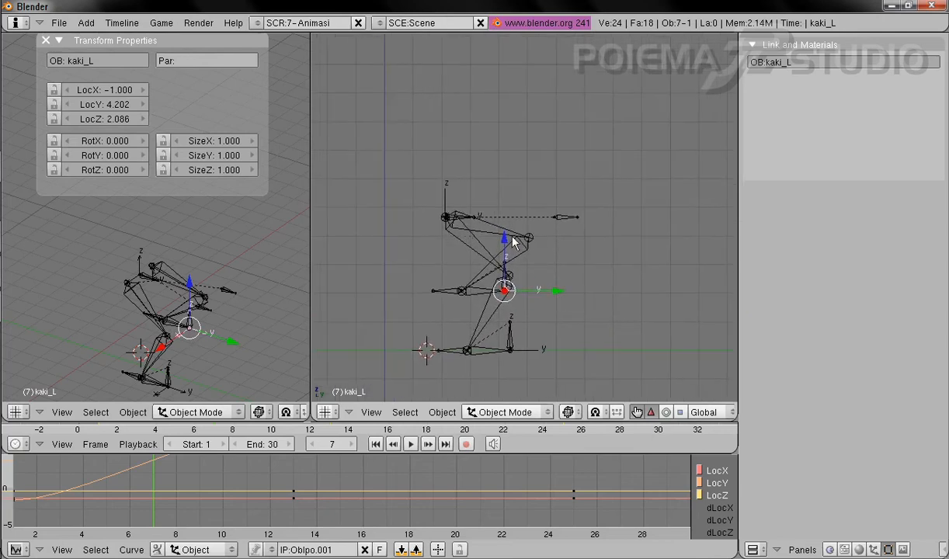
right_click(447, 198)
key("g")
left_click_drag(447, 140, 451, 138)
left_click_drag(495, 187, 520, 193)
right_click(540, 298)
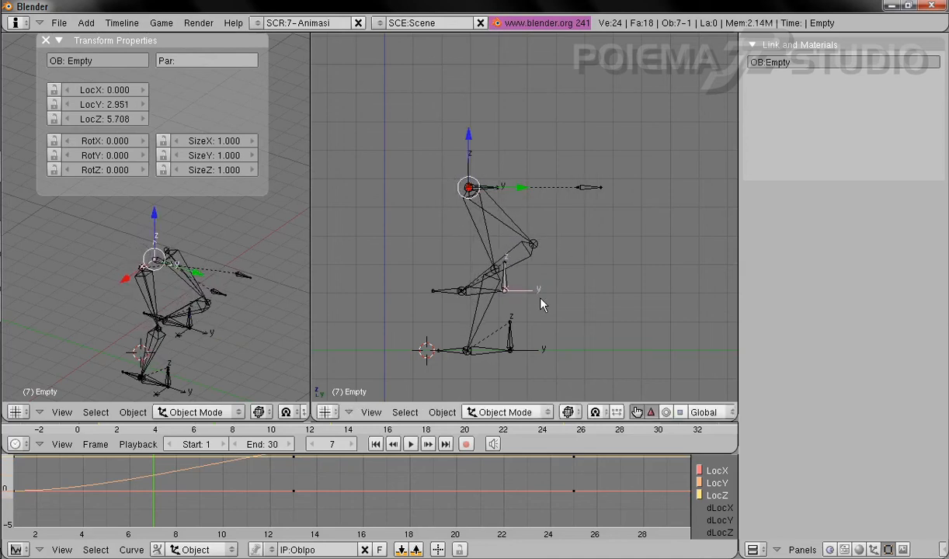
left_click_drag(549, 293, 559, 293)
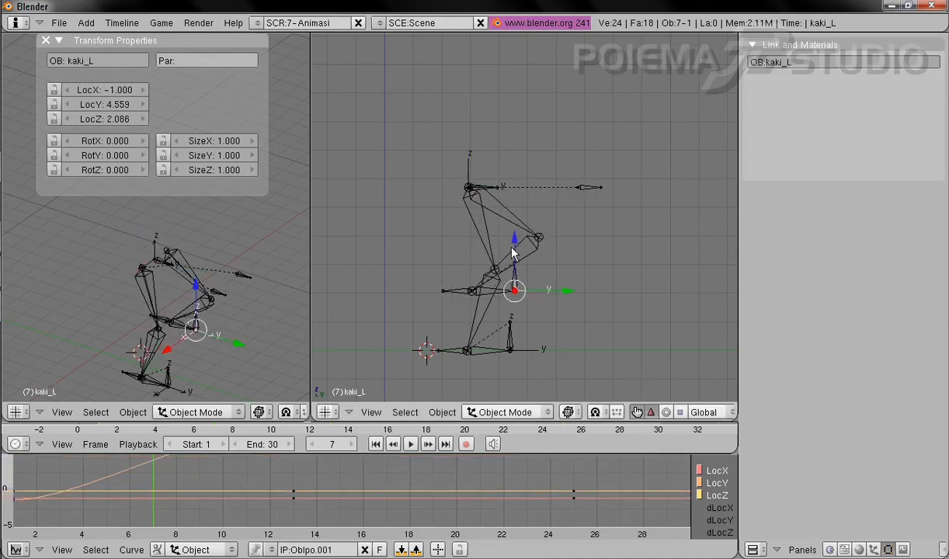
- Insert a Loc keyframe for the hip empty at frame 7
right_click(471, 161)
left_click(453, 414)
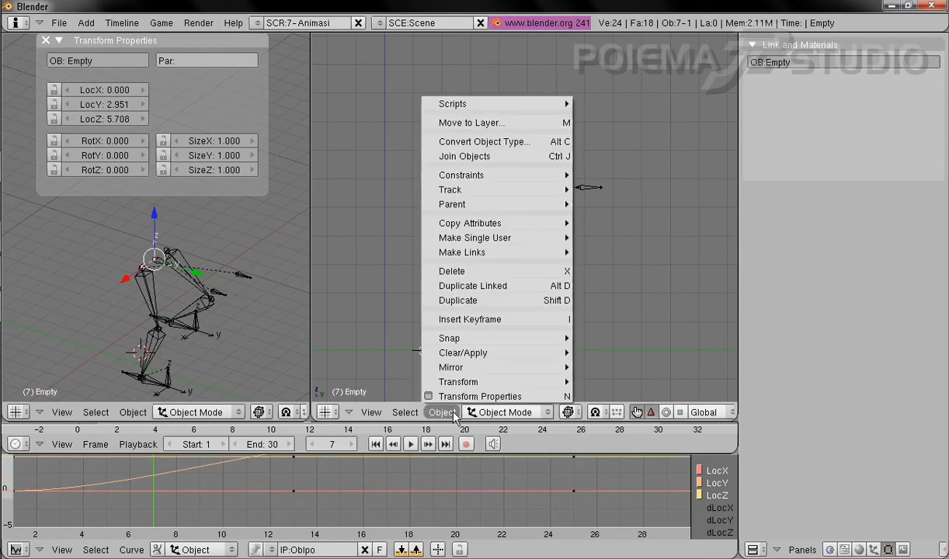
left_click(439, 318)
left_click(448, 328)
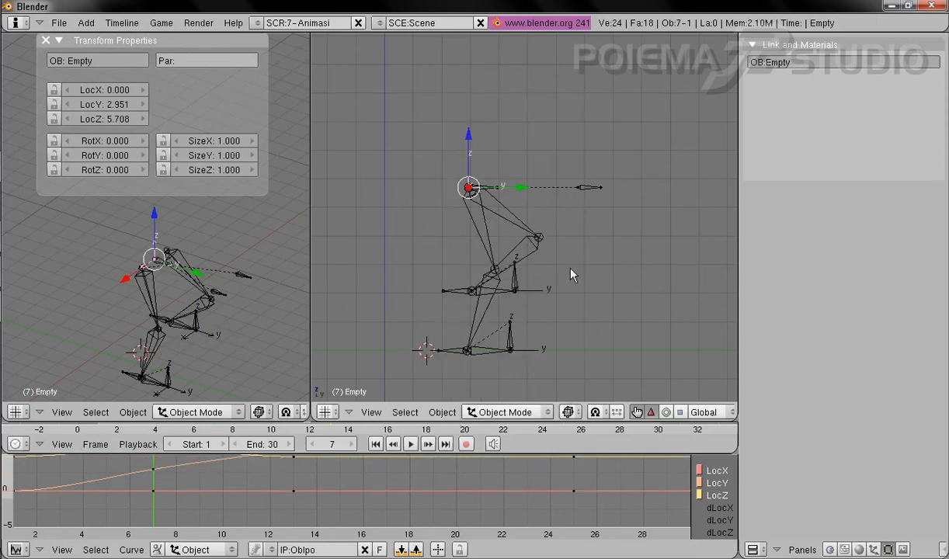
- Insert a Loc keyframe for the left foot empty kaki_L at frame 7
right_click(546, 293)
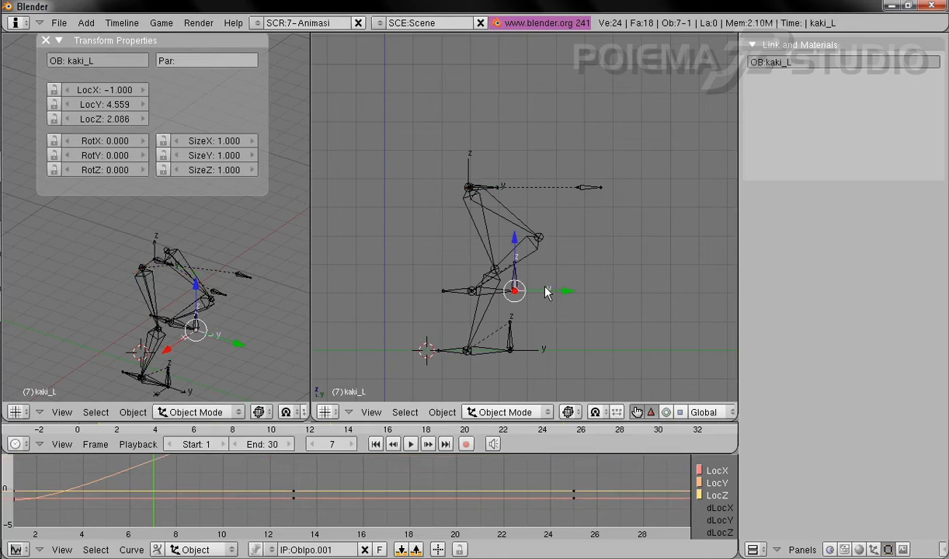
left_click(442, 413)
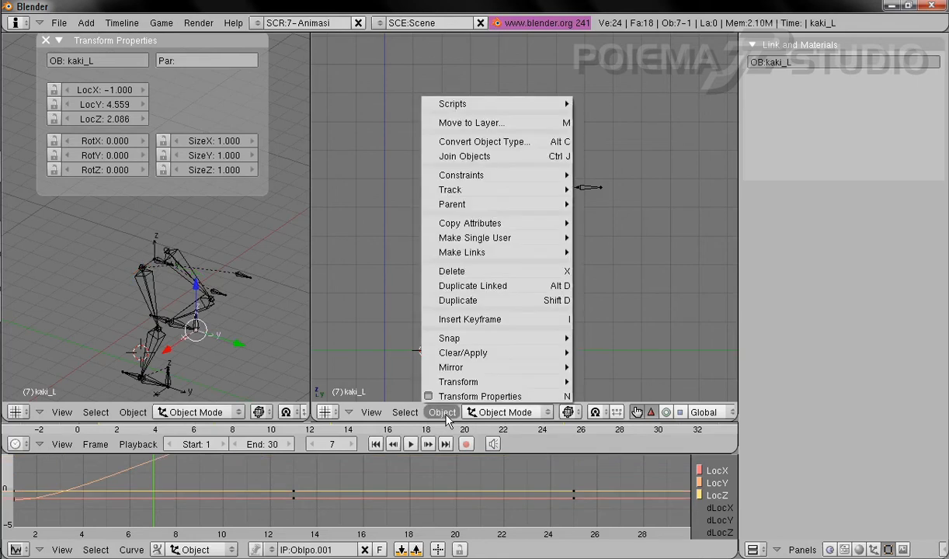
left_click(471, 331)
left_click(472, 324)
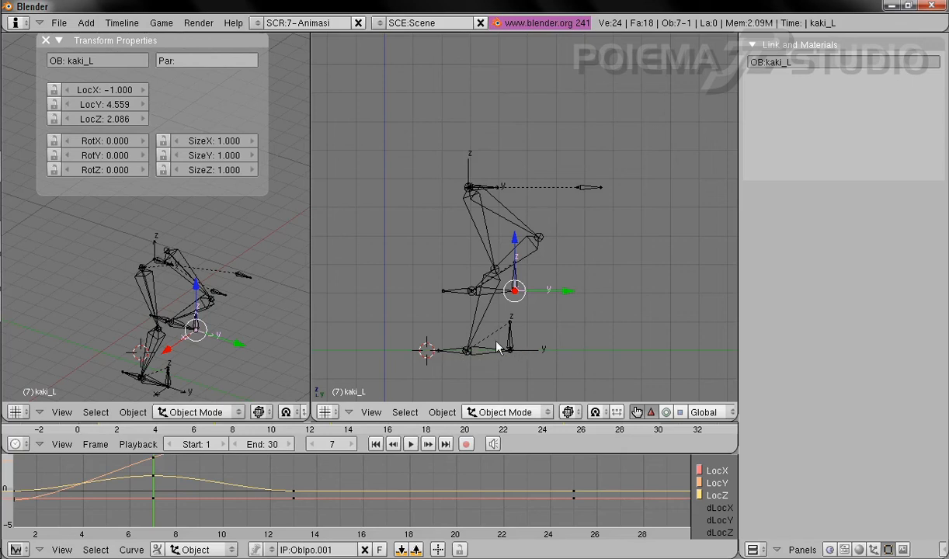
- Go to frame 13 and select the right foot empty kaki_R
middle_click_drag(561, 329, 497, 324, "shift")
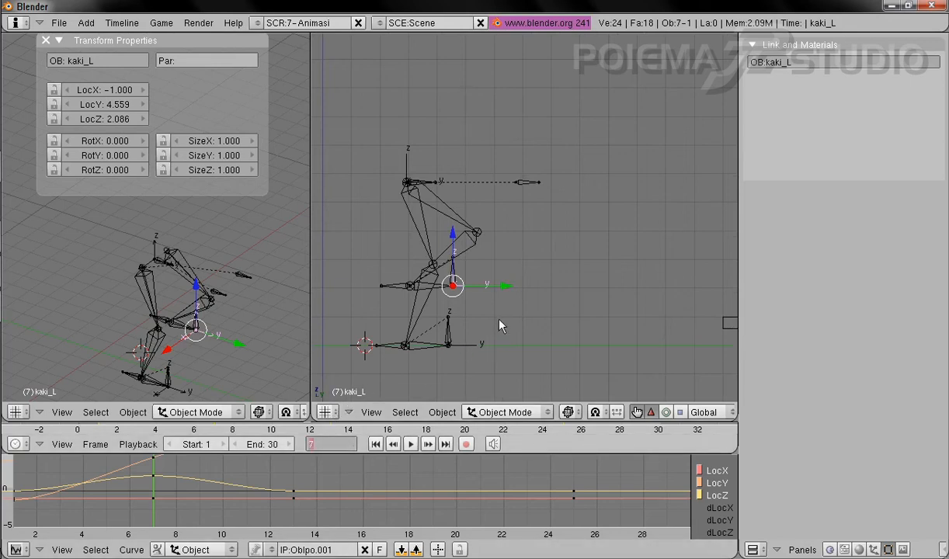
type("13")
key("Return")
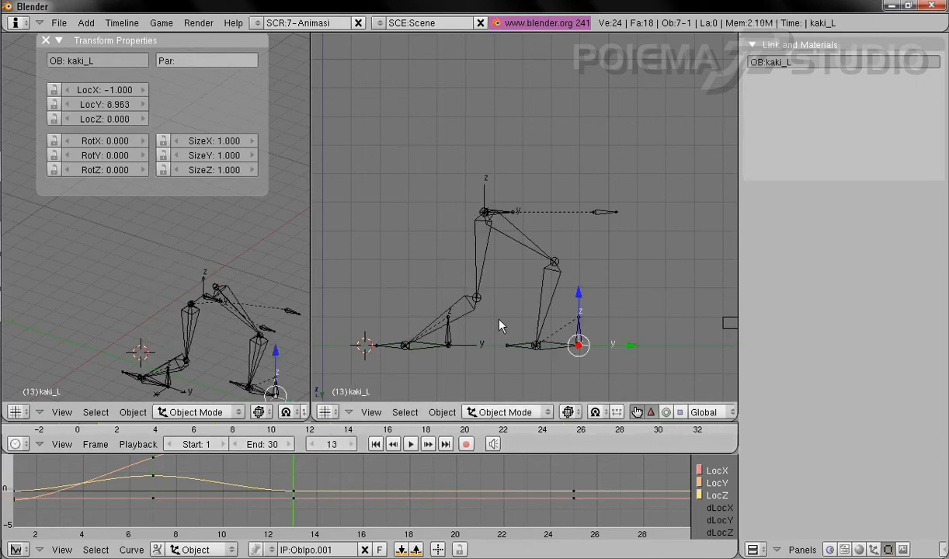
right_click(448, 343)
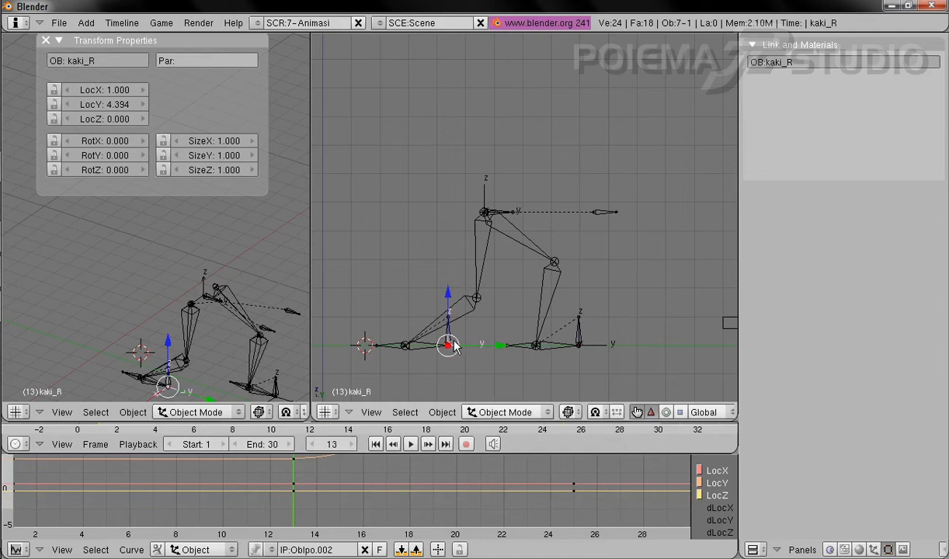
- At frame 19, lift the right foot empty kaki_R and move it forward to about Y 11.21, Z 2.29
left_click(331, 449)
type("19")
key("Return")
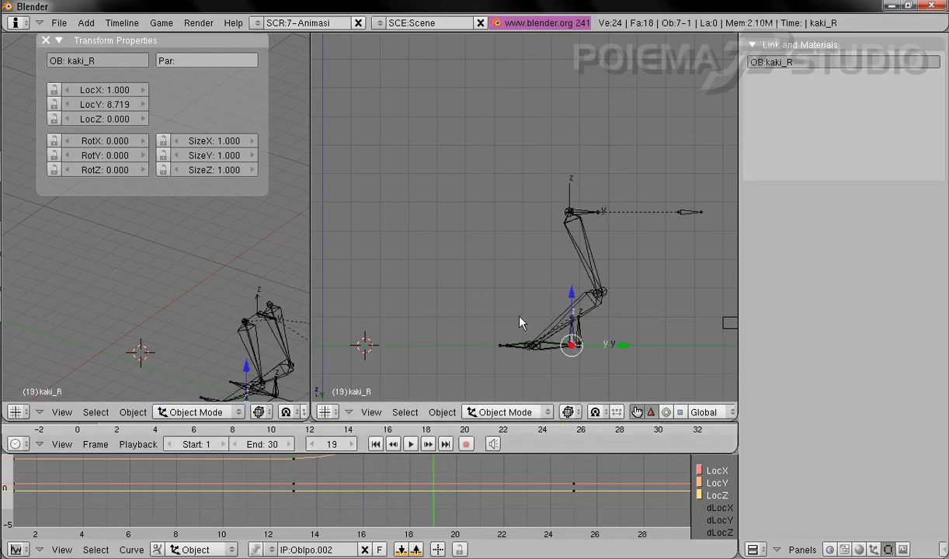
middle_click_drag(520, 323, 424, 316, "shift")
left_click_drag(463, 292, 451, 221)
left_click_drag(509, 278, 580, 274)
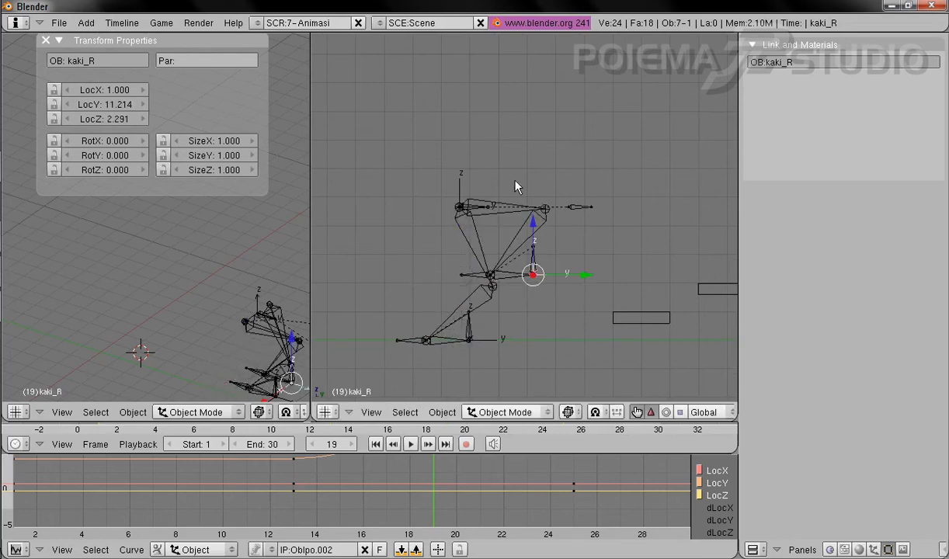
- Raise the hip empty to about Z 5.68 and readjust the right foot empty kaki_R to about Y 11.37, Z 1.73
right_click(459, 177)
left_click_drag(460, 155, 466, 133)
right_click(536, 263)
left_click_drag(575, 275, 589, 291)
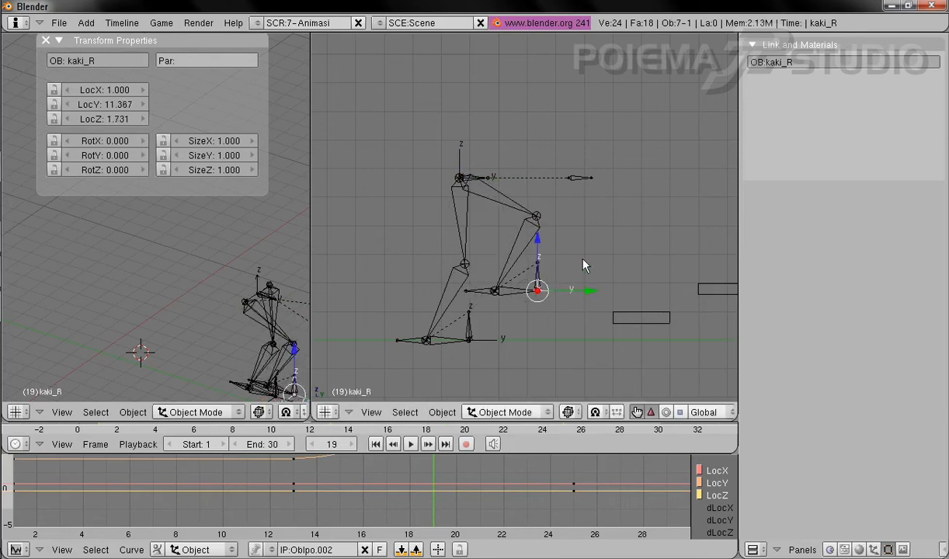
- Insert a Loc keyframe for the hip empty at frame 19
right_click(462, 156)
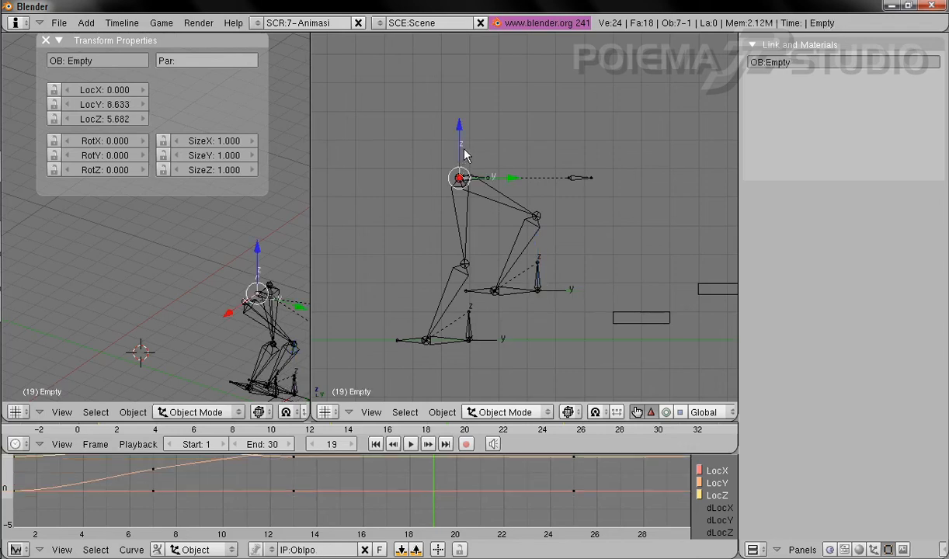
left_click(441, 413)
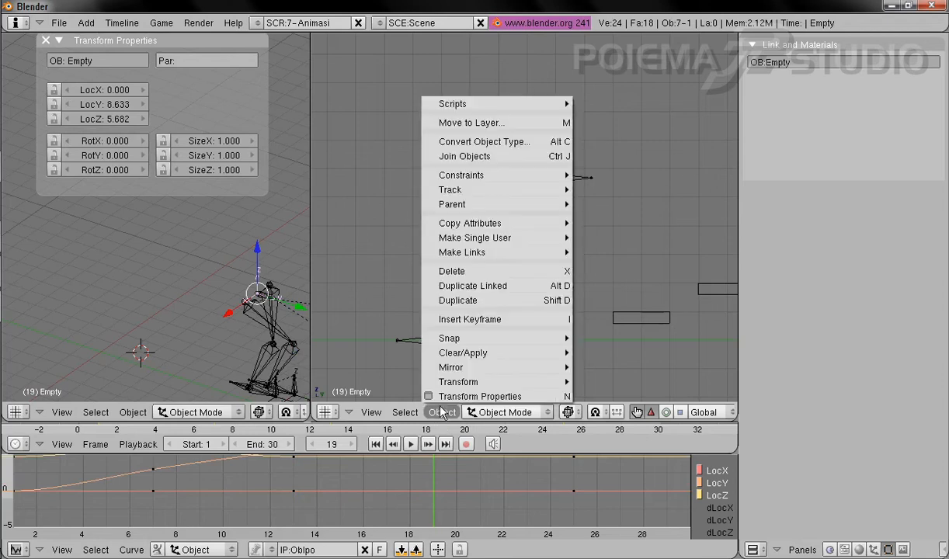
left_click(438, 319)
left_click(445, 318)
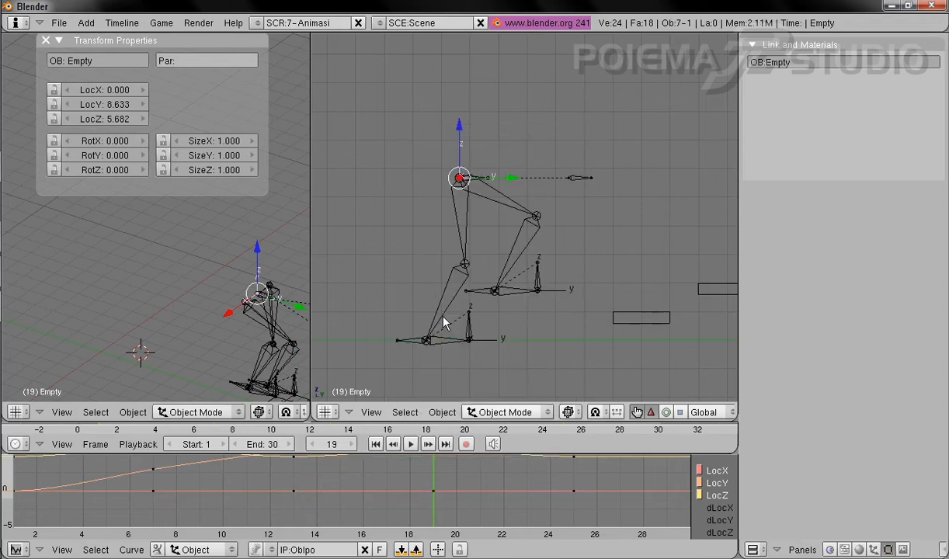
- Insert a Loc keyframe for the right foot empty kaki_R at frame 19
right_click(566, 293)
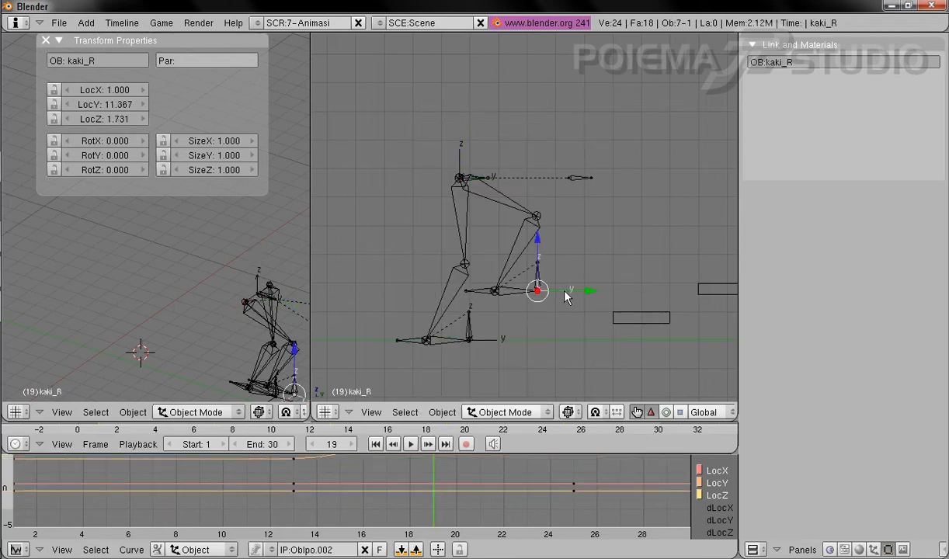
left_click(442, 412)
left_click(468, 322)
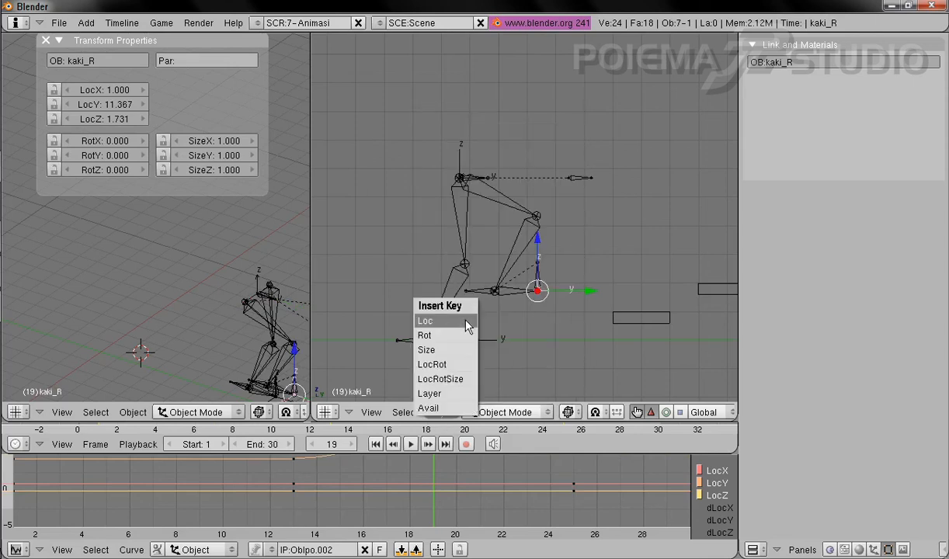
left_click(468, 325)
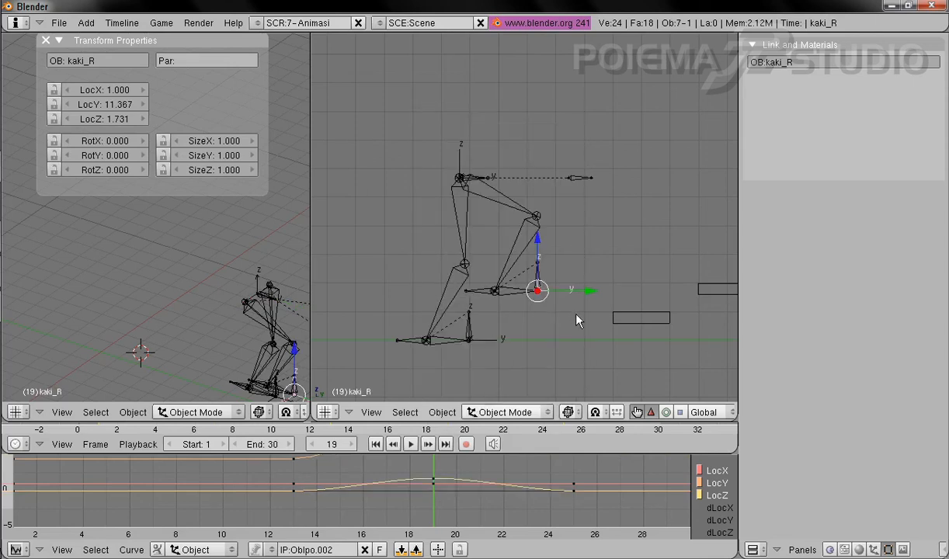
- Play the walk with the lifted feet from frame 1, stop it and return to the first frame
left_click(375, 443)
key("Home")
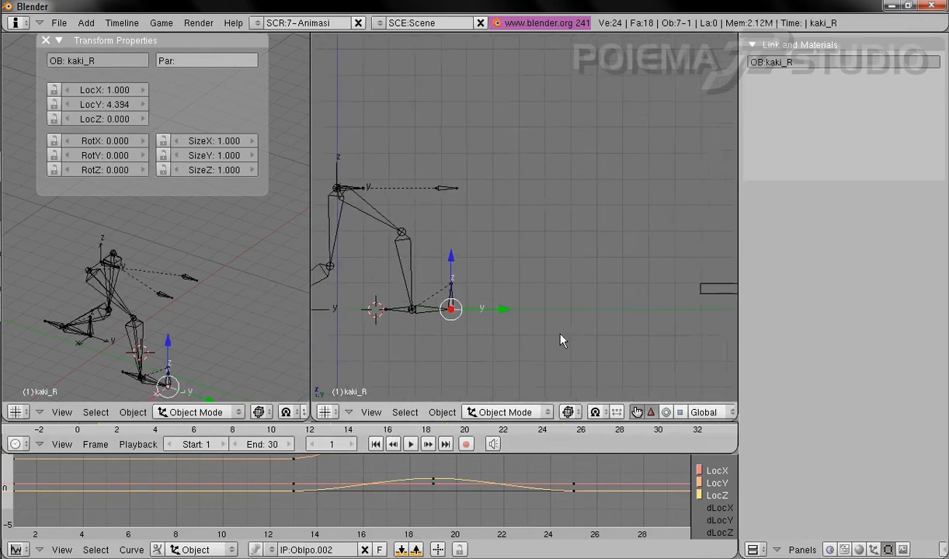
middle_click_drag(492, 317, 500, 325, "shift")
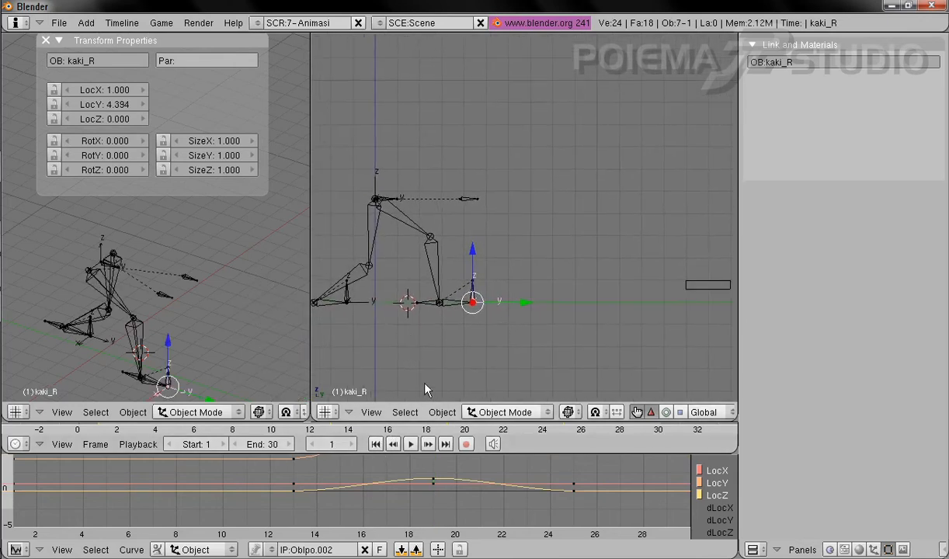
left_click(411, 444)
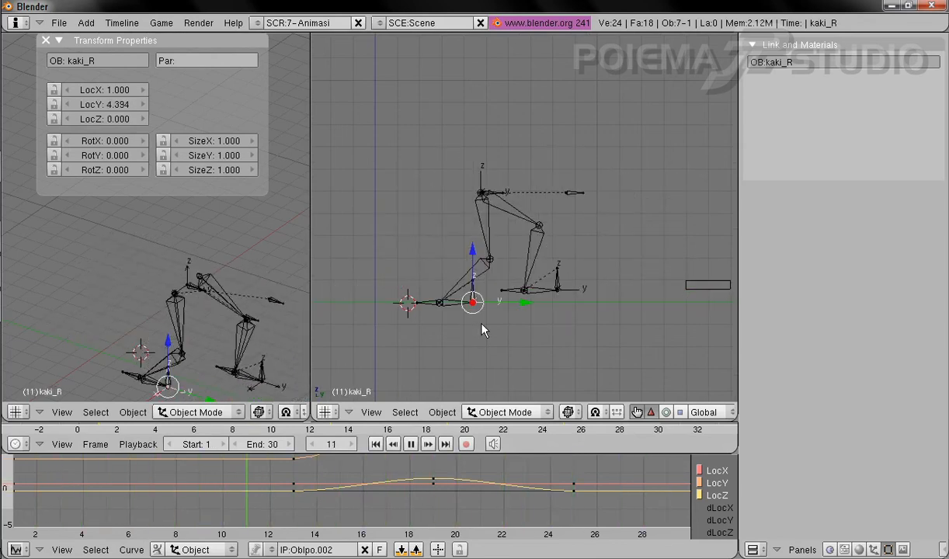
left_click(412, 444)
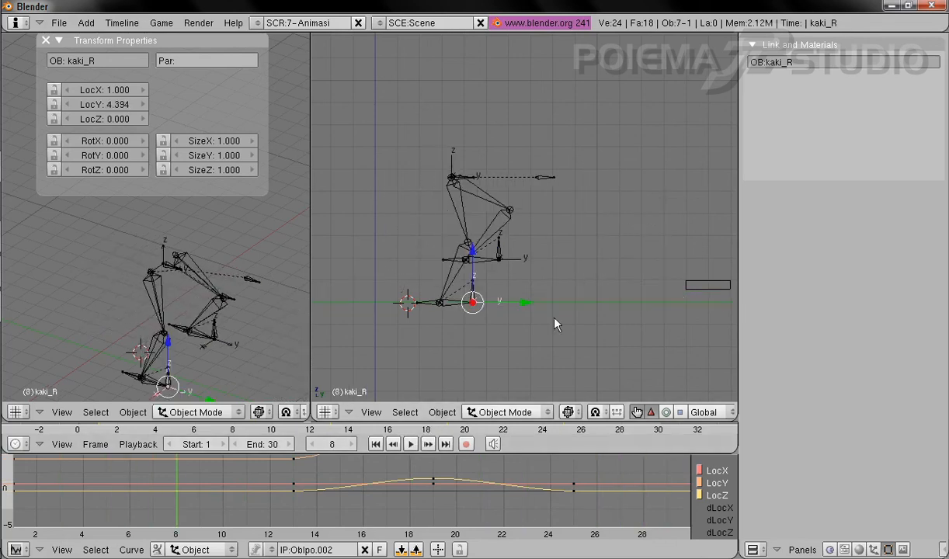
middle_click_drag(569, 308, 541, 314, "shift")
left_click(379, 445)
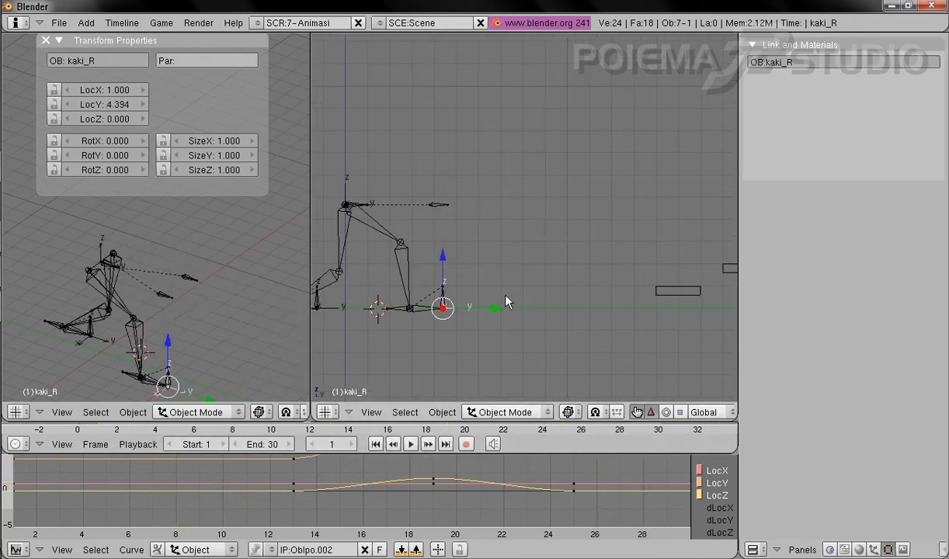
- Go to frame 25 to compare the legs' pose with the position of the first slab
left_click(332, 444)
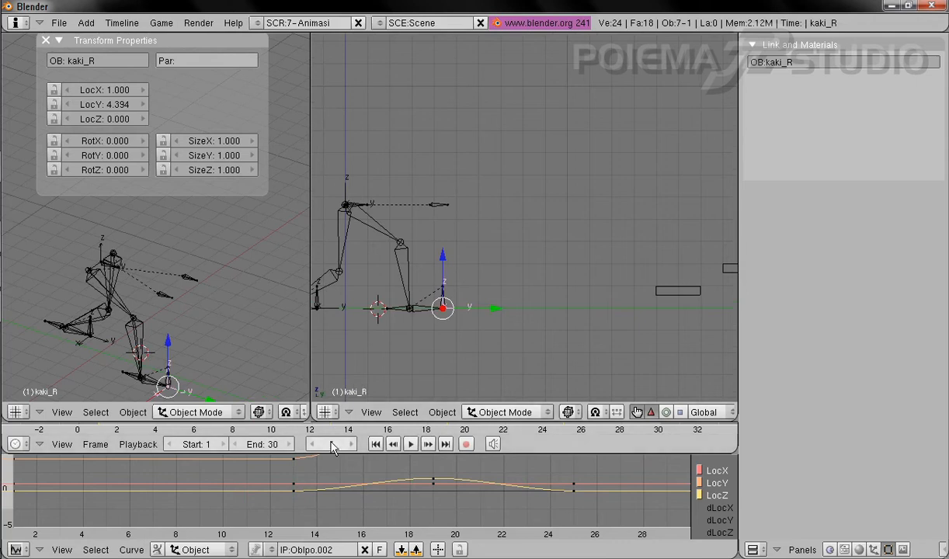
type("25")
key("Return")
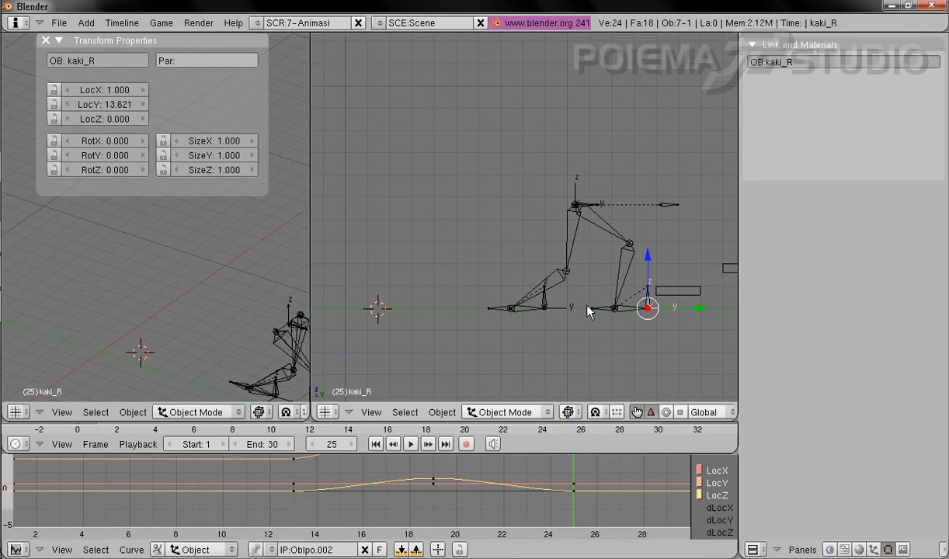
middle_click_drag(693, 292, 612, 317, "shift")
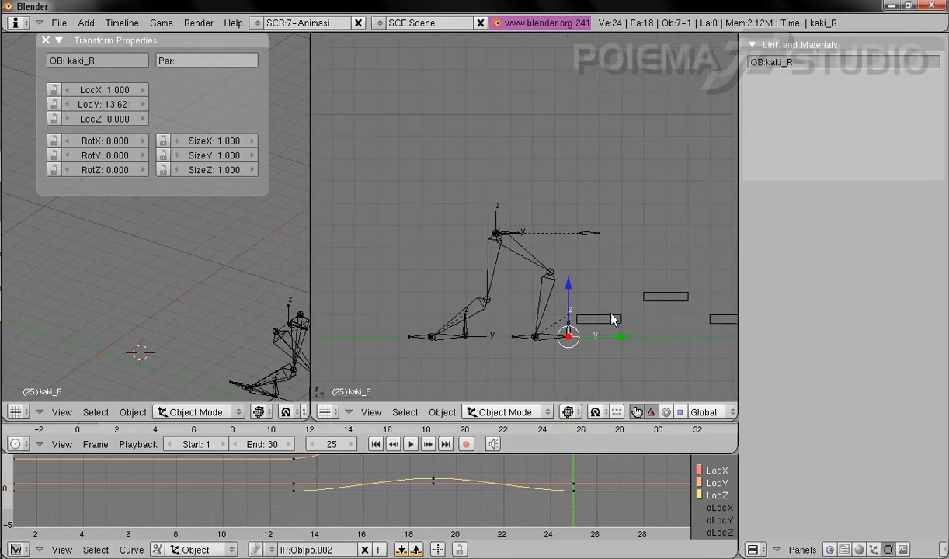
- Select the left foot empty kaki_L and go to frame 37
right_click(479, 340)
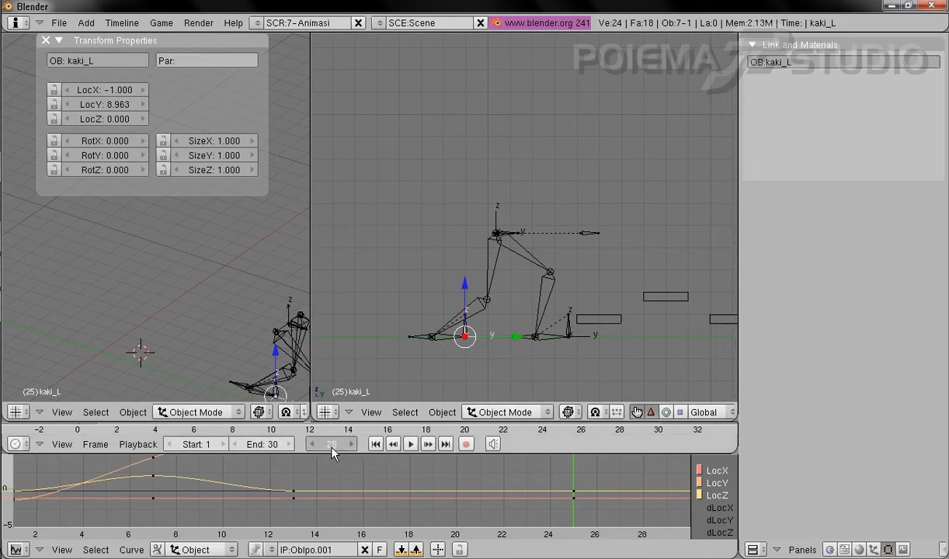
key("BackSpace")
type("37")
key("Return")
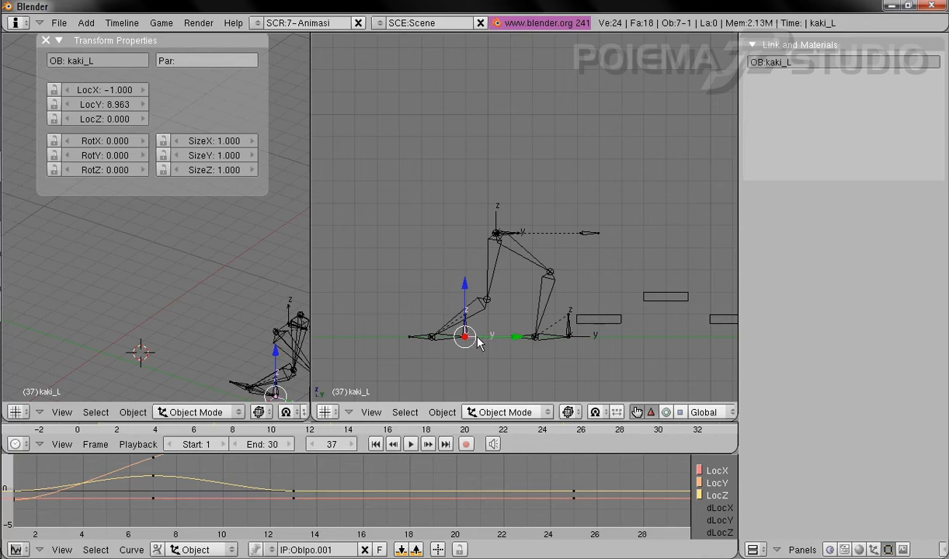
- Select the first slab and check its location and height relative to the feet
right_click(617, 320)
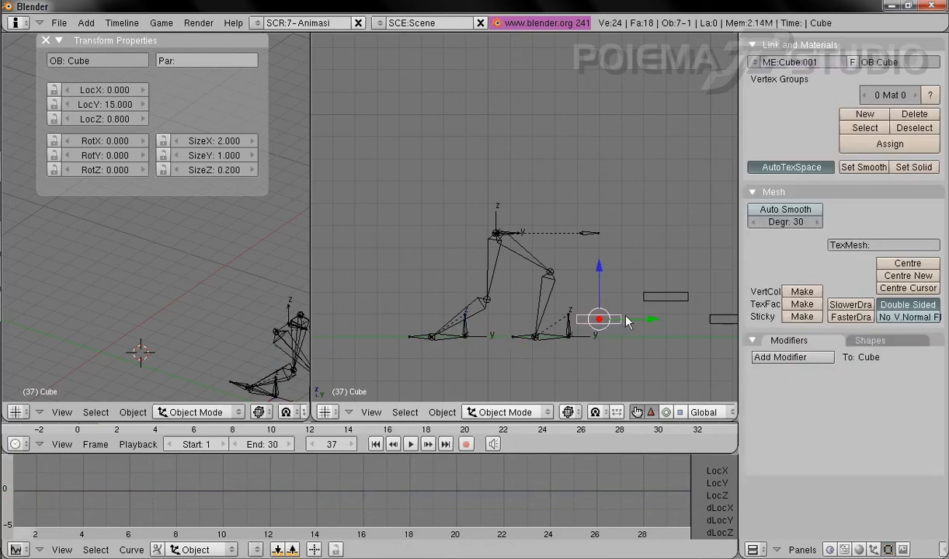
middle_click_drag(611, 342, 625, 362, "shift")
middle_click_drag(621, 291, 600, 314, "shift")
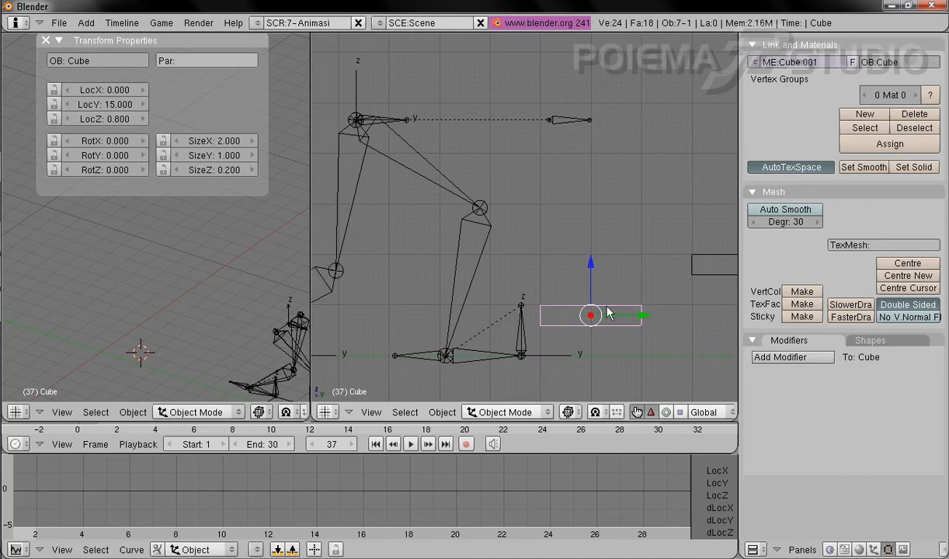
middle_click_drag(535, 314, 579, 303, "shift")
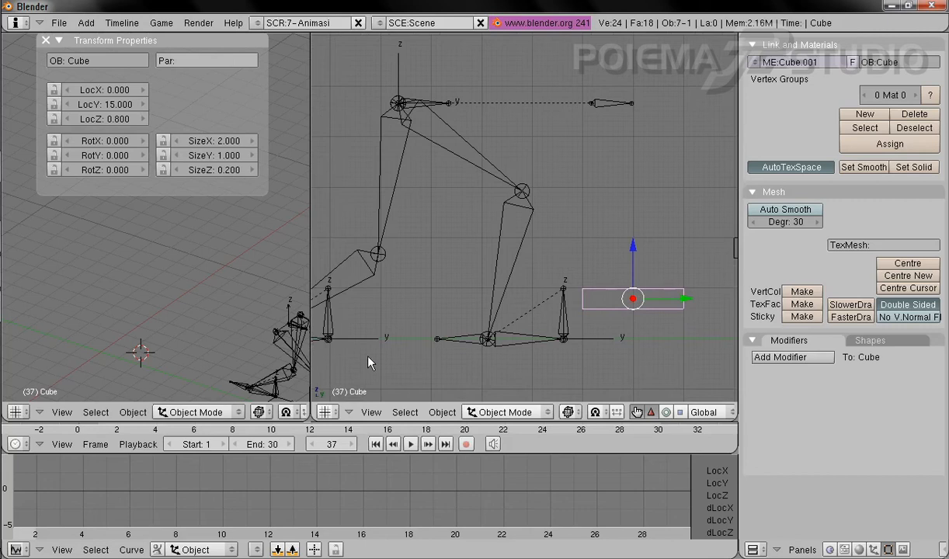
- Place the left foot empty kaki_L on the first slab at about LocY 16.02, with LocZ set to 1
right_click(344, 326)
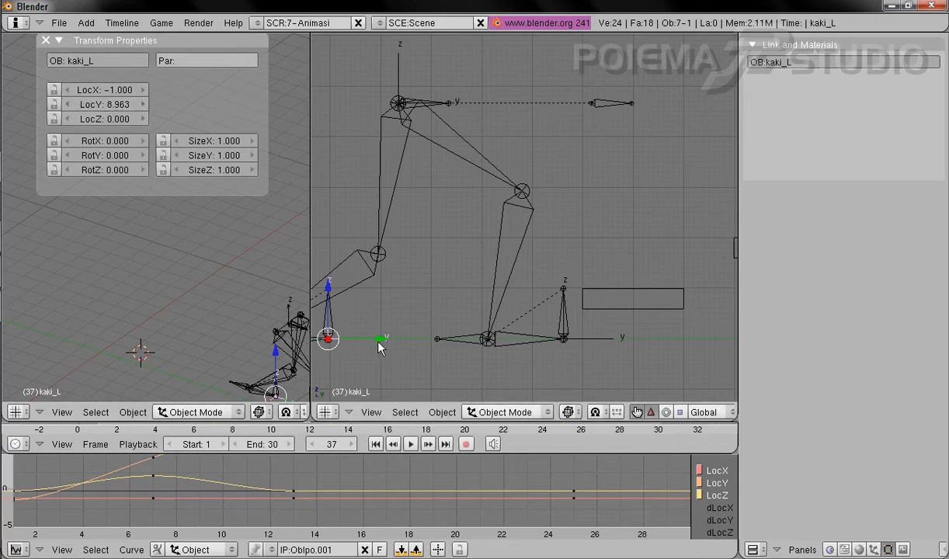
left_click_drag(381, 339, 737, 339)
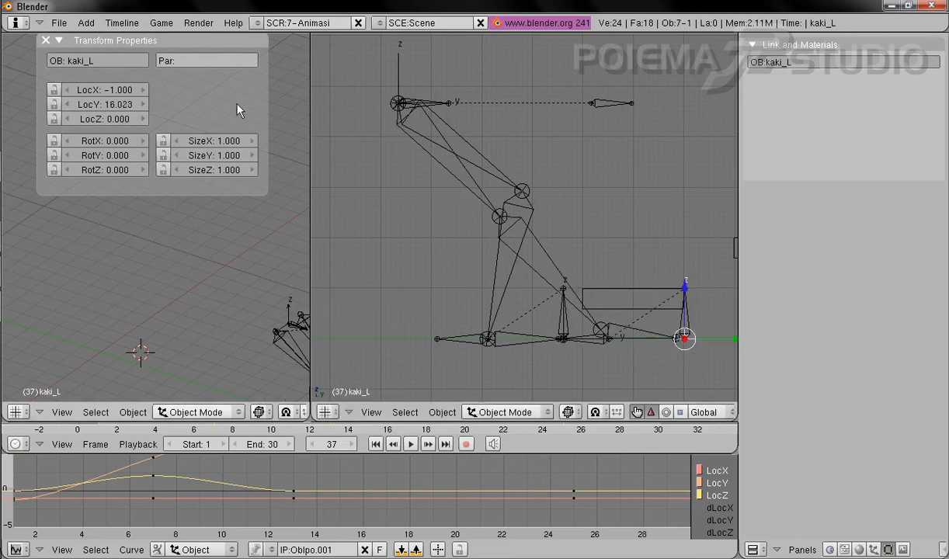
left_click(110, 121)
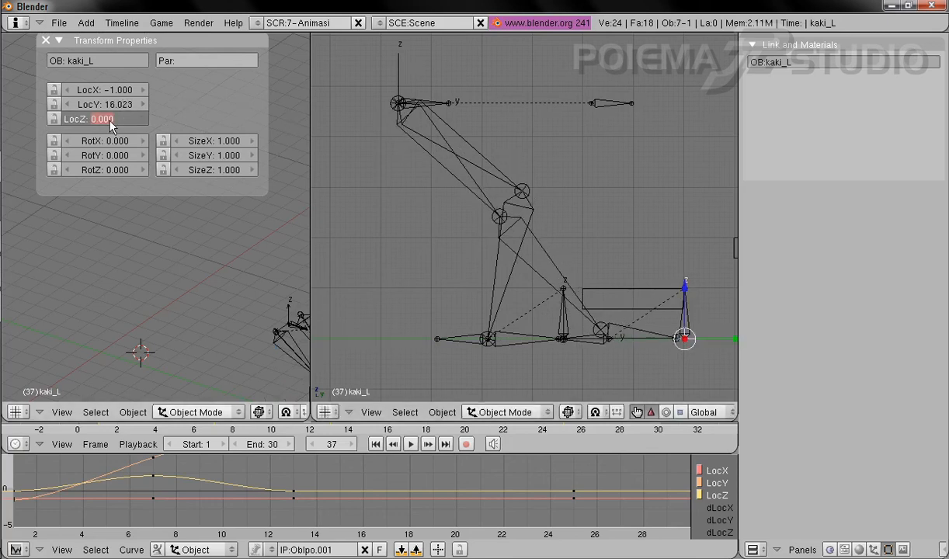
key("Return")
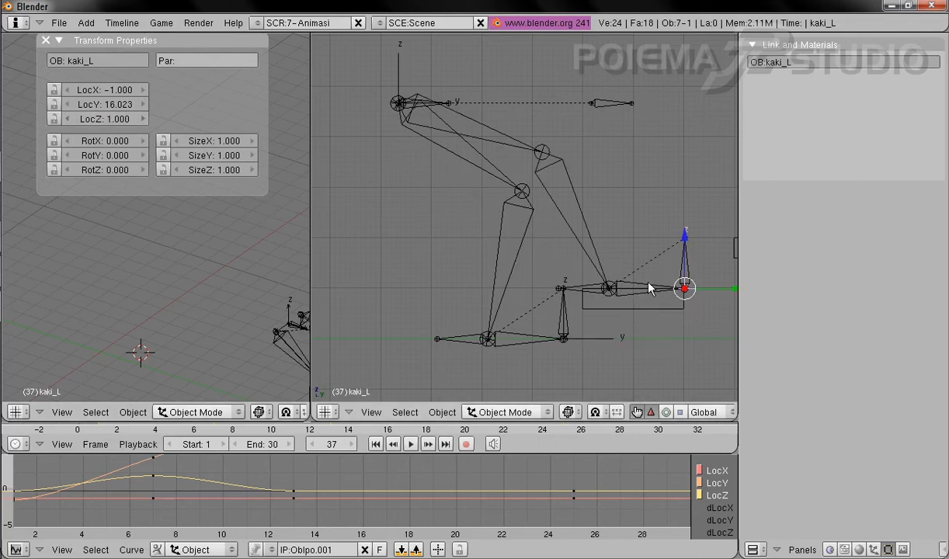
- Move the hip empty to about LocY 12.73 and LocZ 5.06 and insert its Loc keyframe at frame 37
middle_click_drag(651, 289, 552, 307, "shift")
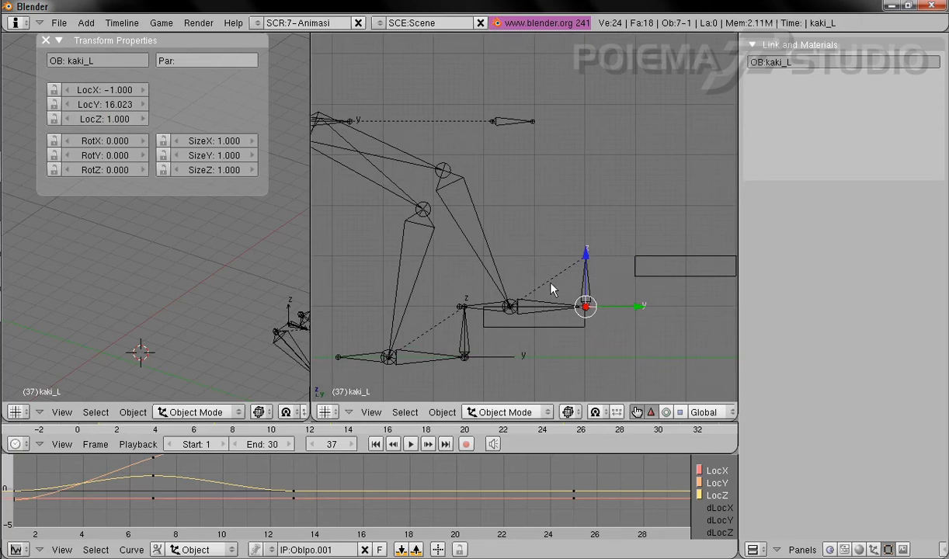
scroll(622, 296, "down", 2)
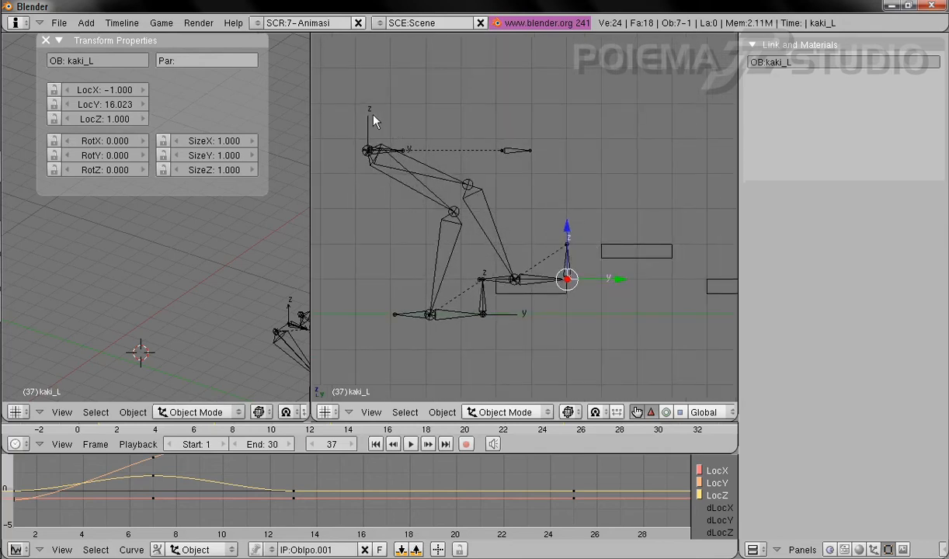
right_click(391, 143)
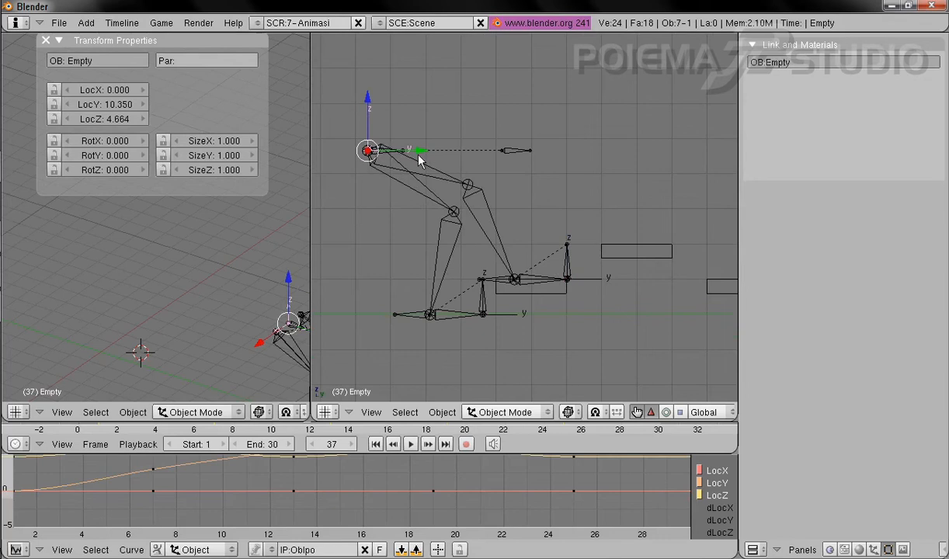
key("g")
left_click(498, 153)
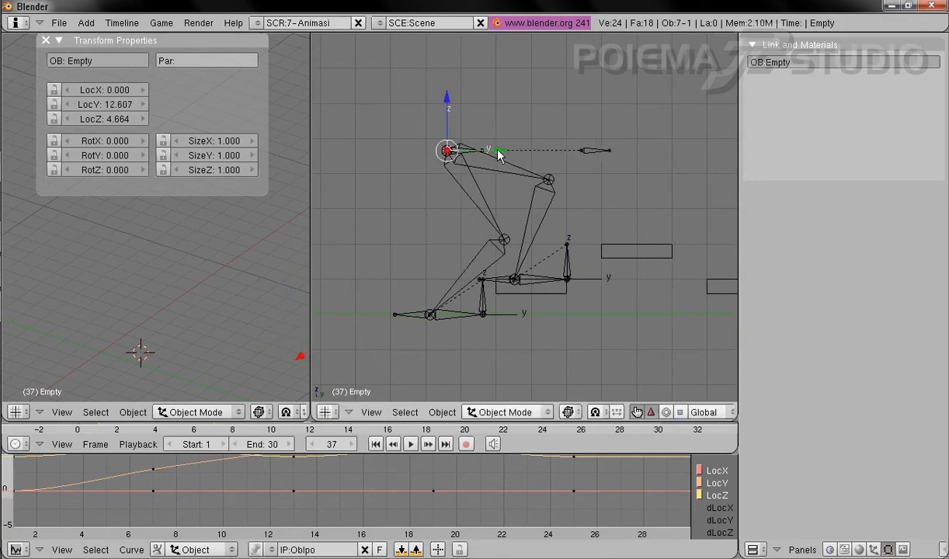
left_click_drag(446, 100, 448, 81)
left_click_drag(501, 142, 506, 140)
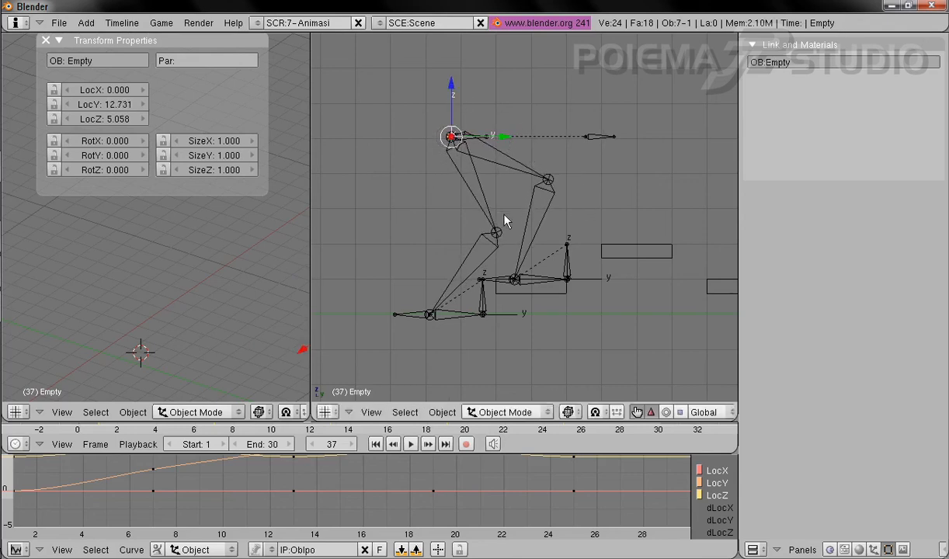
middle_click_drag(563, 253, 577, 227, "shift")
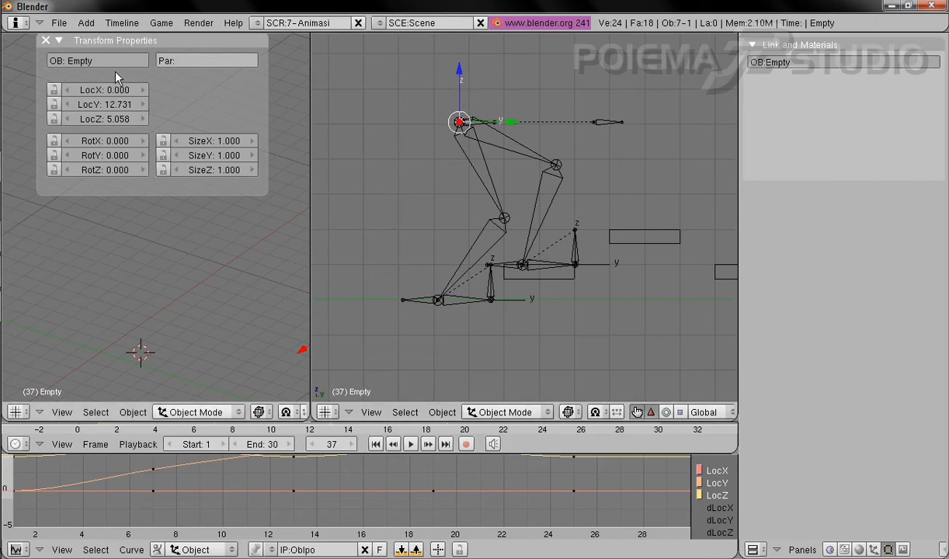
left_click(444, 412)
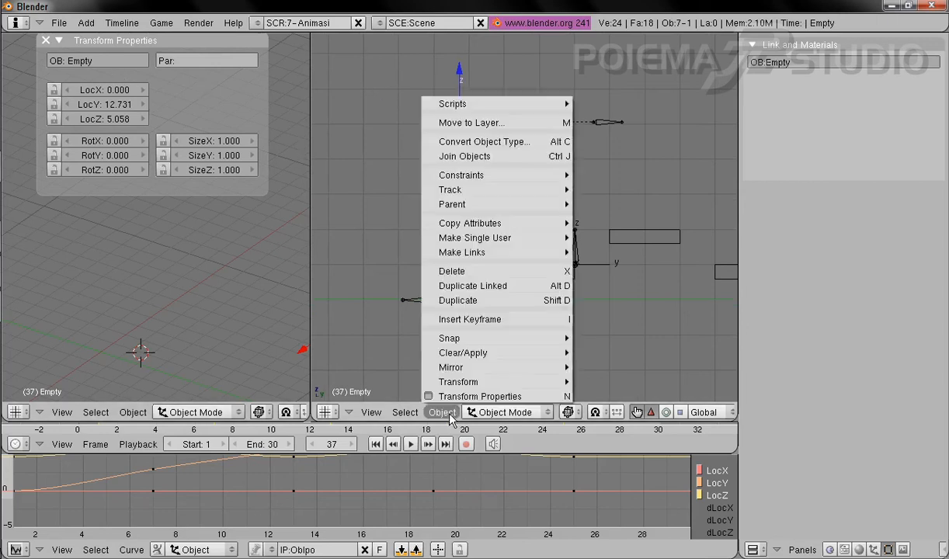
left_click(455, 323)
left_click(455, 321)
- Insert a Loc keyframe for the left foot empty kaki_L at frame 37
right_click(613, 273)
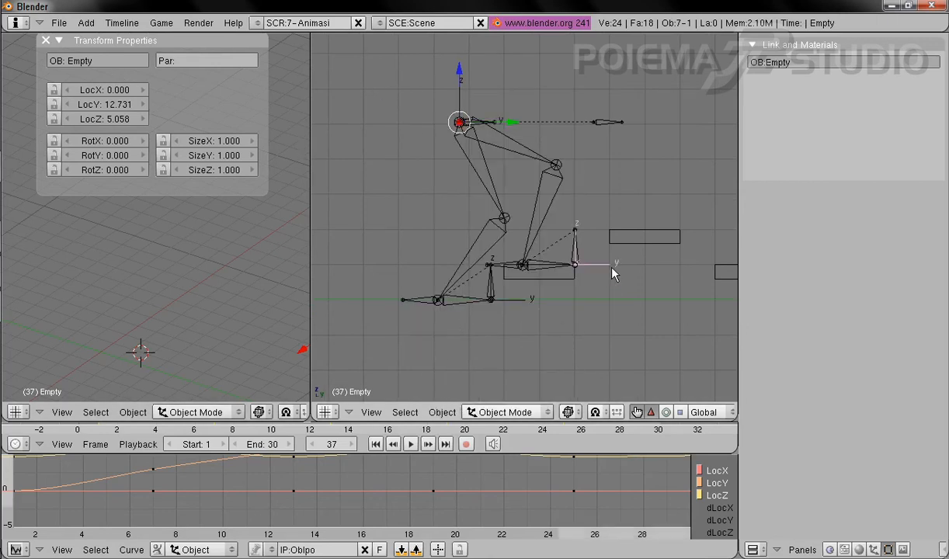
left_click(442, 411)
left_click(444, 320)
left_click(462, 326)
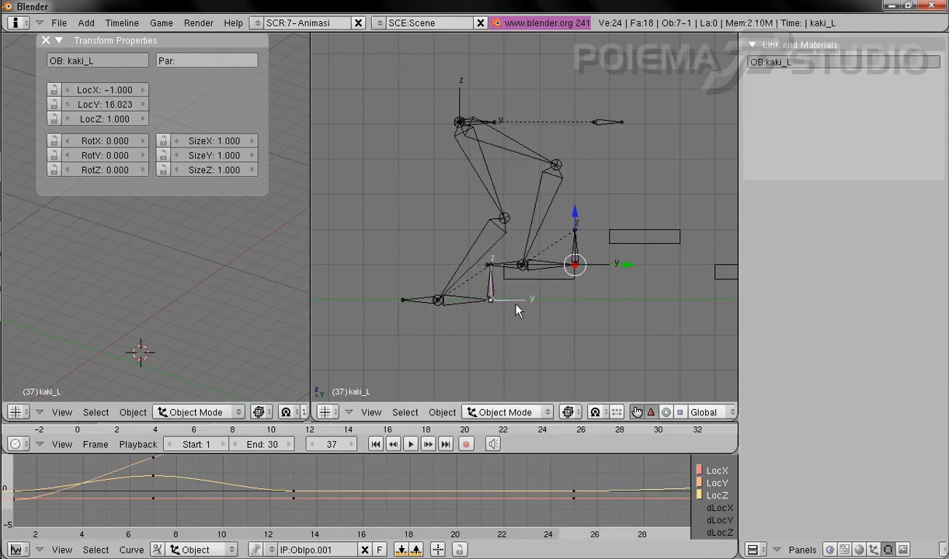
- Insert a Loc keyframe for the right foot empty kaki_R at frame 37
right_click(490, 300)
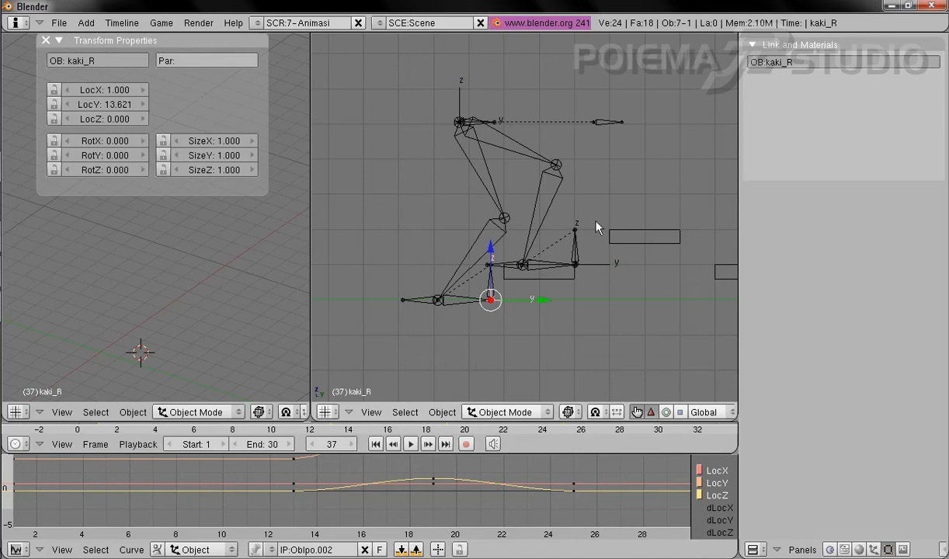
left_click(443, 413)
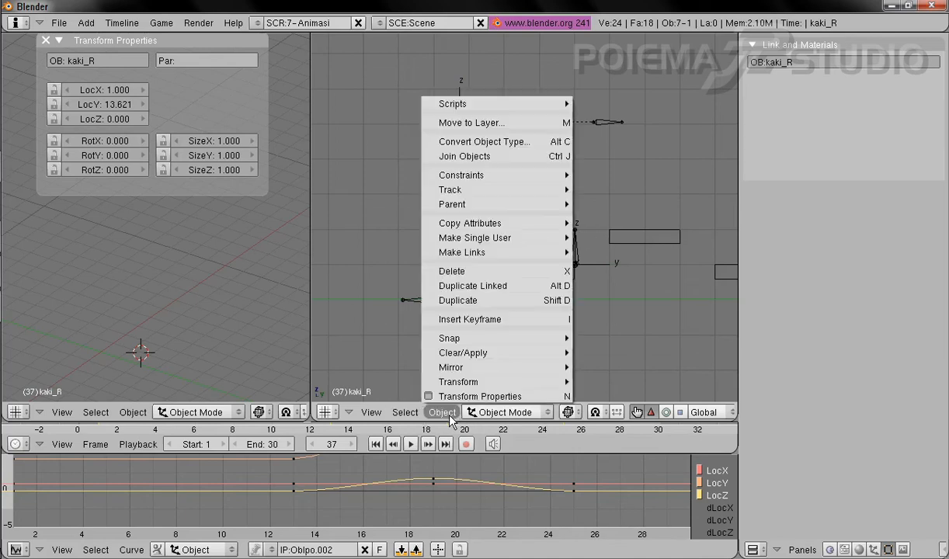
left_click(493, 320)
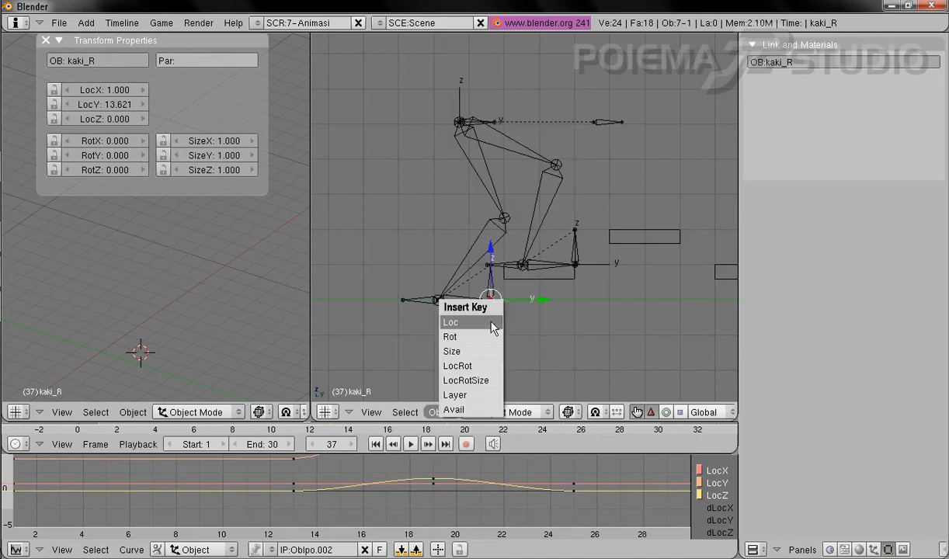
left_click(493, 265)
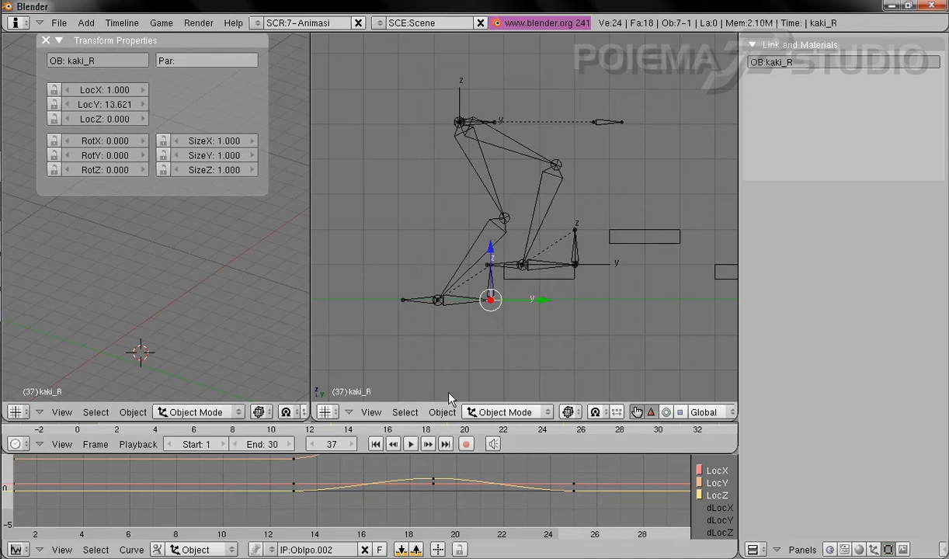
left_click(443, 413)
left_click(423, 317)
left_click(435, 318)
- At frame 49, set kaki_R's LocZ to 2 and move it forward onto the second slab at about LocY 18.96
middle_click_drag(587, 285, 529, 307, "shift")
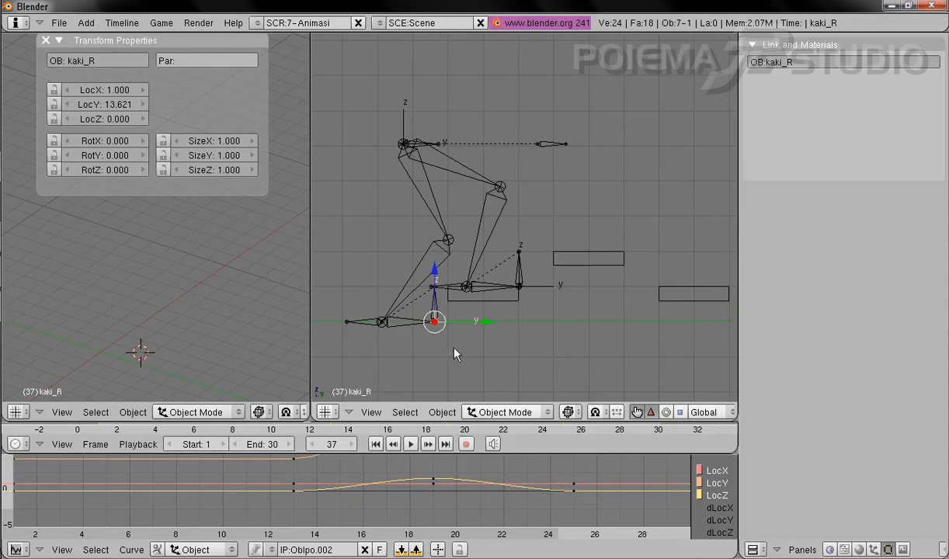
left_click(330, 443)
type("1")
type("49")
key("Return")
left_click(103, 120)
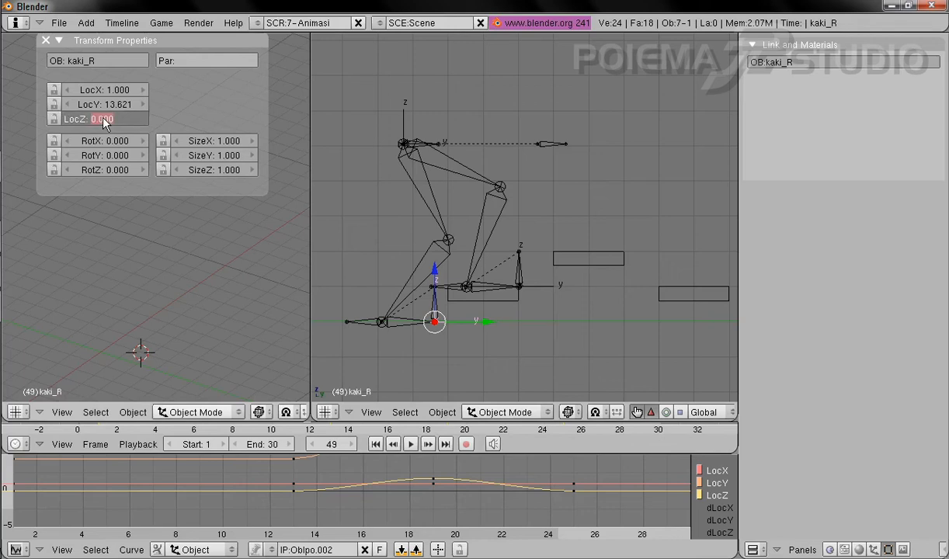
type("2")
key("Return")
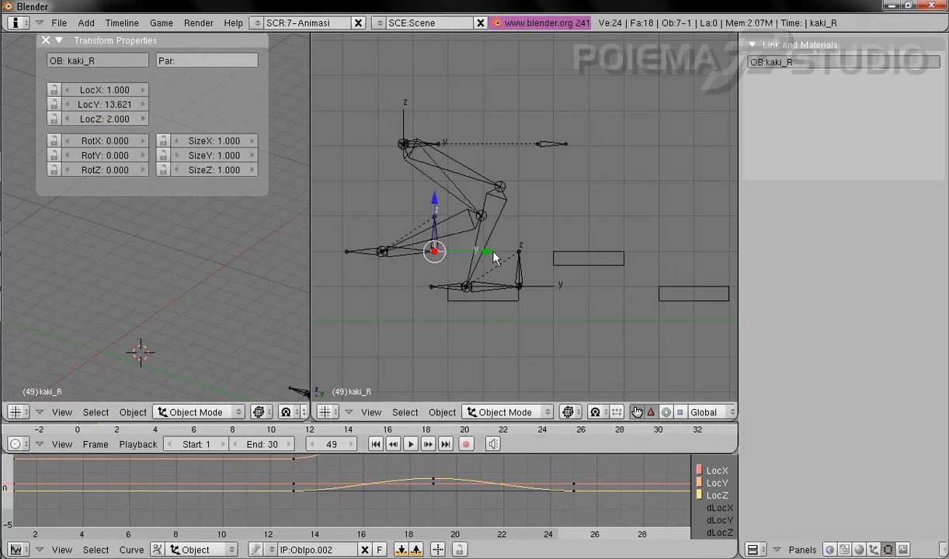
left_click_drag(482, 251, 659, 240)
- Move the hip empty to about LocY 15.73 and LocZ 6.18 and insert its Loc keyframe at frame 49
right_click(403, 113)
left_click_drag(426, 140, 502, 65)
left_click_drag(537, 101, 557, 108)
left_click_drag(514, 65, 510, 55)
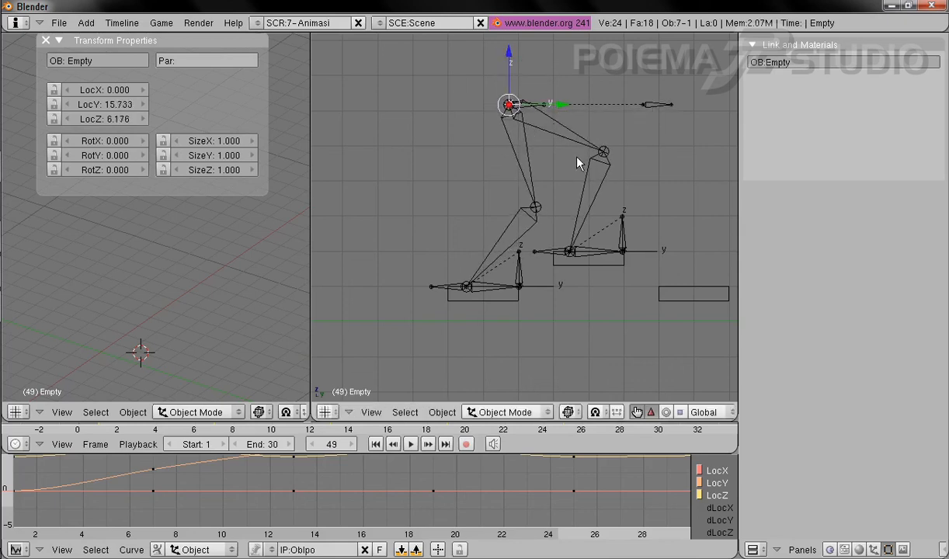
left_click(444, 414)
left_click(456, 323)
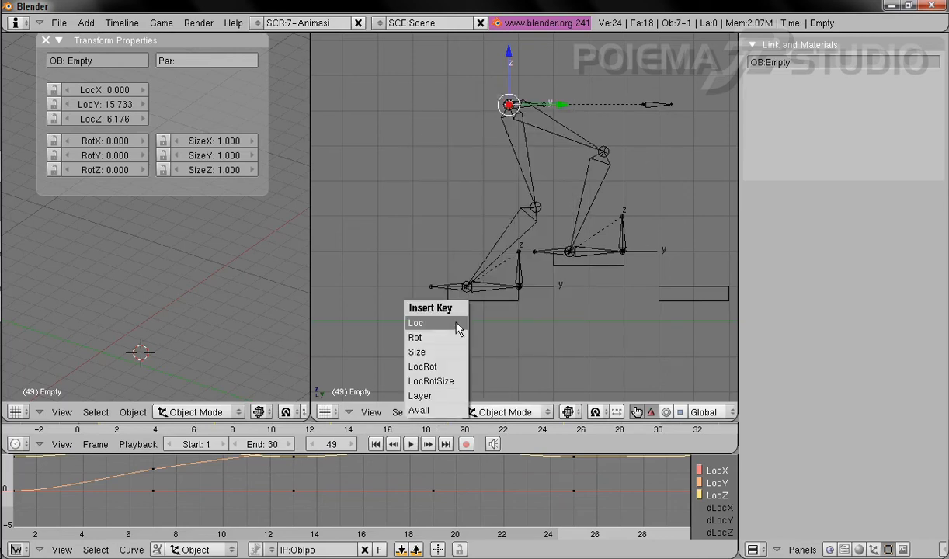
left_click(458, 325)
- Insert a Loc keyframe for the right foot empty kaki_R at frame 49
right_click(657, 251)
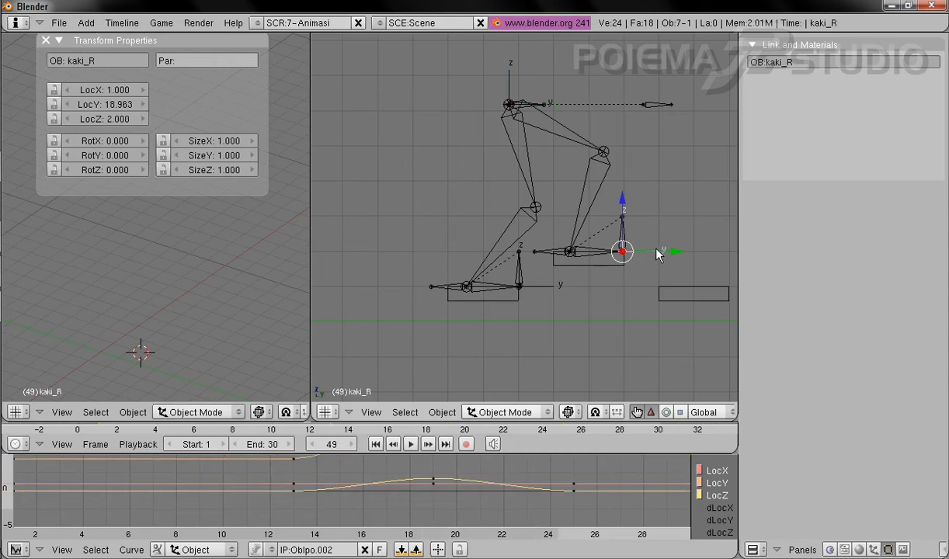
left_click(441, 412)
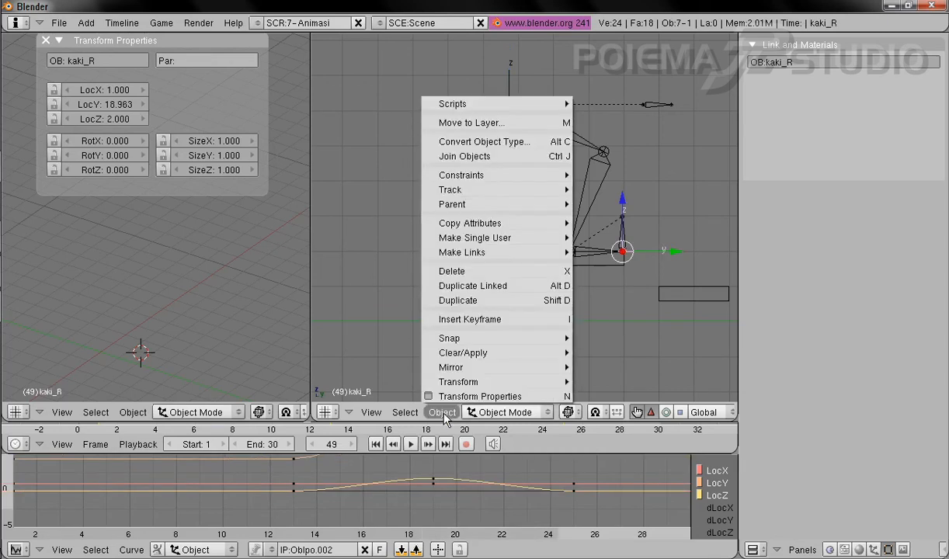
left_click(457, 323)
left_click(457, 325)
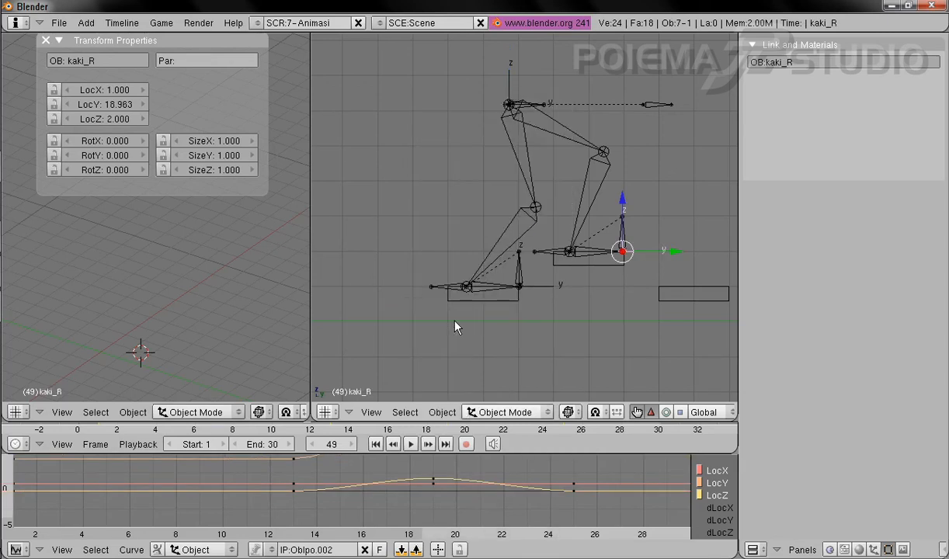
- Insert a Loc keyframe for the left foot empty kaki_L at frame 49
right_click(560, 292)
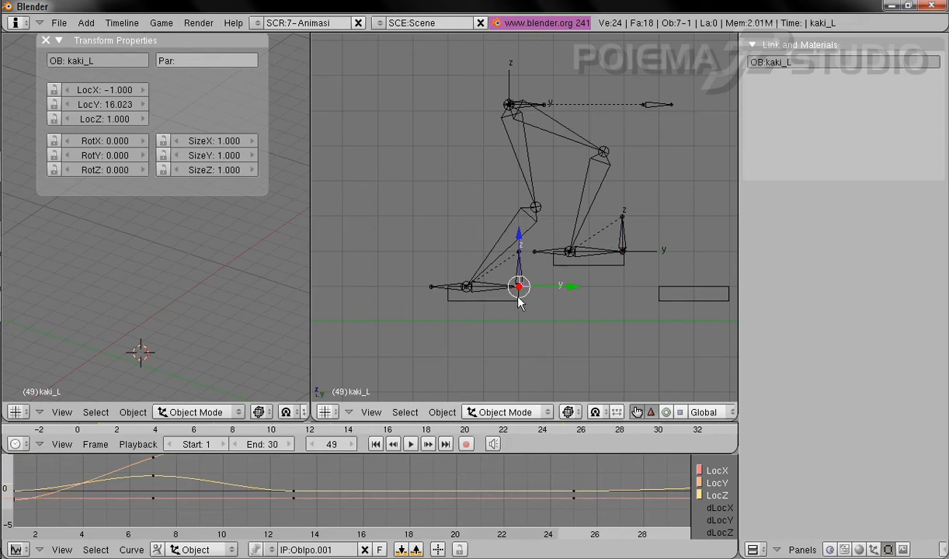
left_click(442, 412)
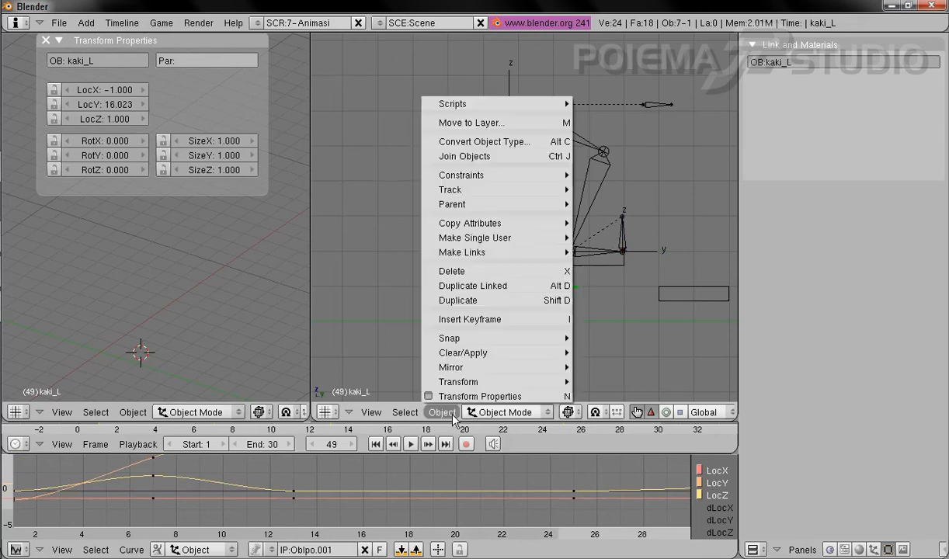
left_click(466, 319)
left_click(474, 327)
middle_click_drag(609, 320, 511, 319, "shift")
middle_click_drag(395, 295, 481, 291, "shift")
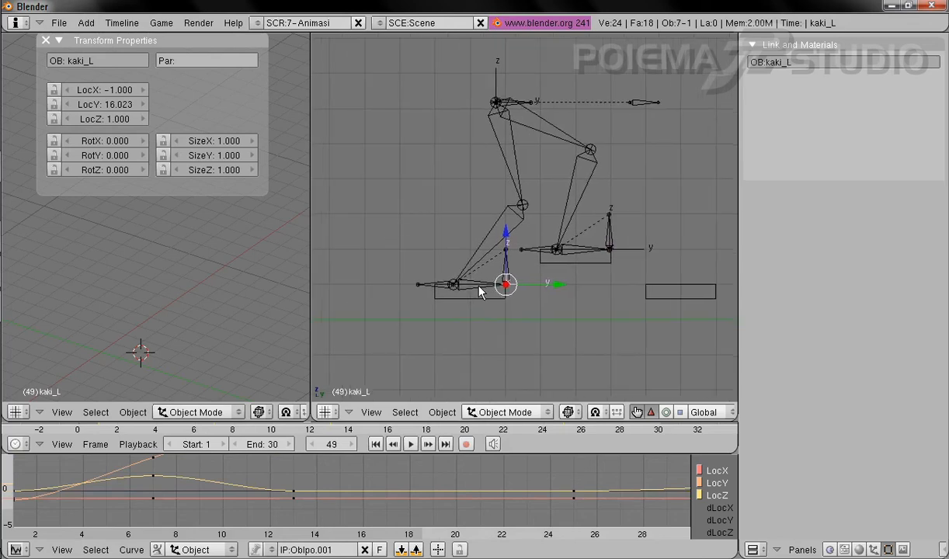
scroll(521, 281, "down", 2)
scroll(519, 280, "down", 1)
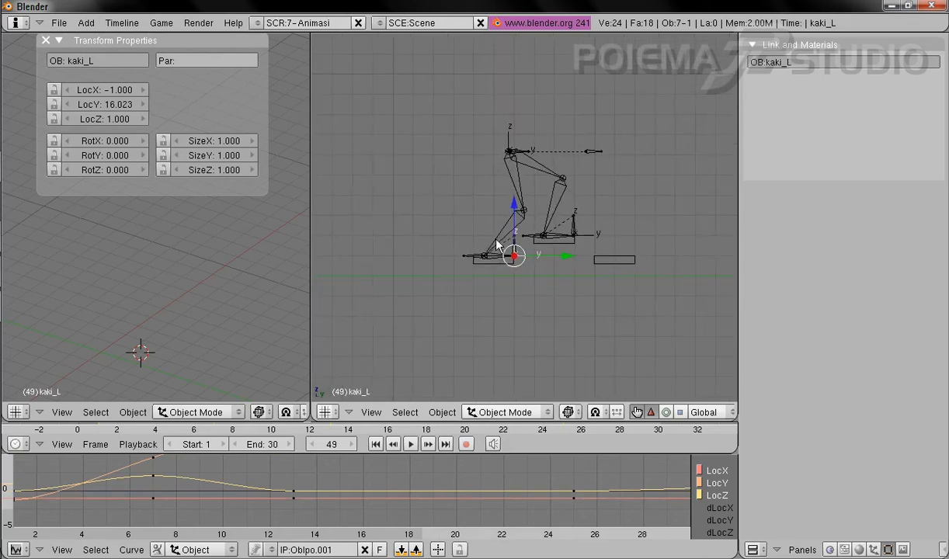
middle_click_drag(452, 257, 509, 289, "shift")
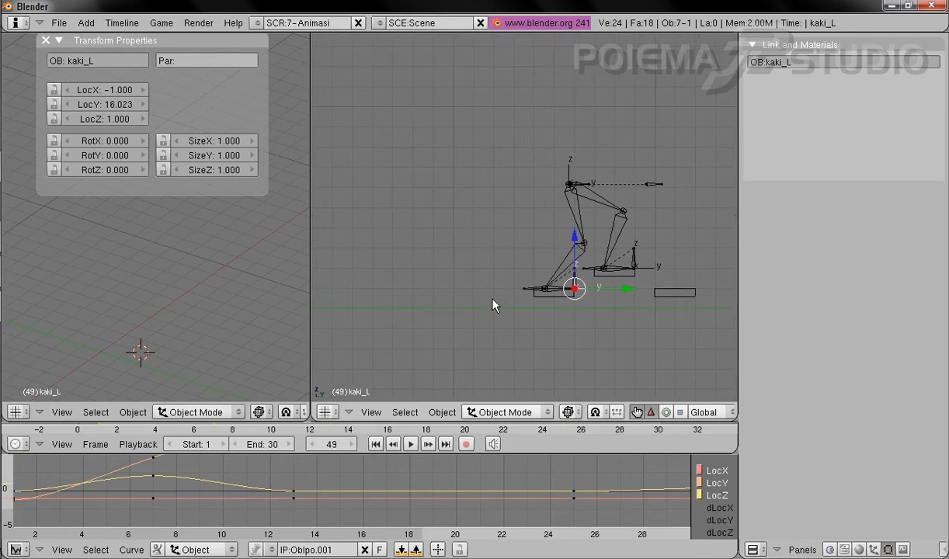
scroll(513, 325, "down", 1)
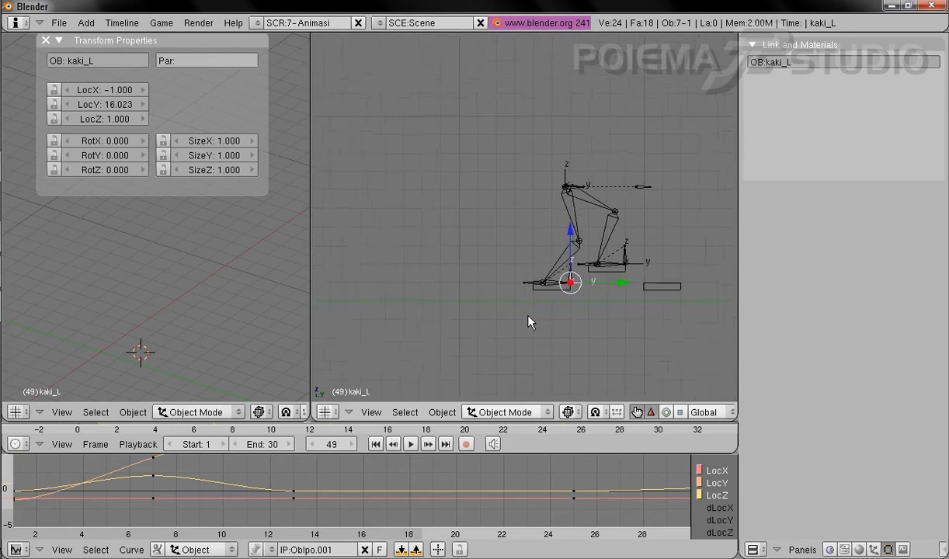
middle_click_drag(492, 300, 510, 314, "shift")
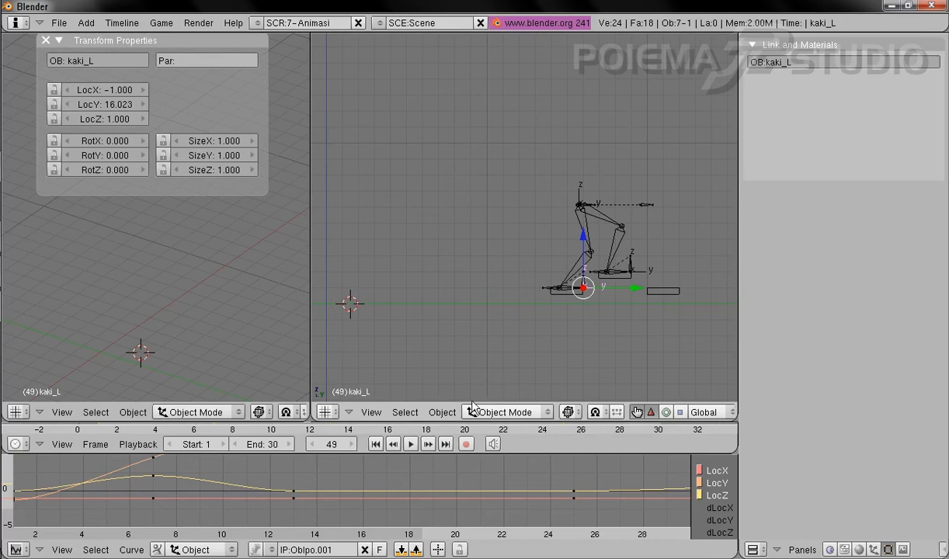
- Return to the first frame and set the animation's end frame to 100
left_click(377, 445)
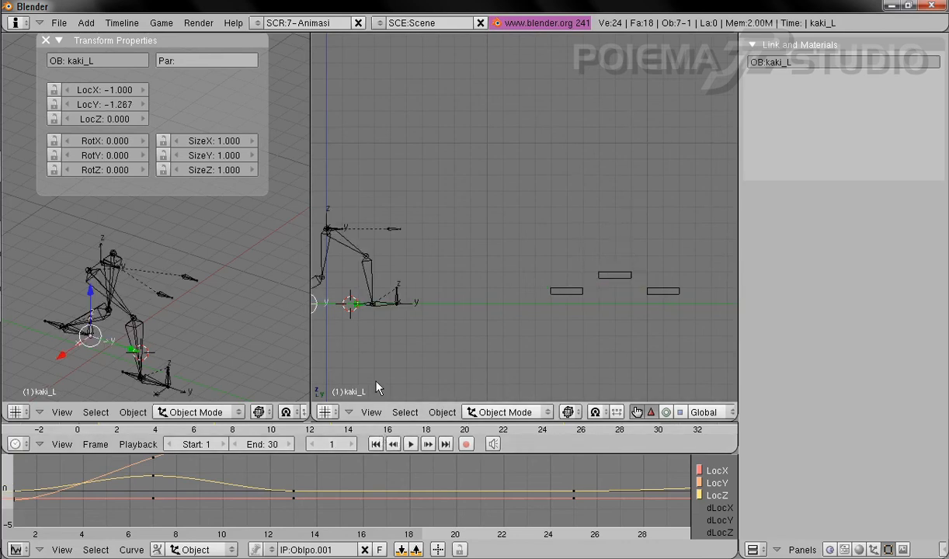
left_click(262, 449)
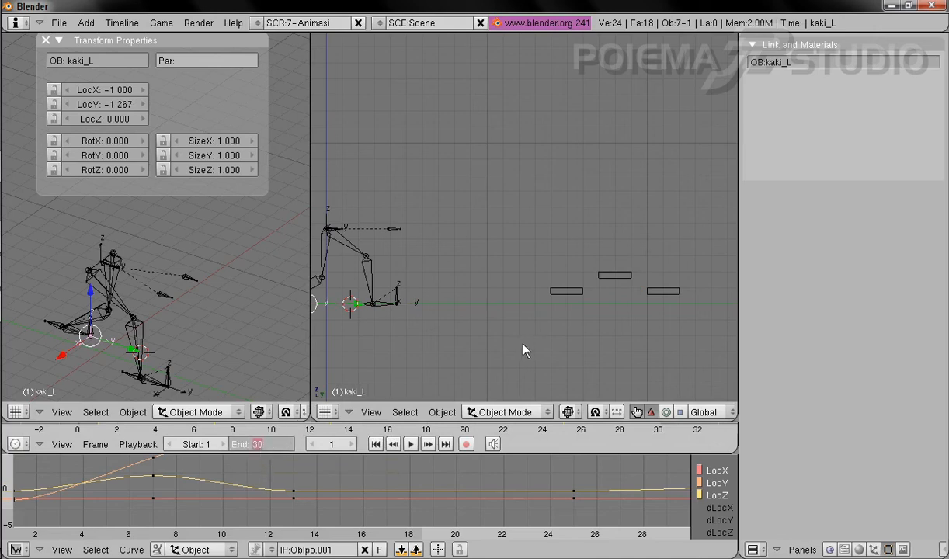
type("100")
key("Return")
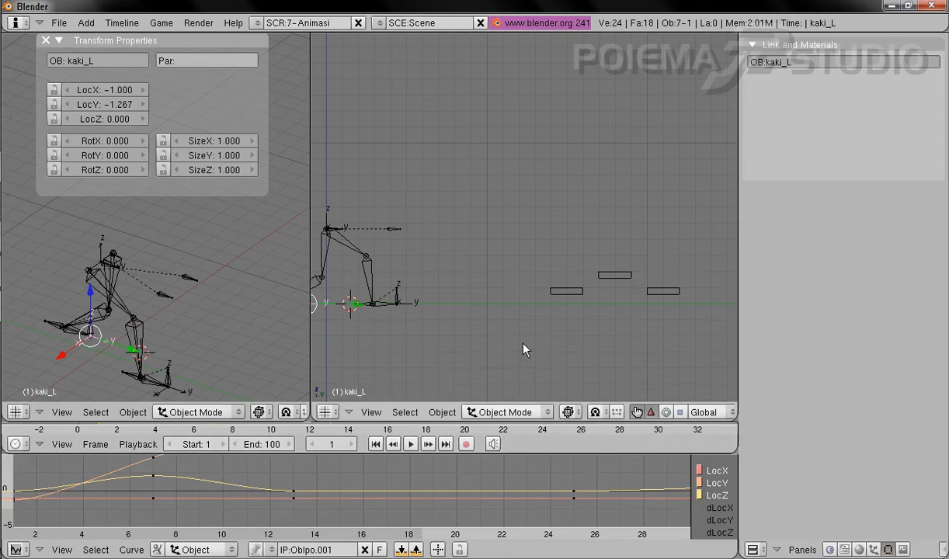
- Play the walk animation twice from frame 1 to review the steps onto the slabs, and rewind it
left_click(411, 447)
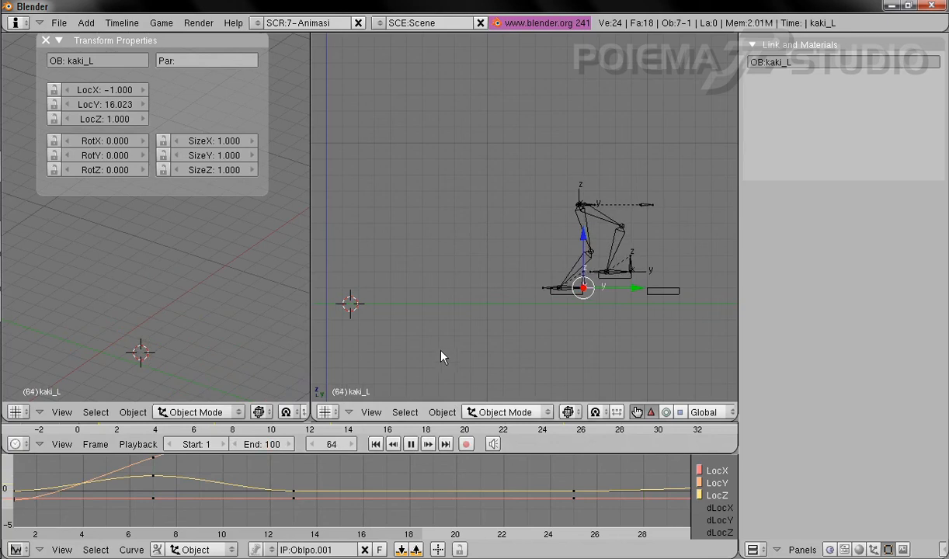
left_click(410, 444)
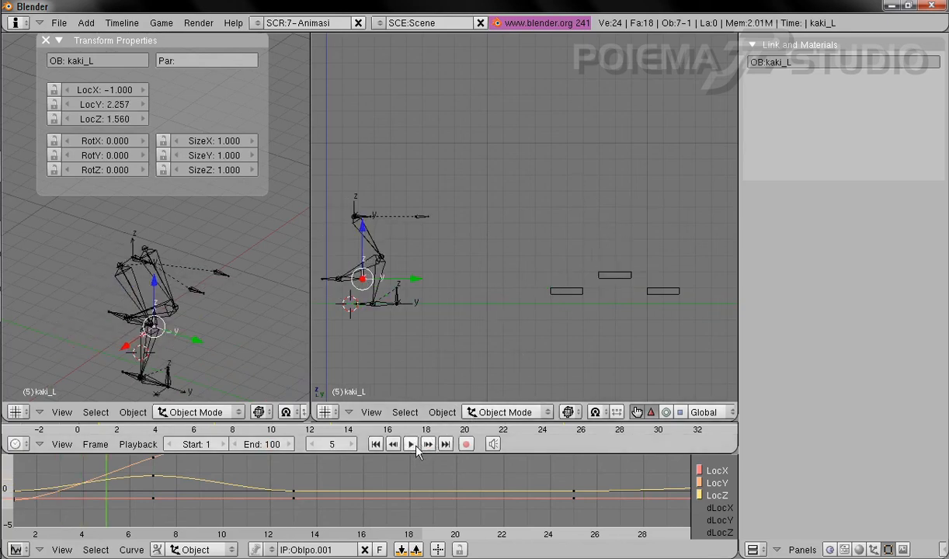
left_click(375, 444)
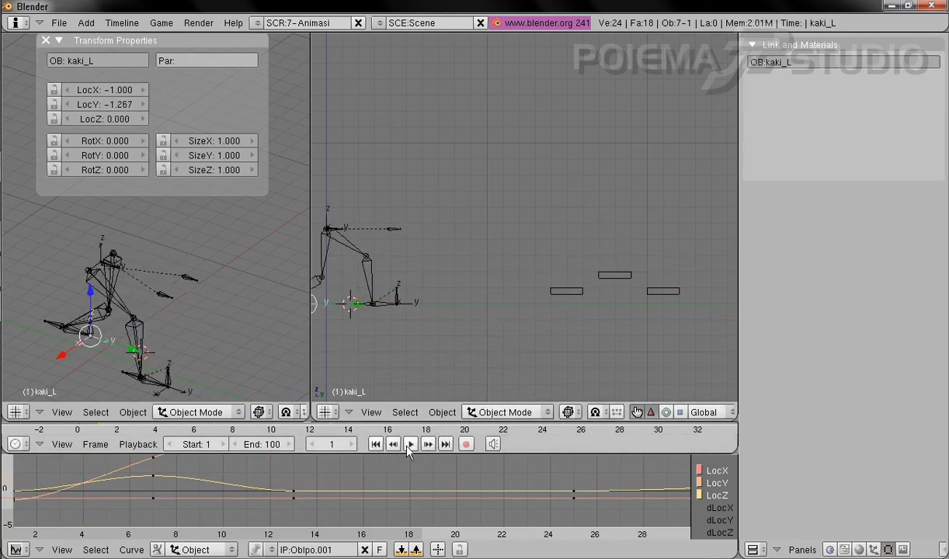
left_click(411, 444)
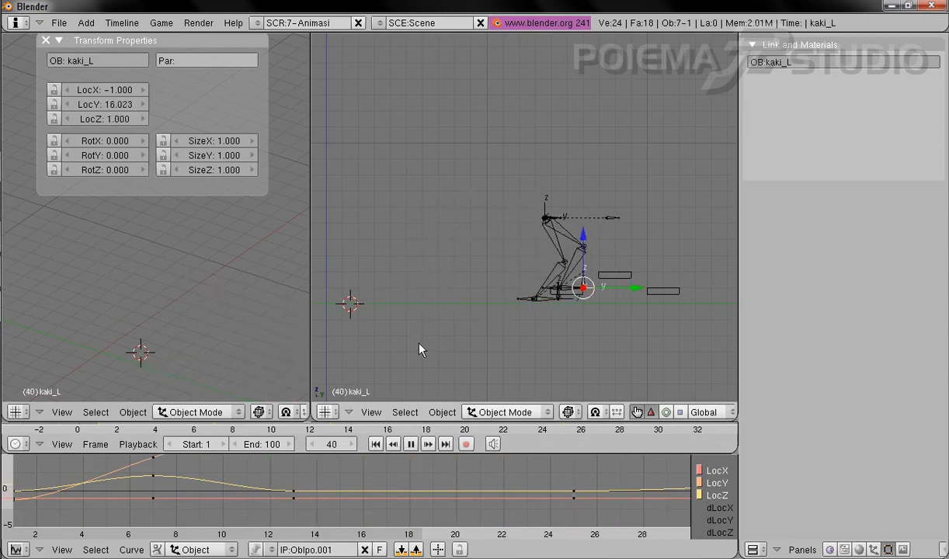
left_click(410, 444)
left_click(377, 445)
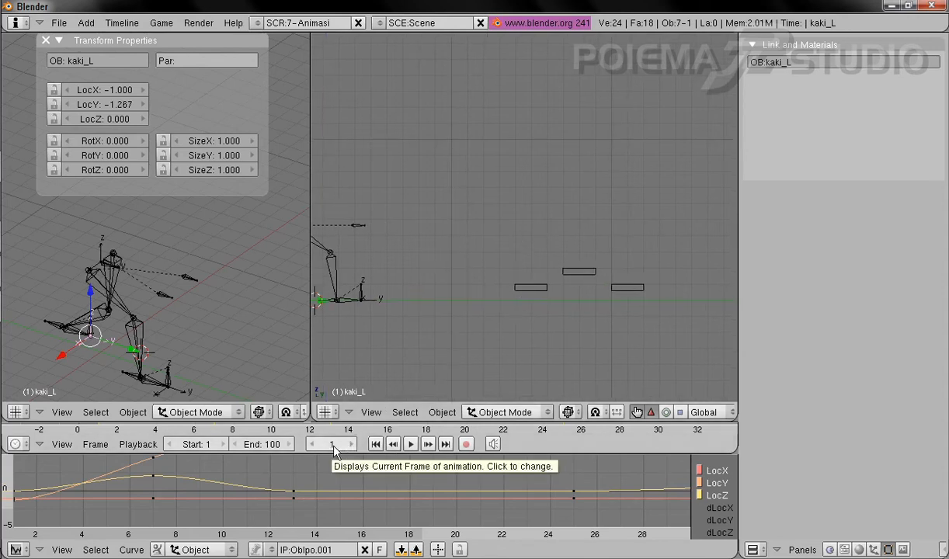
- Check the pose at frame 31 and step through the animation from frame 1 to 29 to examine the leg movement
left_click(334, 451)
type("31")
key("Return")
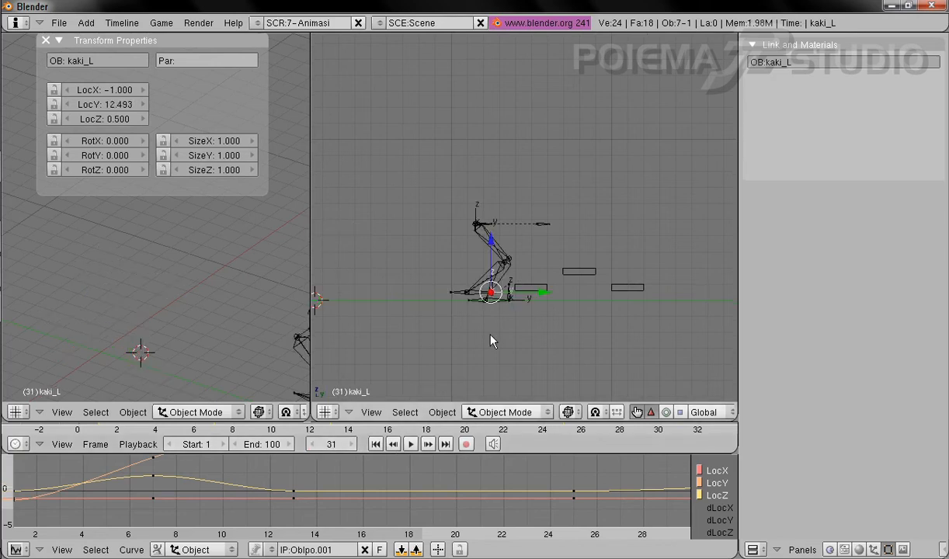
left_click(314, 452)
left_click(314, 452)
left_click(315, 453)
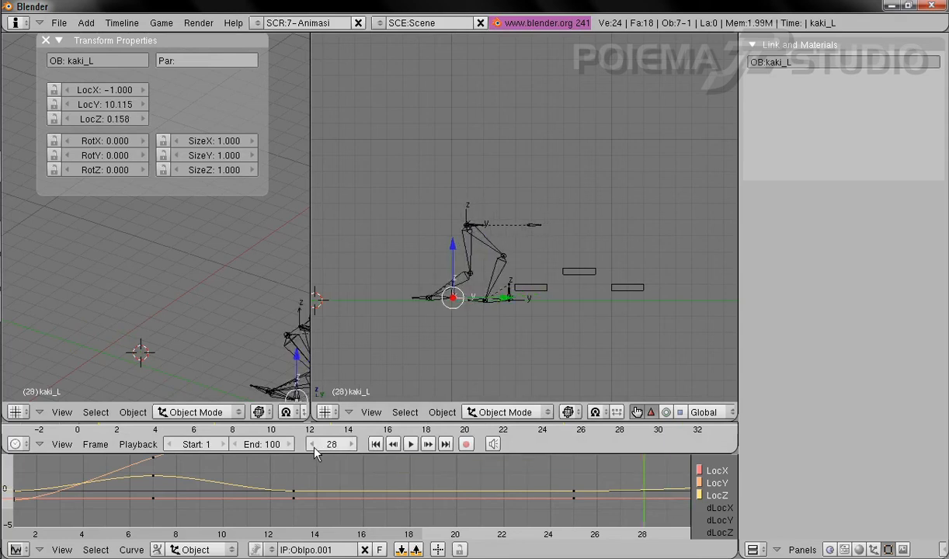
left_click_drag(314, 453, 313, 453)
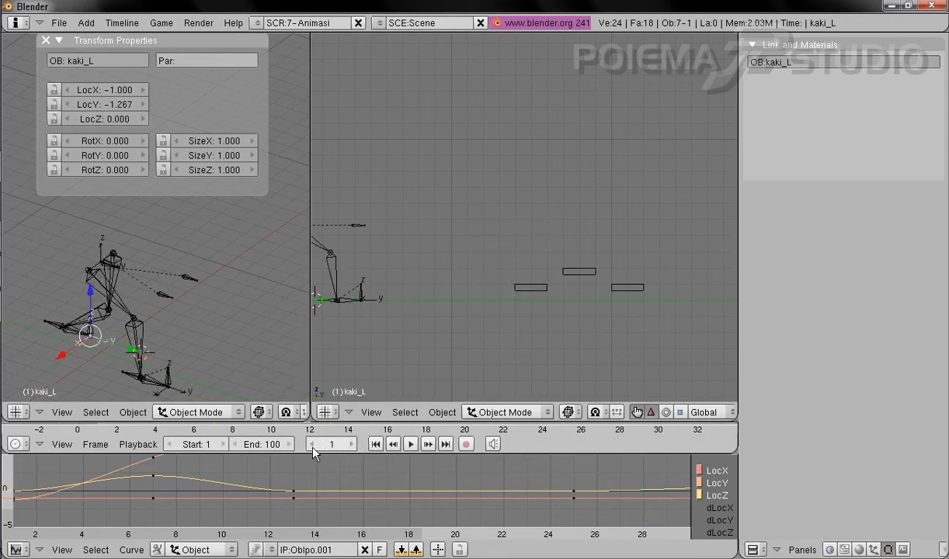
left_click(352, 445)
left_click(352, 446)
left_click(351, 445)
left_click(352, 446)
left_click(352, 446)
left_click(352, 446)
left_click(352, 446)
left_click(352, 446)
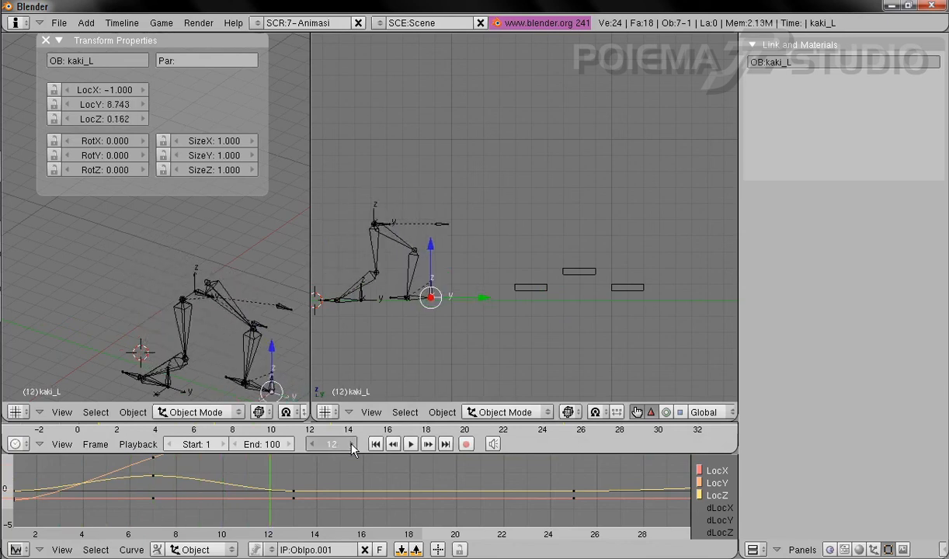
double_click(352, 446)
double_click(352, 446)
double_click(351, 446)
left_click(352, 445)
left_click(352, 446)
double_click(352, 446)
left_click(352, 446)
left_click(352, 446)
left_click(352, 446)
left_click(352, 446)
left_click(352, 446)
left_click(352, 446)
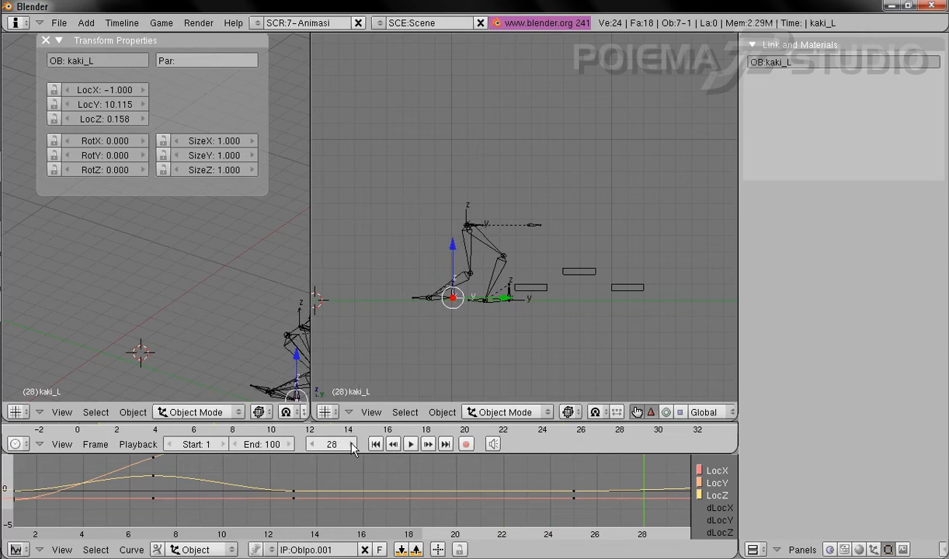
left_click(352, 445)
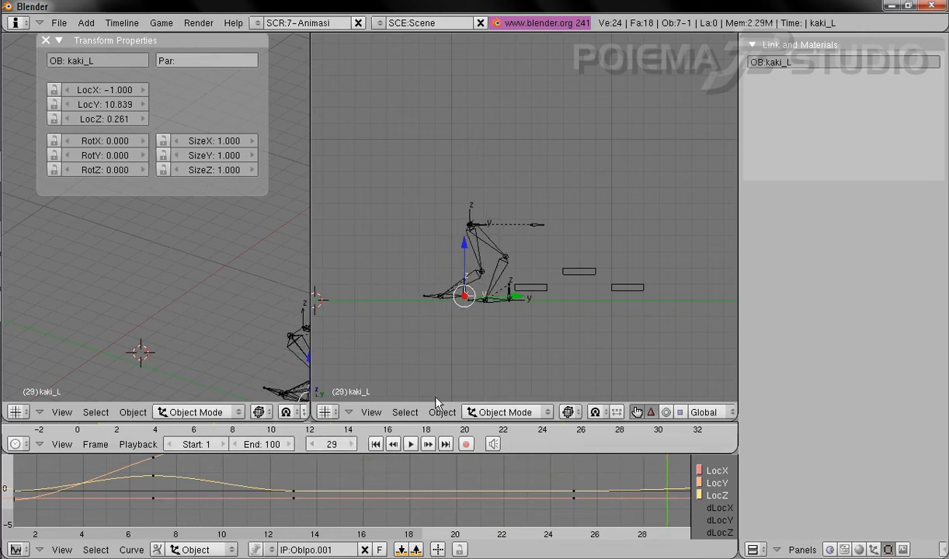
middle_click_drag(268, 371, 163, 294, "shift")
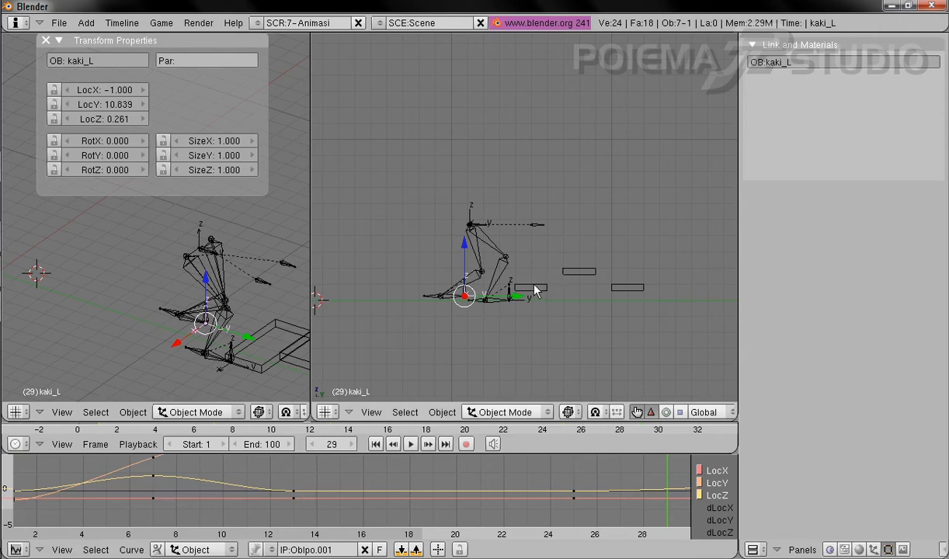
- At frame 31, raise the left foot empty kaki_L to about LocZ 2.0 and move it forward to about LocY 13.74
left_click(328, 445)
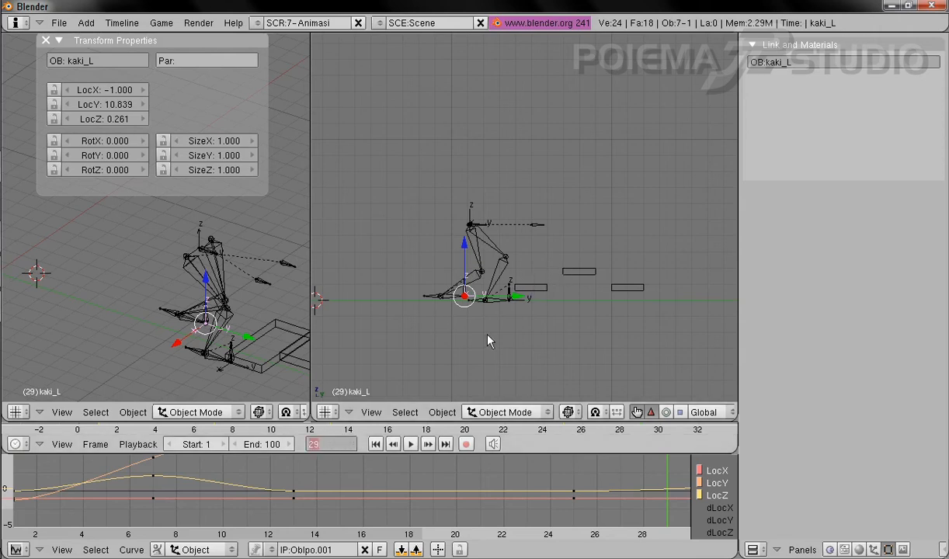
type("31")
key("Return")
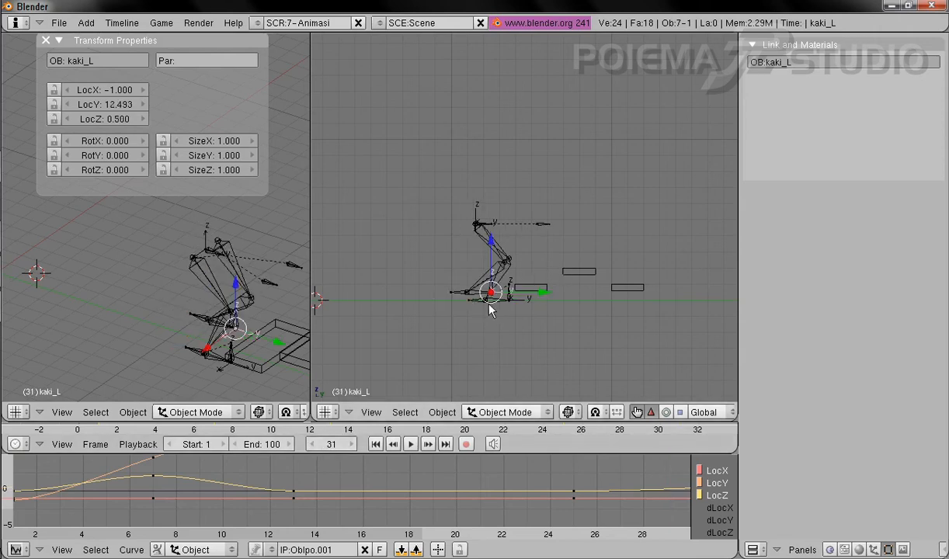
scroll(522, 262, "up", 3)
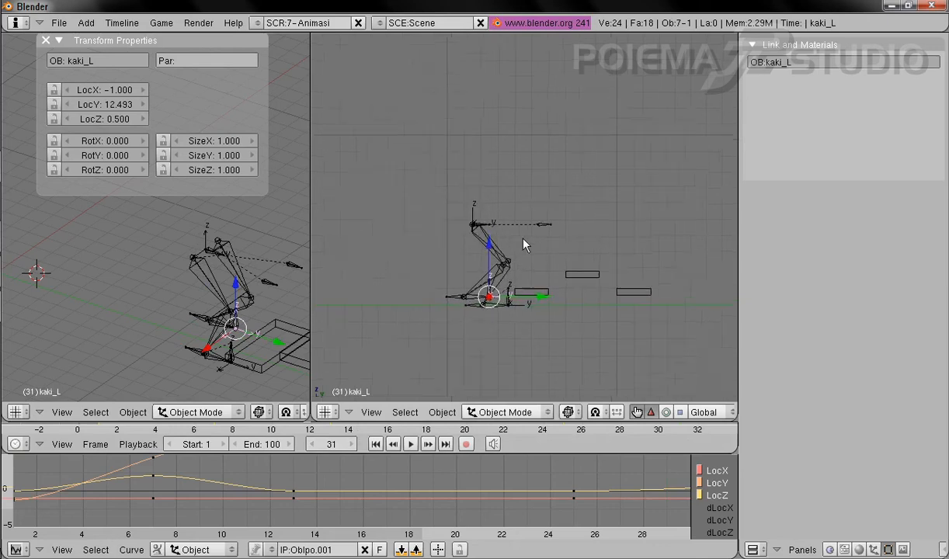
left_click_drag(486, 267, 492, 217)
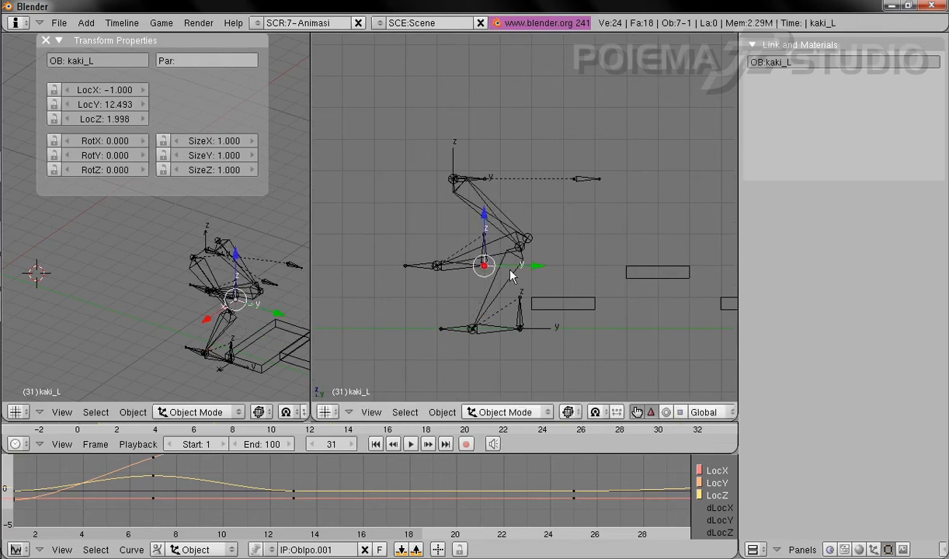
left_click_drag(525, 265, 577, 279)
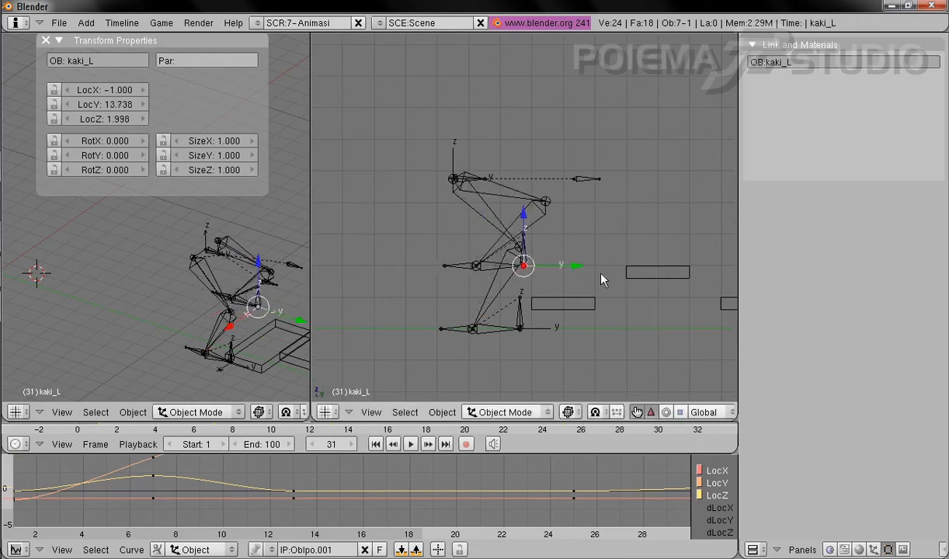
- Move the hip empty up and forward to about LocY 11.84 and LocZ 5.83 at frame 31
right_click(448, 145)
left_click_drag(453, 129, 454, 94)
left_click_drag(505, 150, 518, 150)
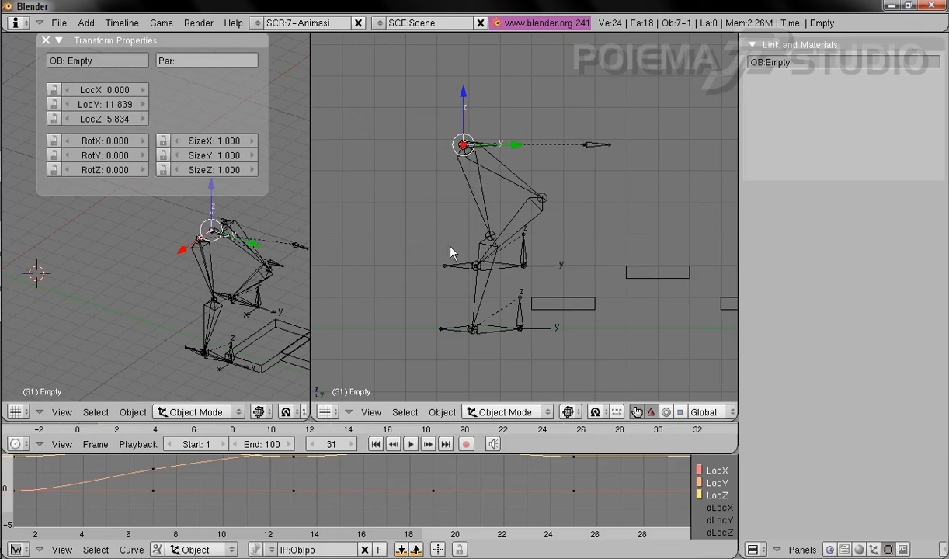
- Lift the right foot empty kaki_R off the ground to about LocZ 1.15 and shift it back to about LocY 12.93
middle_click_drag(576, 284, 562, 247, "shift")
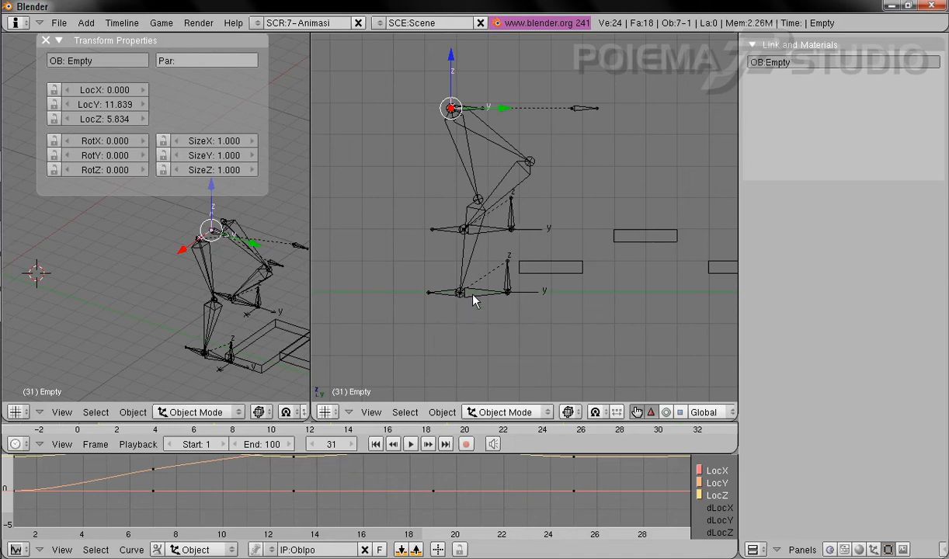
right_click(533, 301)
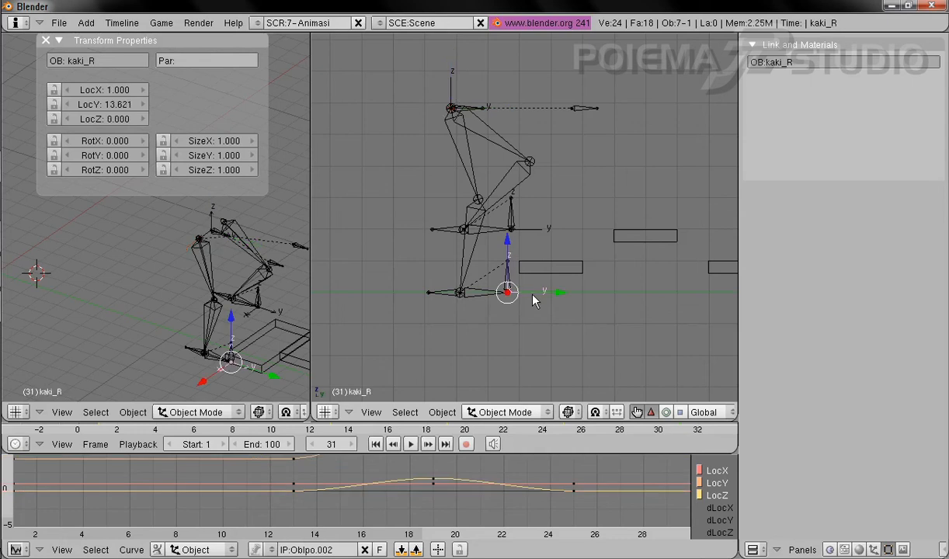
left_click_drag(509, 249, 512, 222)
left_click_drag(558, 268, 536, 264)
mouse_move(487, 217)
left_mouse_down()
mouse_move(487, 225)
mouse_move(492, 209)
left_mouse_up()
- Raise the left foot empty kaki_L to about LocZ 2.37 and the hip empty to about LocZ 6.53
right_click(539, 230)
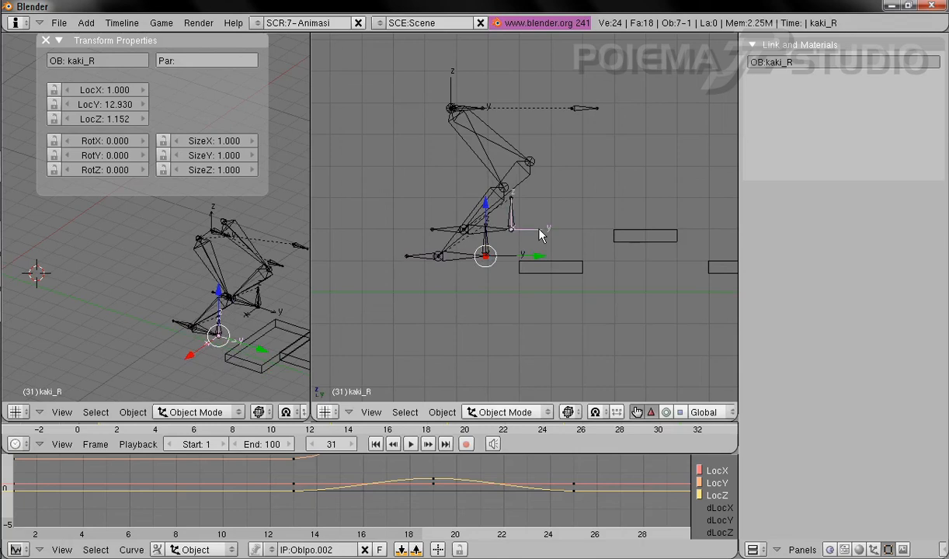
left_click_drag(511, 169, 511, 160)
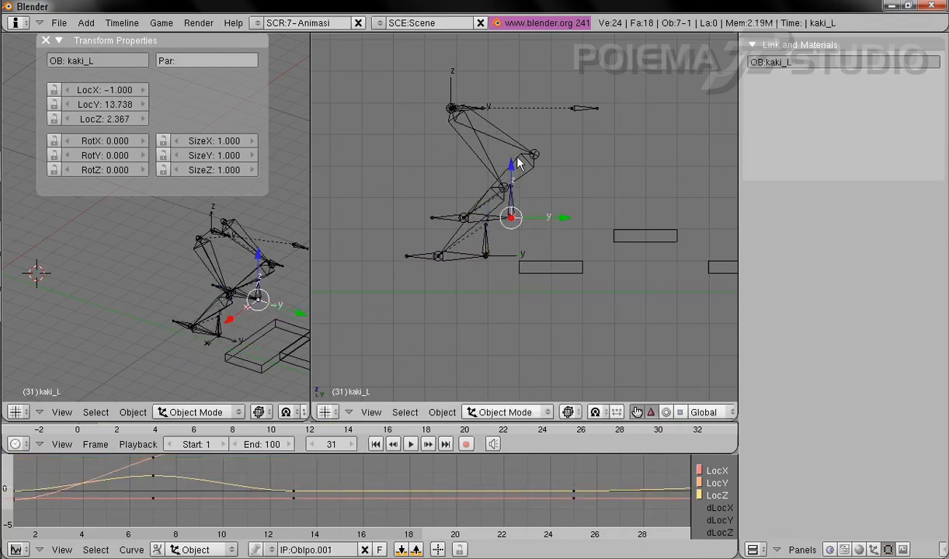
right_click(453, 84)
left_click_drag(452, 77, 452, 38)
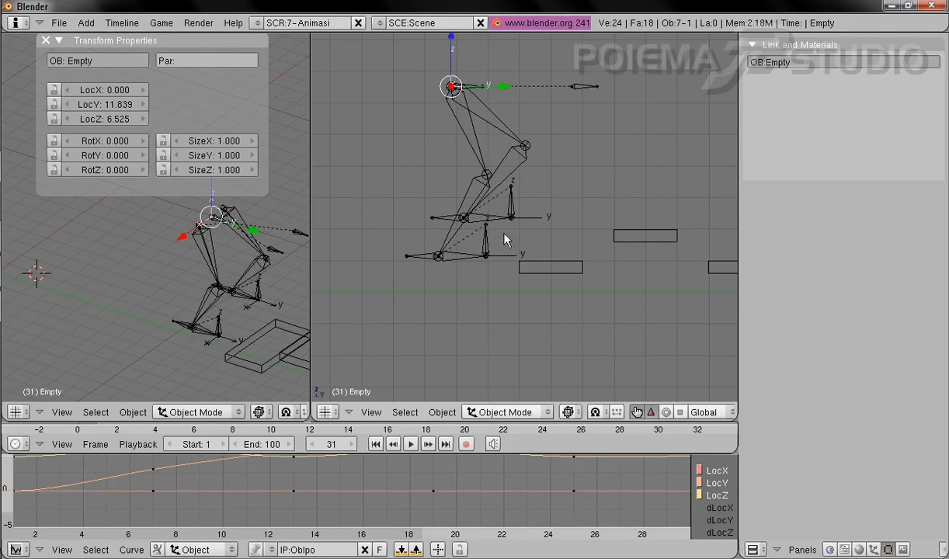
- Insert a Loc keyframe for the hip empty at frame 31
left_click(442, 413)
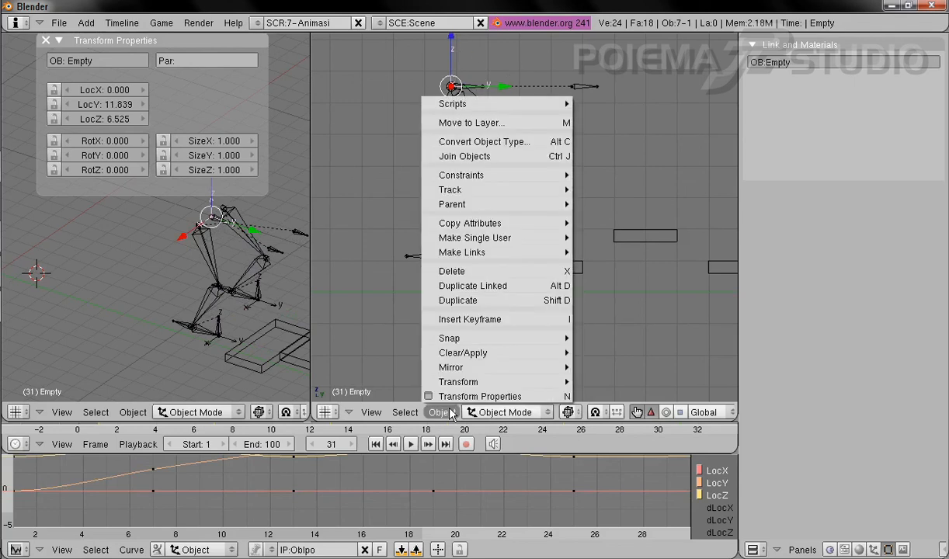
left_click(459, 320)
left_click(459, 321)
- Insert a Loc keyframe for the left foot empty kaki_L at frame 31
right_click(540, 222)
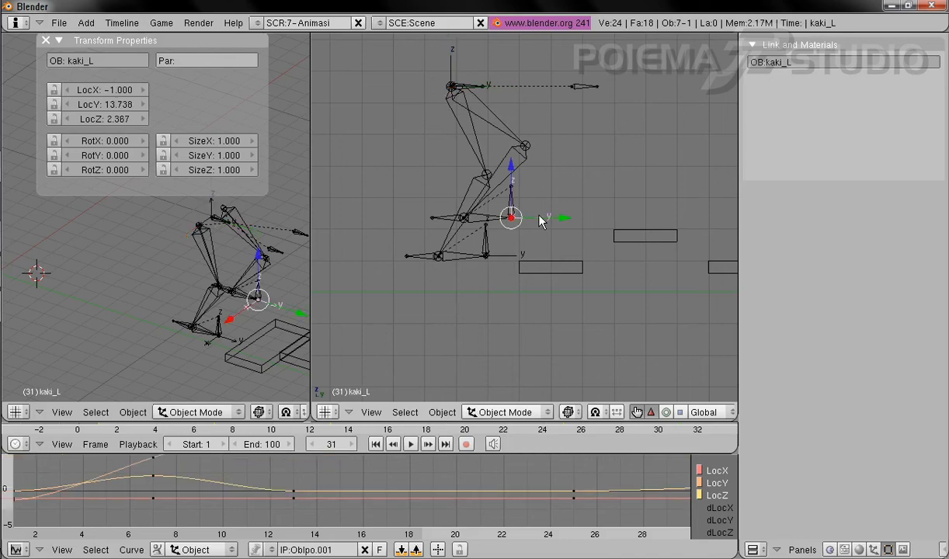
left_click(442, 412)
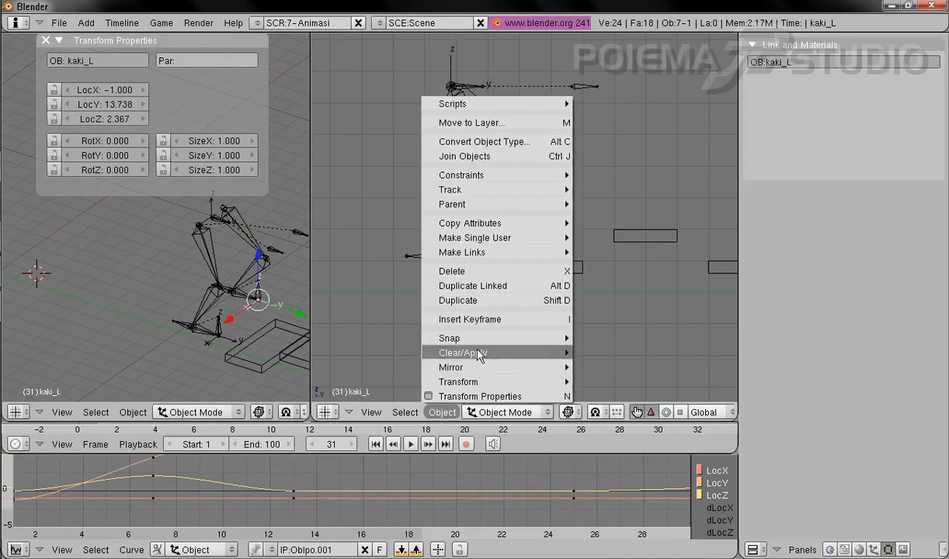
left_click(482, 320)
left_click(484, 321)
- Insert a Loc keyframe for the right foot empty kaki_R at frame 31
right_click(518, 257)
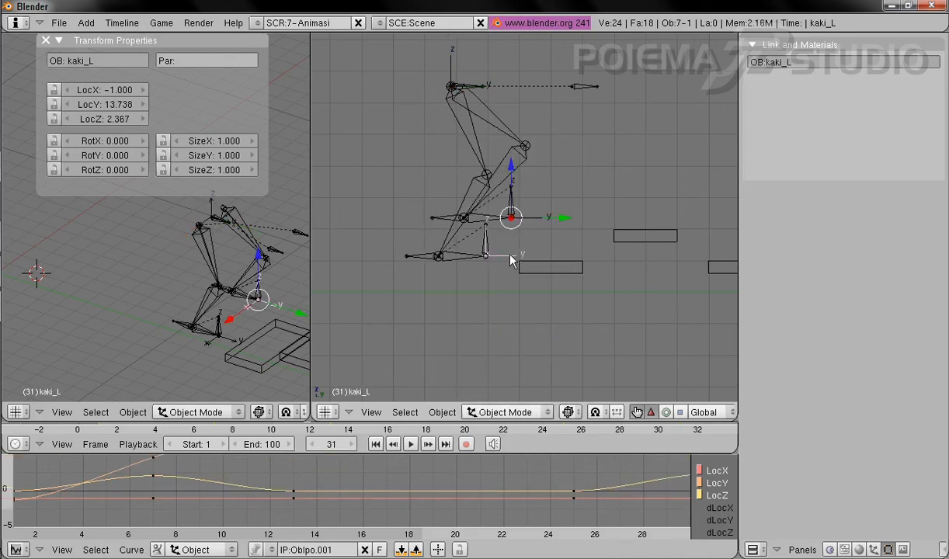
left_click(442, 412)
left_click(478, 320)
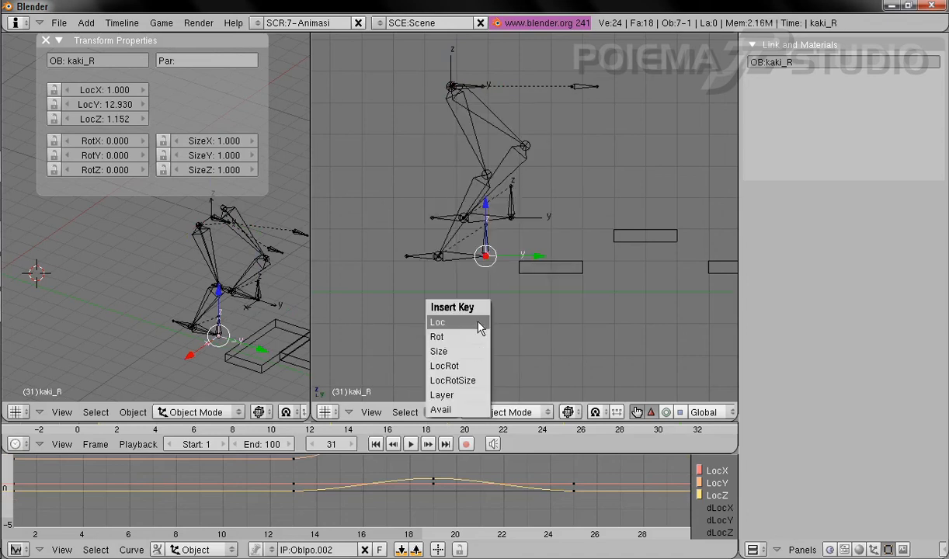
left_click(478, 328)
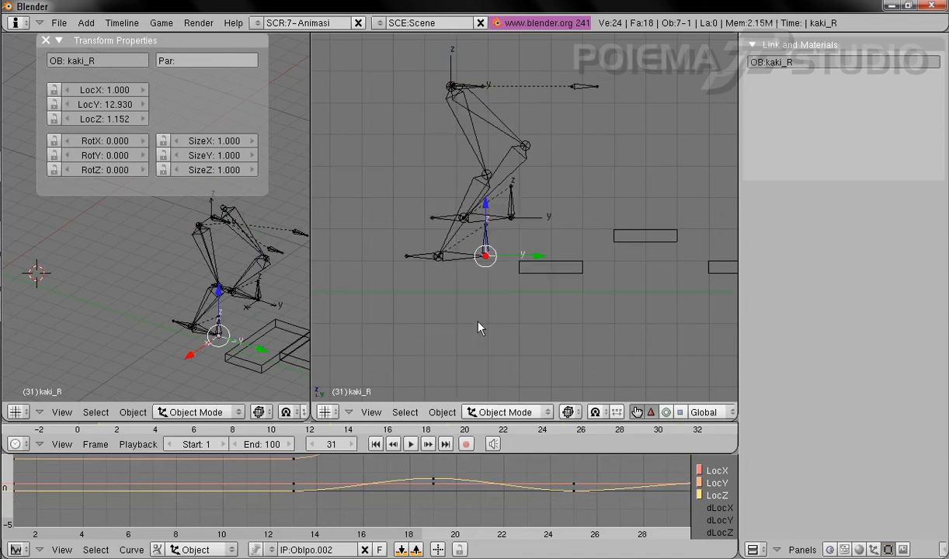
- Rewind to frame 1 and play the animation to review the revised step onto the slabs in the side view
left_click(375, 443)
scroll(536, 358, "down", 3)
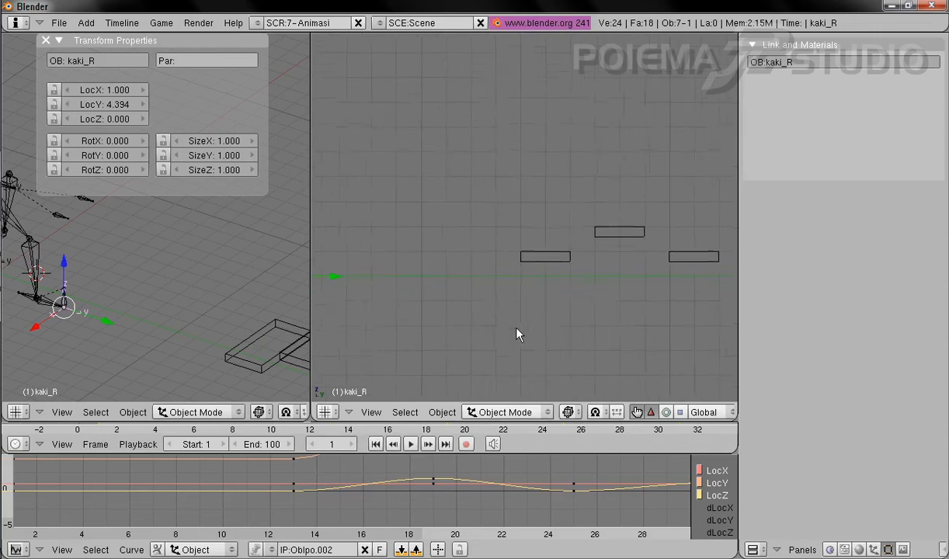
middle_click_drag(463, 313, 489, 349, "shift")
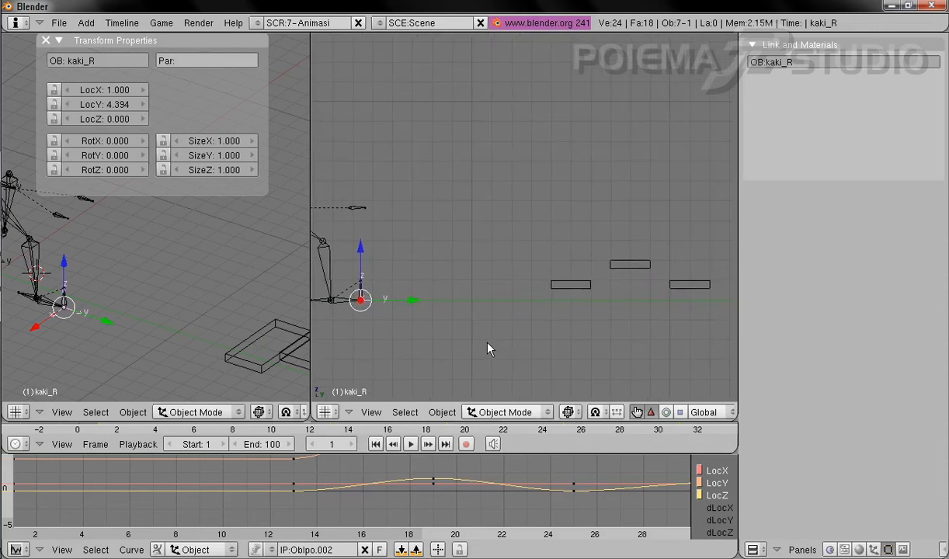
left_click(409, 445)
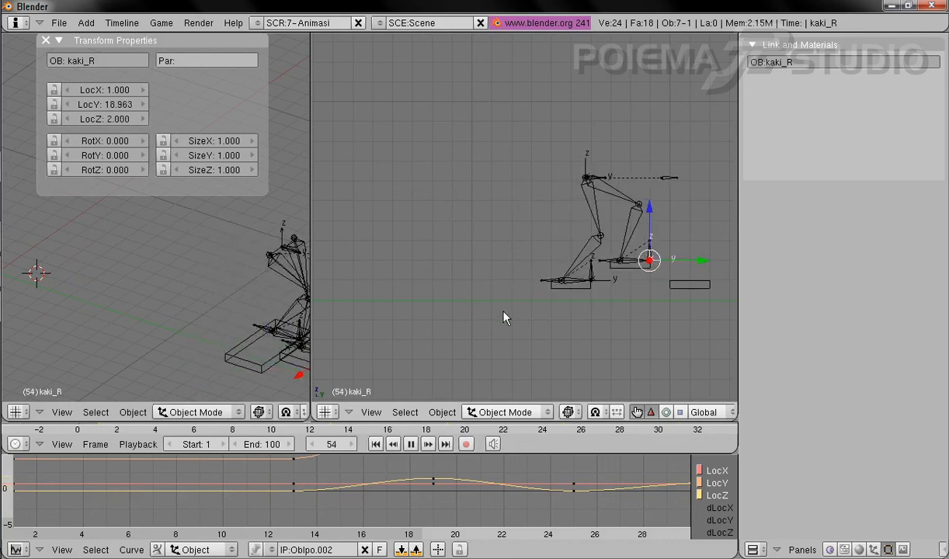
- Stop playback and, at frame 61, move the left foot empty kaki_L forward along Y onto the third slab, to about LocY 22.125
left_click(411, 444)
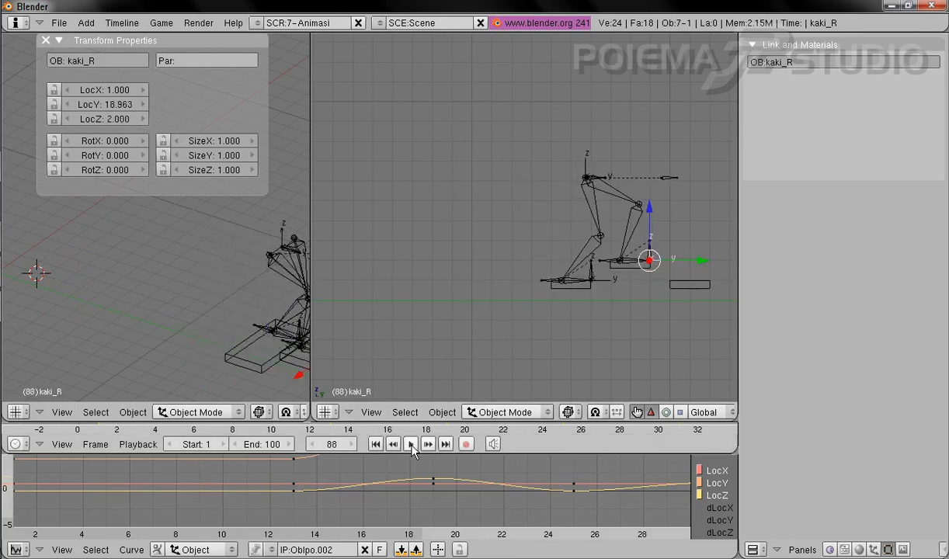
middle_click_drag(629, 295, 577, 302, "shift")
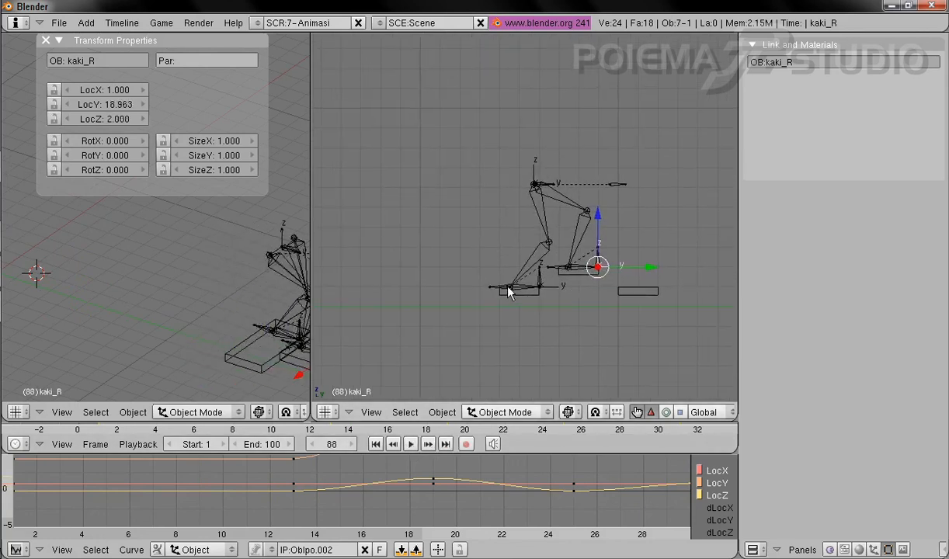
middle_click_drag(587, 285, 534, 379, "shift")
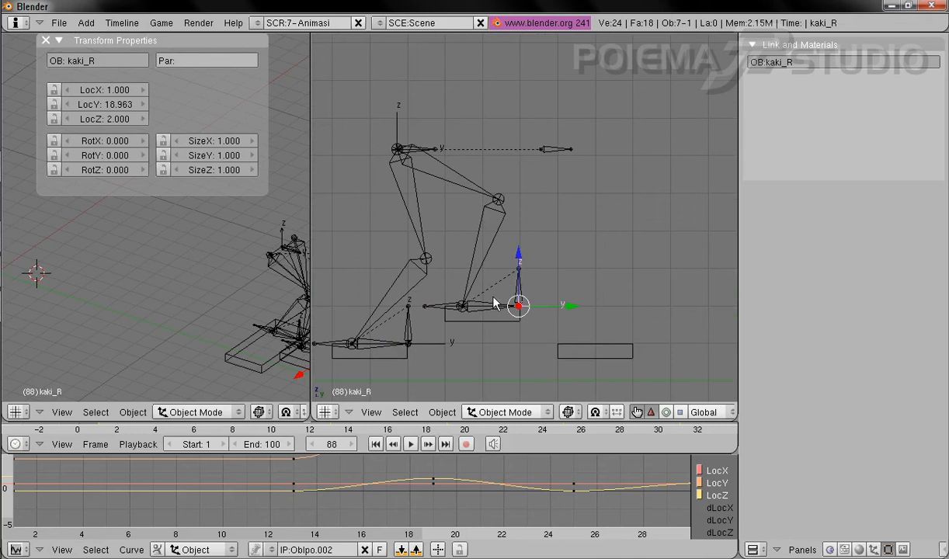
right_click(442, 349)
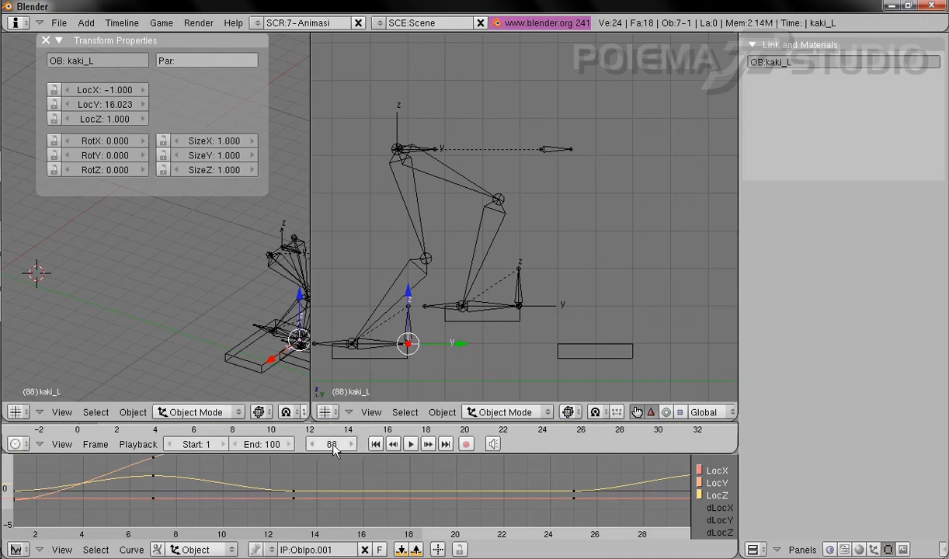
type("49")
key("Return")
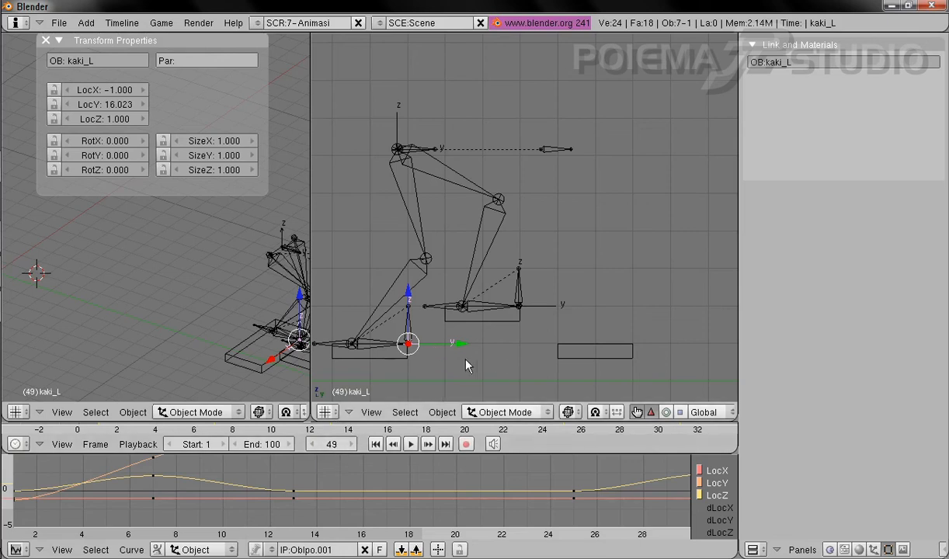
left_click(332, 451)
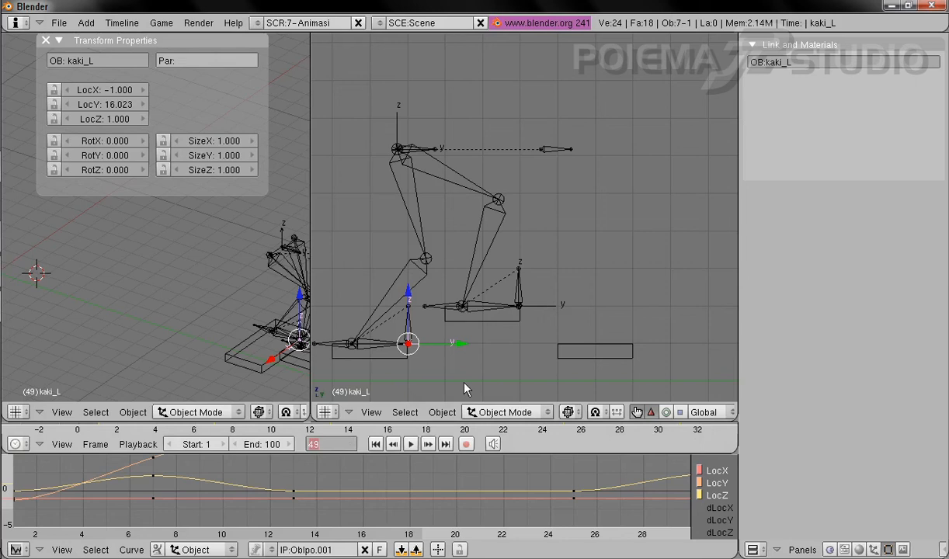
type("61")
key("Return")
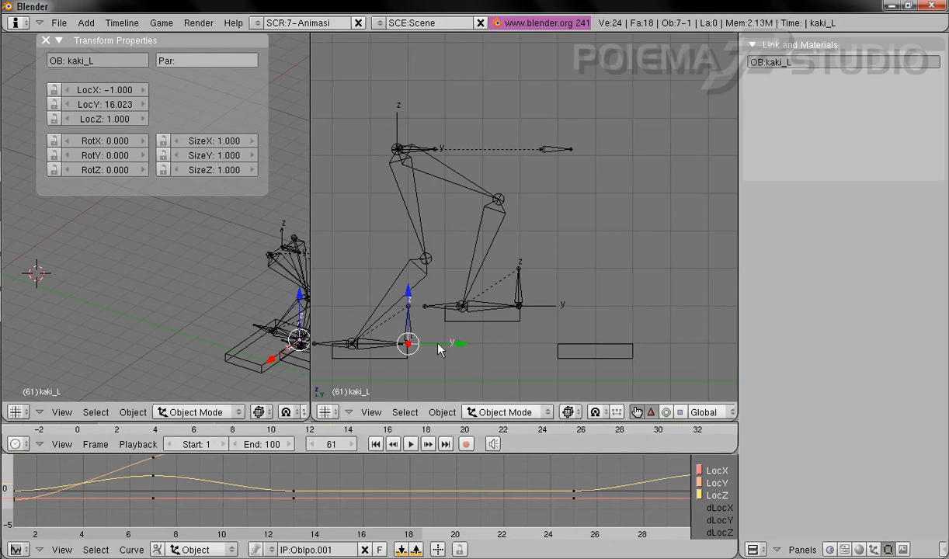
key("g")
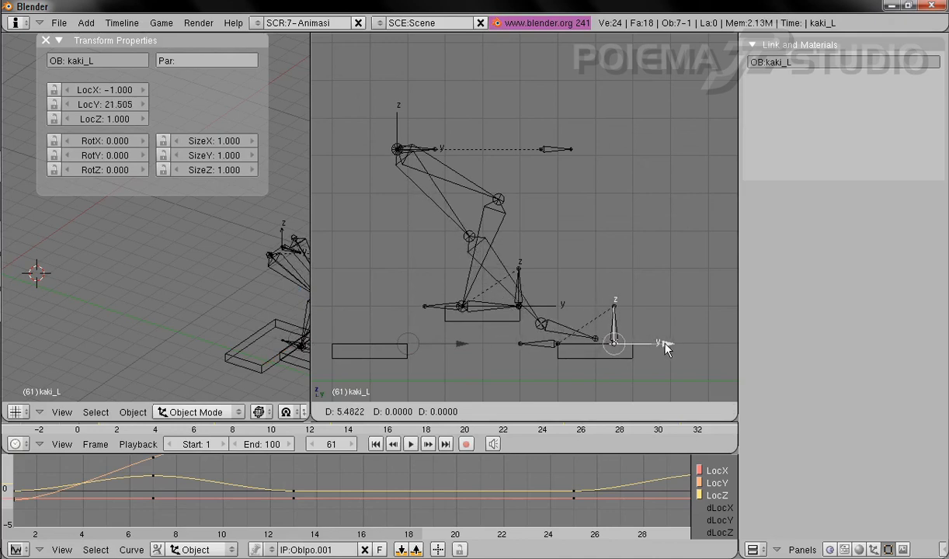
left_click(683, 347)
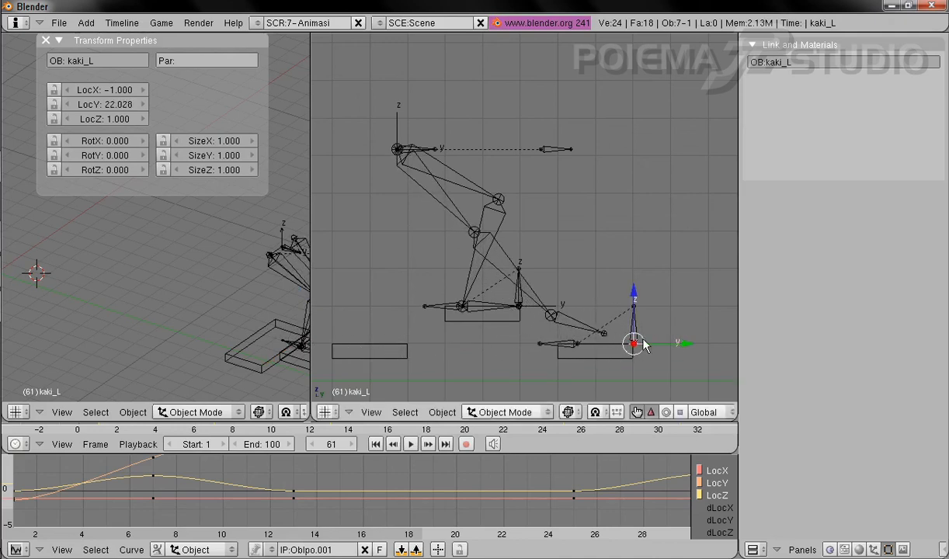
left_click_drag(689, 350, 696, 349)
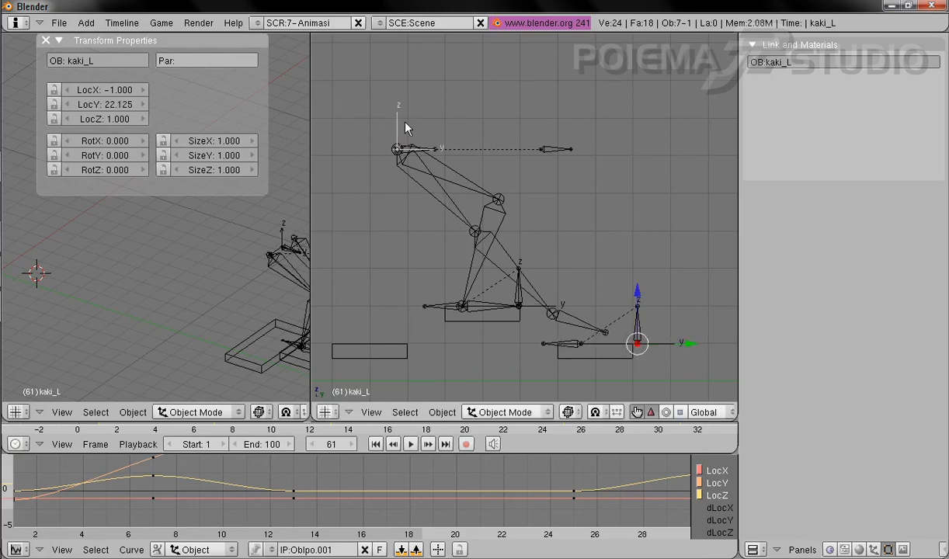
- Move the hip empty forward along Y to about 19.84 and insert a Loc keyframe for it at frame 61
right_click(397, 148)
left_click_drag(450, 149, 610, 176)
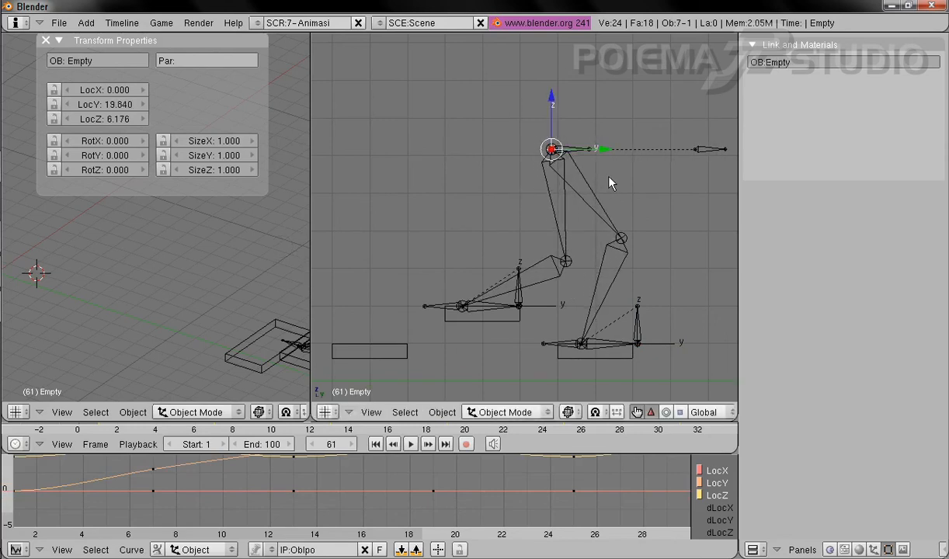
middle_click_drag(576, 308, 537, 273, "shift")
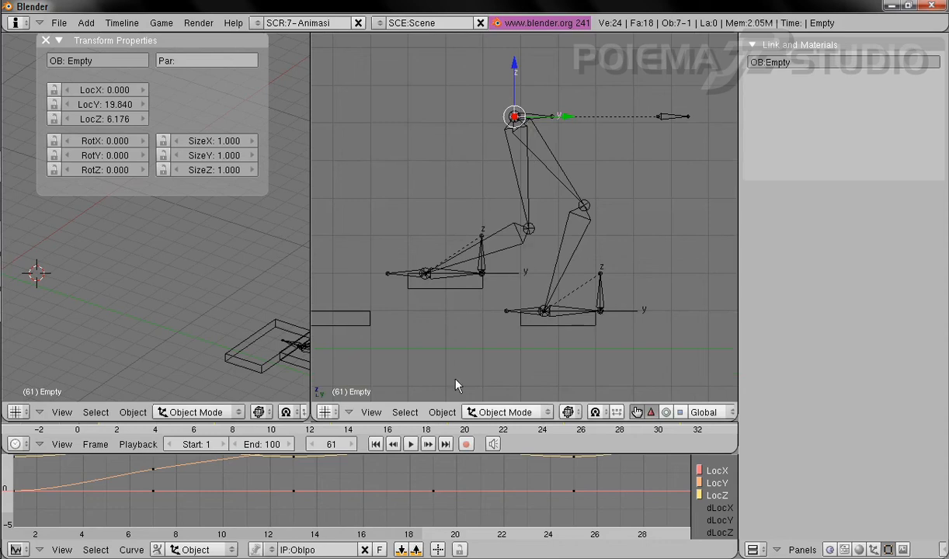
left_click(441, 413)
left_click(458, 318)
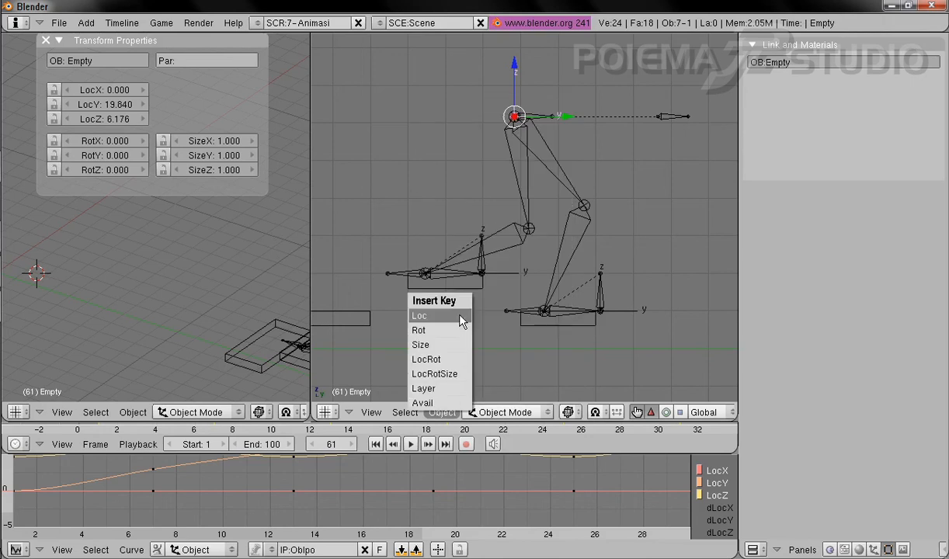
left_click(460, 316)
- Insert a Loc keyframe for the right foot empty kaki_R at frame 61
right_click(505, 271)
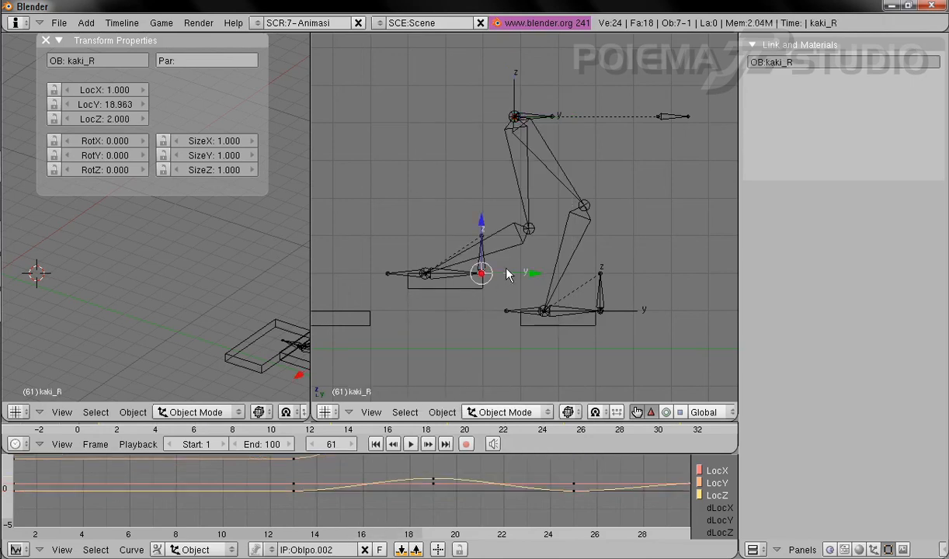
left_click(441, 412)
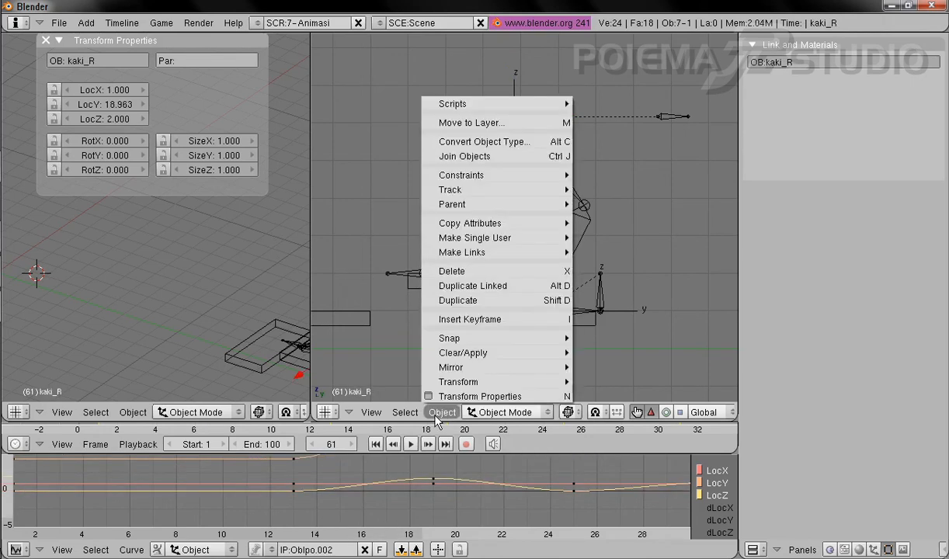
left_click(458, 318)
left_click(486, 325)
- Insert a Loc keyframe for the left foot empty kaki_L at frame 61
right_click(624, 322)
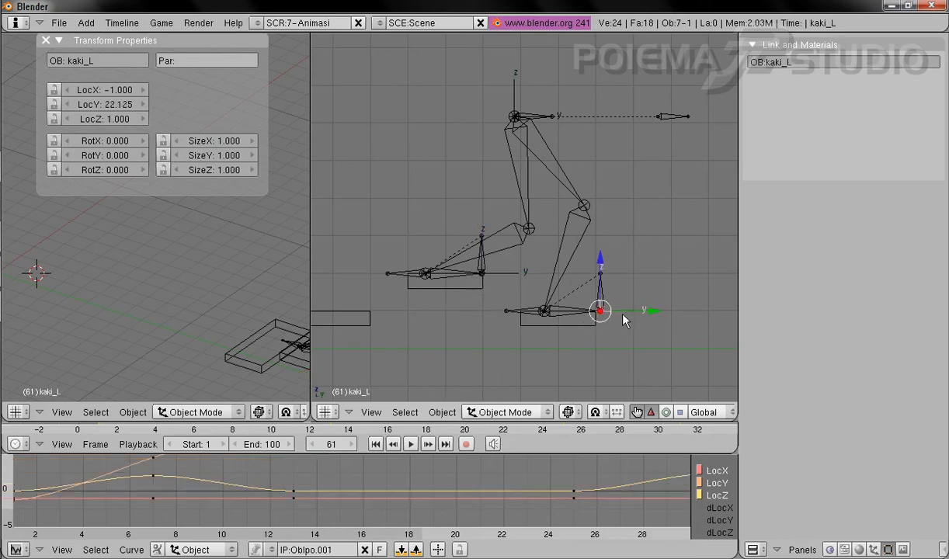
left_click(442, 412)
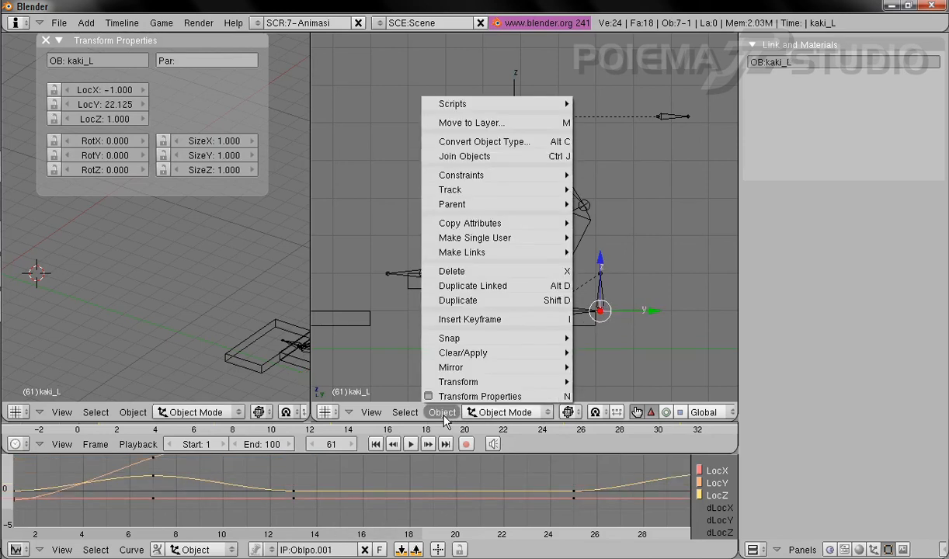
left_click(488, 319)
left_click(487, 321)
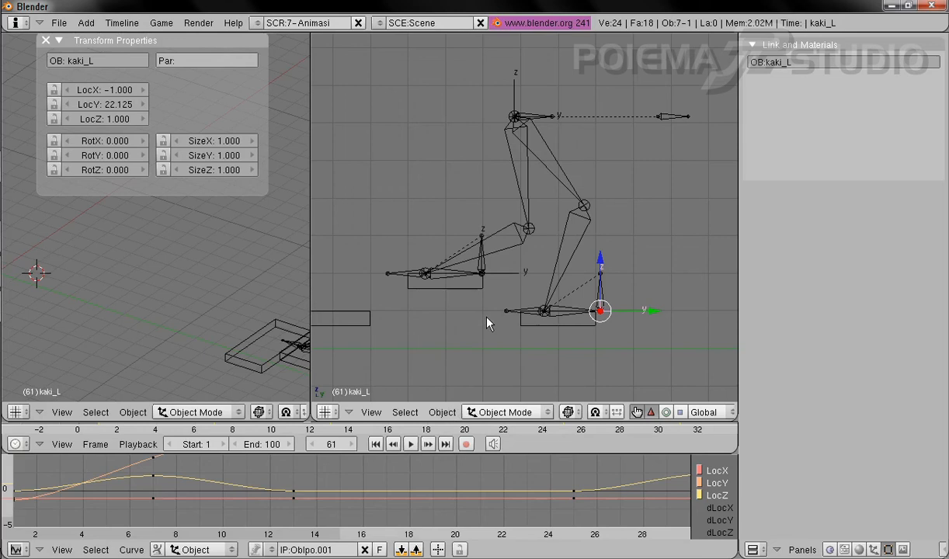
- Step frame by frame from frame 25 to 44 and back to 39 to examine how the feet pass over the slabs
middle_click_drag(415, 334, 503, 332, "shift")
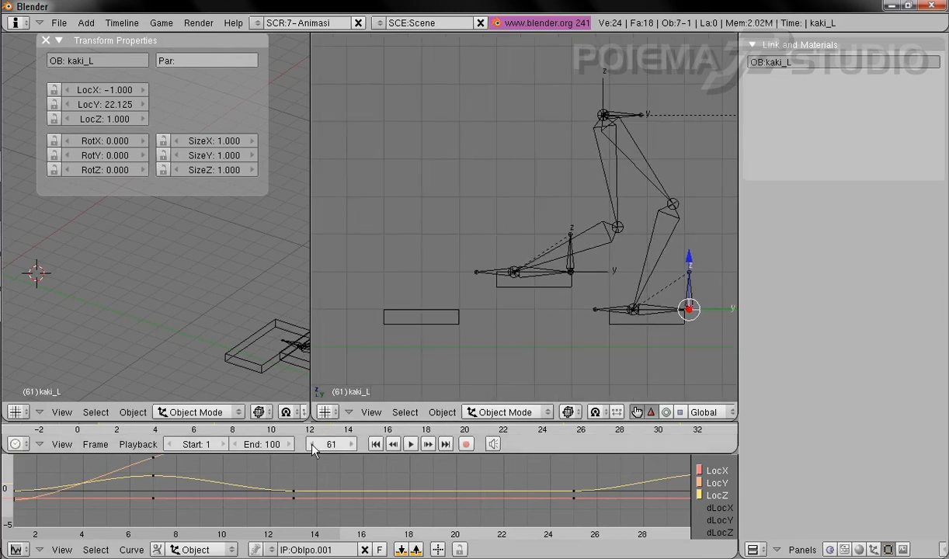
left_click_drag(313, 445, 311, 445)
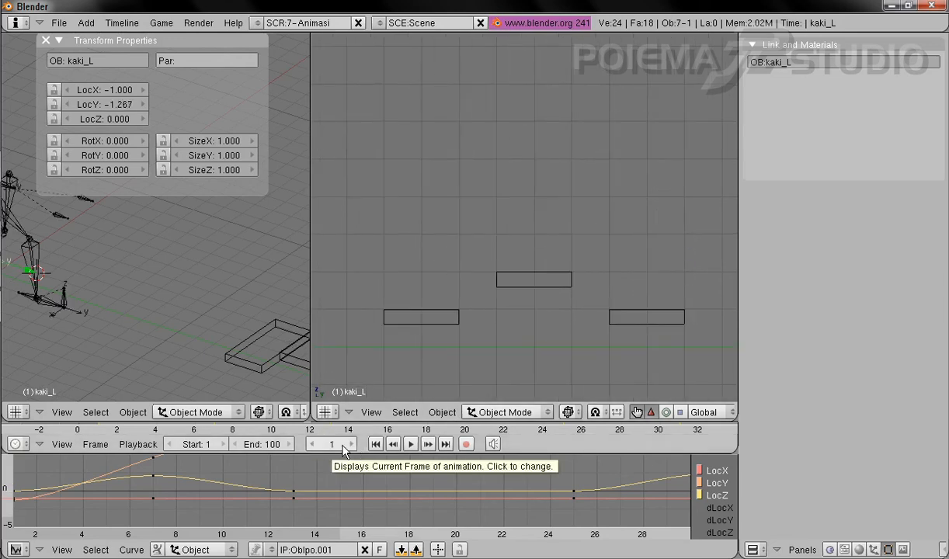
left_click(328, 446)
type("25")
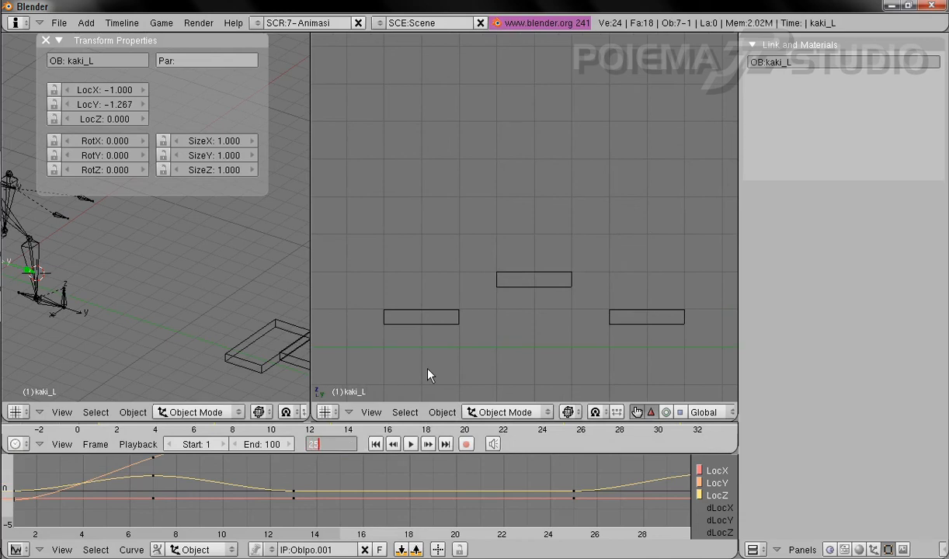
key("Return")
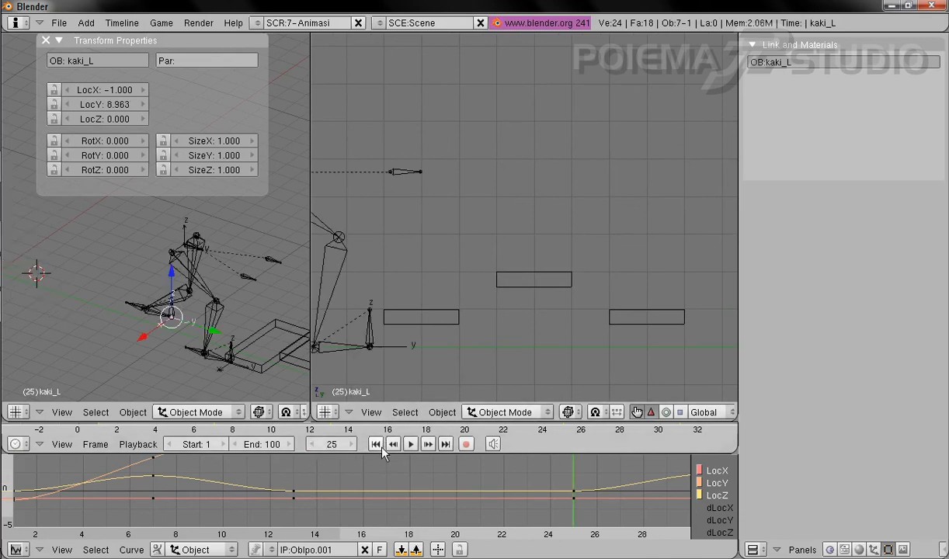
left_click(353, 446)
left_click(354, 449)
left_click(354, 449)
left_click(353, 449)
left_click(354, 449)
left_click(354, 449)
left_click(354, 449)
left_click(353, 449)
left_click(354, 449)
left_click(353, 449)
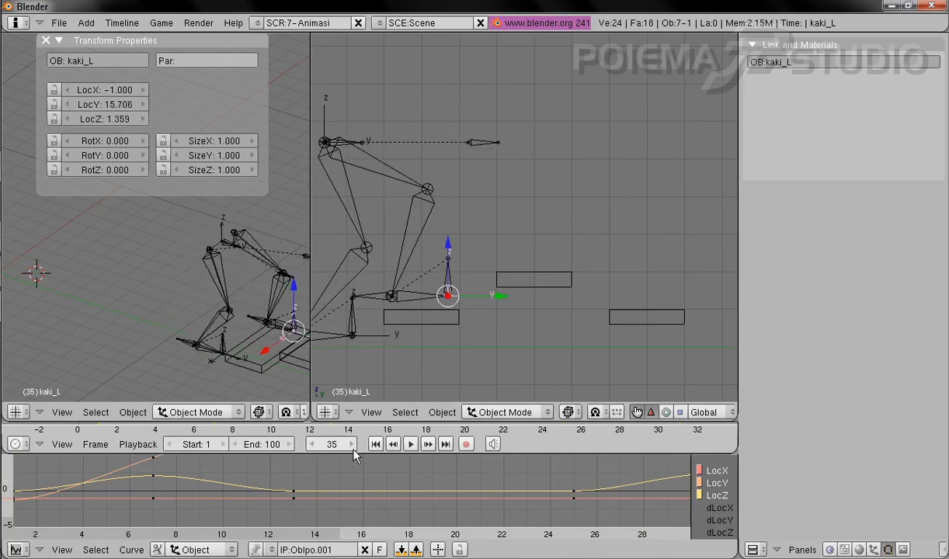
left_click(354, 449)
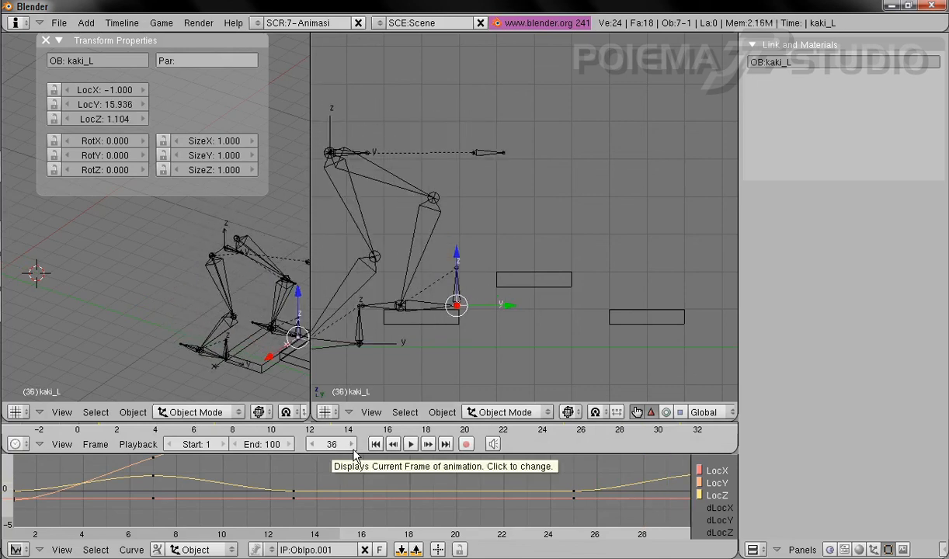
left_click(354, 449)
left_click(353, 449)
left_click(353, 449)
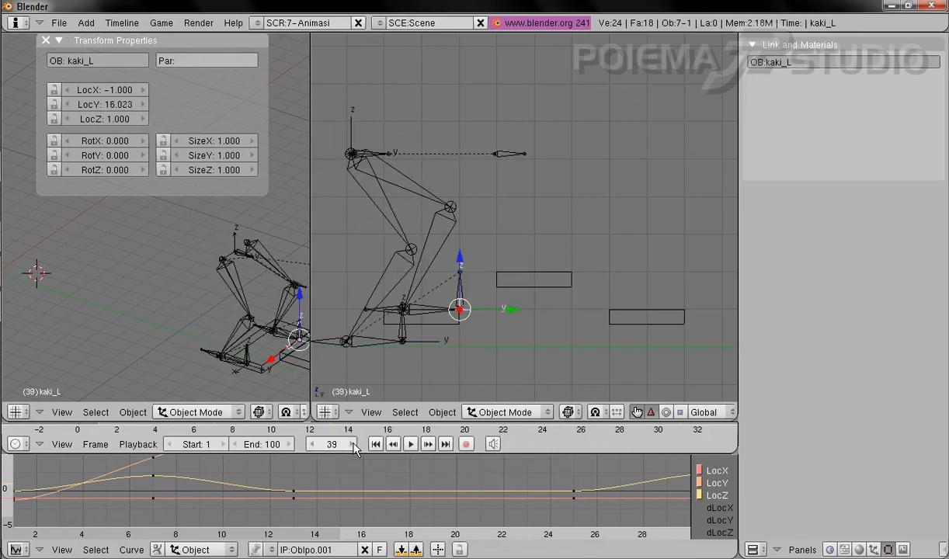
left_click(353, 449)
left_click(354, 449)
left_click(353, 449)
left_click(354, 449)
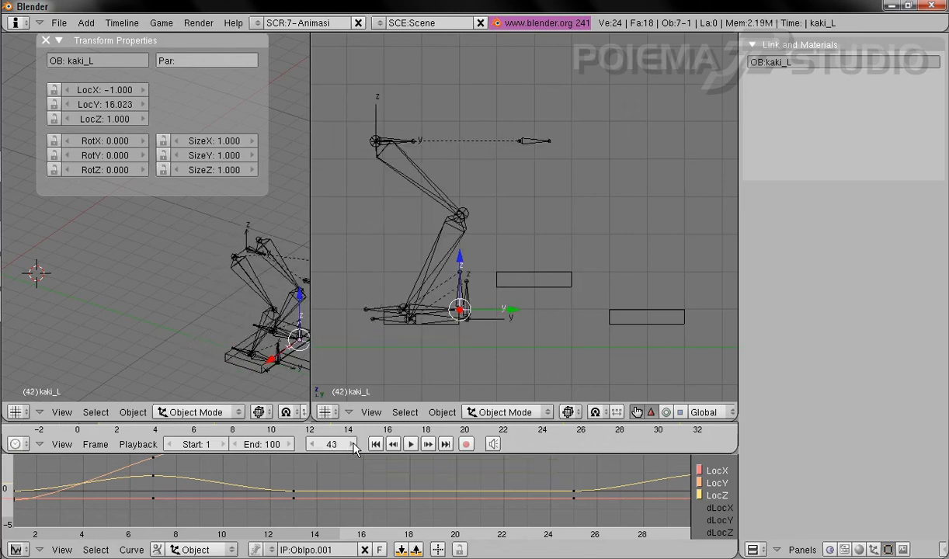
left_click(353, 449)
left_click(353, 449)
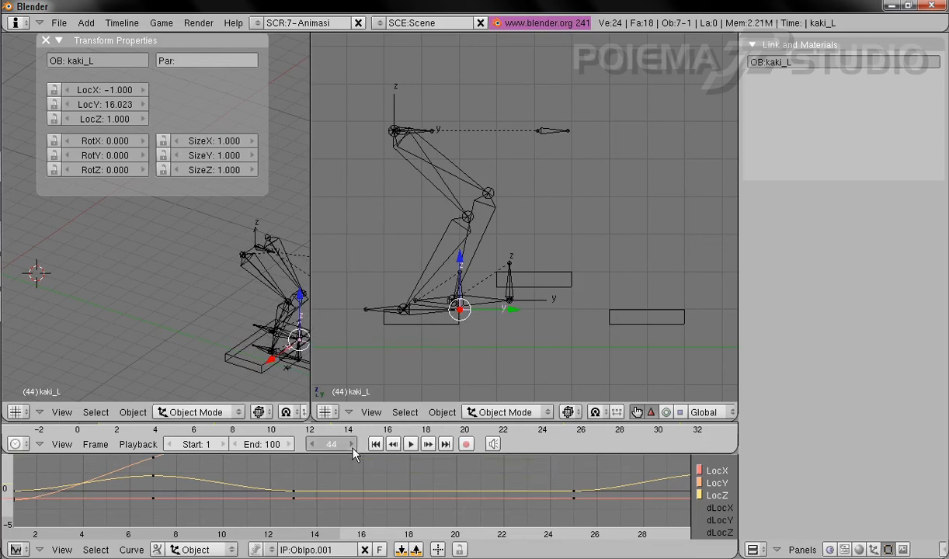
left_click(311, 450)
left_click(311, 449)
left_click(310, 450)
left_click(311, 449)
left_click(310, 449)
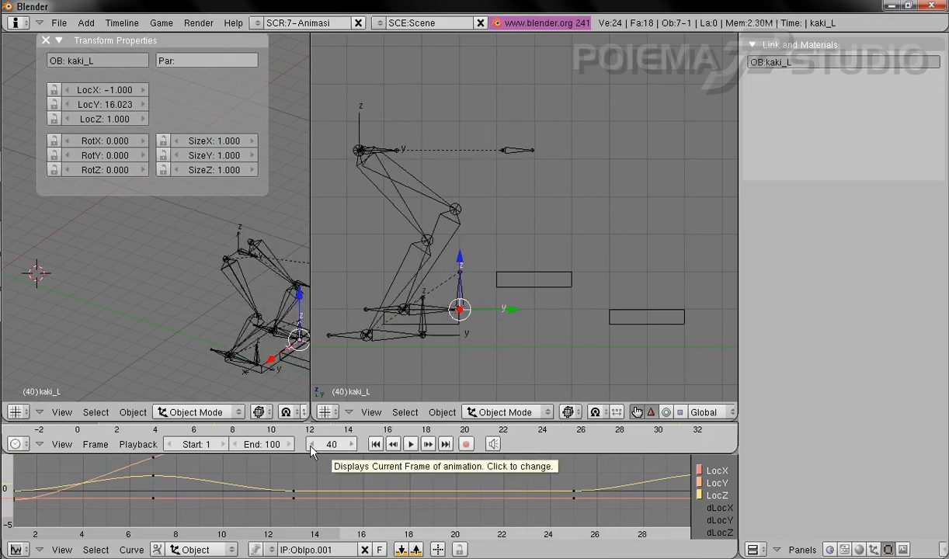
left_click(310, 450)
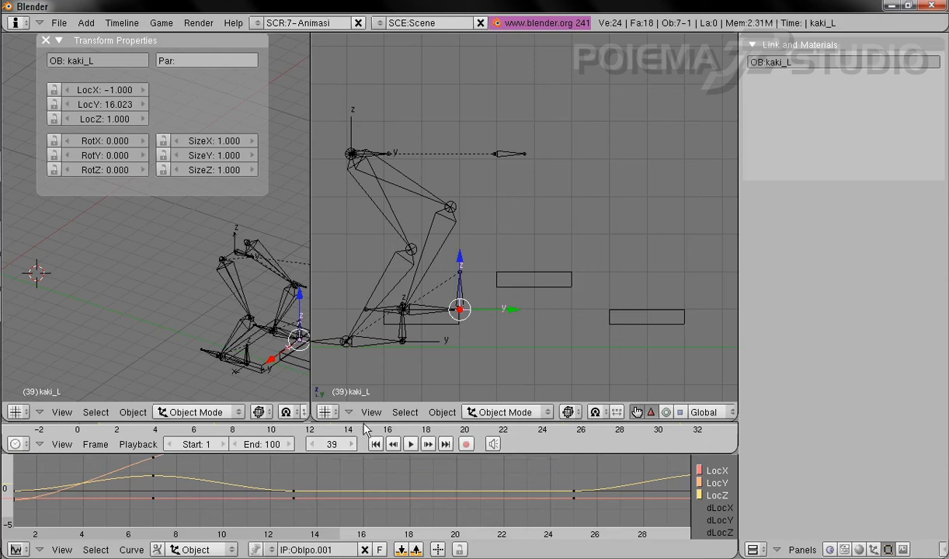
- Select the right foot empty kaki_R and step forward to frame 46 to examine its path toward the raised middle slab
right_click(424, 345)
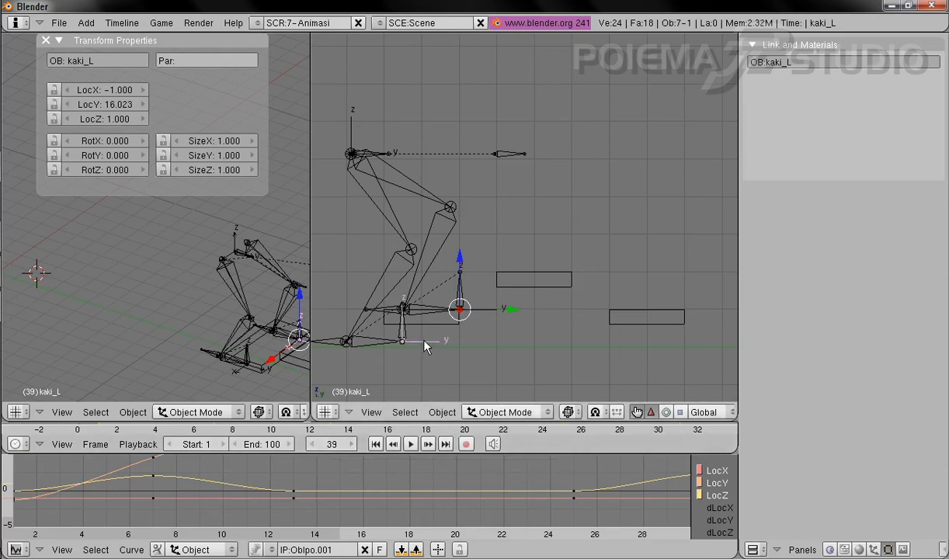
left_click(352, 449)
left_click(353, 449)
left_click(353, 449)
left_click(352, 449)
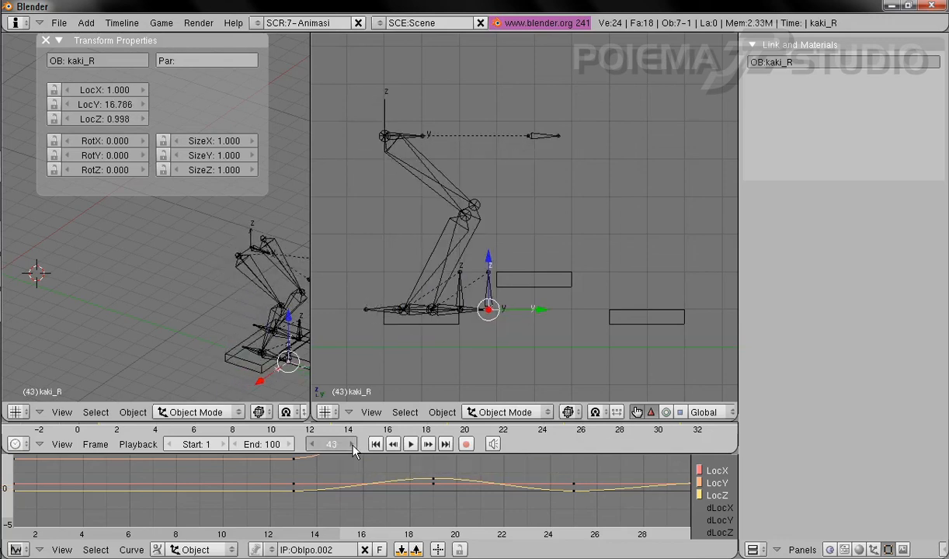
left_click(352, 449)
left_click(353, 448)
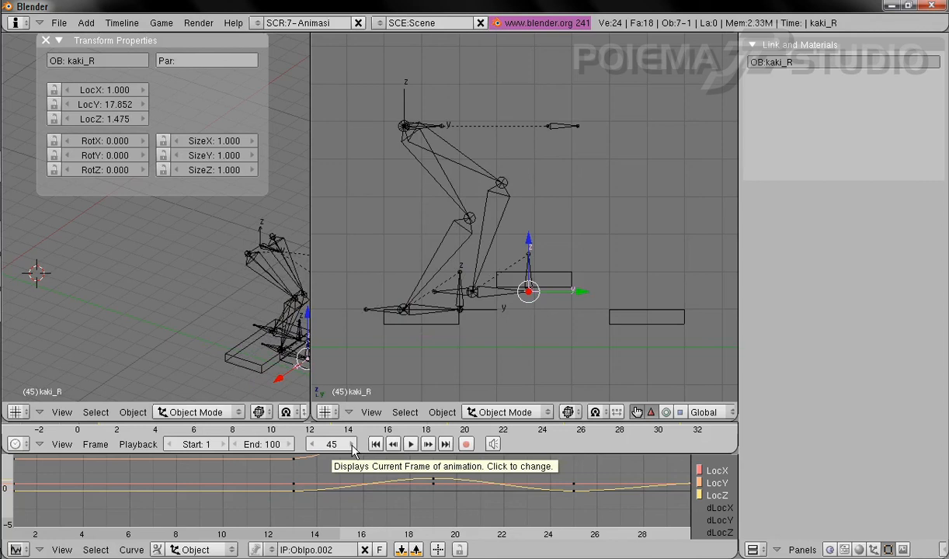
left_click(353, 449)
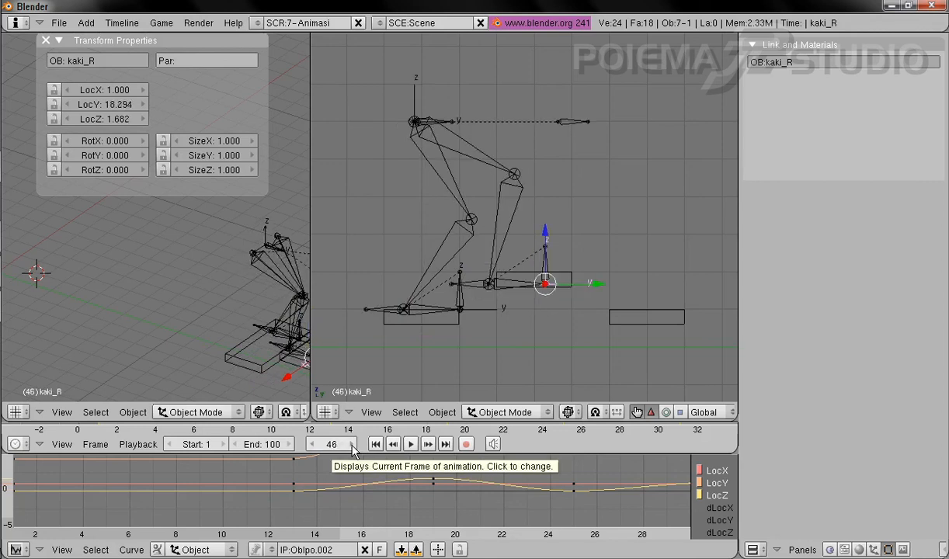
- Go to frame 43 and lift the right foot empty kaki_R high above the first slab, shifting it slightly back
left_click(333, 451)
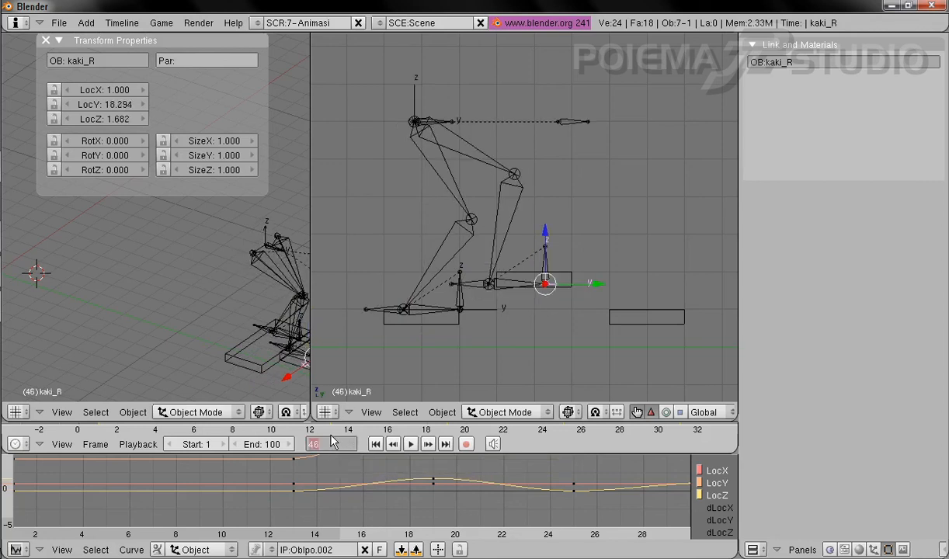
type("43")
key("Return")
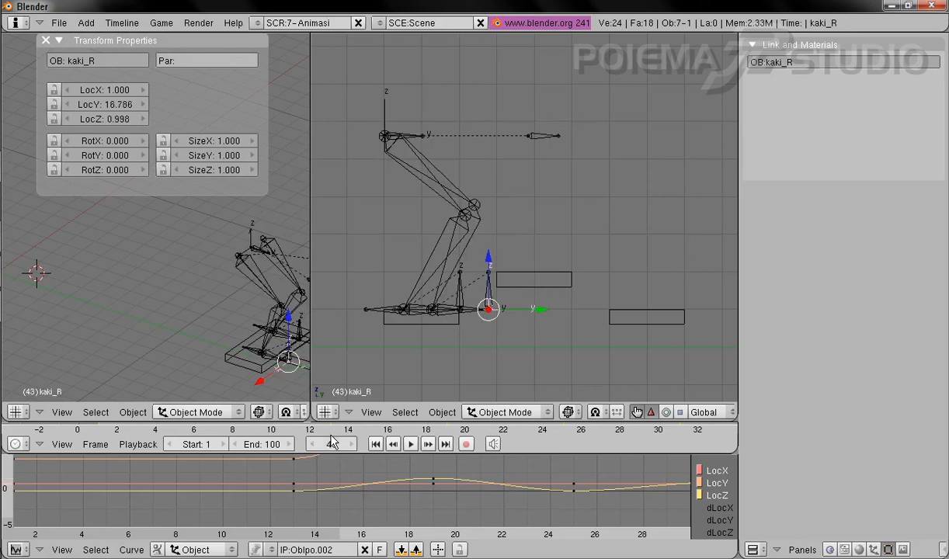
left_click_drag(489, 260, 491, 206)
left_click_drag(541, 257, 521, 257)
left_click_drag(471, 203, 476, 188)
- Raise the hip empty and move it forward over the feet, to about LocY 15.729 and LocZ 8.155
right_click(386, 111)
left_click_drag(386, 108, 416, 19)
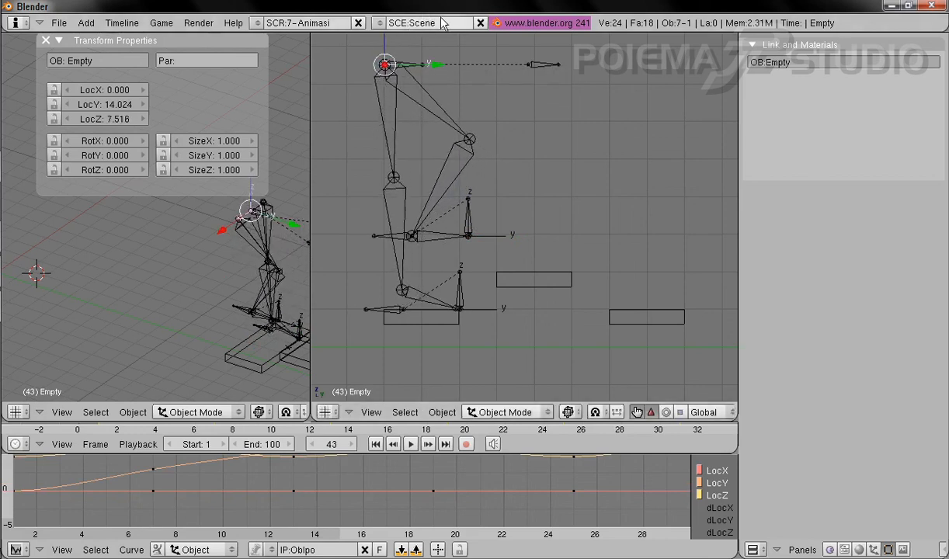
left_click_drag(447, 66, 510, 70)
middle_click_drag(489, 297, 483, 346, "shift")
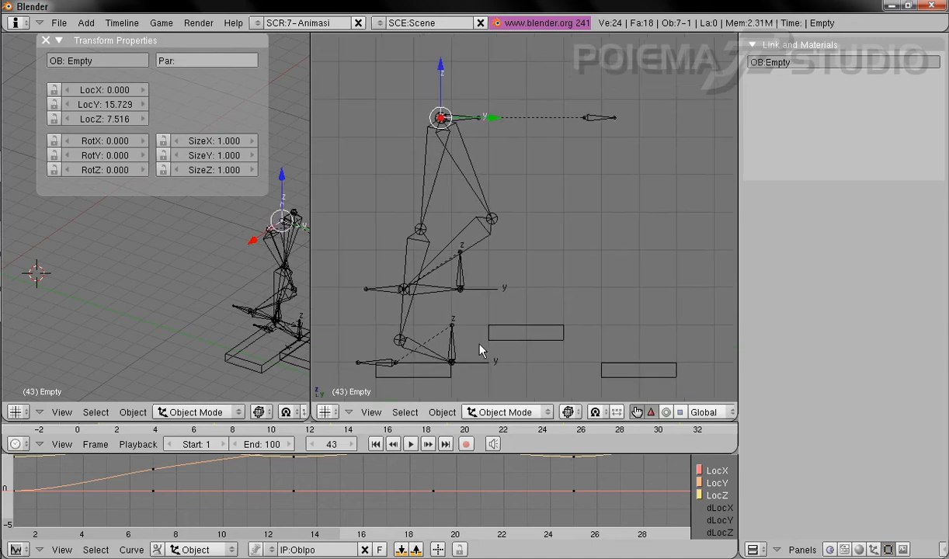
left_click_drag(442, 78, 431, 38)
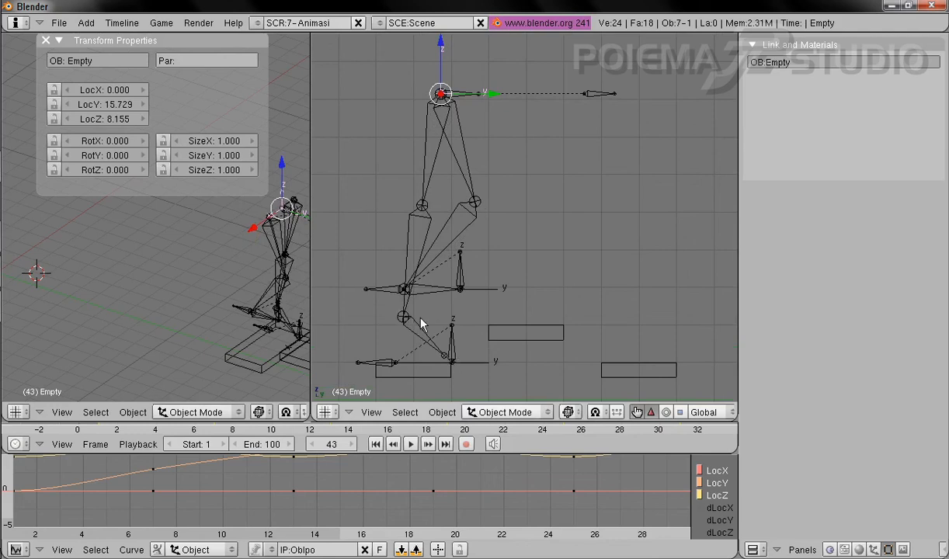
- Lift the right foot empty kaki_R further, to about LocY 16.399 and LocZ 4.155
right_click(469, 270)
key("g")
left_click(463, 204)
left_click(516, 246)
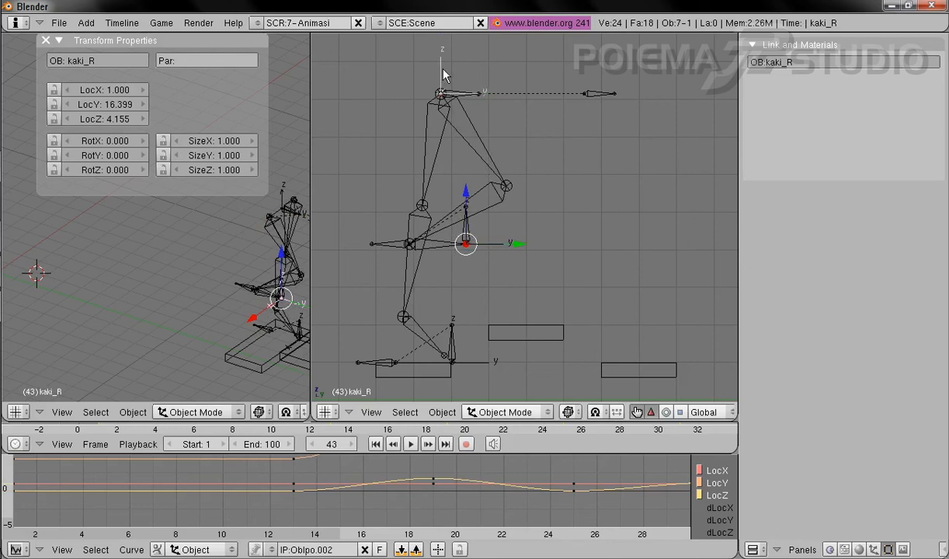
- Insert a Loc keyframe for the hip empty at frame 43
right_click(441, 92)
left_click(442, 413)
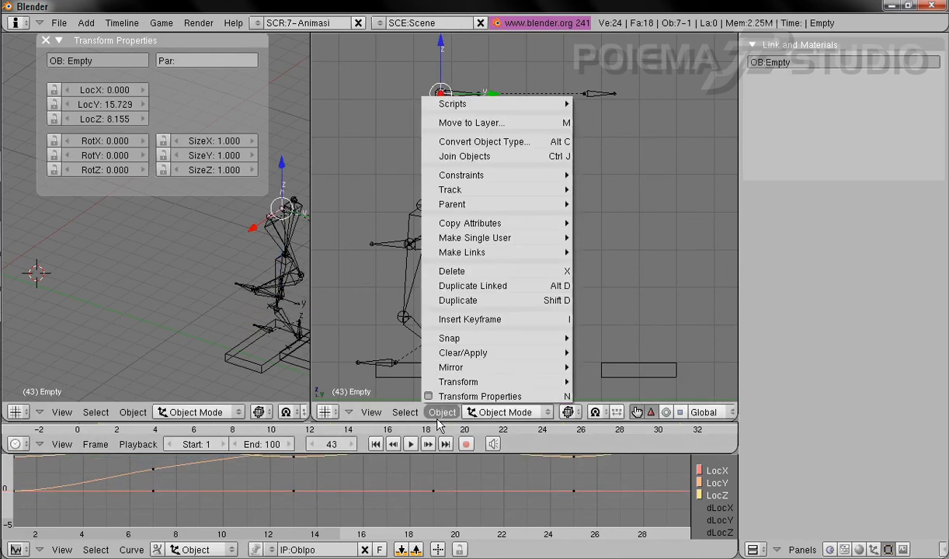
left_click(479, 319)
left_click(482, 320)
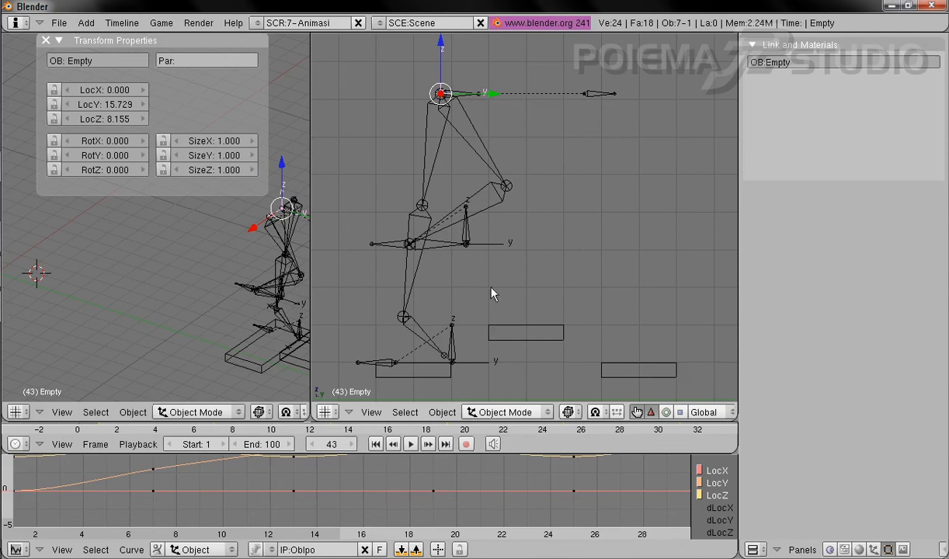
- Insert a Loc keyframe for the right foot empty kaki_R at frame 43
right_click(497, 242)
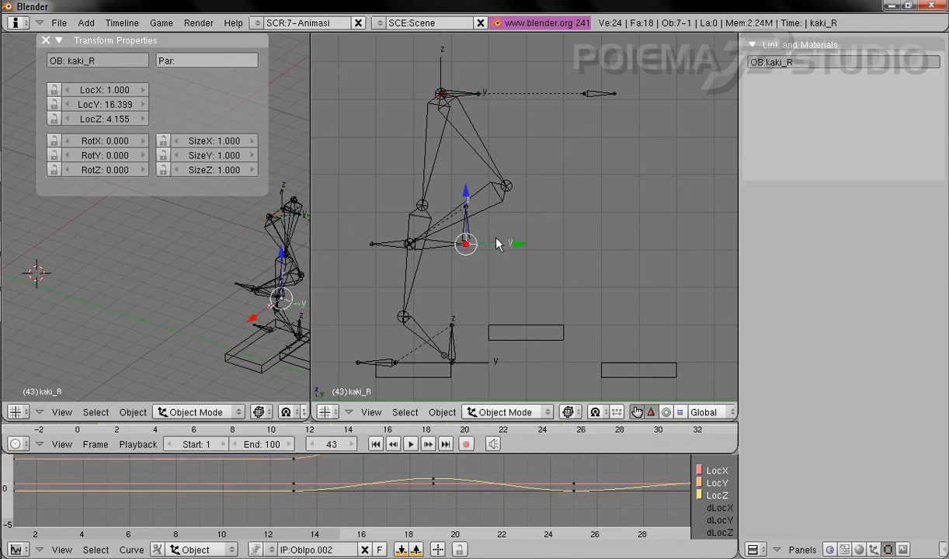
left_click(442, 413)
left_click(476, 323)
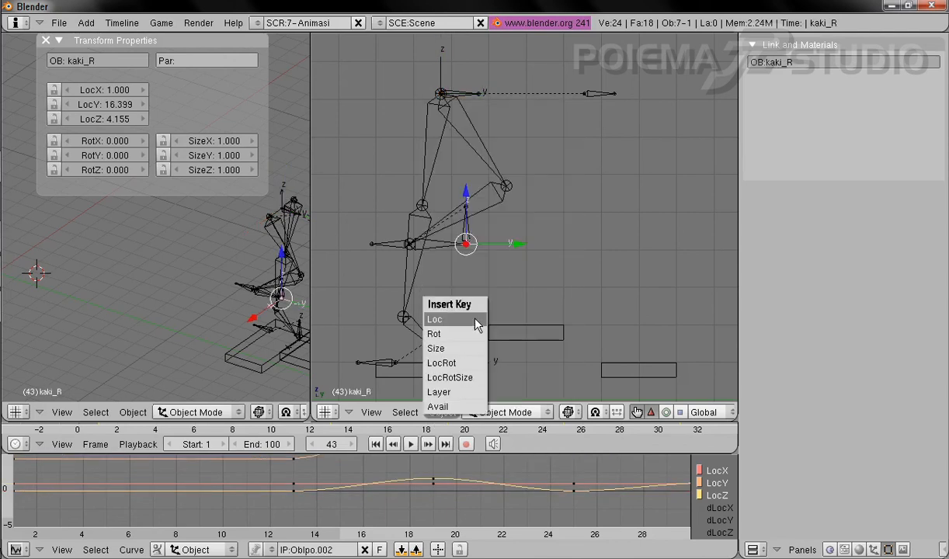
left_click(477, 325)
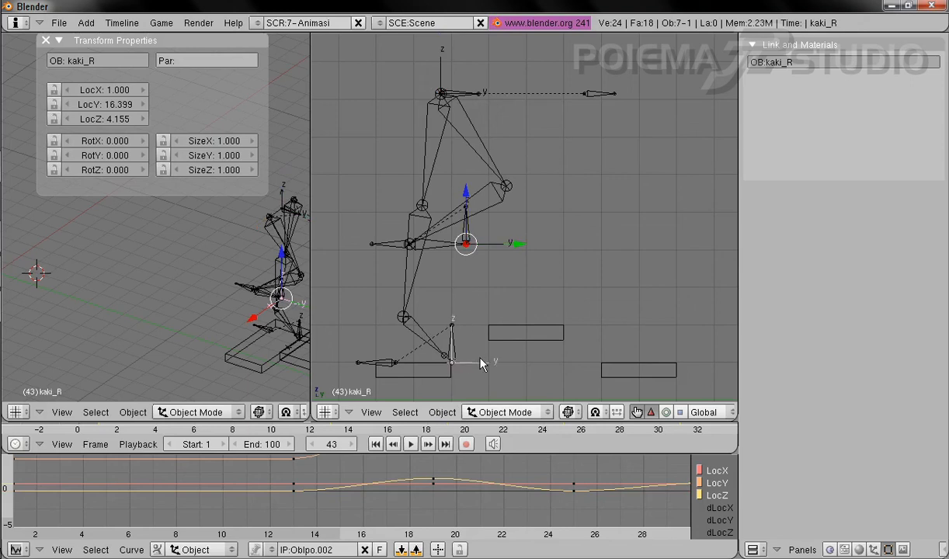
- Insert a Loc keyframe for the left foot empty kaki_L at frame 43
right_click(446, 355)
left_click(442, 412)
left_click(490, 321)
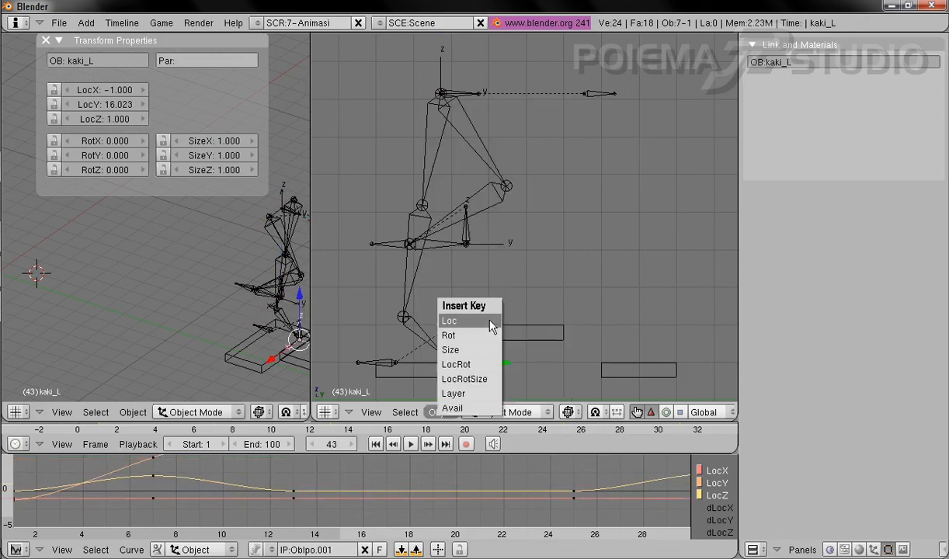
left_click(490, 324)
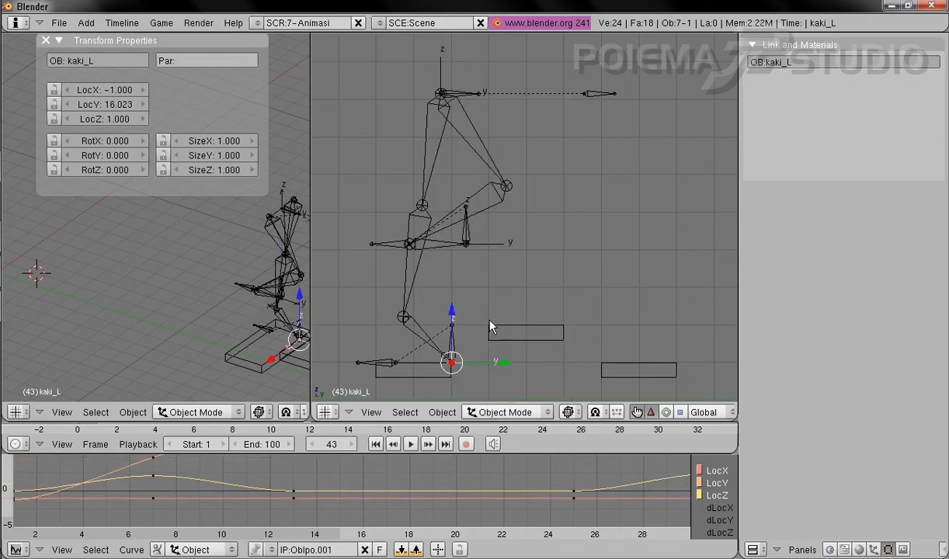
- Go to frame 55 and move the left foot empty kaki_L up and forward, to about LocY 21.480 and LocZ 3.421
left_click(334, 447)
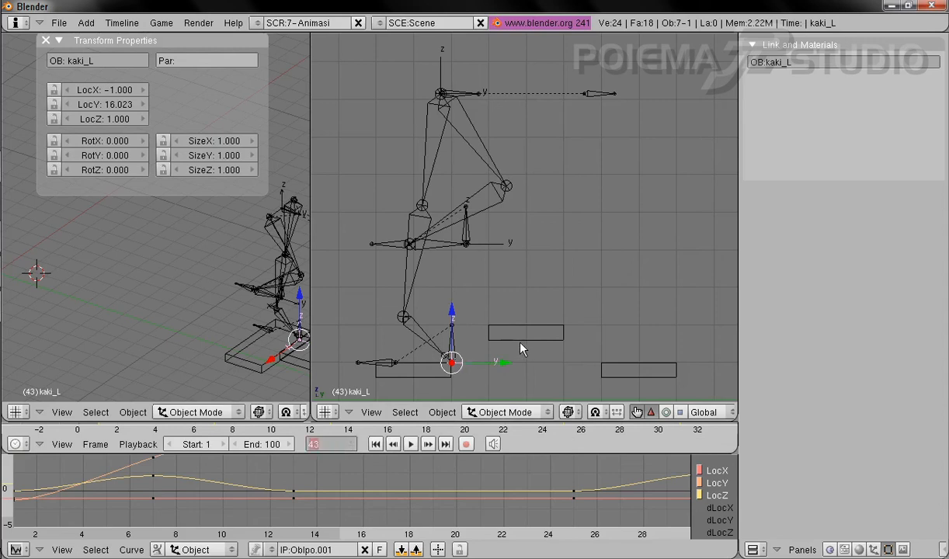
type("55")
key("Return")
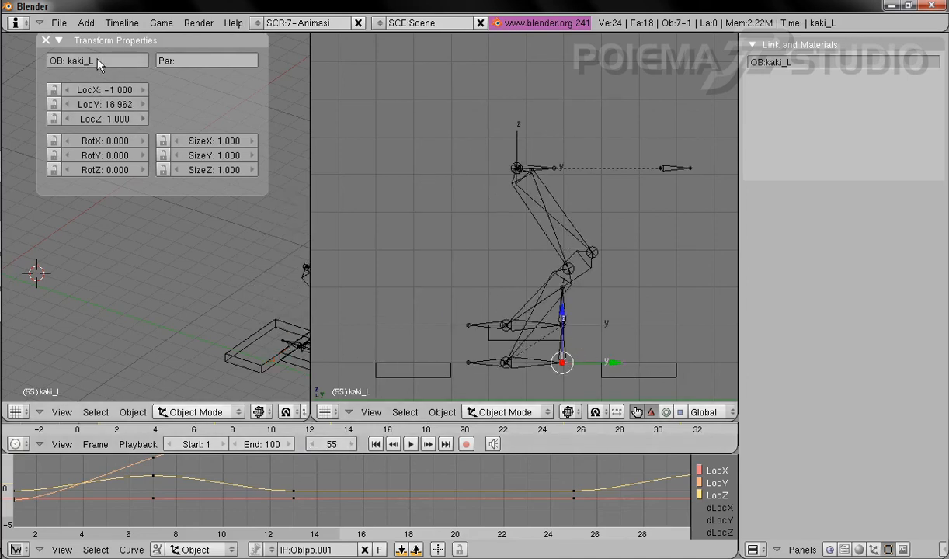
left_click_drag(563, 317, 581, 225)
left_click_drag(620, 274, 714, 288)
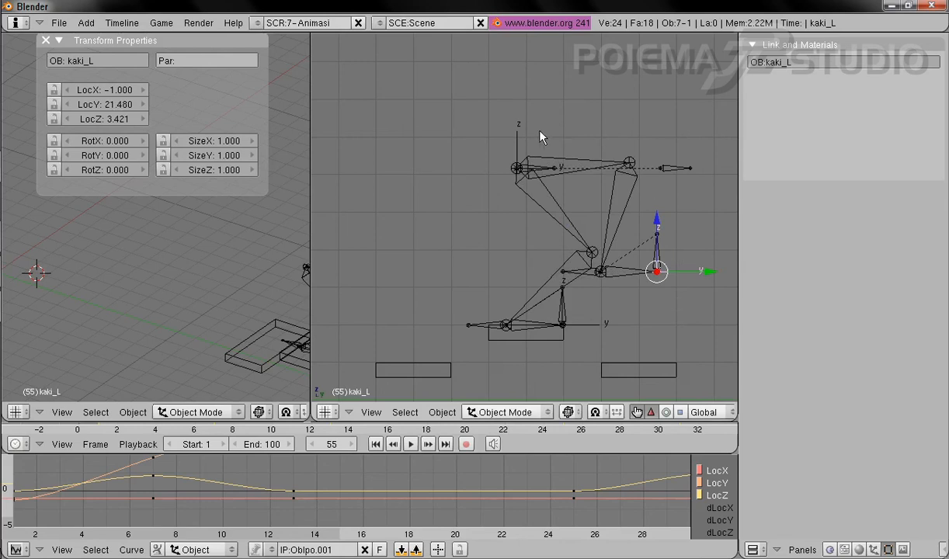
- Lower the left foot empty kaki_L to LocZ about 3.073 and move the hip empty to about LocY 18.699 and LocZ 7.396
right_click(519, 124)
left_click_drag(519, 119, 526, 73)
right_click(658, 220)
left_click_drag(659, 219, 656, 226)
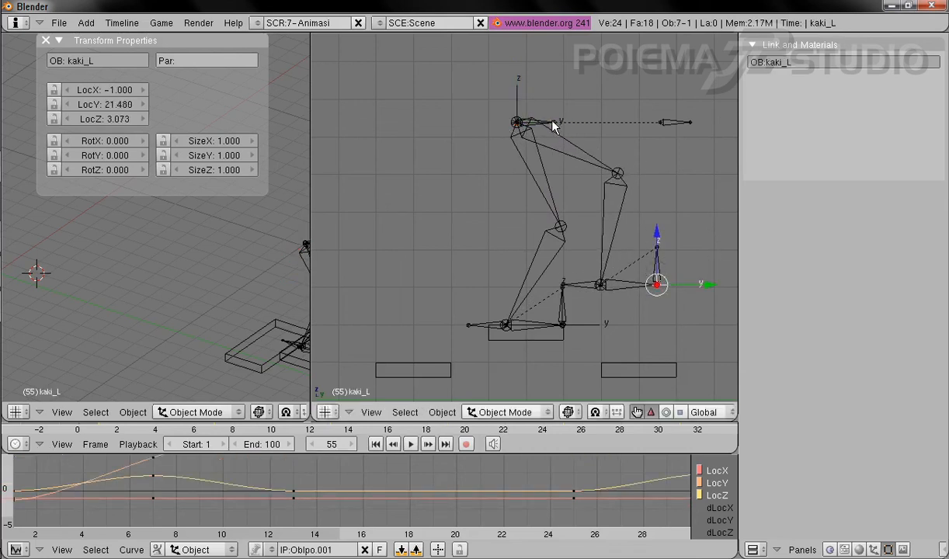
right_click(519, 122)
left_click_drag(545, 117, 511, 190)
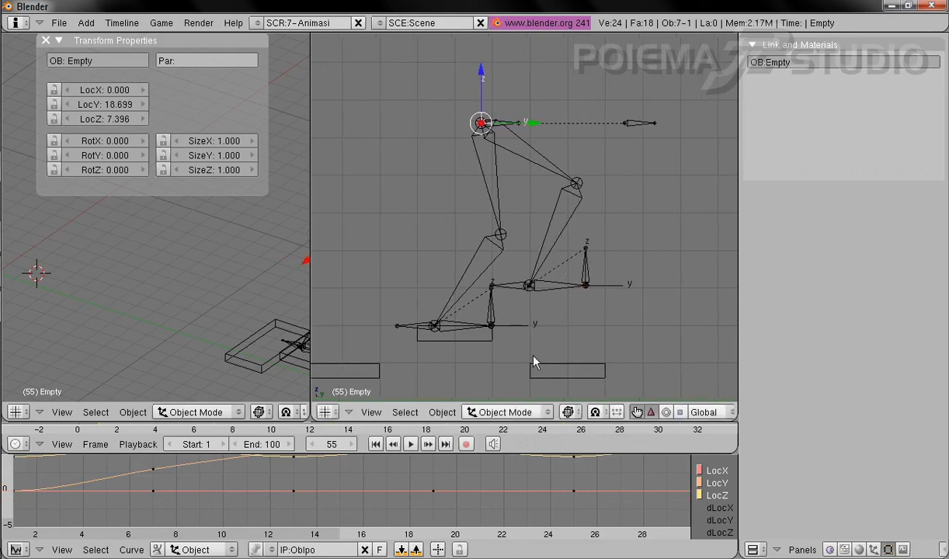
- Insert a Loc keyframe for the hip empty at frame 55
left_click(442, 412)
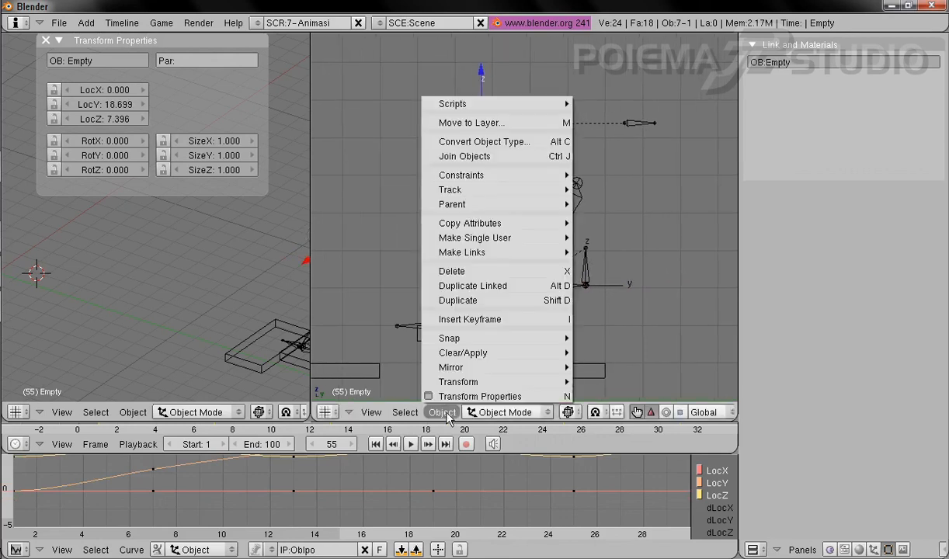
left_click(460, 319)
left_click(459, 325)
- Insert a Loc keyframe for the left foot empty kaki_L at frame 55
right_click(617, 285)
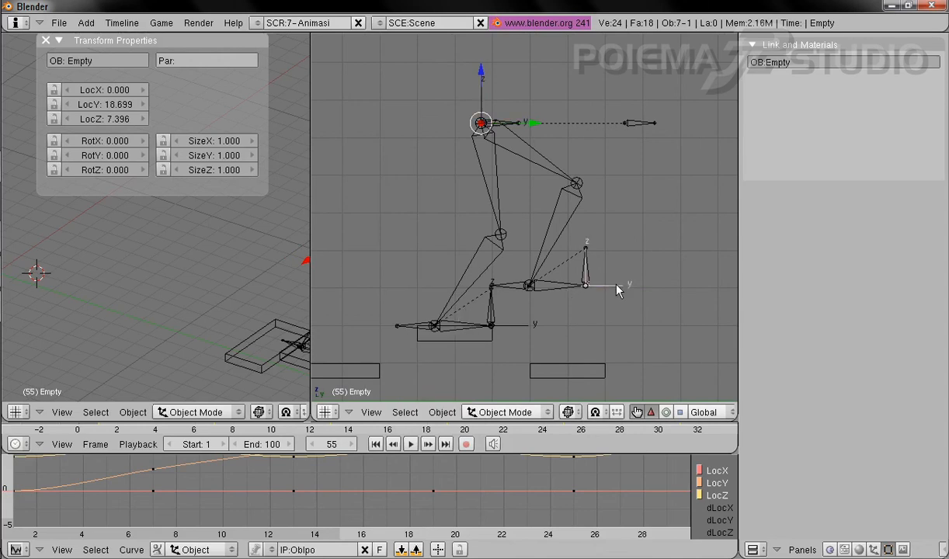
left_click(442, 412)
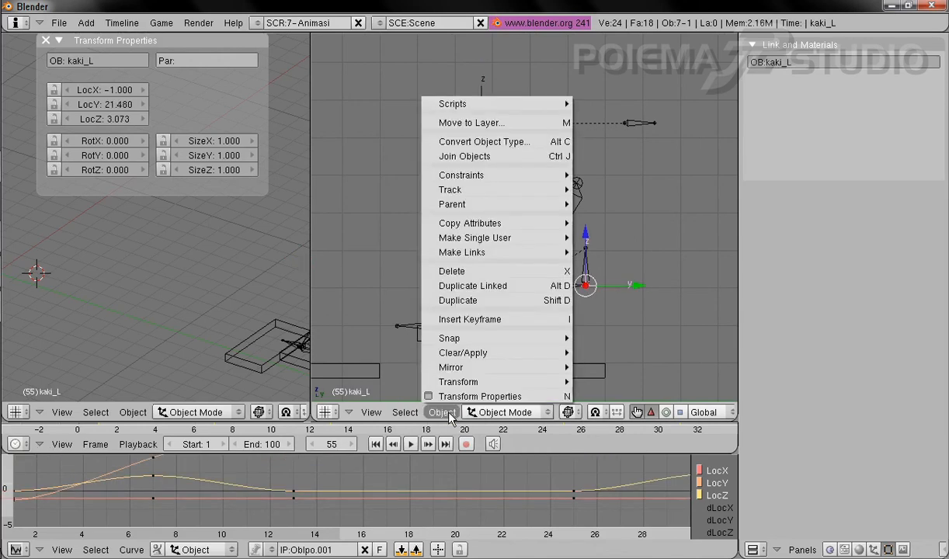
left_click(461, 318)
left_click(484, 322)
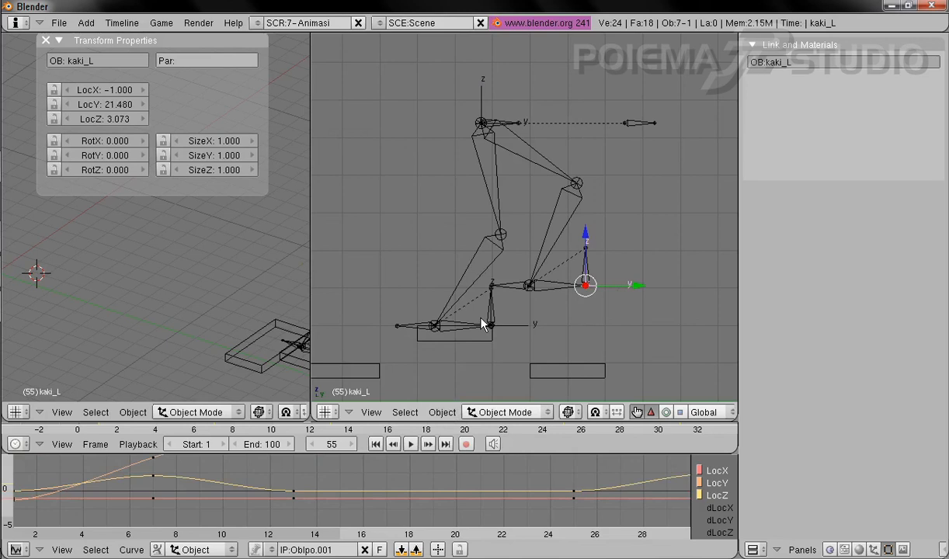
- Step frame by frame from frame 55 to 63 to examine how the left foot lands on the last slab
left_click(354, 444)
left_click(353, 444)
left_click(354, 444)
left_click(353, 445)
left_click(354, 445)
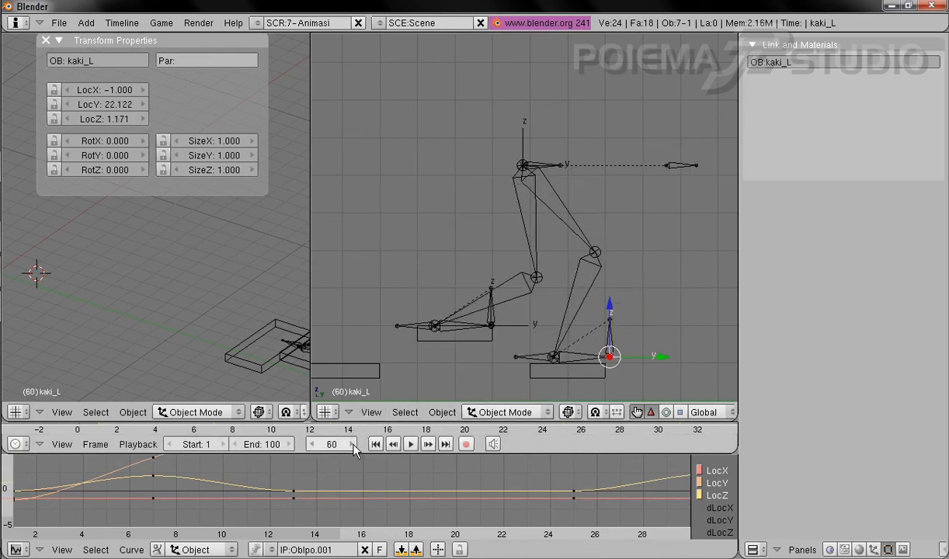
left_click(353, 445)
left_click(353, 445)
left_click(354, 445)
- Select the right foot empty kaki_R and go to frame 75
middle_click_drag(630, 359, 568, 321, "shift")
right_click(455, 288)
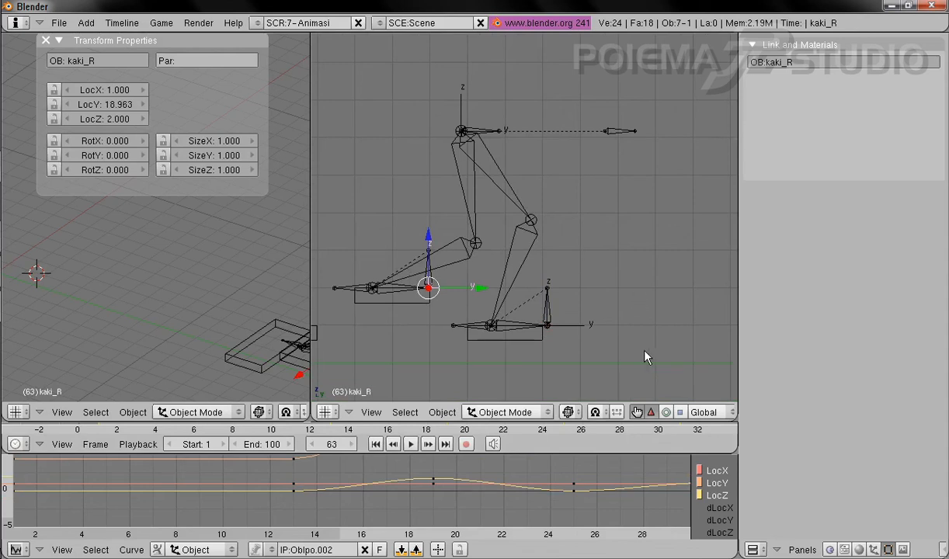
left_click(345, 442)
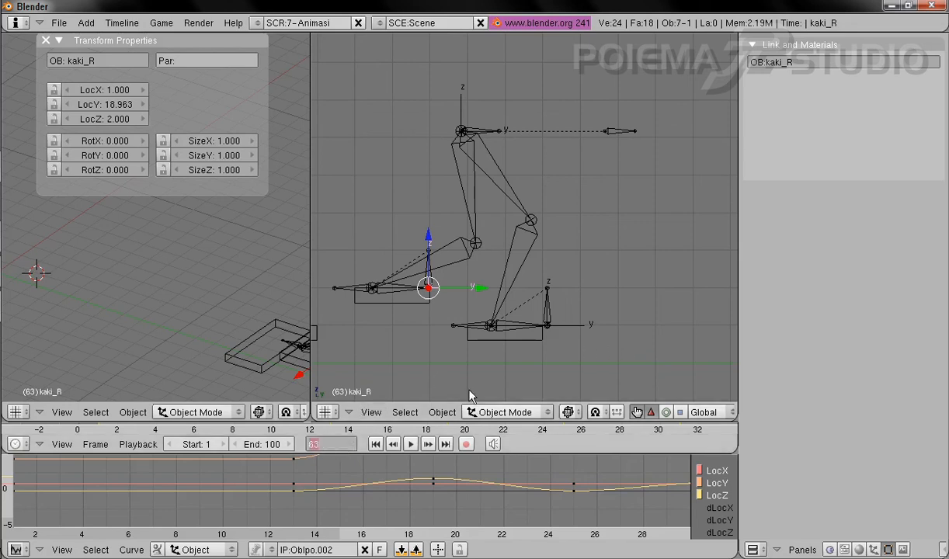
type("8")
type("5")
key("Return")
type("75")
key("Return")
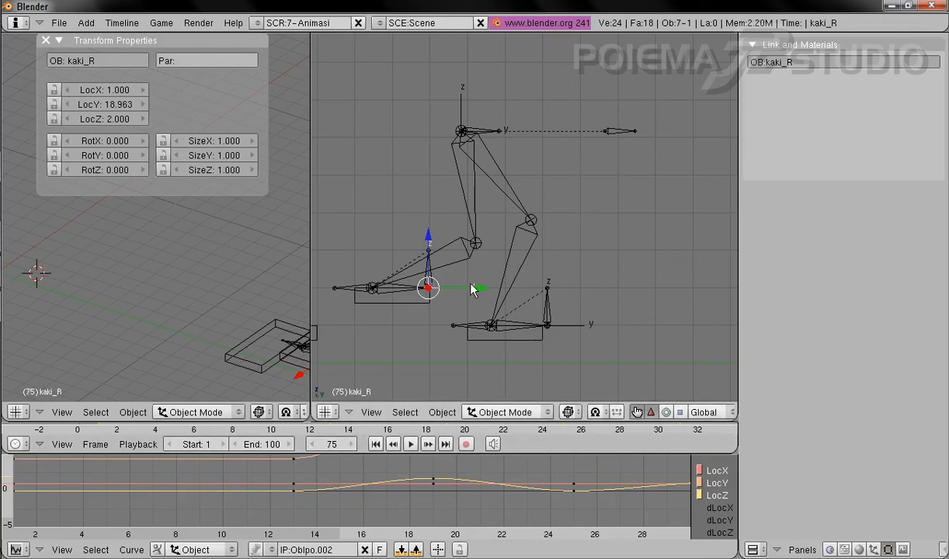
- Set LocZ of the right foot empty kaki_R to 0 and move it forward past the last slab to LocY about 25.162
left_click(108, 123)
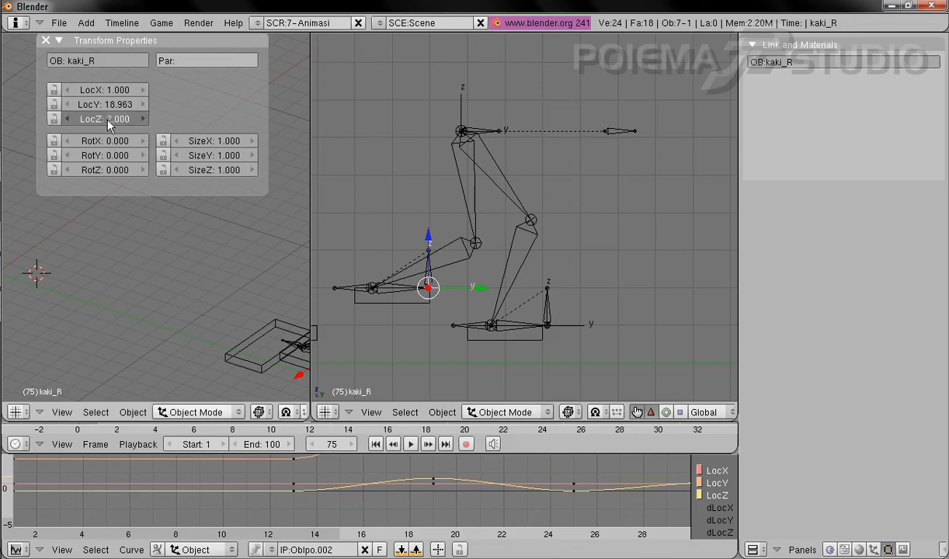
type("0")
key("Return")
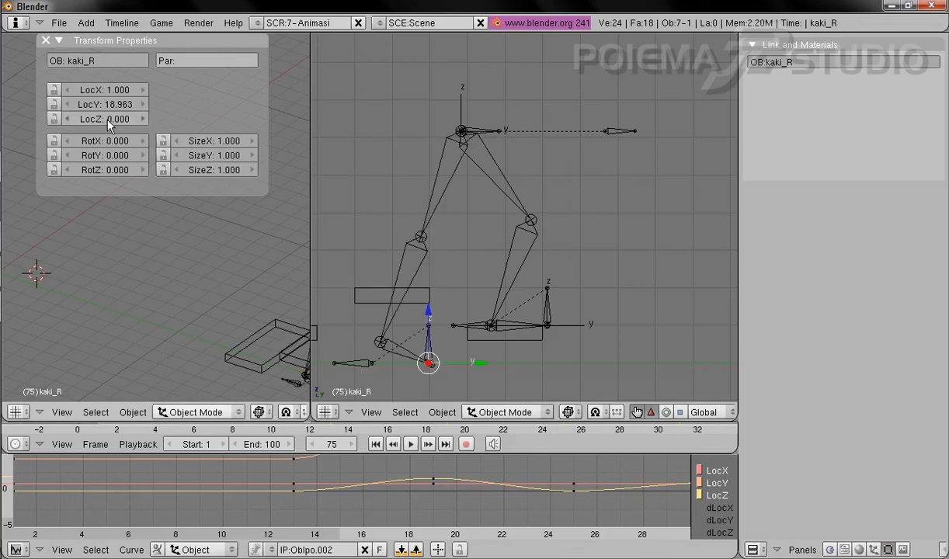
left_click_drag(477, 364, 706, 377)
- Move the hip empty forward to LocY about 23.172 and lower it so the knees bend
right_click(459, 97)
left_click_drag(525, 142, 656, 155)
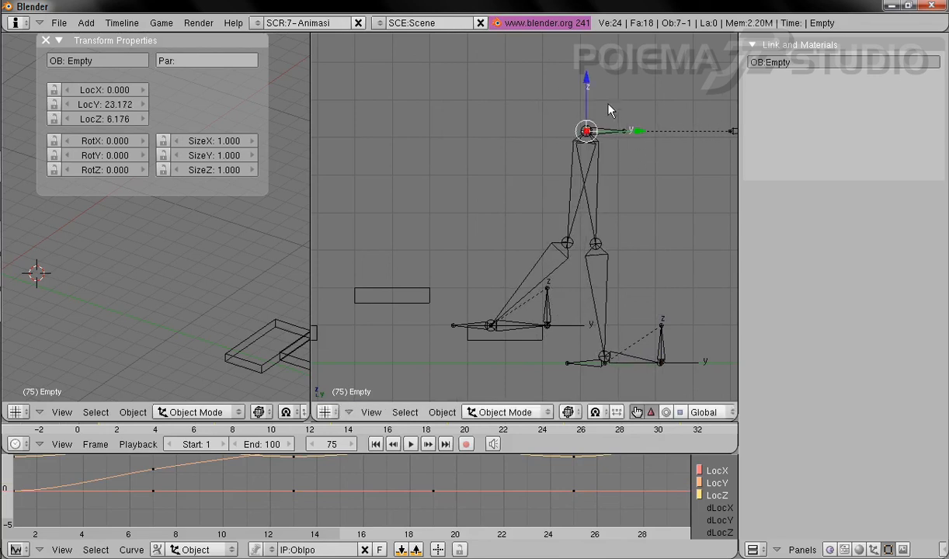
left_click_drag(588, 84, 559, 112)
scroll(564, 245, "down", 1, "ctrl")
middle_click_drag(565, 246, 482, 215, "shift")
- Move the right foot empty kaki_R further forward along the ground to LocY about 26.169
right_click(579, 334)
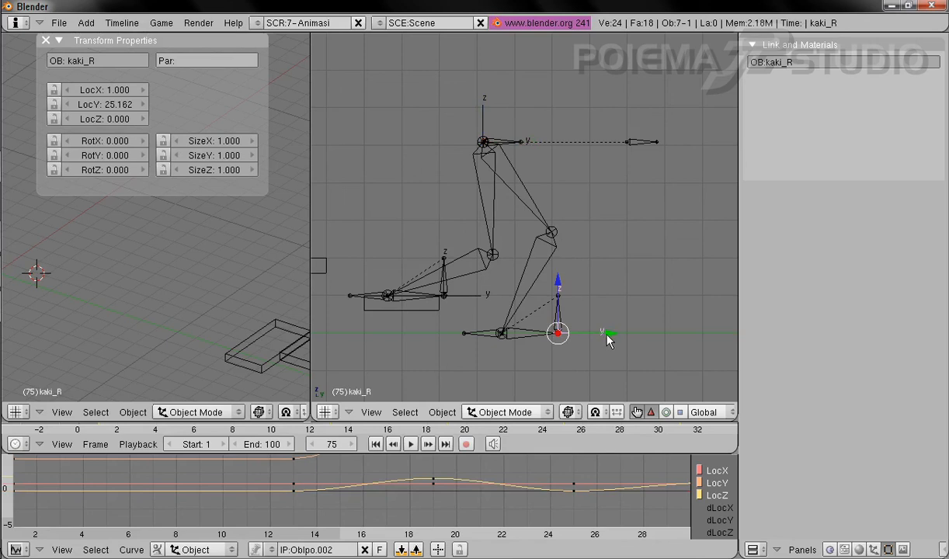
key("g")
left_click(646, 335)
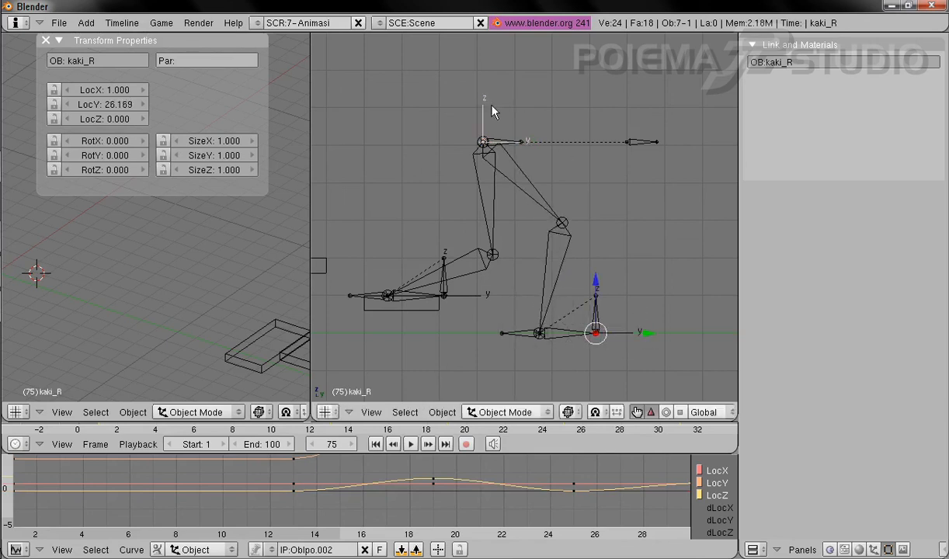
- Raise the hip empty to LocZ about 5.556 and shift both it and the right foot empty kaki_R slightly back
right_click(489, 103)
left_click_drag(483, 93, 483, 74)
left_click_drag(529, 127, 509, 135)
right_click(617, 333)
mouse_move(648, 334)
left_mouse_down()
mouse_move(620, 335)
mouse_move(634, 332)
left_mouse_up()
- Move the hip empty forward to LocY about 23.521 and the right foot empty kaki_R to LocY about 26.130
right_click(458, 122)
left_click_drag(513, 123, 550, 144)
right_click(579, 332)
left_click_drag(621, 335, 643, 333)
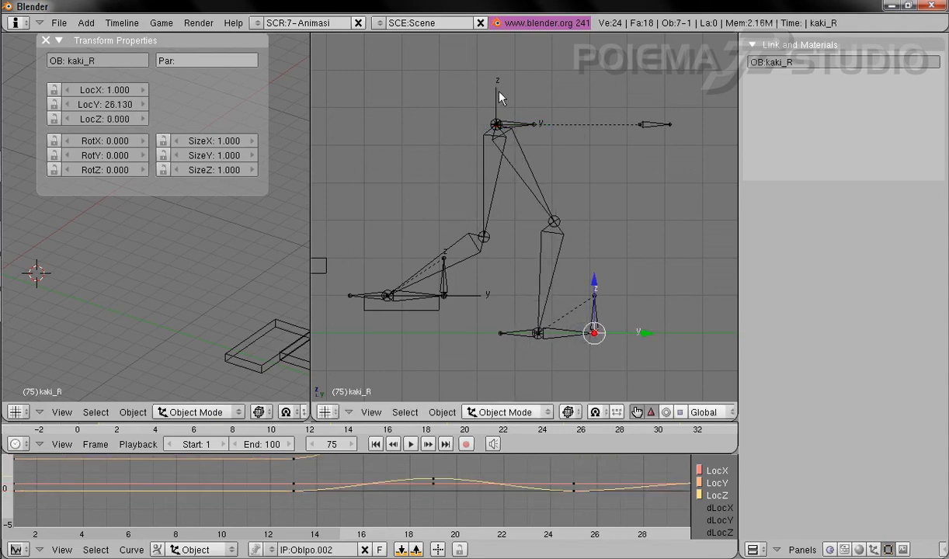
- Insert a Loc keyframe for the hip empty at frame 75
right_click(496, 120)
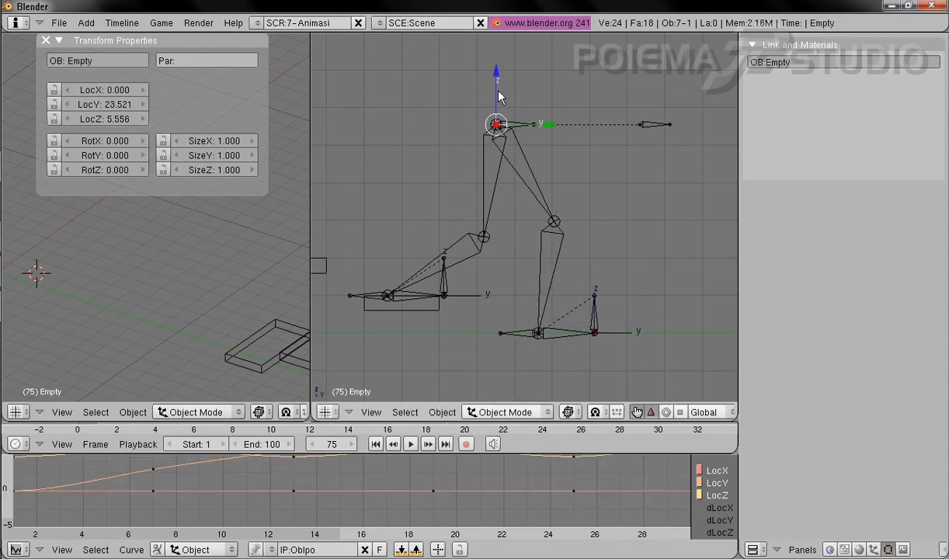
left_click(442, 412)
left_click(476, 329)
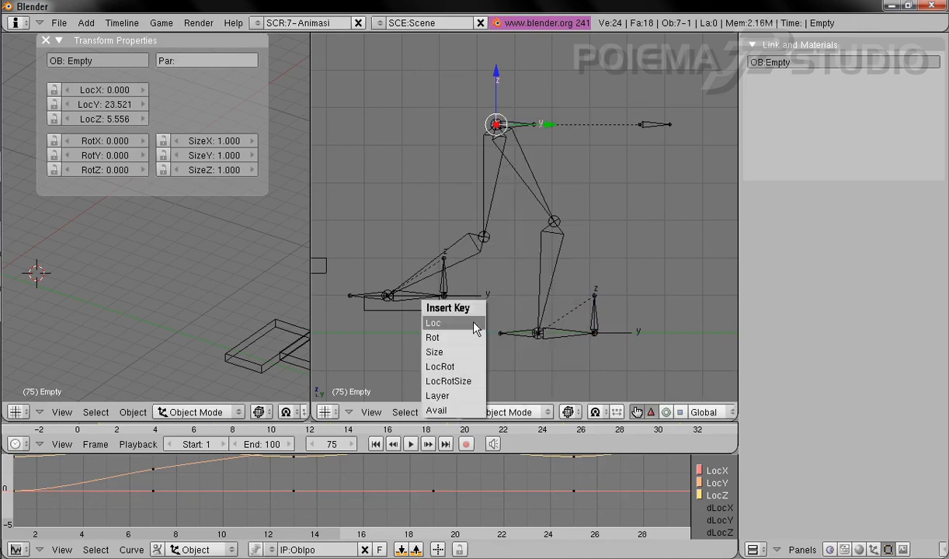
left_click(475, 323)
- Insert Loc keyframes for the left foot empty kaki_L and the right foot empty kaki_R at frame 75
right_click(476, 302)
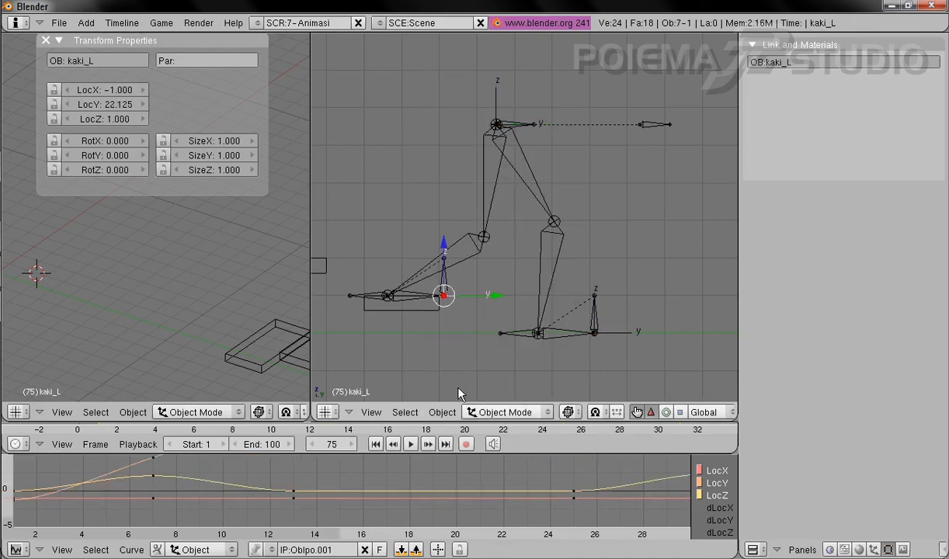
left_click(442, 412)
left_click(474, 314)
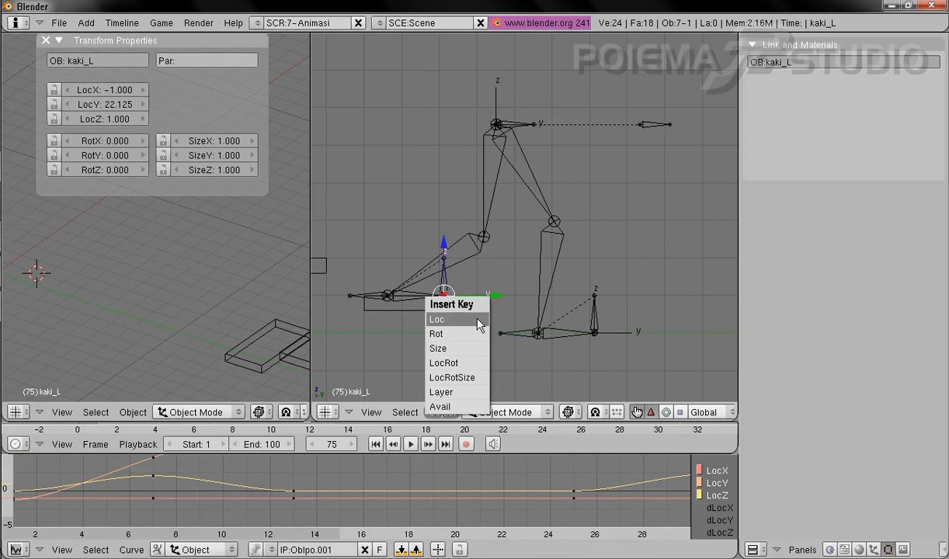
left_click(477, 320)
right_click(588, 321)
left_click(440, 412)
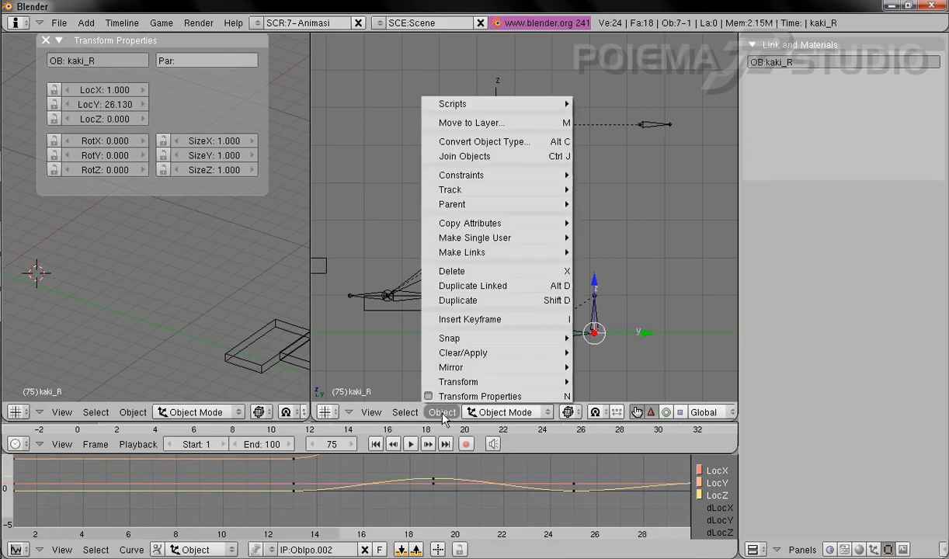
left_click(473, 318)
left_click(474, 323)
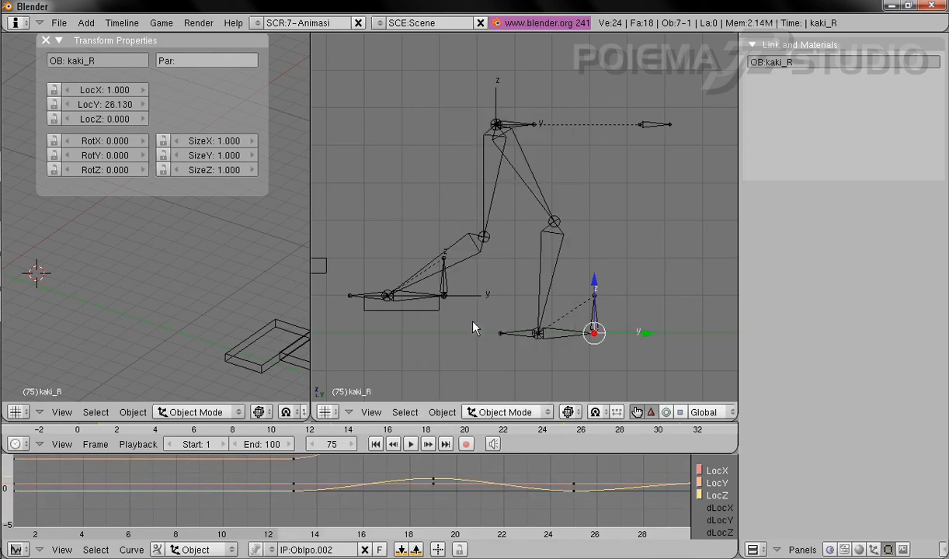
- At frame 69, raise the right foot empty kaki_R and move it forward to LocY about 25.026 and LocZ about 1.898
middle_click_drag(614, 303, 590, 308, "shift")
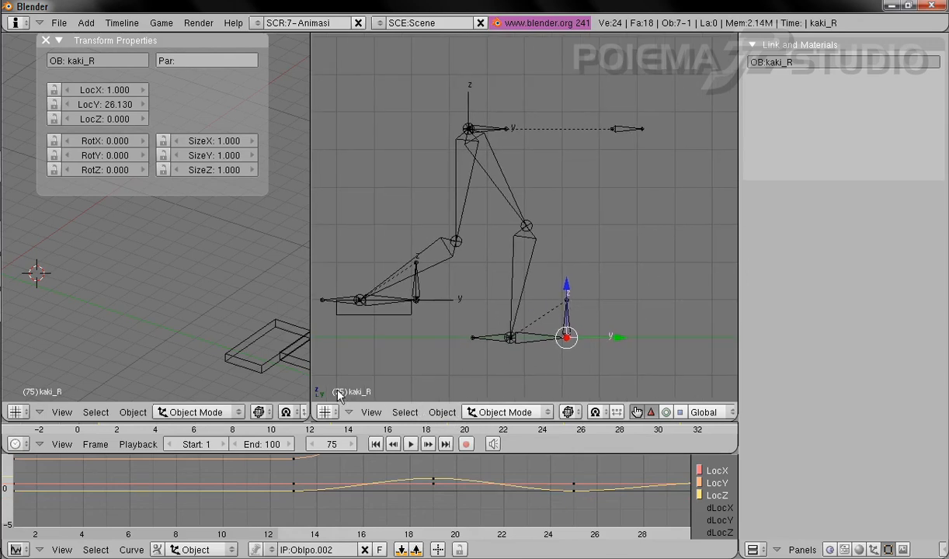
left_click(332, 447)
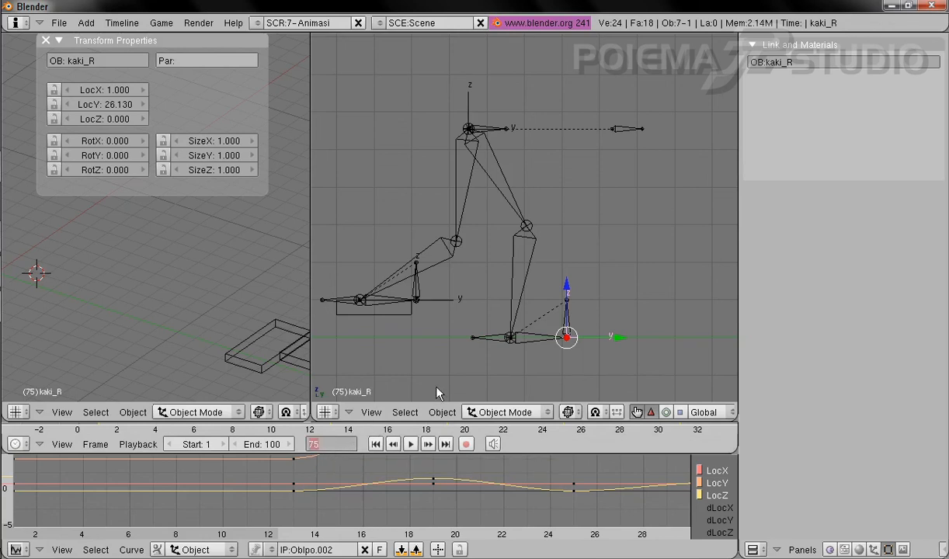
type("69")
key("Return")
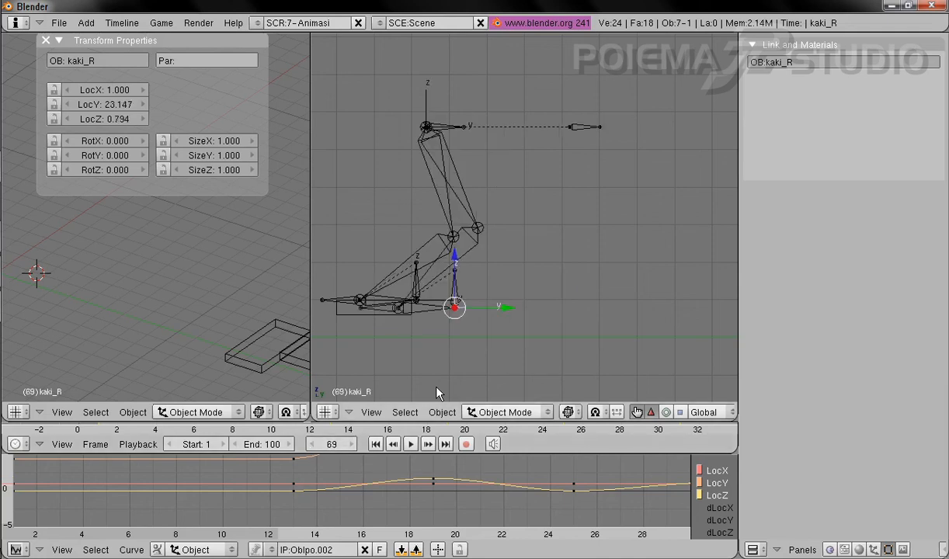
left_click_drag(456, 259, 454, 219)
left_click_drag(476, 264, 549, 271)
left_click_drag(526, 220, 516, 216)
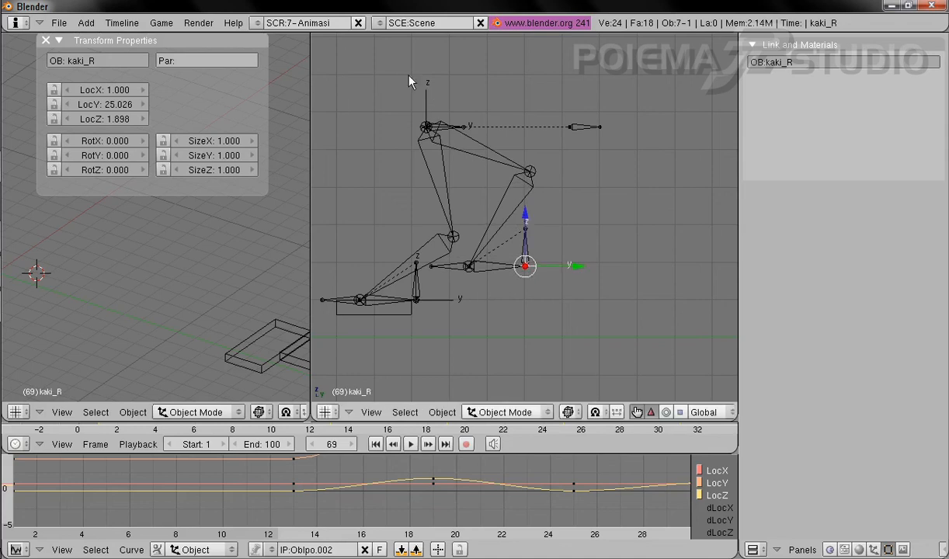
- Raise the hip empty to LocZ about 6.592 and shift it slightly back to LocY about 22.119
right_click(426, 98)
left_click_drag(426, 85, 426, 49)
left_click_drag(477, 89, 467, 88)
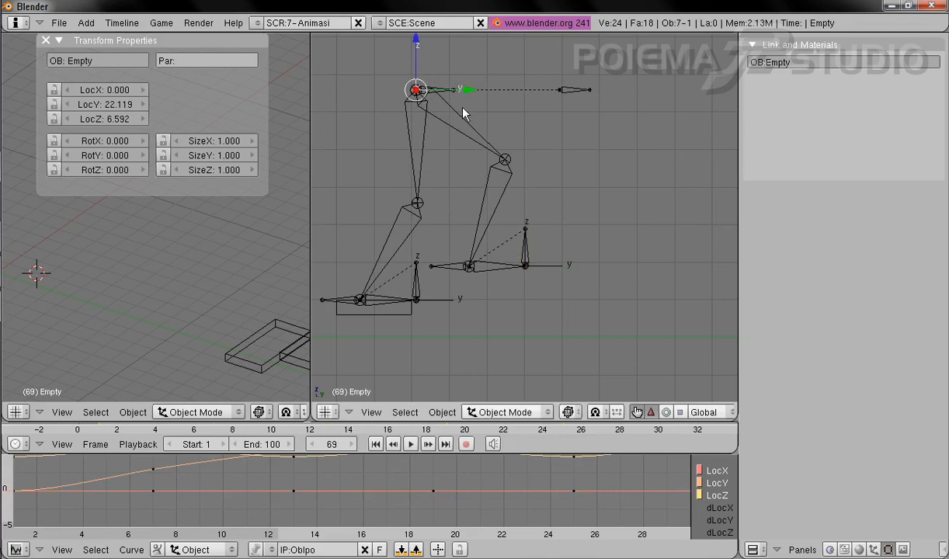
- Insert Loc keyframes for the hip empty and the right foot empty kaki_R at frame 69
left_click(442, 412)
left_click(465, 320)
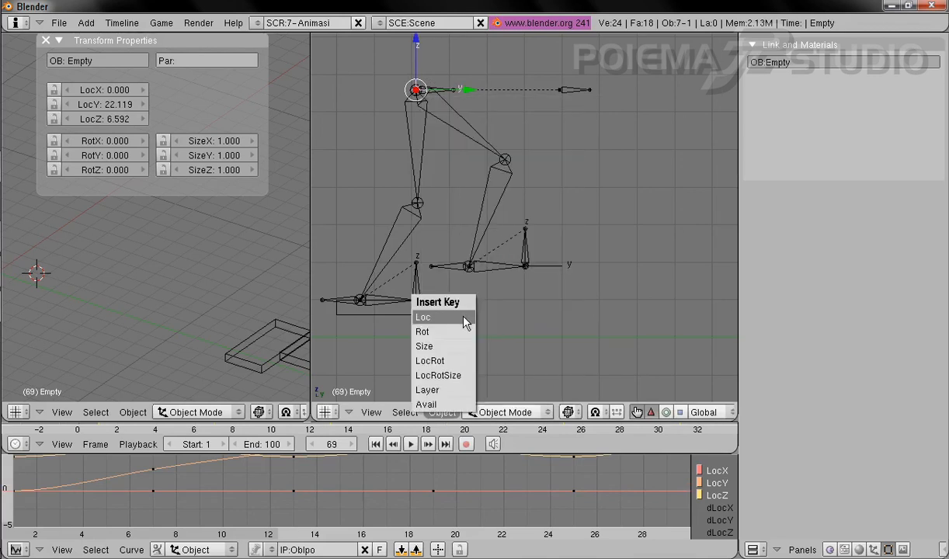
left_click(464, 320)
right_click(526, 256)
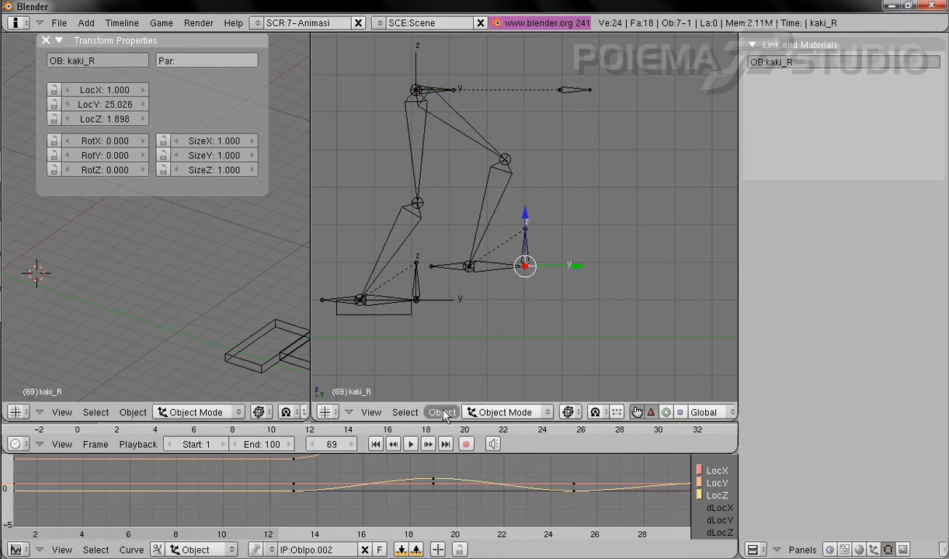
left_click(442, 412)
left_click(462, 317)
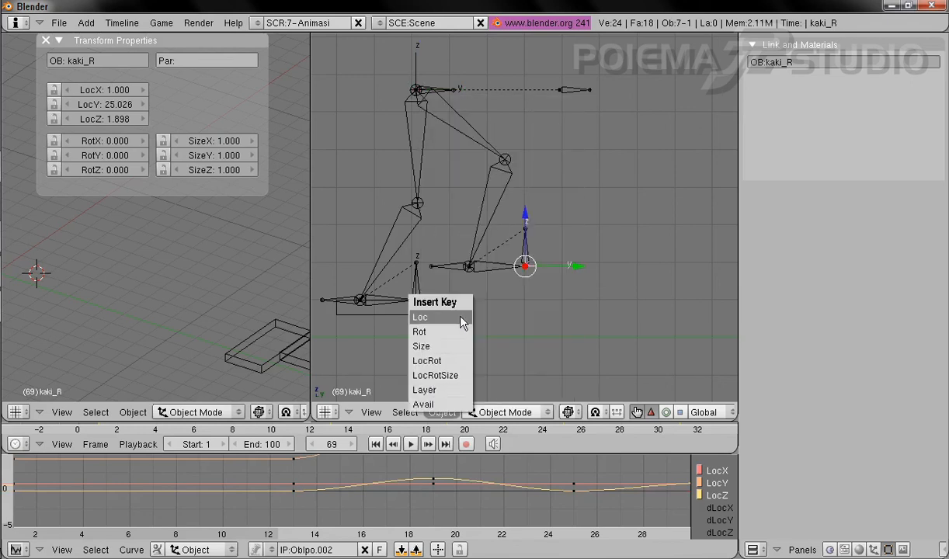
left_click(462, 318)
- Advance the animation to frame 75 and on to frame 83
middle_click_drag(603, 311, 510, 340, "shift")
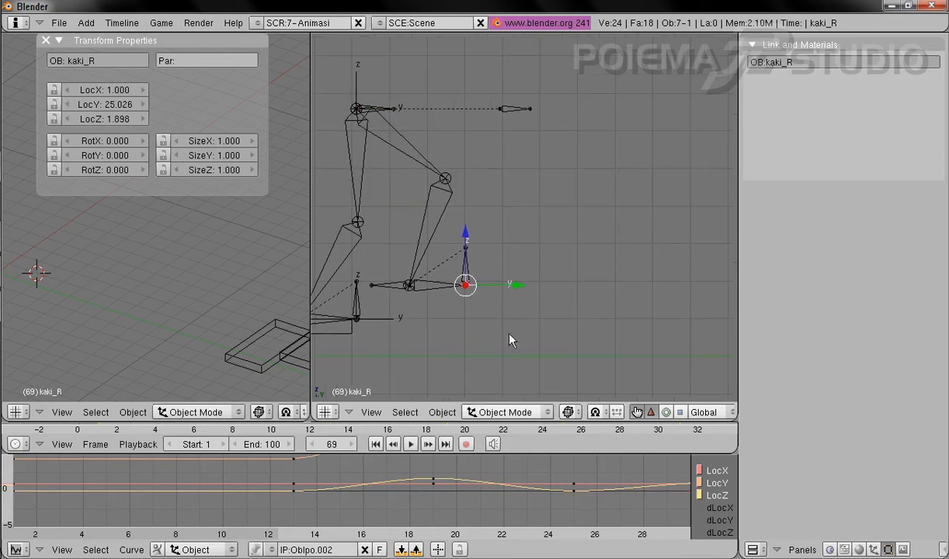
left_click(332, 448)
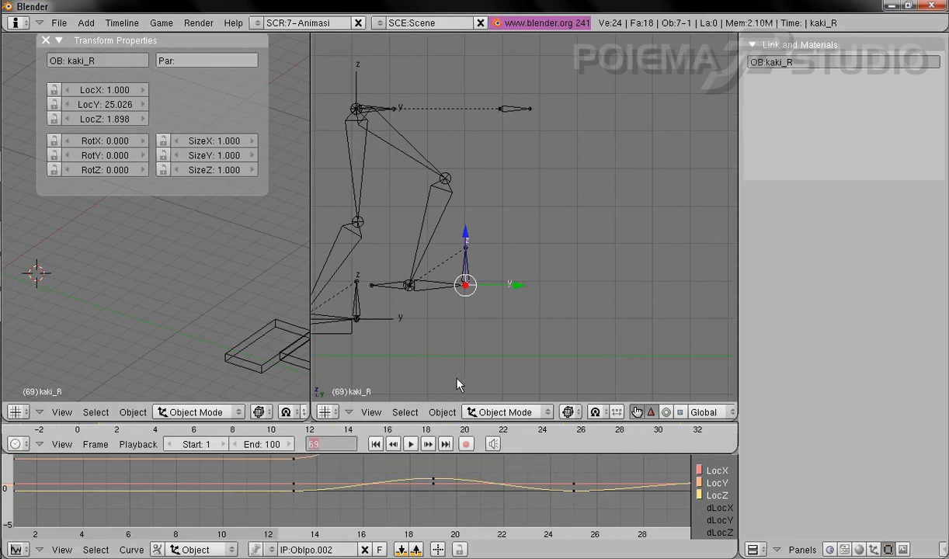
type("75")
key("Return")
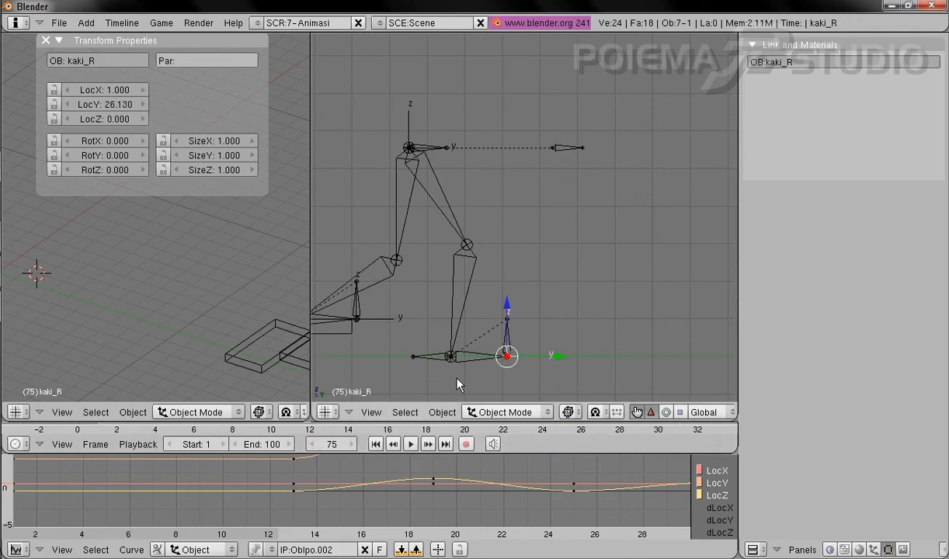
middle_click_drag(483, 324, 503, 251, "shift")
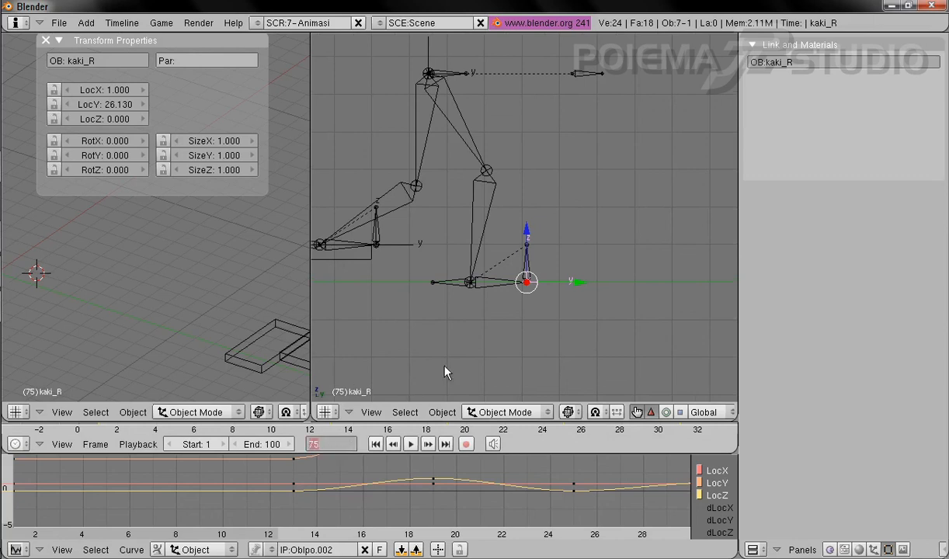
key("BackSpace")
type("83")
key("Return")
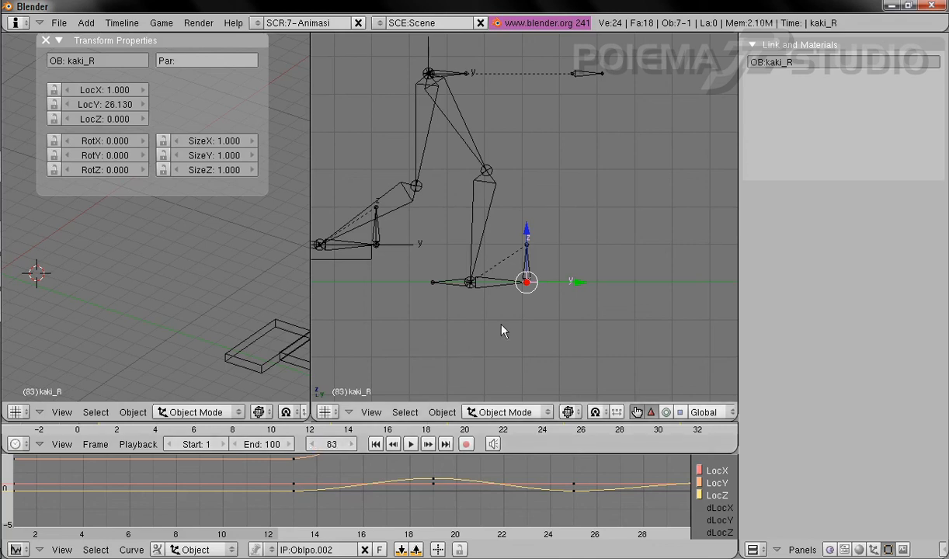
- Set the left foot empty kaki_L to LocZ 0.000 and move it forward beside the right foot to LocY about 25.980
right_click(388, 248)
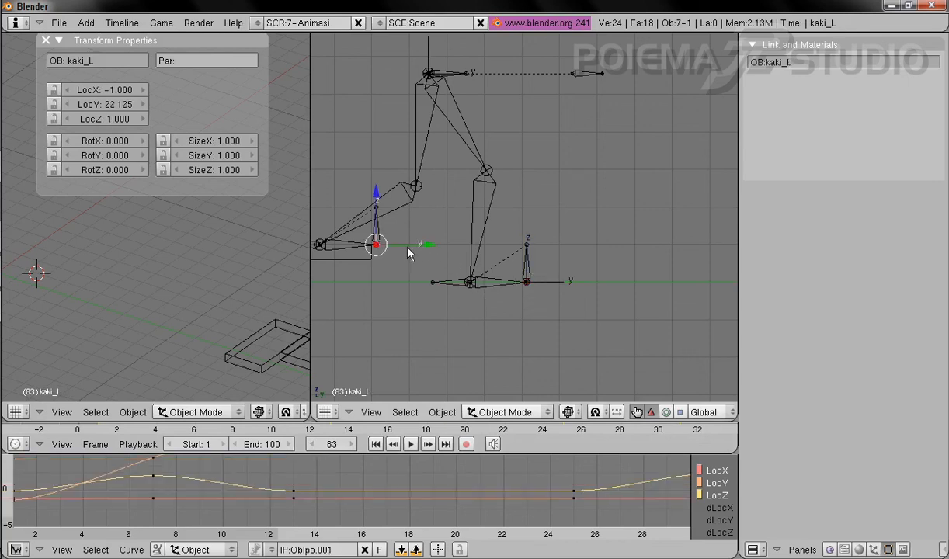
left_click(109, 120)
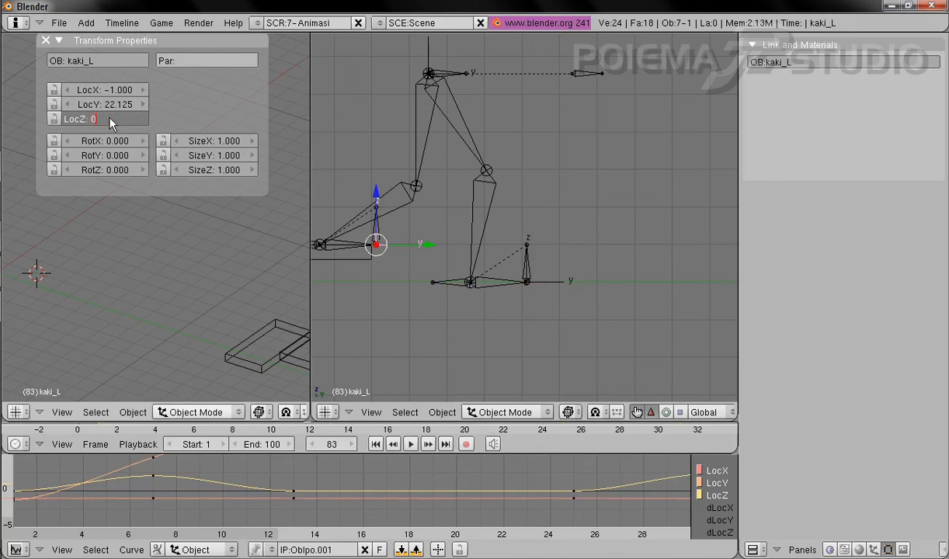
type("000")
key("Return")
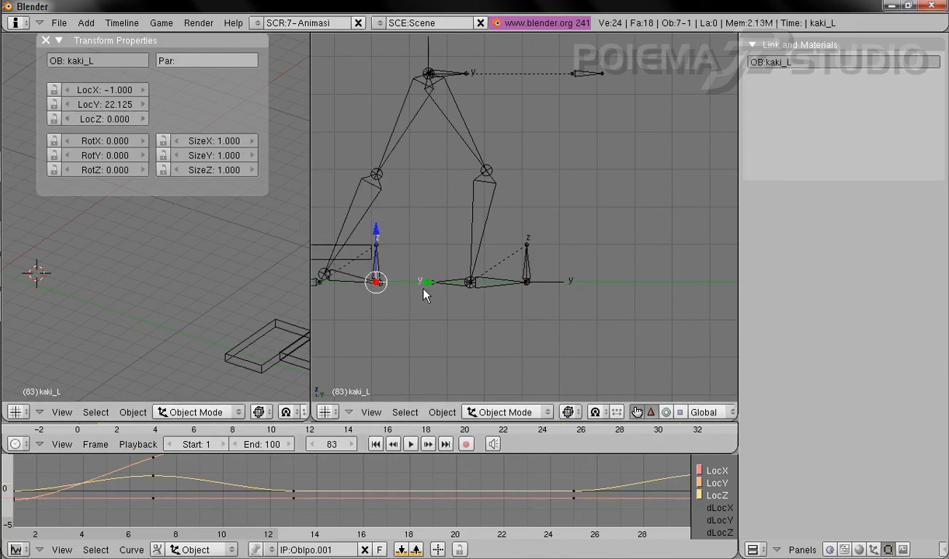
key("g")
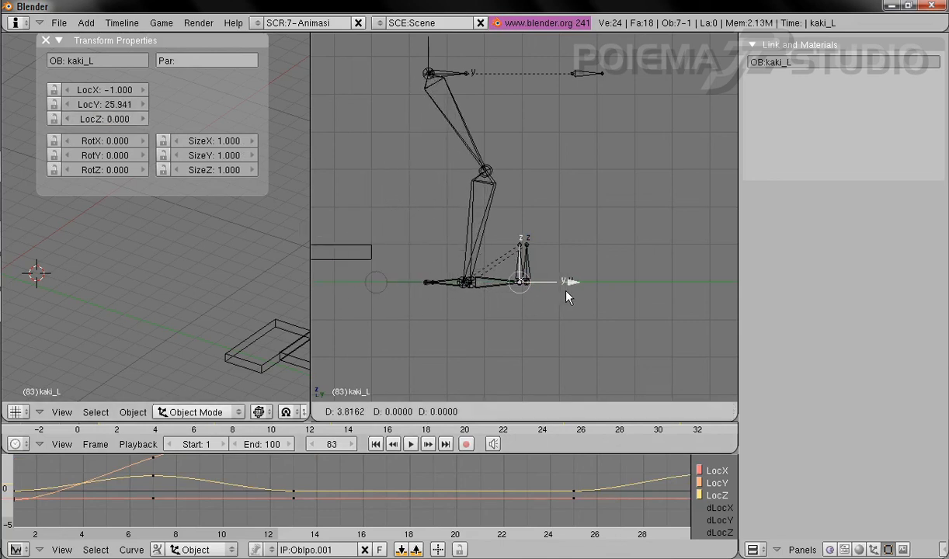
left_click(568, 293)
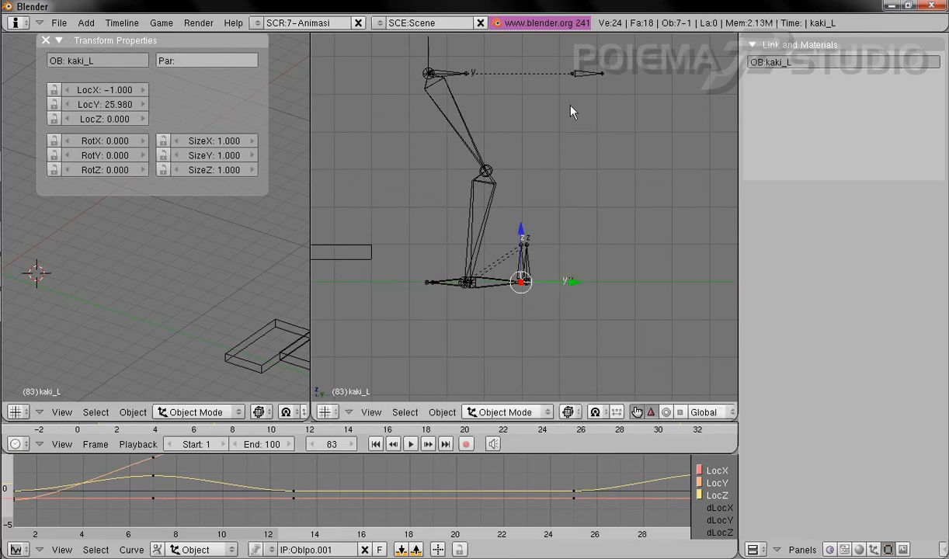
- Move the hip empty forward and down to LocY about 24.257 and LocZ about 4.684
right_click(431, 54)
mouse_move(483, 76)
left_mouse_down()
mouse_move(524, 78)
mouse_move(475, 56)
mouse_move(476, 76)
left_mouse_up()
left_click_drag(520, 97, 503, 102)
left_click_drag(457, 55, 456, 66)
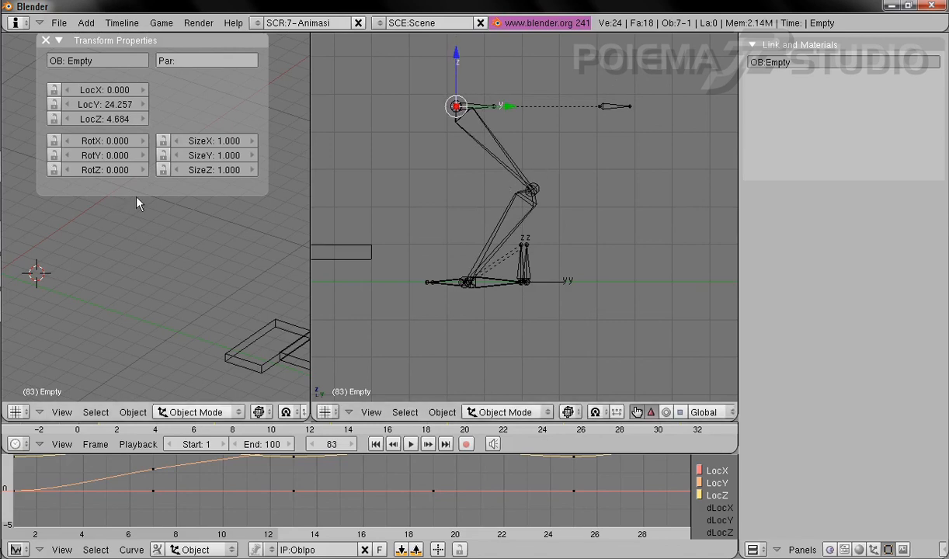
- Insert a Loc keyframe for the hip empty at frame 83
middle_click_drag(221, 352, 93, 326, "shift")
middle_click_drag(172, 327, 28, 278, "shift")
mouse_move(202, 312)
middle_mouse_down("shift")
mouse_move(180, 309)
mouse_move(195, 297)
middle_mouse_up("shift")
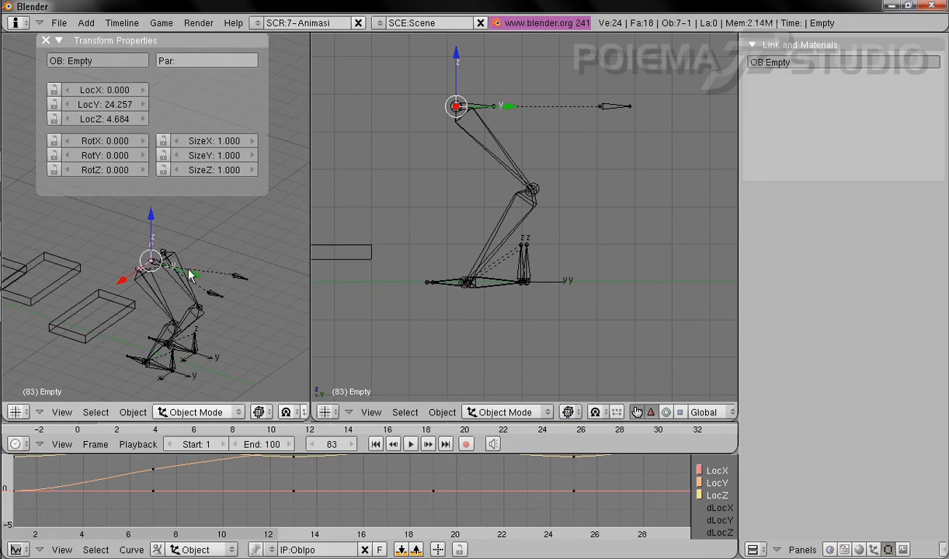
left_click(437, 411)
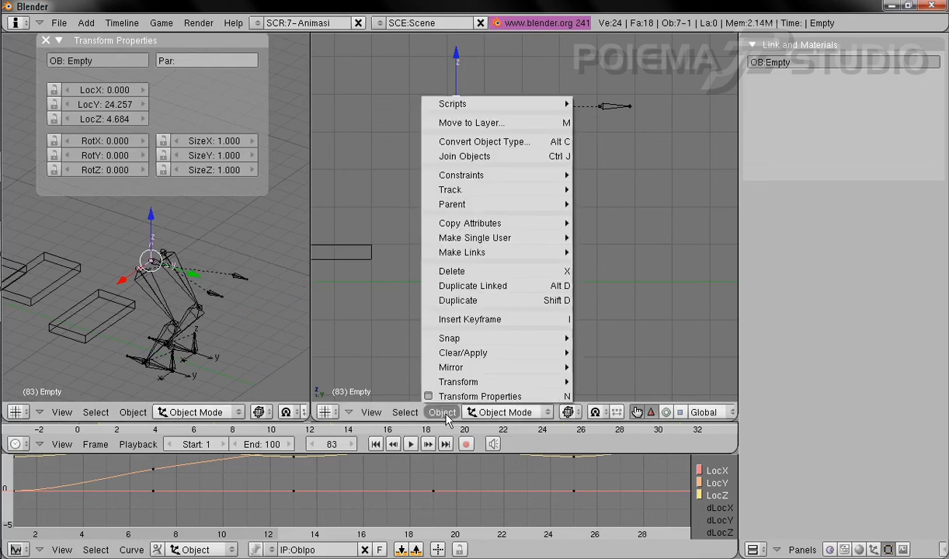
left_click(470, 319)
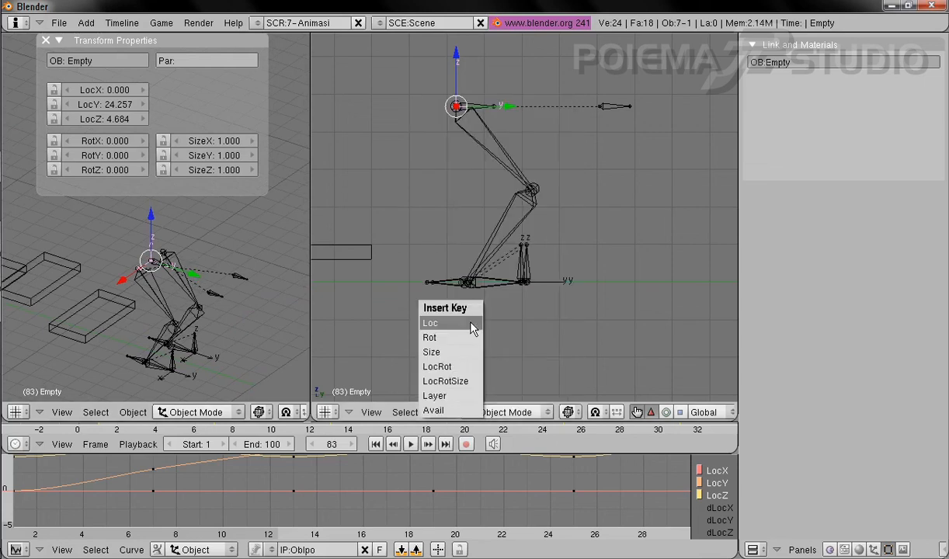
left_click(470, 324)
- Insert Loc keyframes for both foot empties, kaki_L and kaki_R, at frame 83
right_click(206, 359)
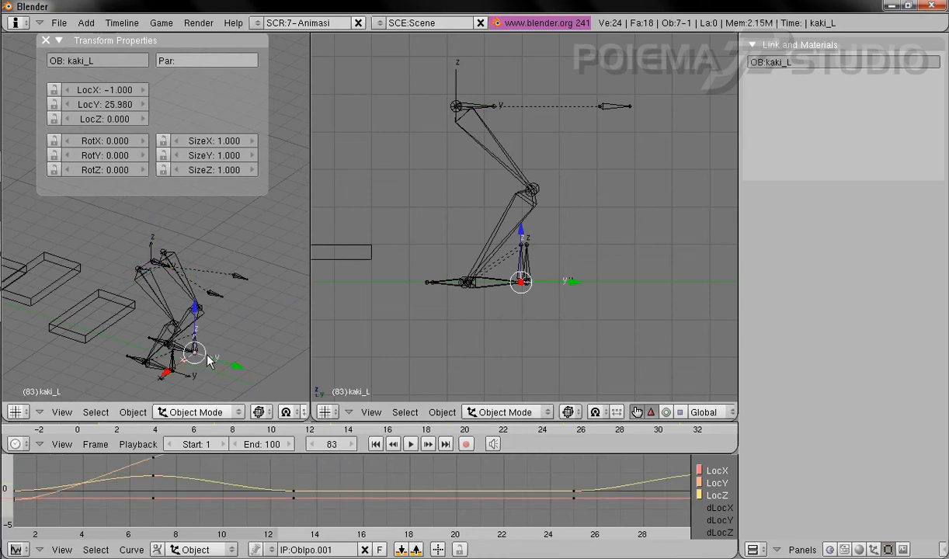
left_click(442, 412)
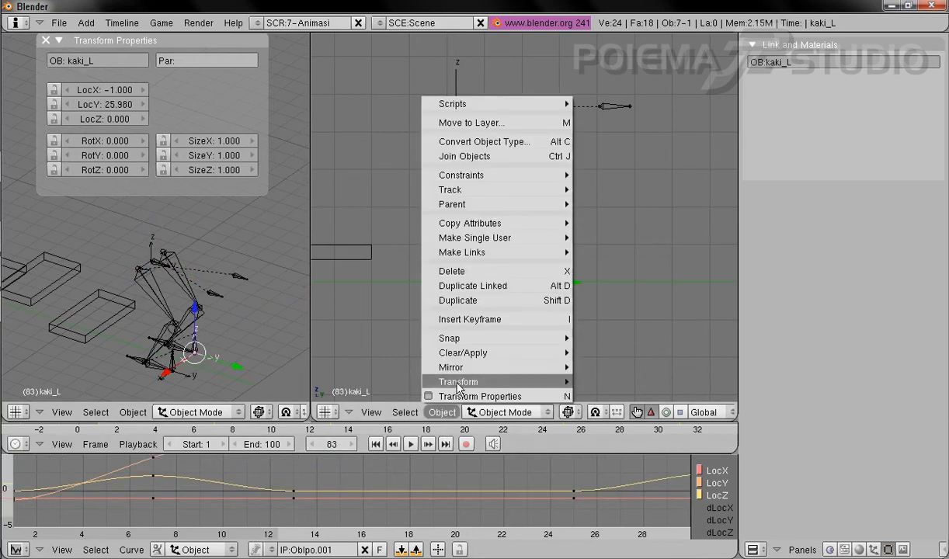
left_click(479, 329)
left_click(482, 326)
right_click(178, 362)
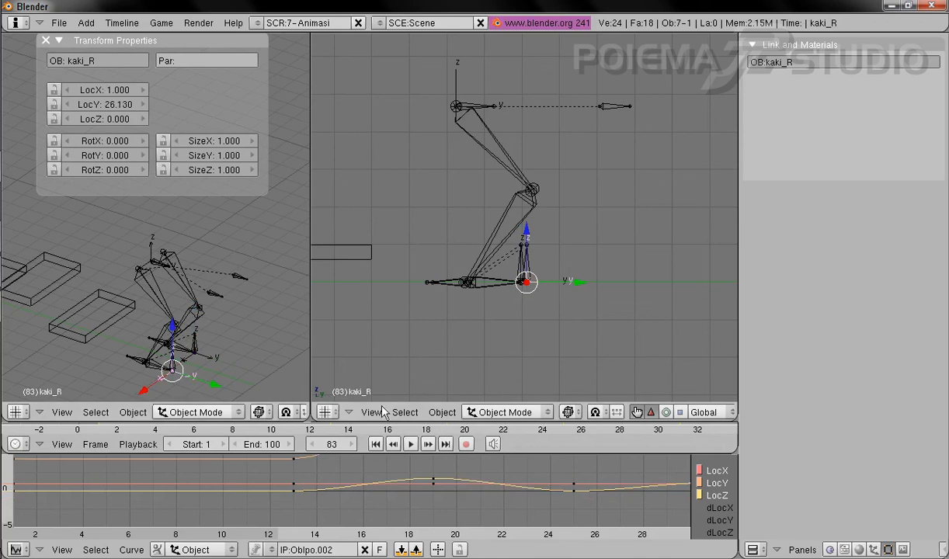
left_click(442, 411)
left_click(497, 325)
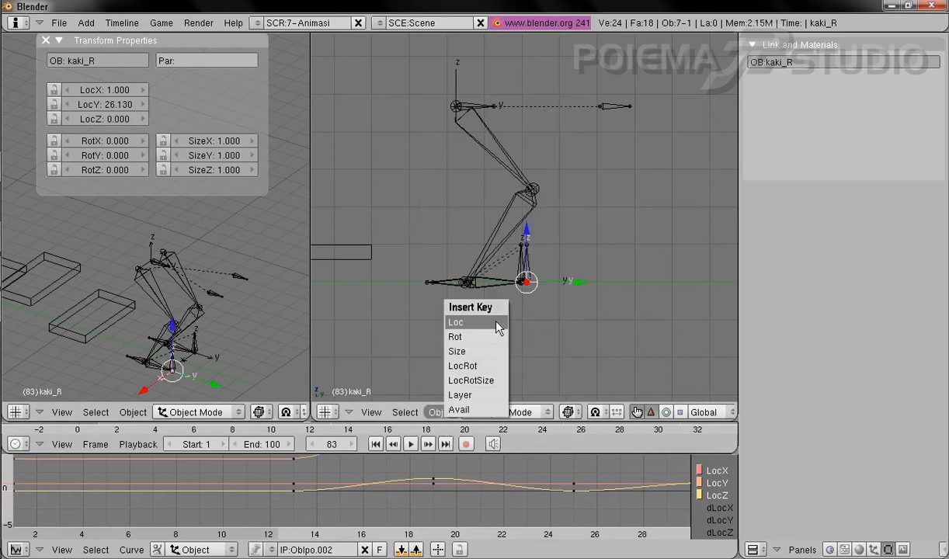
left_click(497, 325)
- Step back frame by frame to frame 75 to check the left foot's motion off the last slab
left_click(311, 445)
left_click(310, 444)
left_click(310, 445)
left_click(311, 445)
left_click(311, 444)
left_click(311, 444)
left_click(310, 444)
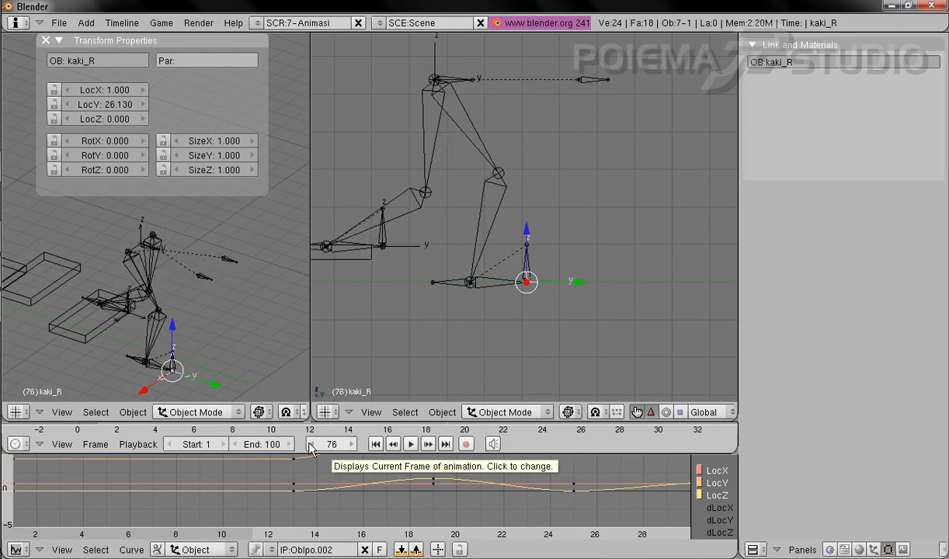
left_click(310, 444)
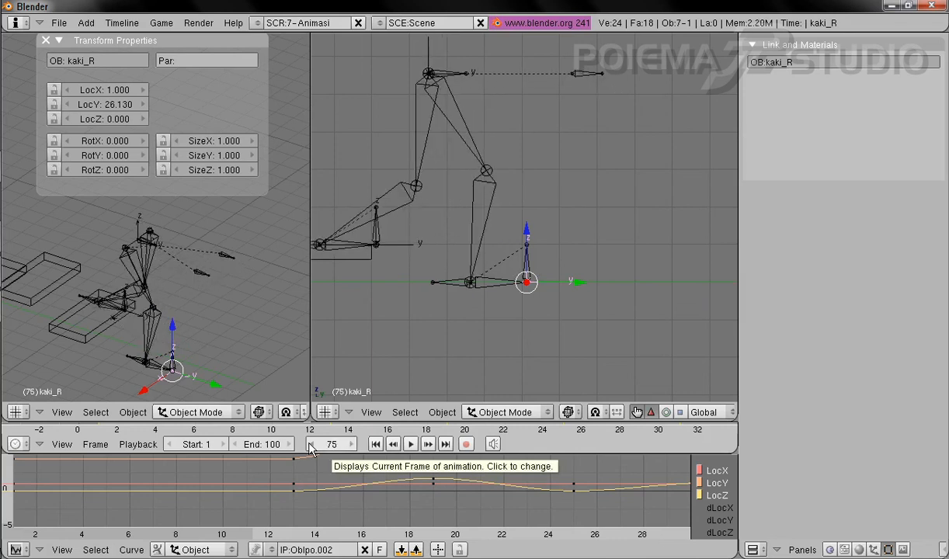
- Select the left foot empty kaki_L and step forward frame by frame to frame 83 to examine its descent
right_click(403, 249)
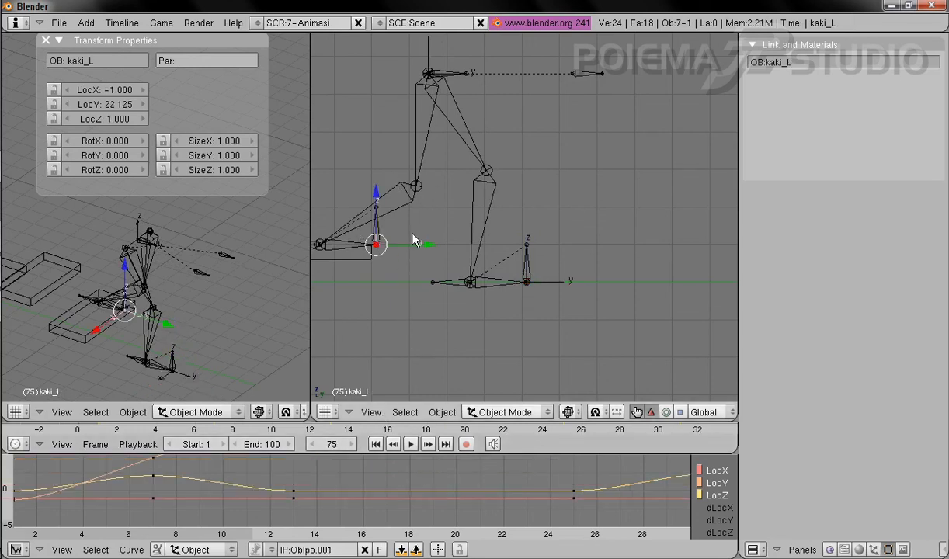
left_click(352, 446)
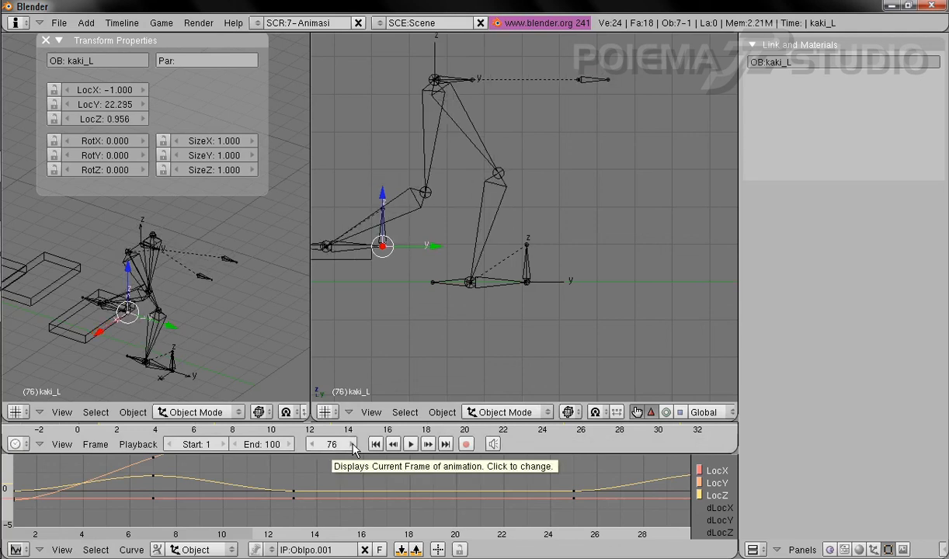
left_click(352, 446)
left_click(353, 446)
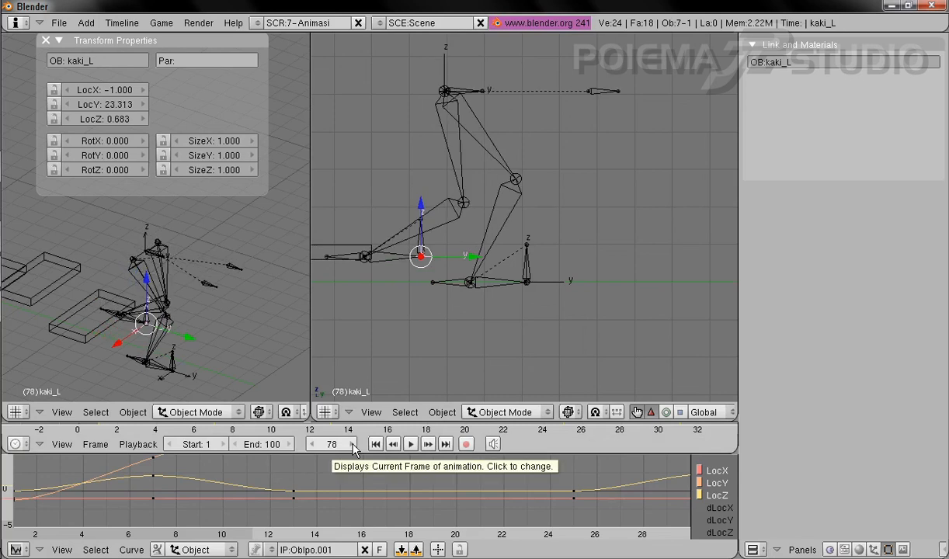
left_click(353, 446)
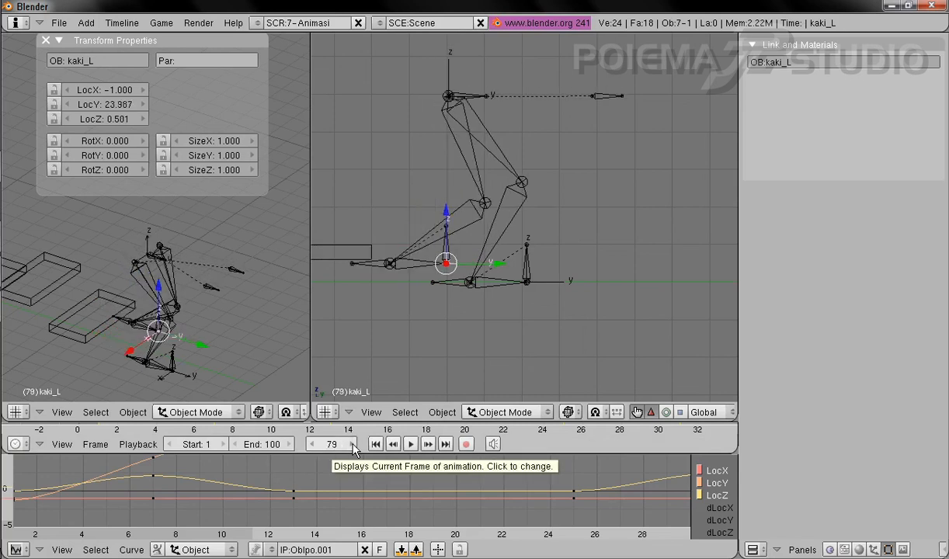
left_click(353, 446)
left_click(353, 446)
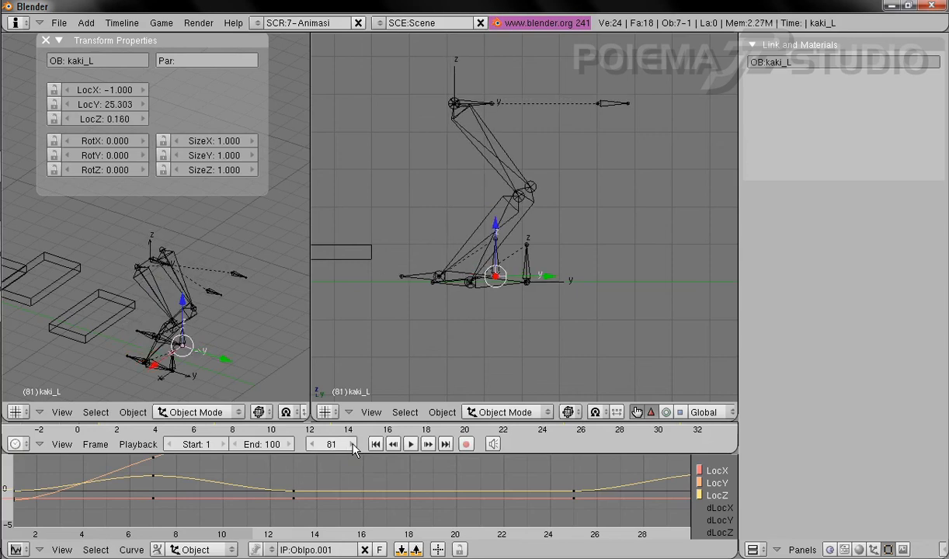
left_click(353, 445)
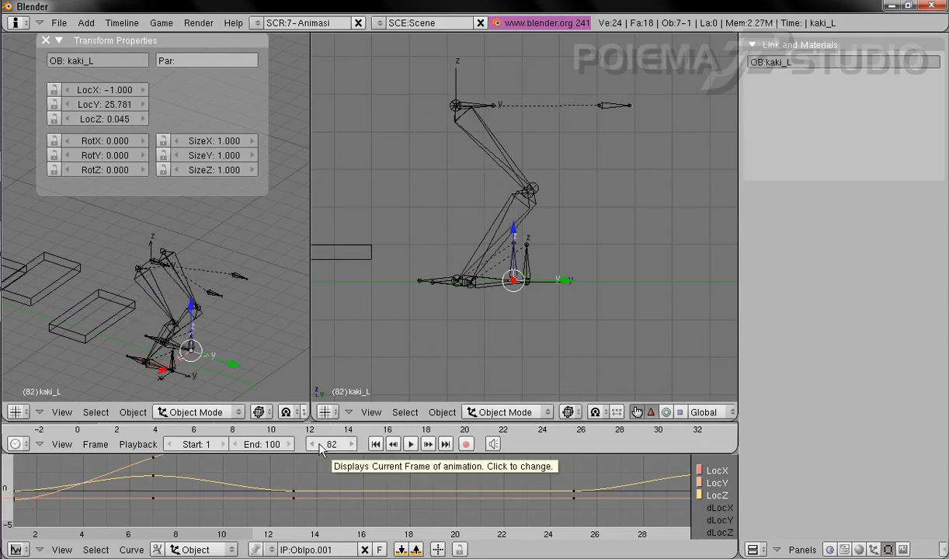
left_click(353, 446)
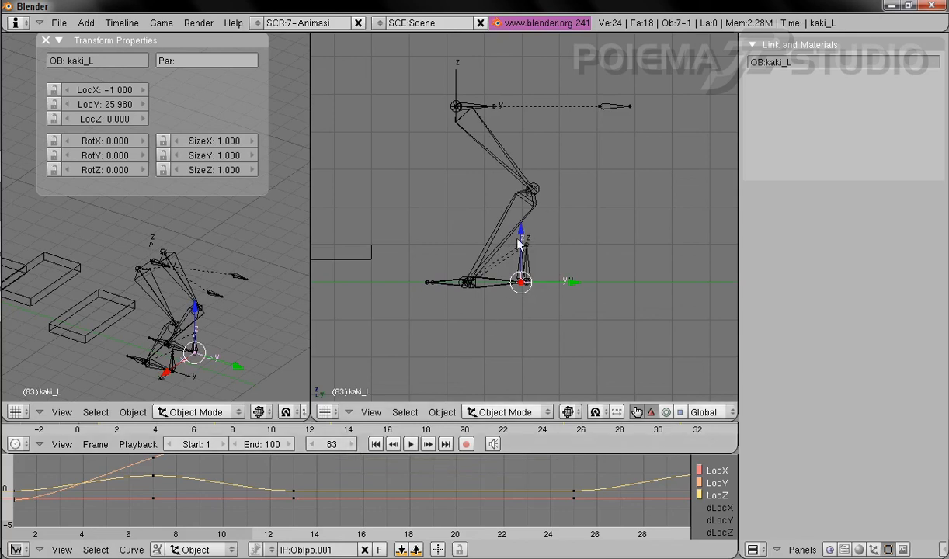
- Raise kaki_L vertically to LocZ about 1.317 and the hip empty to LocZ about 5.614 at frame 83
key("g")
key("z")
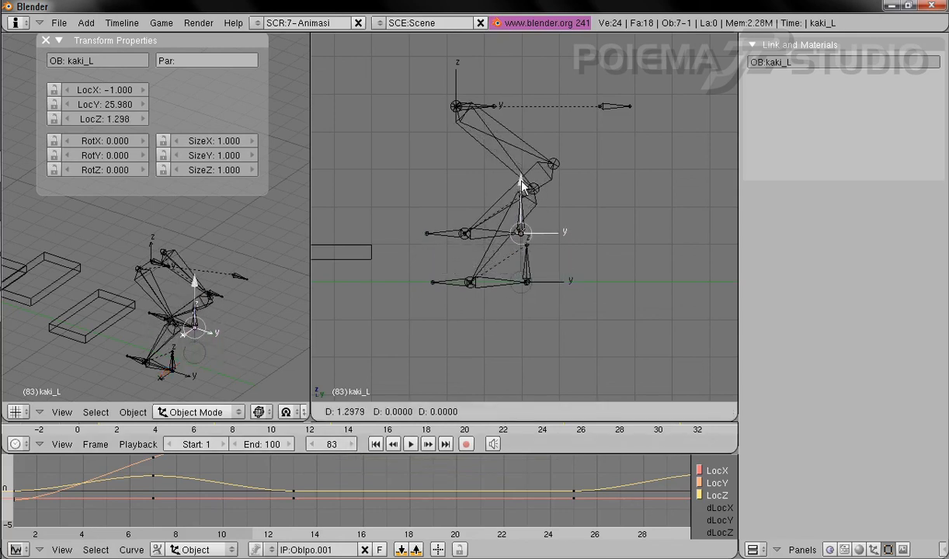
left_click(520, 184)
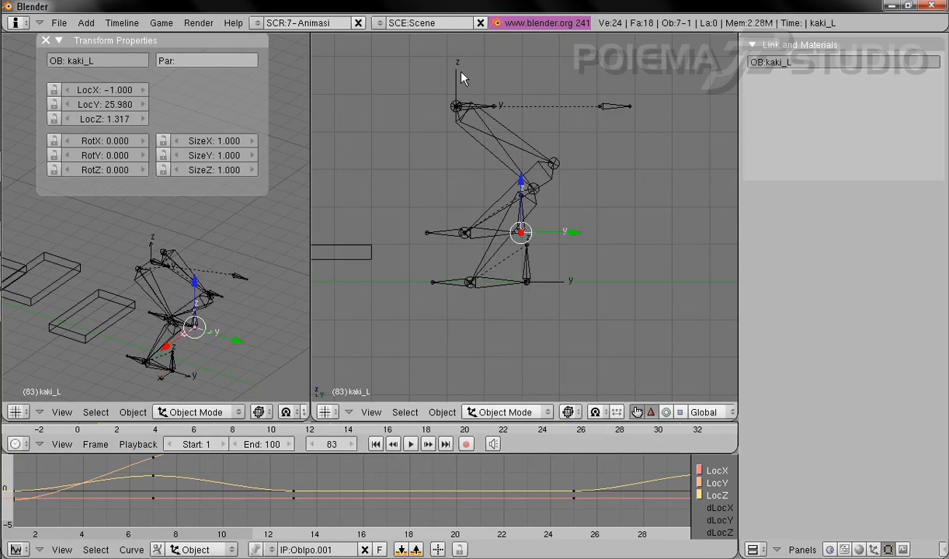
right_click(456, 105)
key("g")
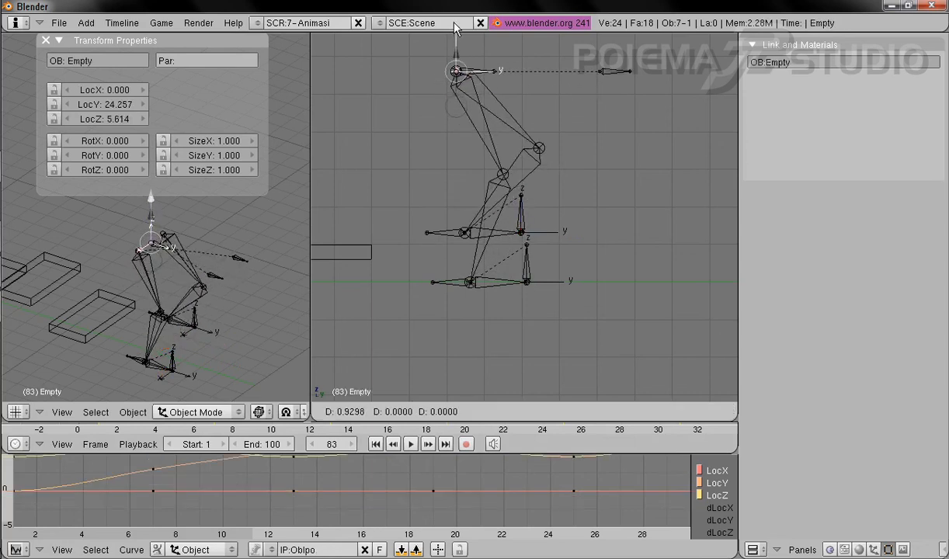
left_click(455, 28)
- Insert Loc keyframes for the raised hip empty and kaki_L at frame 83
left_click(453, 411)
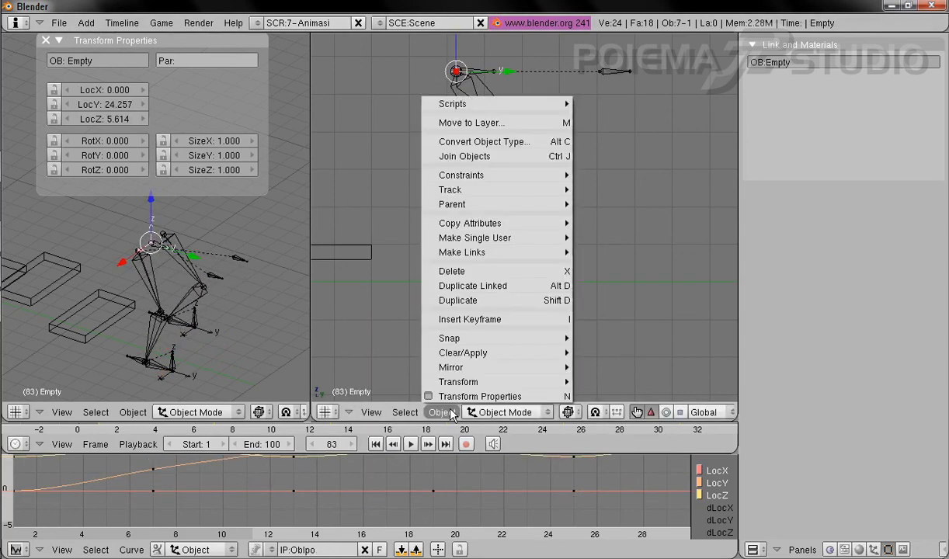
left_click(469, 311)
left_click(471, 319)
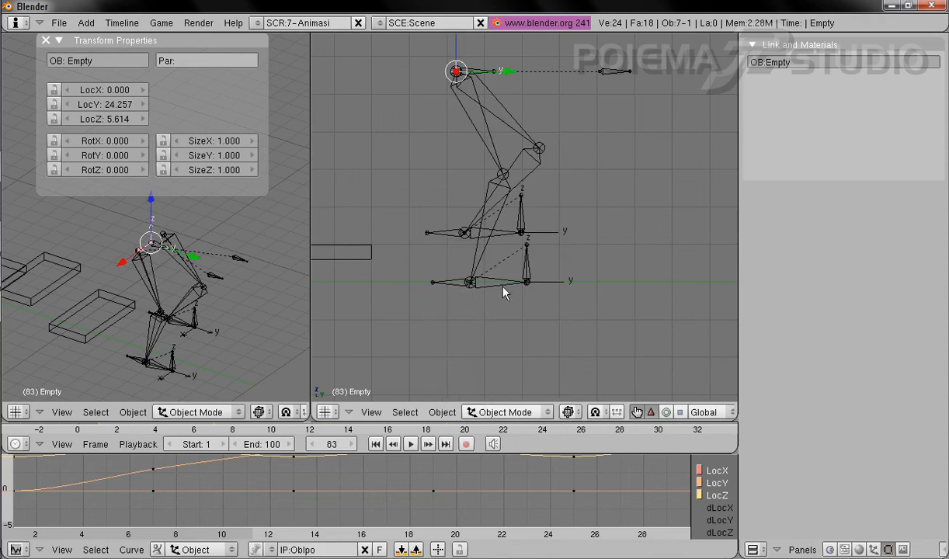
right_click(560, 240)
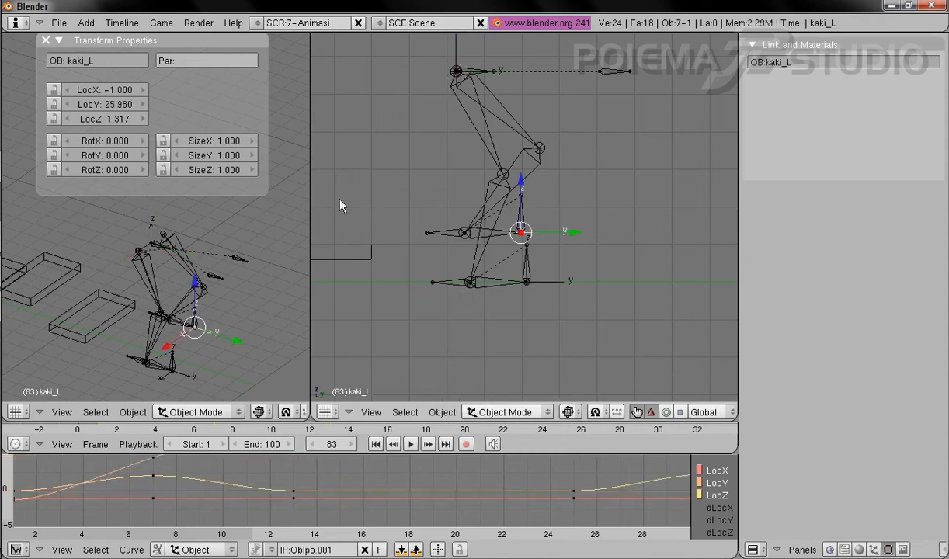
left_click(437, 412)
left_click(466, 315)
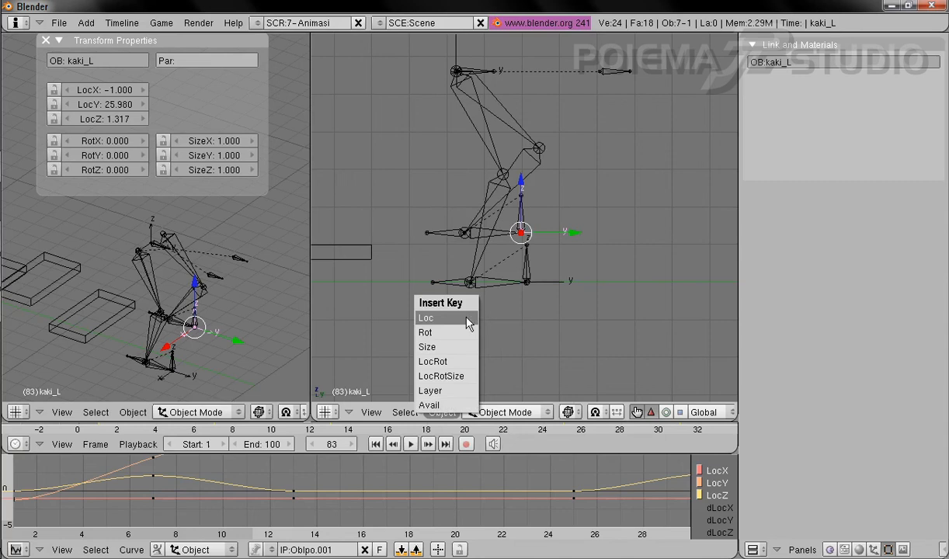
left_click(468, 318)
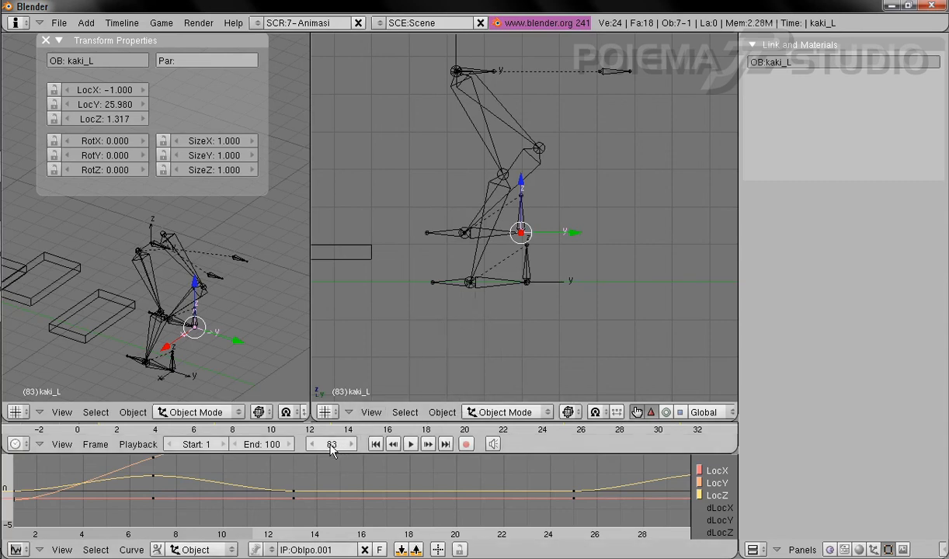
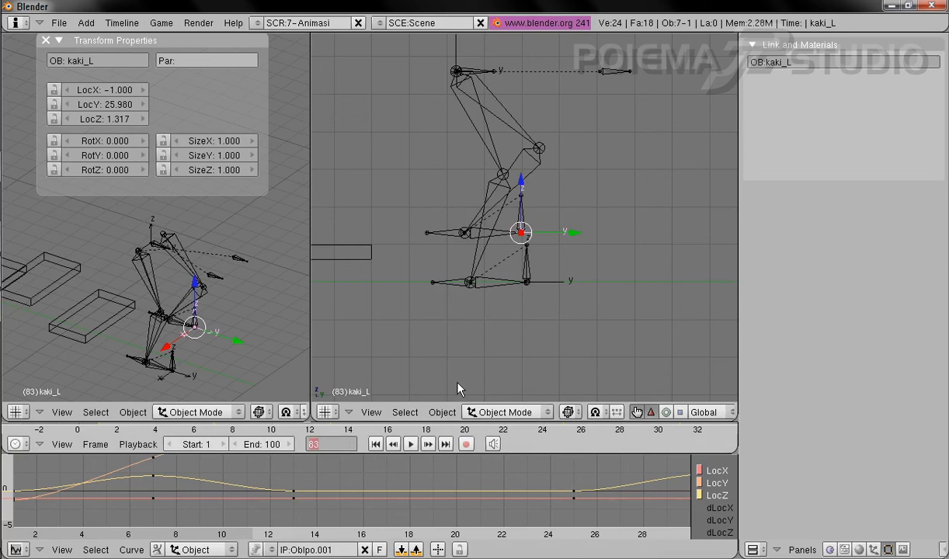
- At frame 89, set kaki_L's LocZ to 0 and lower the hip empty to LocZ about 4.471
type("89")
key("Return")
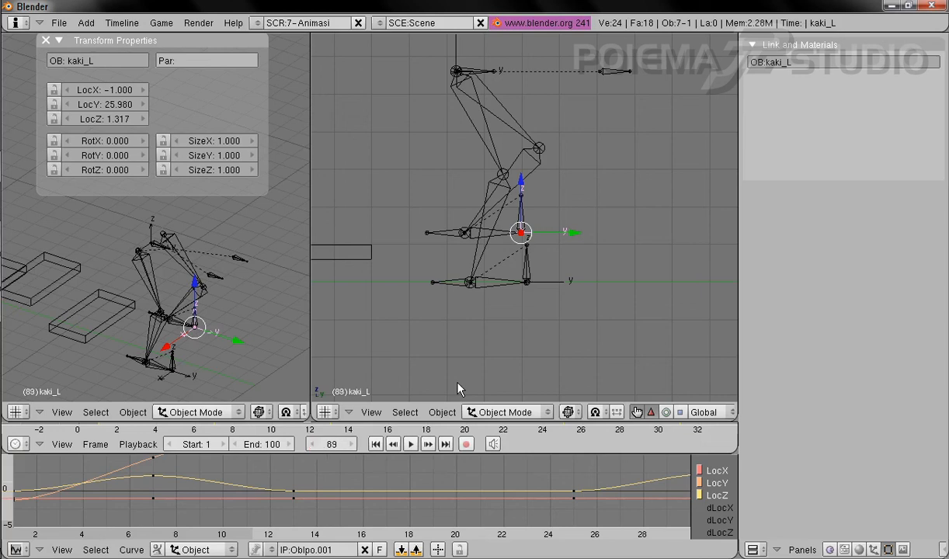
left_click(108, 125)
key("Return")
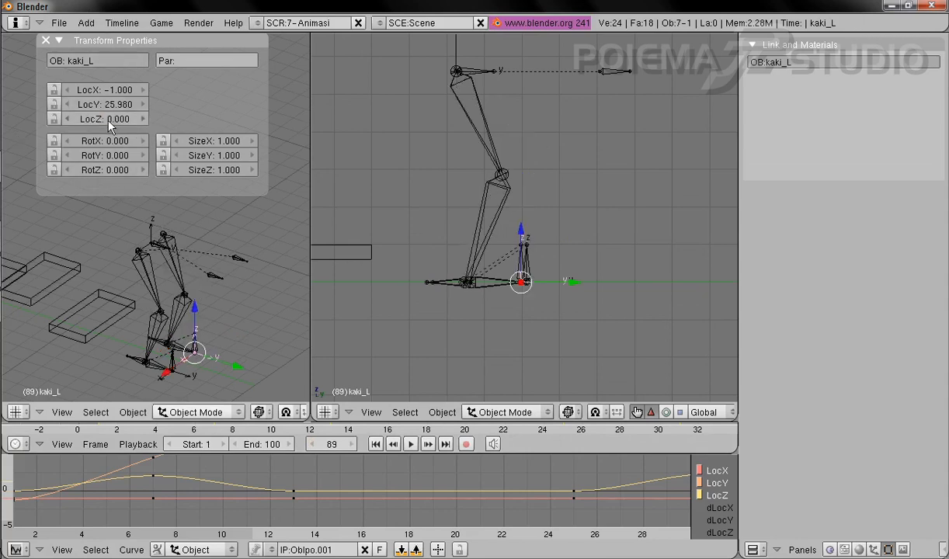
right_click(460, 52)
mouse_move(457, 45)
left_mouse_down()
mouse_move(468, 87)
mouse_move(459, 64)
left_mouse_up()
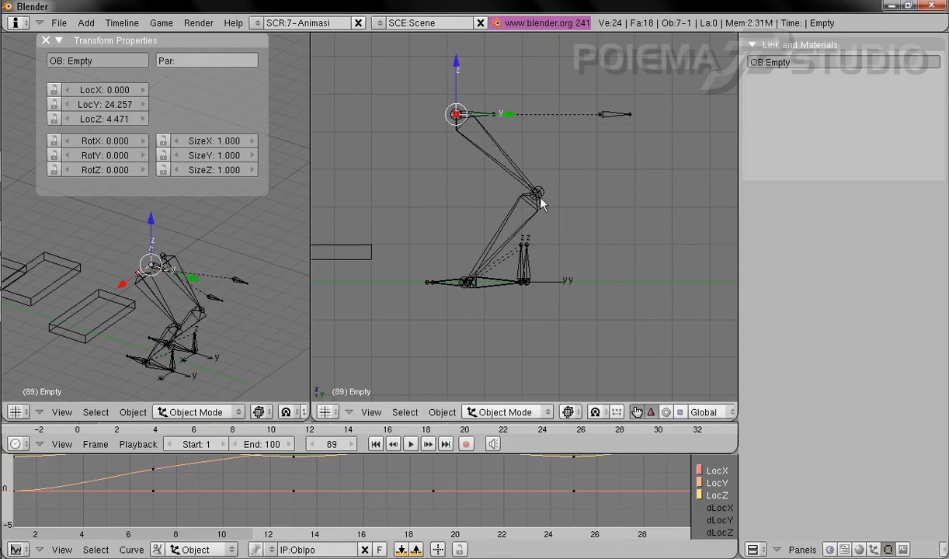
- Insert Loc keyframes for kaki_L and the hip empty at frame 89
right_click(205, 342)
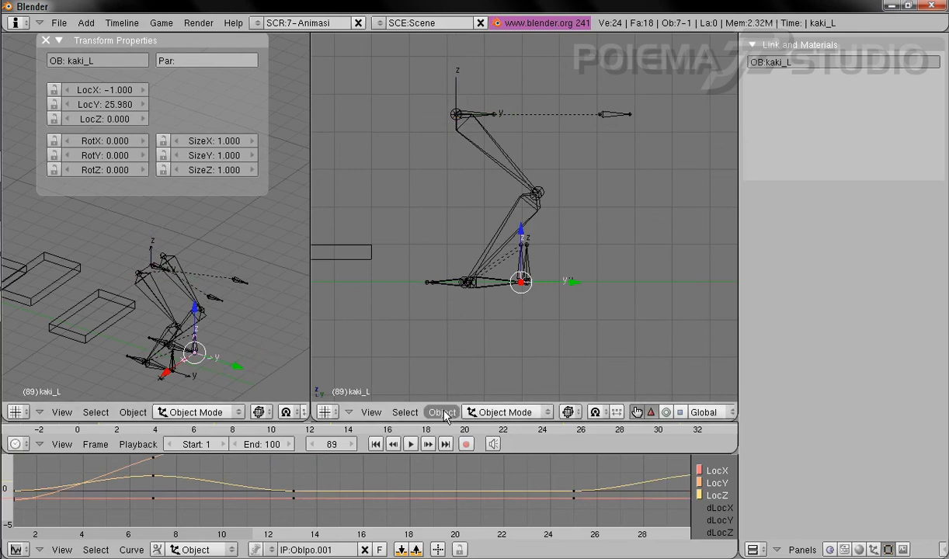
left_click(442, 413)
left_click(497, 318)
left_click(501, 320)
right_click(458, 115)
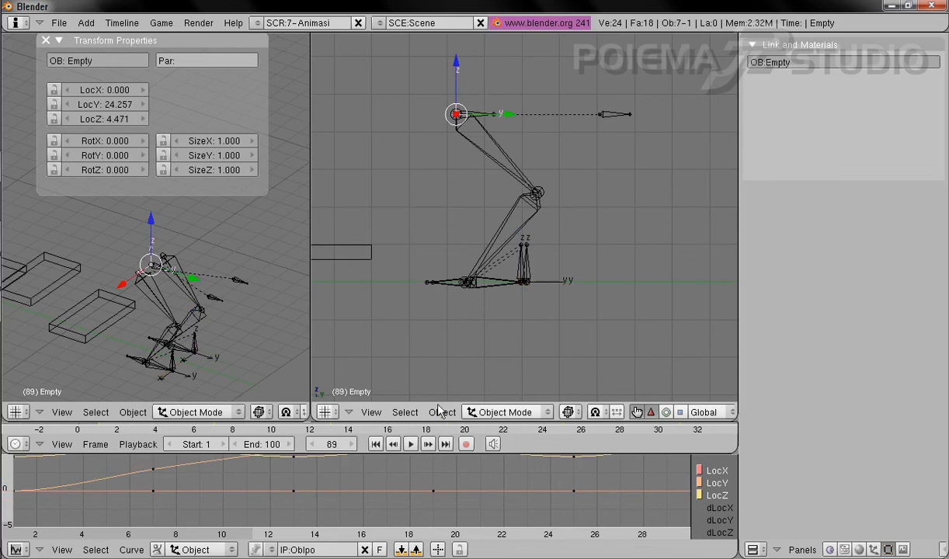
left_click(442, 413)
left_click(486, 329)
left_click(483, 325)
- Insert a Loc keyframe for the right foot empty kaki_R at frame 89
right_click(180, 363)
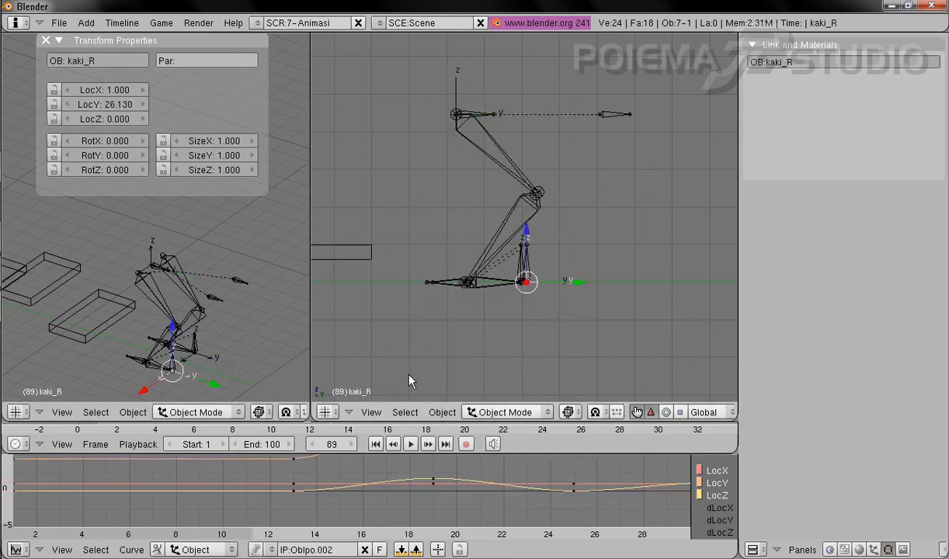
left_click(442, 412)
left_click(475, 318)
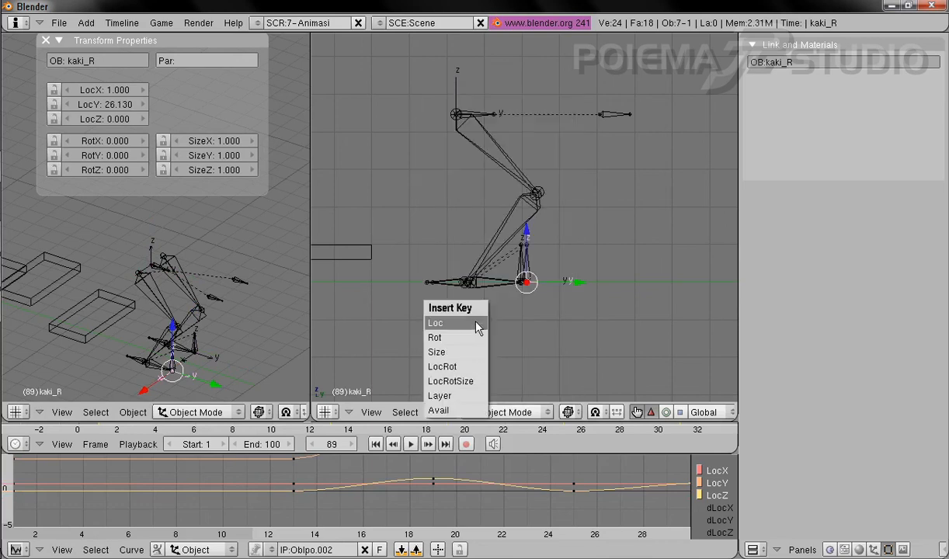
left_click(476, 325)
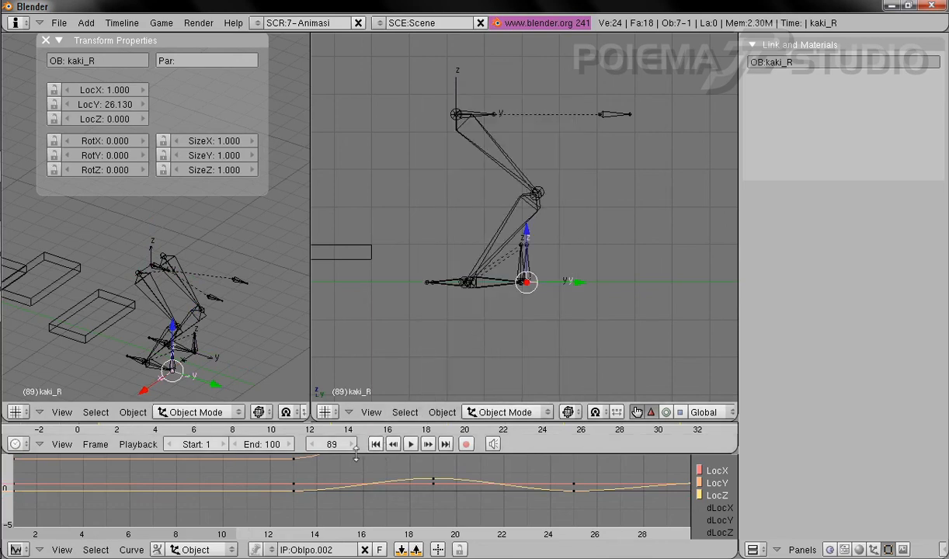
- Go to frame 91 and raise the hip empty vertically to LocZ about 5.885 to straighten the legs
key("Return")
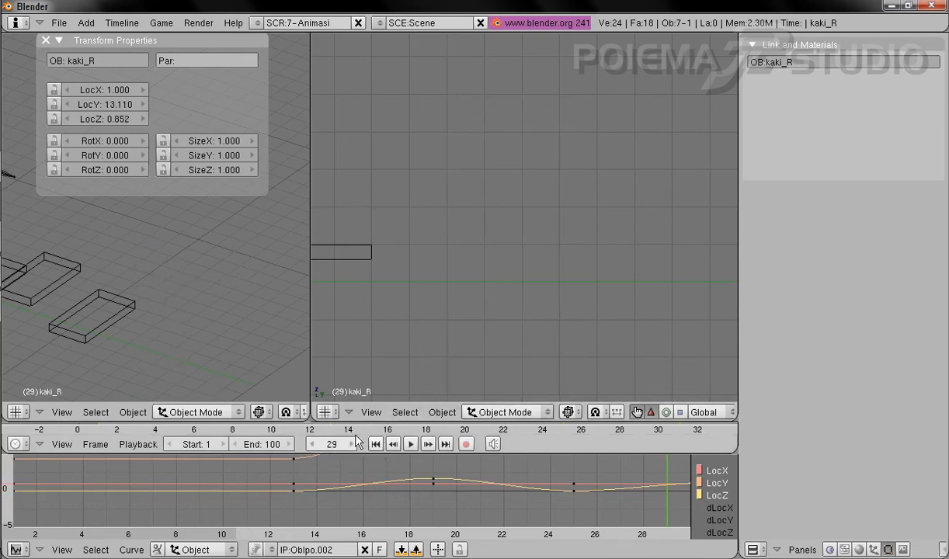
type("31")
key("Return")
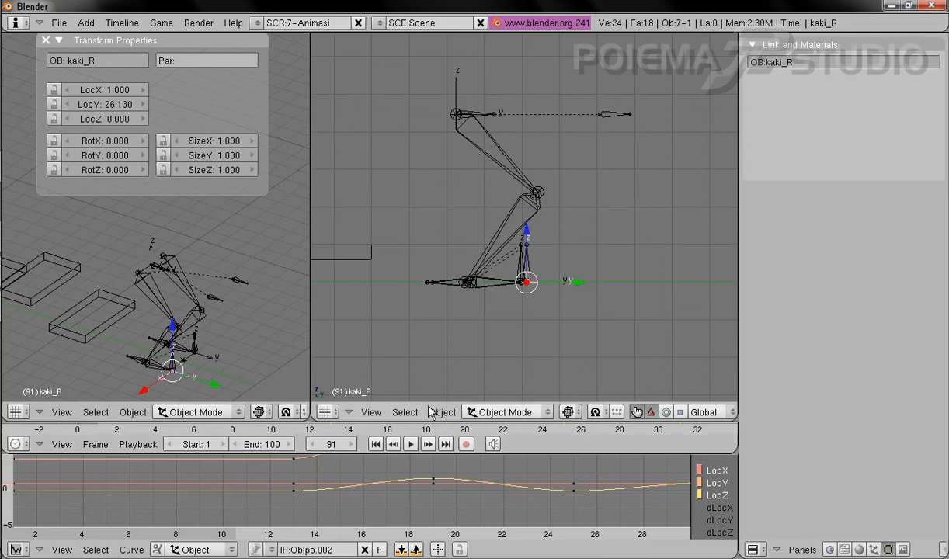
right_click(462, 92)
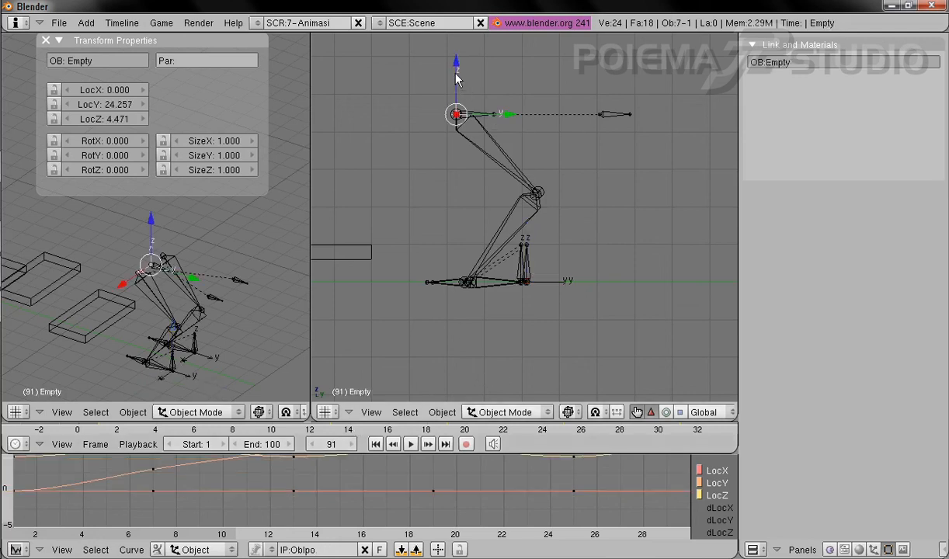
key("g")
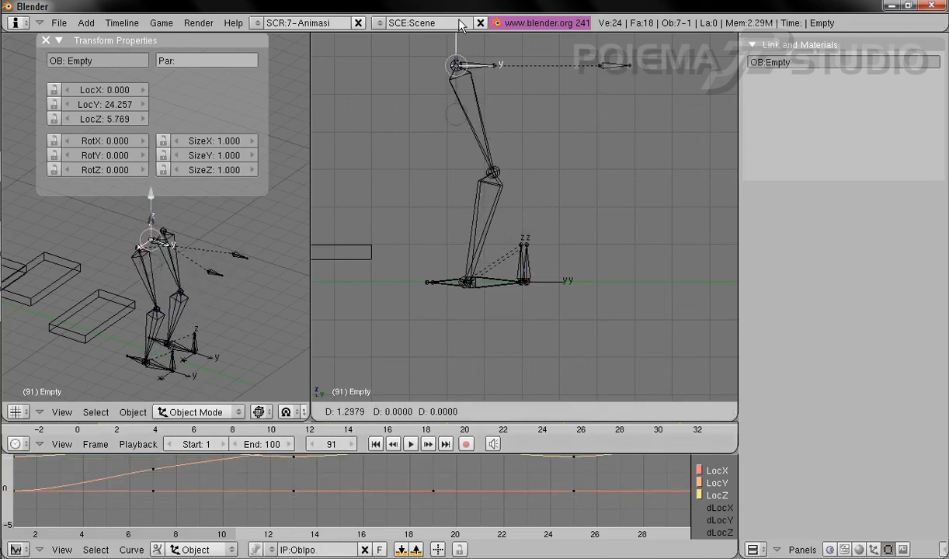
left_click(548, 214)
middle_click_drag(549, 217, 548, 286, "shift")
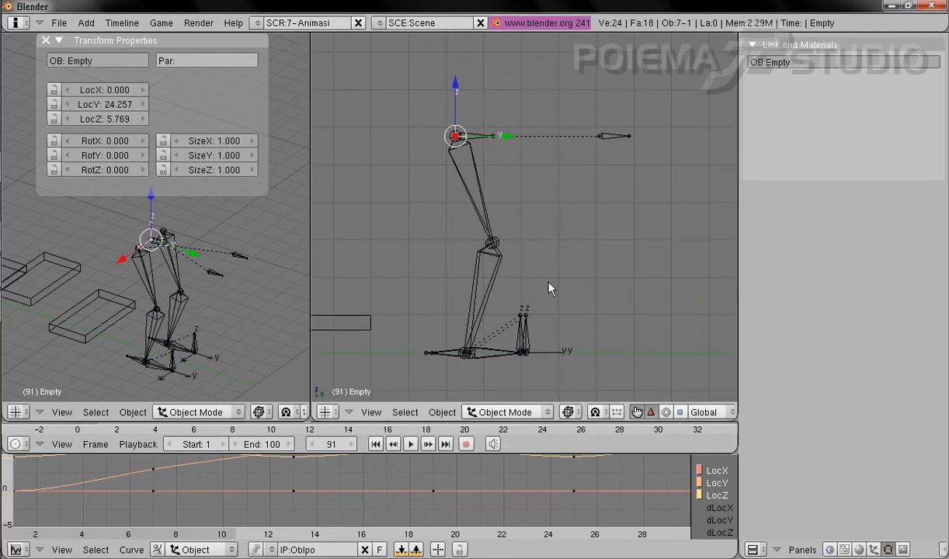
left_click_drag(456, 87, 460, 82)
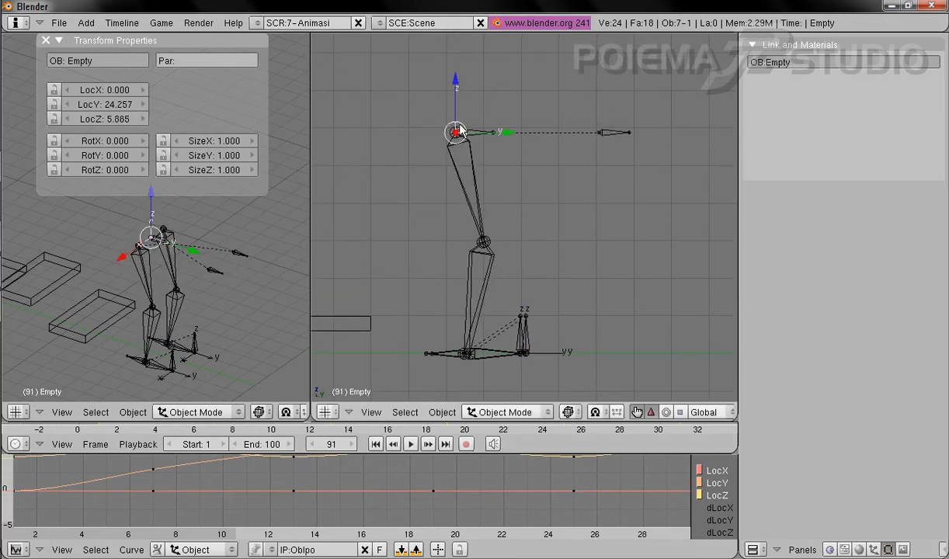
- Insert a Loc keyframe for the hip empty at frame 91
left_click(442, 412)
left_click(479, 318)
left_click(479, 321)
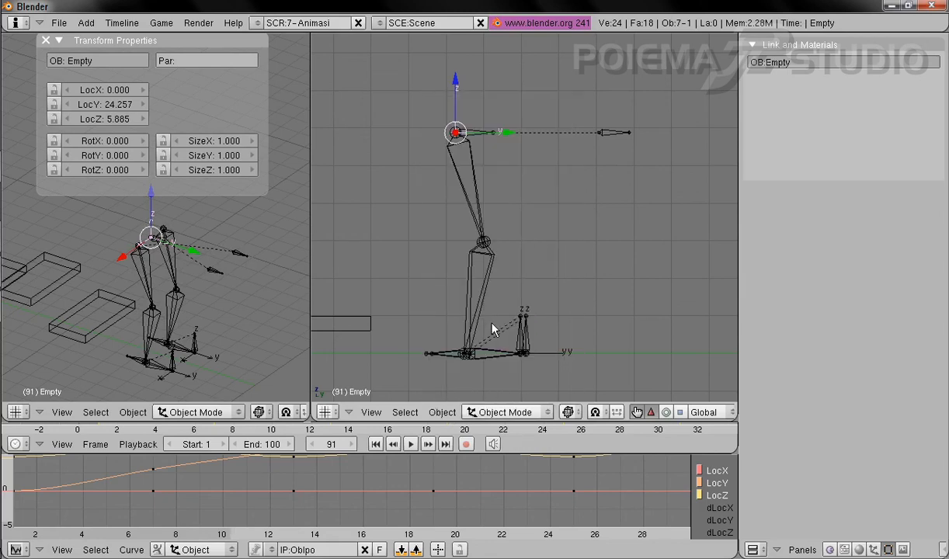
- Play the whole walk animation from frame 1, with the full path and the slabs framed in the side view
scroll(617, 309, "down", 3)
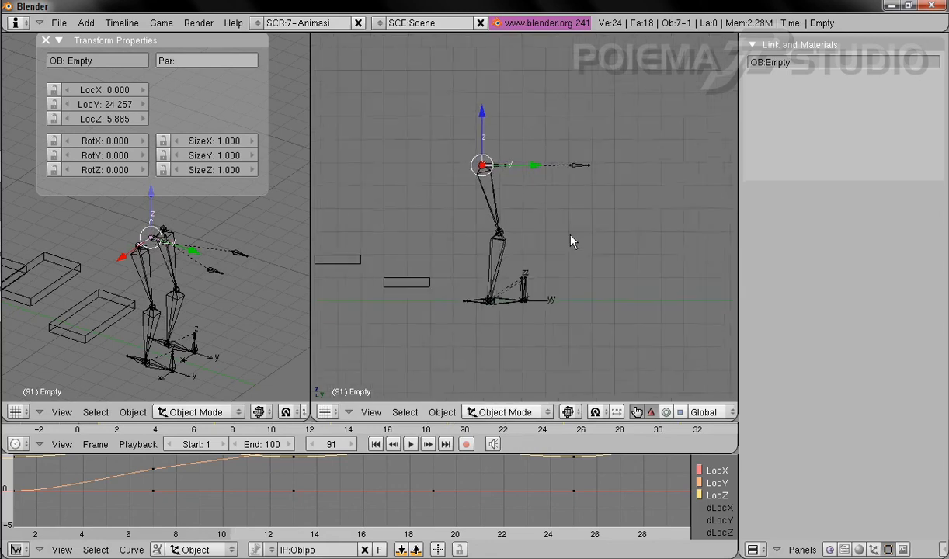
middle_click_drag(562, 226, 641, 312, "shift")
scroll(642, 312, "down", 2)
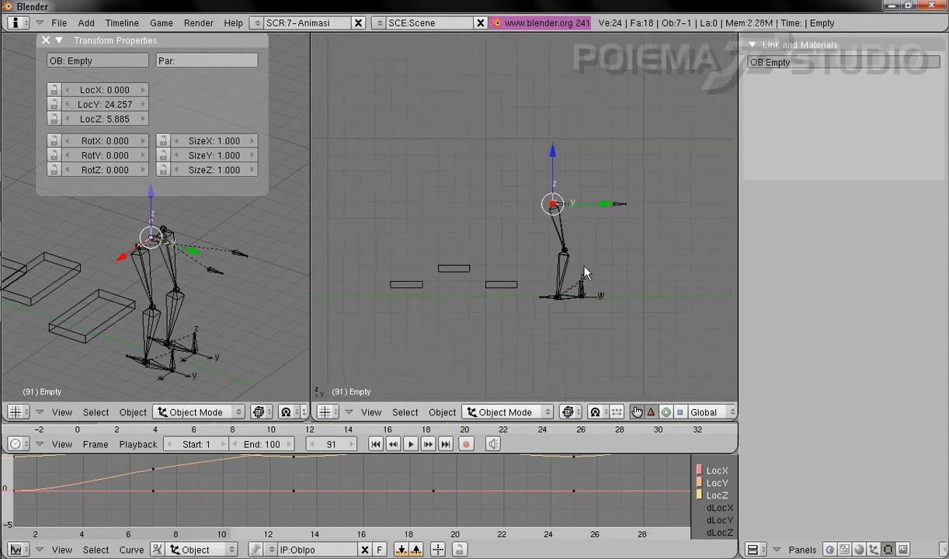
middle_click_drag(504, 243, 588, 286, "shift")
scroll(666, 330, "down", 1)
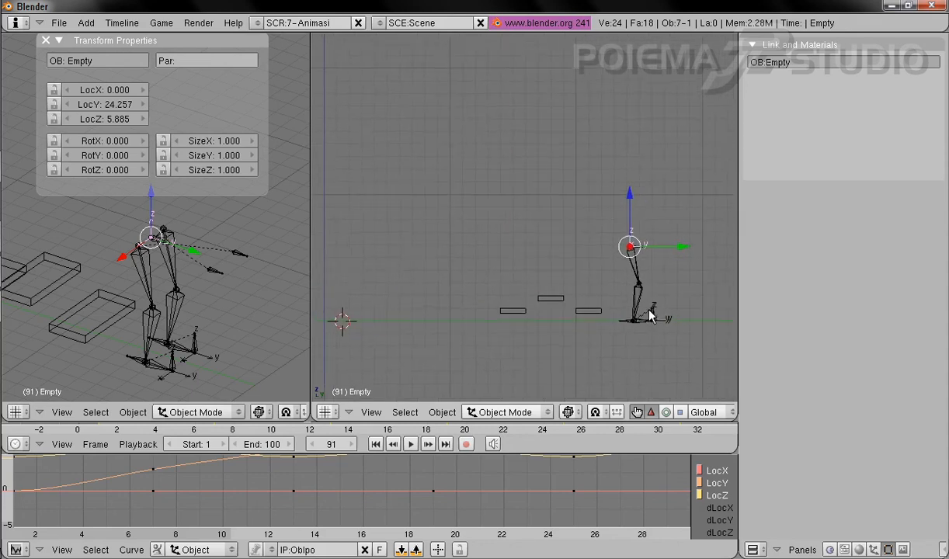
middle_click_drag(594, 326, 589, 301, "shift")
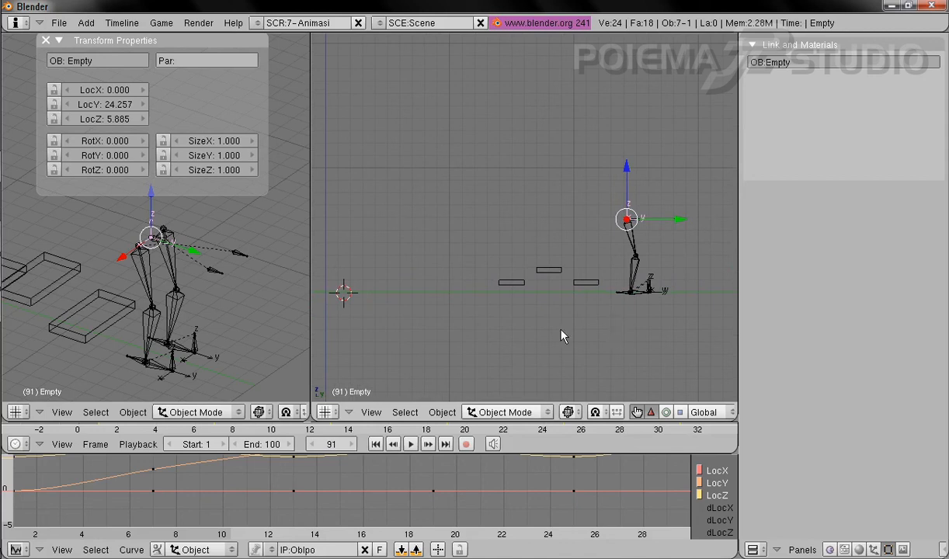
left_click(376, 445)
scroll(443, 314, "up", 2, "ctrl")
middle_click_drag(462, 328, 472, 328, "shift")
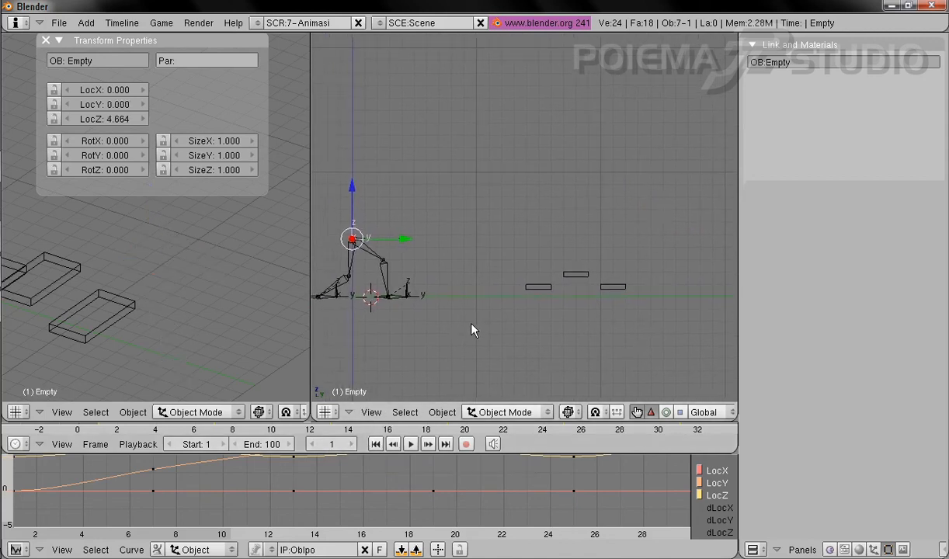
left_click(411, 445)
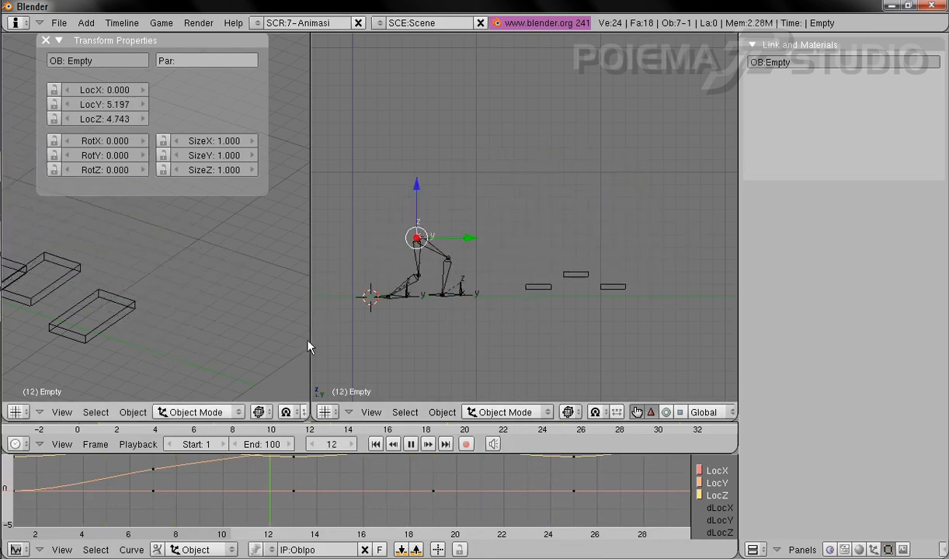
- Widen the perspective viewport over the side view and close the Transform Properties panel to see the walk unobstructed
left_click_drag(308, 346, 546, 343)
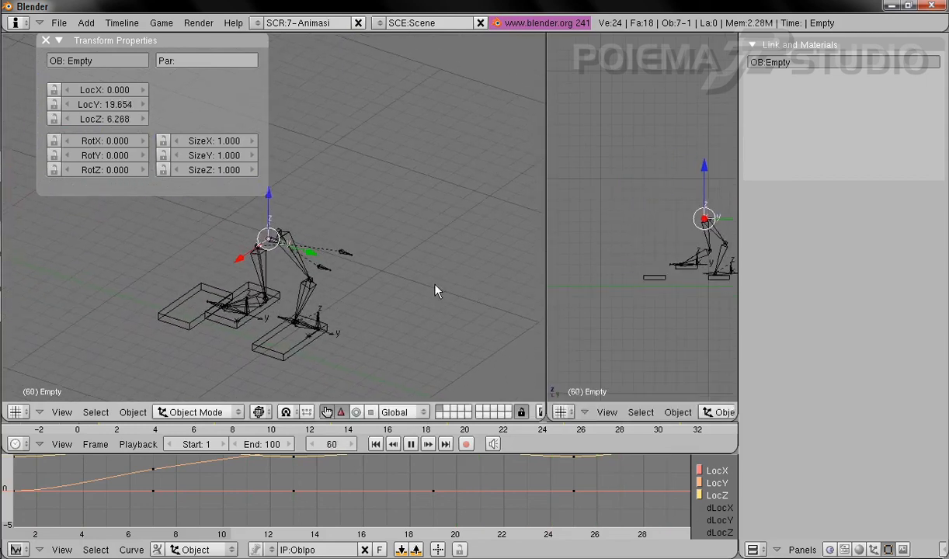
left_click(45, 40)
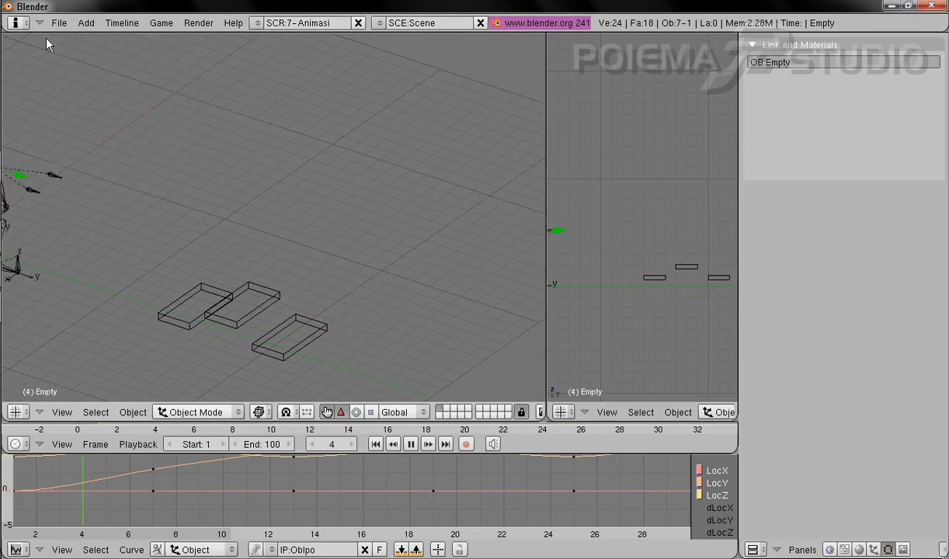
middle_click_drag(271, 243, 314, 209, "shift")
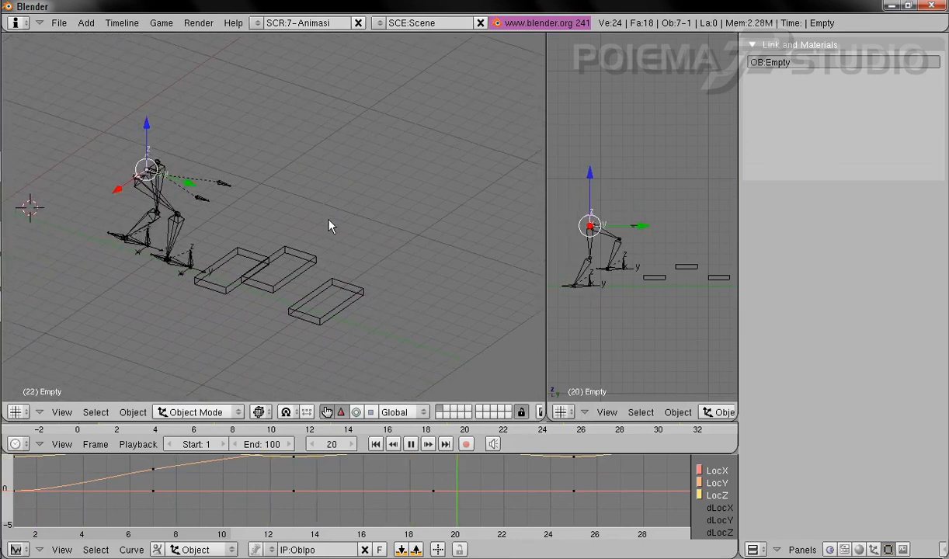
- Set the perspective view to Solid shading and replay the walk animation from frame 1
left_click(411, 446)
left_click(375, 444)
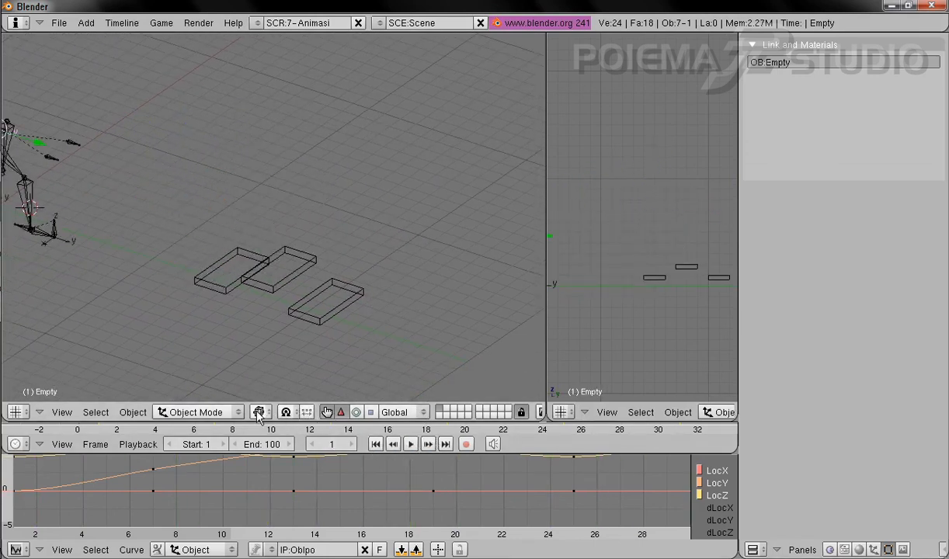
left_click(258, 412)
left_click(294, 368)
middle_click_drag(284, 309, 487, 270, "shift")
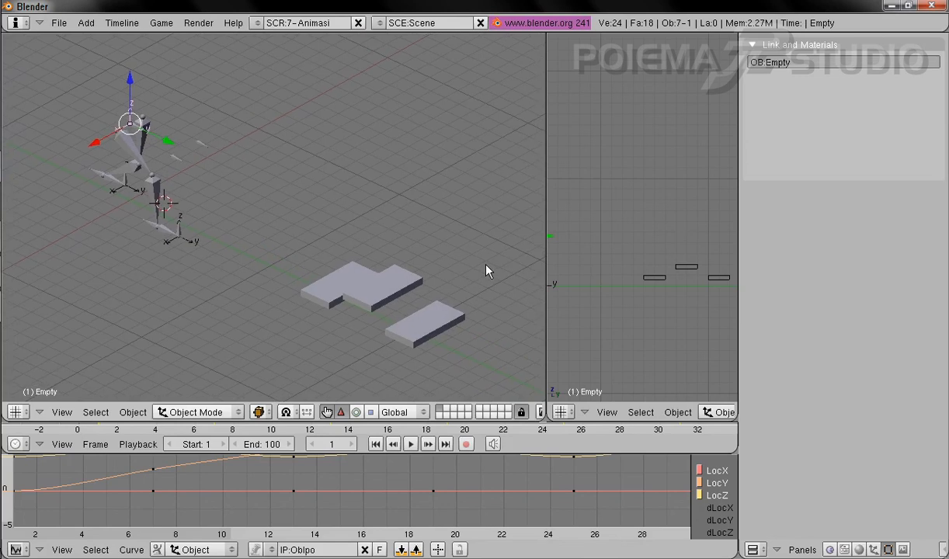
left_click(410, 444)
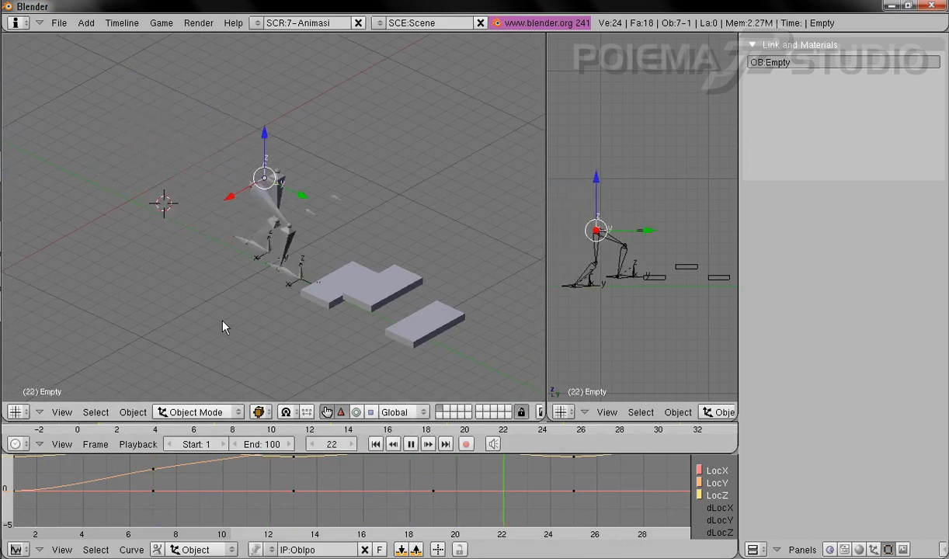